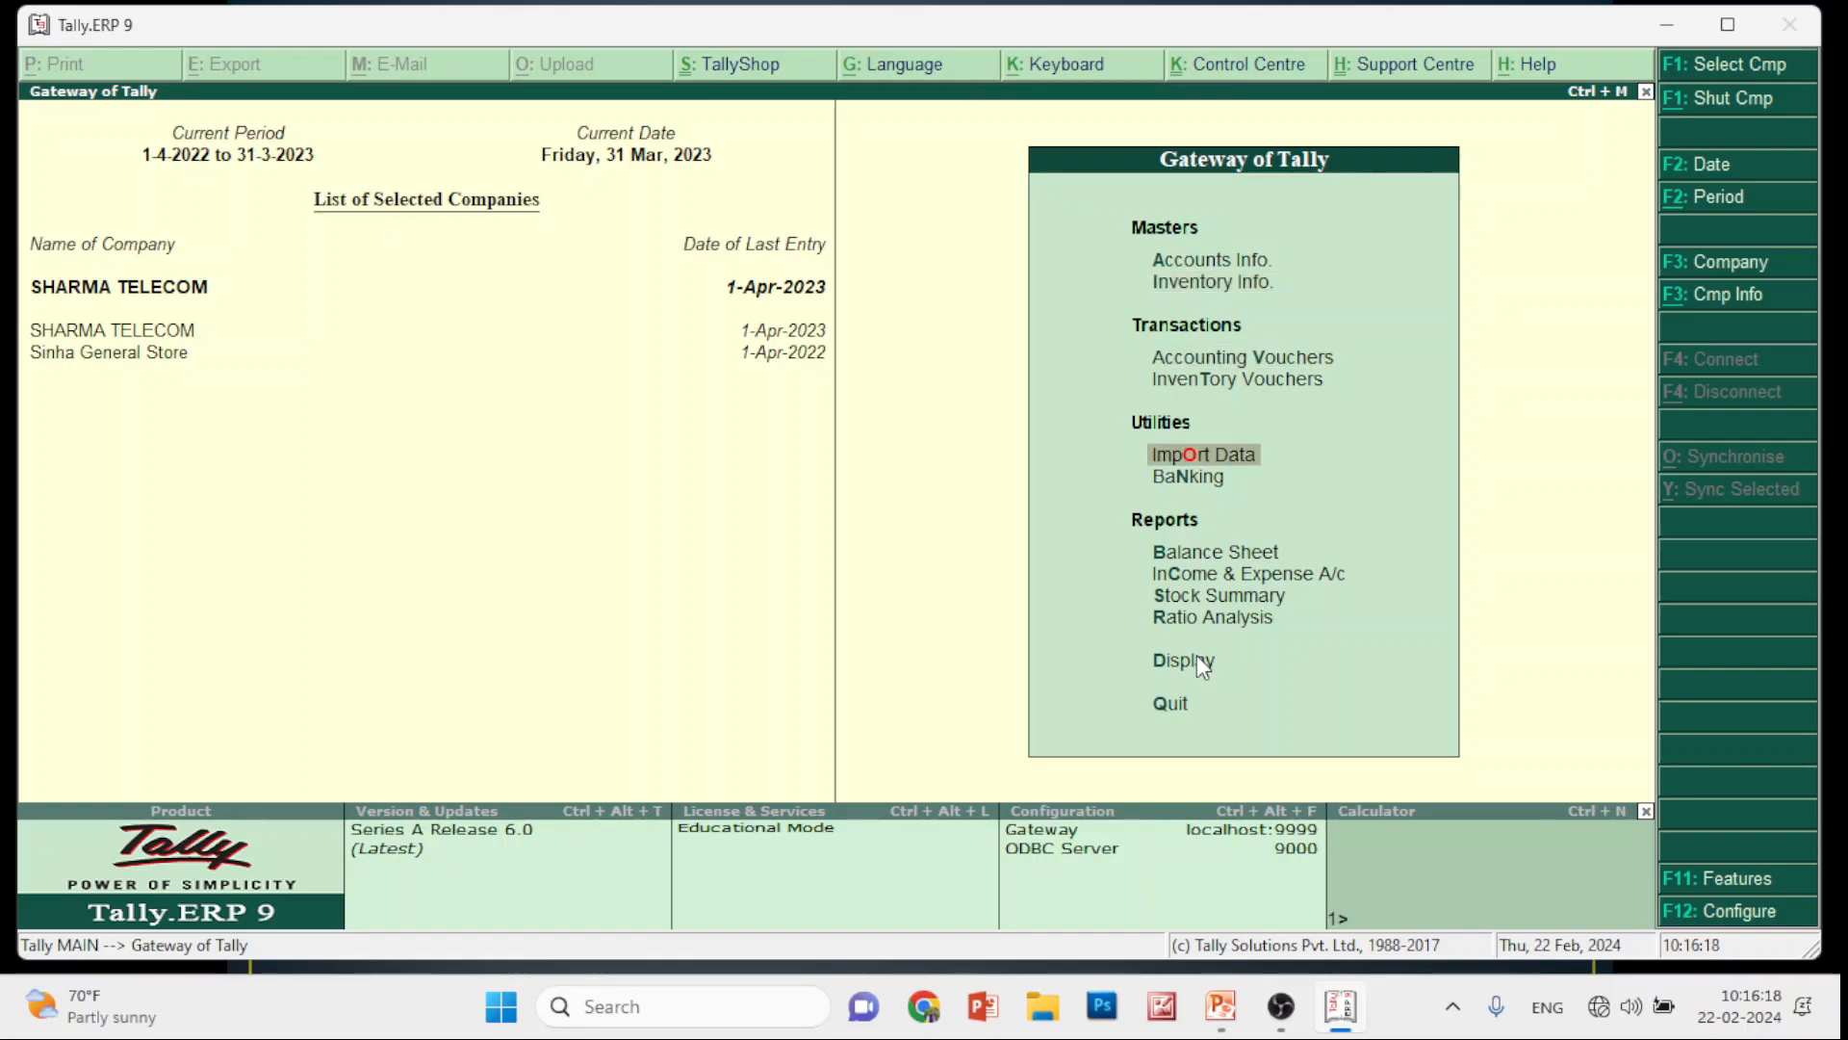
{"action": "key", "text": "Return"}
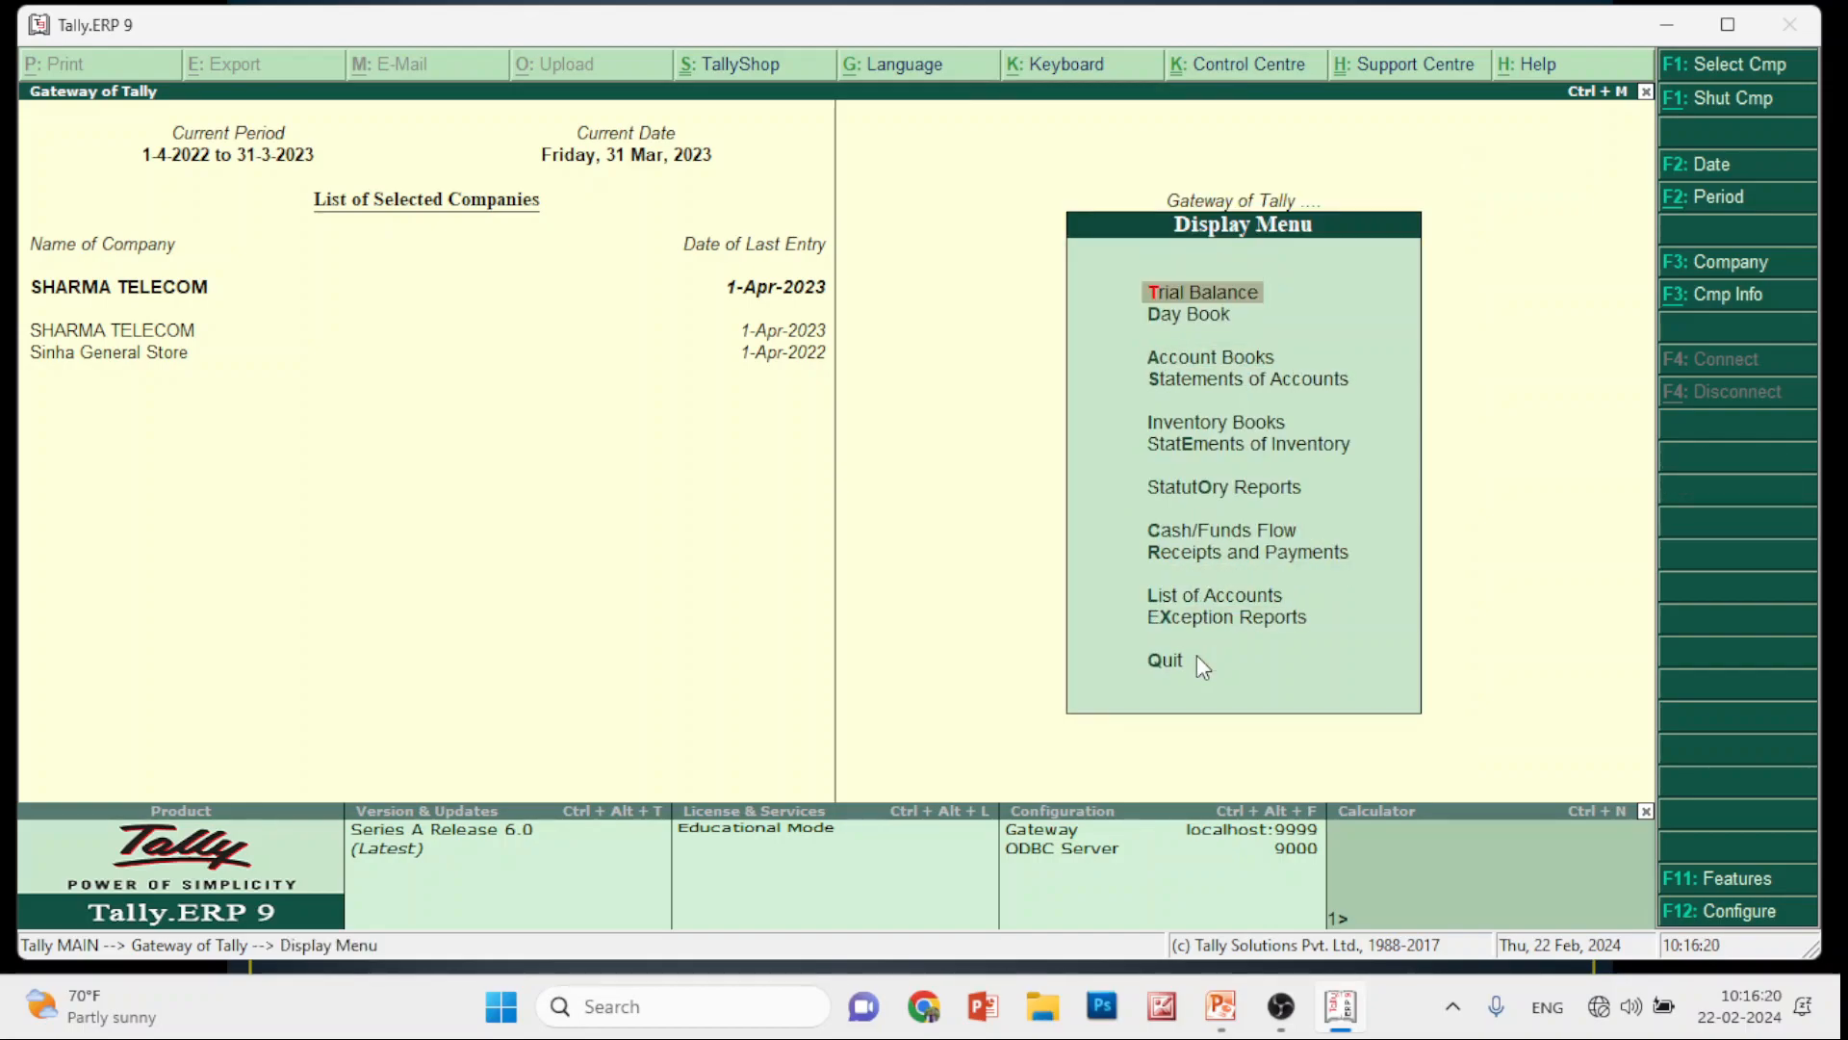
{"action": "key", "text": "Down"}
{"action": "key", "text": "Down"}
{"action": "key", "text": "Return"}
{"action": "key", "text": "Down"}
{"action": "key", "text": "Down"}
{"action": "key", "text": "Down"}
{"action": "key", "text": "Down"}
{"action": "key", "text": "Return"}
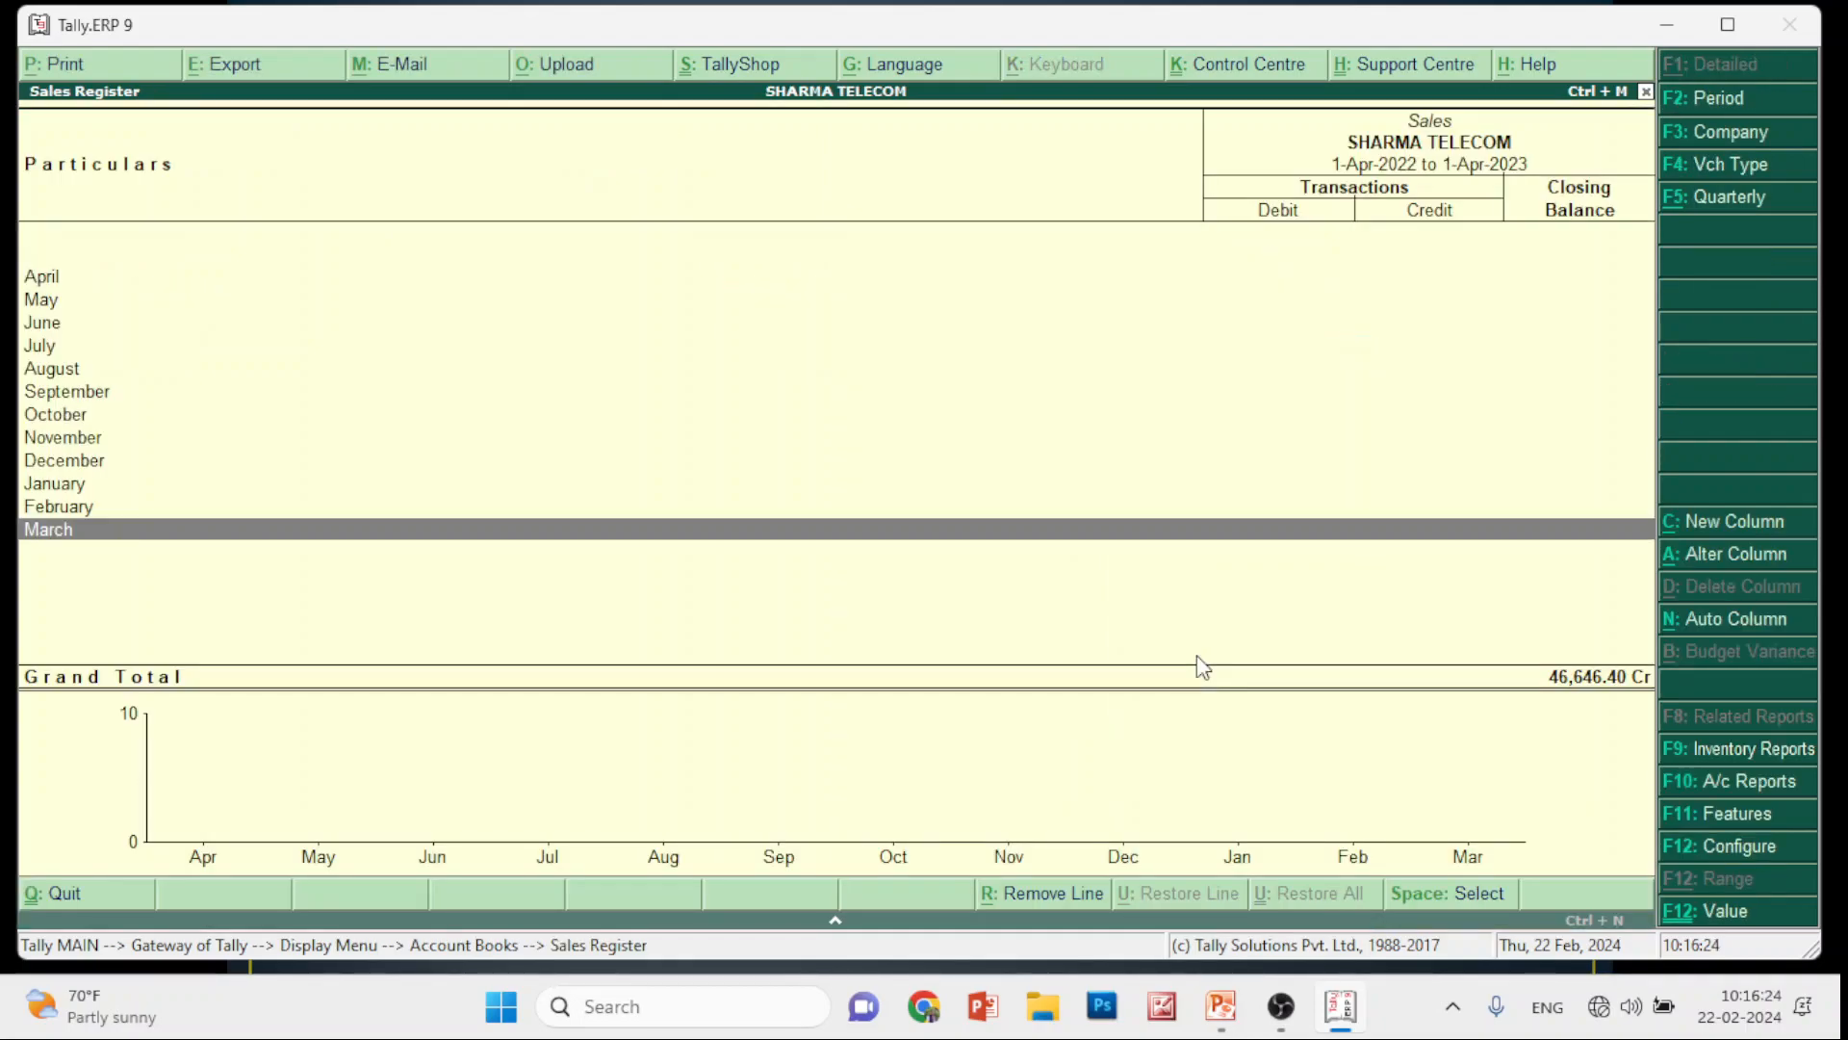
{"action": "key", "text": "Escape"}
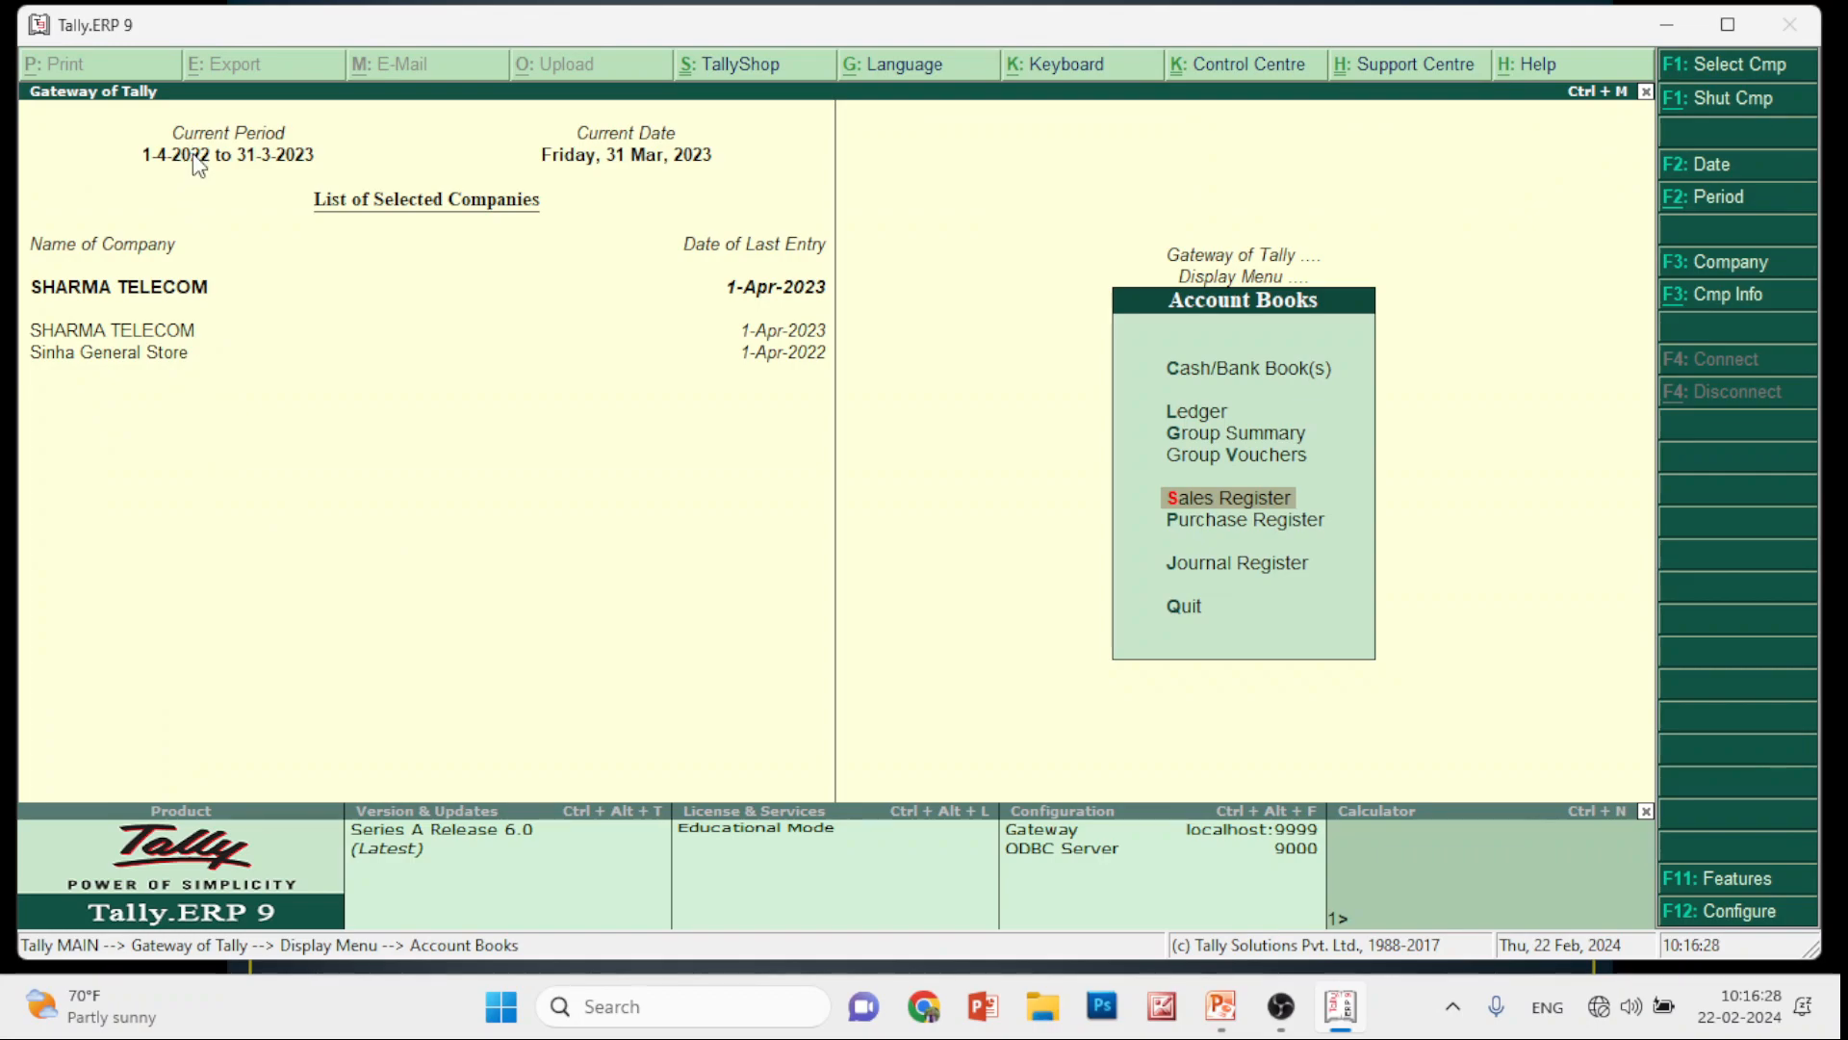
{"action": "key", "text": "alt+F2"}
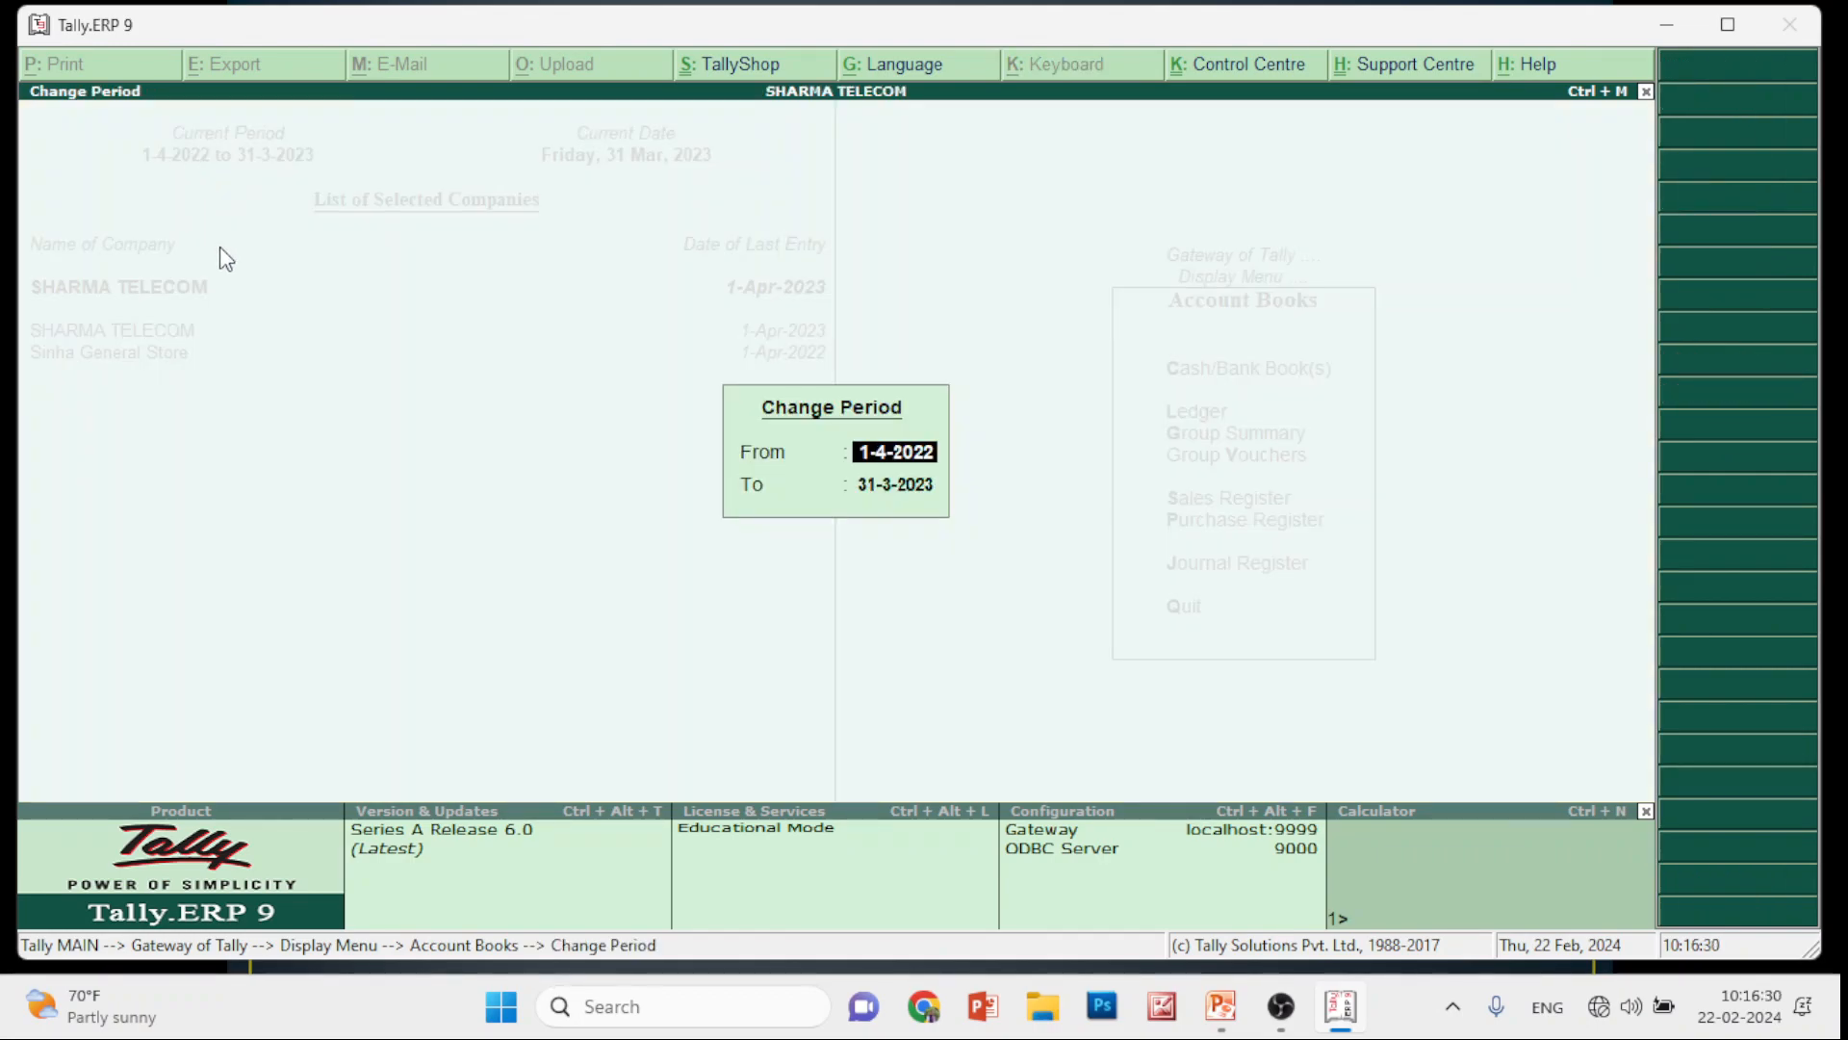
{"action": "key", "text": "Escape"}
{"action": "key", "text": "Escape"}
{"action": "key", "text": "Escape"}
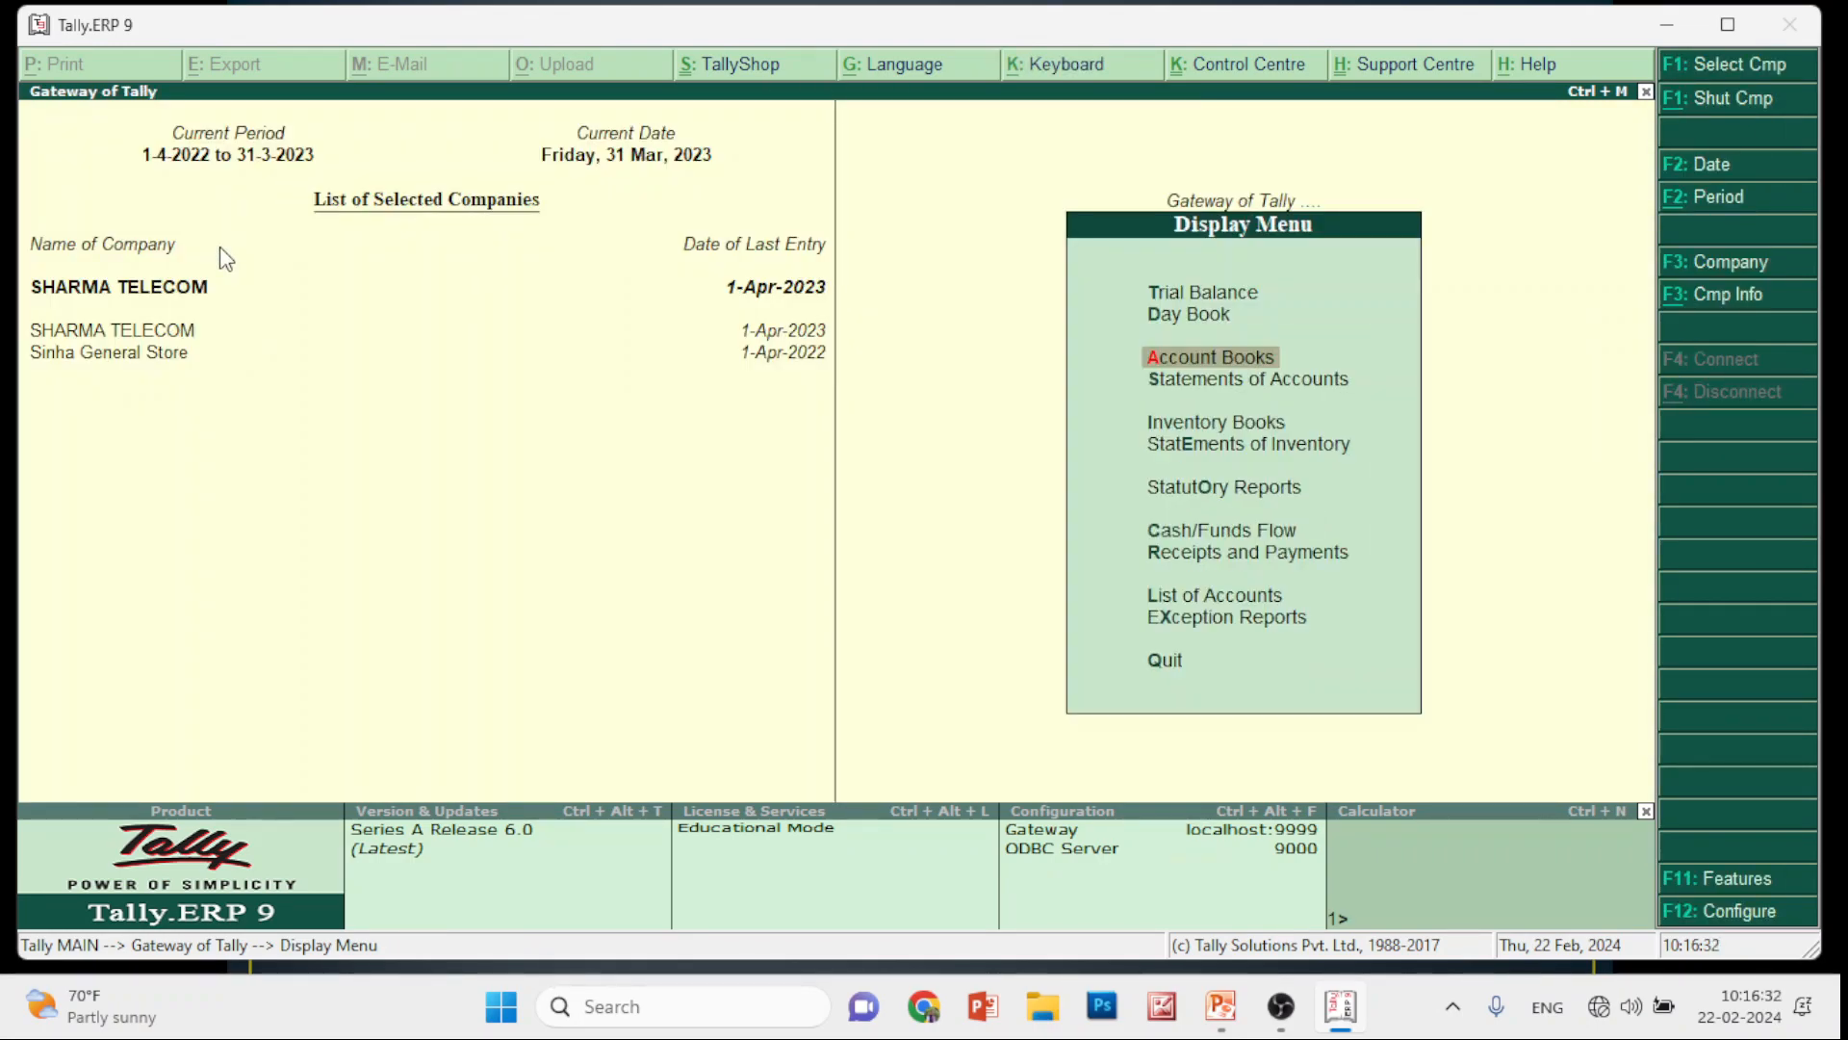
Change the company's period to run from 1-4-2023 to 31-3-2024
{"action": "left_click", "coordinate": [1714, 202]}
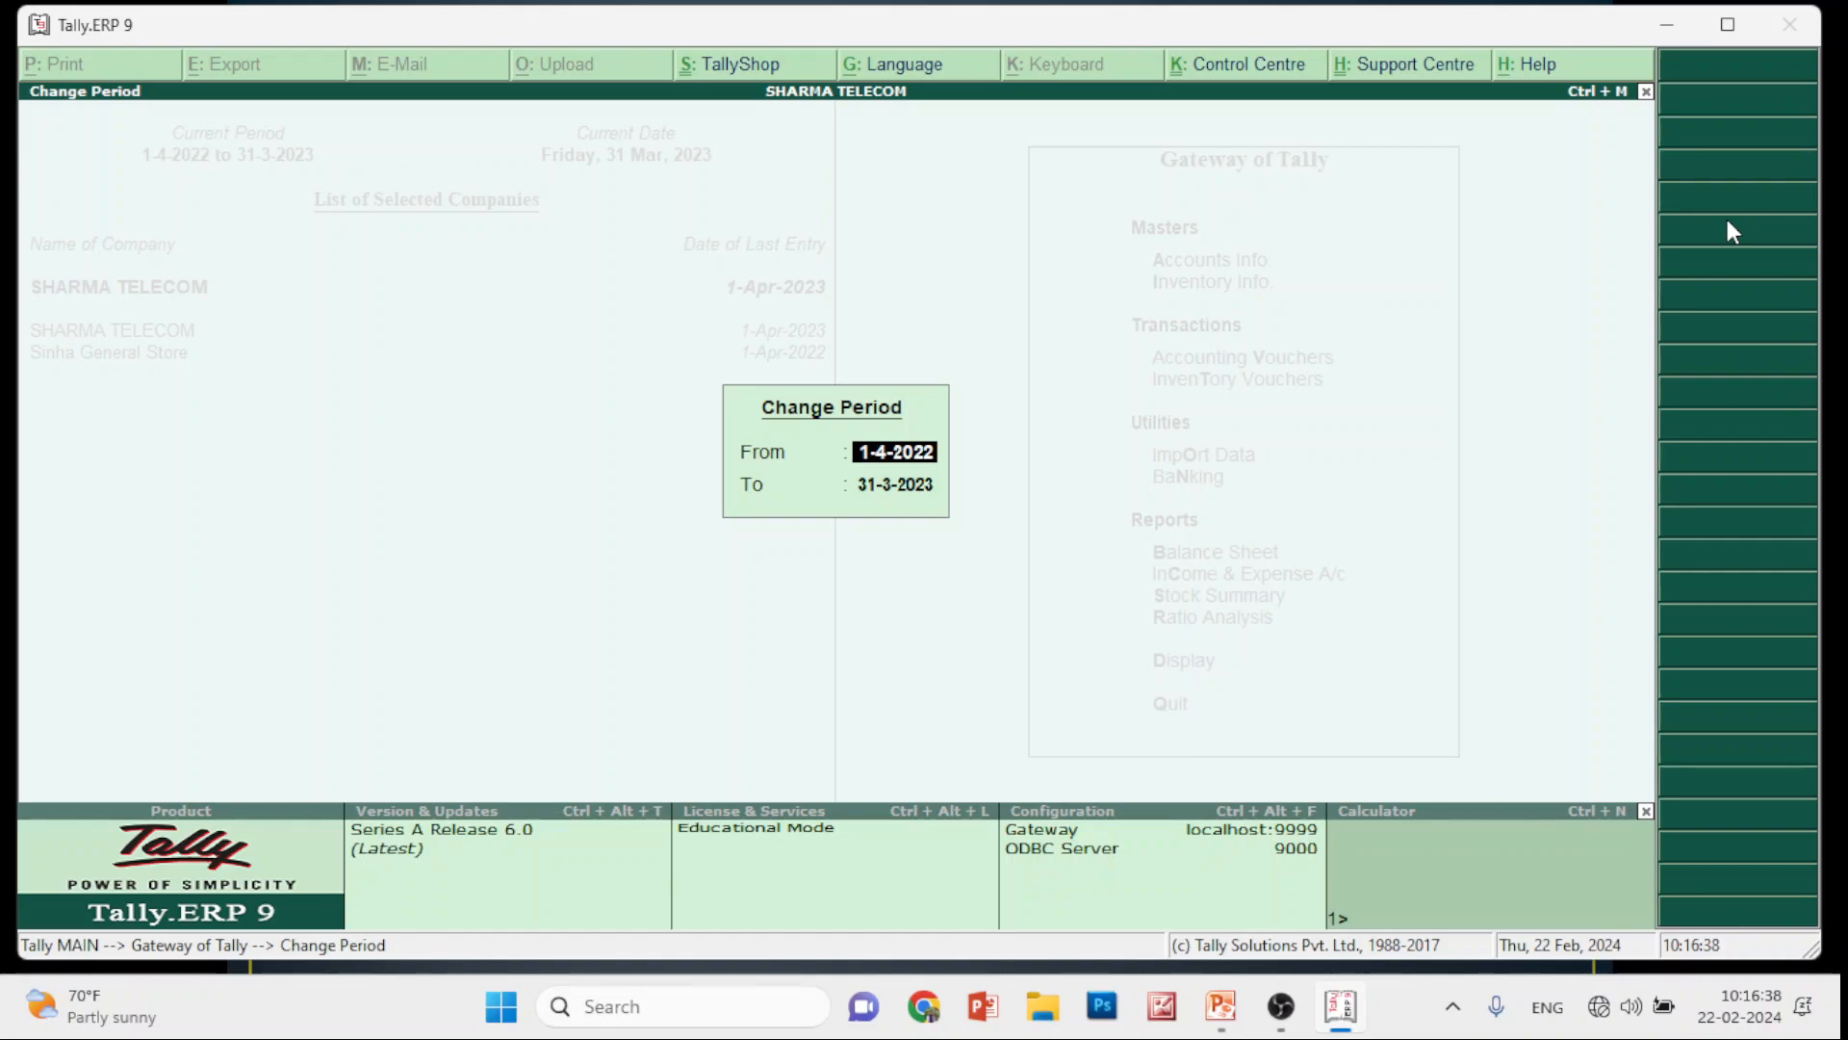
{"action": "type", "text": "1-4-2023"}
{"action": "key", "text": "Return"}
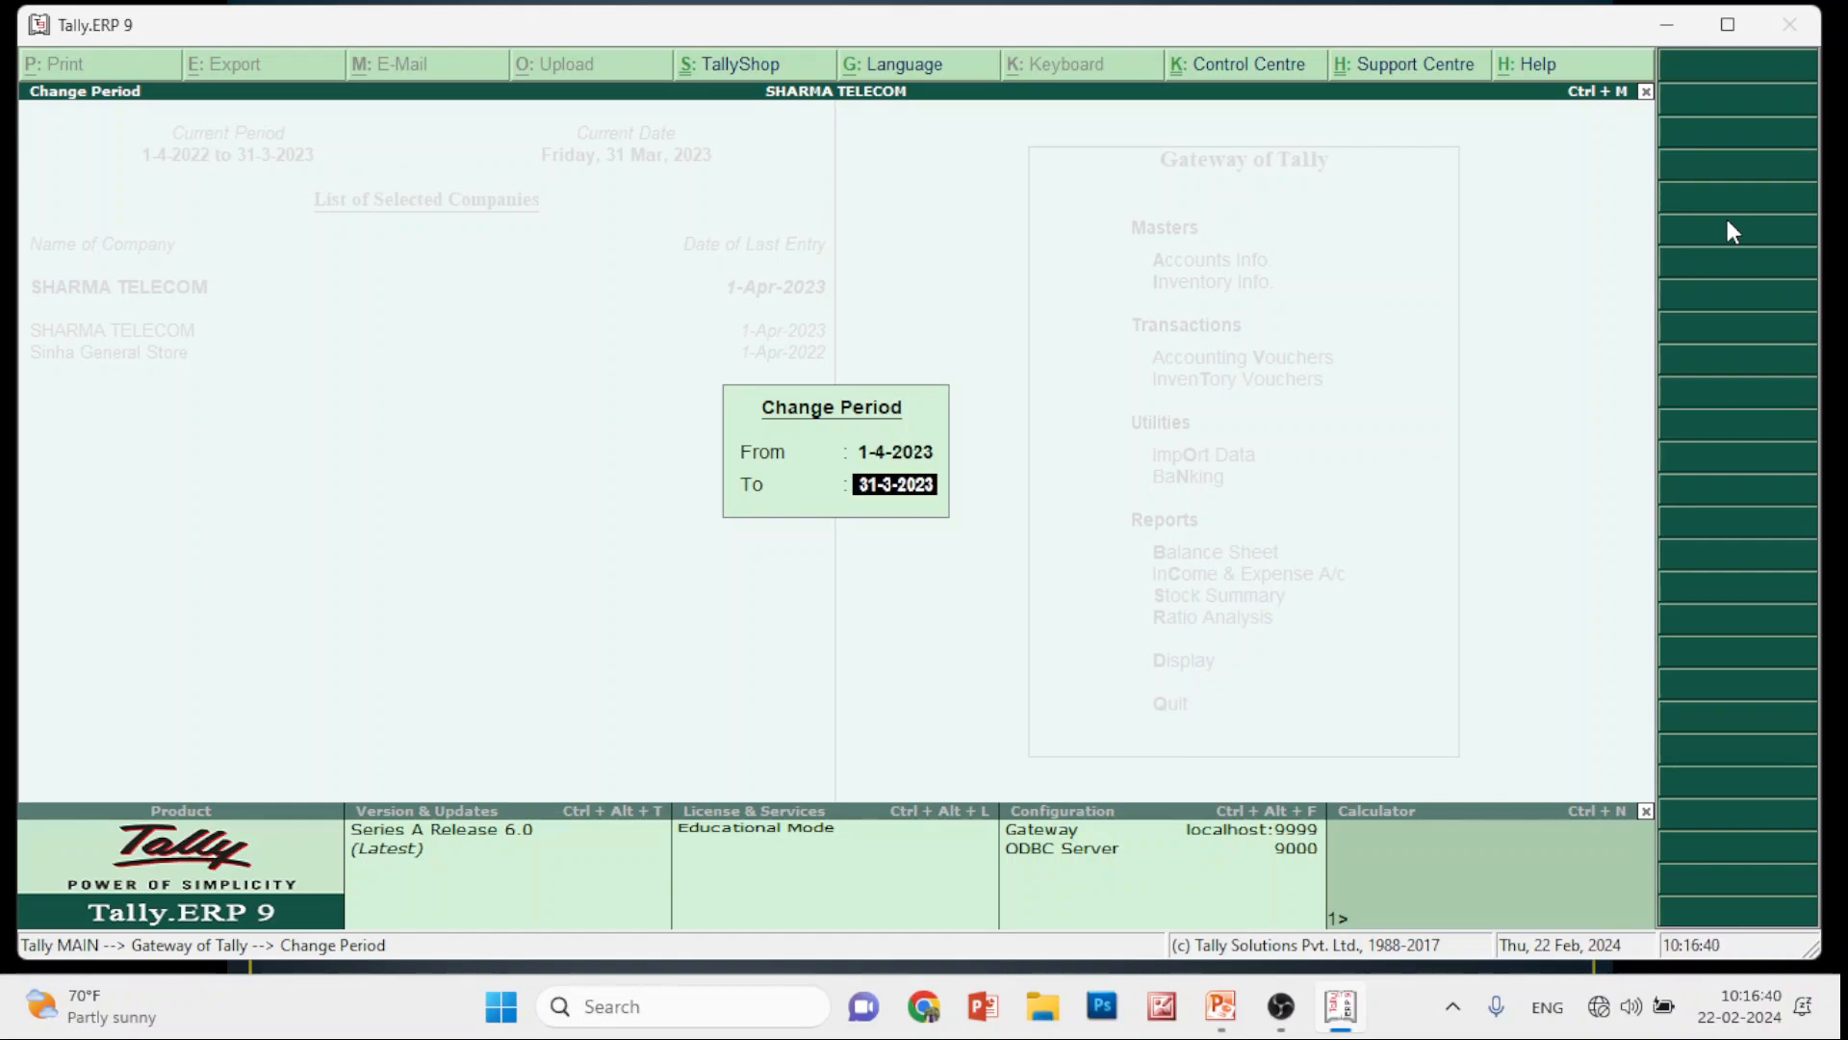
{"action": "type", "text": "31-3-2024"}
{"action": "key", "text": "Return"}
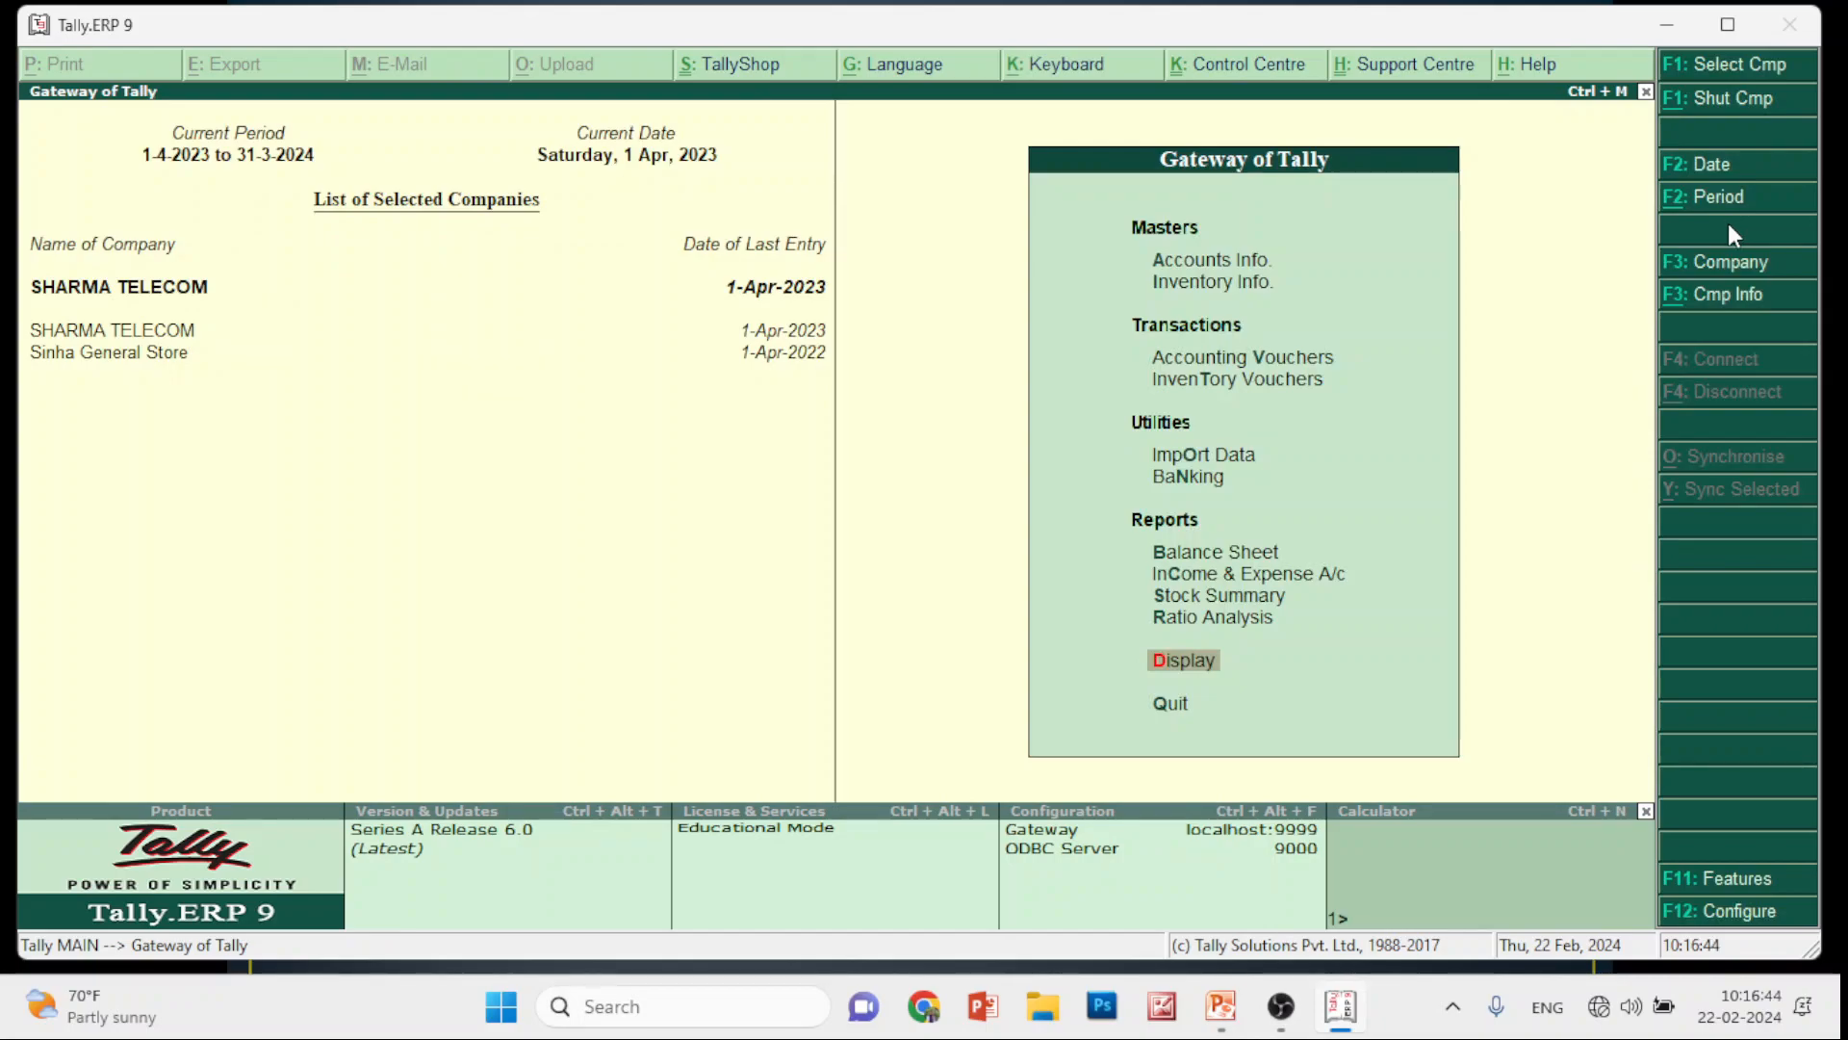
{"action": "key", "text": "Return"}
From Account Books > Sales Register, open April's second sales voucher (No. 2, 18,646.40) for alteration
{"action": "key", "text": "Down"}
{"action": "key", "text": "Down"}
{"action": "key", "text": "Down"}
{"action": "key", "text": "Up"}
{"action": "key", "text": "Return"}
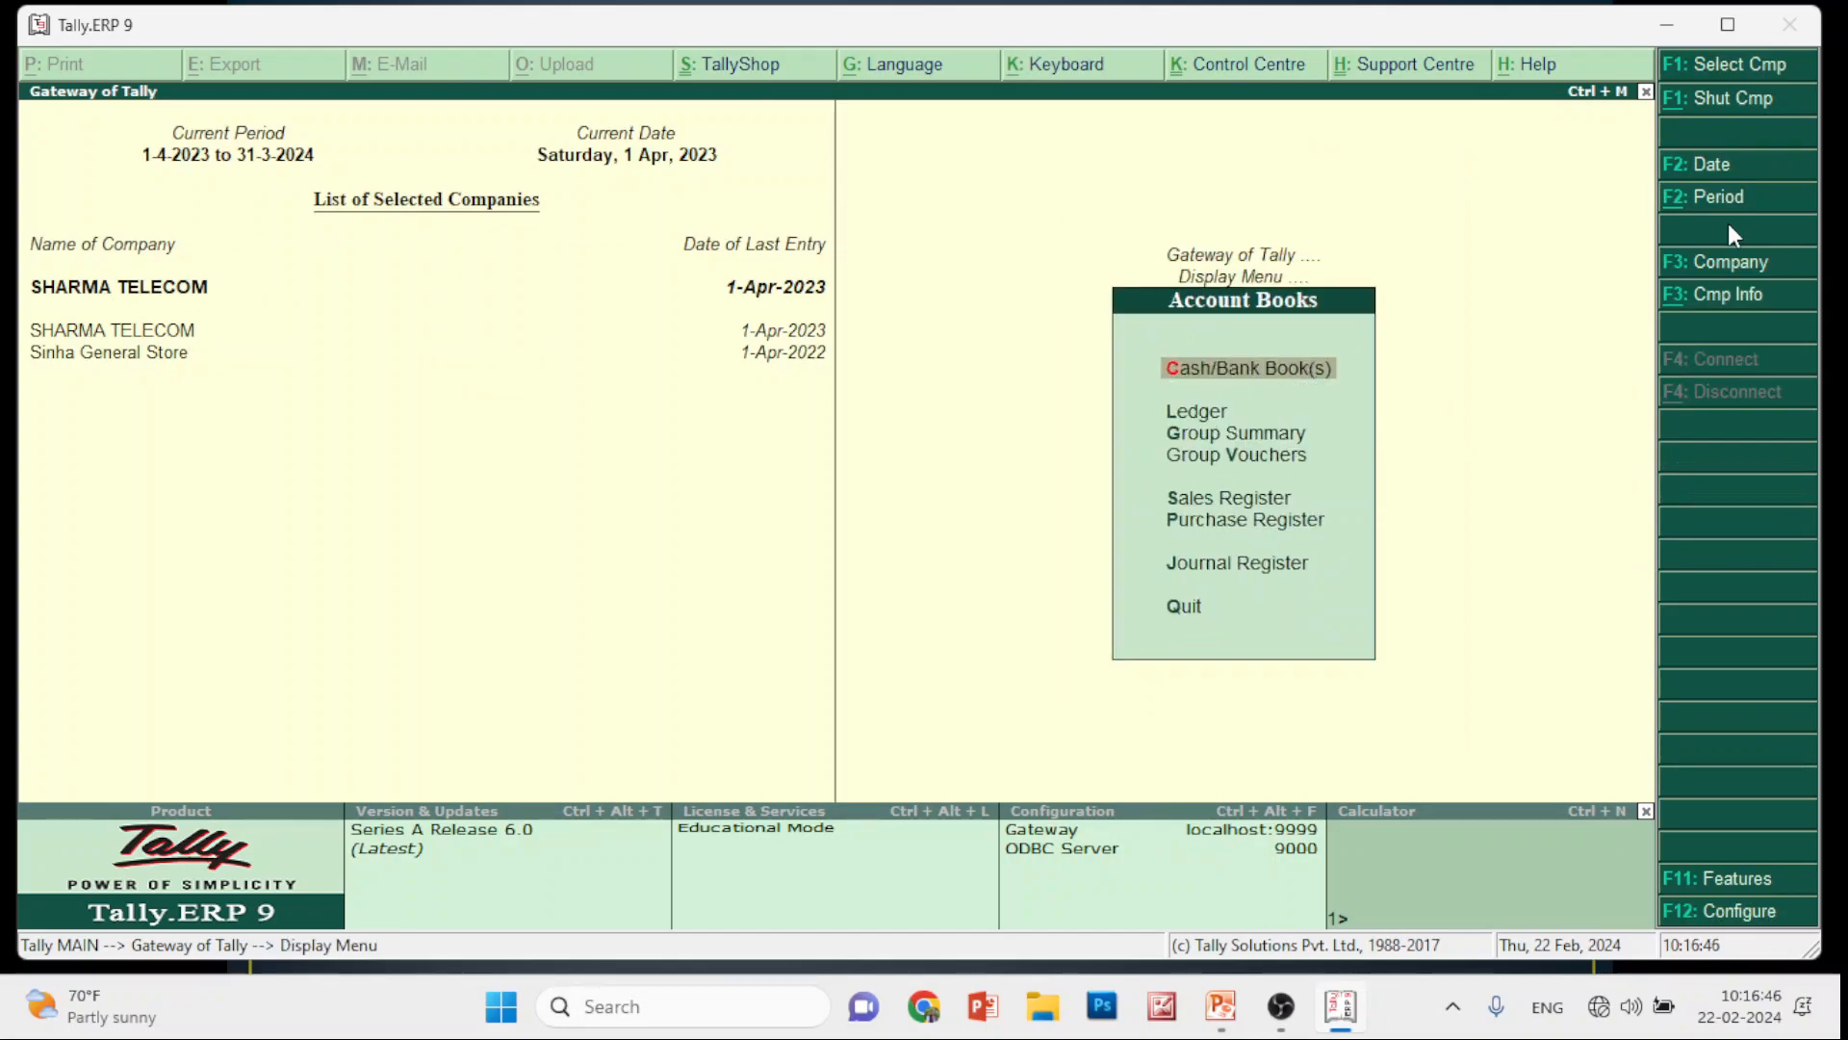
{"action": "key", "text": "Down"}
{"action": "key", "text": "Down"}
{"action": "key", "text": "Down"}
{"action": "key", "text": "Down"}
{"action": "key", "text": "Return"}
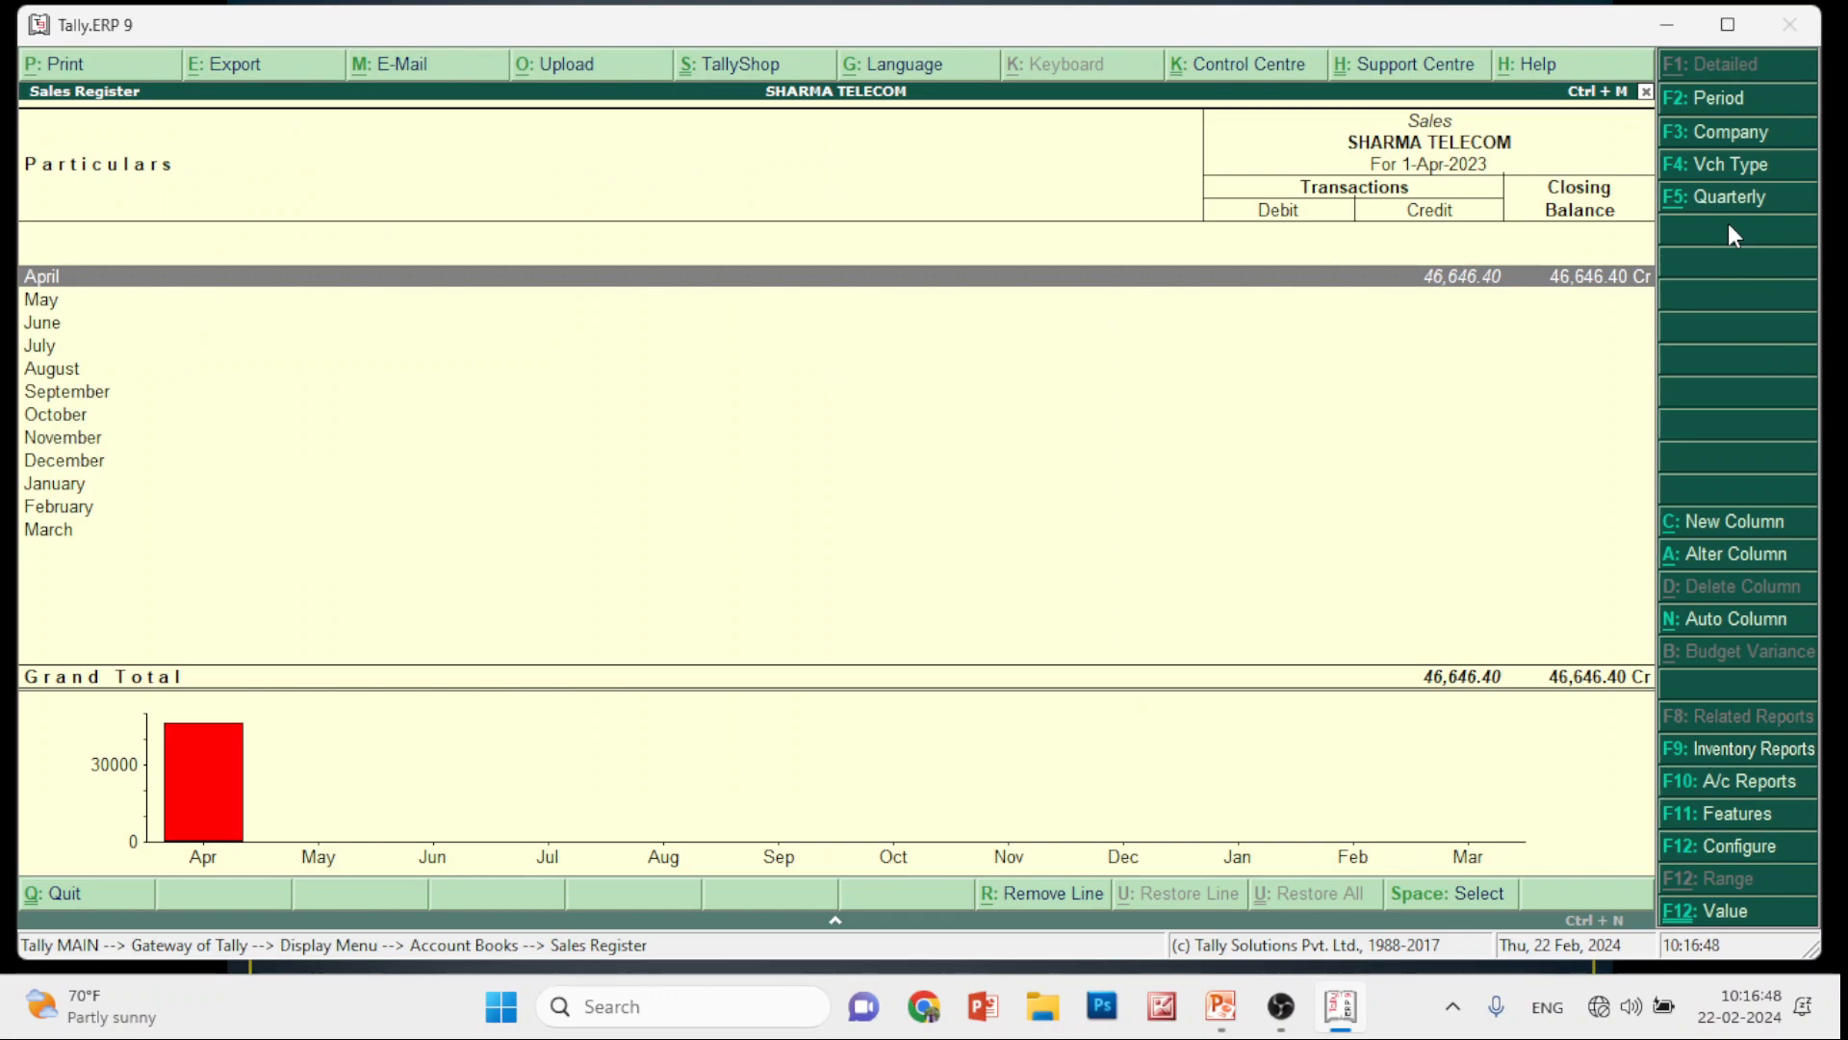
{"action": "key", "text": "Return"}
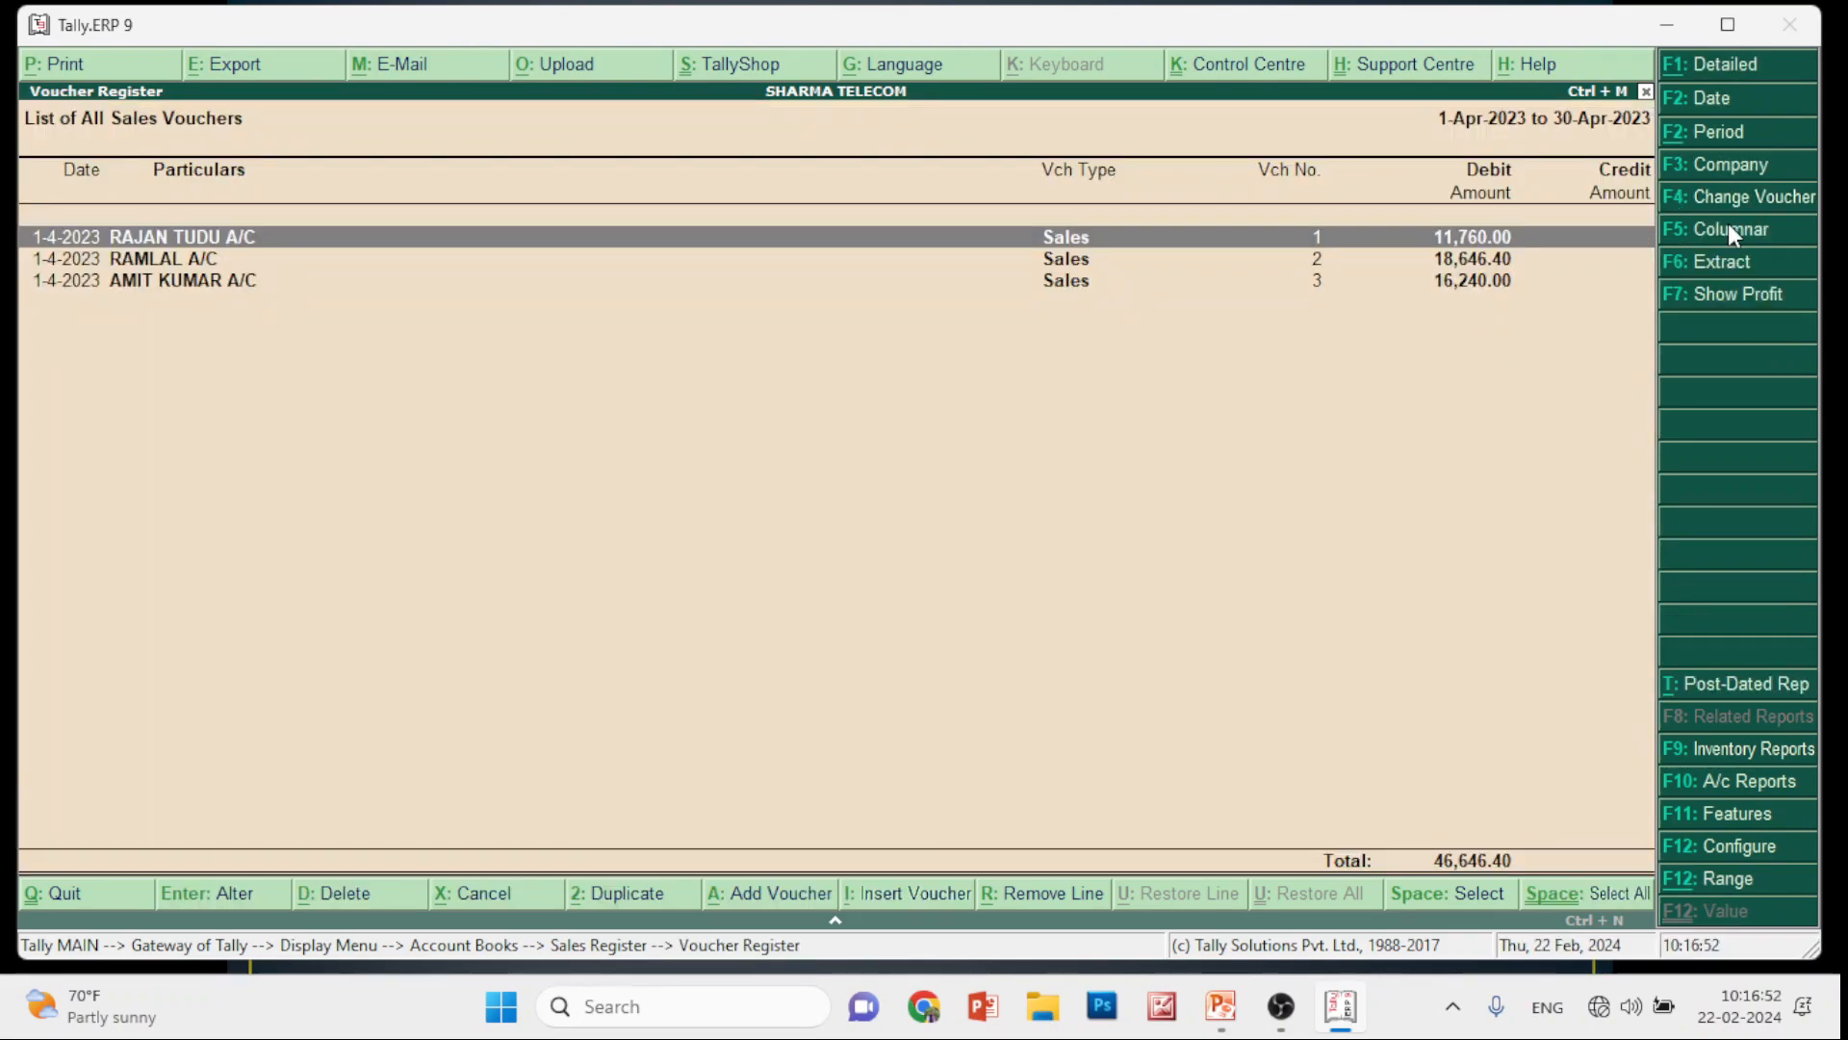
{"action": "key", "text": "Down"}
{"action": "key", "text": "Return"}
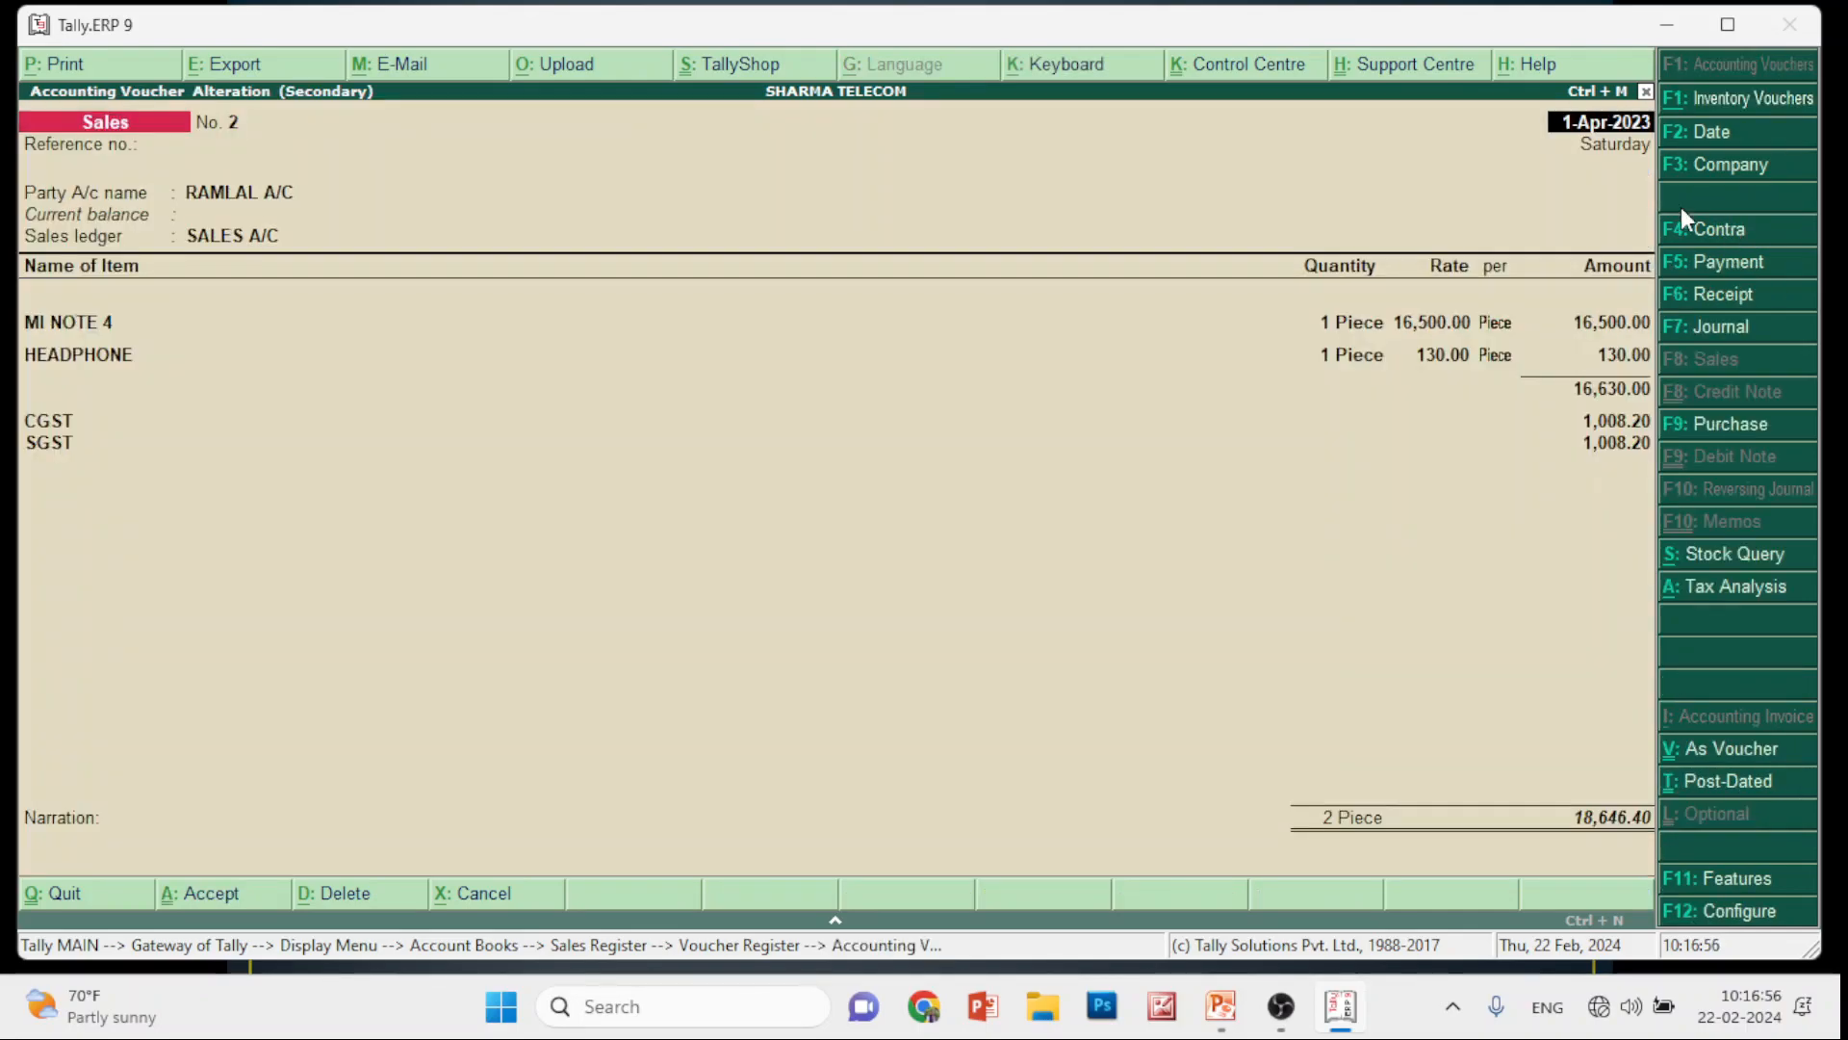
Preview voucher No. 2's Tax Invoice zoomed to full size, then return to its print settings
{"action": "left_click", "coordinate": [50, 66]}
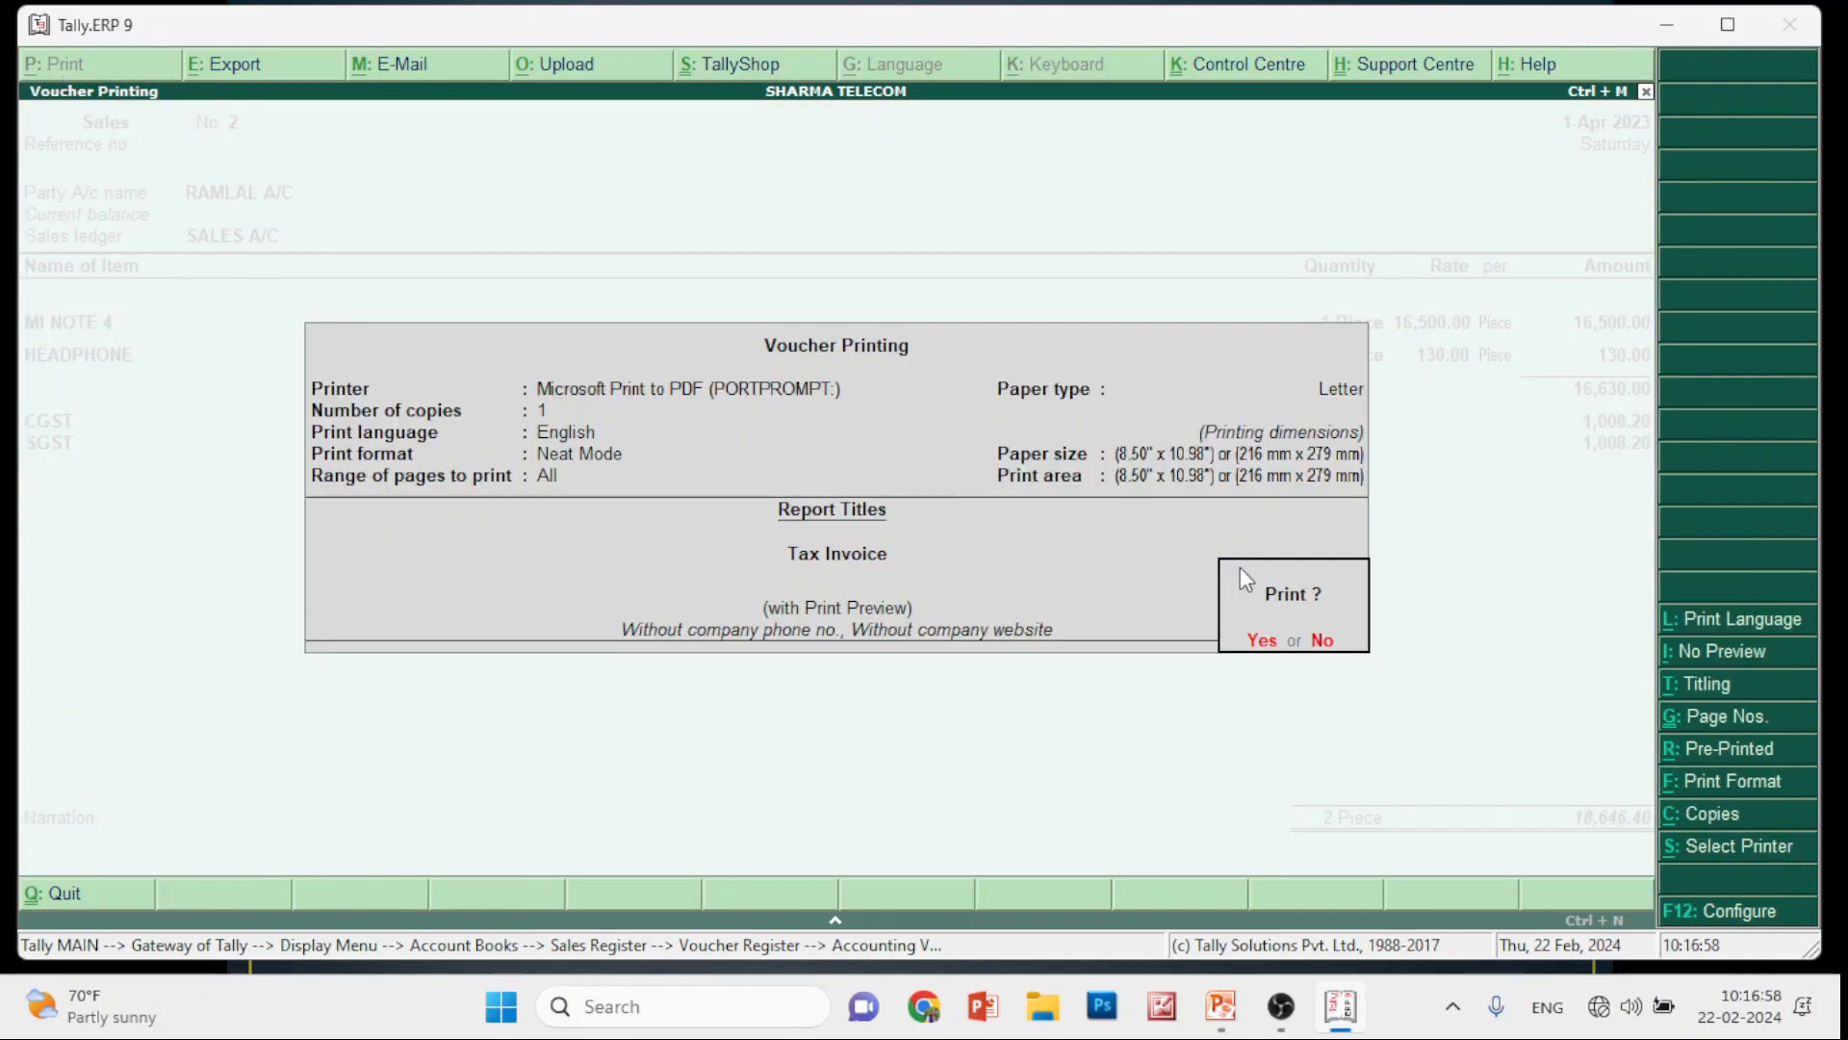
{"action": "left_click", "coordinate": [1262, 640]}
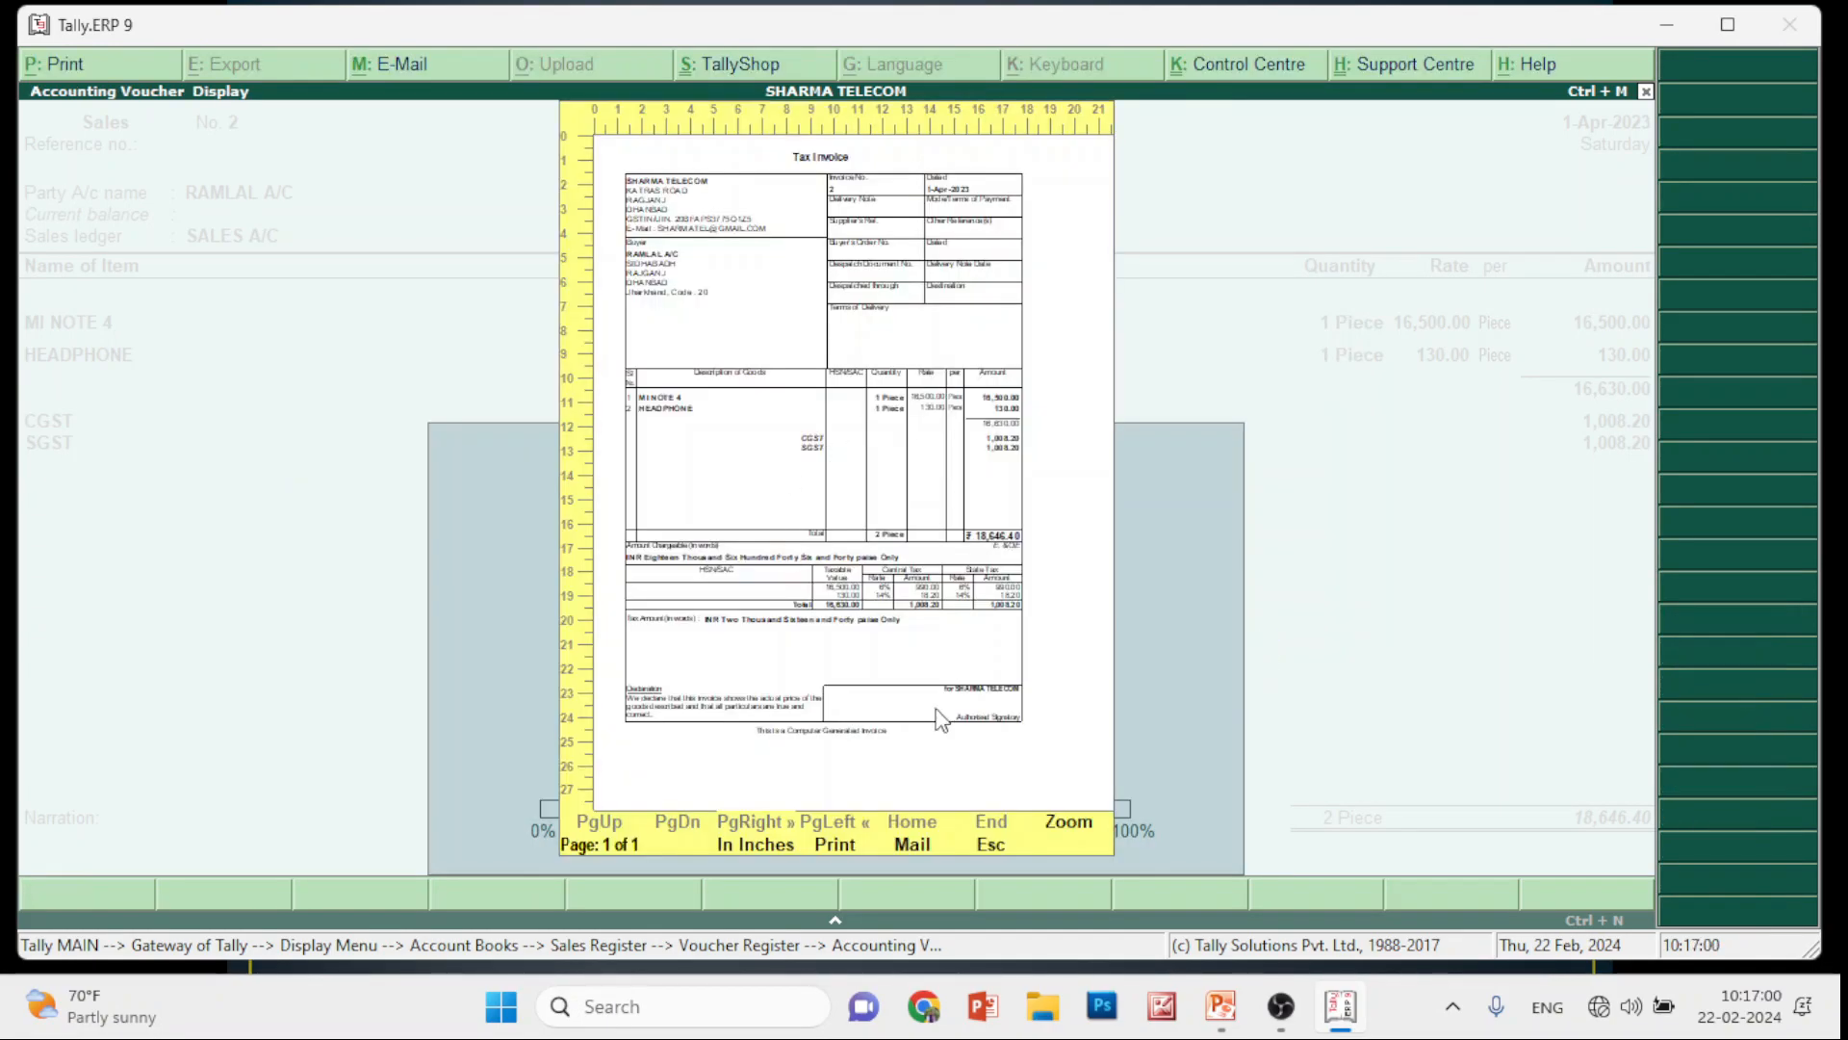
{"action": "left_click", "coordinate": [1059, 825]}
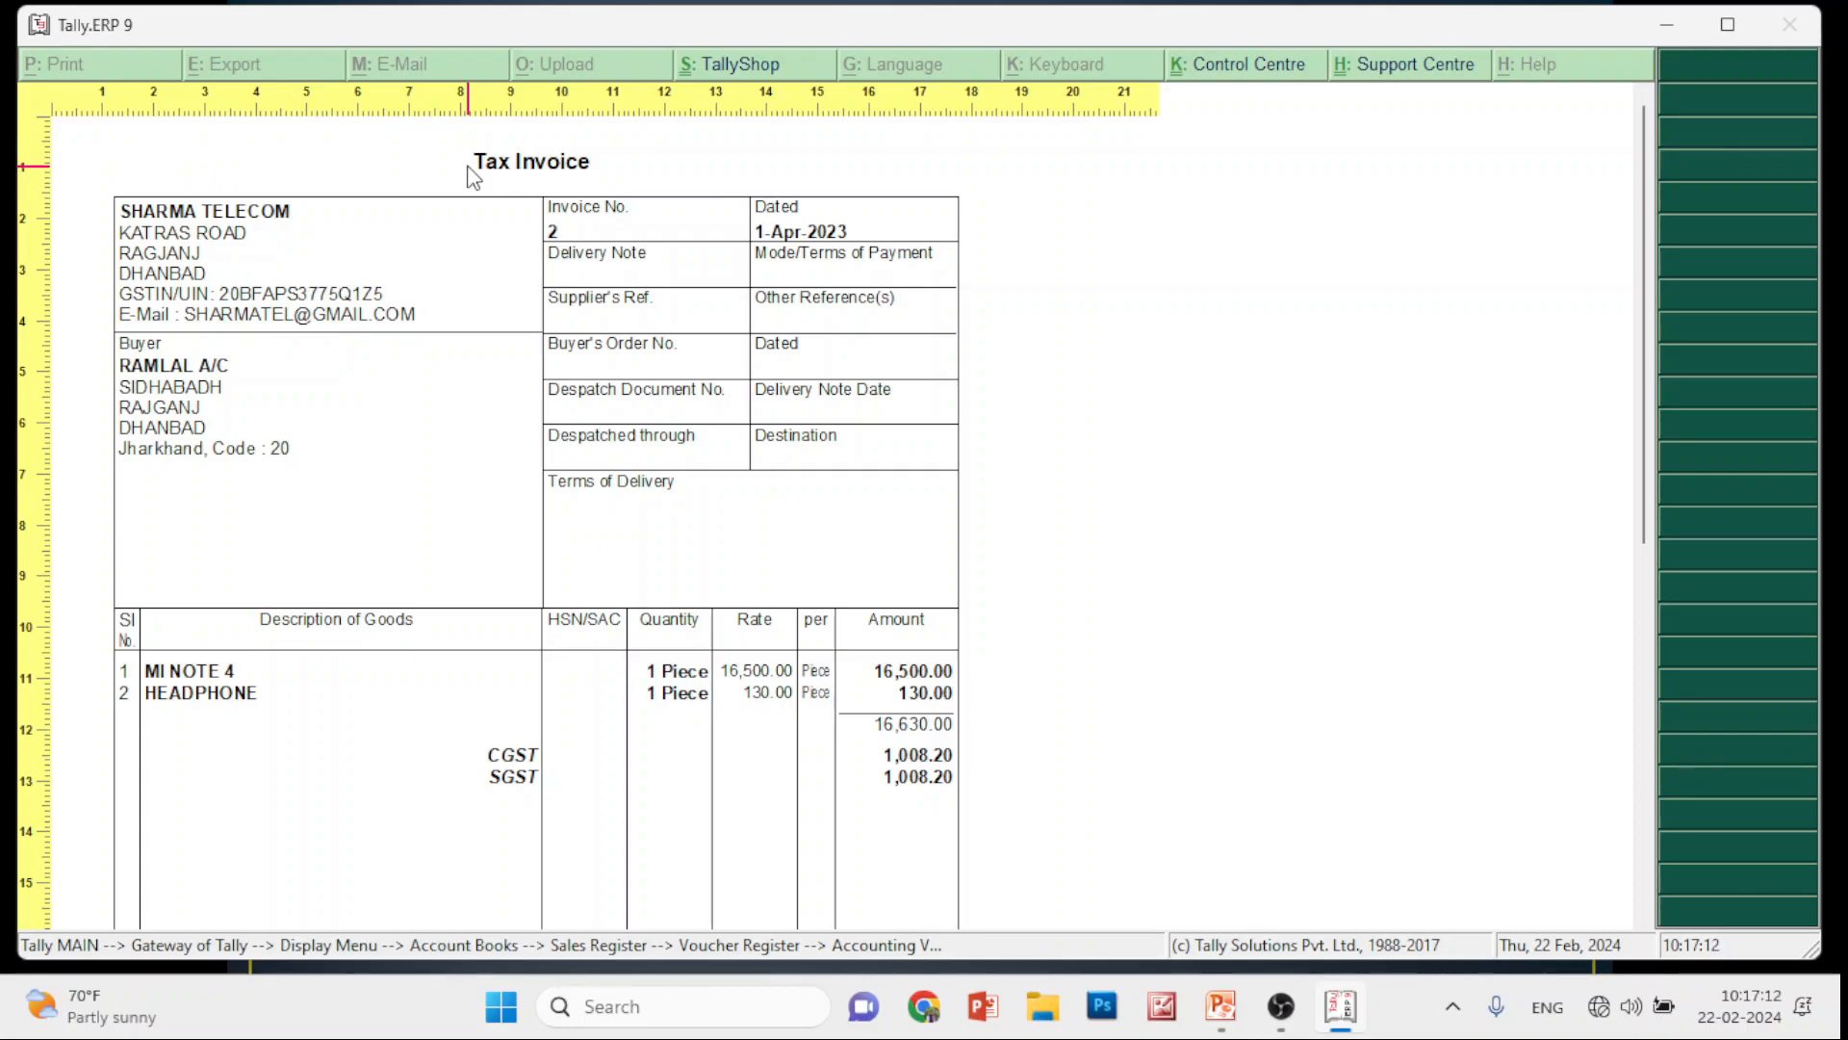
{"action": "key", "text": "Escape"}
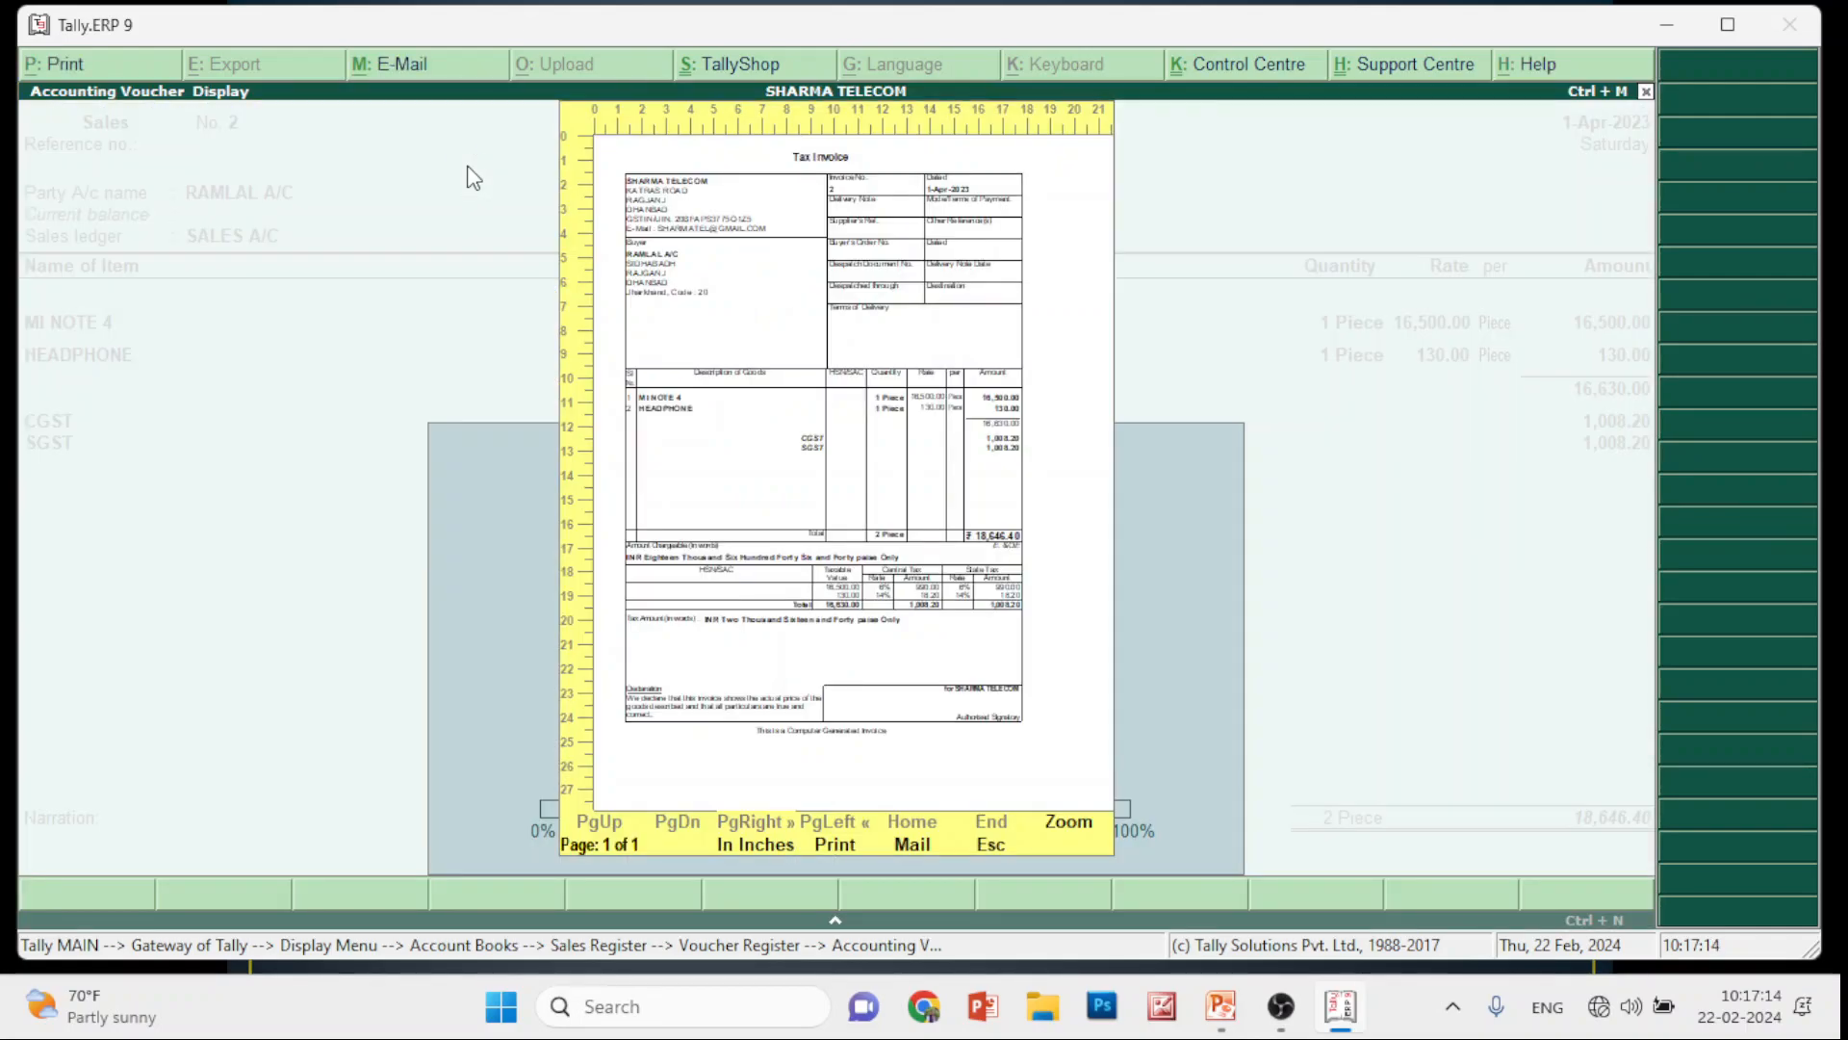
{"action": "key", "text": "alt+p"}
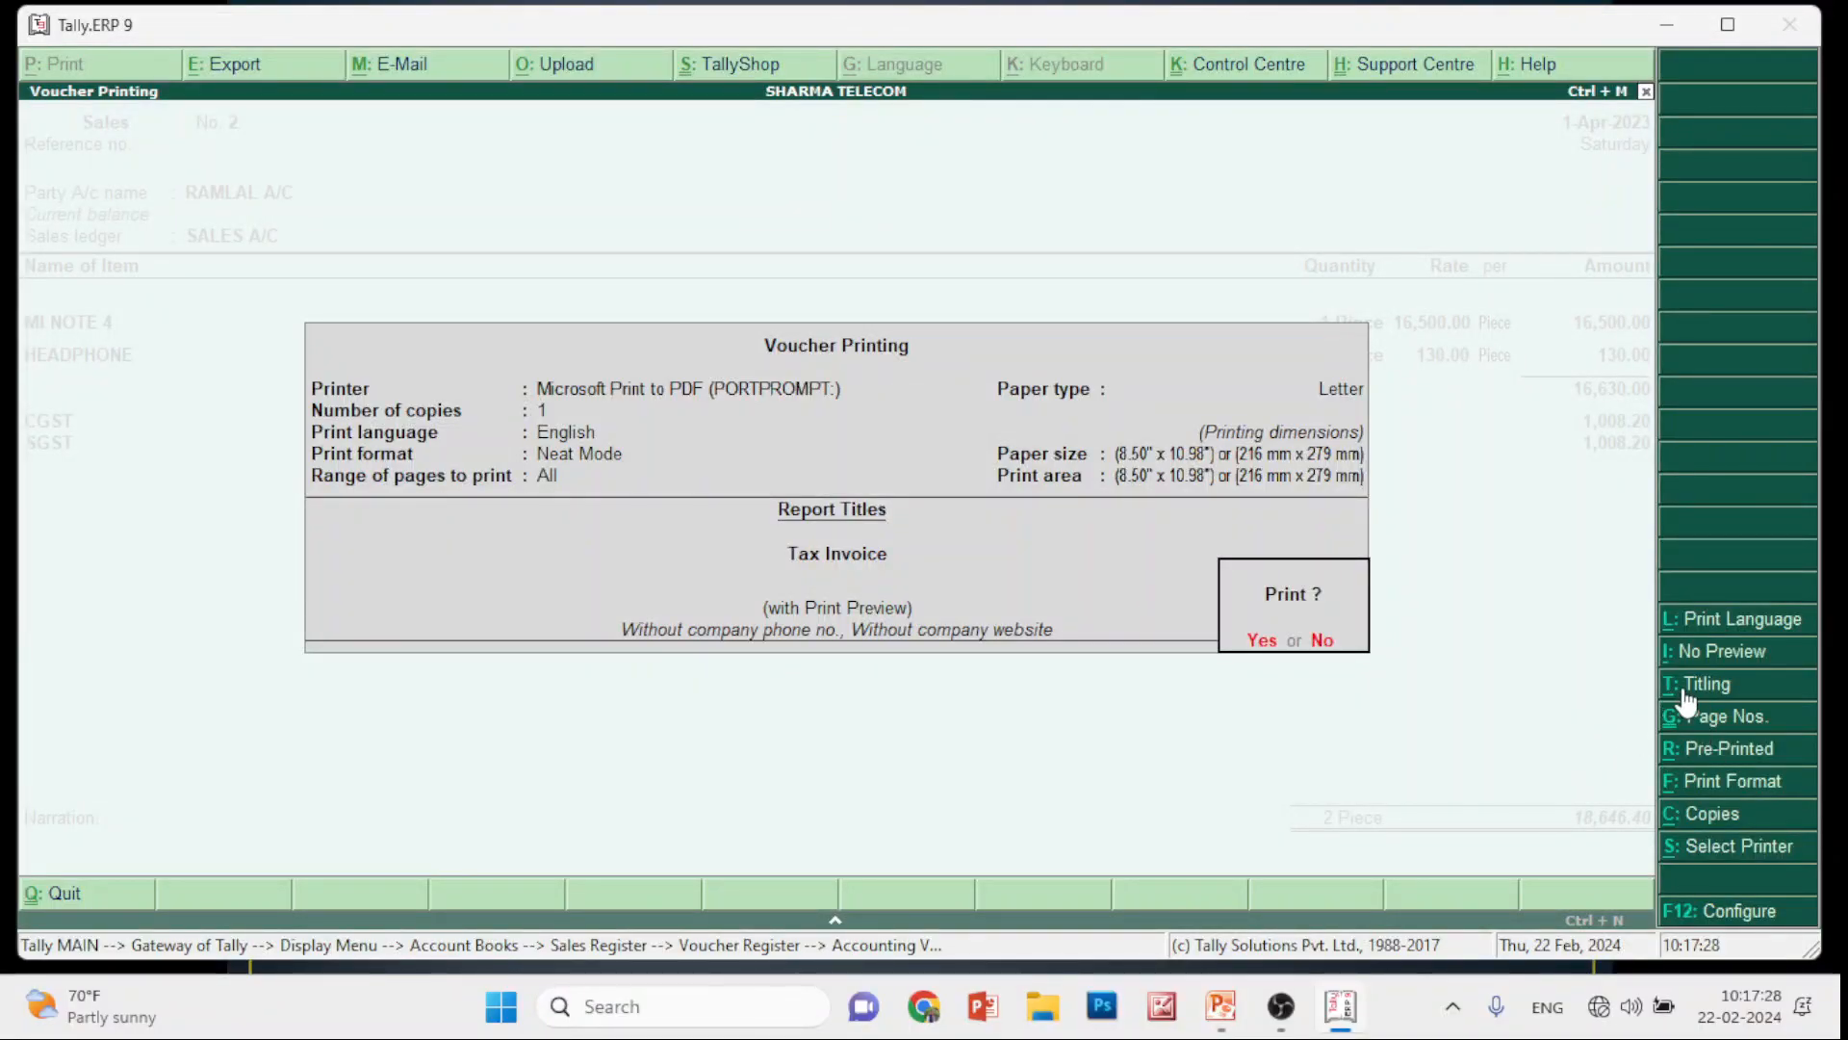
Retitle the invoice 'Sharma Telecom' with sub-title 'Tax Invoice' and check it in zoomed preview
{"action": "left_click", "coordinate": [1684, 693]}
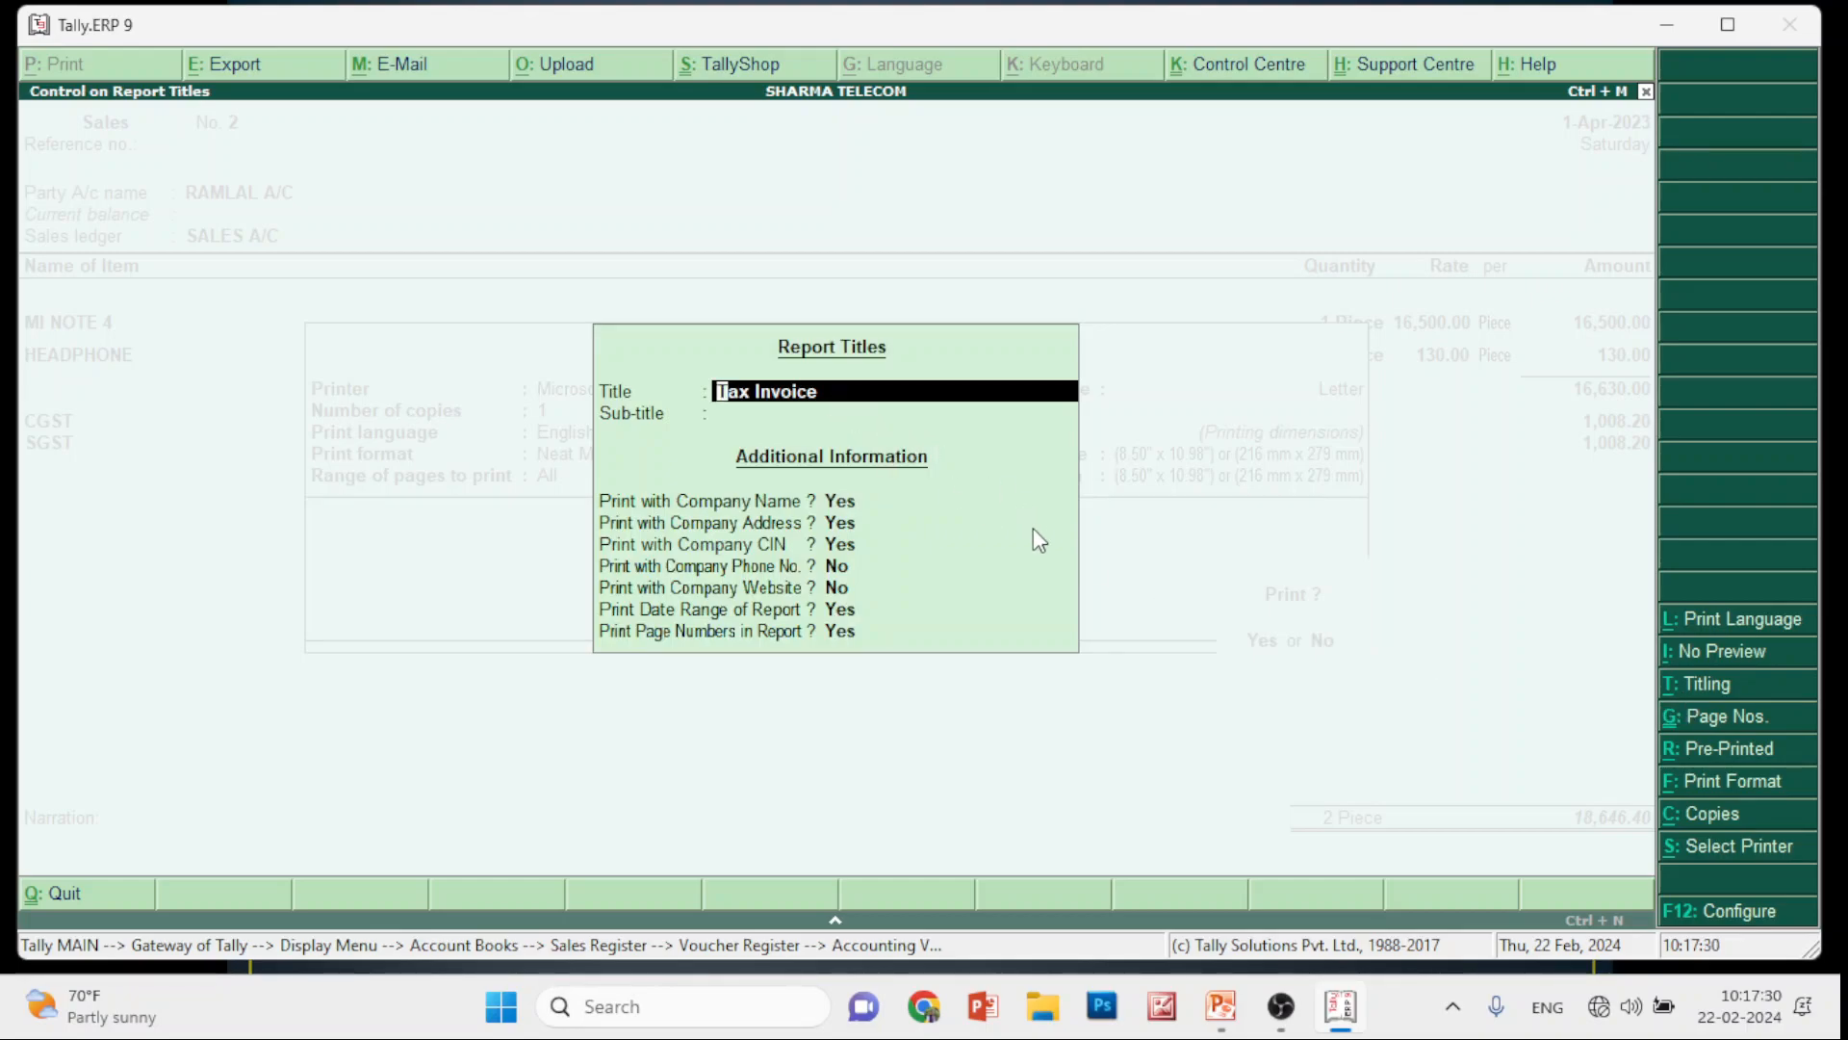
{"action": "key", "text": "Delete"}
{"action": "key", "text": "Delete"}
{"action": "key", "text": "Delete"}
{"action": "key", "text": "Delete"}
{"action": "key", "text": "Delete"}
{"action": "key", "text": "Delete"}
{"action": "key", "text": "Delete"}
{"action": "key", "text": "Delete"}
{"action": "key", "text": "Delete"}
{"action": "key", "text": "Delete"}
{"action": "key", "text": "Delete"}
{"action": "type", "text": "Sharma Telecom"}
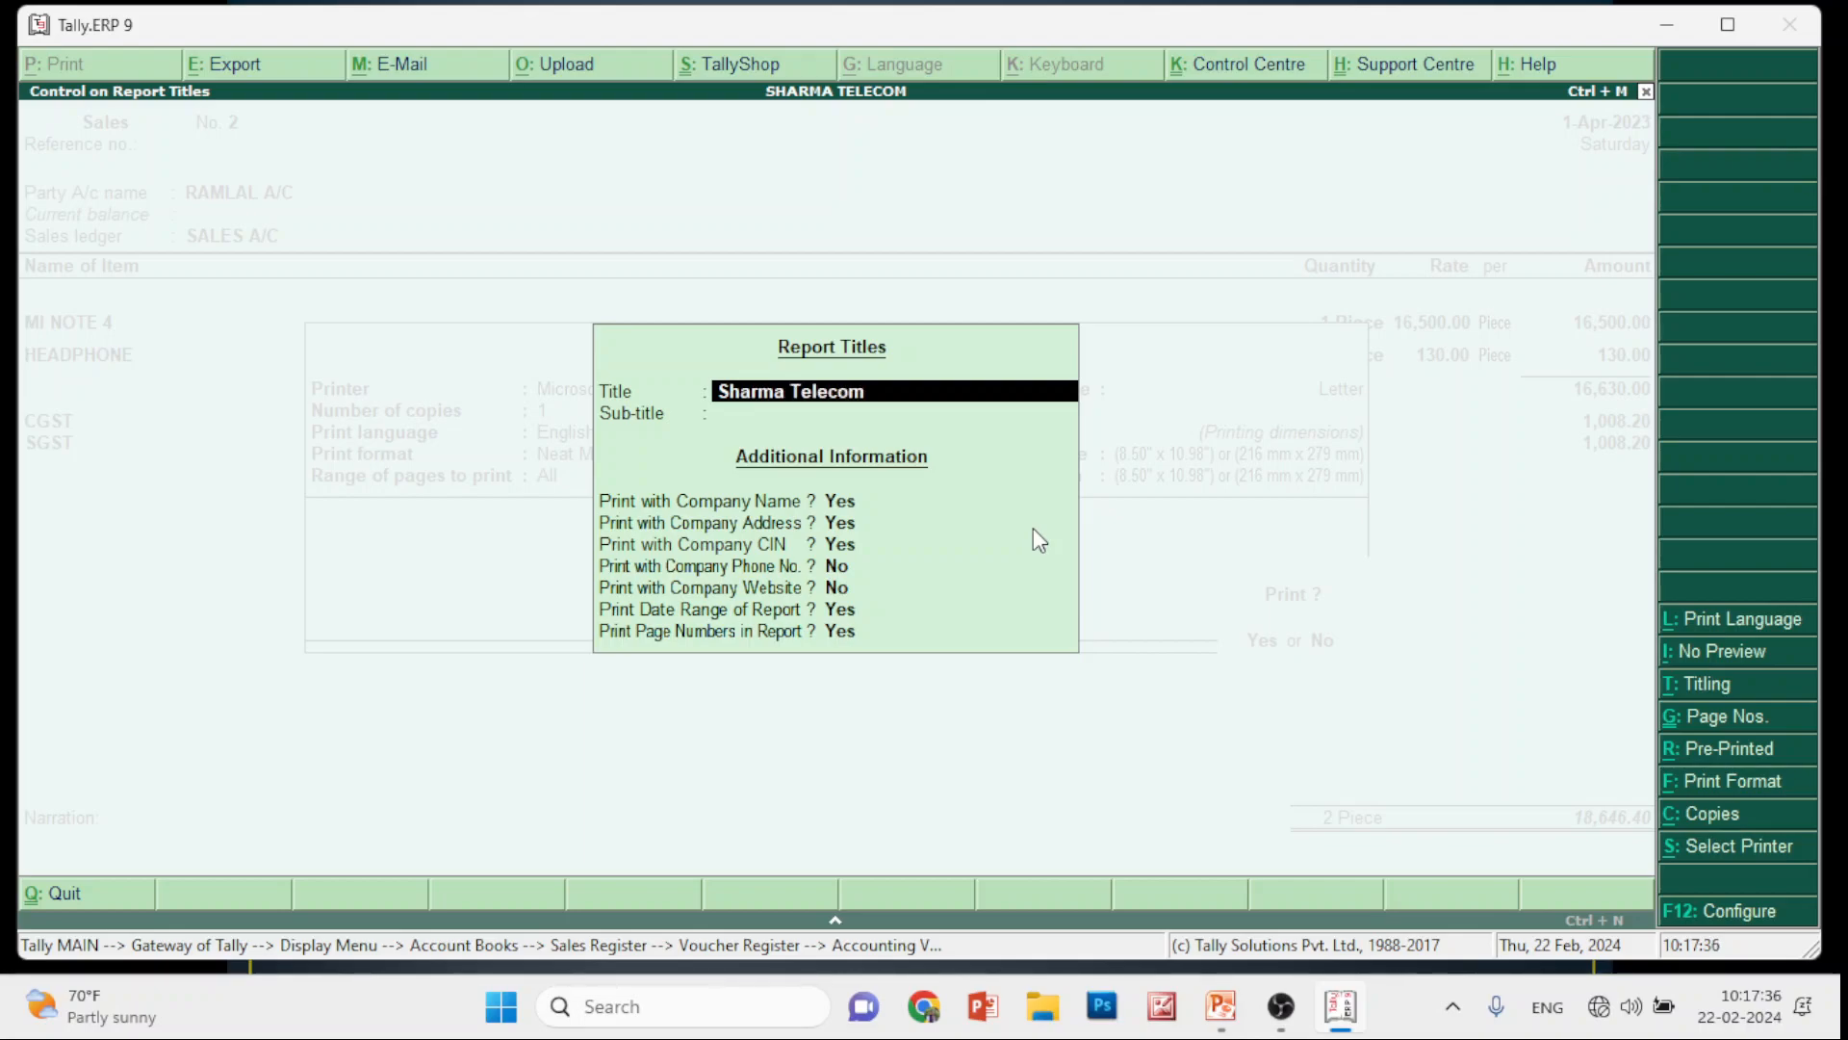
{"action": "key", "text": "Return"}
{"action": "type", "text": "Tax Invoice"}
{"action": "key", "text": "Return"}
{"action": "key", "text": "Return"}
{"action": "key", "text": "Return"}
{"action": "key", "text": "Return"}
{"action": "key", "text": "Return"}
{"action": "key", "text": "Return"}
{"action": "key", "text": "Return"}
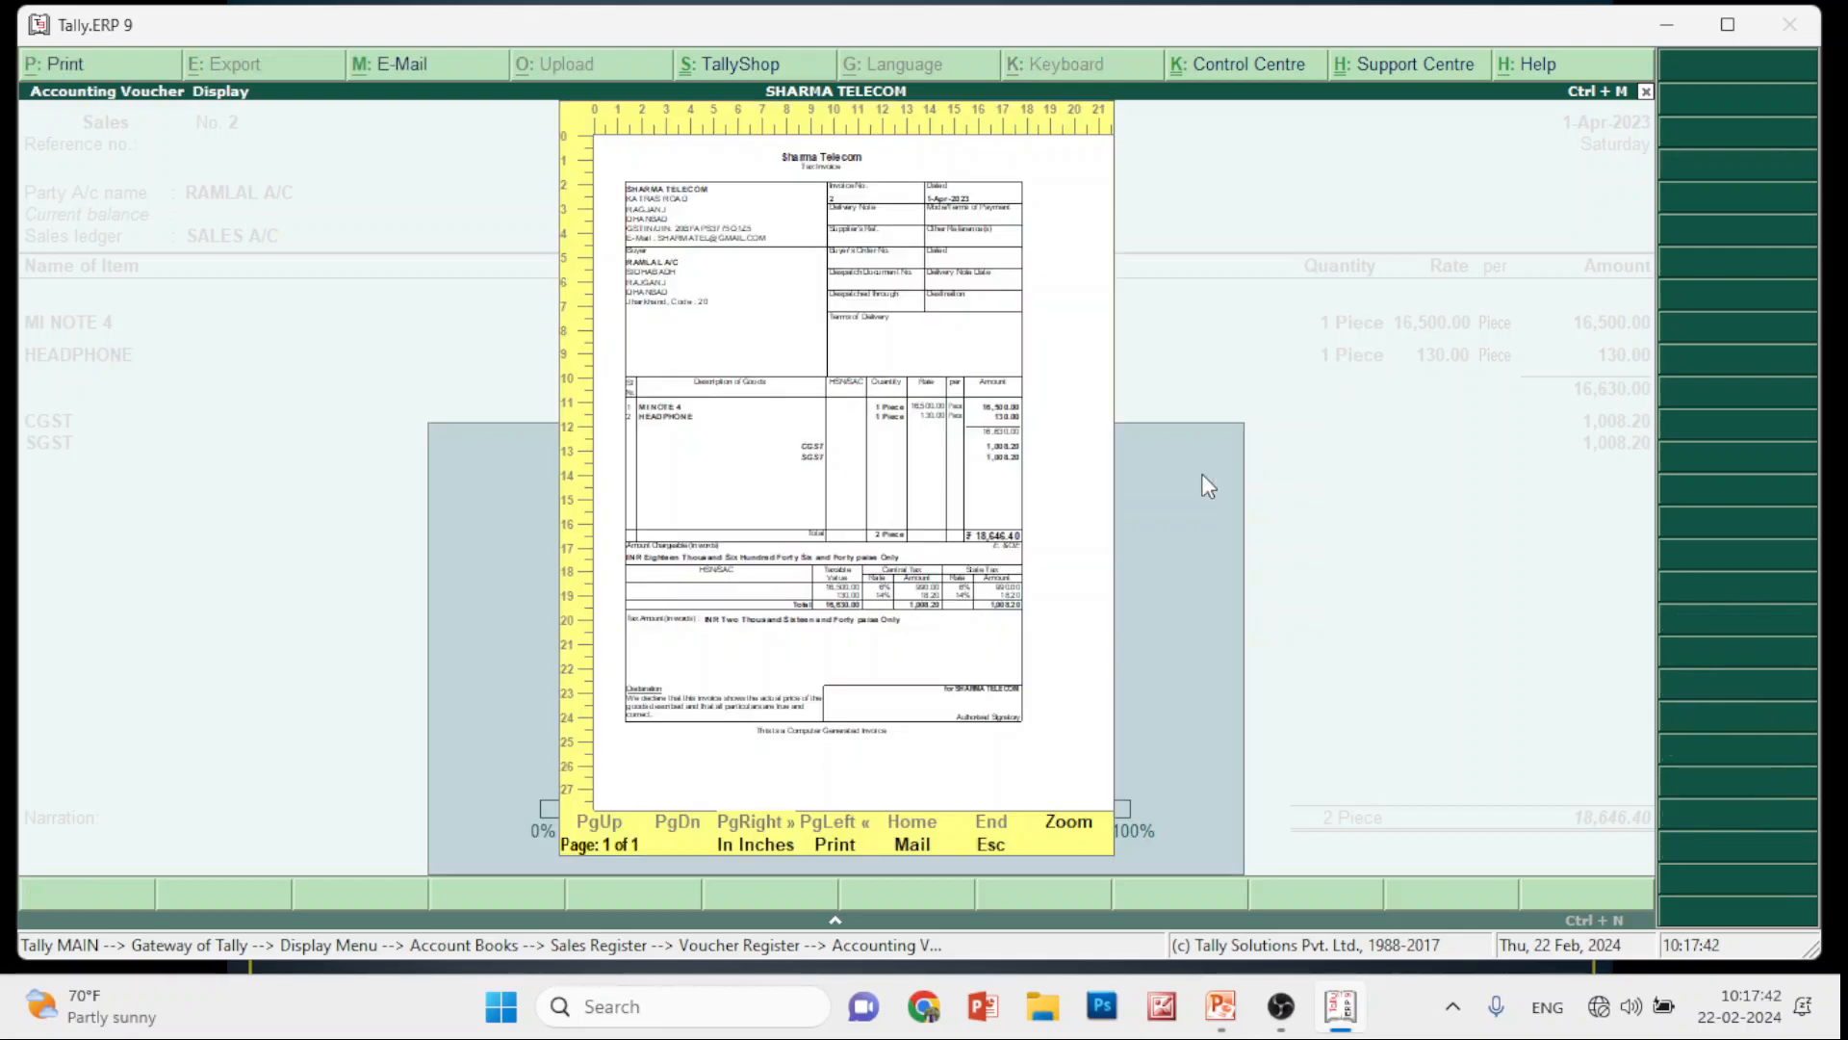
{"action": "left_click", "coordinate": [1090, 836]}
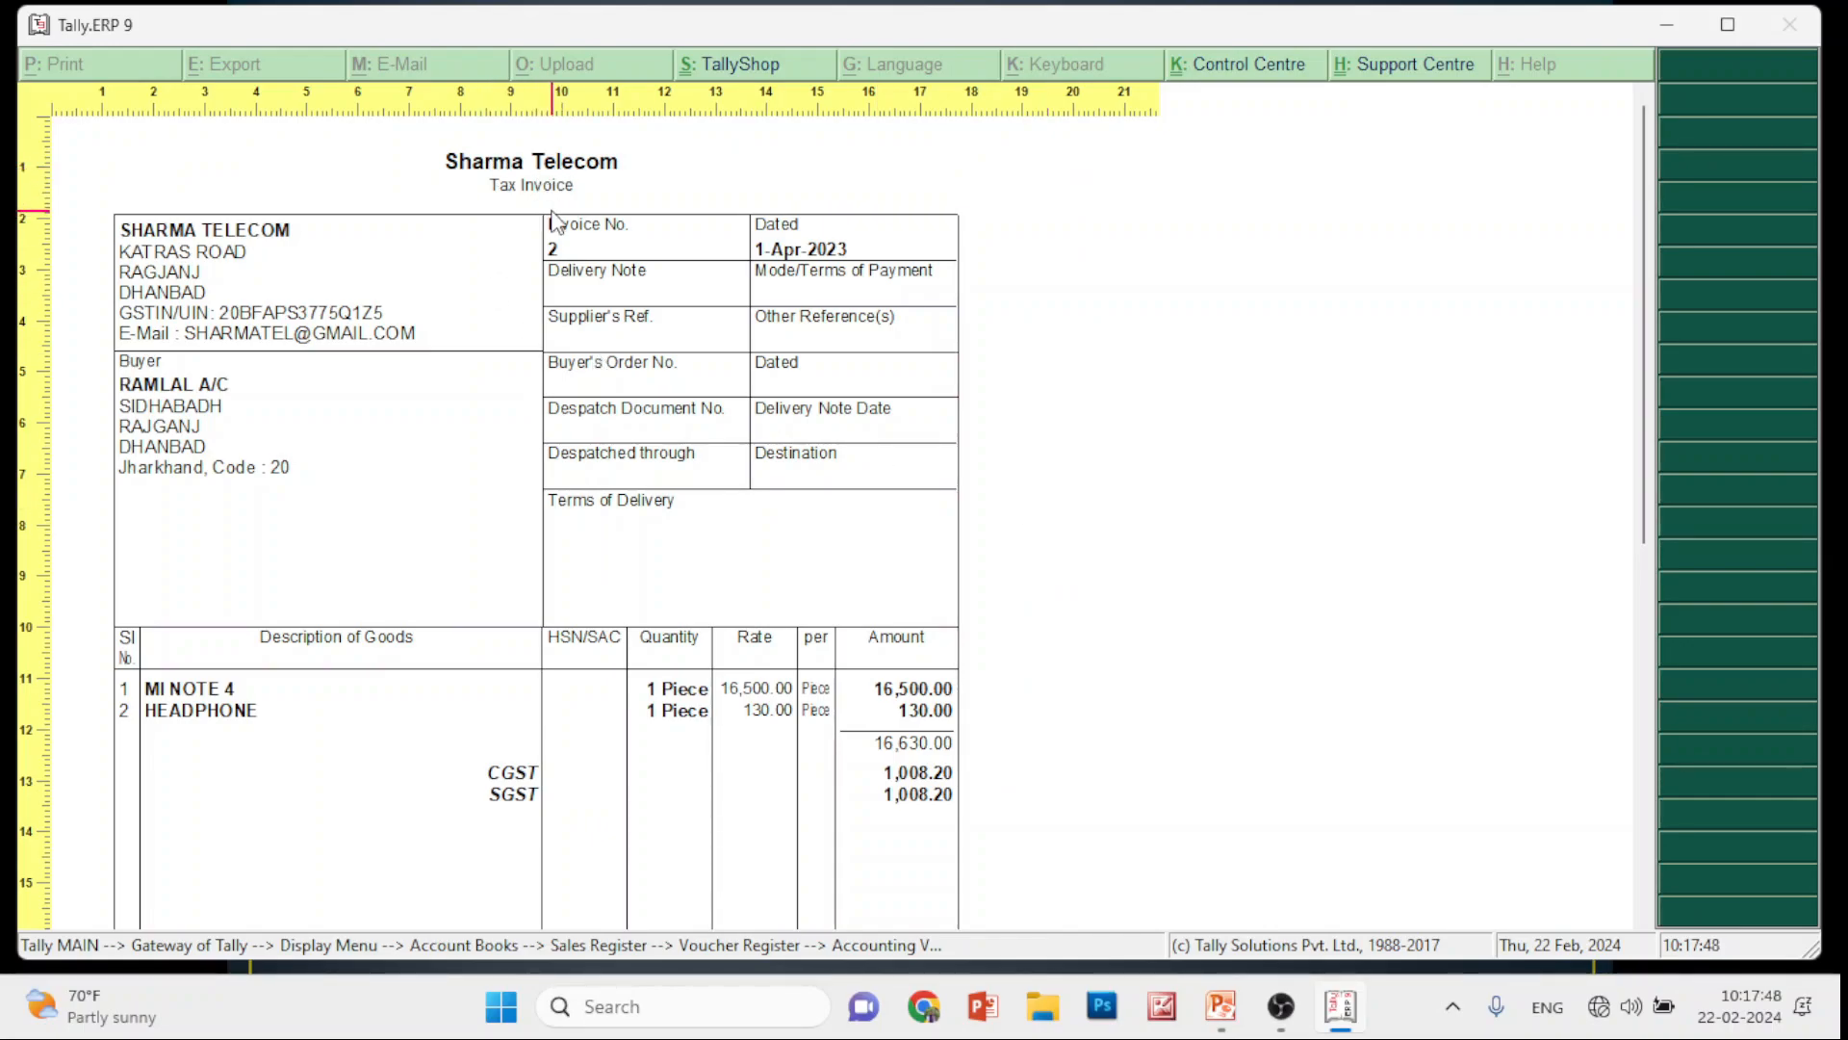
{"action": "key", "text": "Escape"}
{"action": "key", "text": "Escape"}
Leave the voucher unchanged and open the Income and Expenditure Statement
{"action": "key", "text": "Escape"}
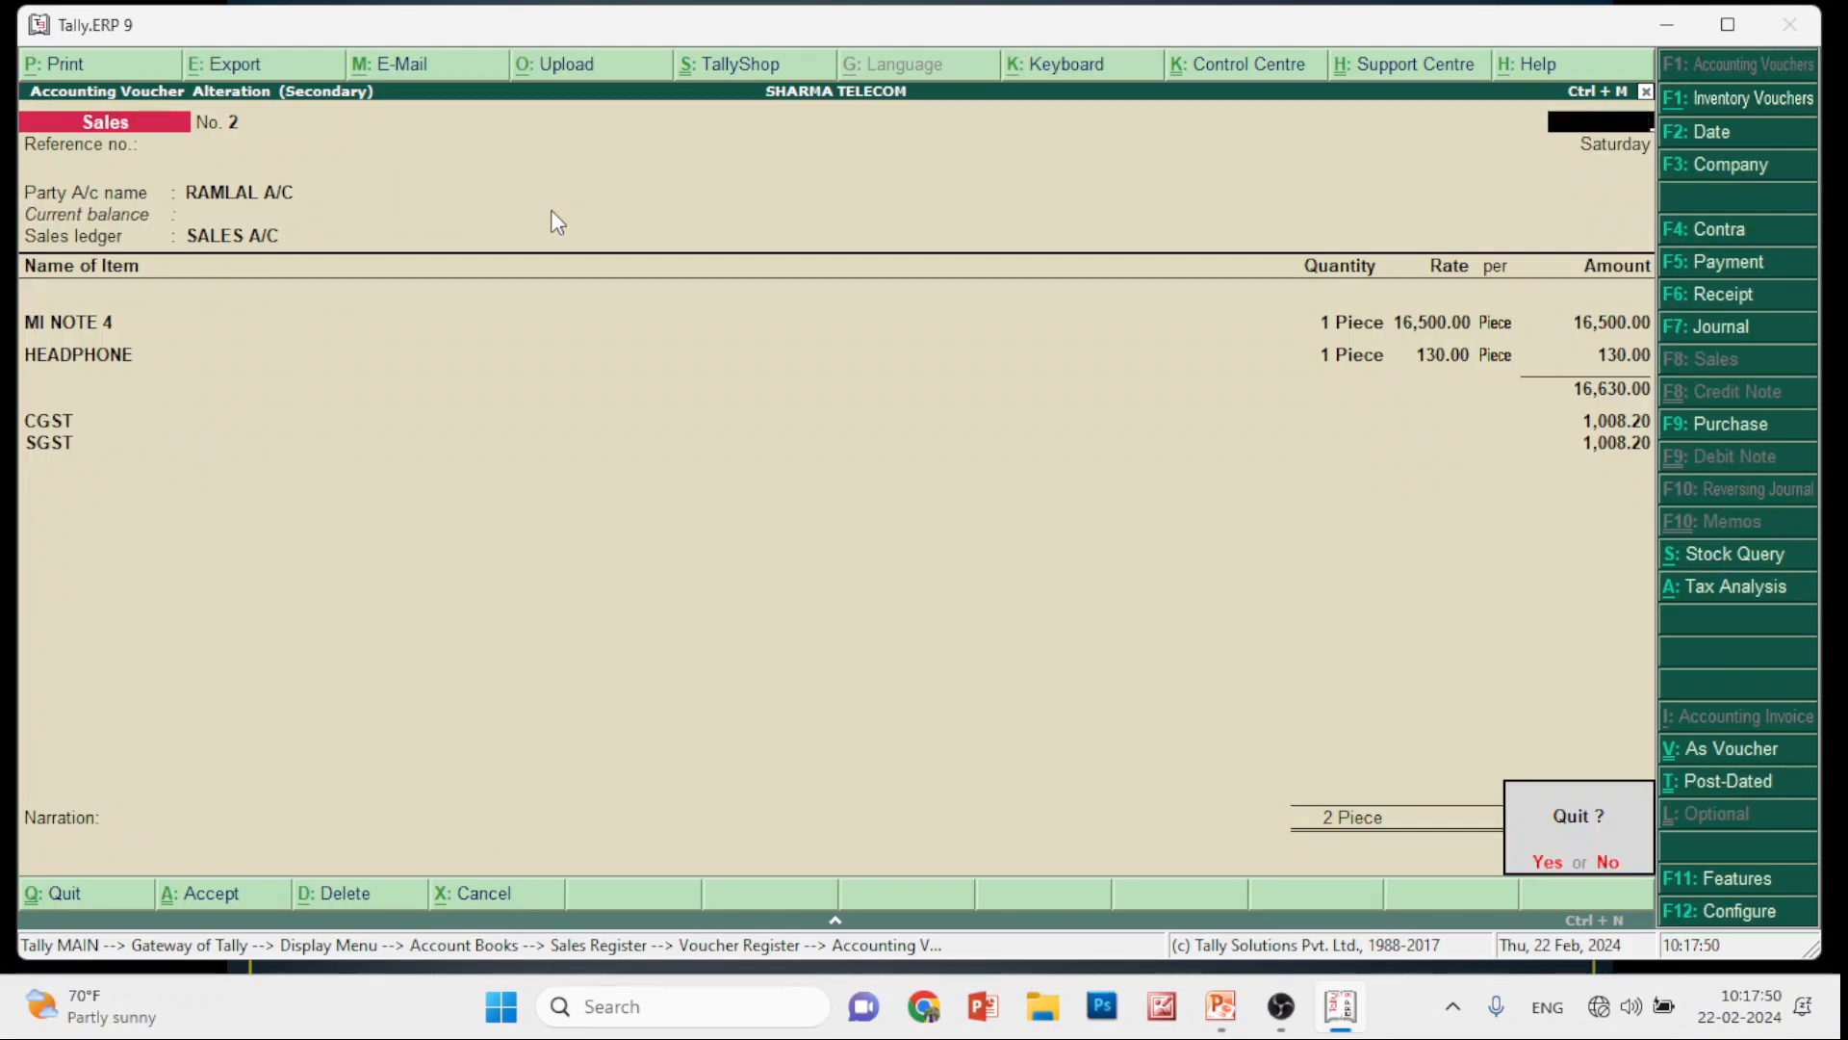
{"action": "key", "text": "y"}
{"action": "key", "text": "Escape"}
{"action": "key", "text": "Escape"}
{"action": "key", "text": "Escape"}
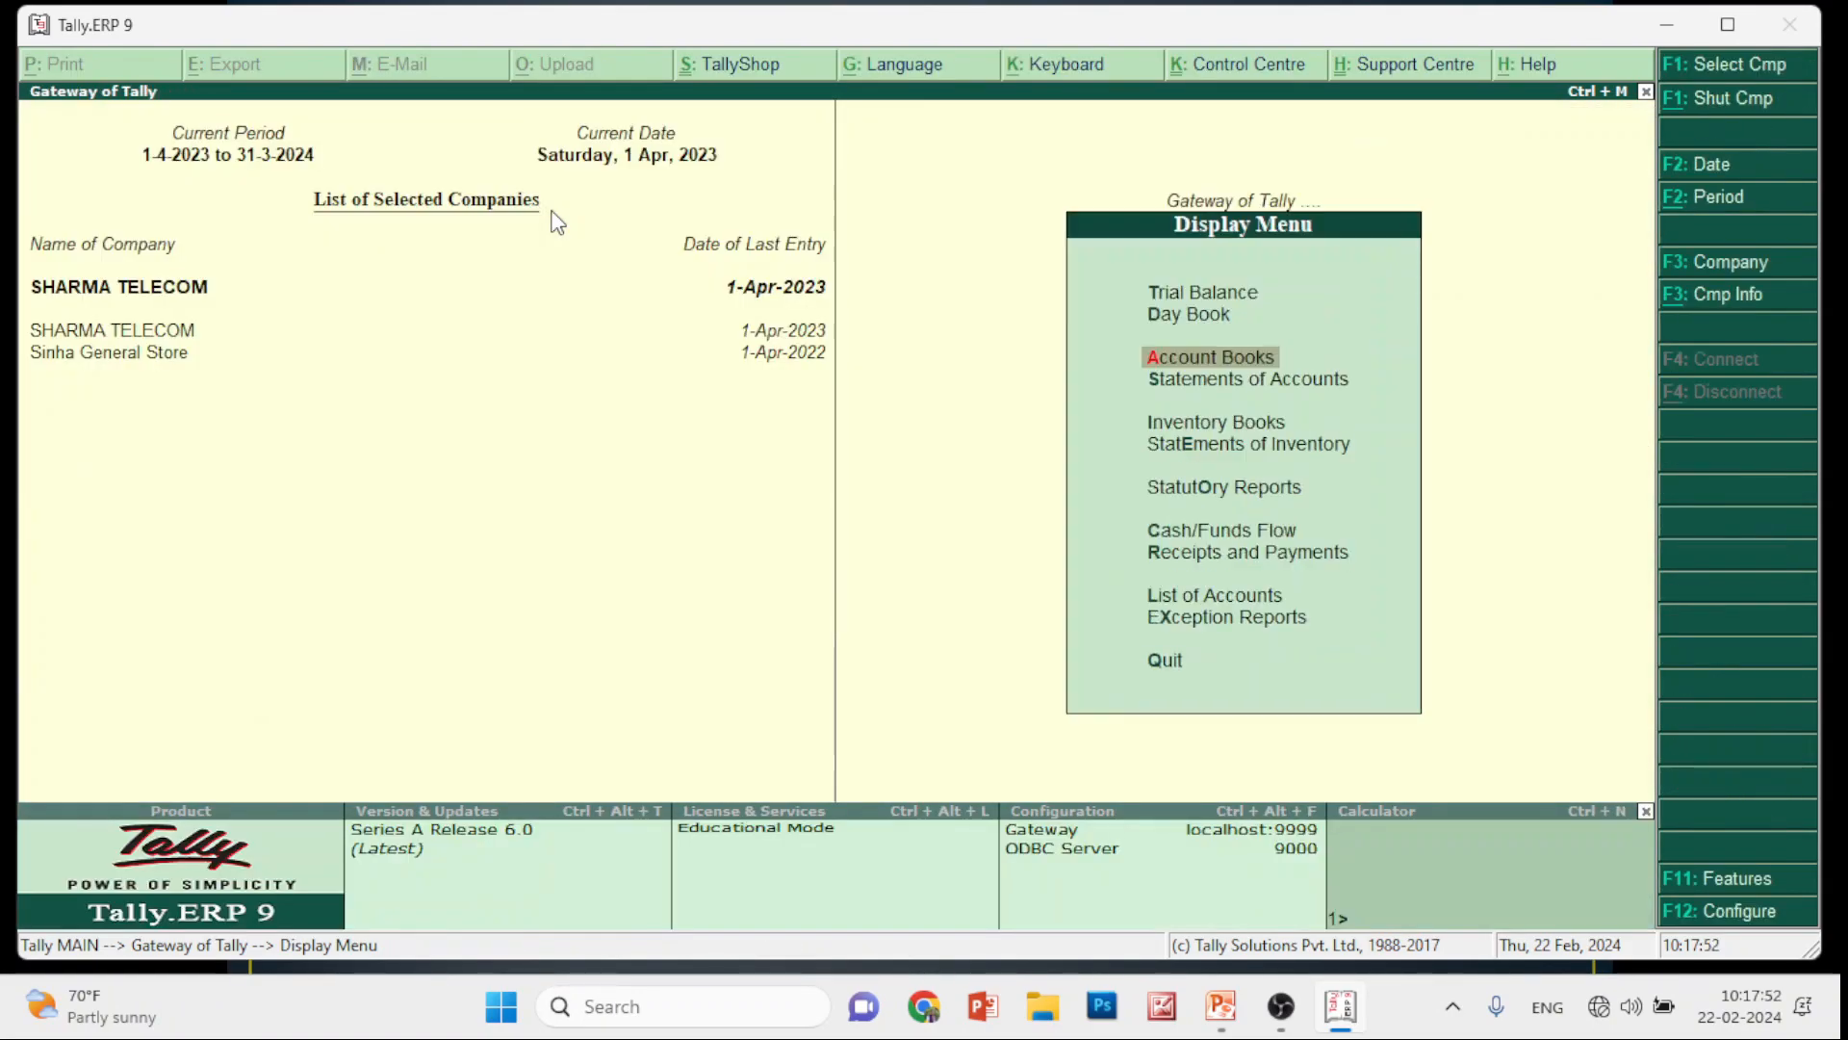
{"action": "key", "text": "Escape"}
{"action": "key", "text": "Down"}
{"action": "key", "text": "Up"}
{"action": "key", "text": "Up"}
{"action": "key", "text": "Up"}
{"action": "key", "text": "Up"}
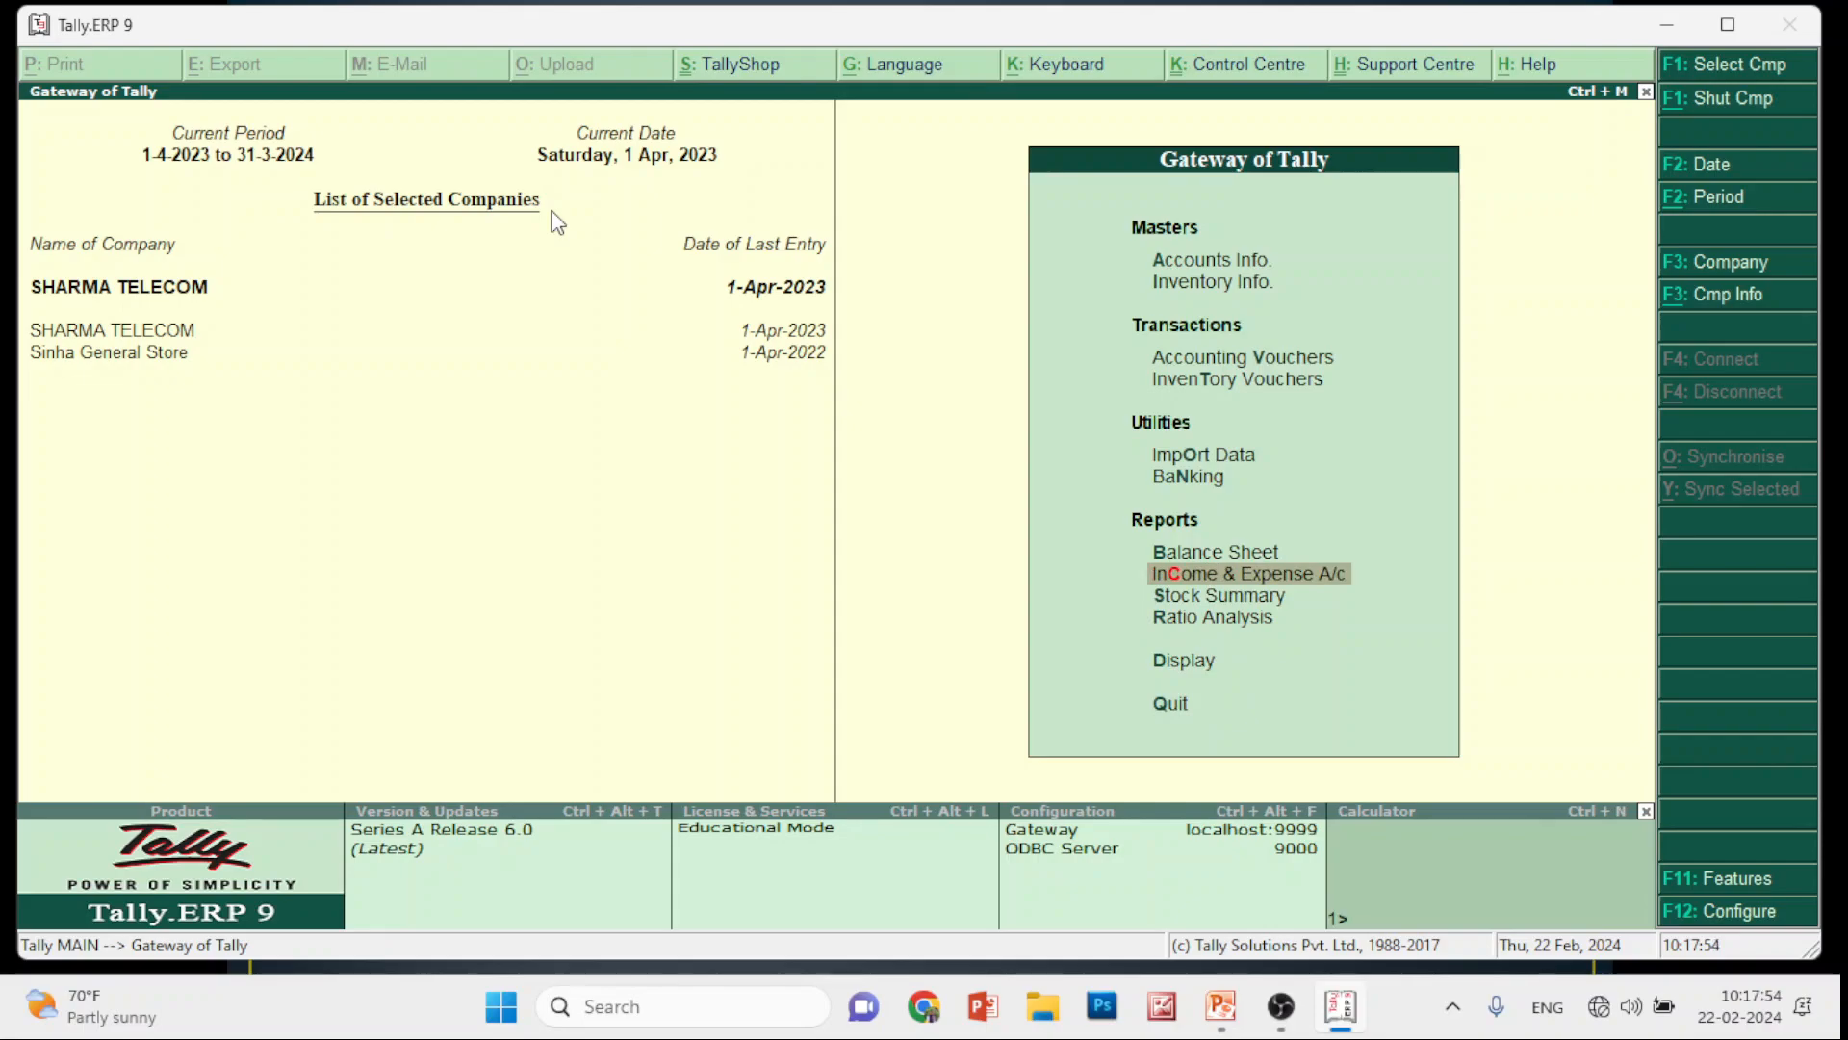
{"action": "key", "text": "Return"}
Preview the Income and Expenditure Statement printout at full size
{"action": "key", "text": "alt+p"}
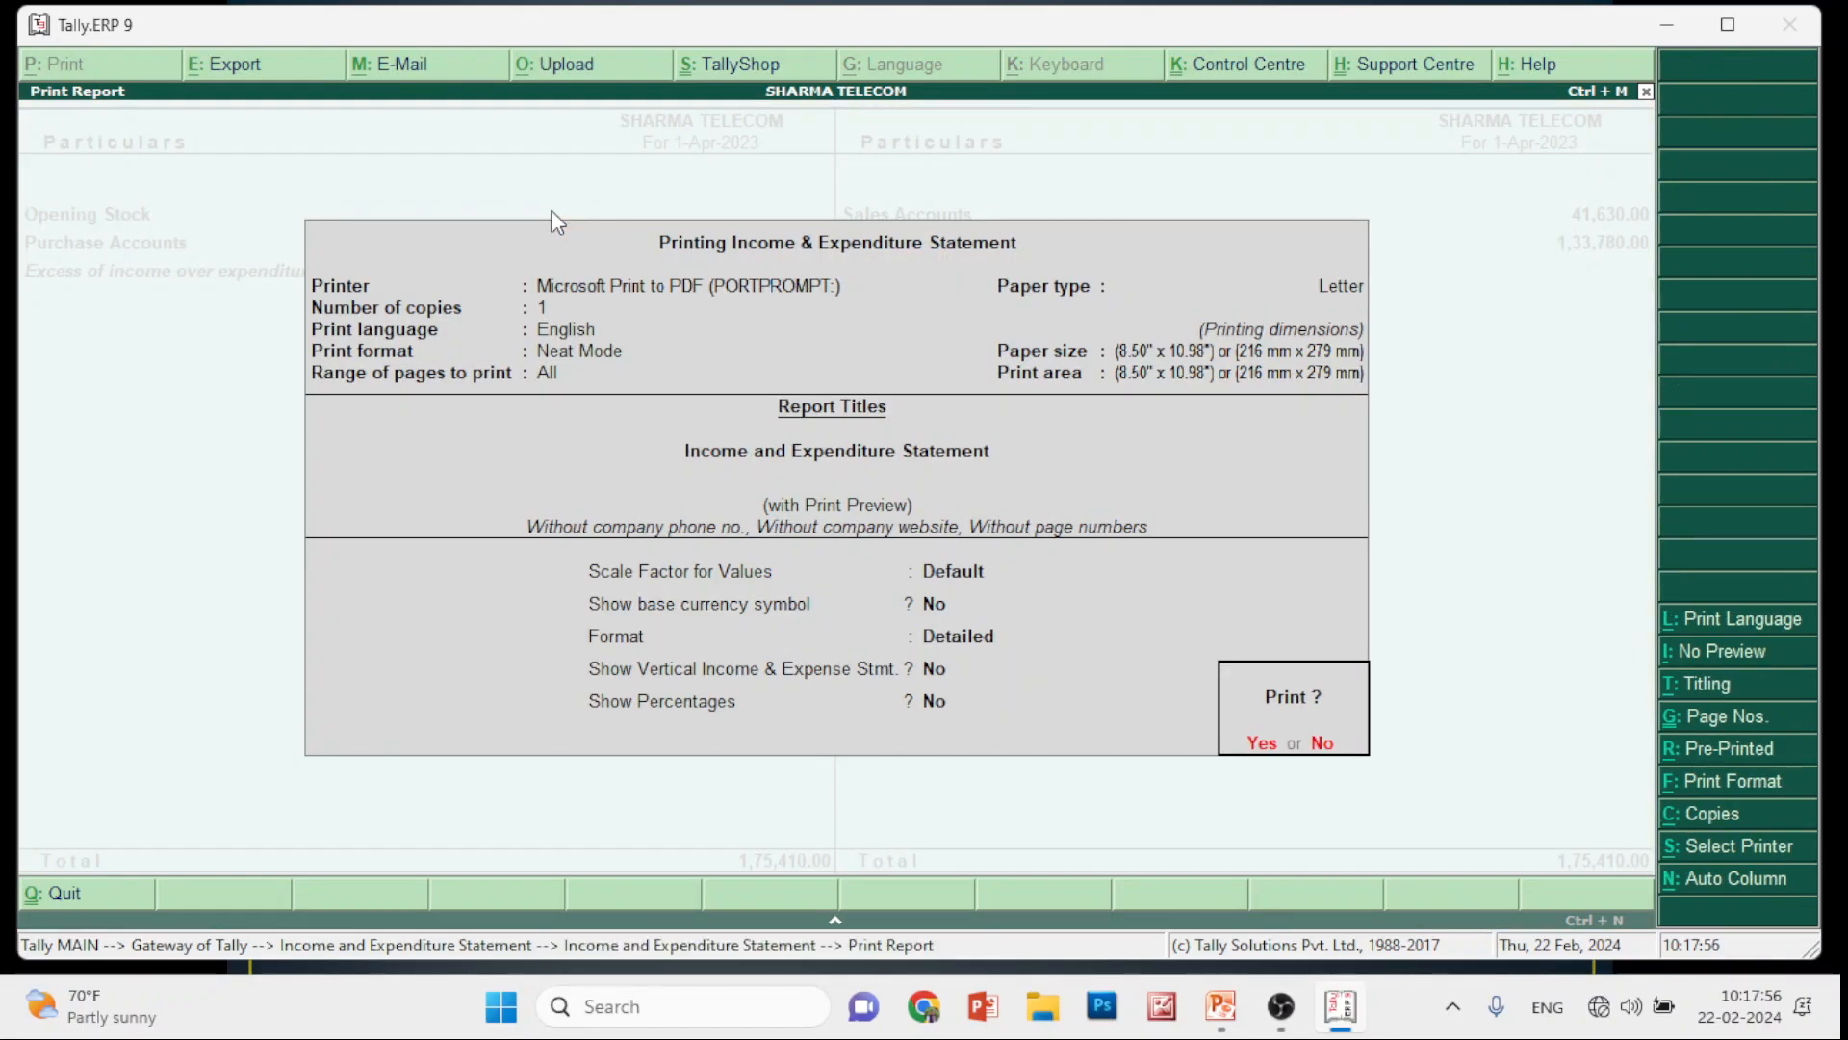
{"action": "left_click", "coordinate": [1259, 746]}
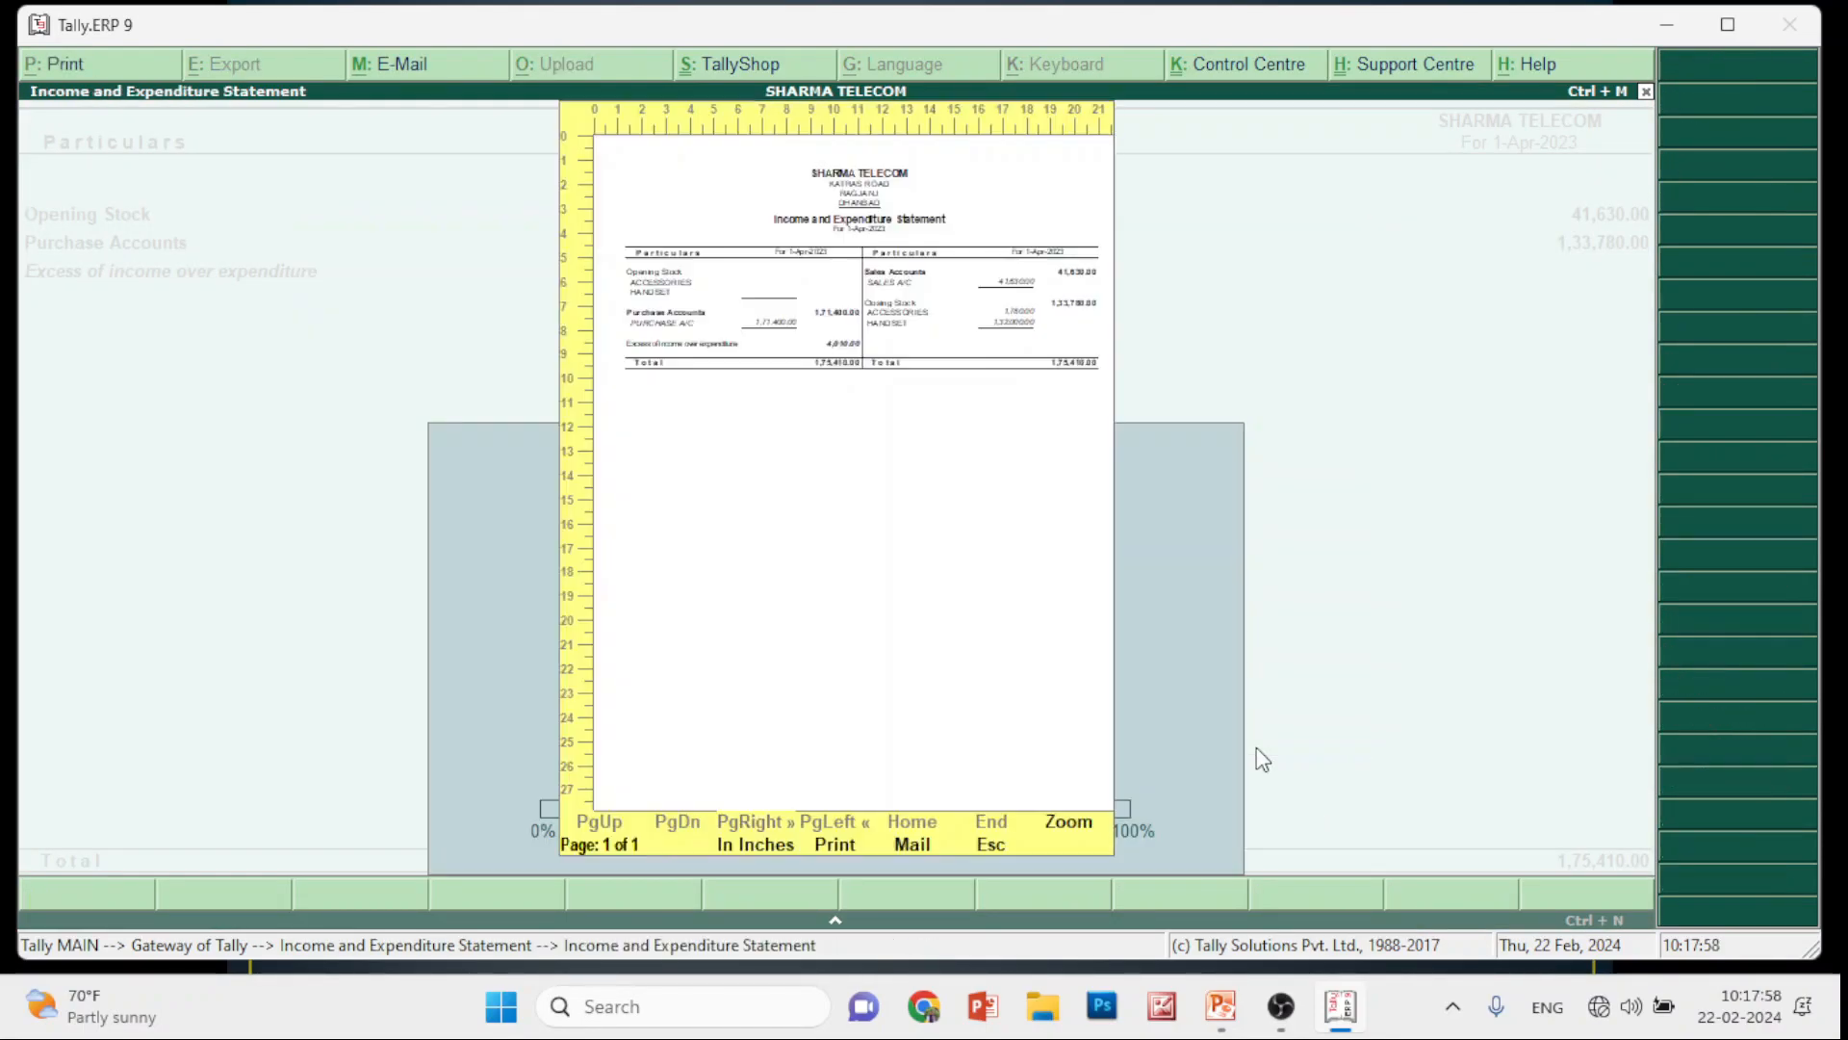
{"action": "left_click", "coordinate": [1071, 823]}
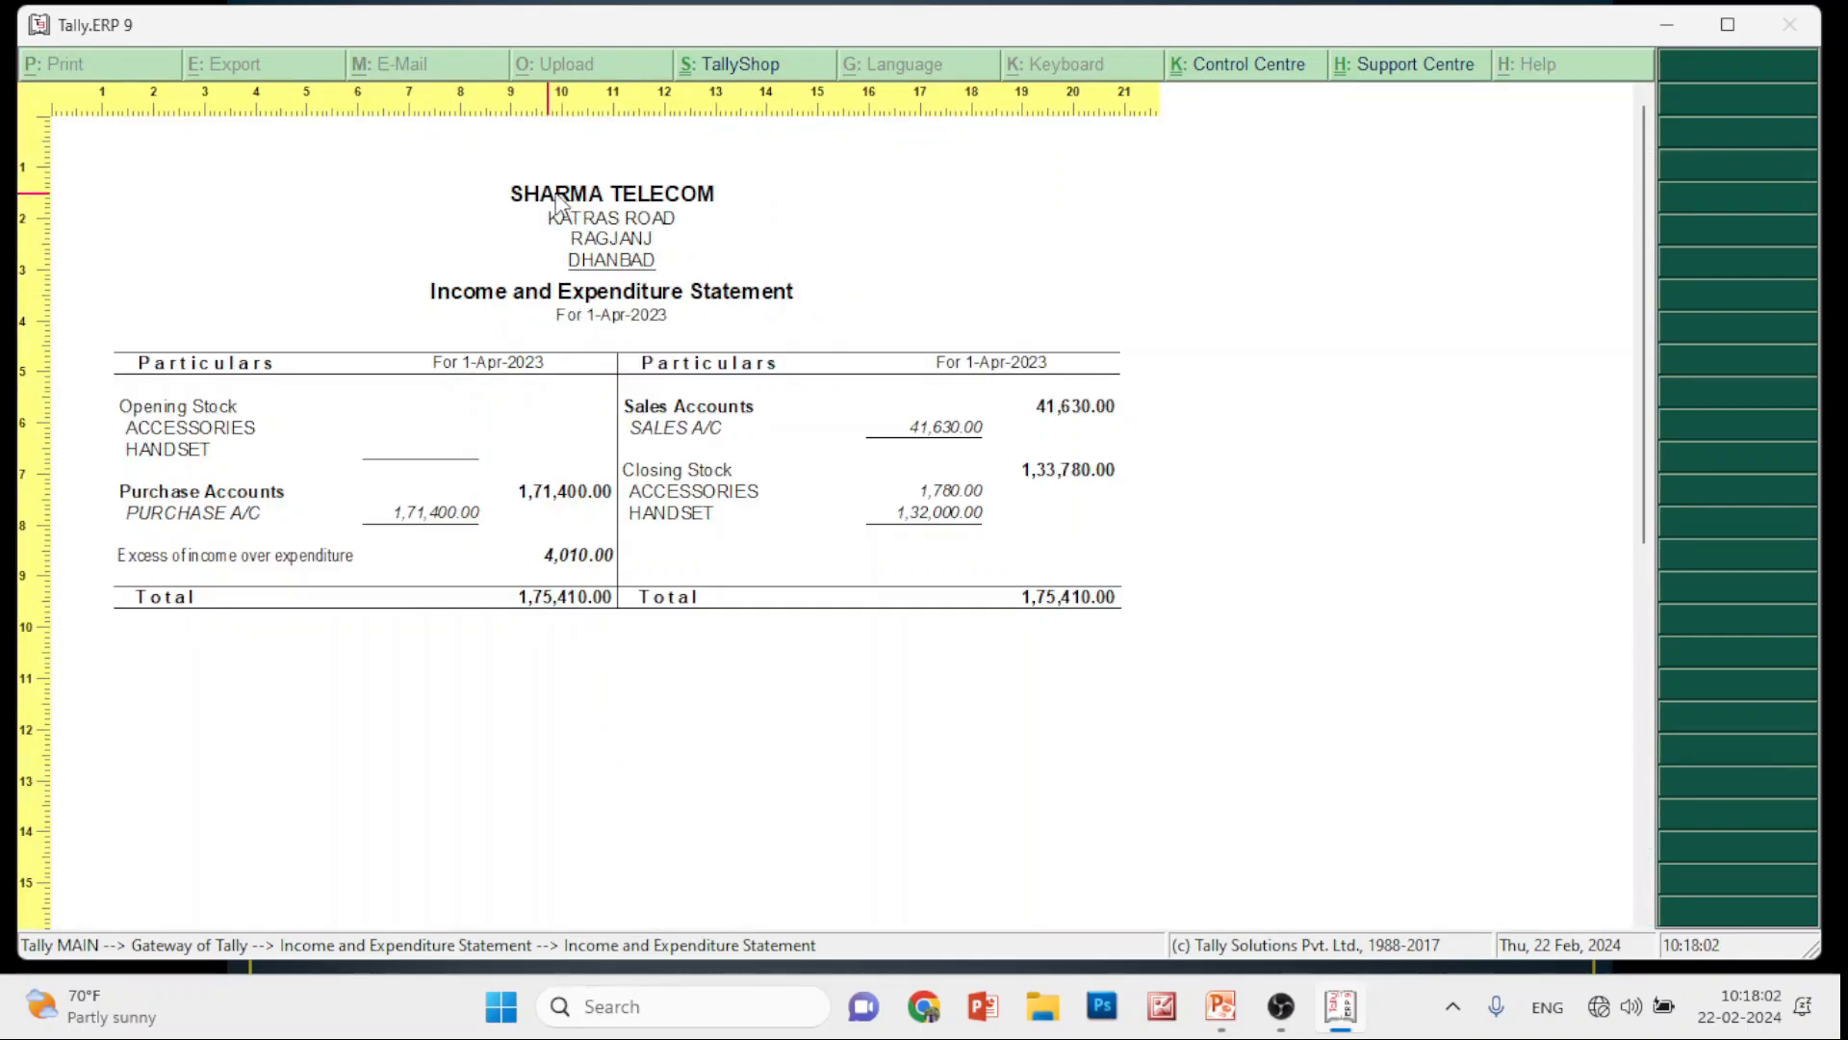
{"action": "key", "text": "Escape"}
{"action": "key", "text": "Escape"}
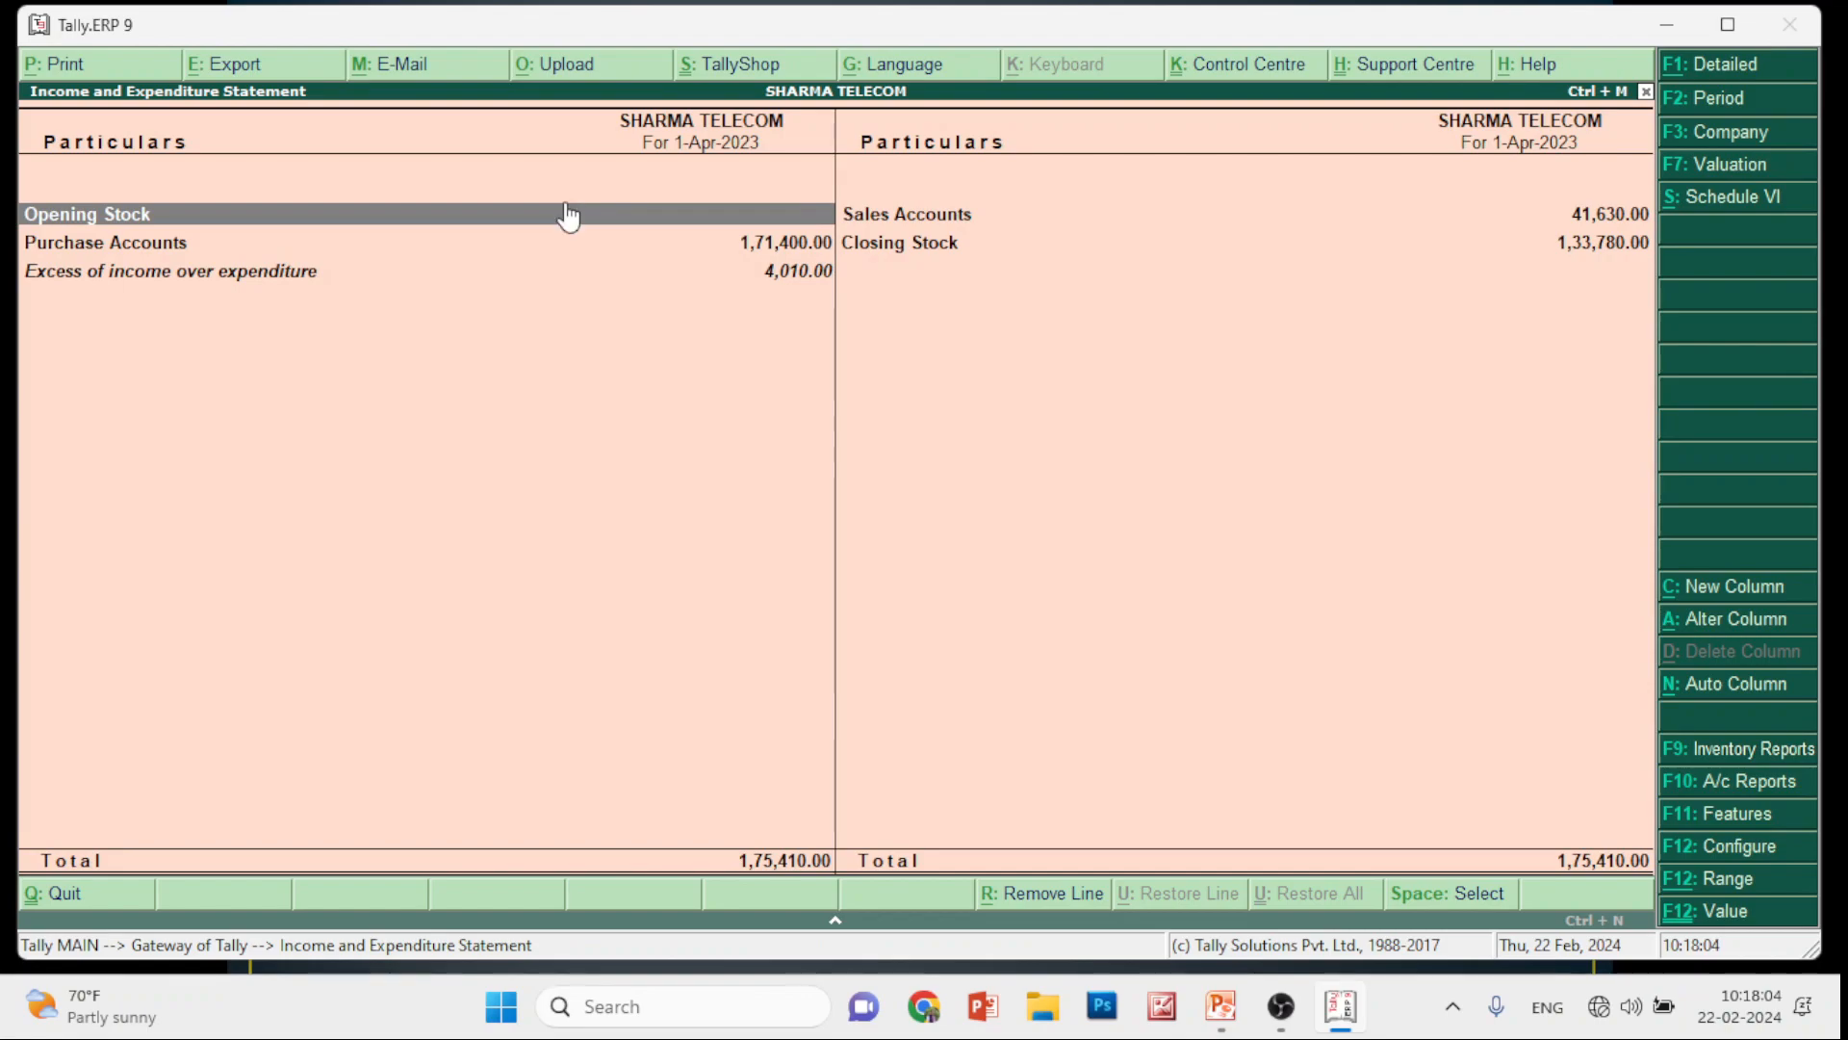
Reopen the statement's print settings, accept the report titles unchanged, and close without printing
{"action": "key", "text": "alt+p"}
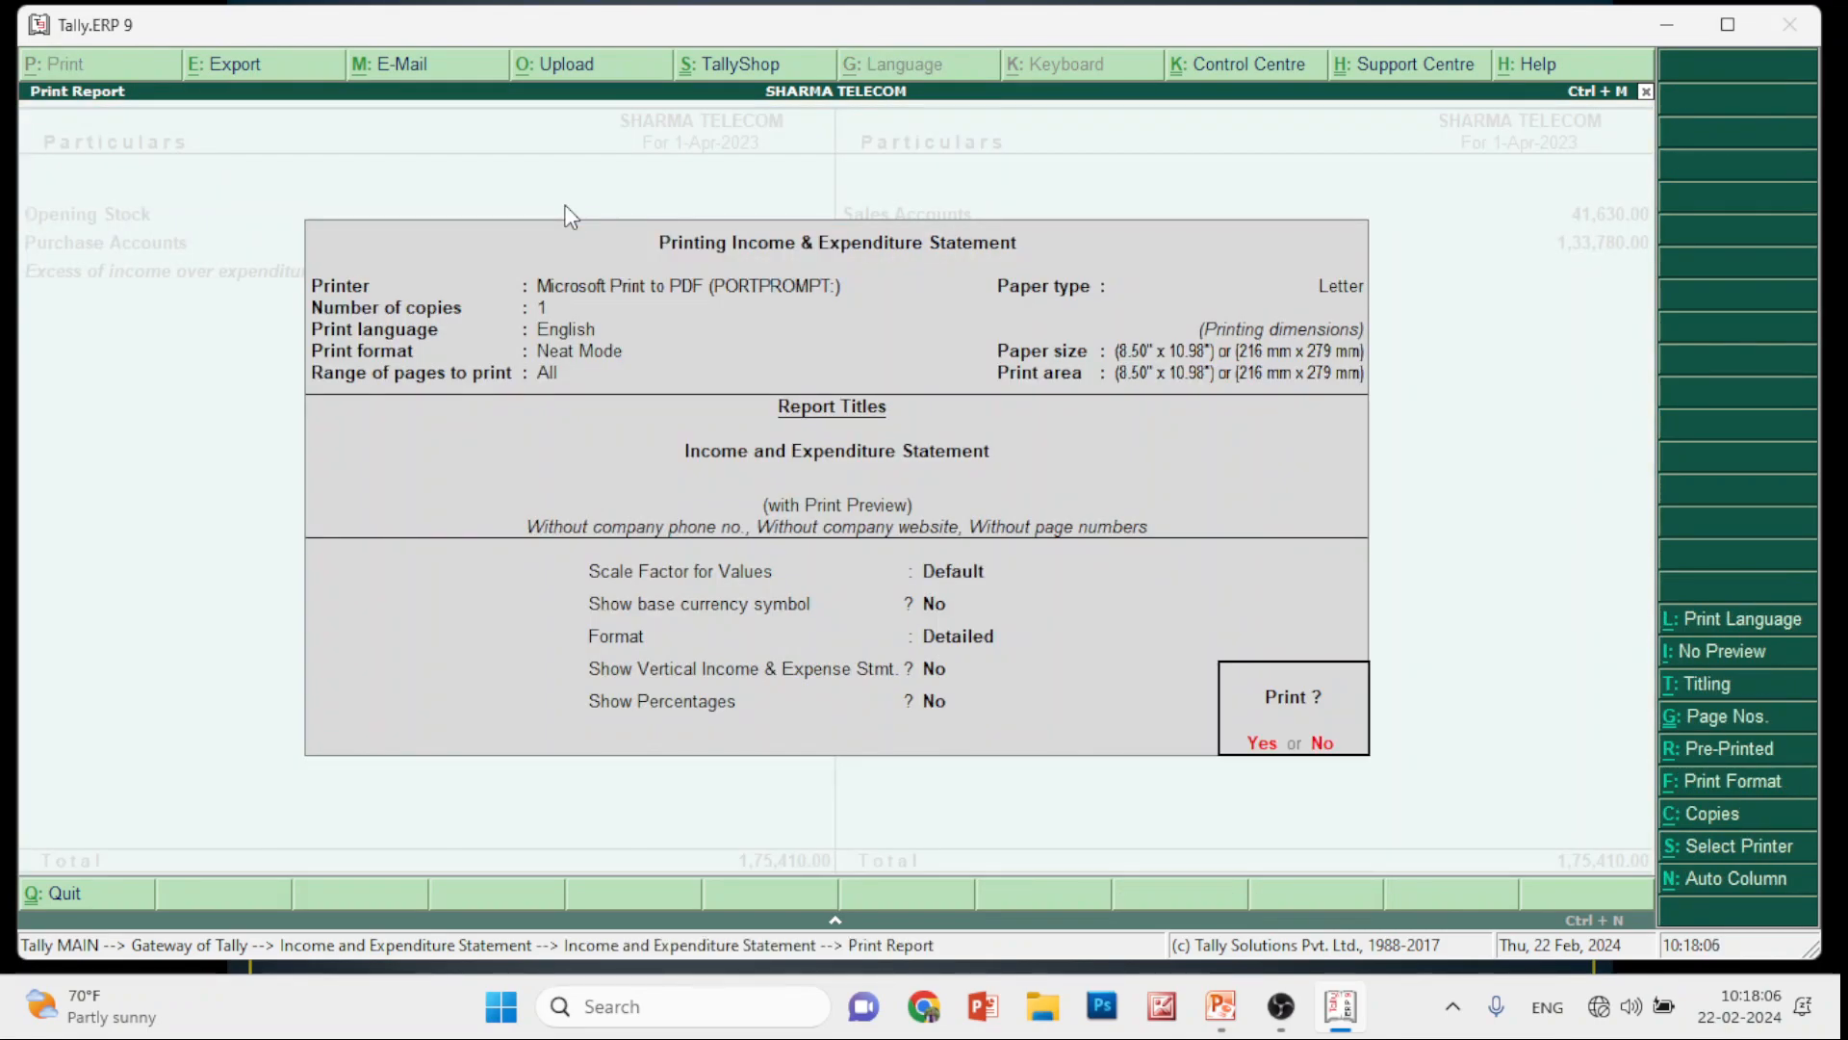
{"action": "left_click", "coordinate": [1690, 683]}
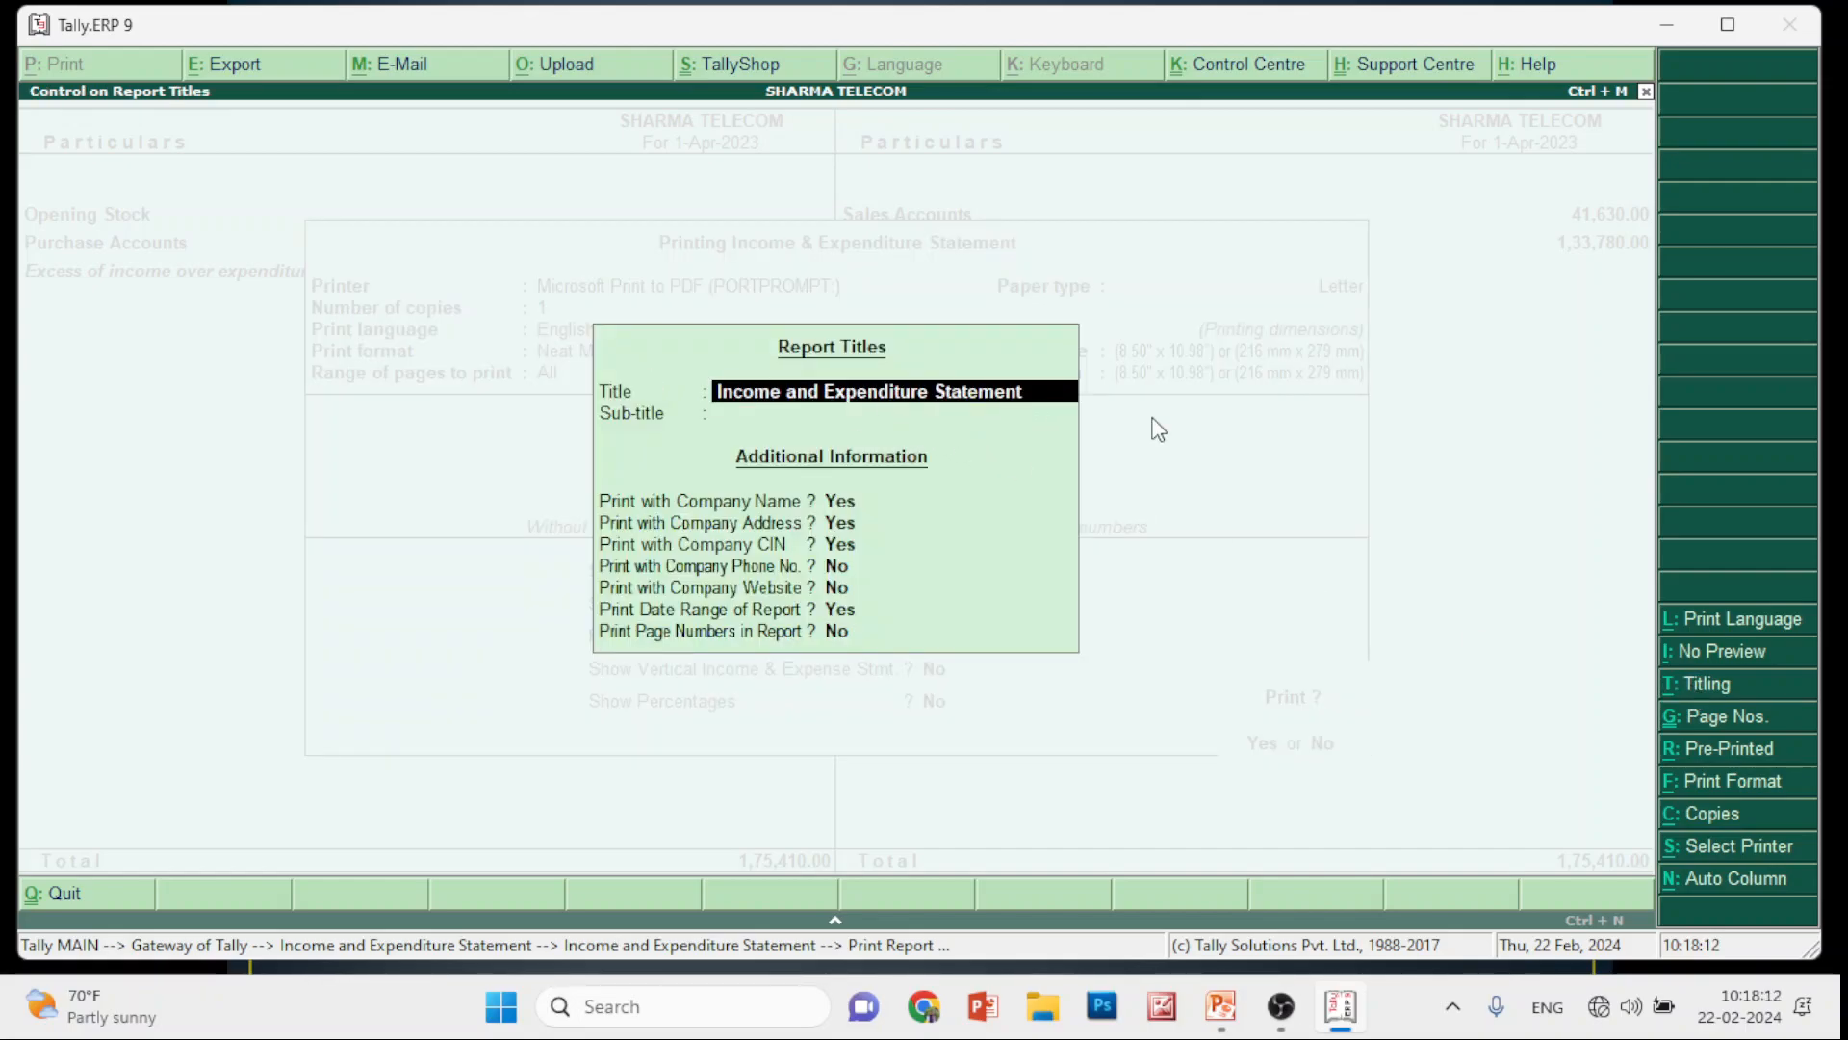
{"action": "key", "text": "ctrl+a"}
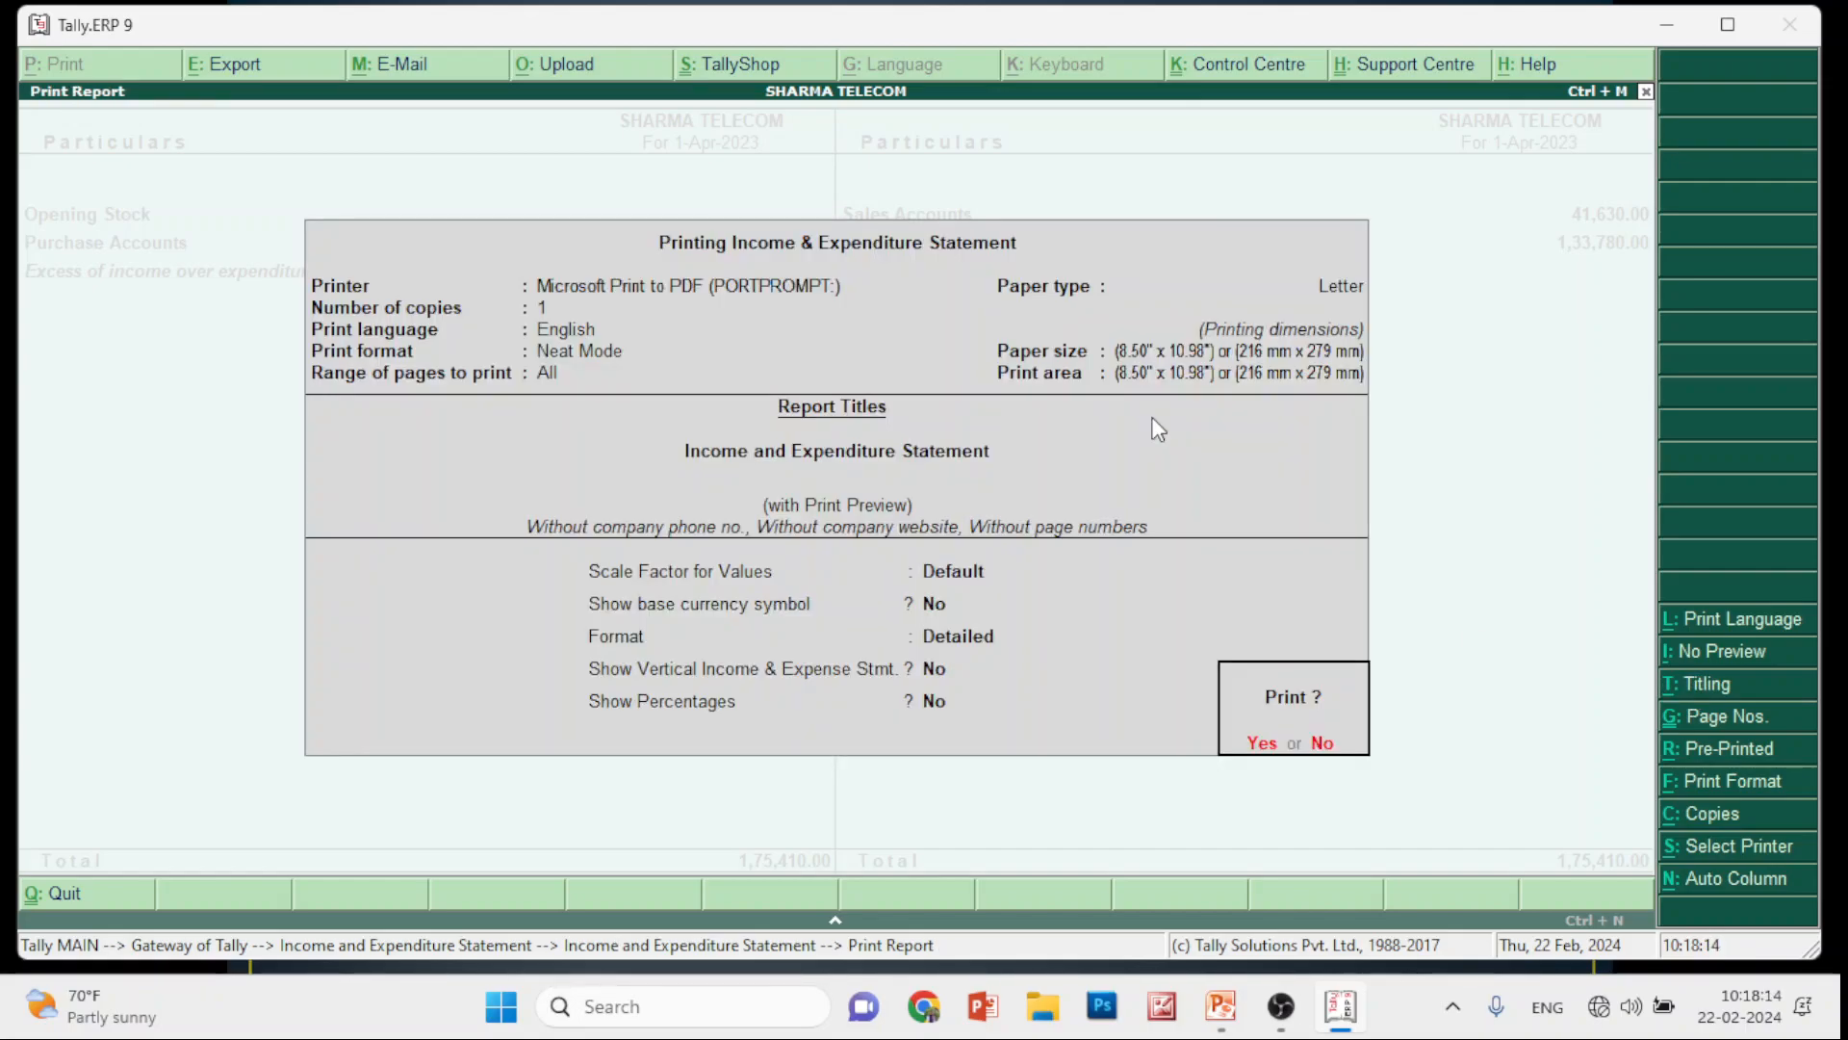
{"action": "key", "text": "Escape"}
{"action": "key", "text": "Escape"}
{"action": "key", "text": "Escape"}
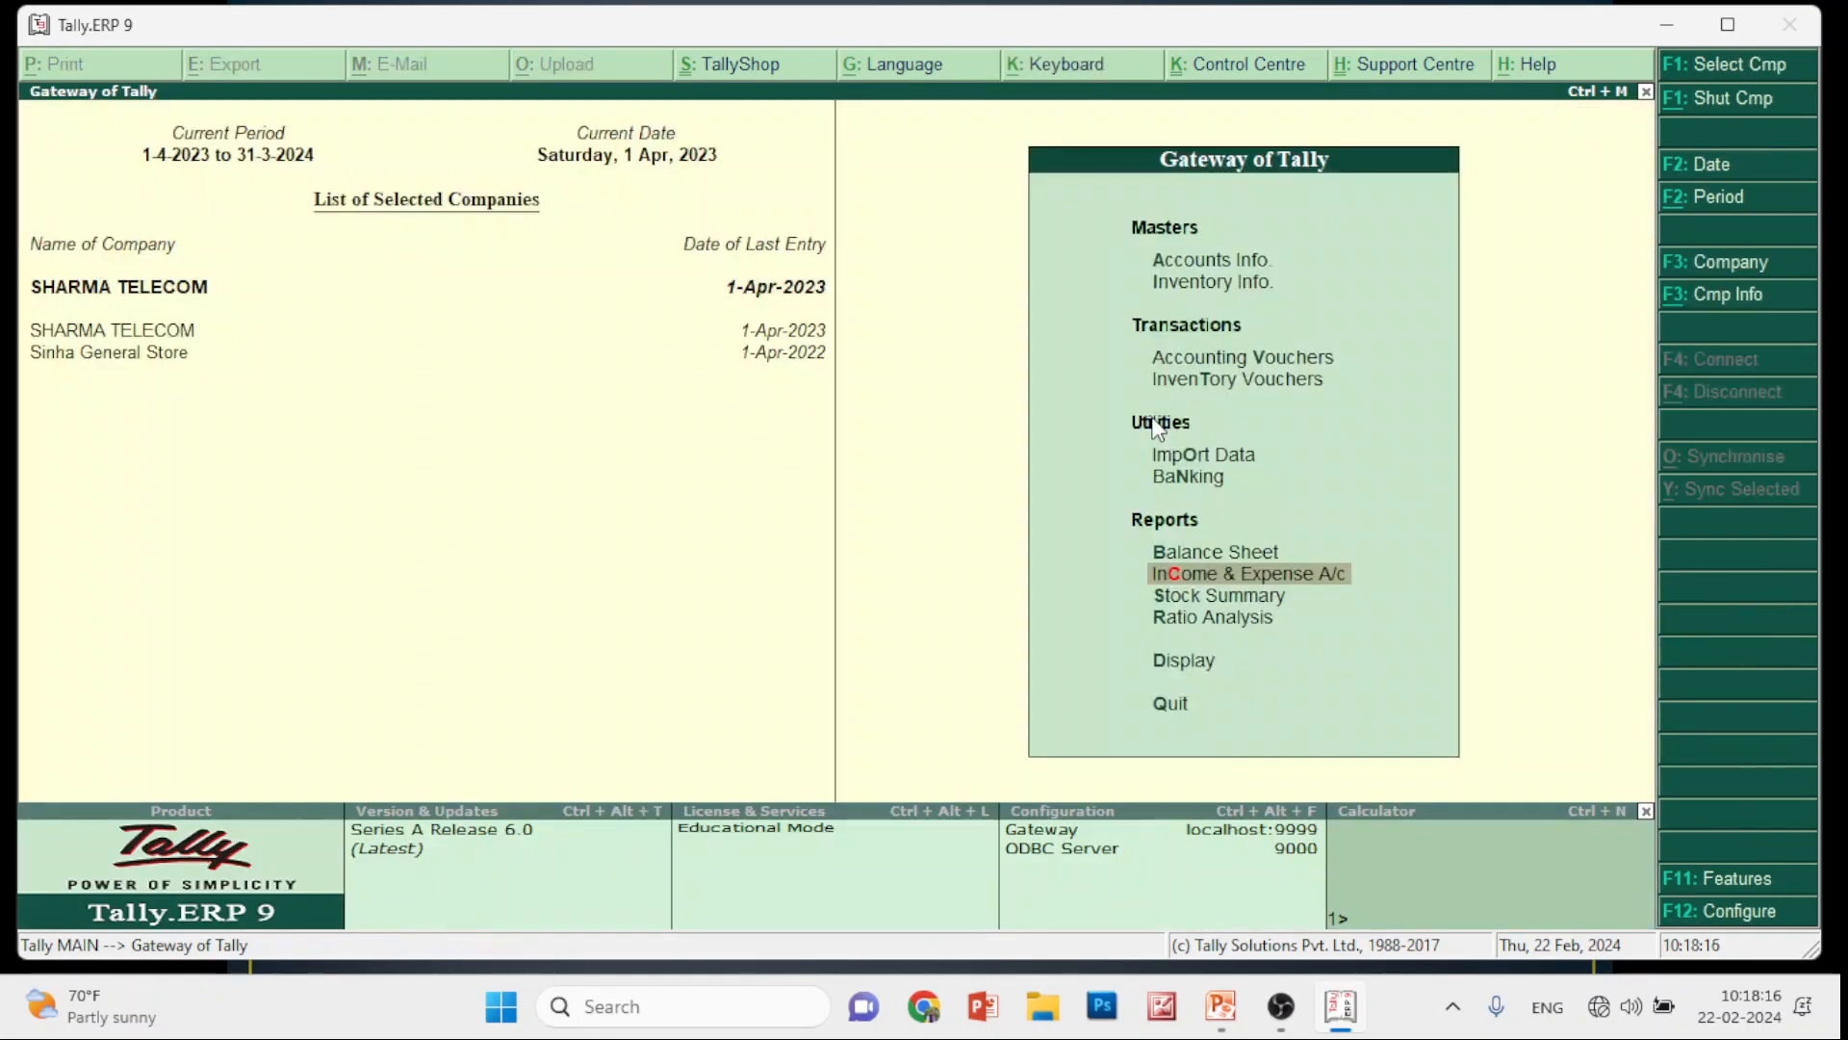
{"action": "key", "text": "alt+Tab"}
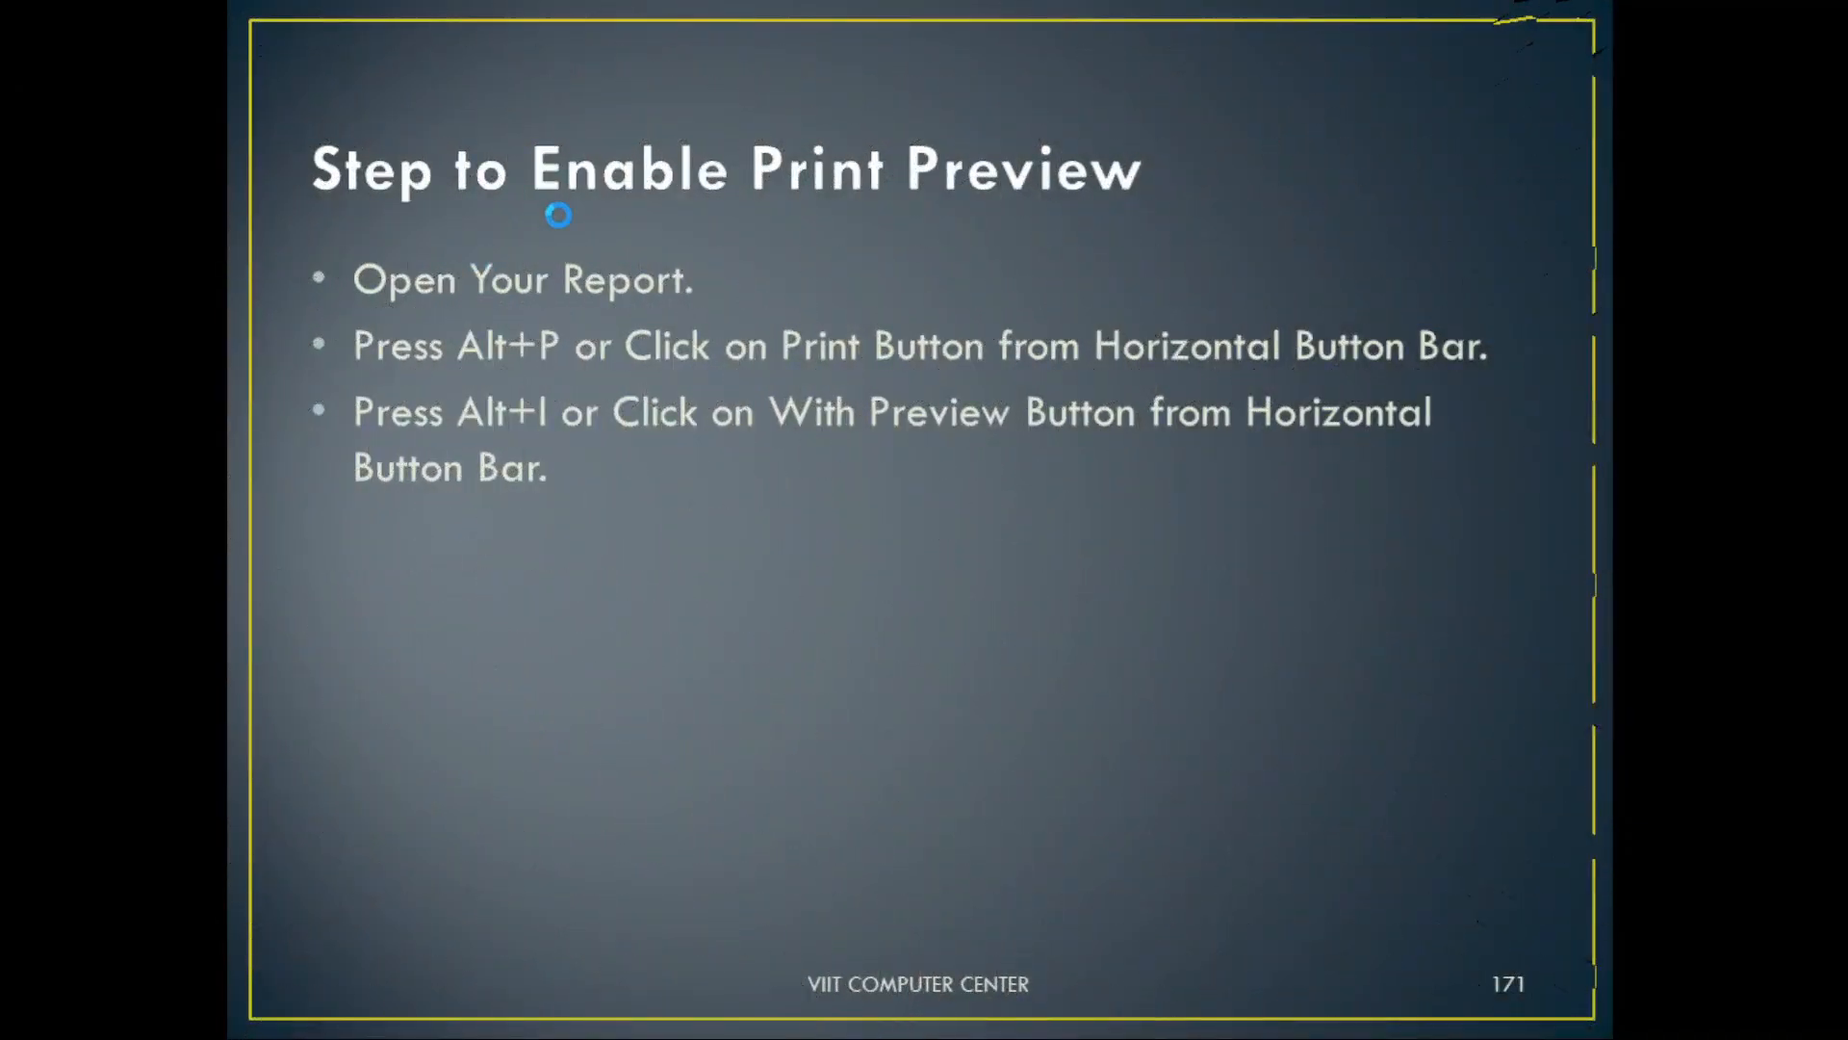
{"action": "key", "text": "alt+Tab"}
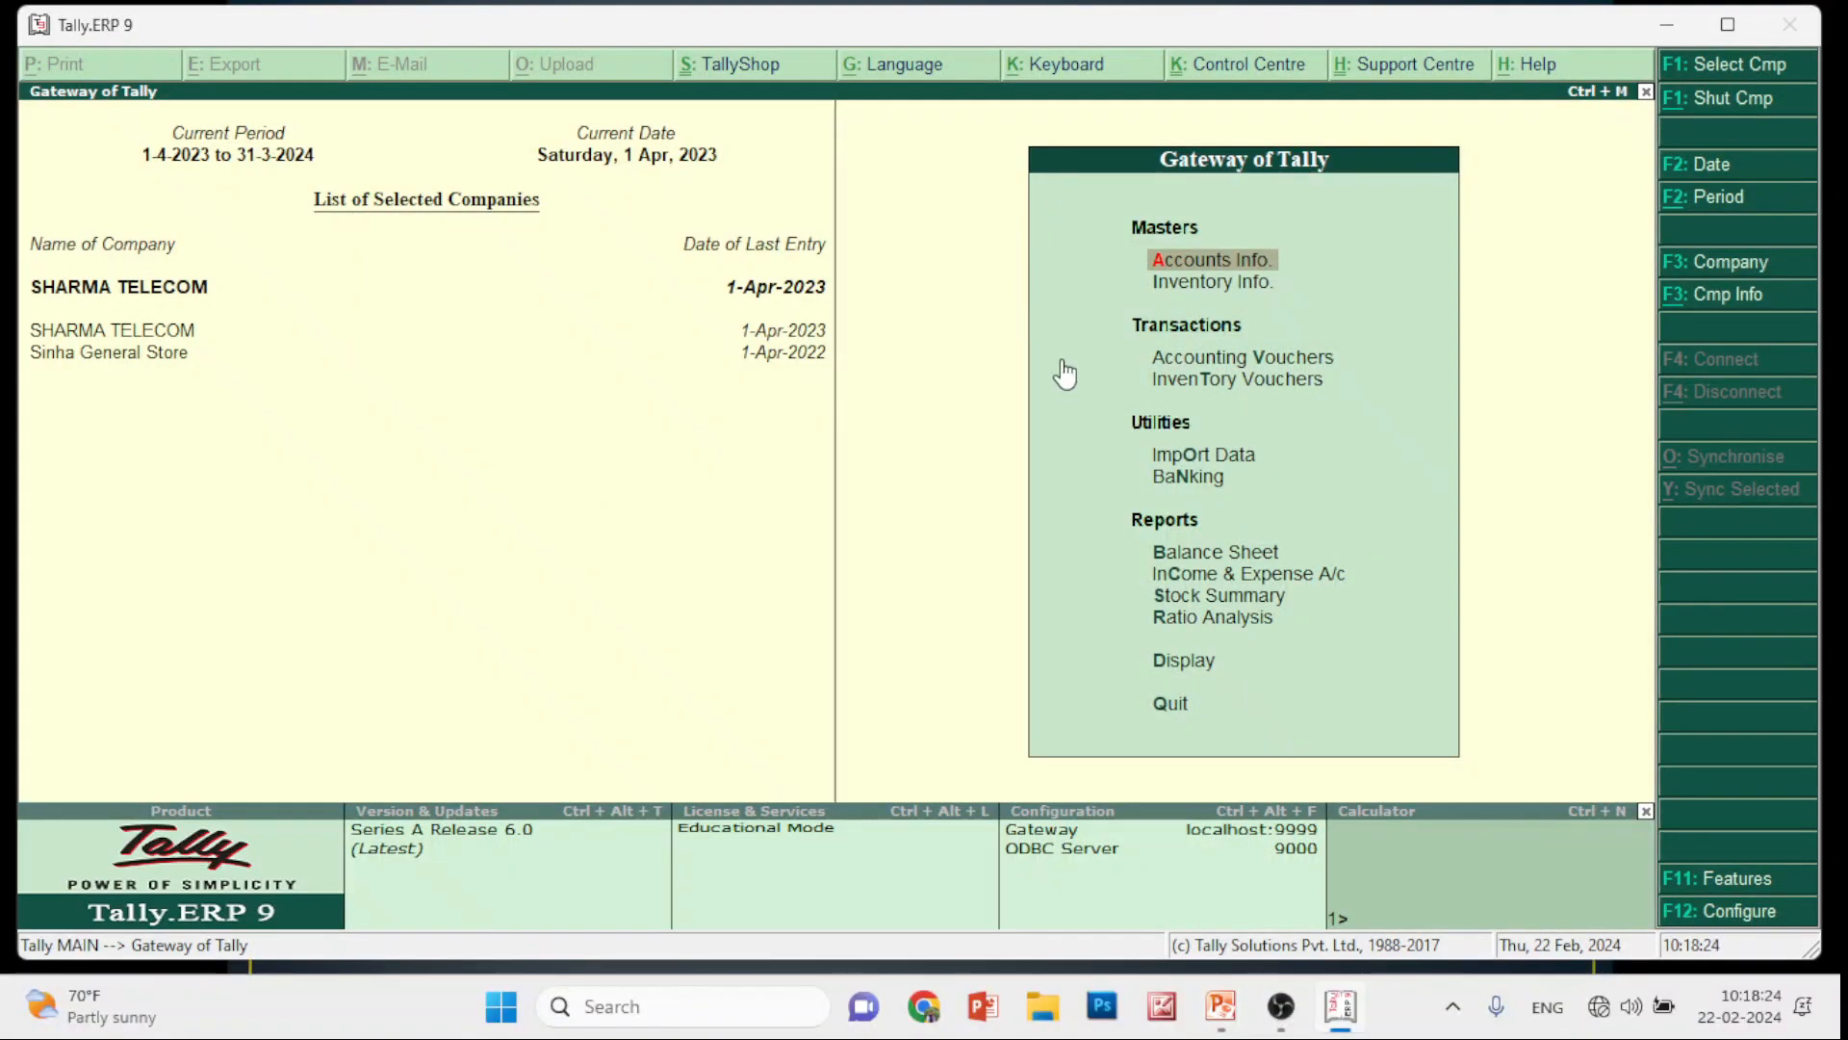
Open the Income & Expense A/c statement, view its print preview zoomed in, then close the preview
{"action": "key", "text": "Down"}
{"action": "key", "text": "Down"}
{"action": "key", "text": "Down"}
{"action": "key", "text": "Down"}
{"action": "key", "text": "Down"}
{"action": "key", "text": "Down"}
{"action": "key", "text": "Down"}
{"action": "key", "text": "Down"}
{"action": "key", "text": "Down"}
{"action": "key", "text": "Down"}
{"action": "key", "text": "Up"}
{"action": "key", "text": "Up"}
{"action": "key", "text": "Up"}
{"action": "key", "text": "Return"}
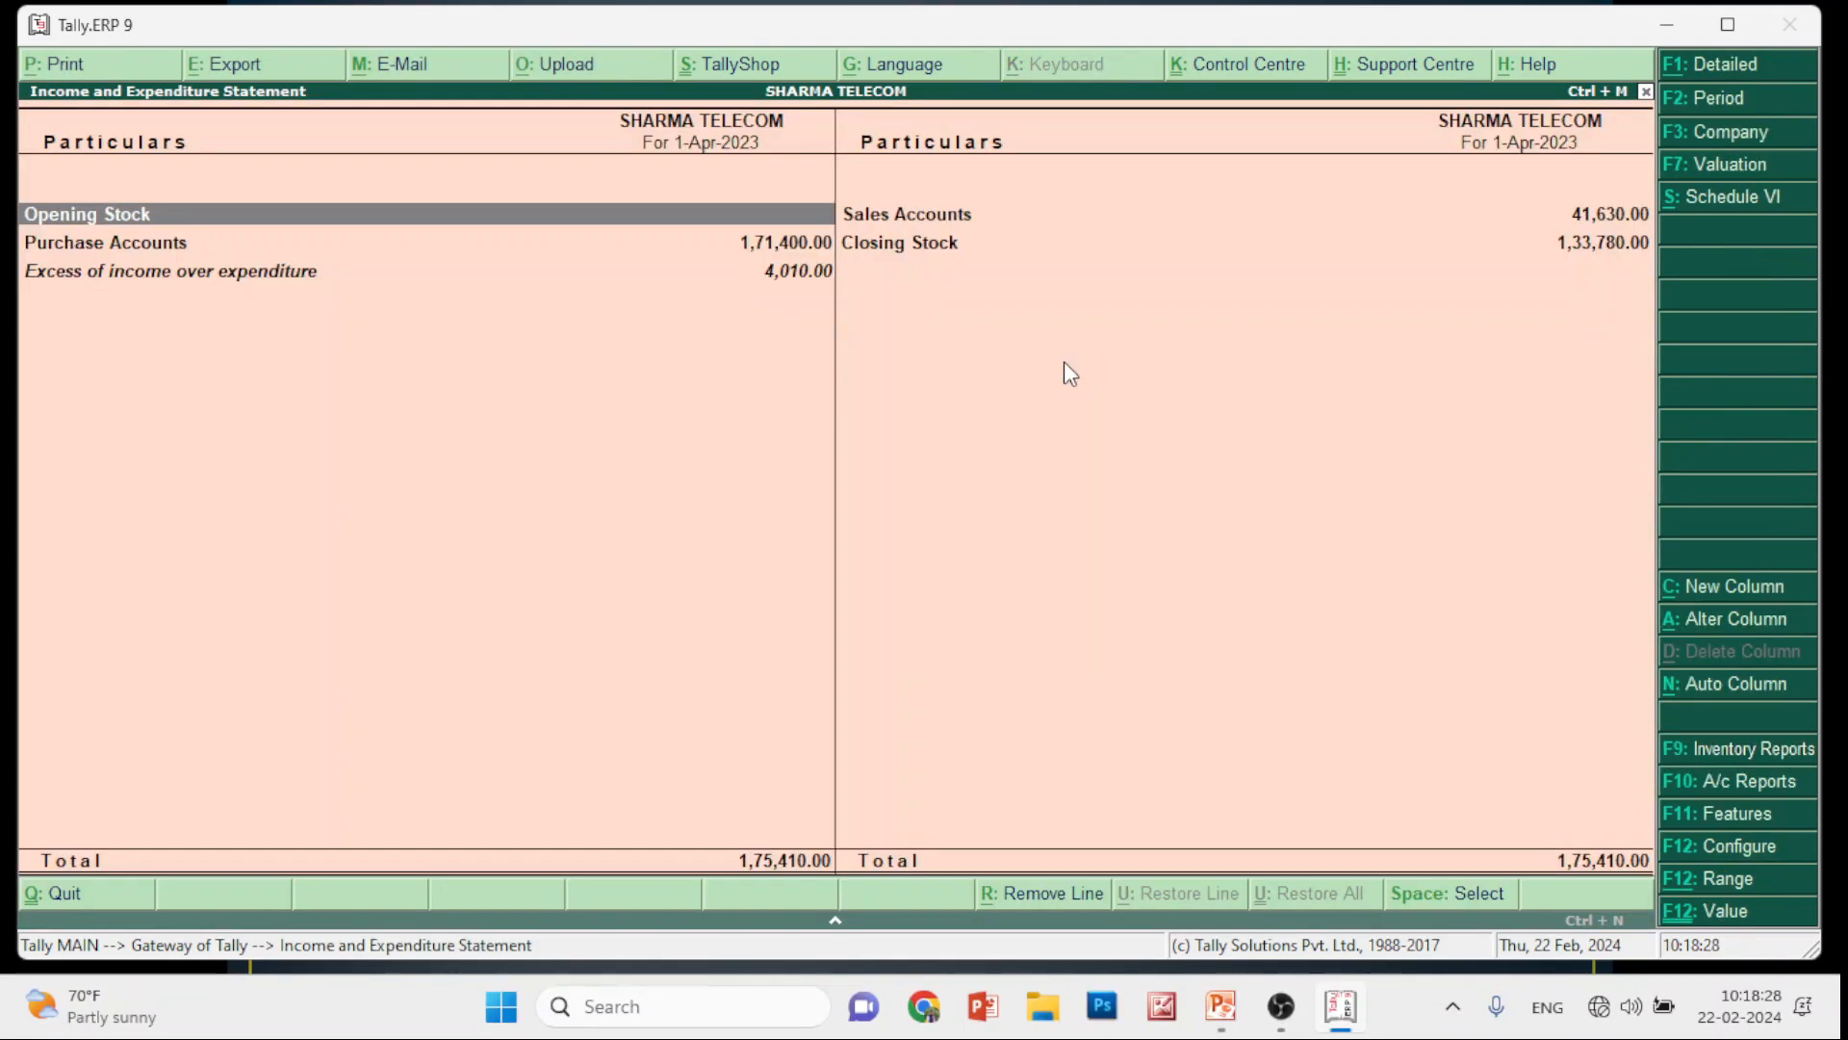
{"action": "key", "text": "alt+p"}
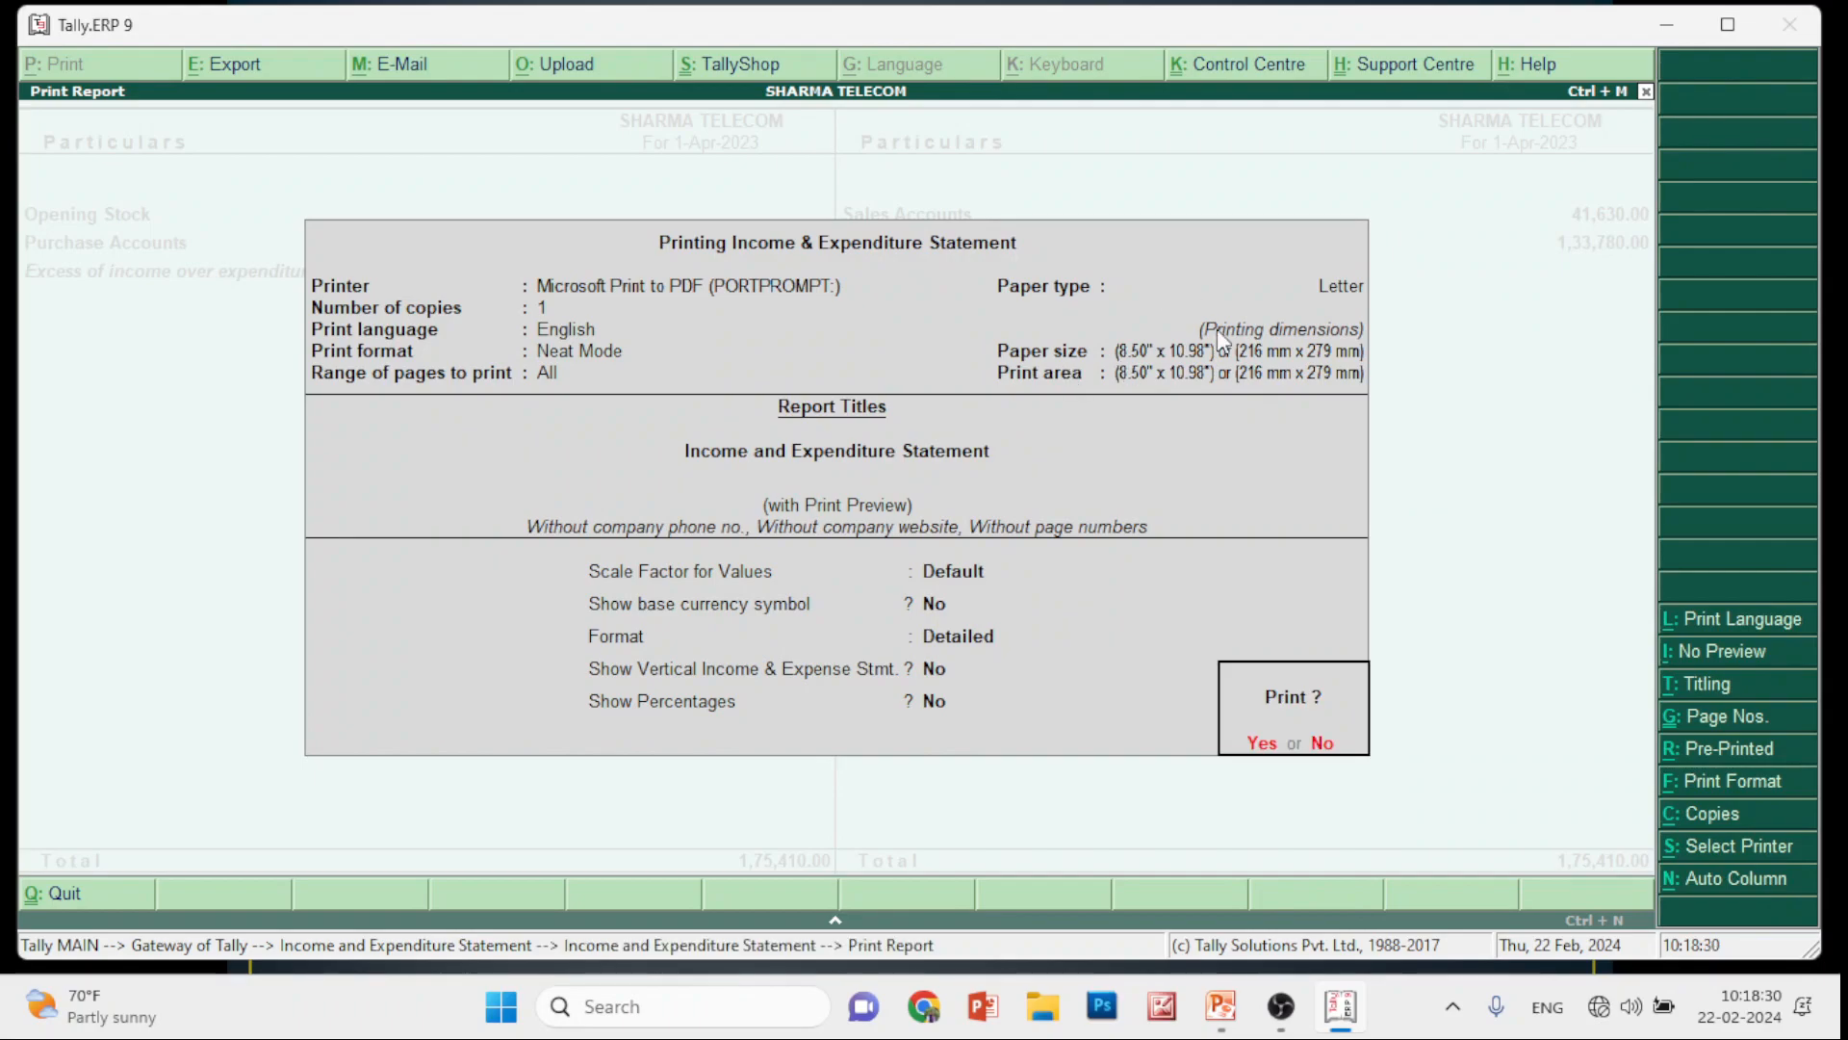
{"action": "left_click", "coordinate": [1263, 744]}
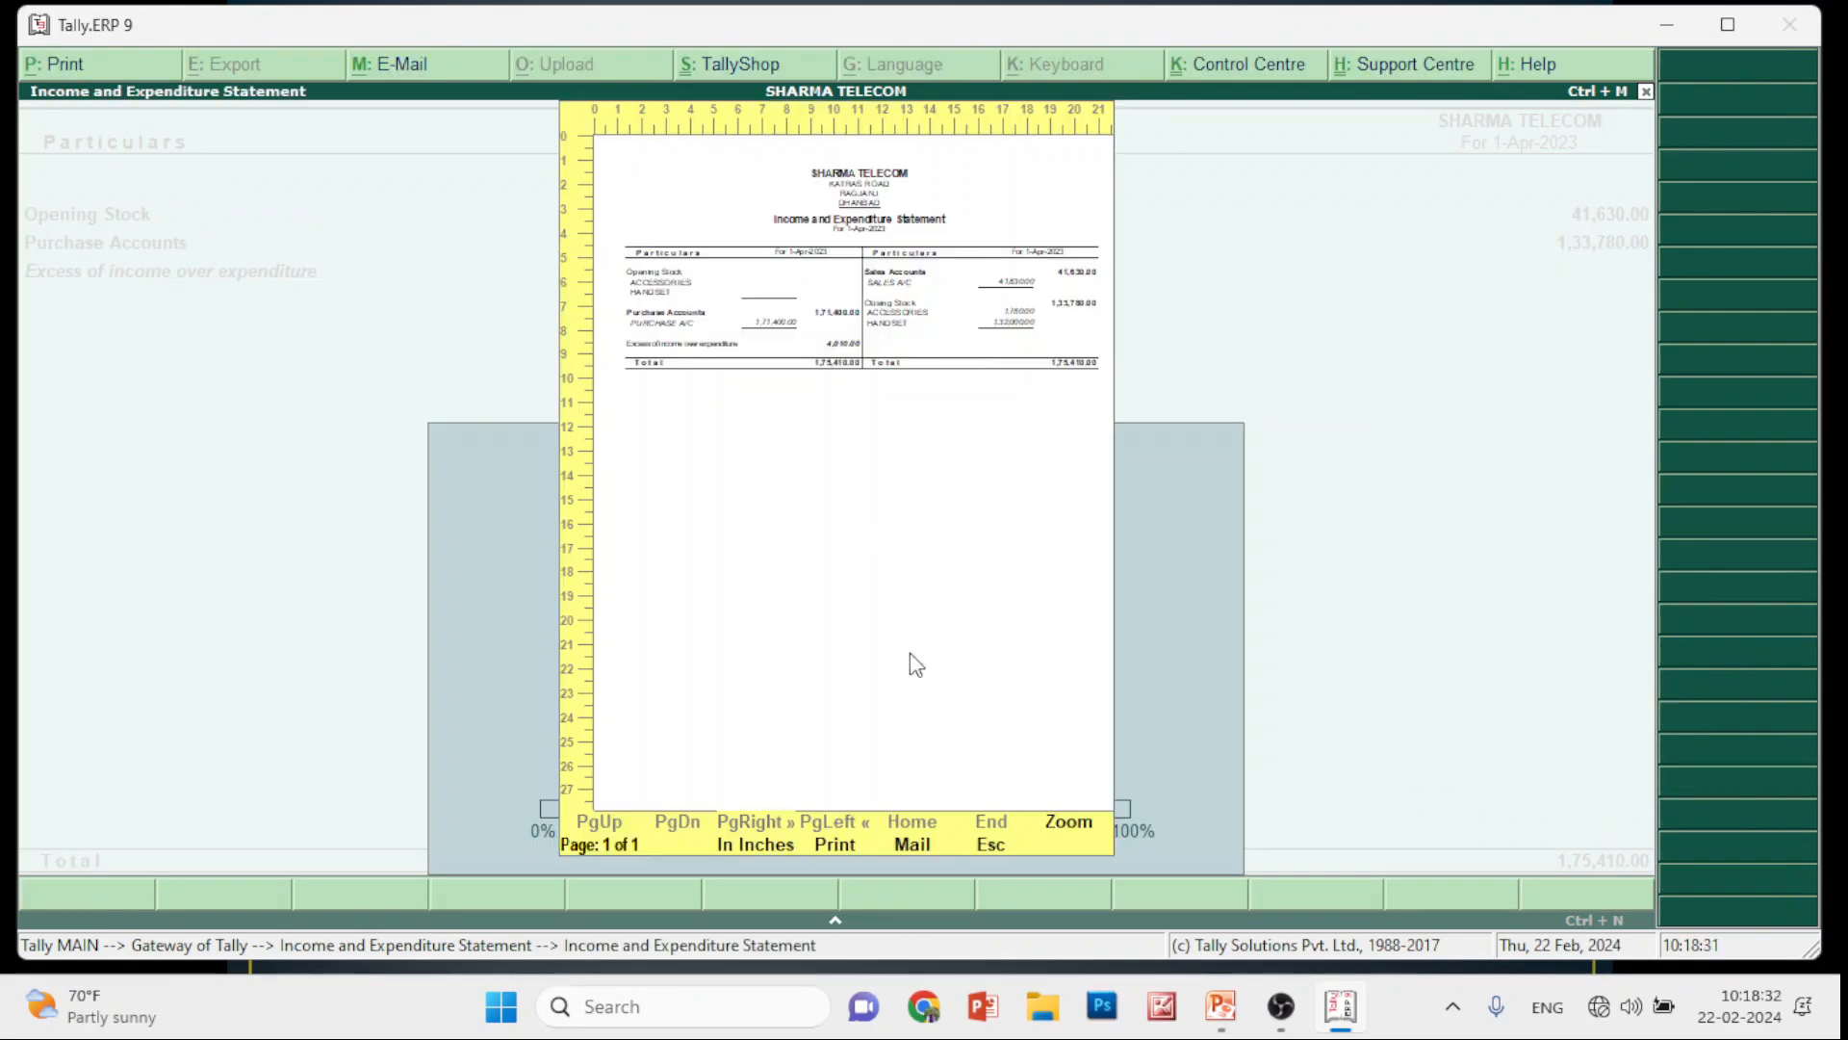
{"action": "left_click", "coordinate": [1067, 822]}
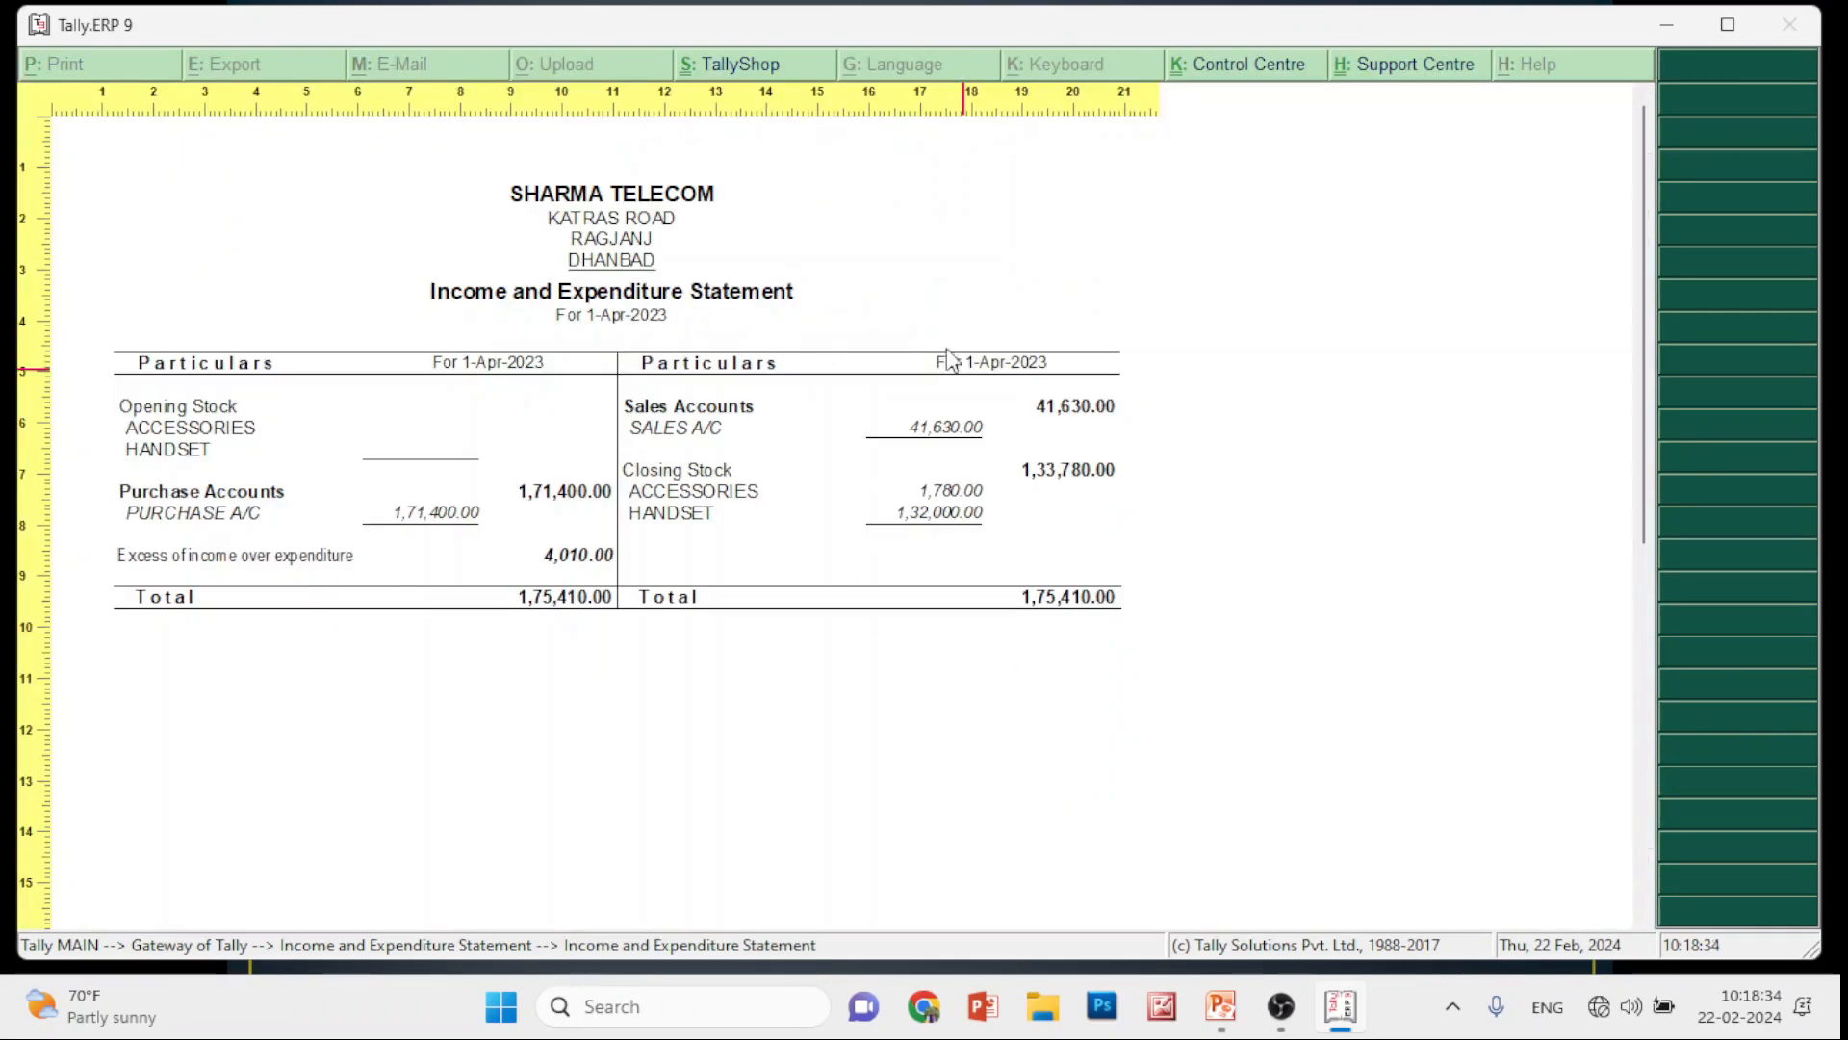
{"action": "key", "text": "Escape"}
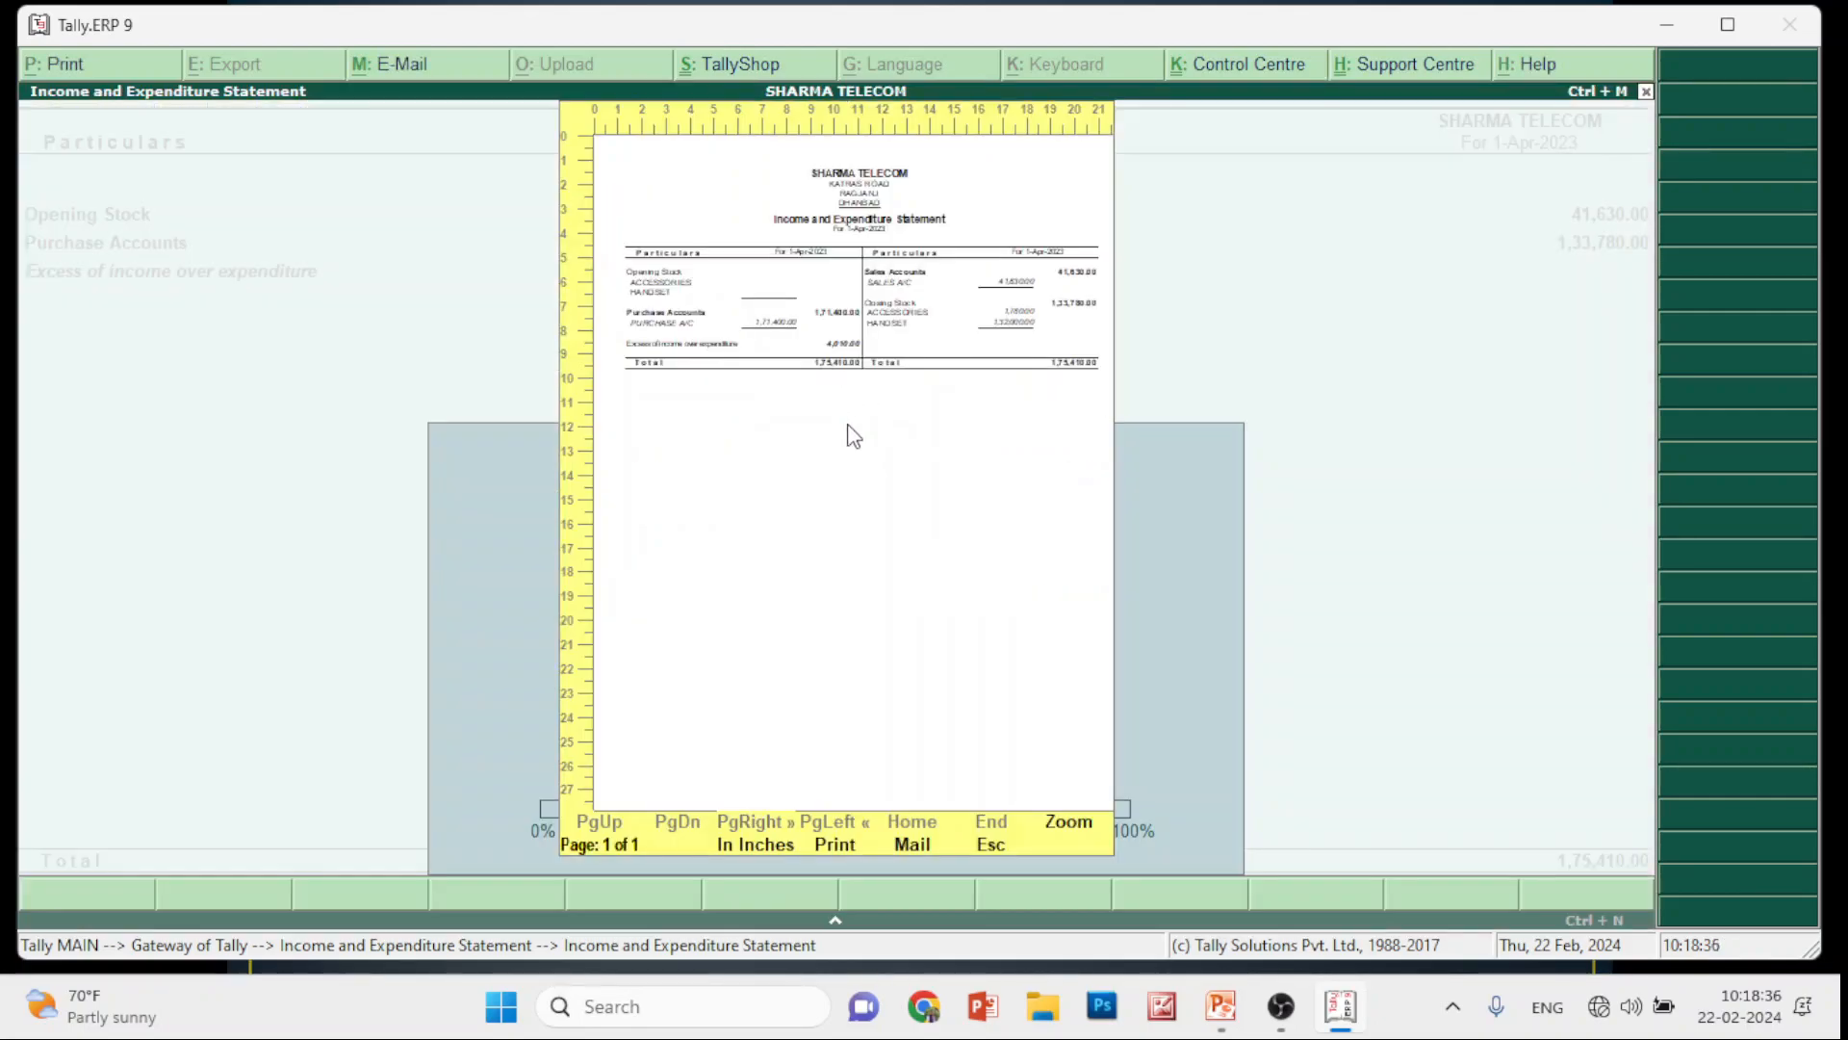
{"action": "key", "text": "Escape"}
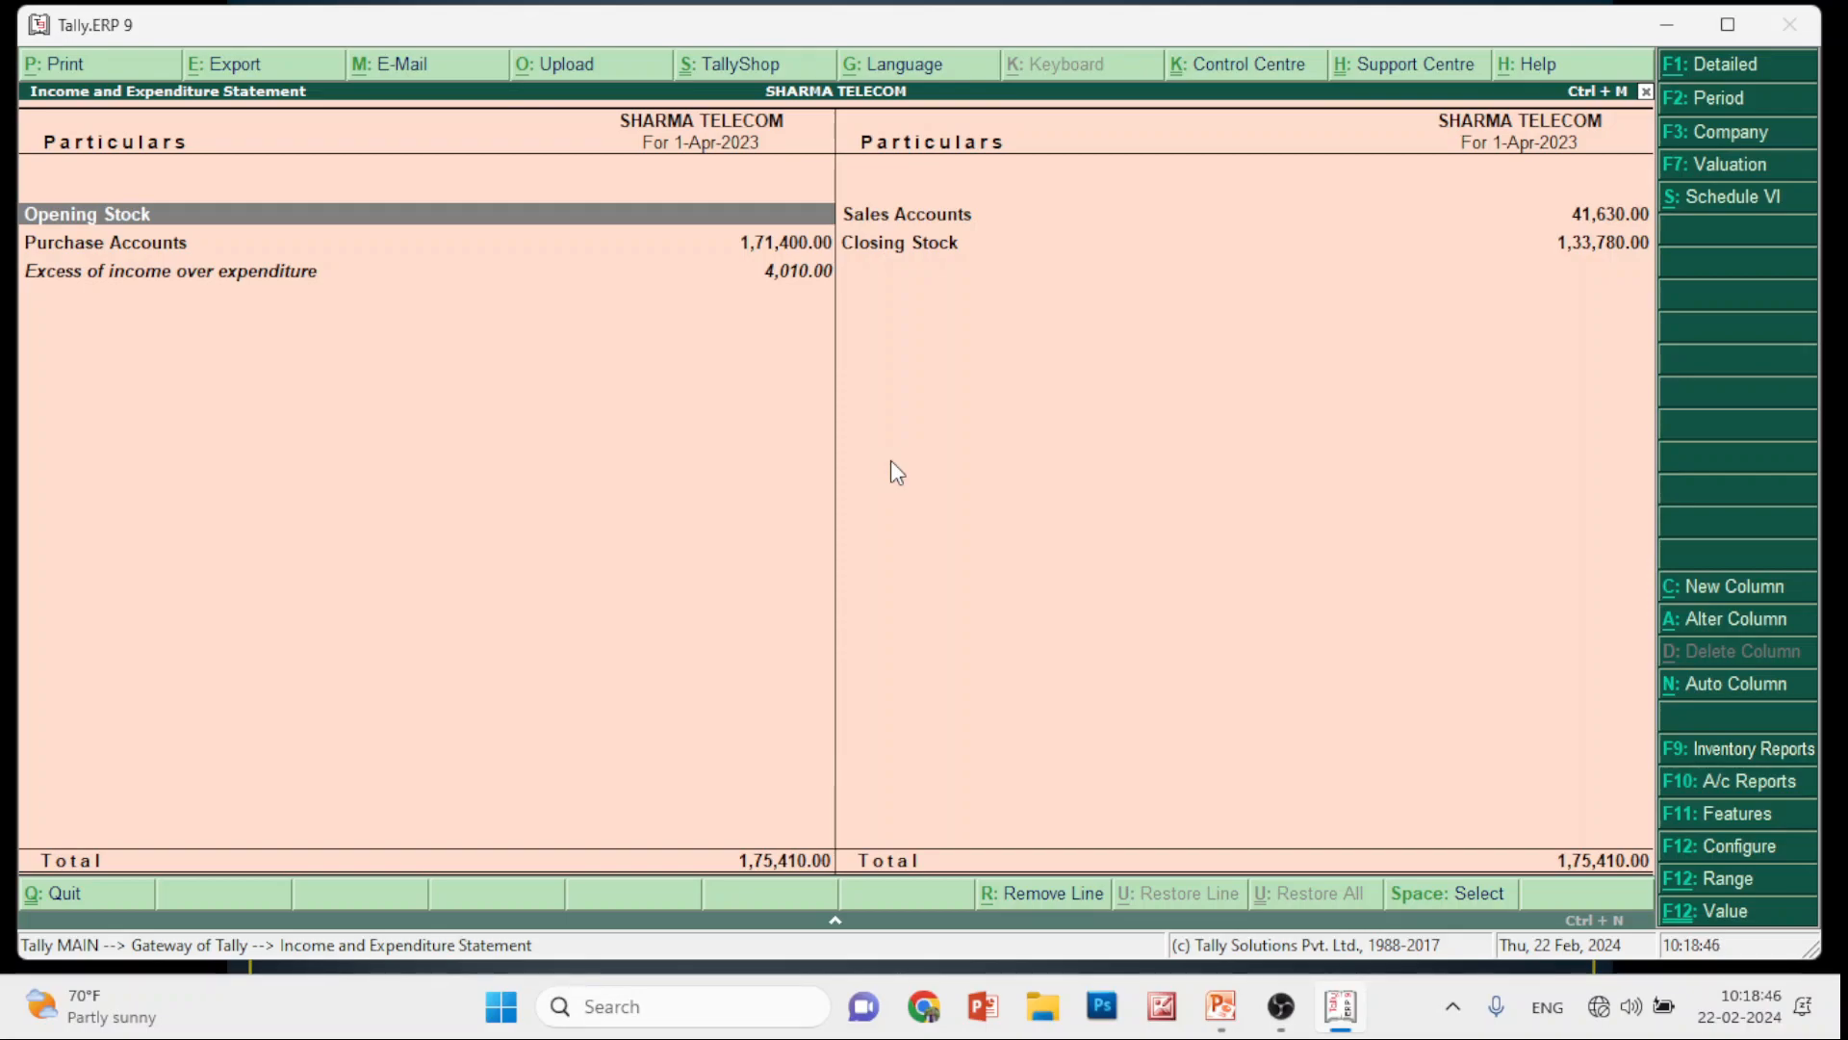
Preview the statement once more, then switch to No Preview and print it directly
{"action": "key", "text": "alt+p"}
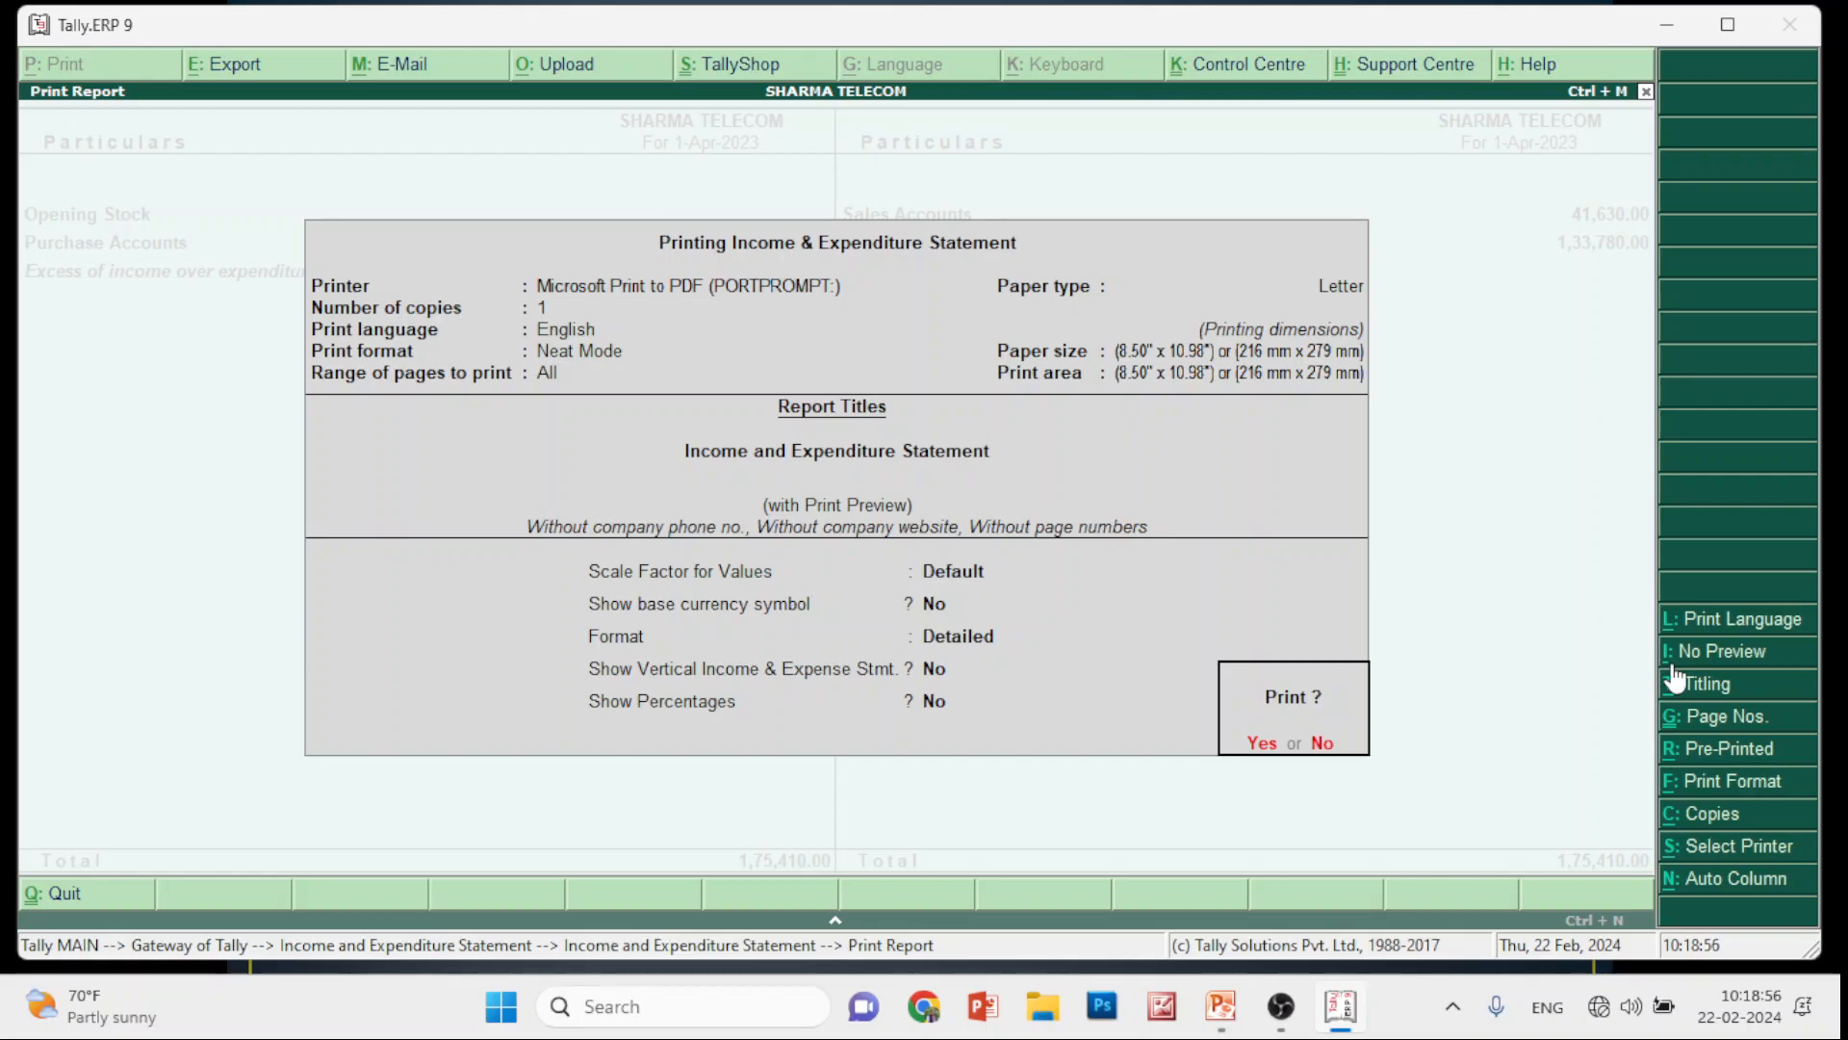
{"action": "left_click", "coordinate": [1261, 748]}
{"action": "key", "text": "Escape"}
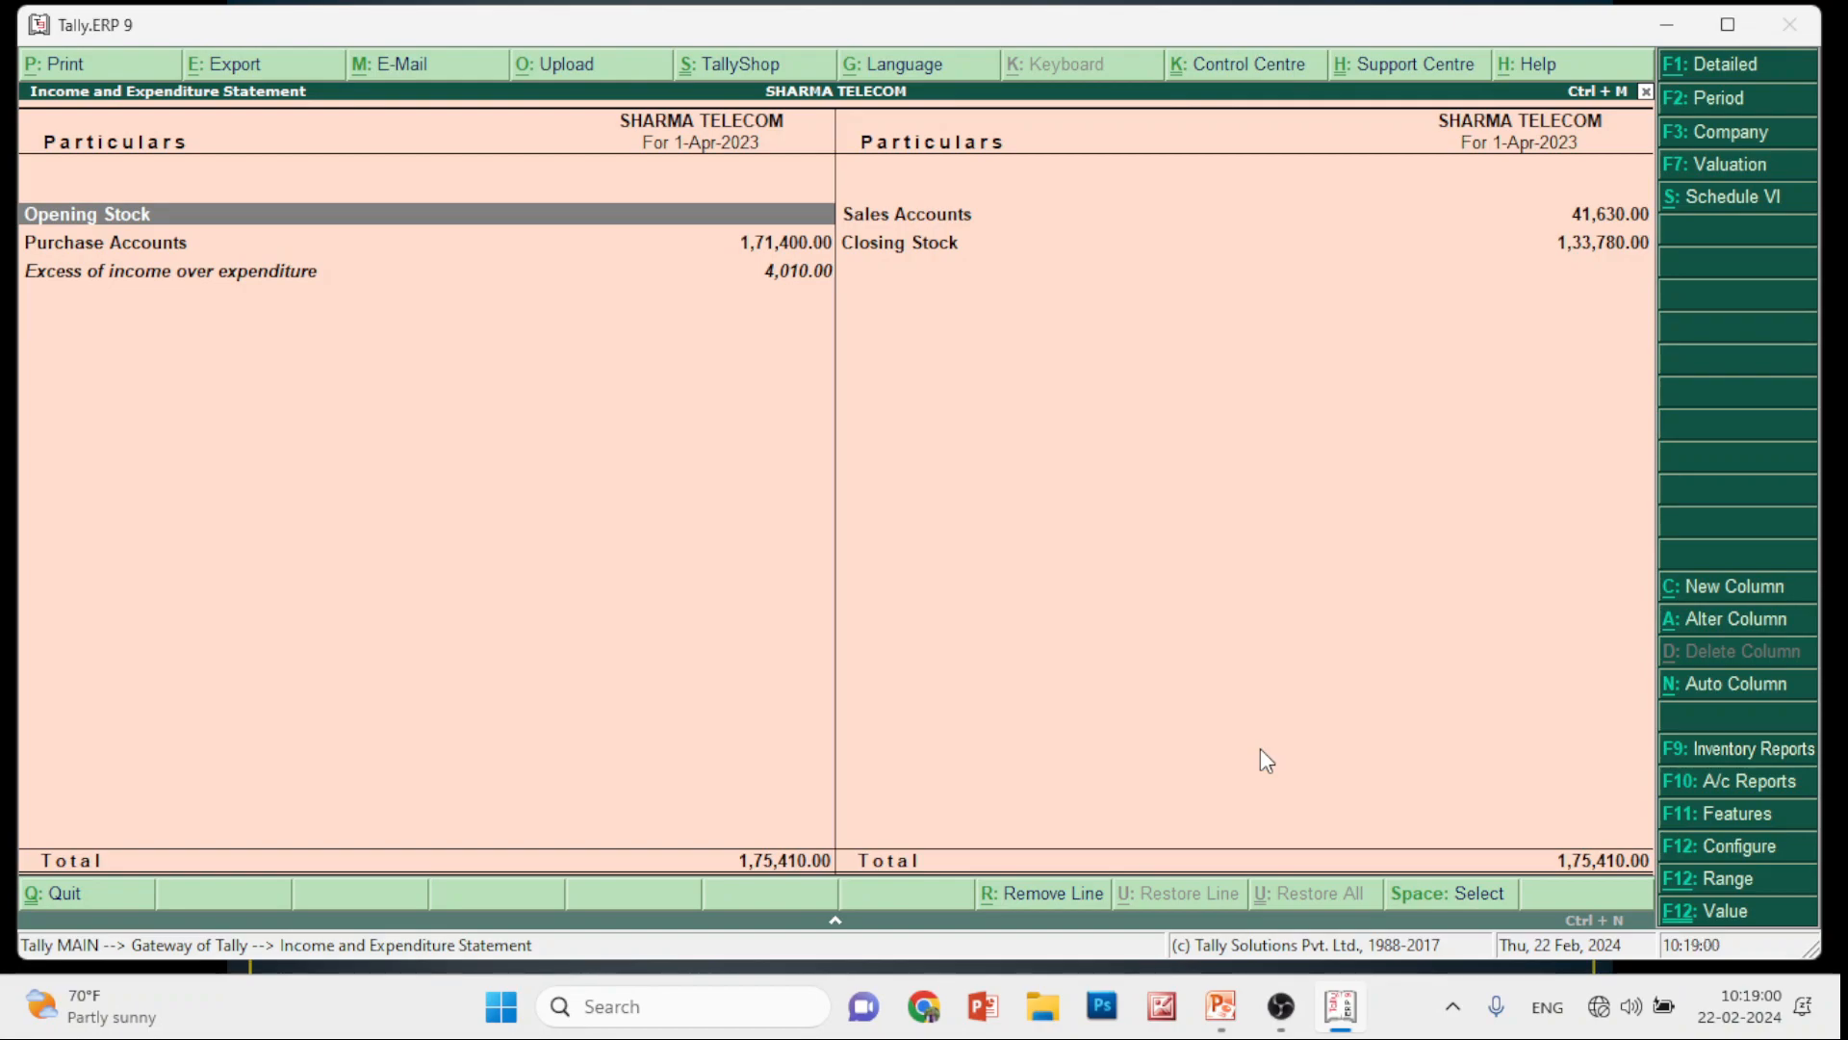
{"action": "key", "text": "alt+p"}
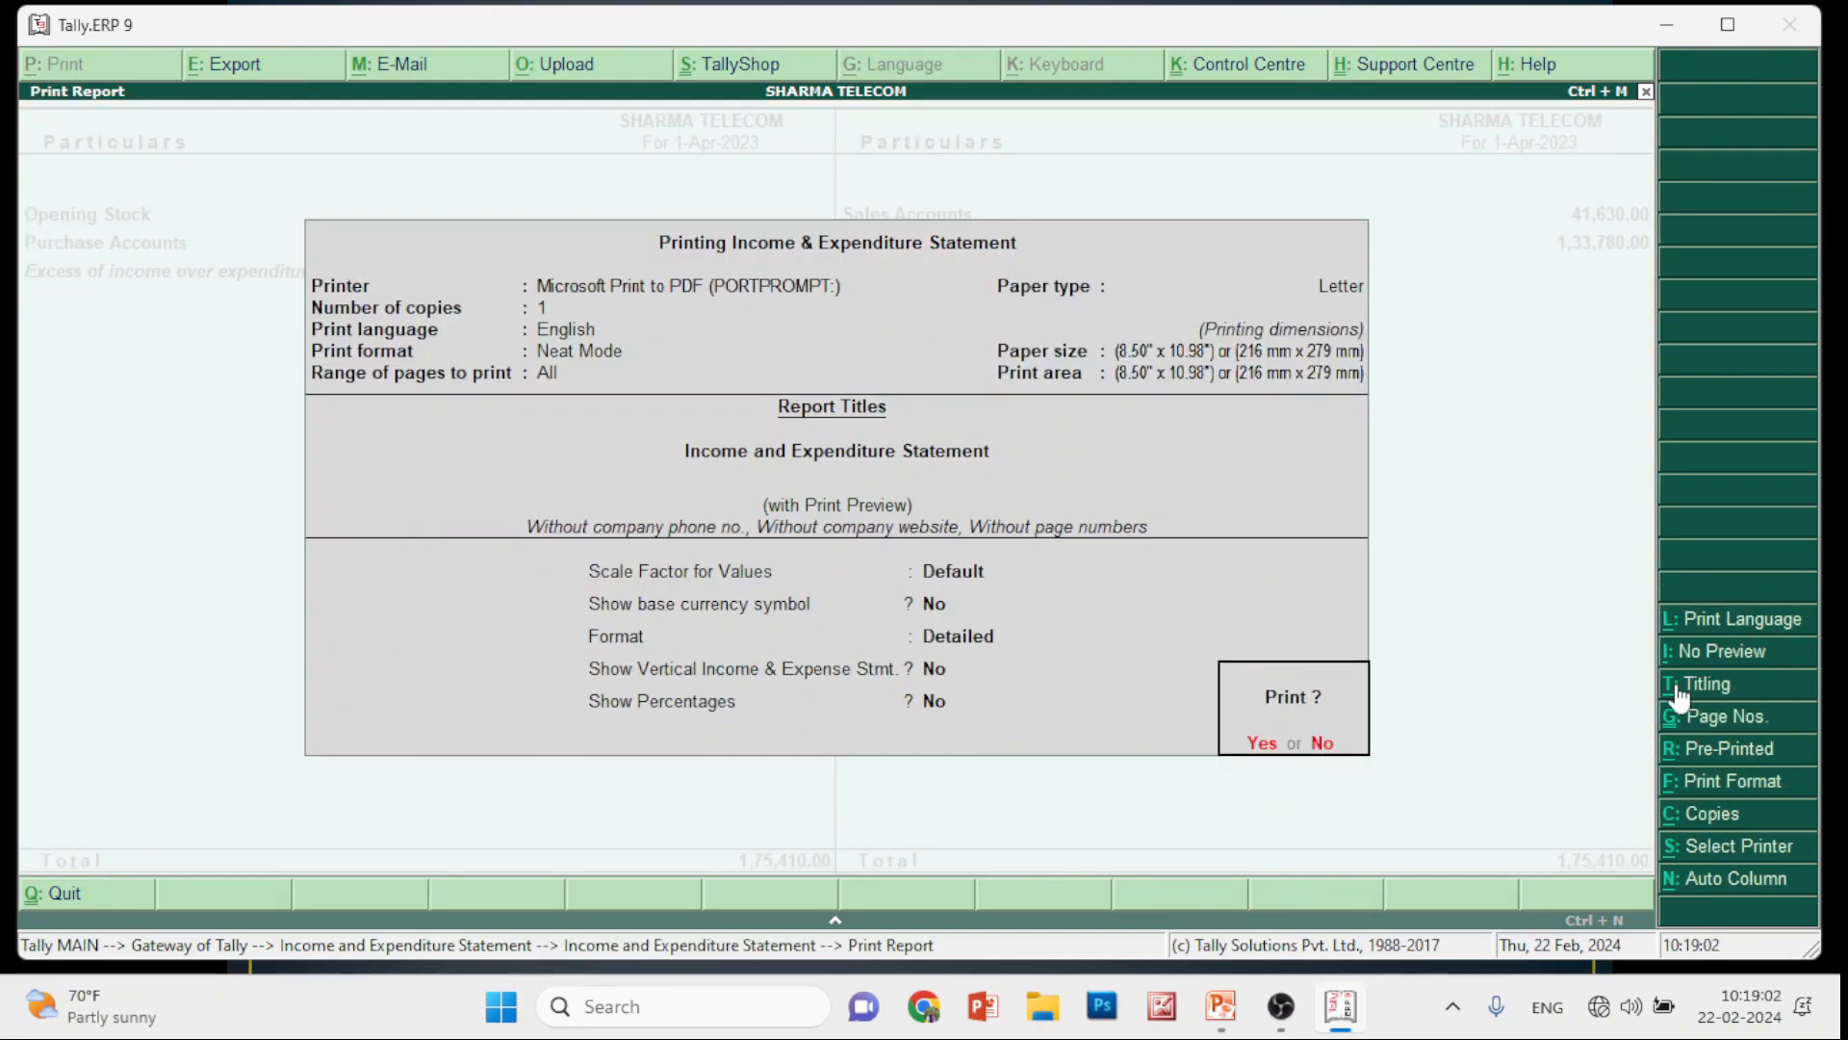
{"action": "key", "text": "alt+i"}
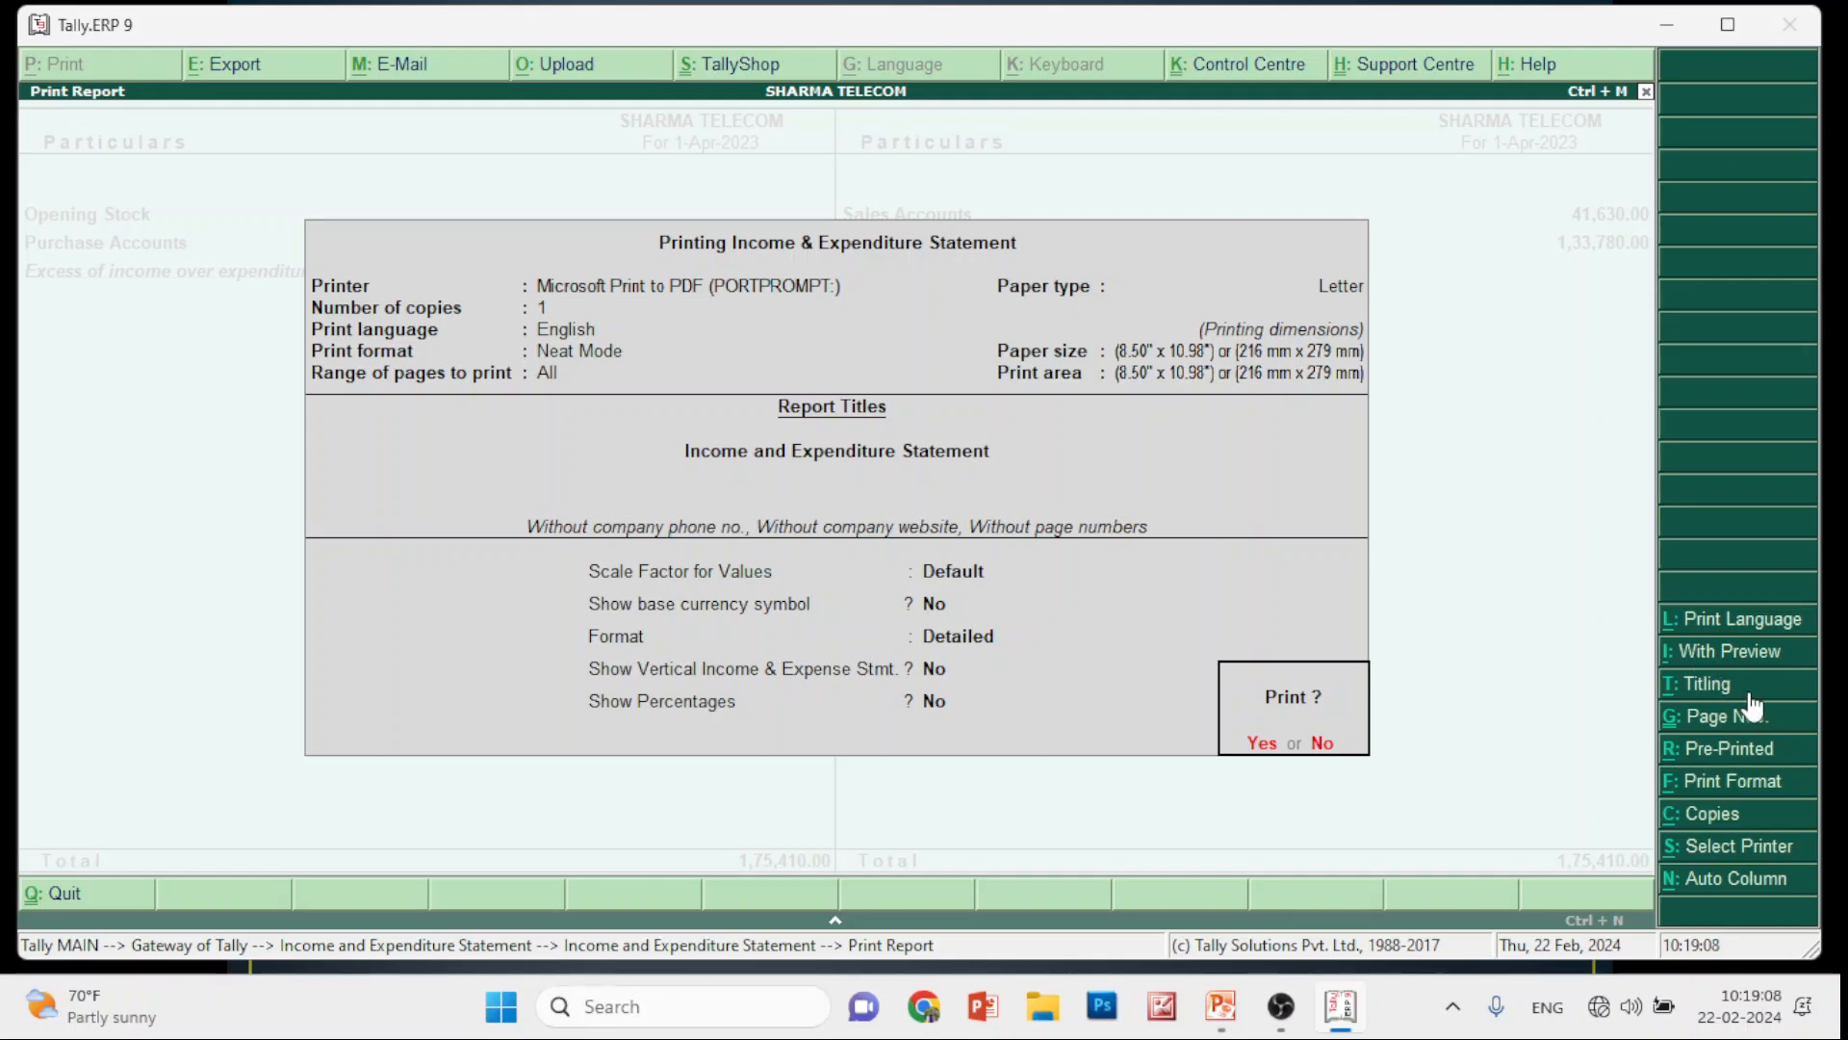
{"action": "left_click", "coordinate": [1265, 747]}
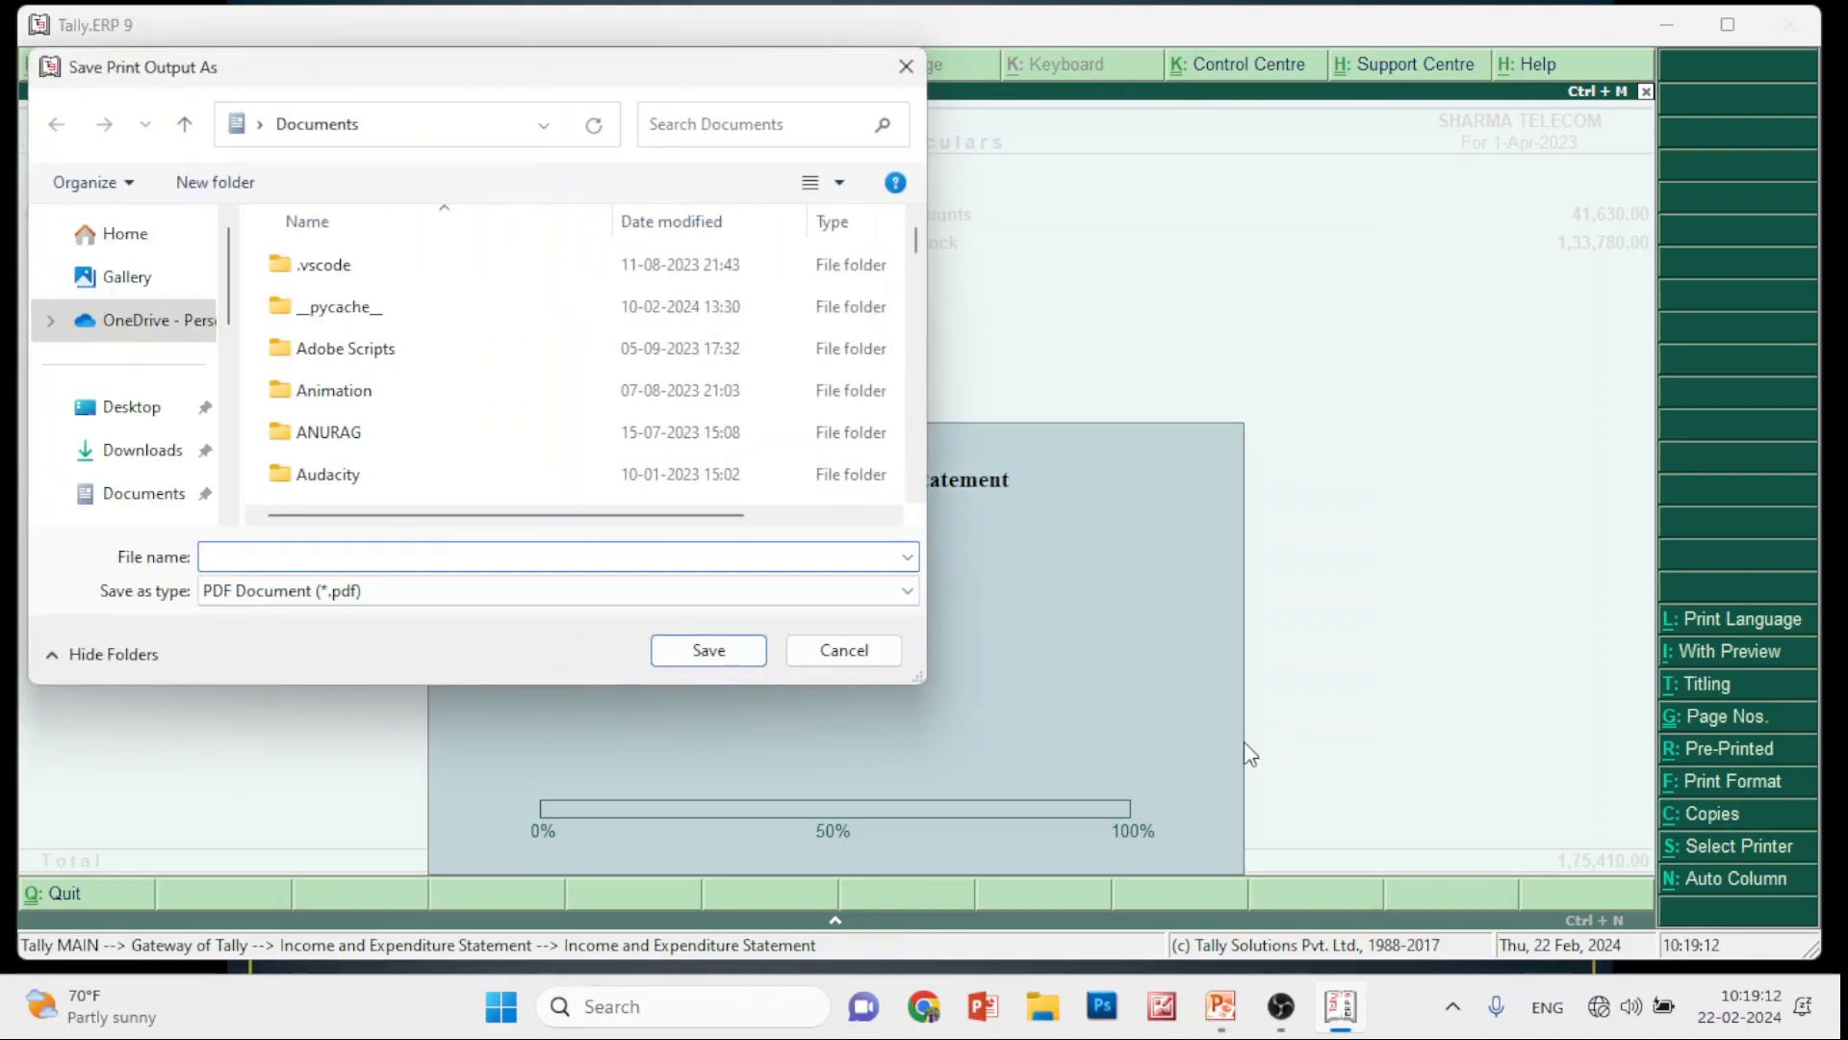
Cancel saving the PDF output, switch printing back to With Preview, and close without printing
{"action": "left_click", "coordinate": [854, 654]}
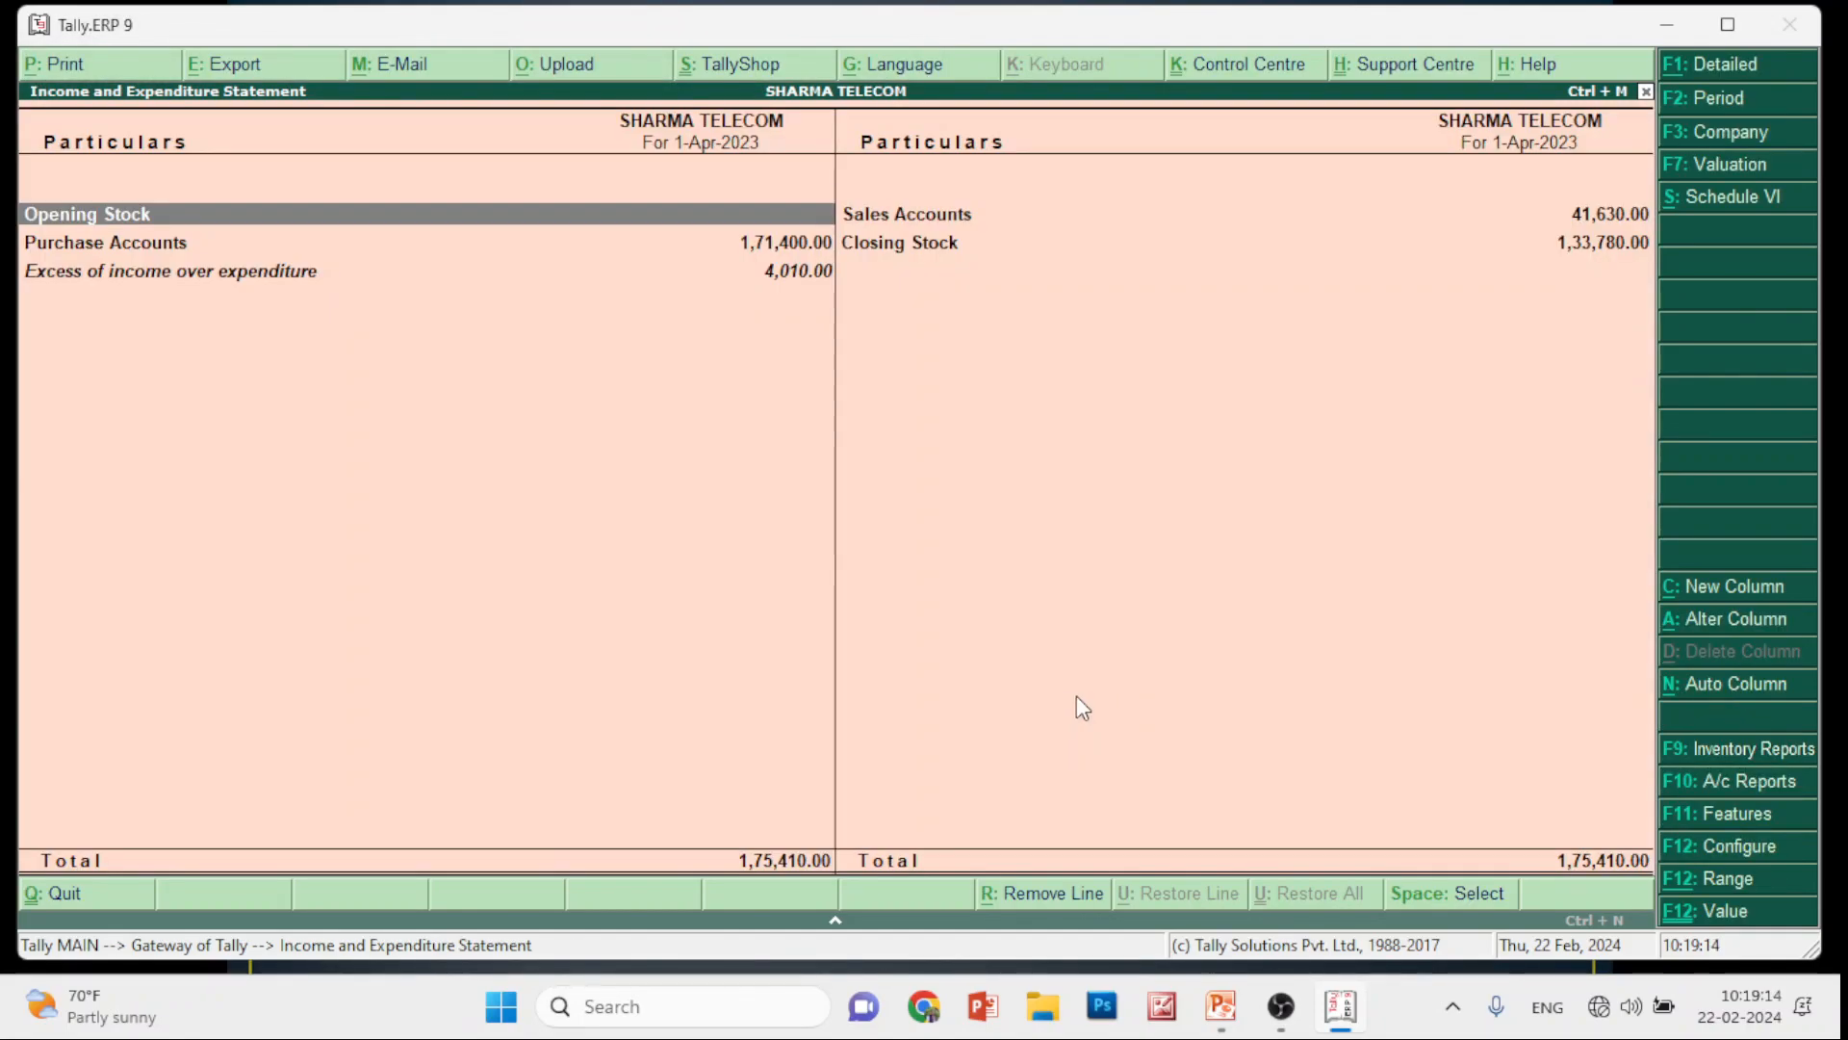
{"action": "key", "text": "alt+p"}
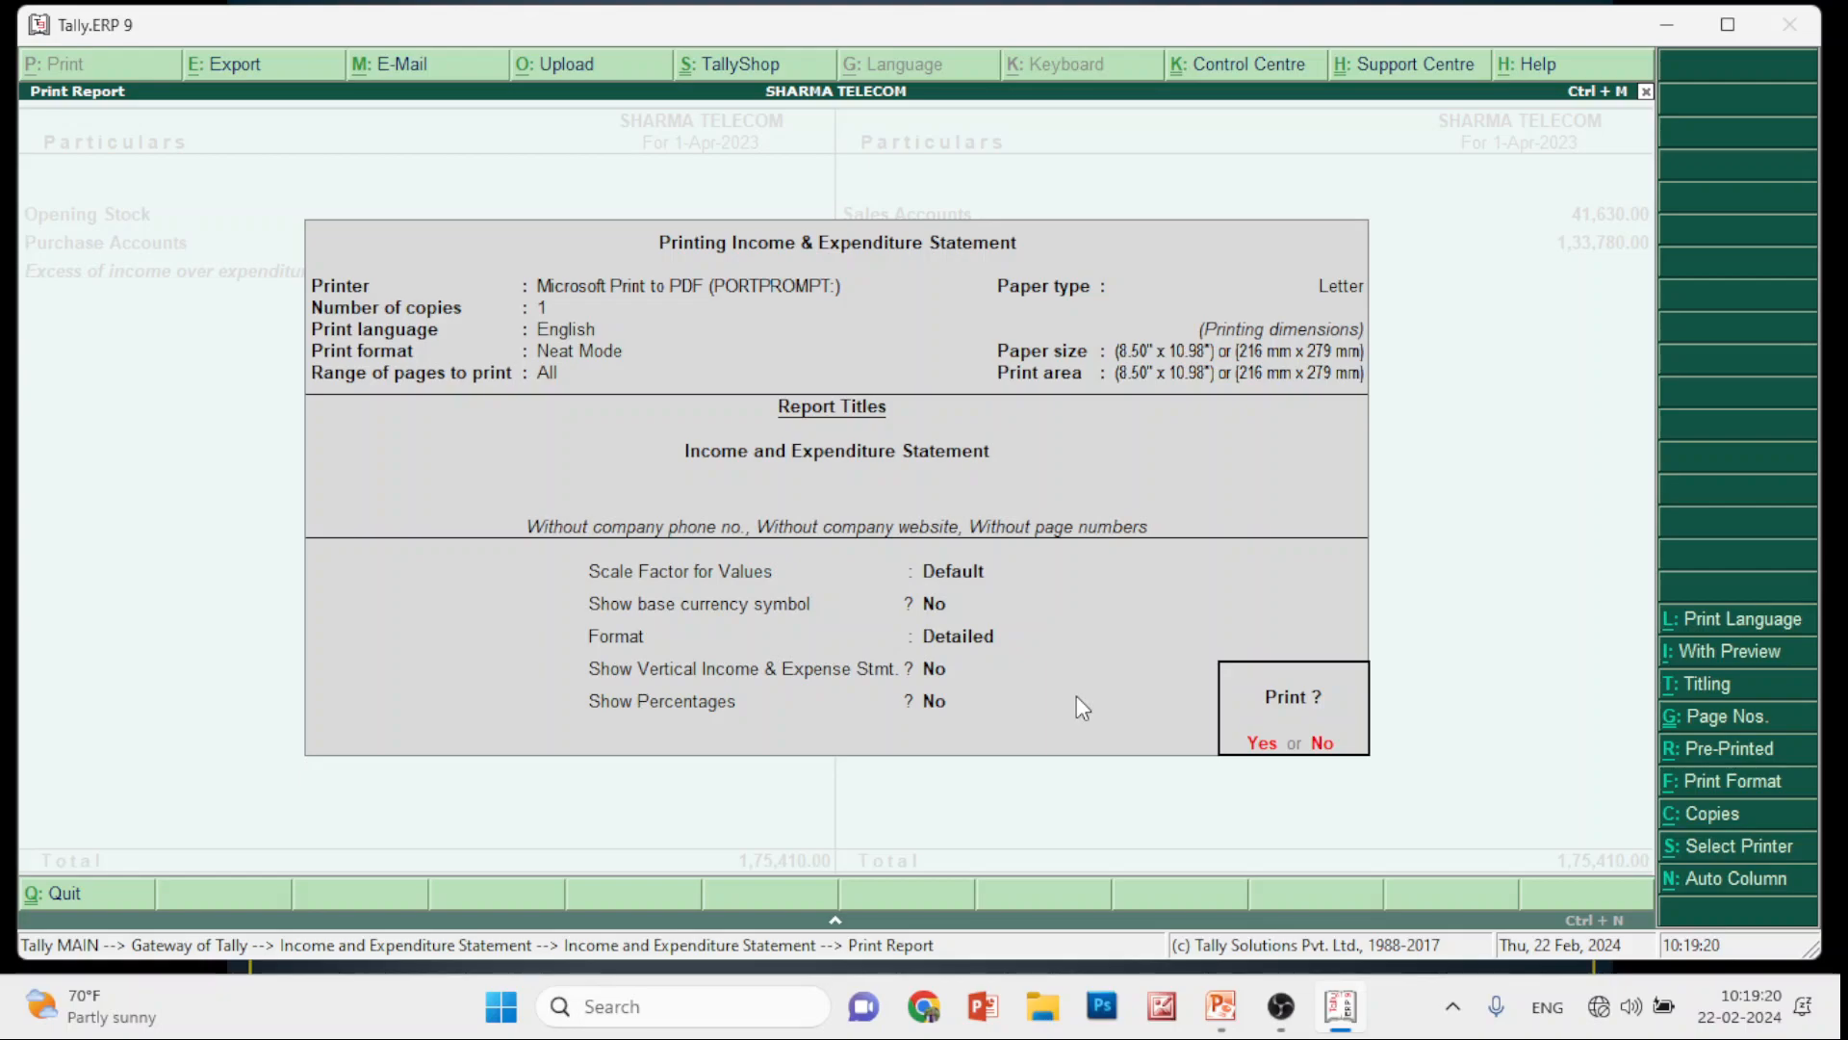
{"action": "key", "text": "alt+i"}
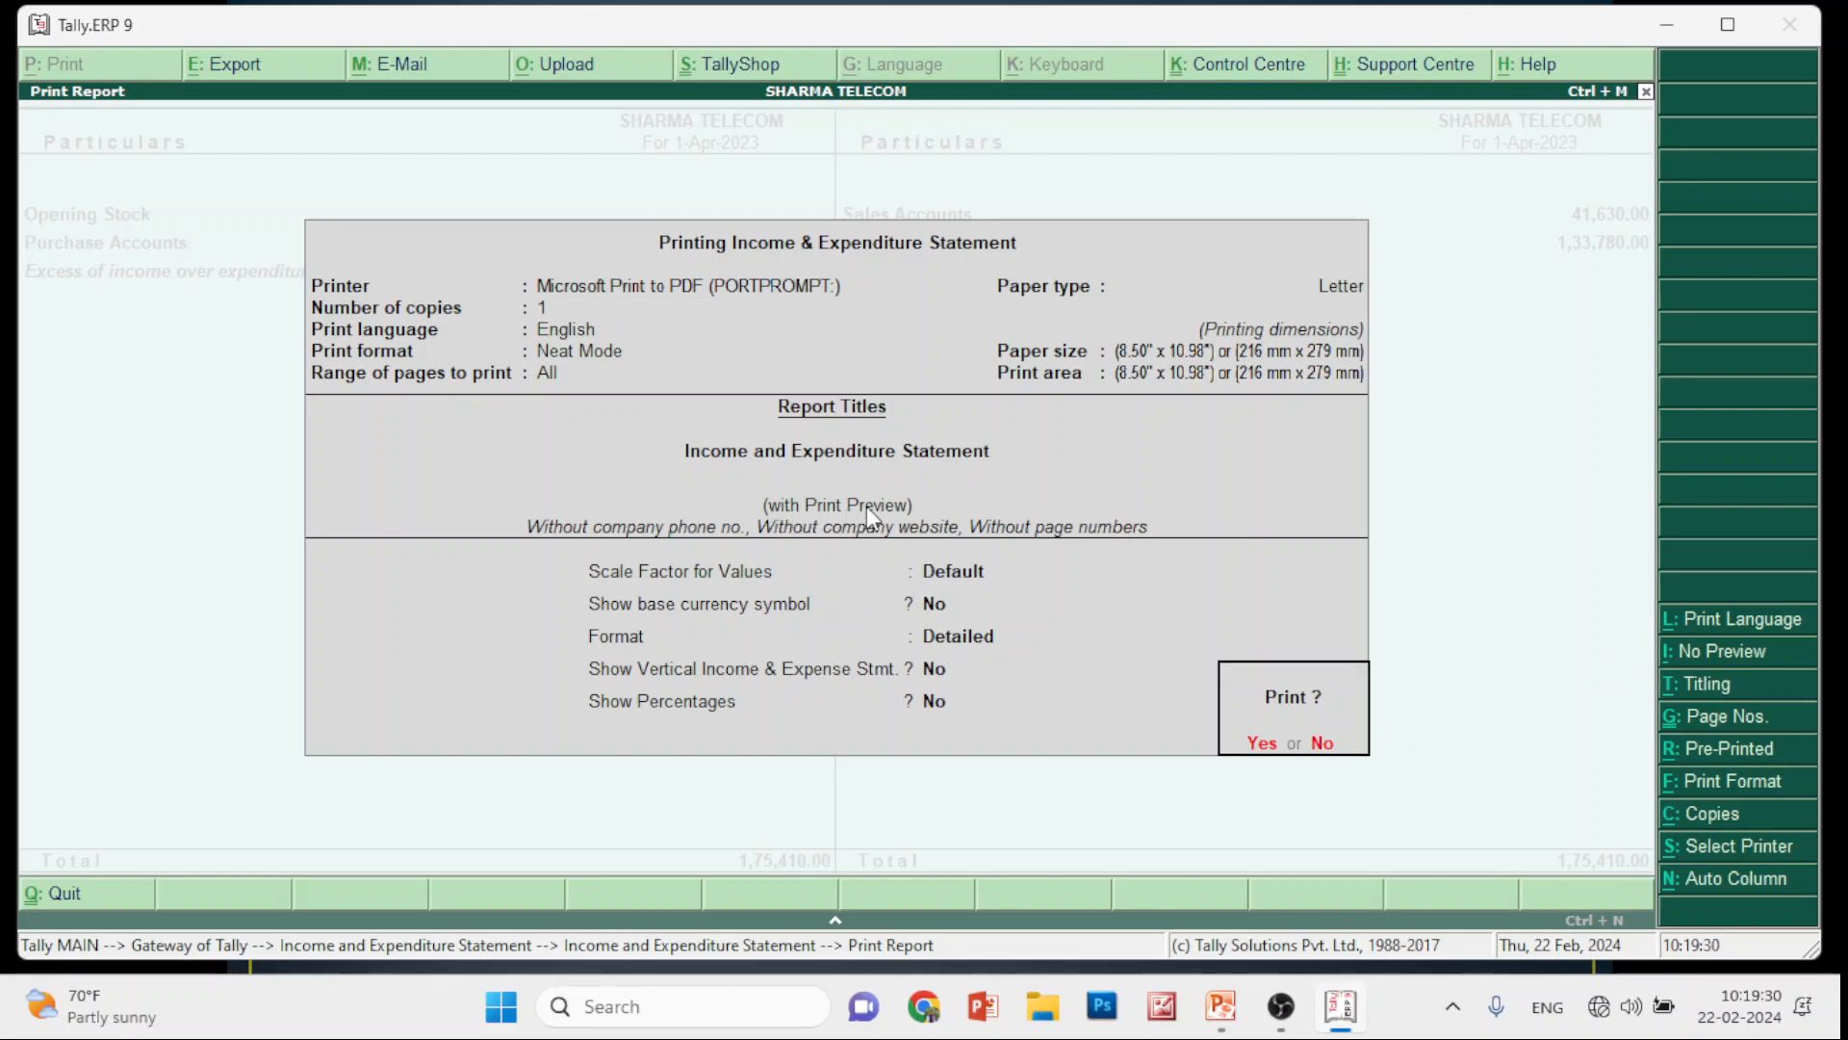
{"action": "key", "text": "n"}
{"action": "key", "text": "Escape"}
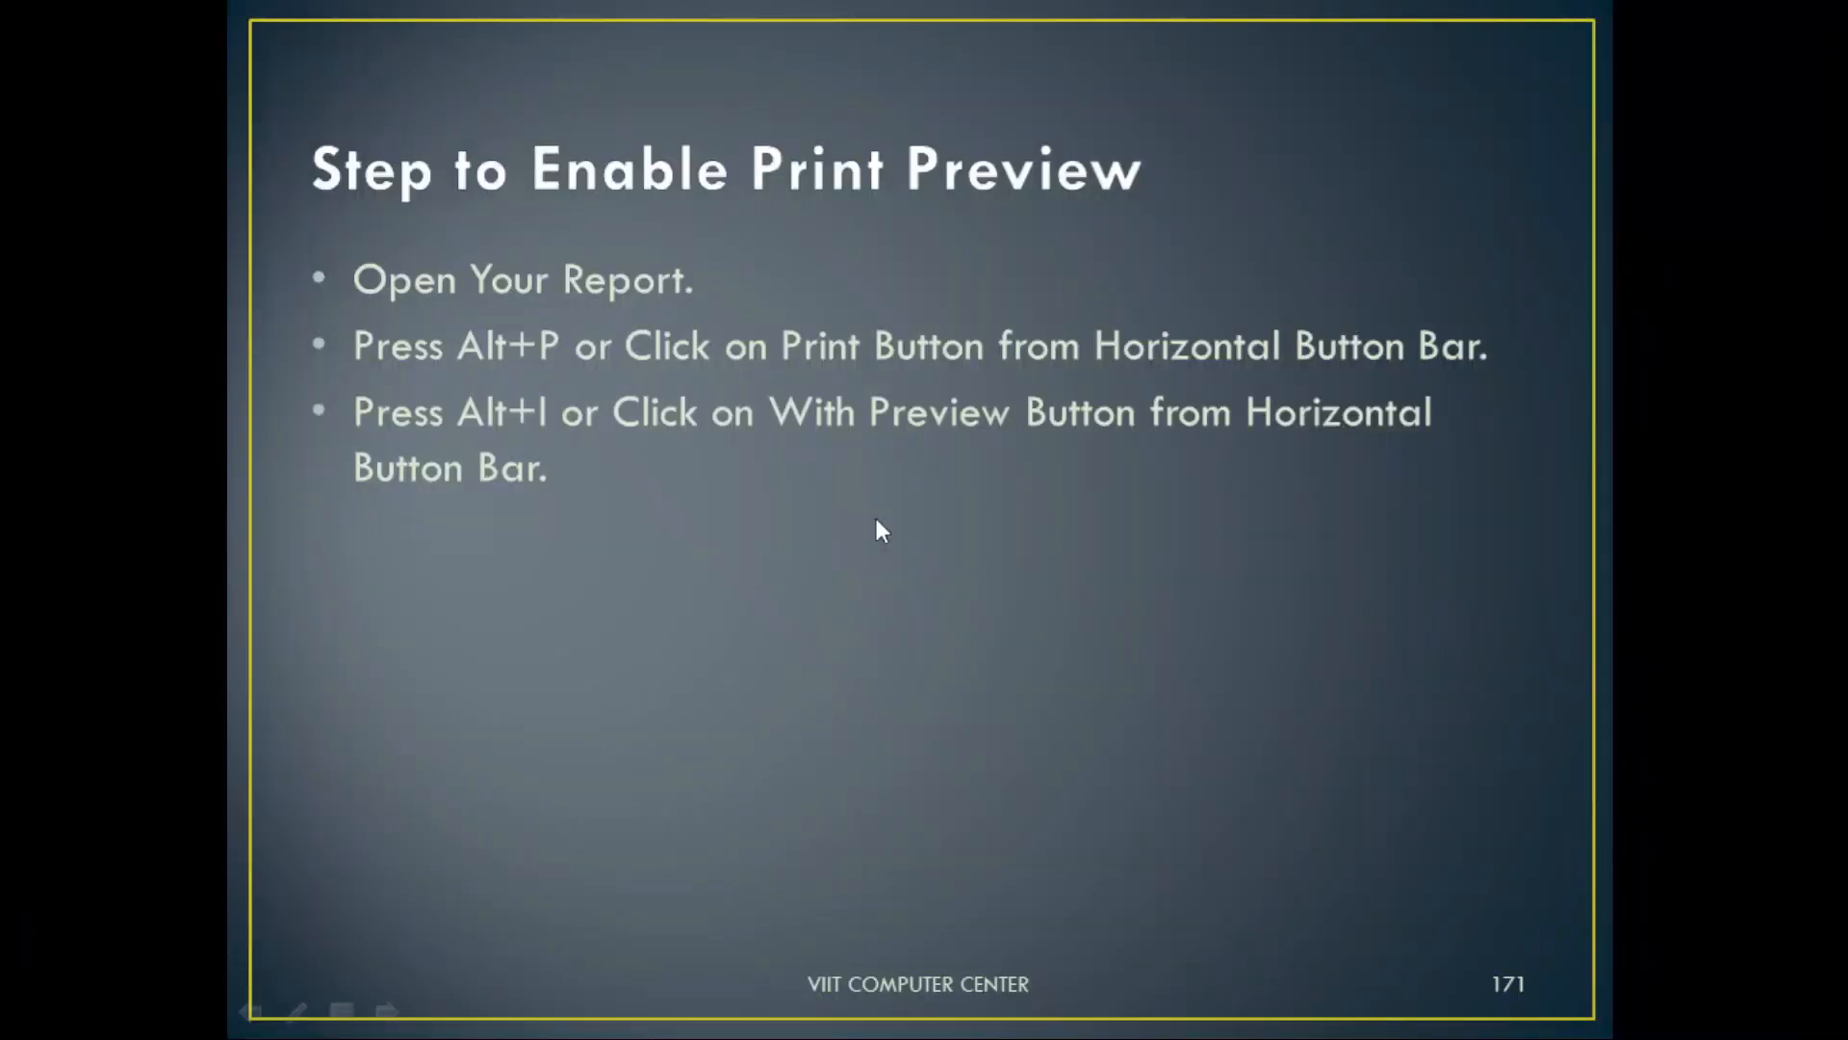
{"action": "left_click", "coordinate": [876, 518]}
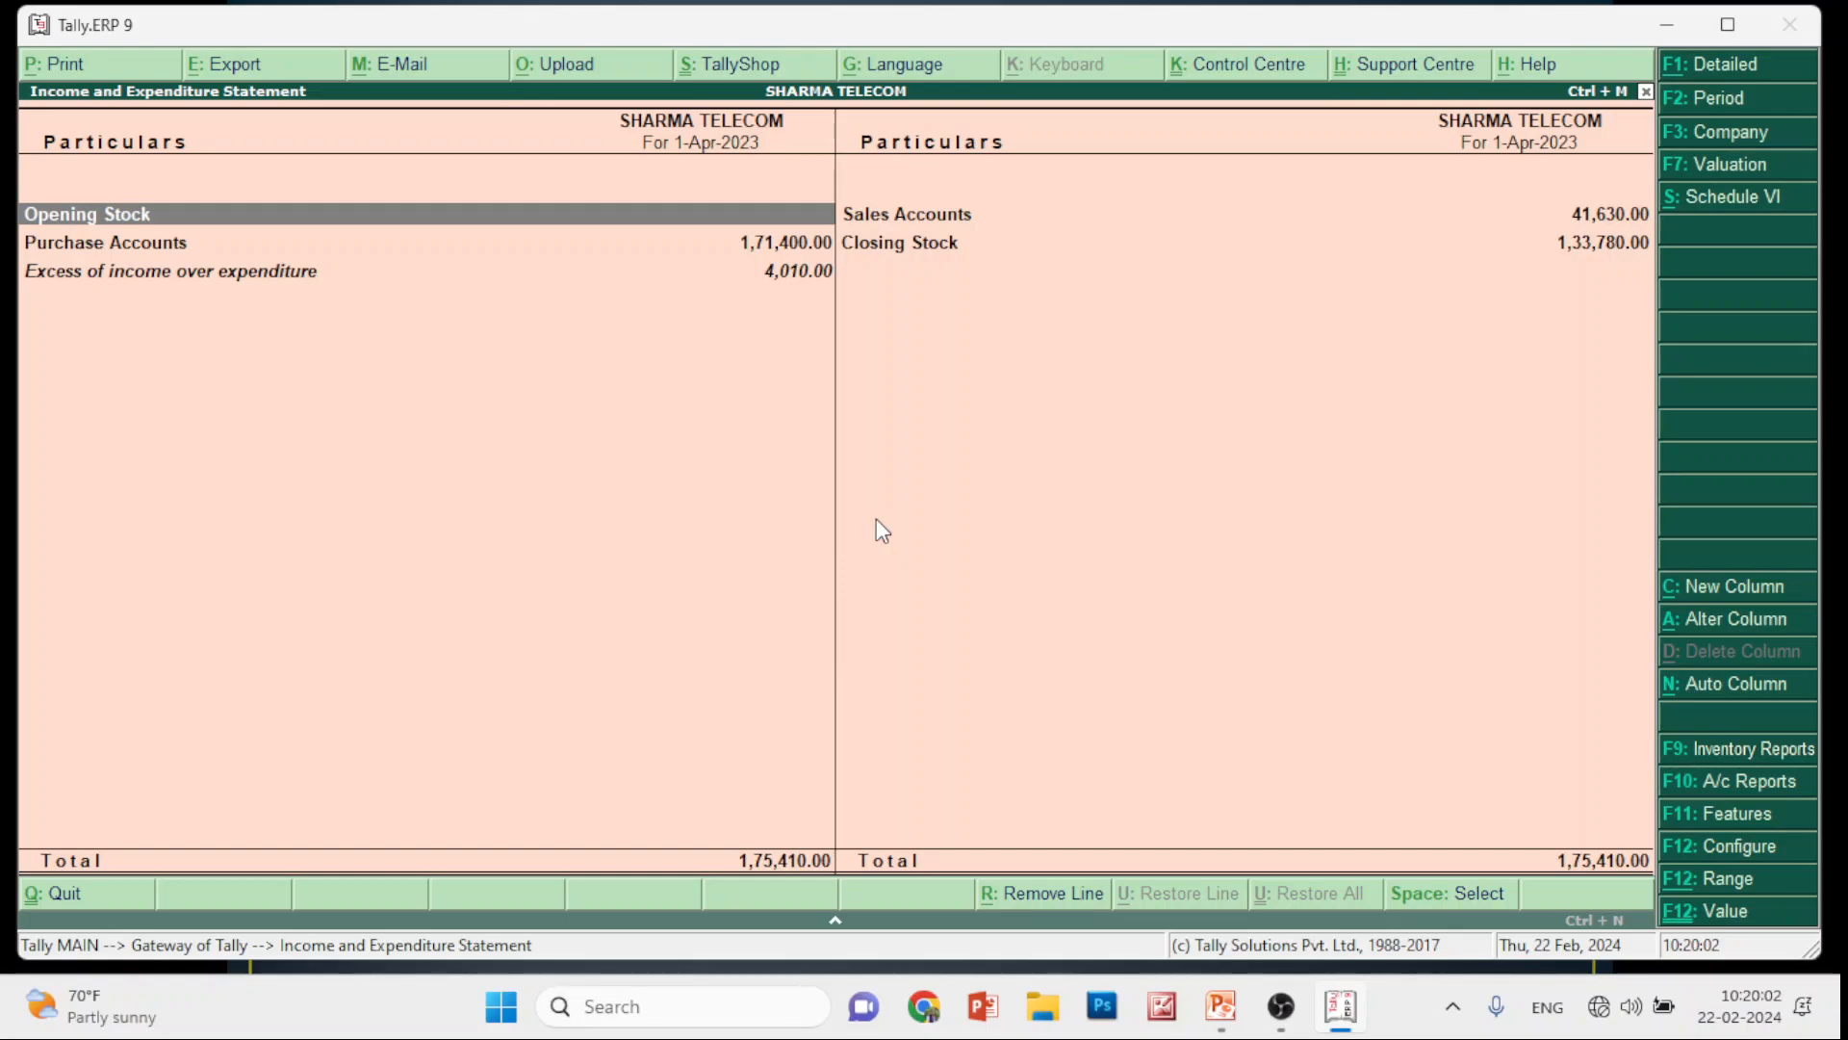
In the statement's page settings, try page numbering starting at 5 with a range of 10, then back out
{"action": "key", "text": "alt+p"}
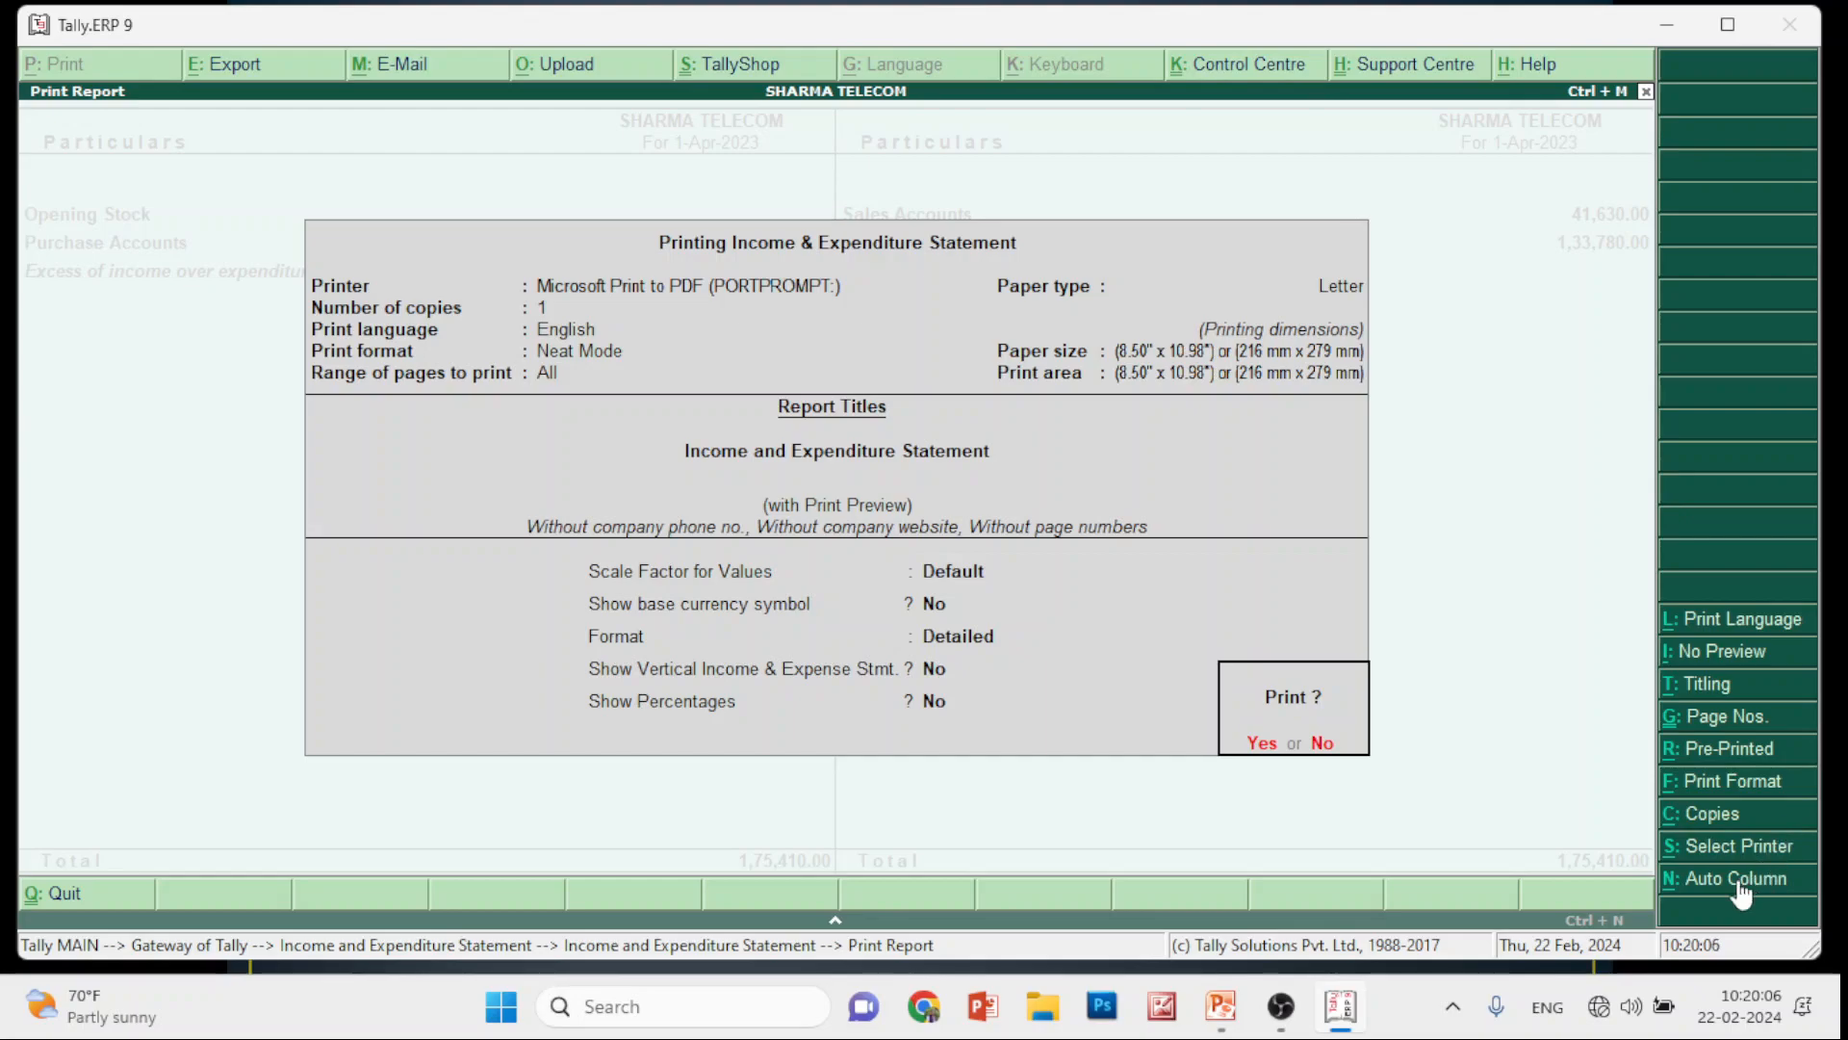
{"action": "left_click", "coordinate": [1704, 727]}
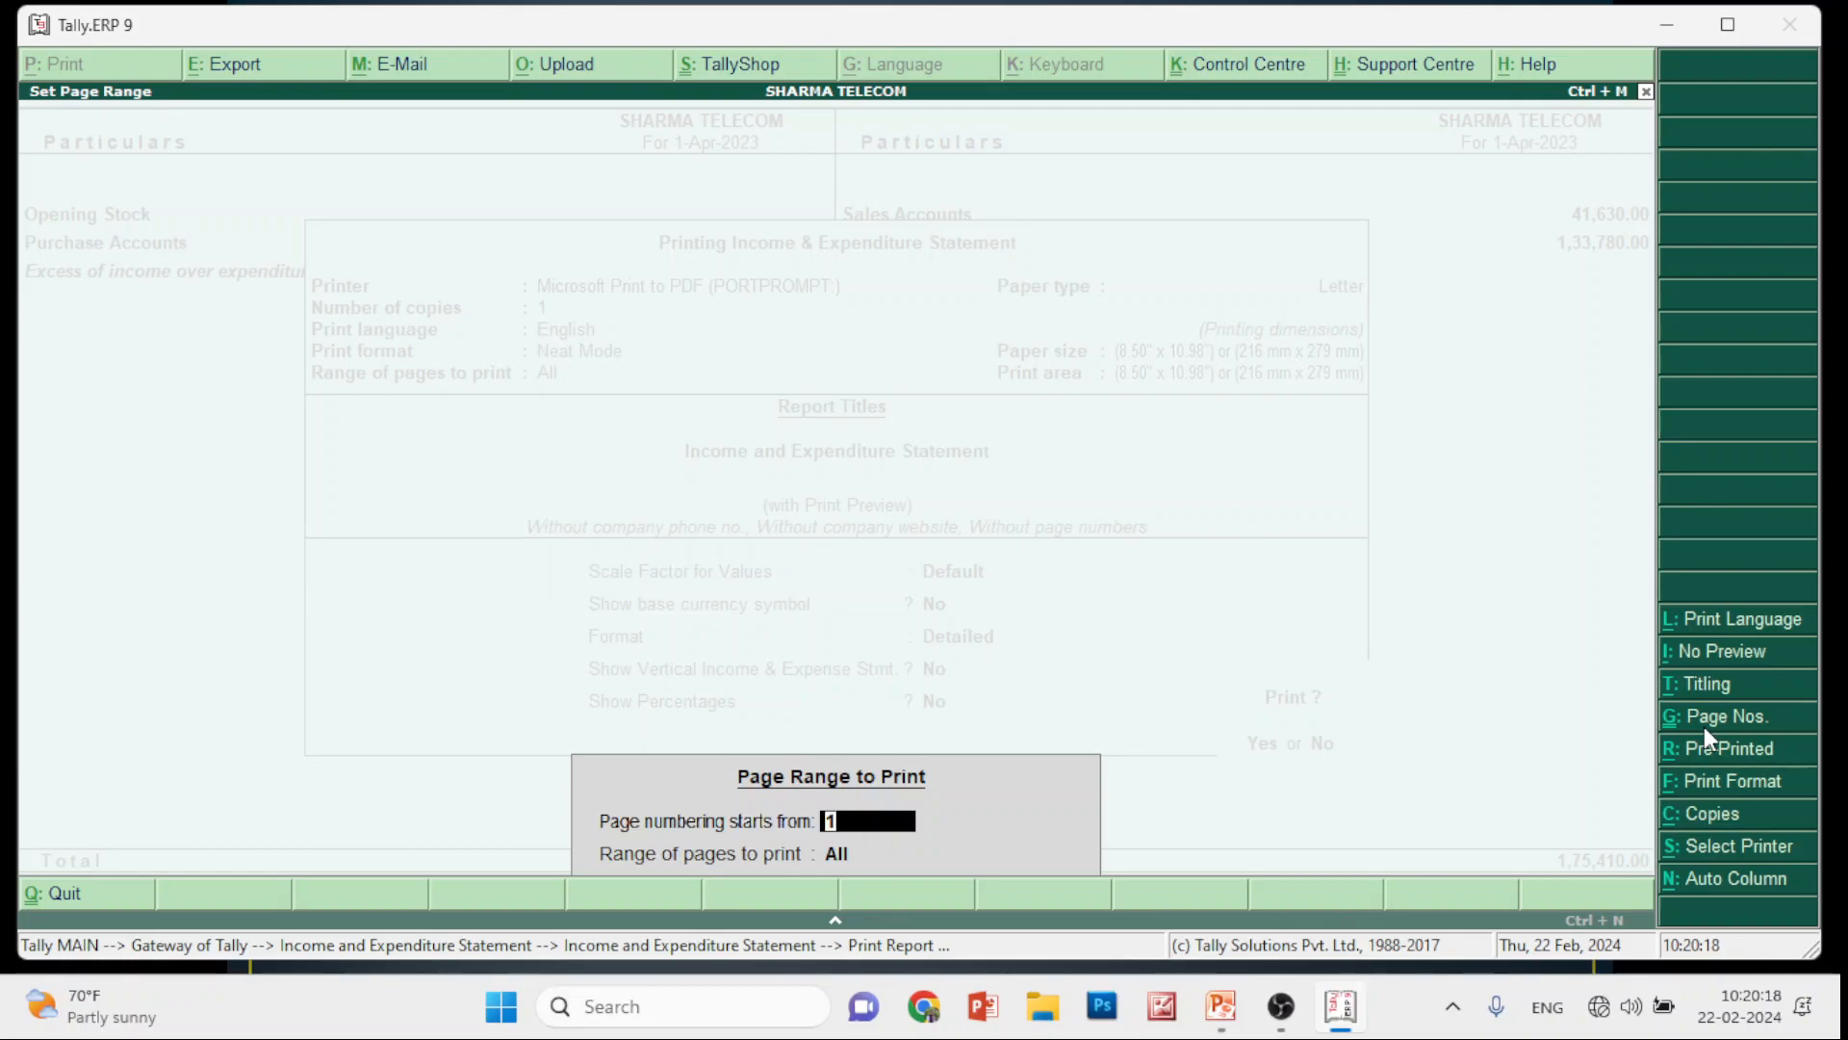
{"action": "key", "text": "Return"}
{"action": "type", "text": "5"}
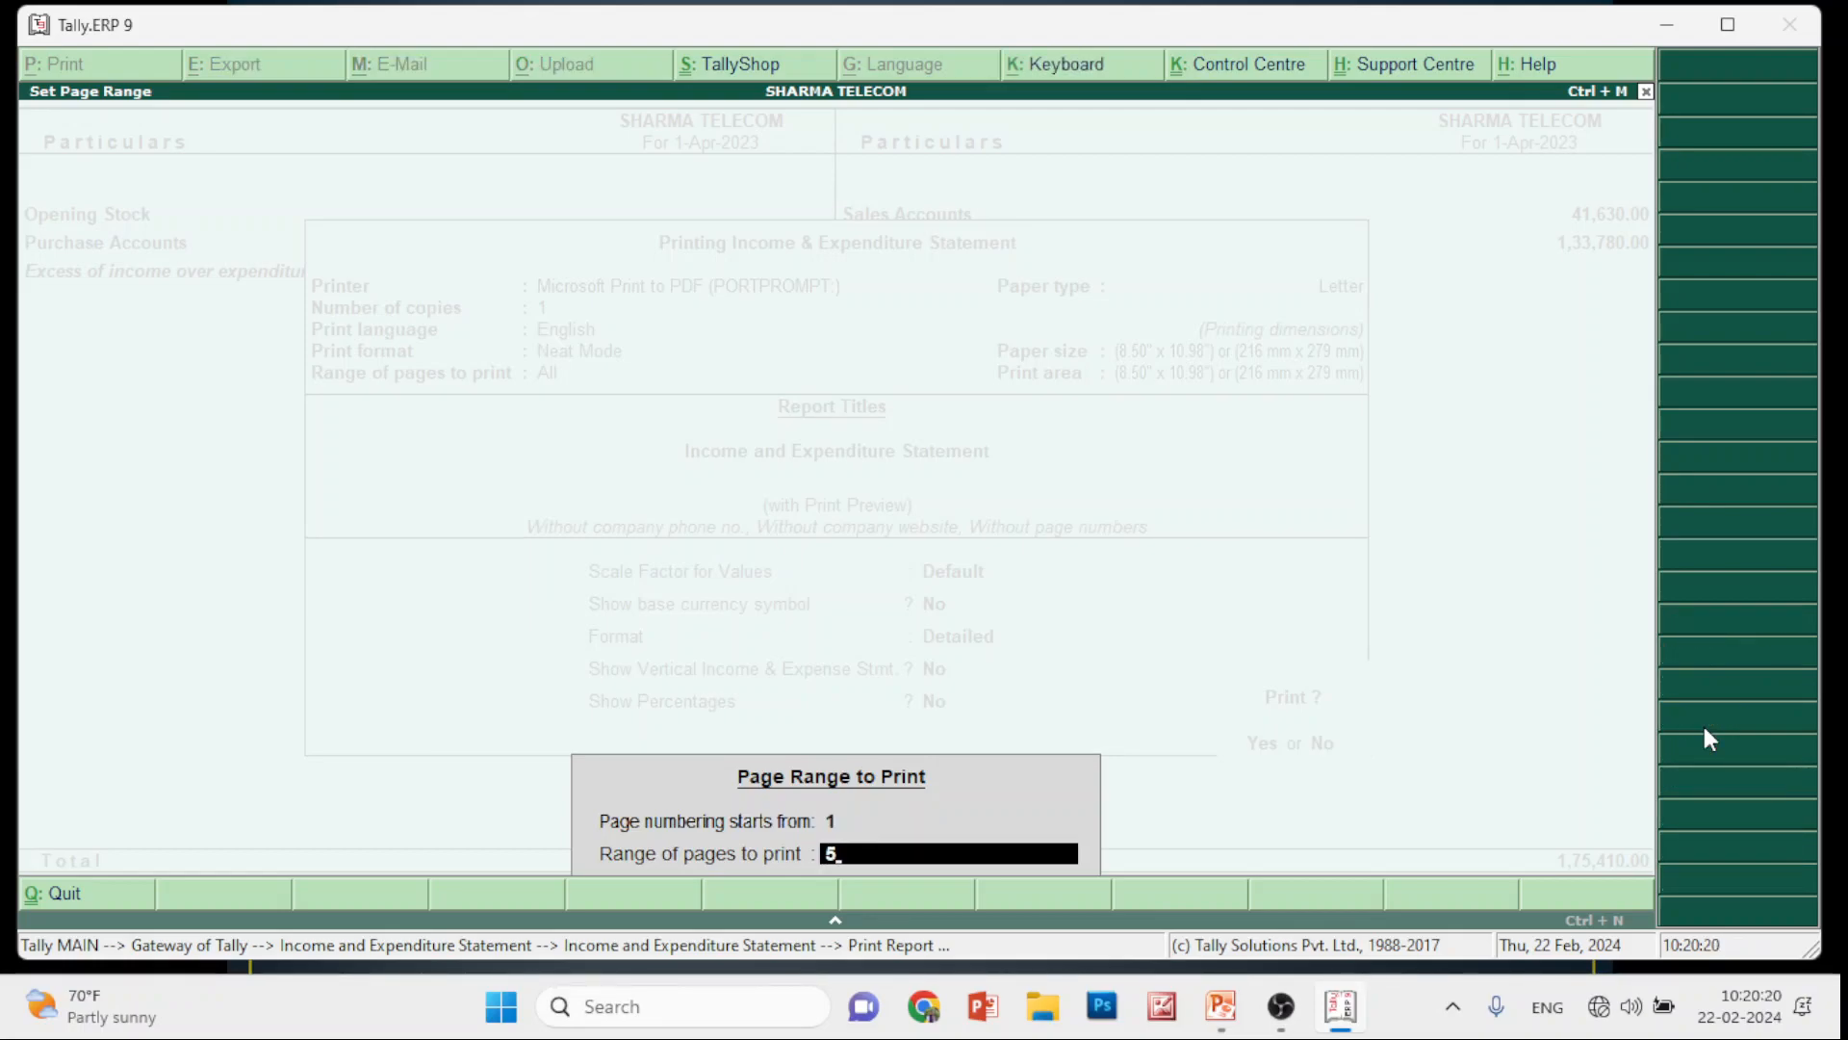
{"action": "key", "text": "BackSpace"}
{"action": "type", "text": "5"}
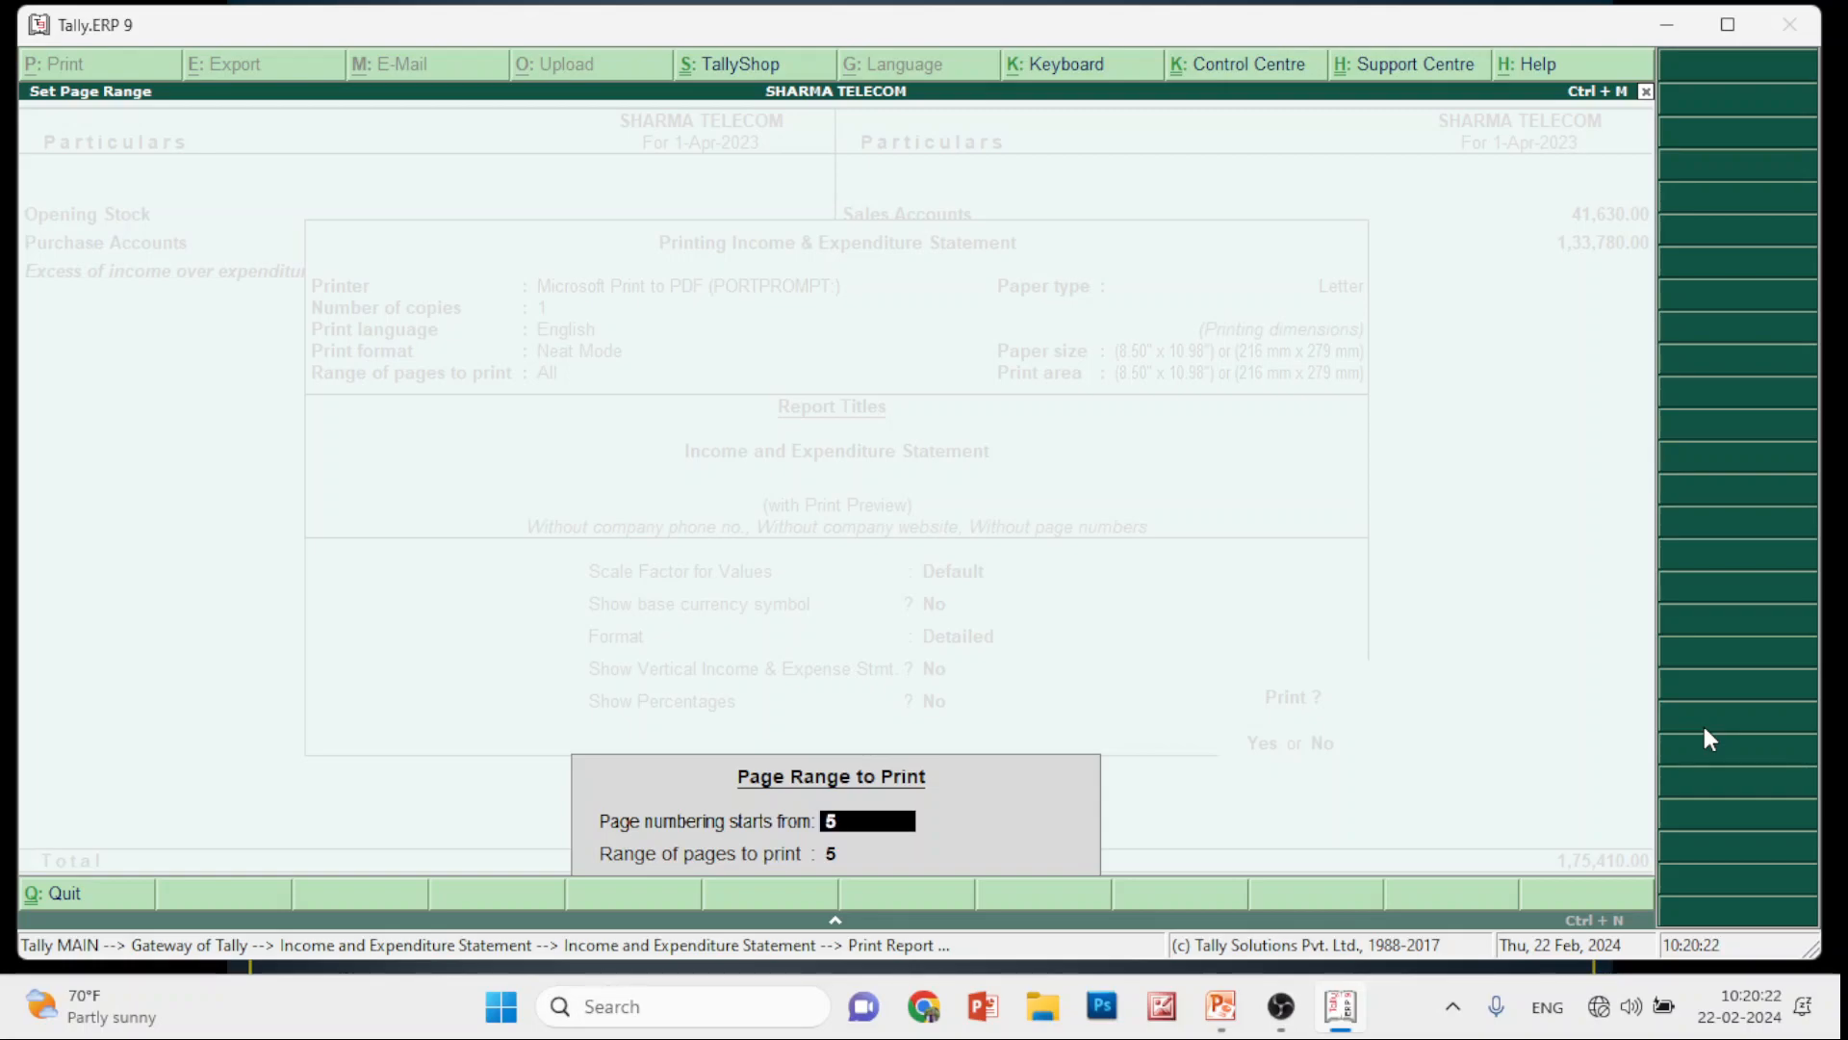
{"action": "key", "text": "Return"}
{"action": "type", "text": "10"}
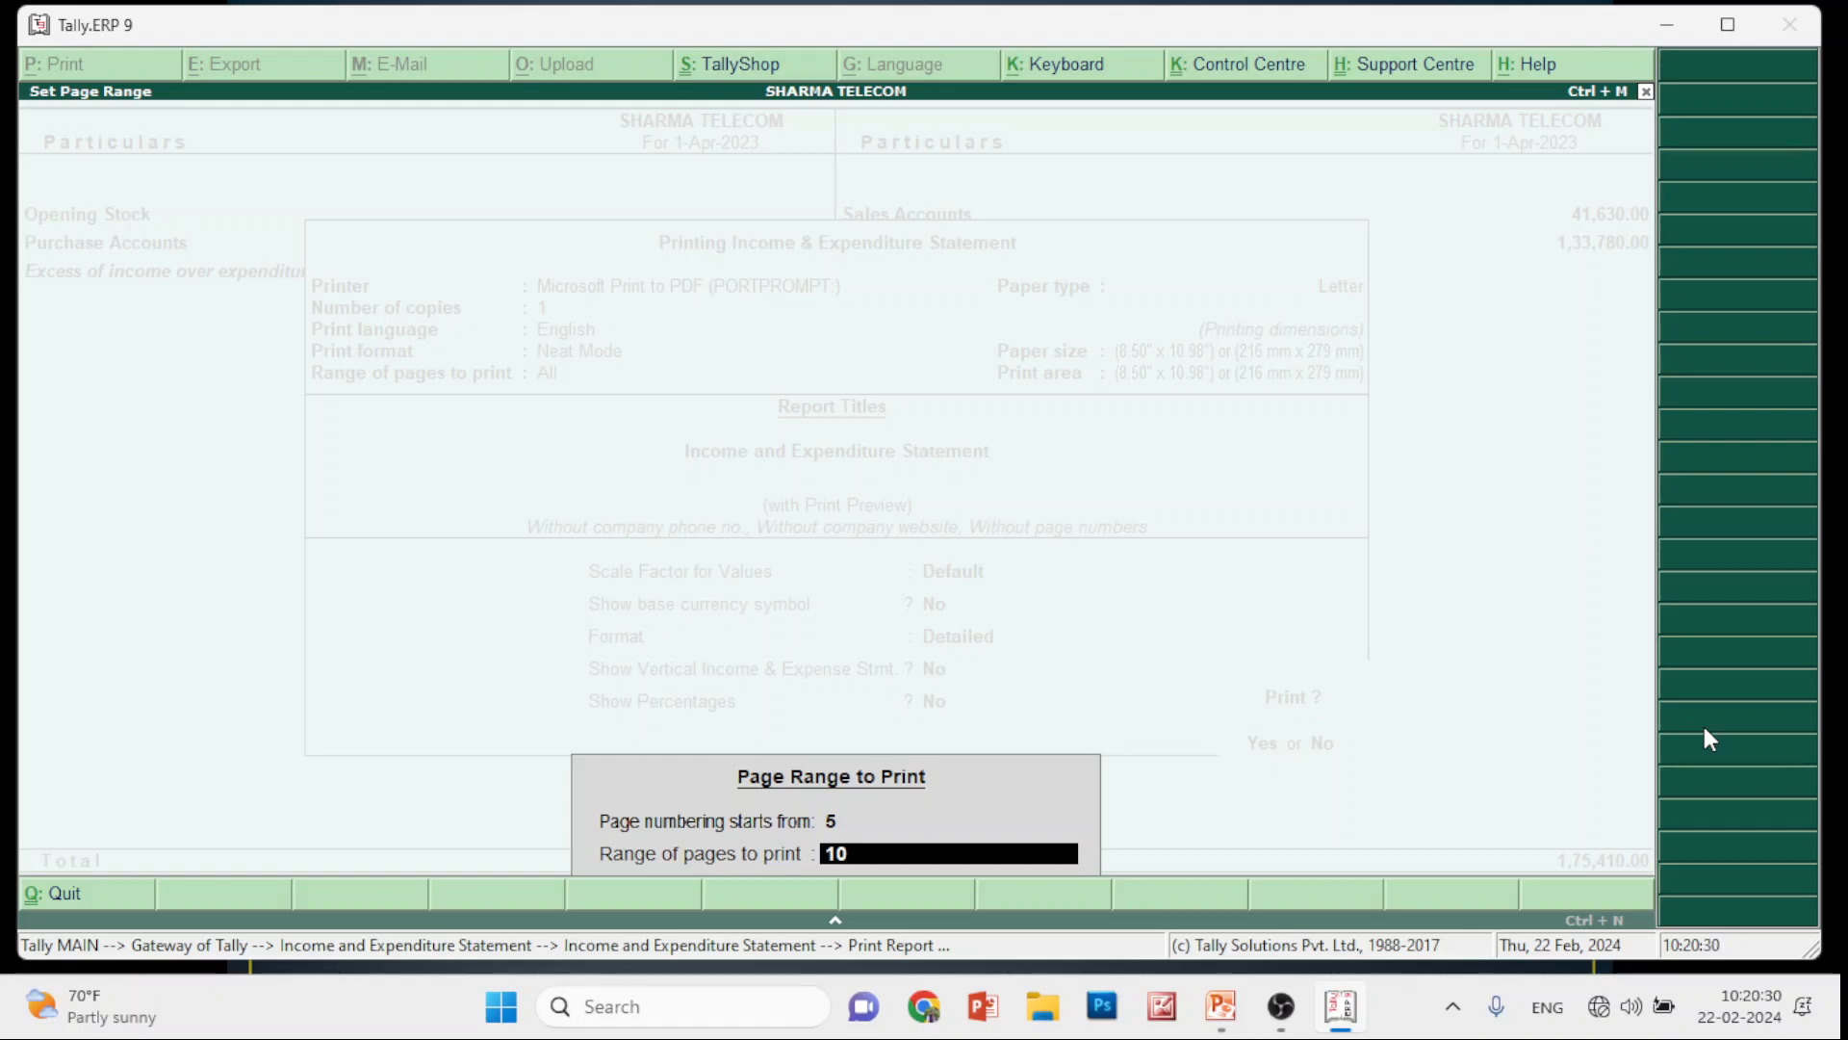
{"action": "key", "text": "Escape"}
{"action": "key", "text": "Escape"}
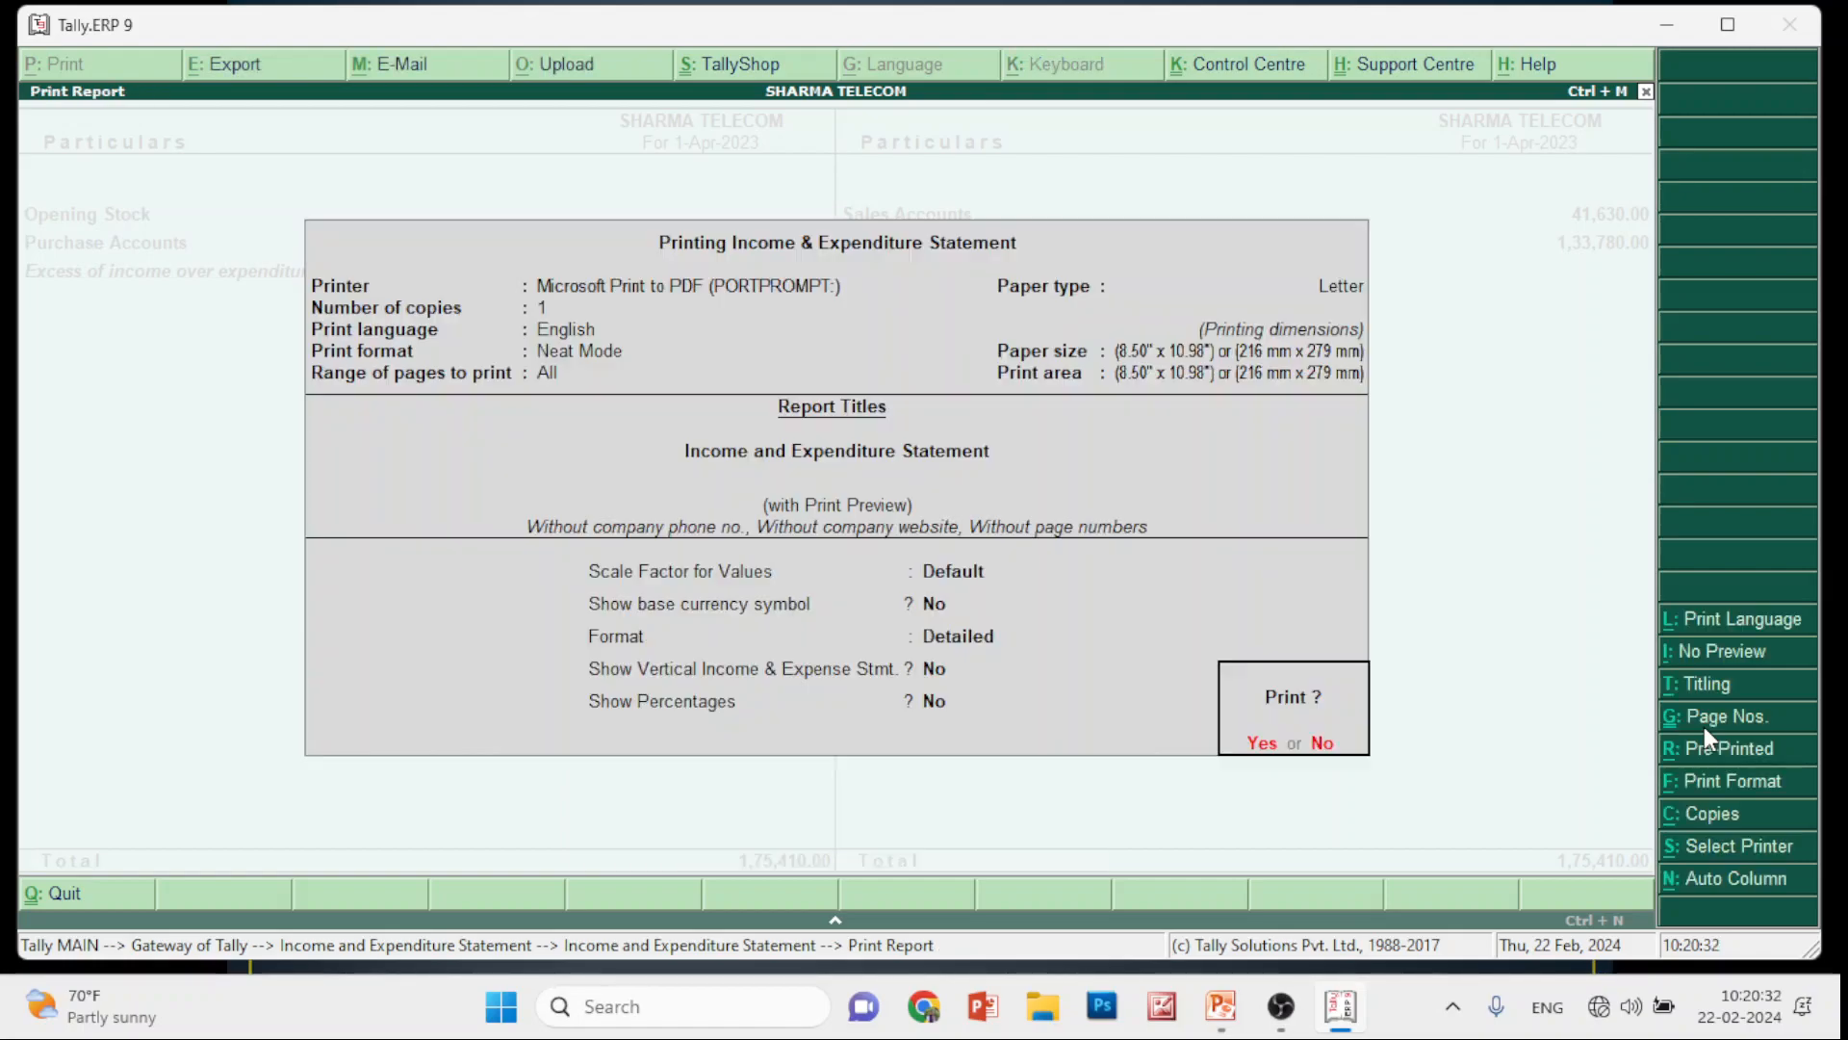
{"action": "key", "text": "Escape"}
{"action": "key", "text": "Escape"}
{"action": "key", "text": "Escape"}
{"action": "key", "text": "Escape"}
{"action": "key", "text": "Escape"}
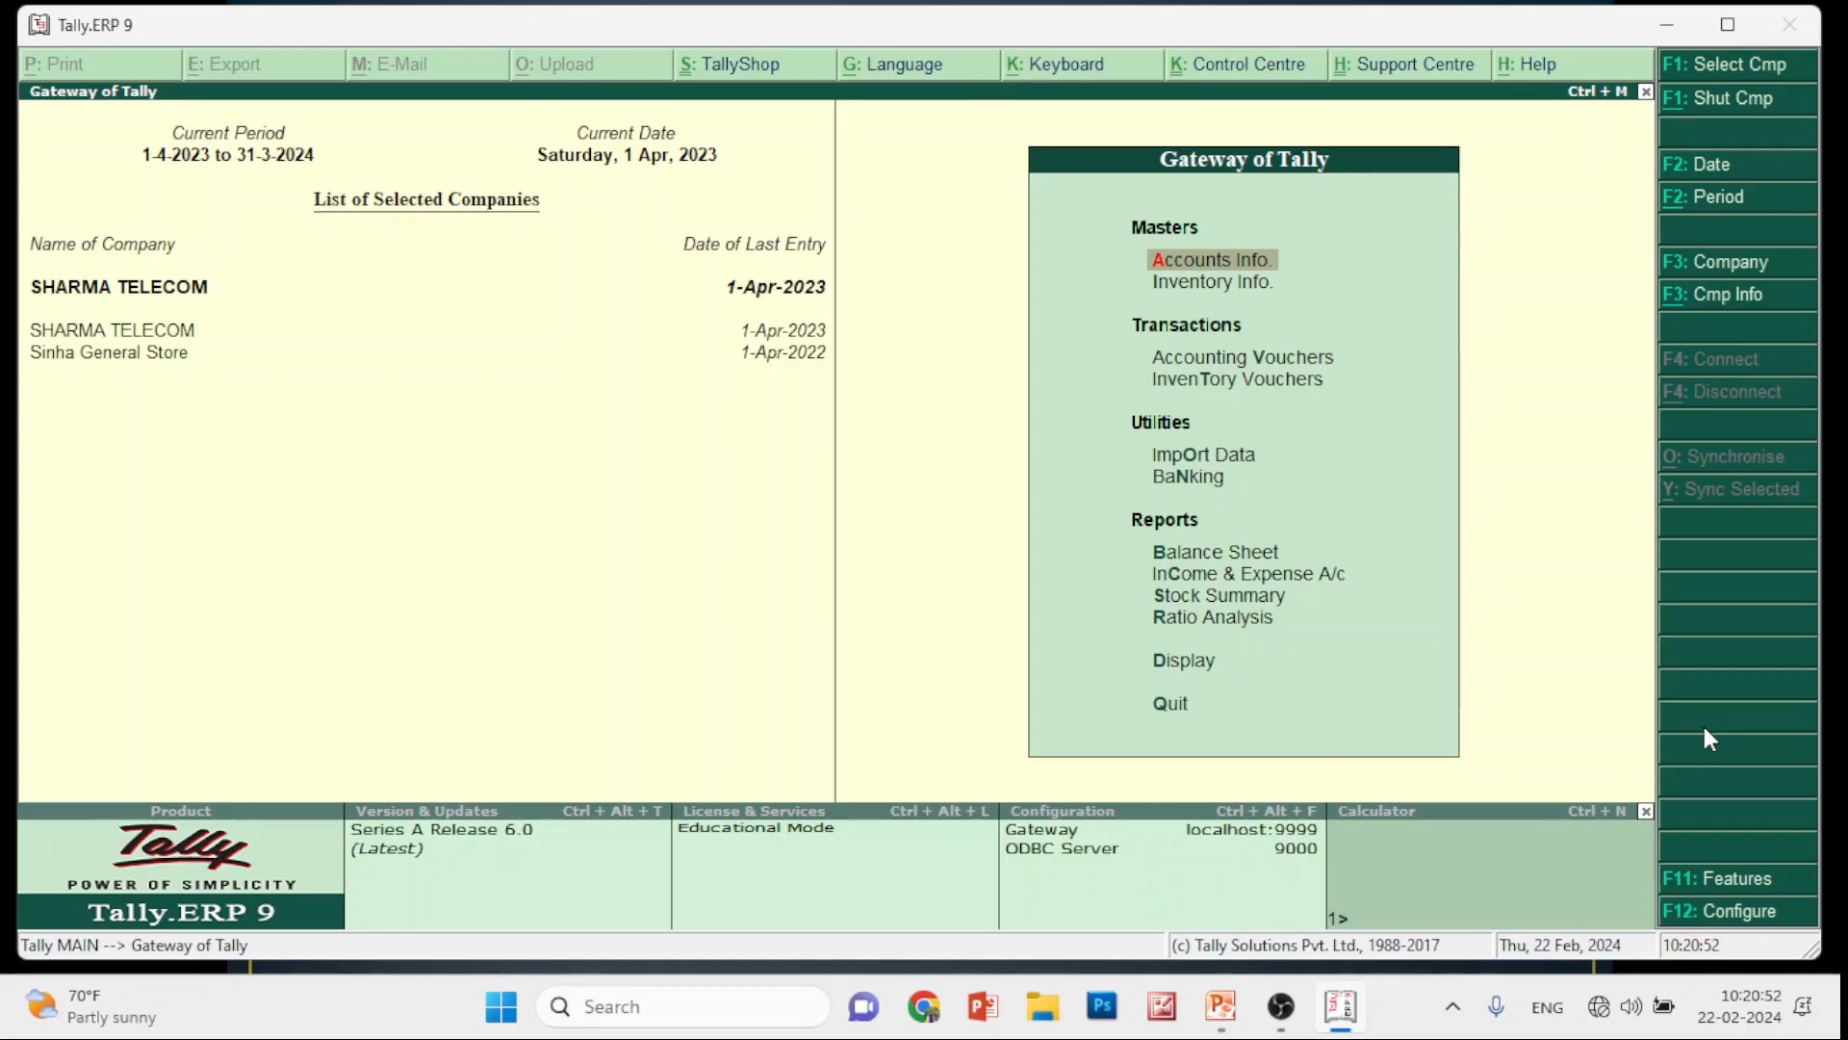
Go to Display > Account Books > Sales Register and open the April sales vouchers
{"action": "key", "text": "Down"}
{"action": "key", "text": "Down"}
{"action": "key", "text": "Down"}
{"action": "key", "text": "Down"}
{"action": "key", "text": "Down"}
{"action": "key", "text": "Down"}
{"action": "key", "text": "Down"}
{"action": "key", "text": "Down"}
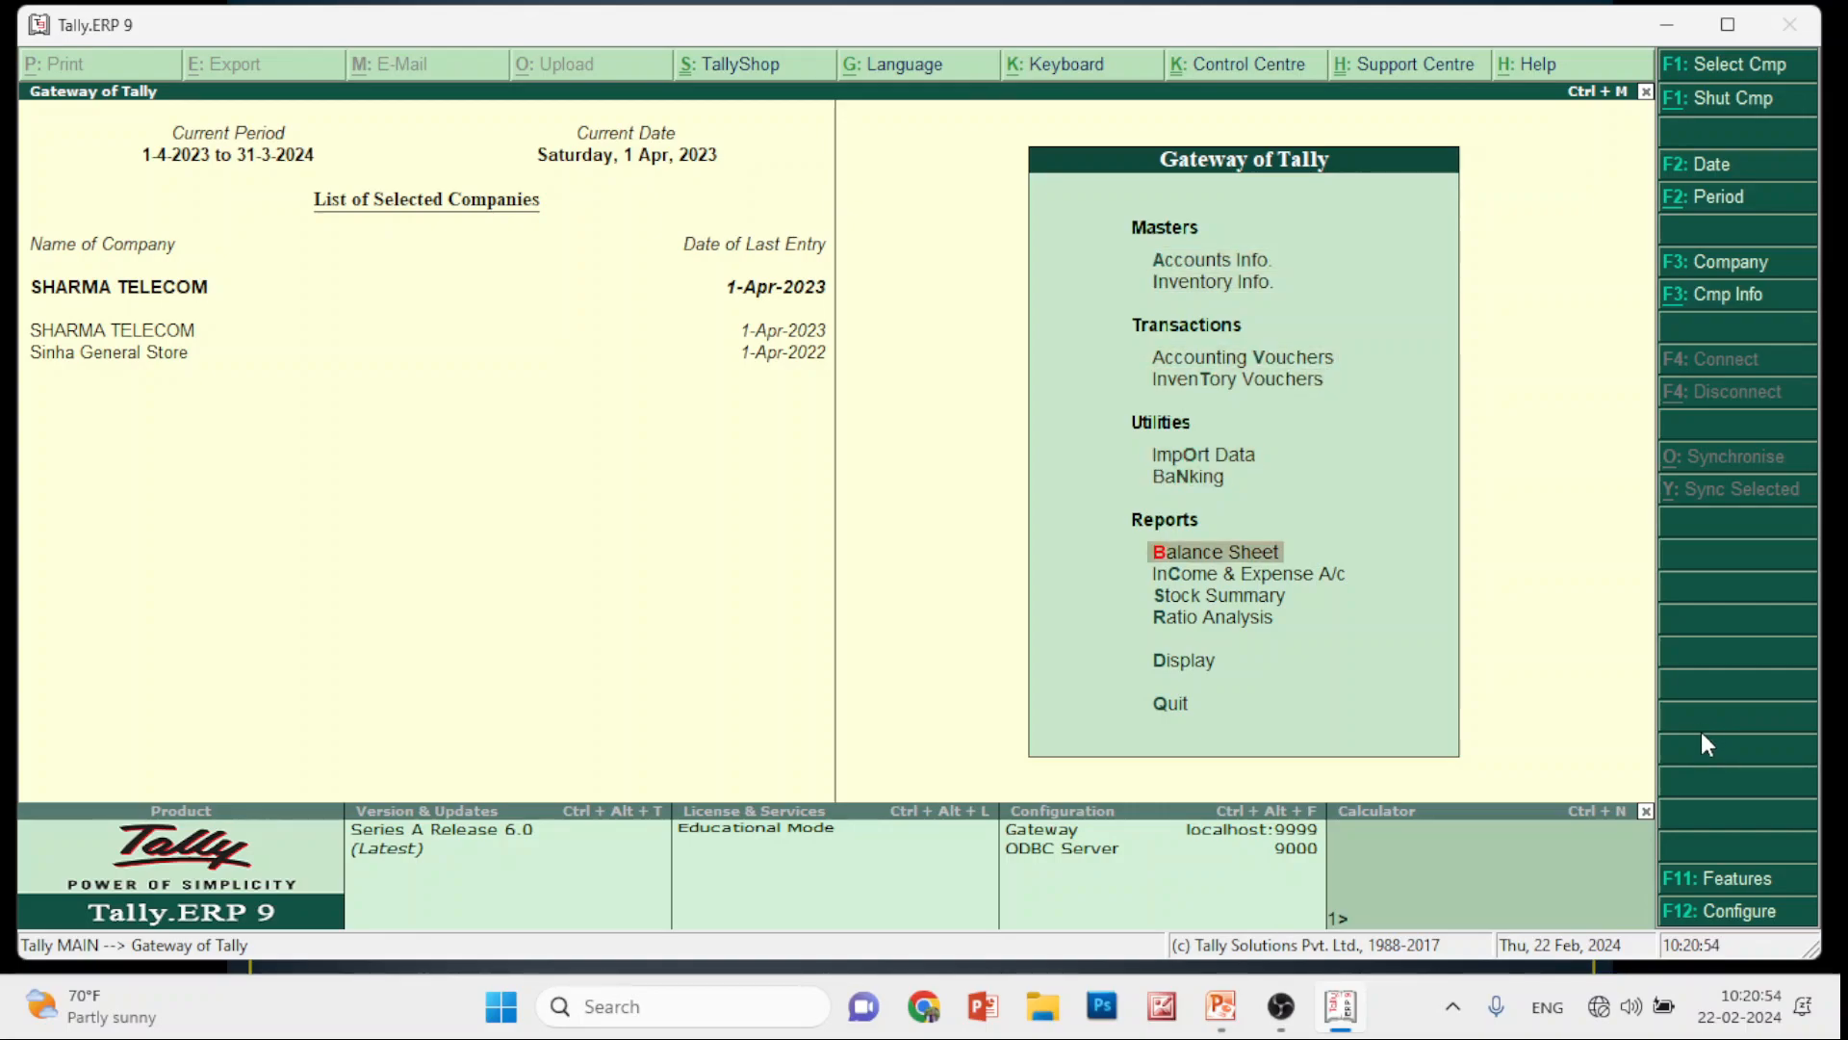
{"action": "key", "text": "Down"}
{"action": "key", "text": "Down"}
{"action": "key", "text": "Return"}
{"action": "key", "text": "Down"}
{"action": "key", "text": "Down"}
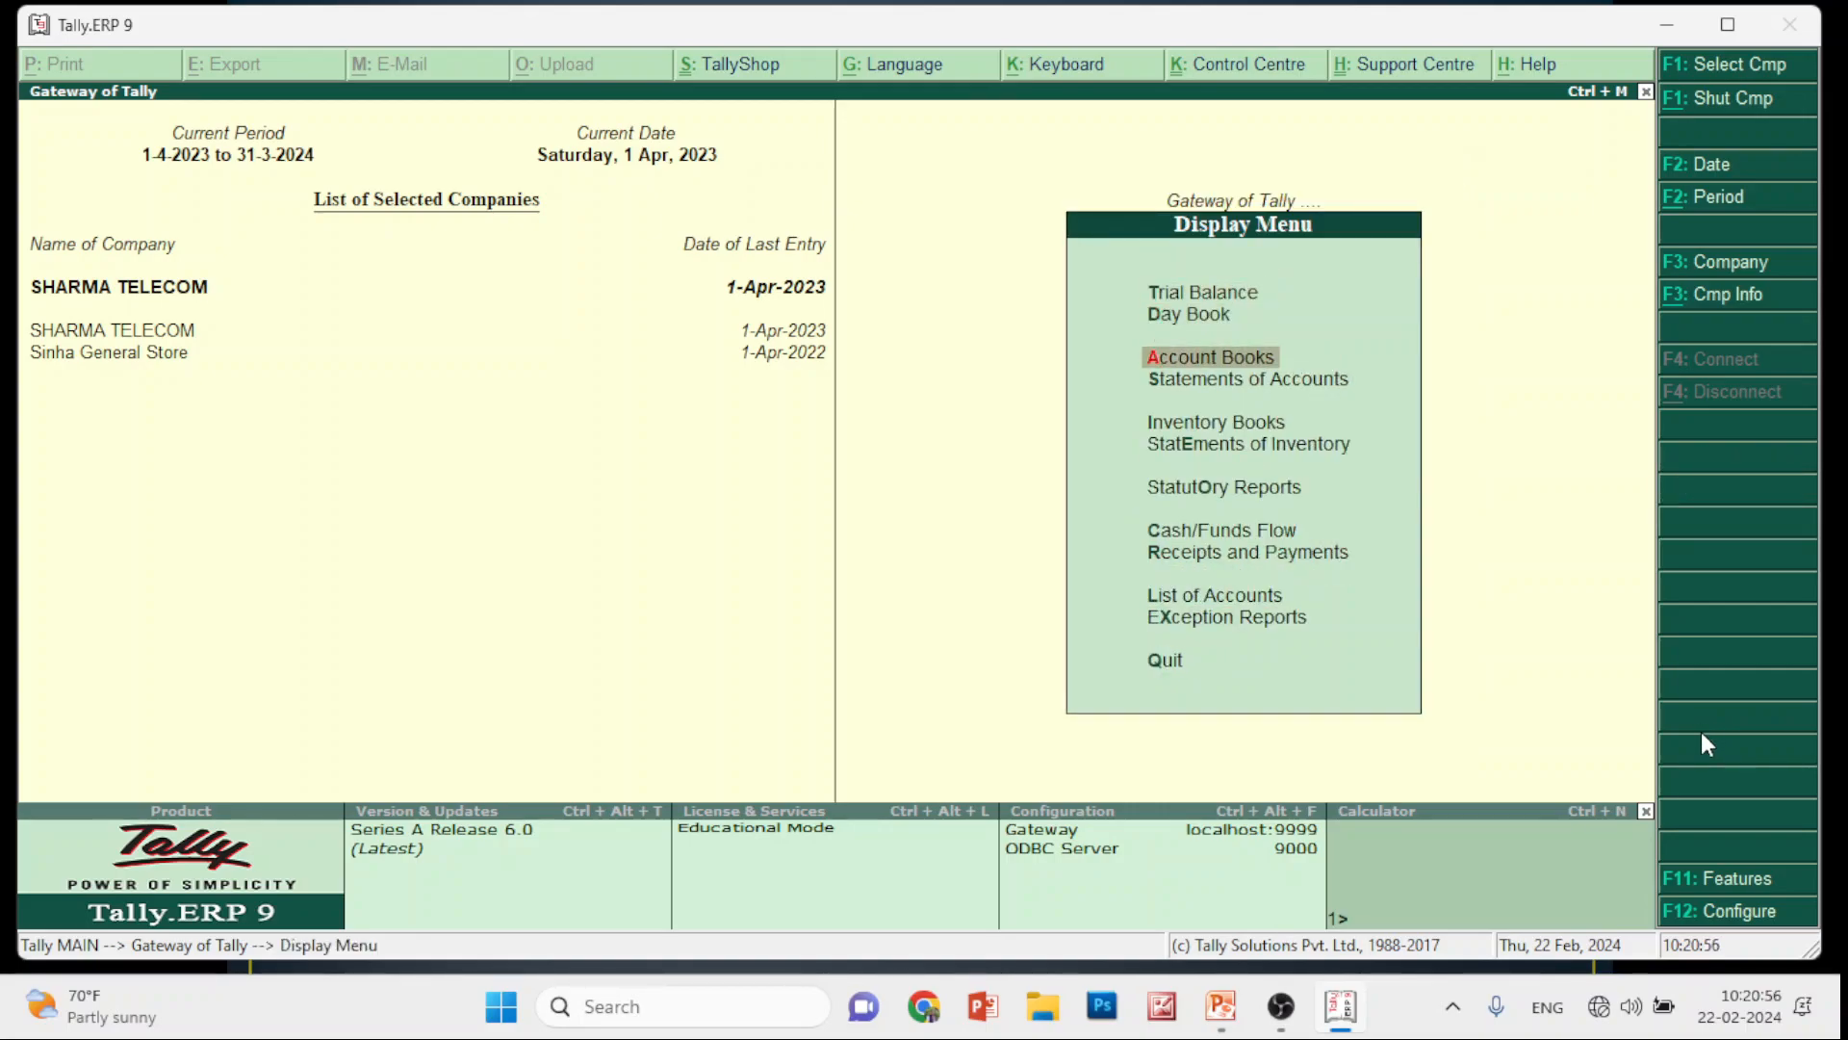
{"action": "key", "text": "Return"}
{"action": "key", "text": "Down"}
{"action": "key", "text": "Down"}
{"action": "key", "text": "Down"}
{"action": "key", "text": "Down"}
{"action": "key", "text": "Return"}
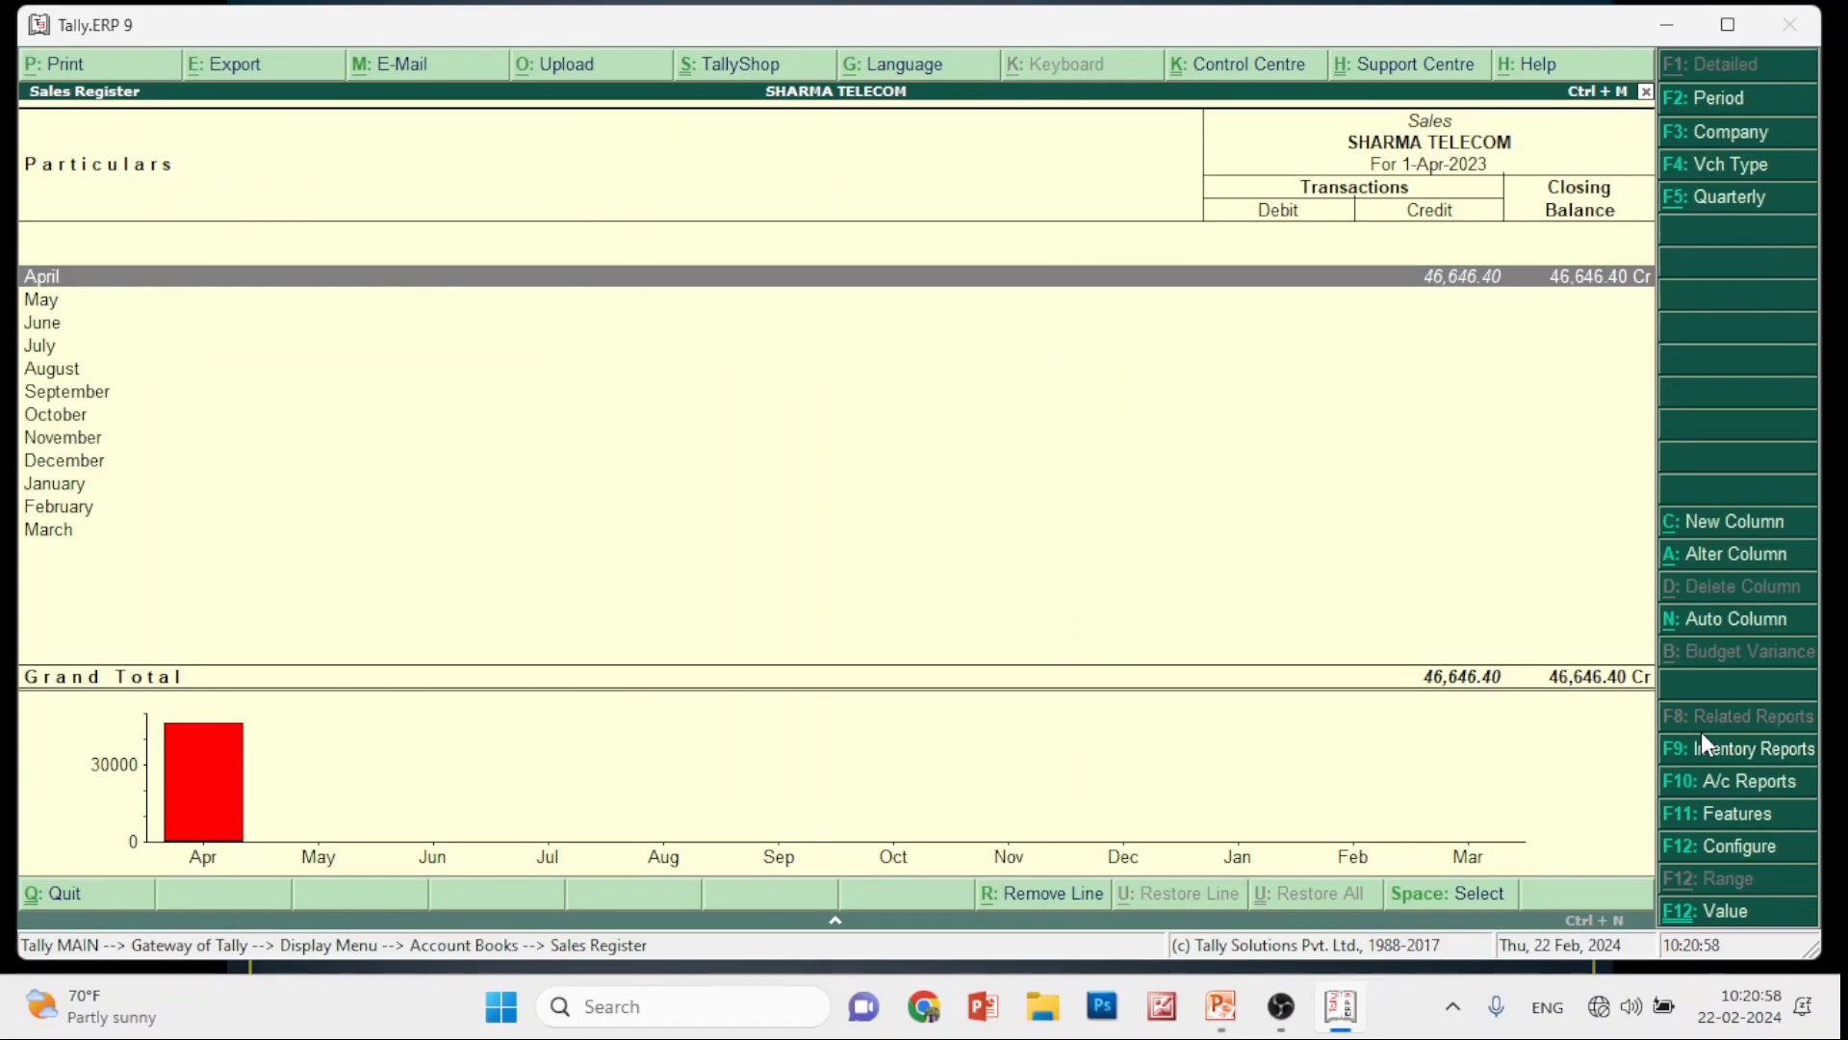
{"action": "key", "text": "Return"}
{"action": "key", "text": "Return"}
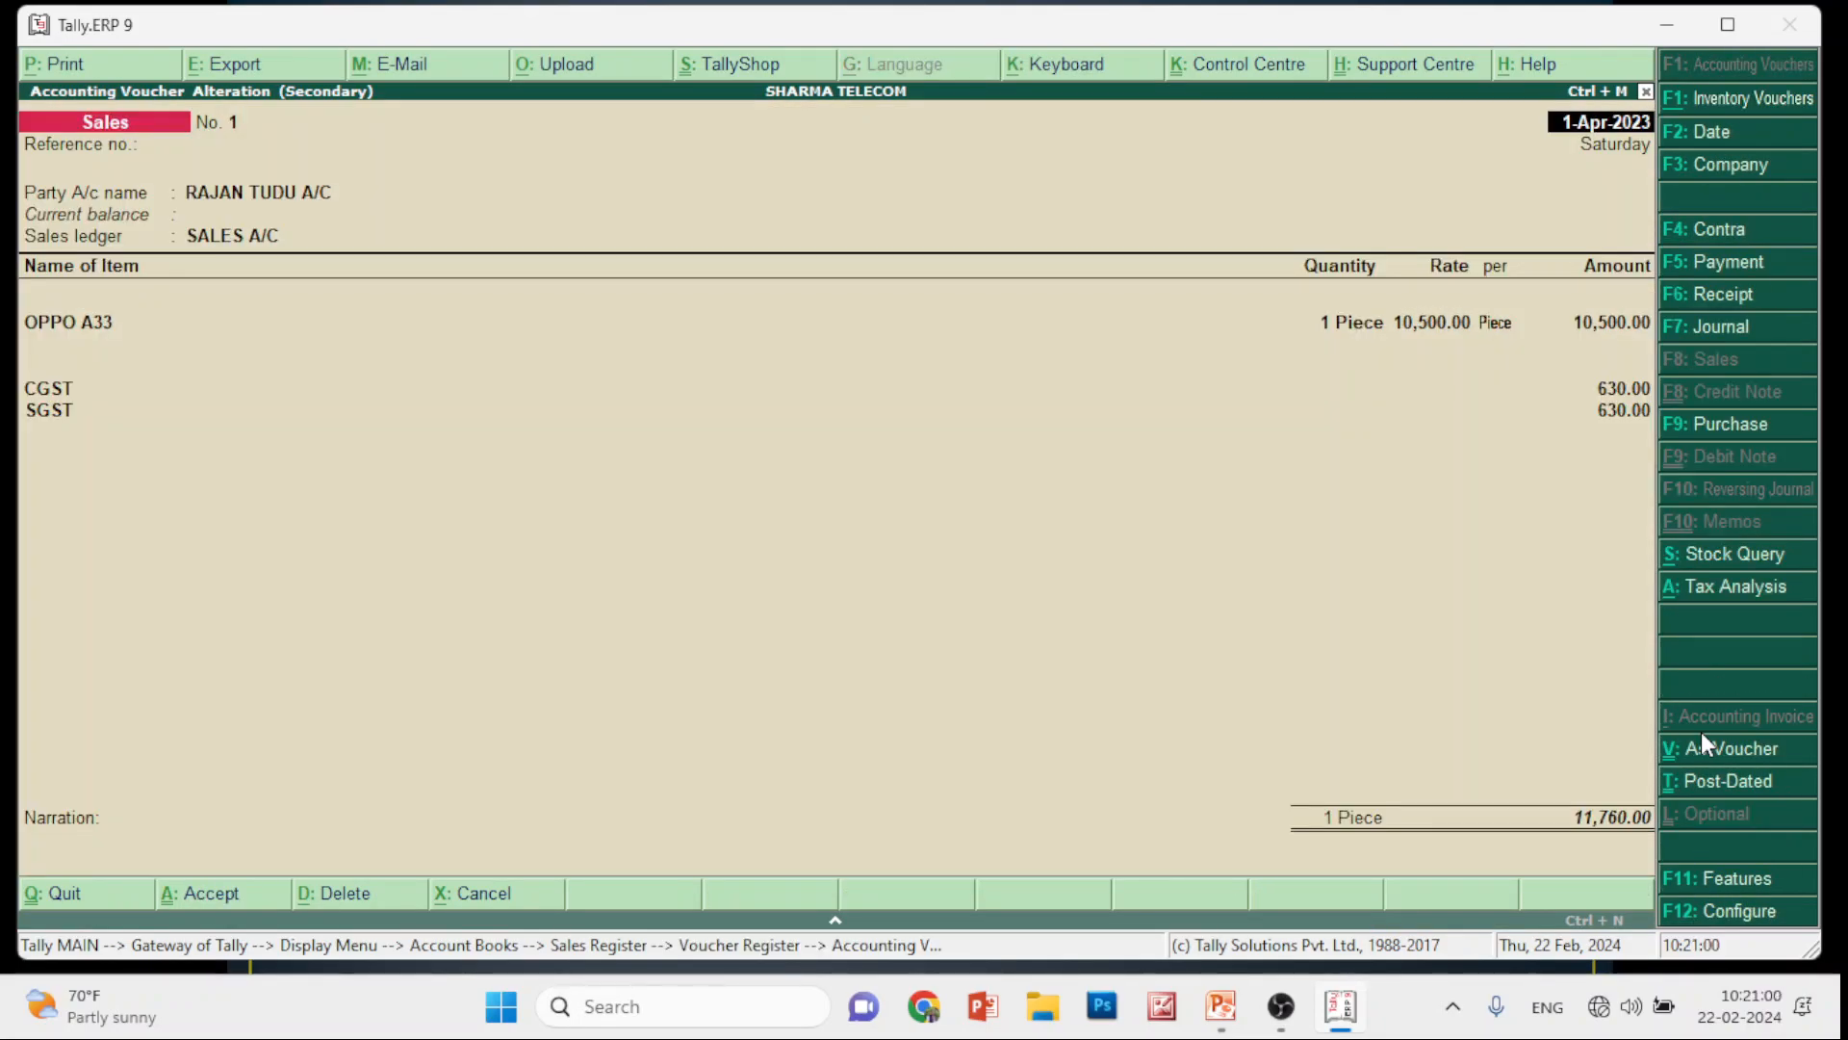
Set the Tax Invoice to print 3 copies of all copy types and open its full-page preview
{"action": "key", "text": "alt+p"}
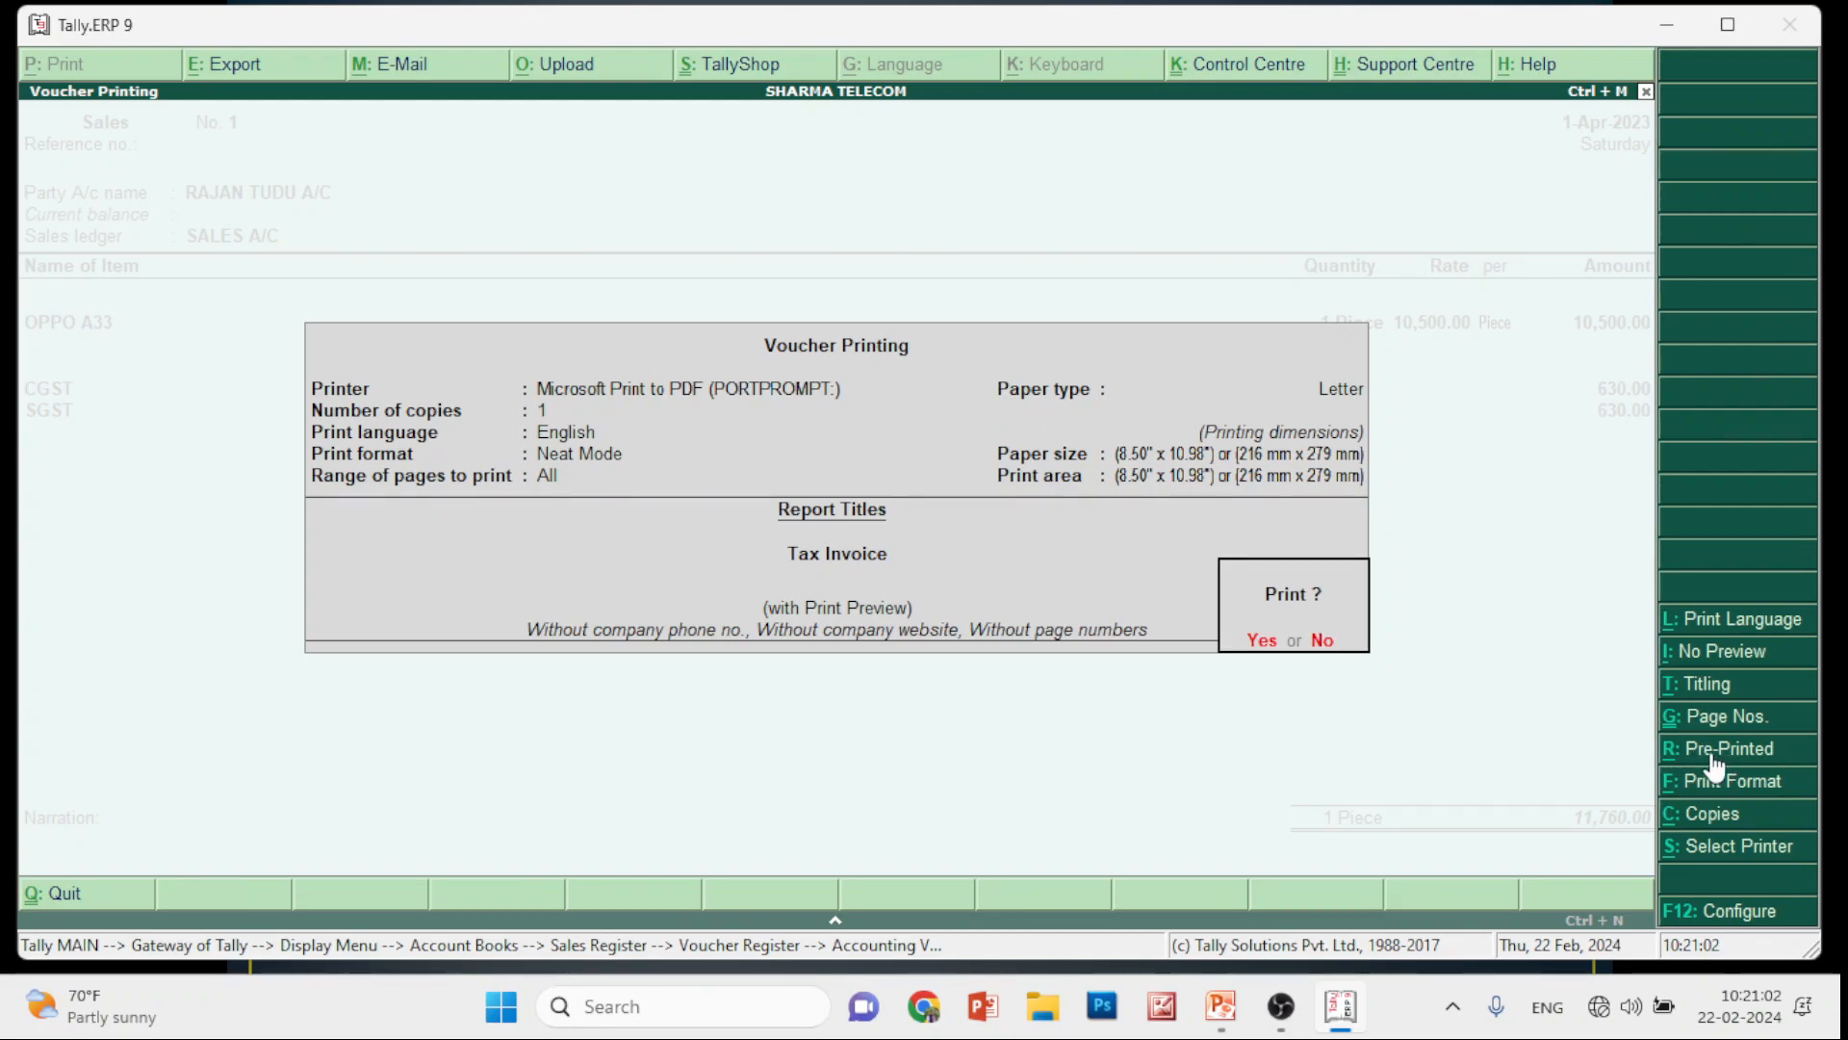
{"action": "left_click", "coordinate": [1680, 811]}
{"action": "type", "text": "2"}
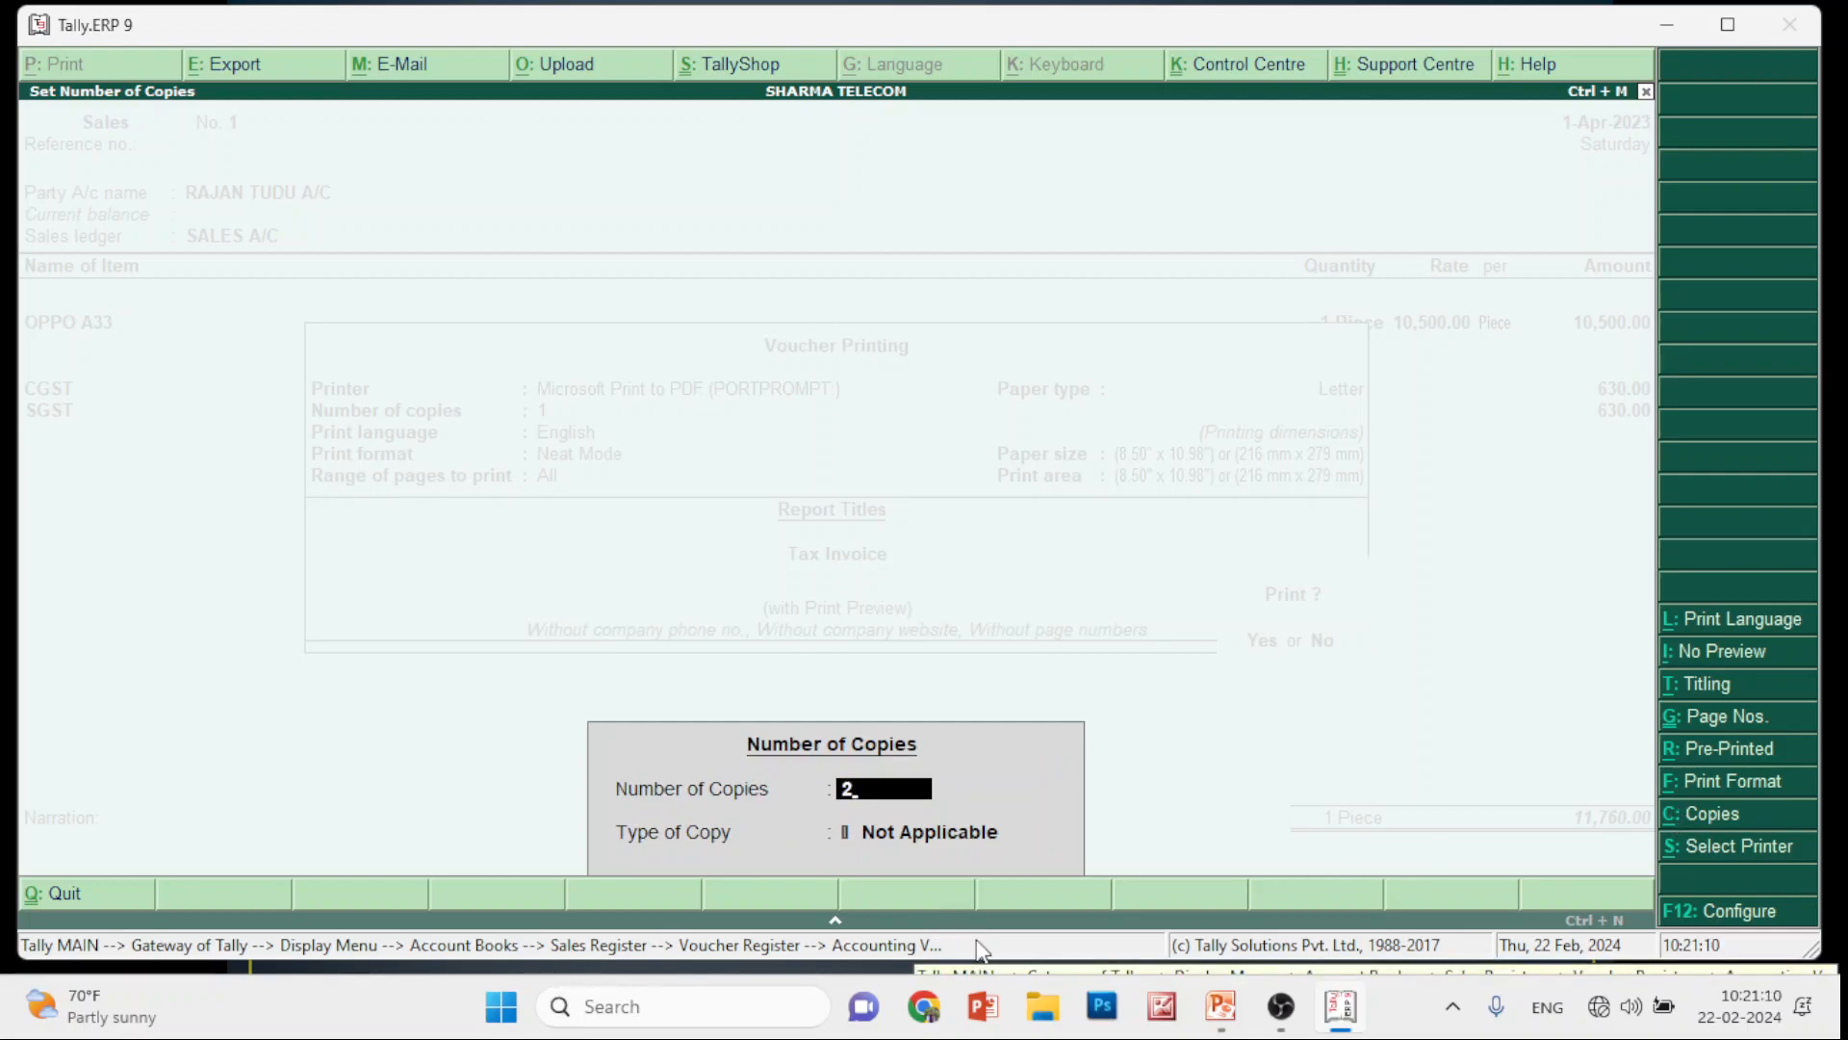
{"action": "key", "text": "BackSpace"}
{"action": "type", "text": "3"}
{"action": "key", "text": "Return"}
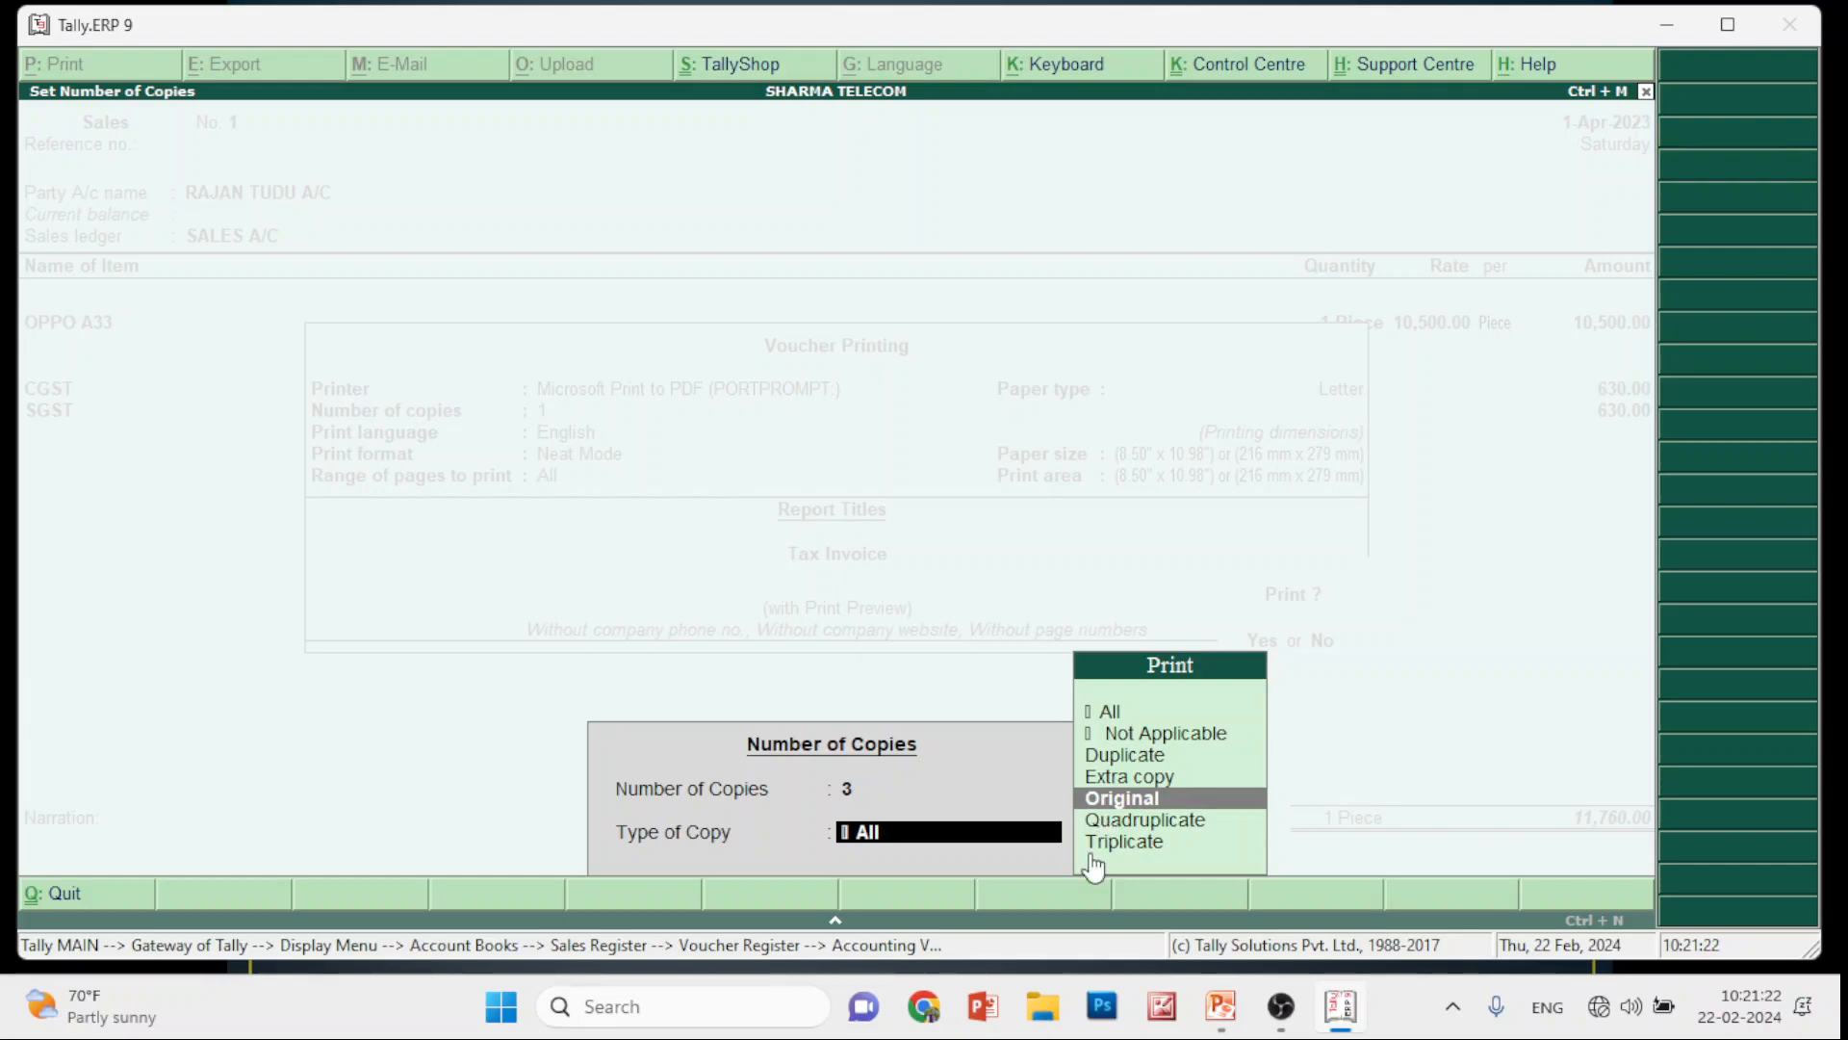
{"action": "key", "text": "Return"}
{"action": "key", "text": "Return"}
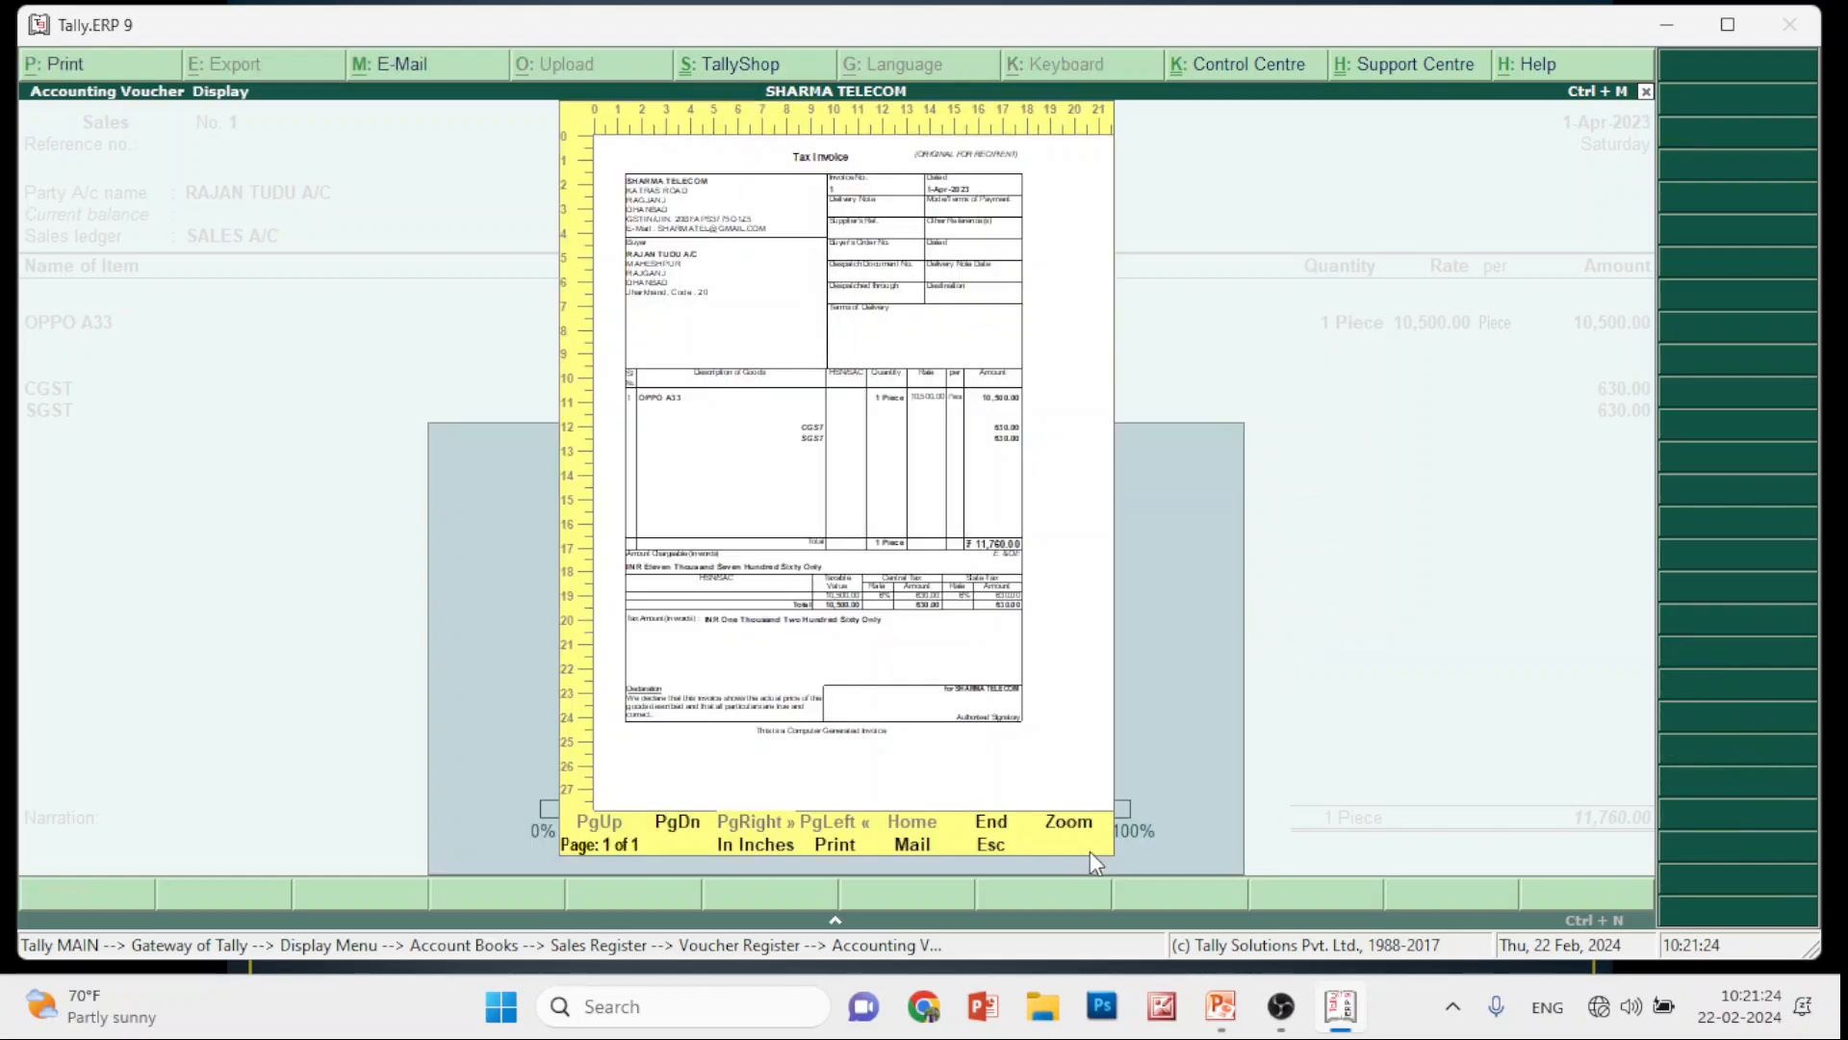
Zoom into the Tax Invoice preview, return to full page, then close the preview
{"action": "left_click", "coordinate": [1054, 826]}
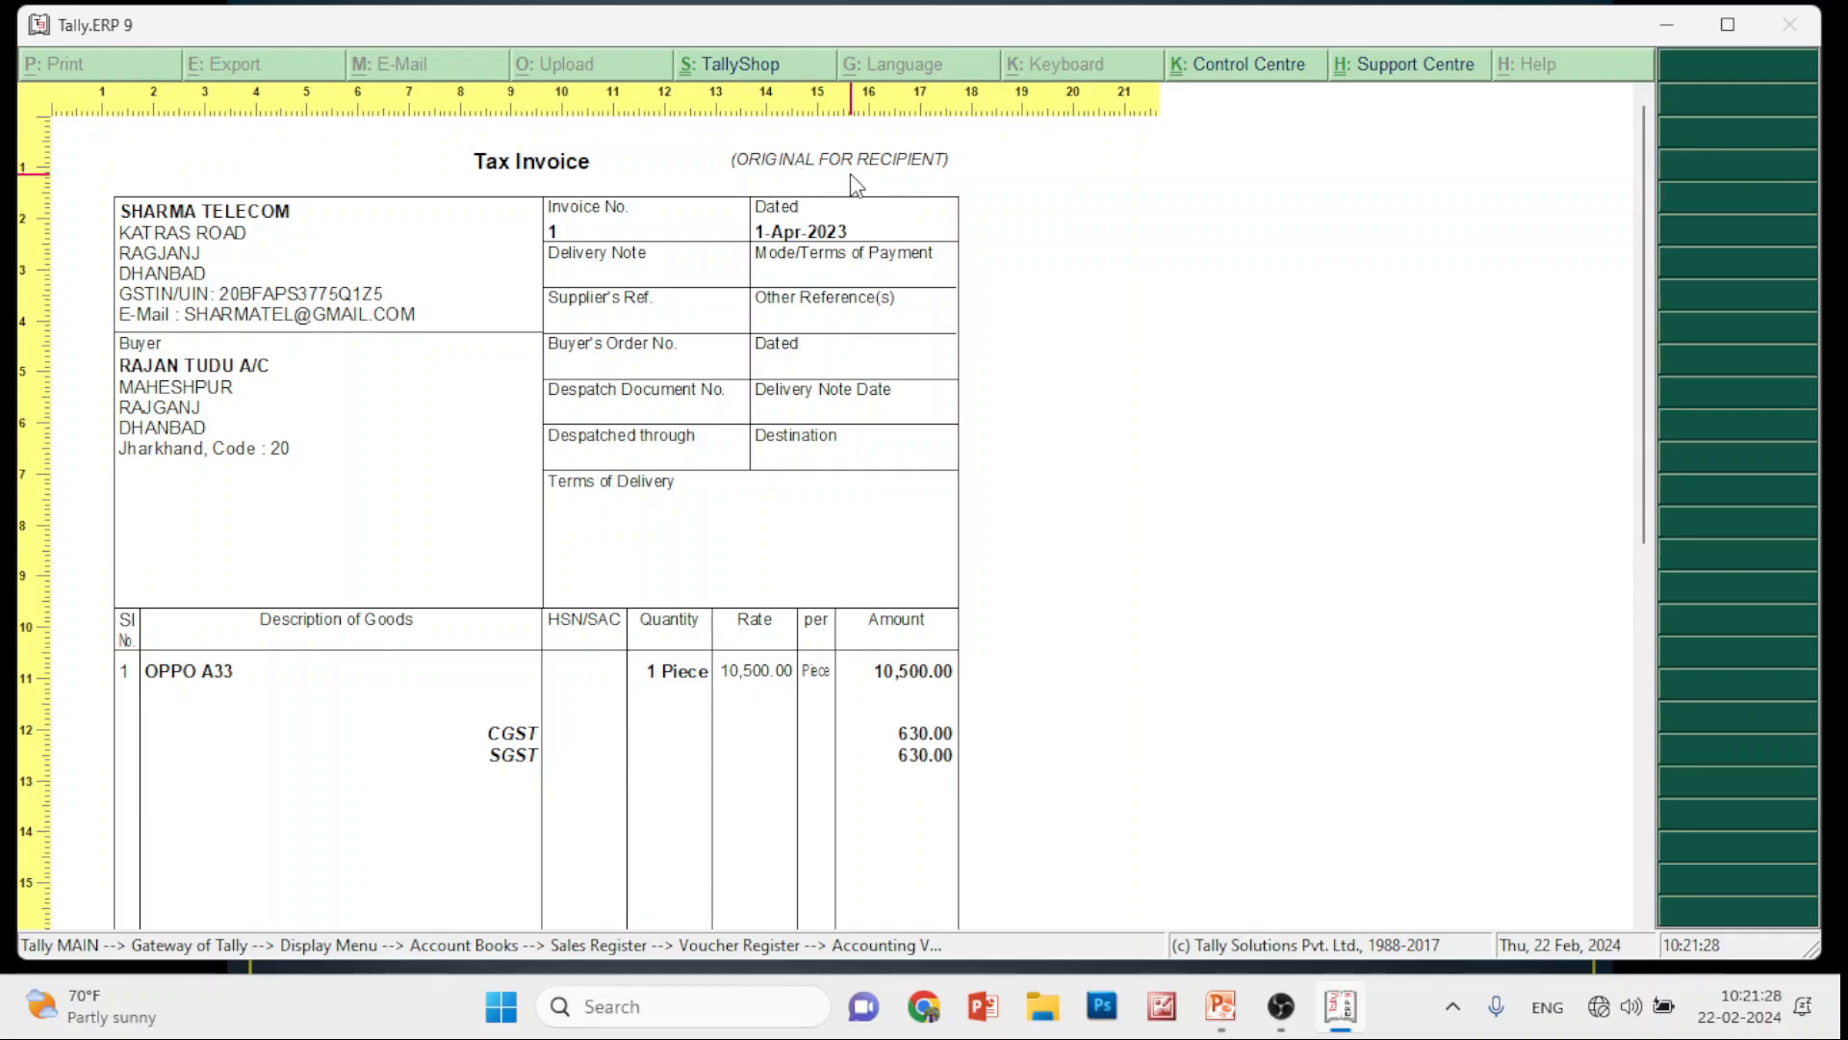
{"action": "key", "text": "Escape"}
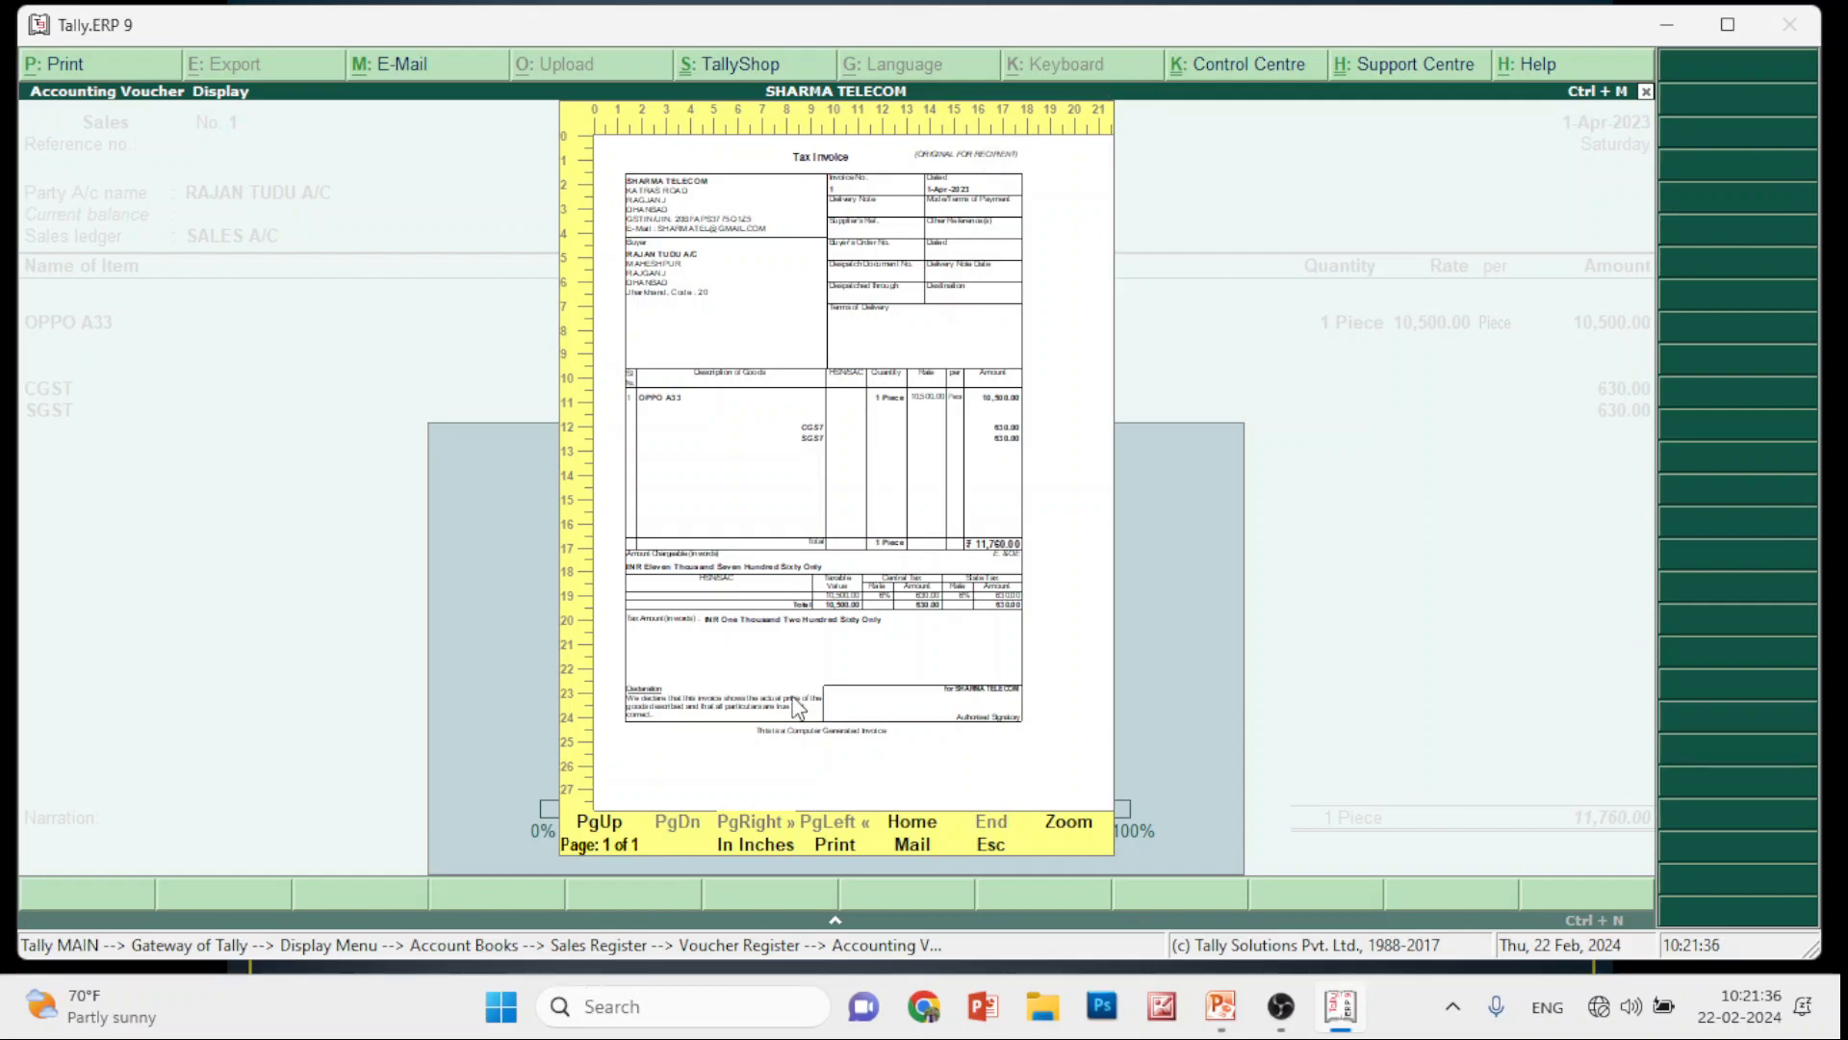
{"action": "key", "text": "Escape"}
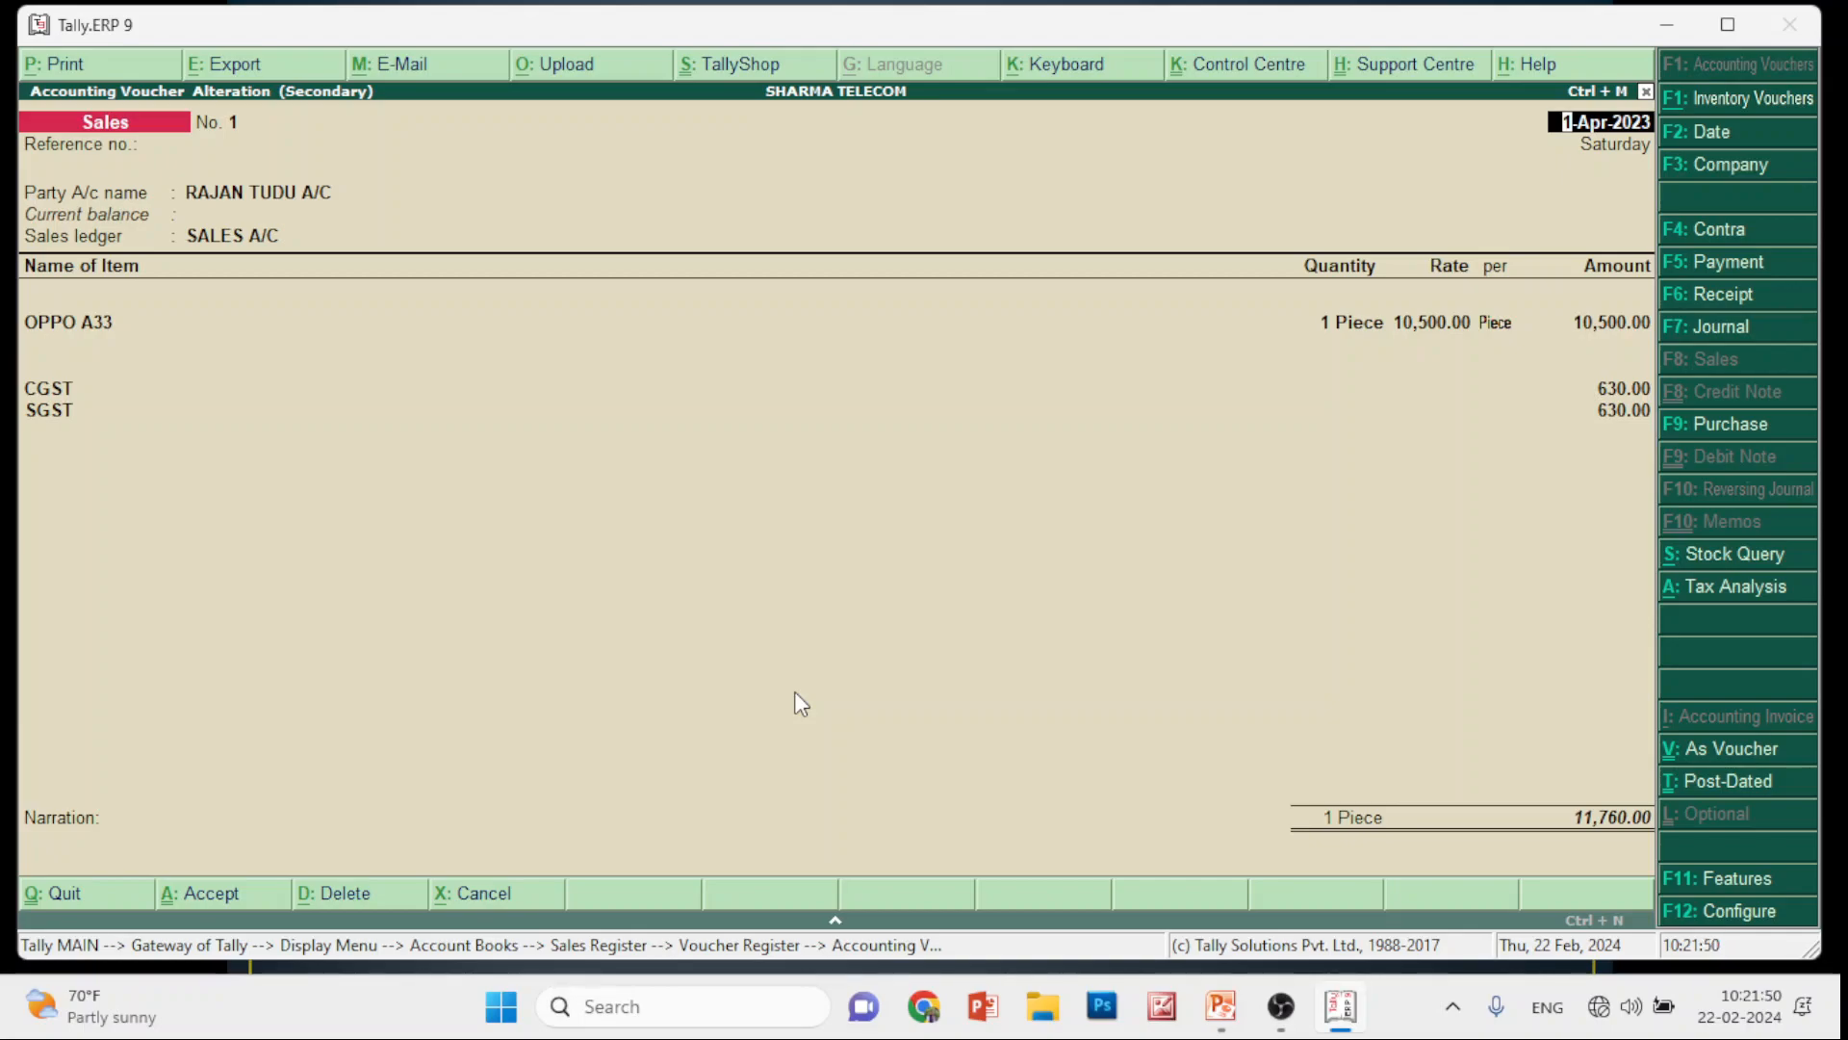
Stay on the sales voucher and change the print copies from 3 to 2
{"action": "key", "text": "Escape"}
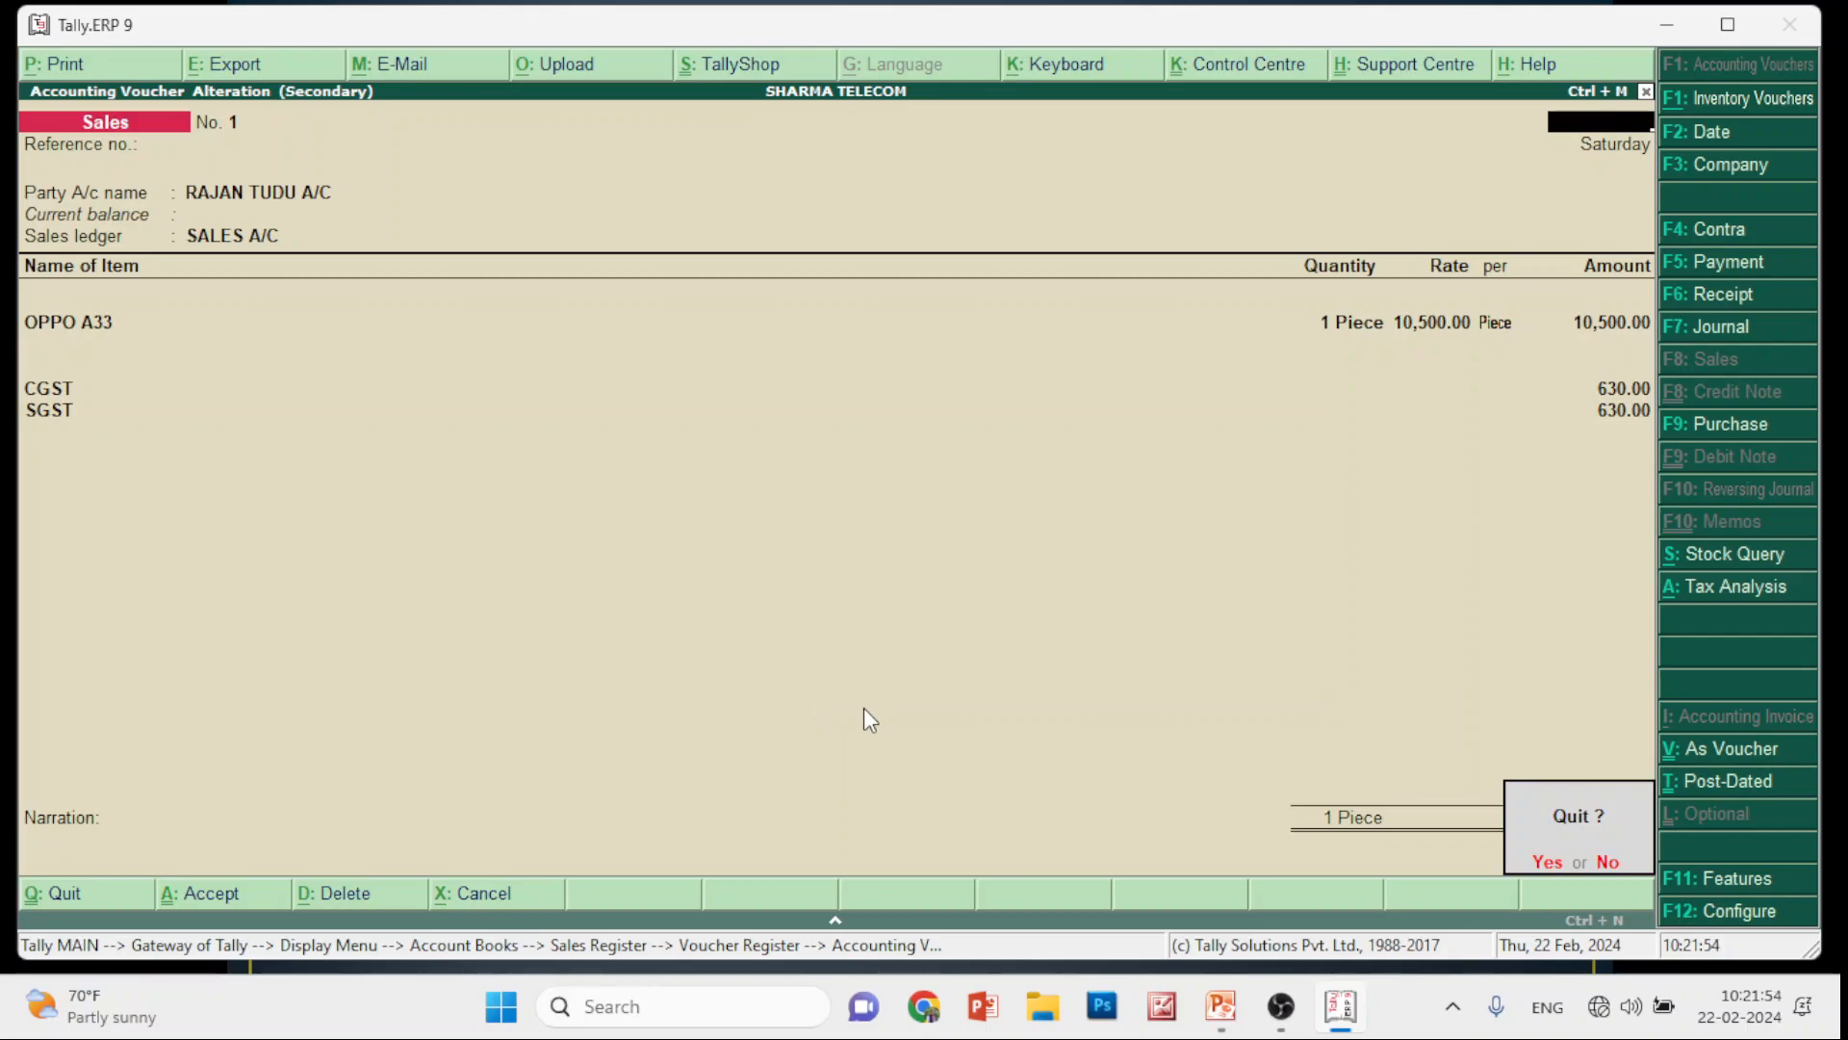
{"action": "key", "text": "n"}
{"action": "key", "text": "alt+p"}
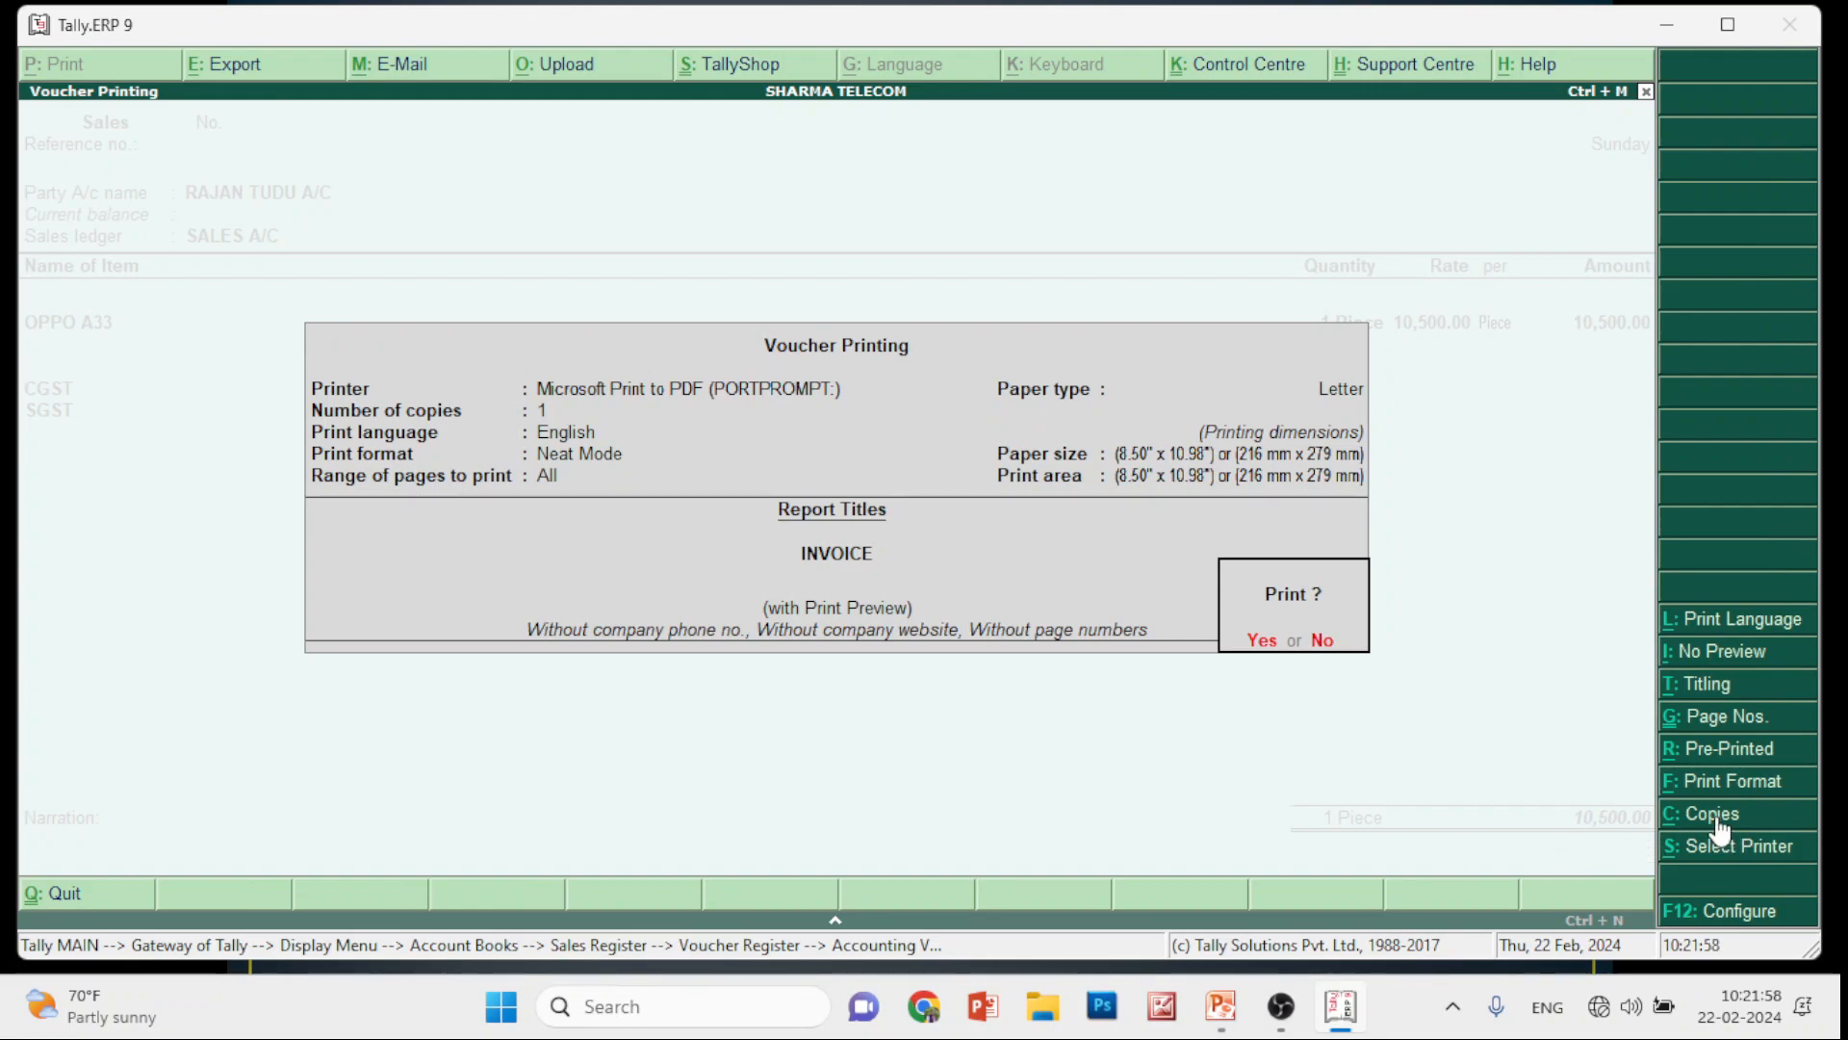
{"action": "left_click", "coordinate": [1718, 821]}
{"action": "type", "text": "3"}
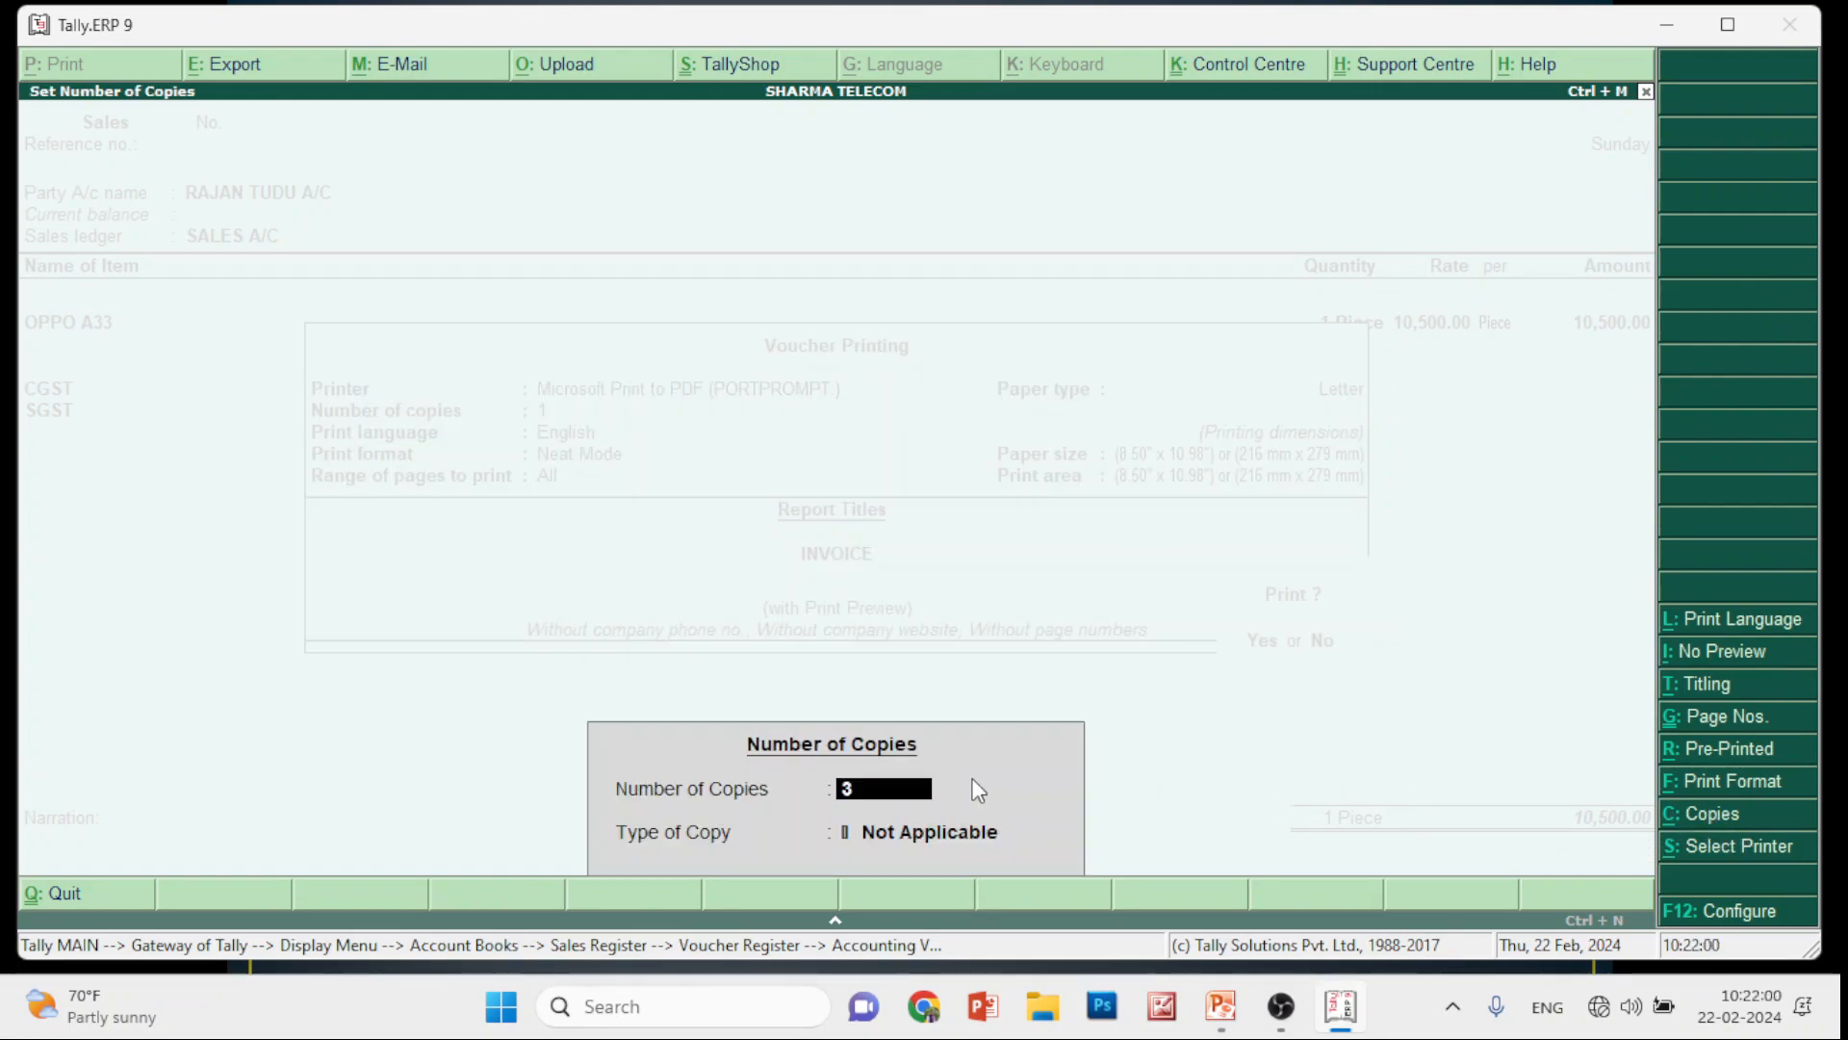
{"action": "key", "text": "BackSpace"}
{"action": "type", "text": "2"}
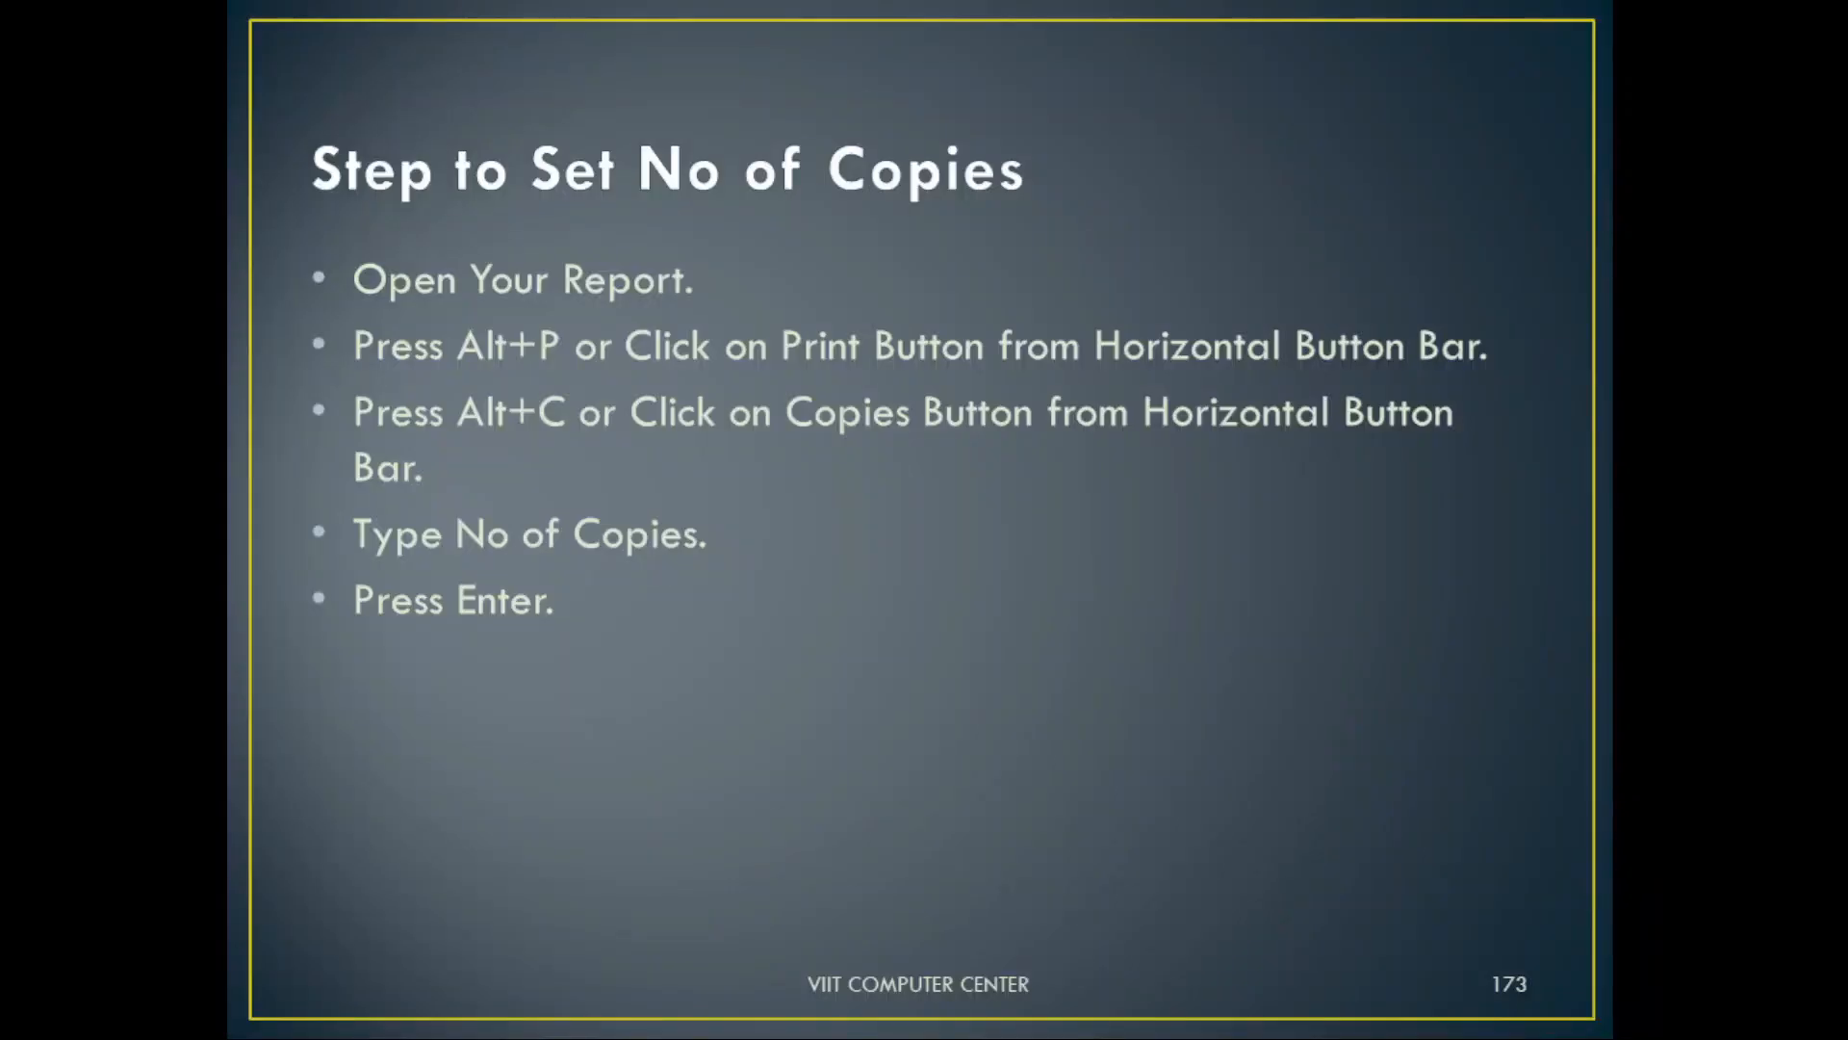
Advance the slideshow, cancel printing, and reopen the voucher print settings still at 1 copy
{"action": "key", "text": "Right"}
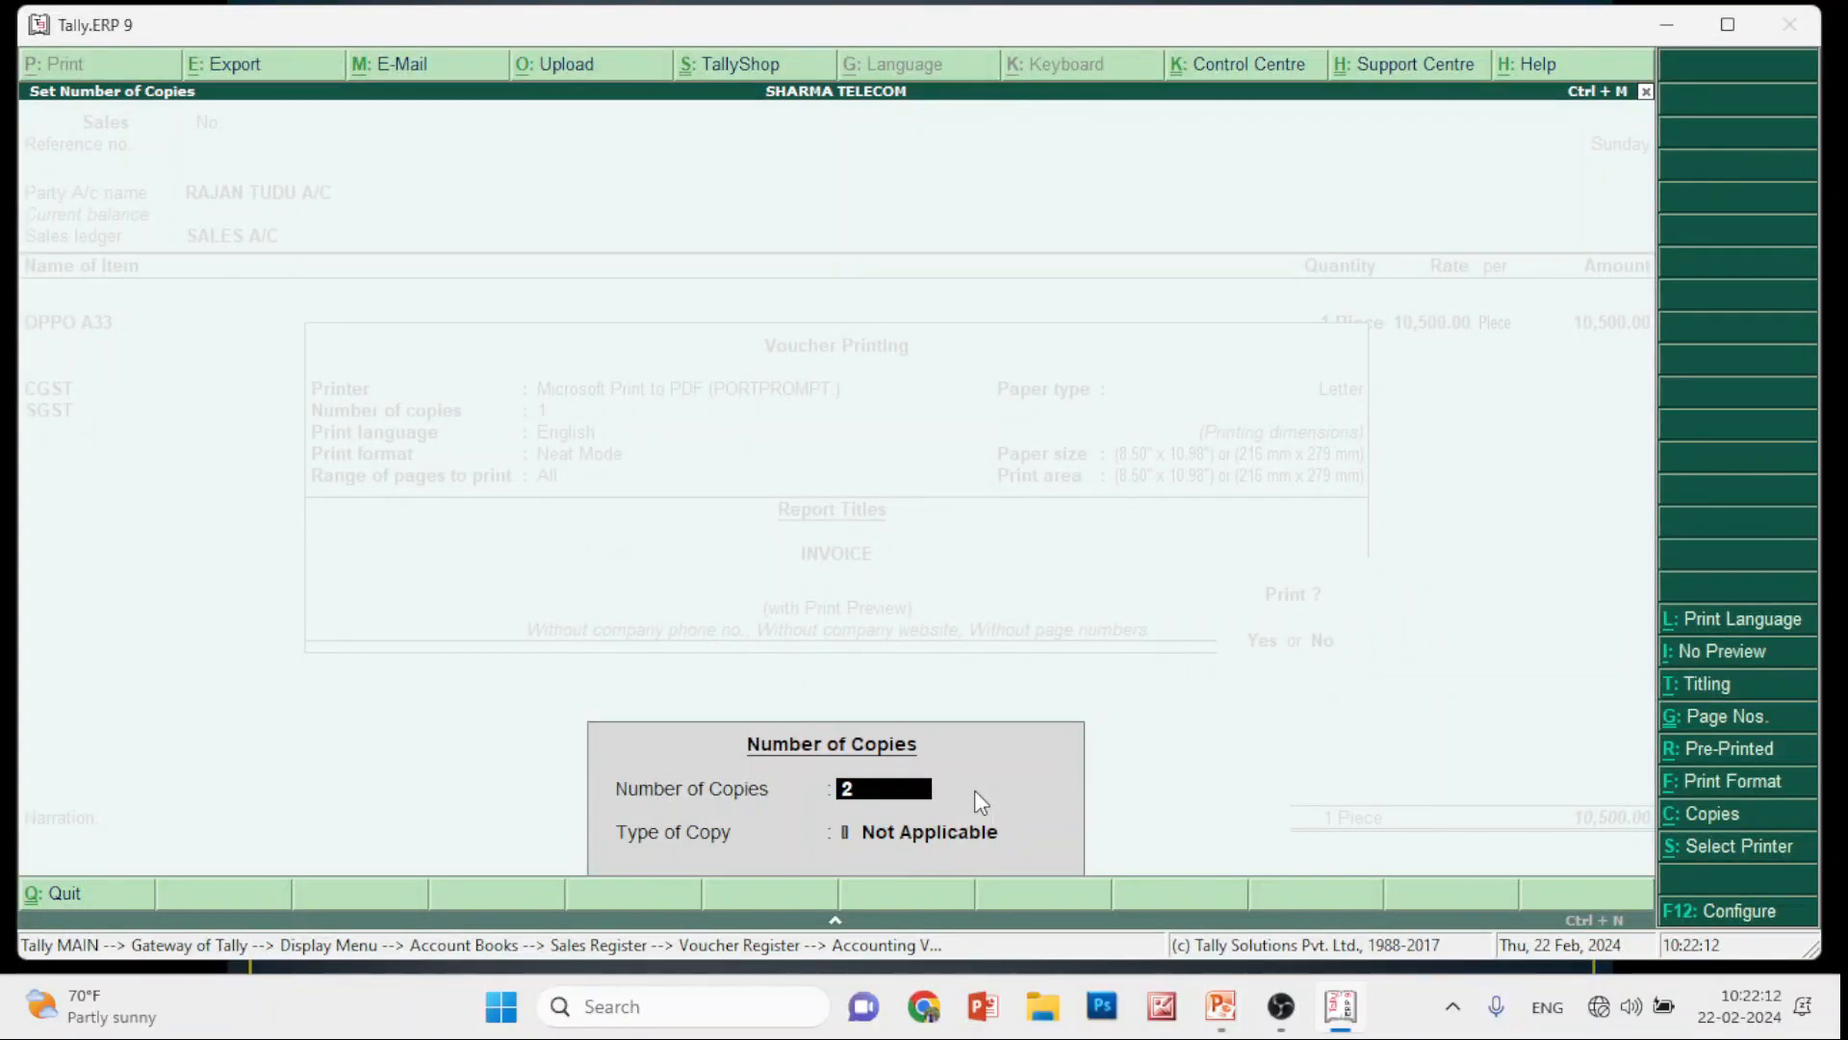
{"action": "key", "text": "Escape"}
{"action": "key", "text": "Escape"}
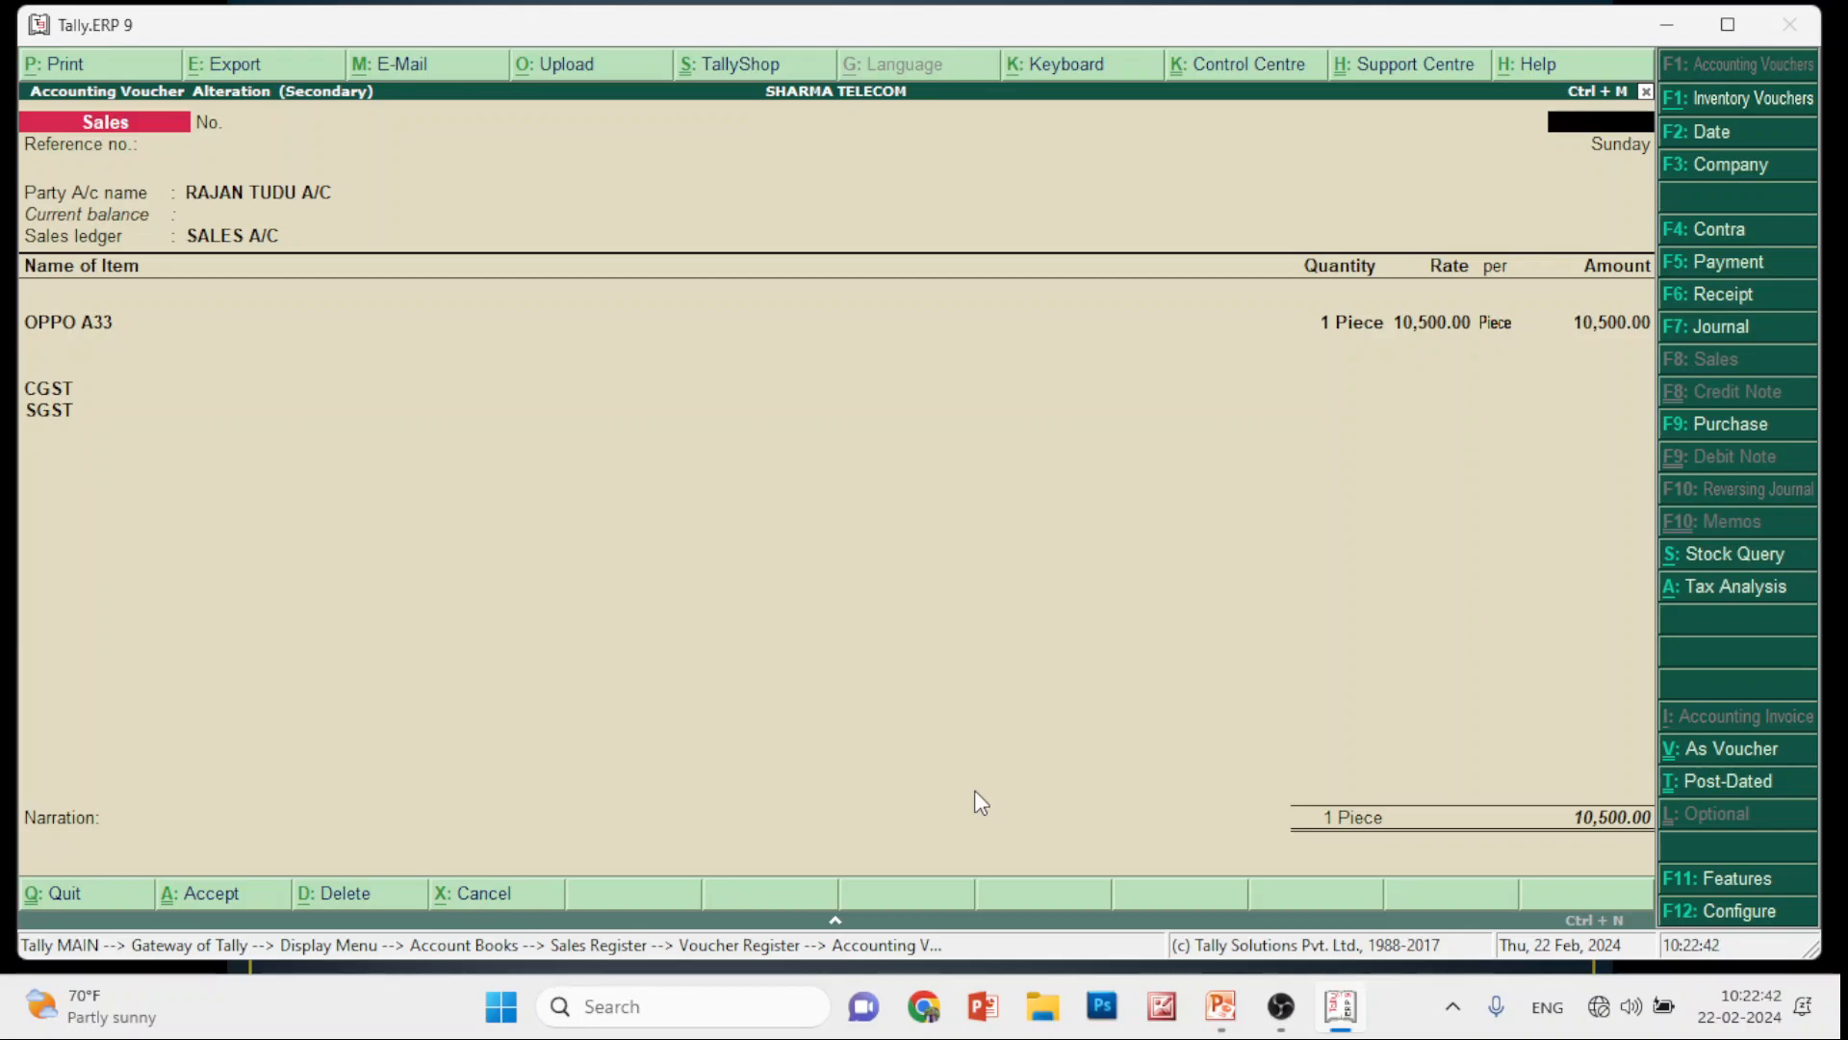
{"action": "key", "text": "alt+p"}
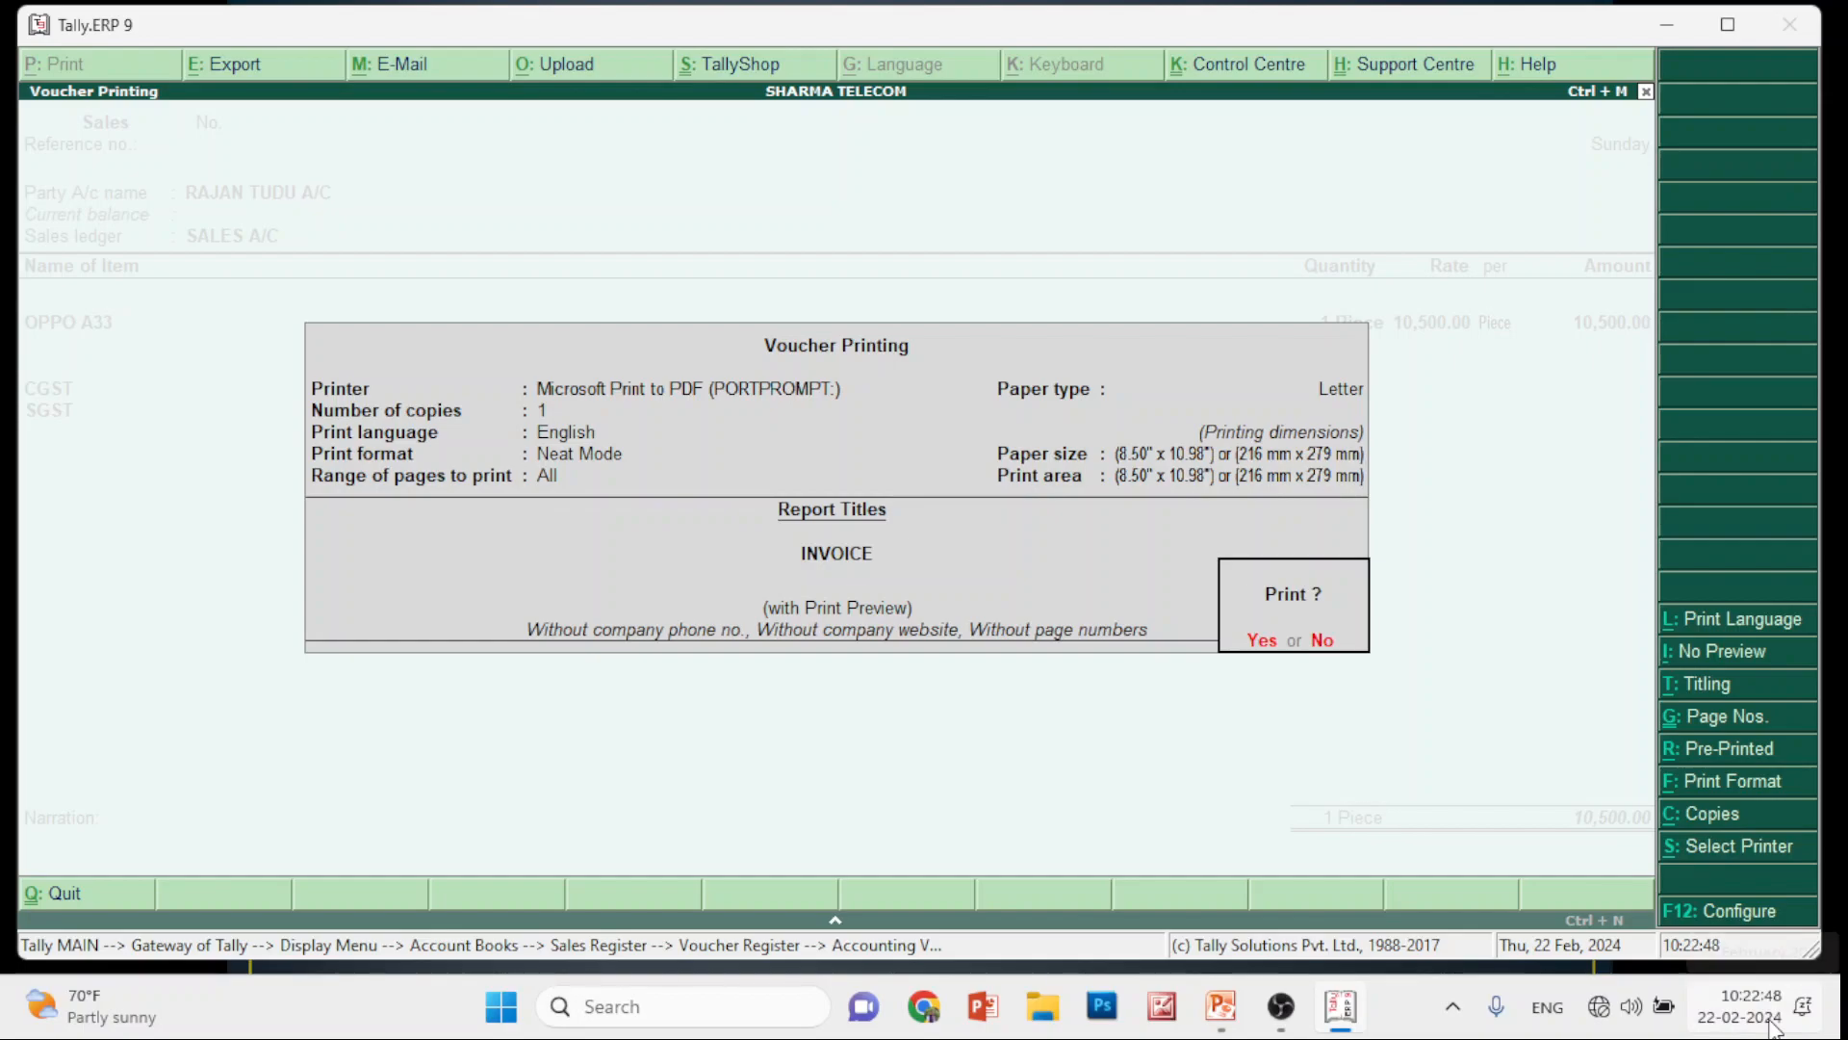
Select the EPSON L130 Series printer, review and close its properties, then advance the slideshow
{"action": "key", "text": "alt+s"}
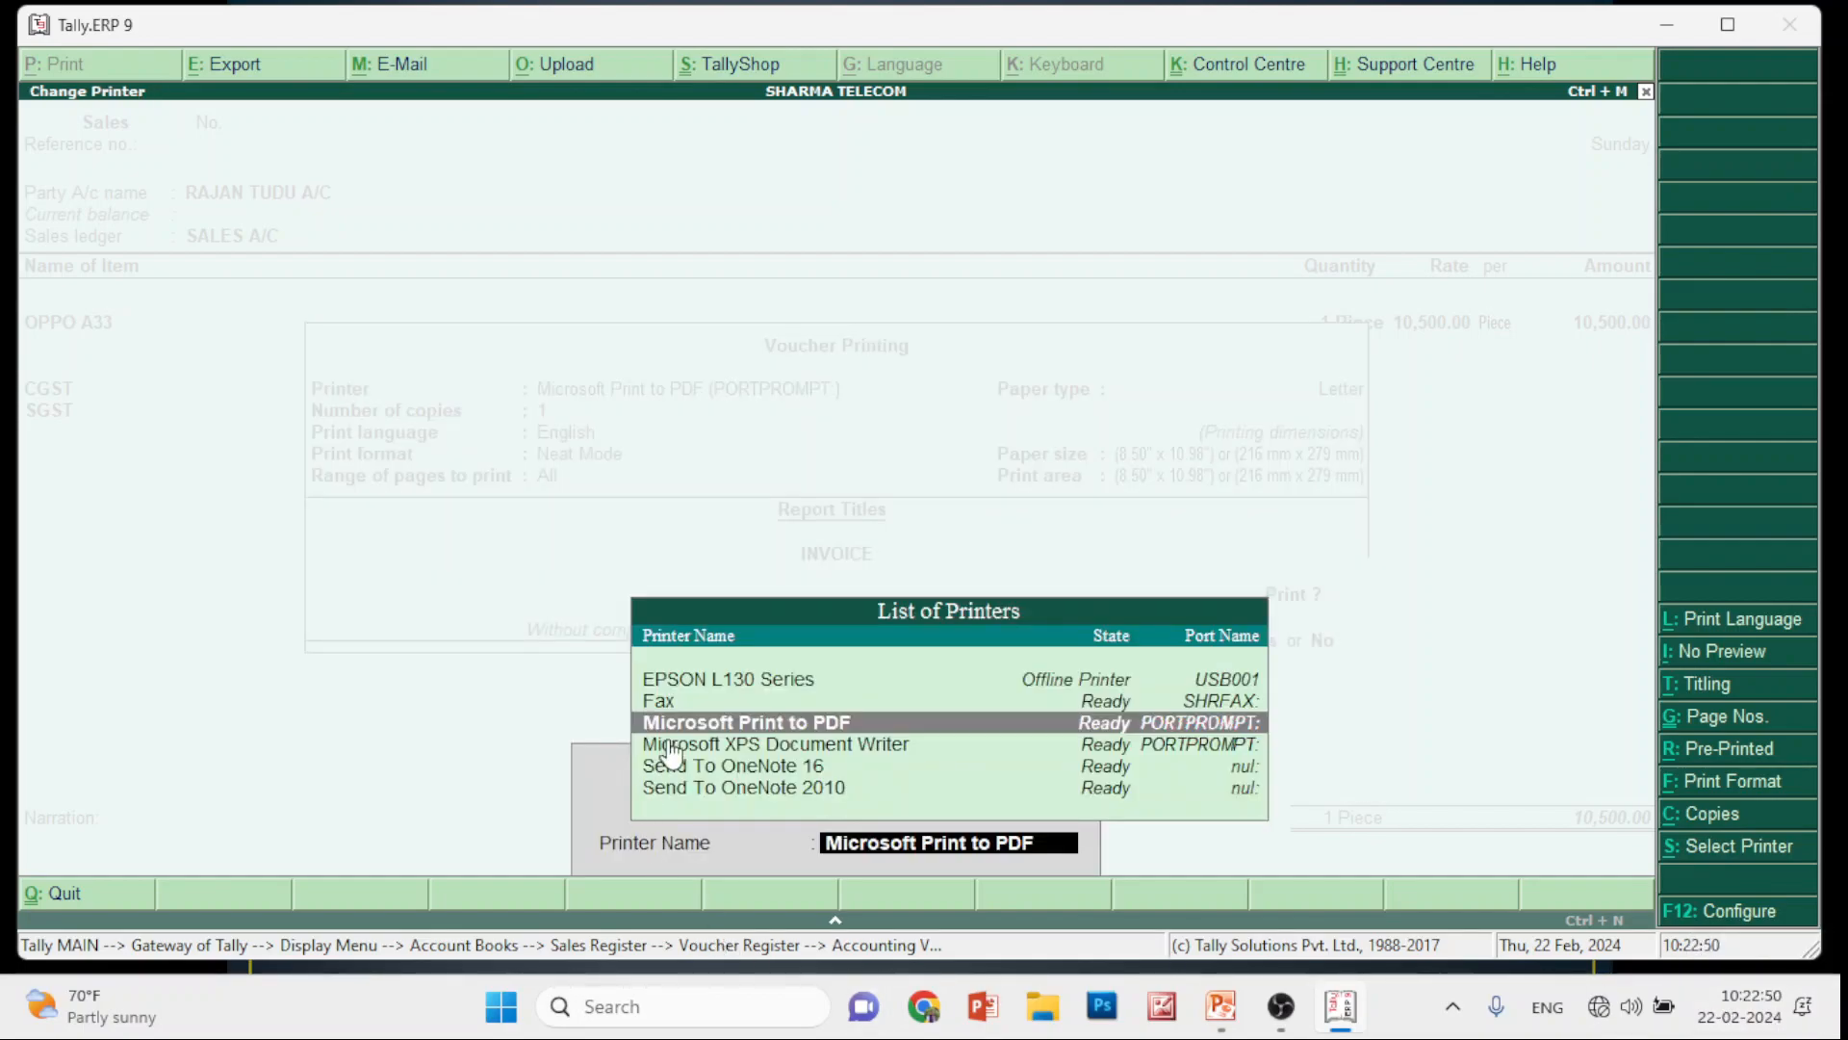
{"action": "left_click", "coordinate": [696, 678]}
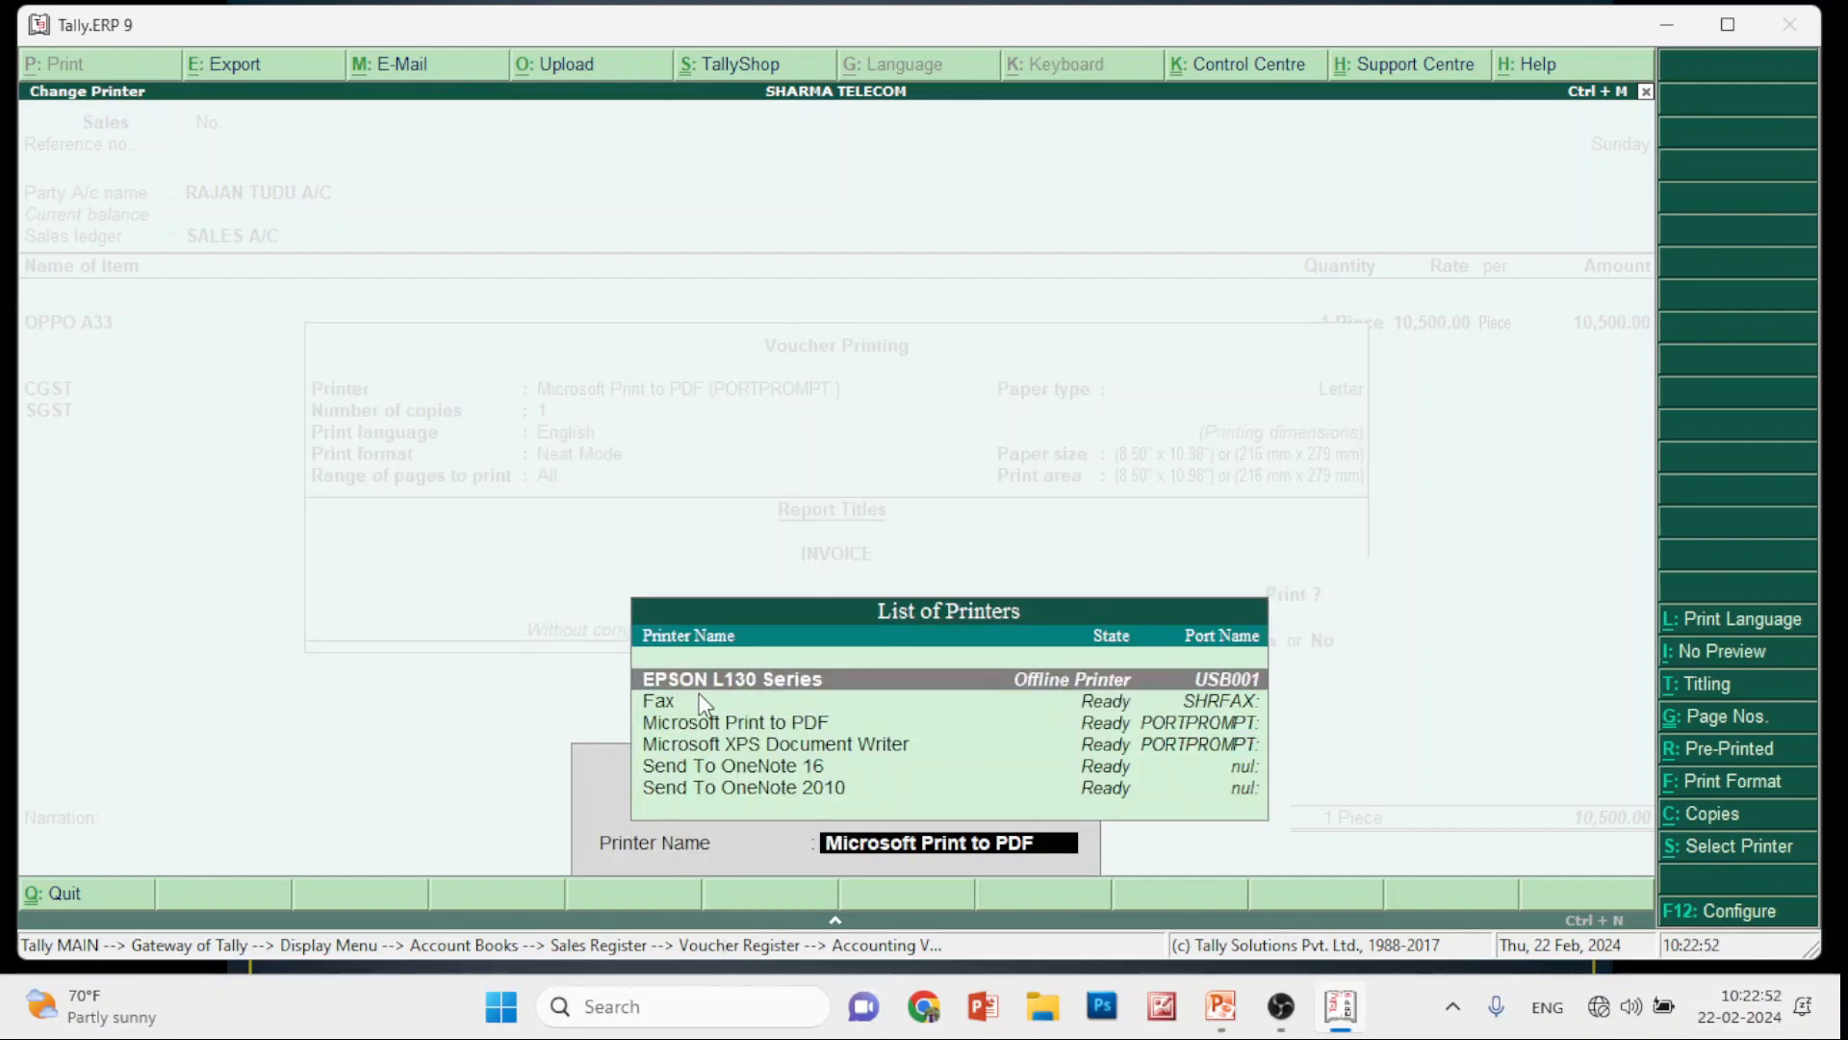
{"action": "key", "text": "Return"}
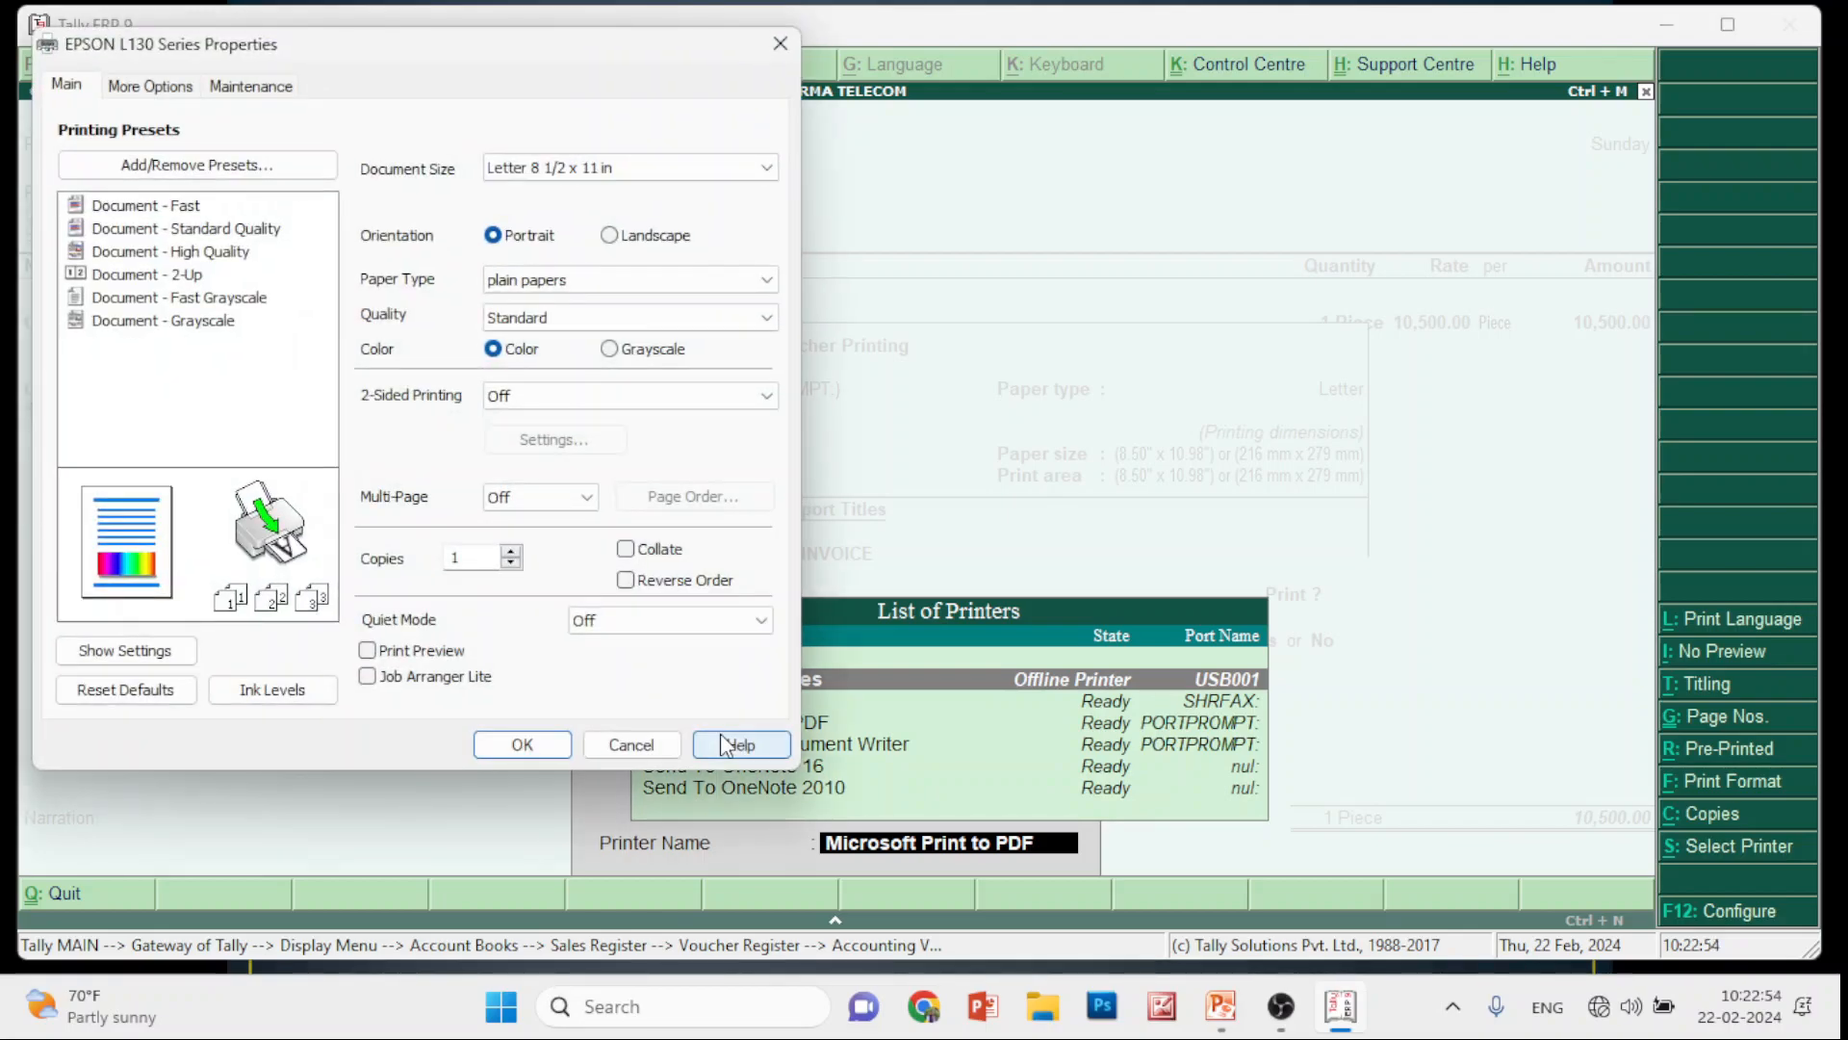
{"action": "left_click", "coordinate": [532, 748]}
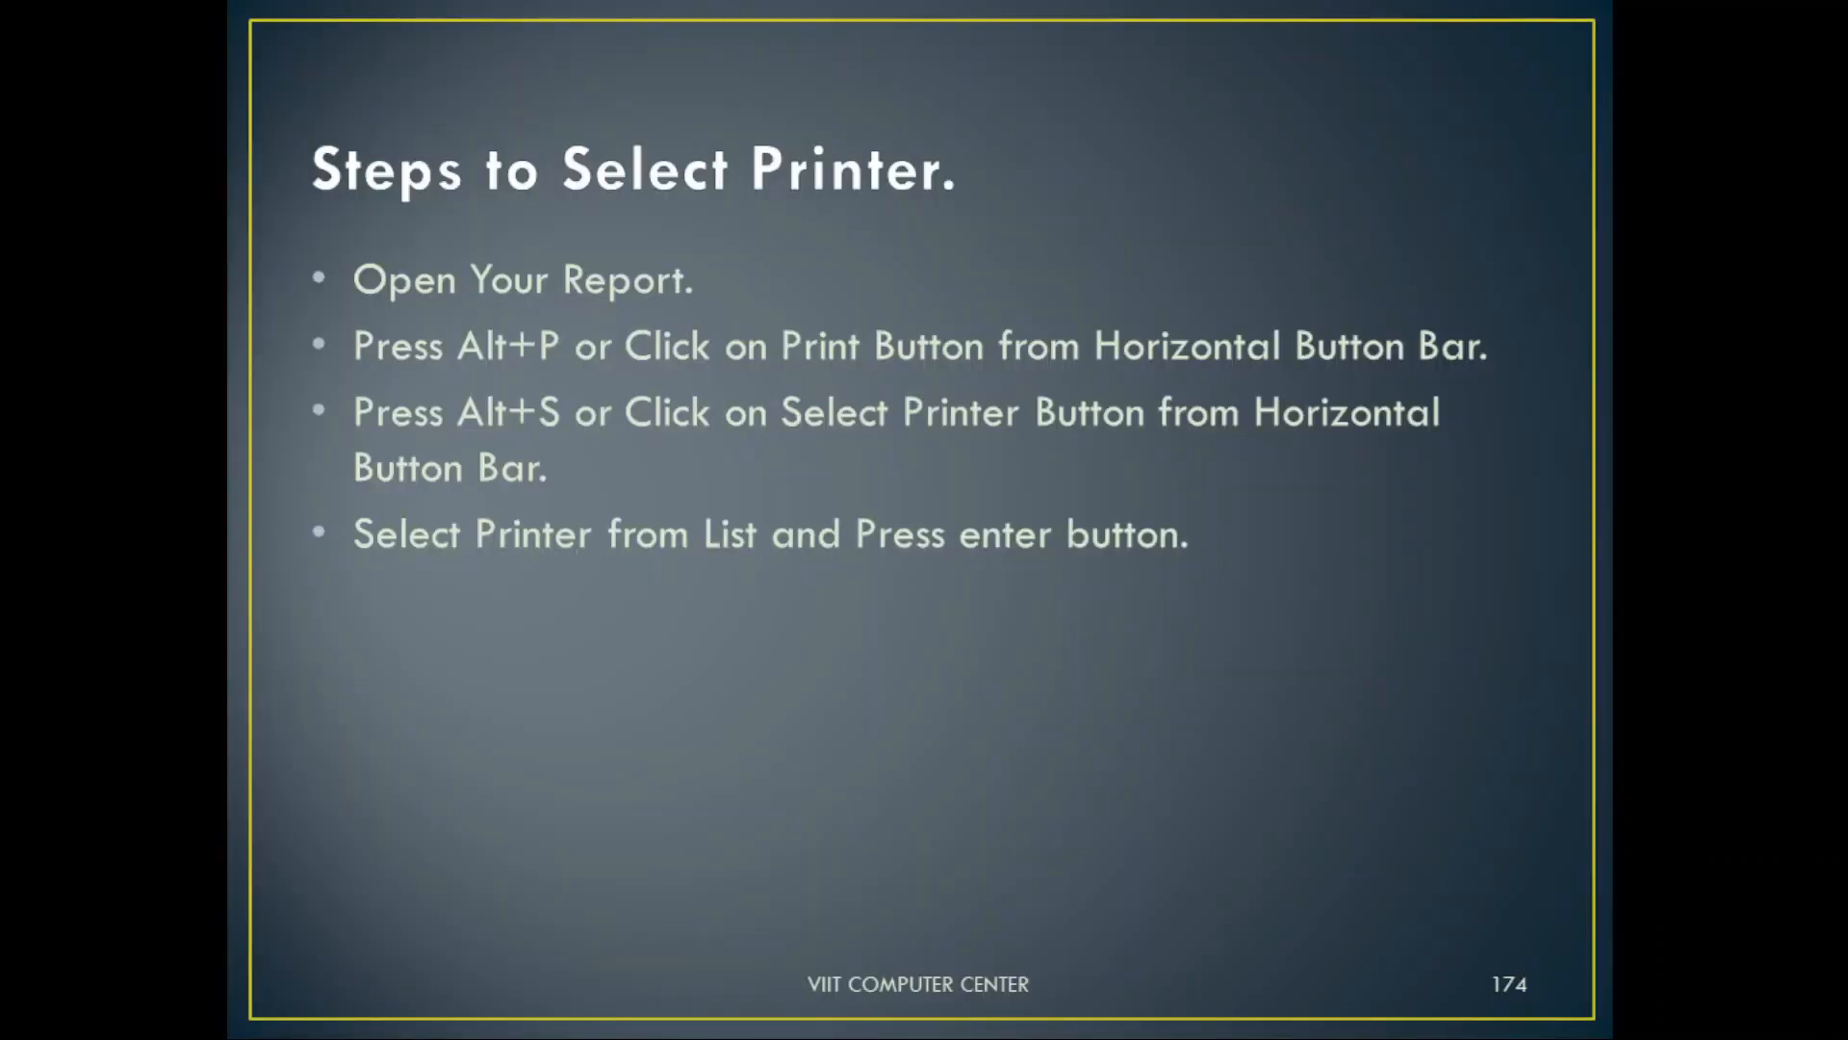
{"action": "key", "text": "Right"}
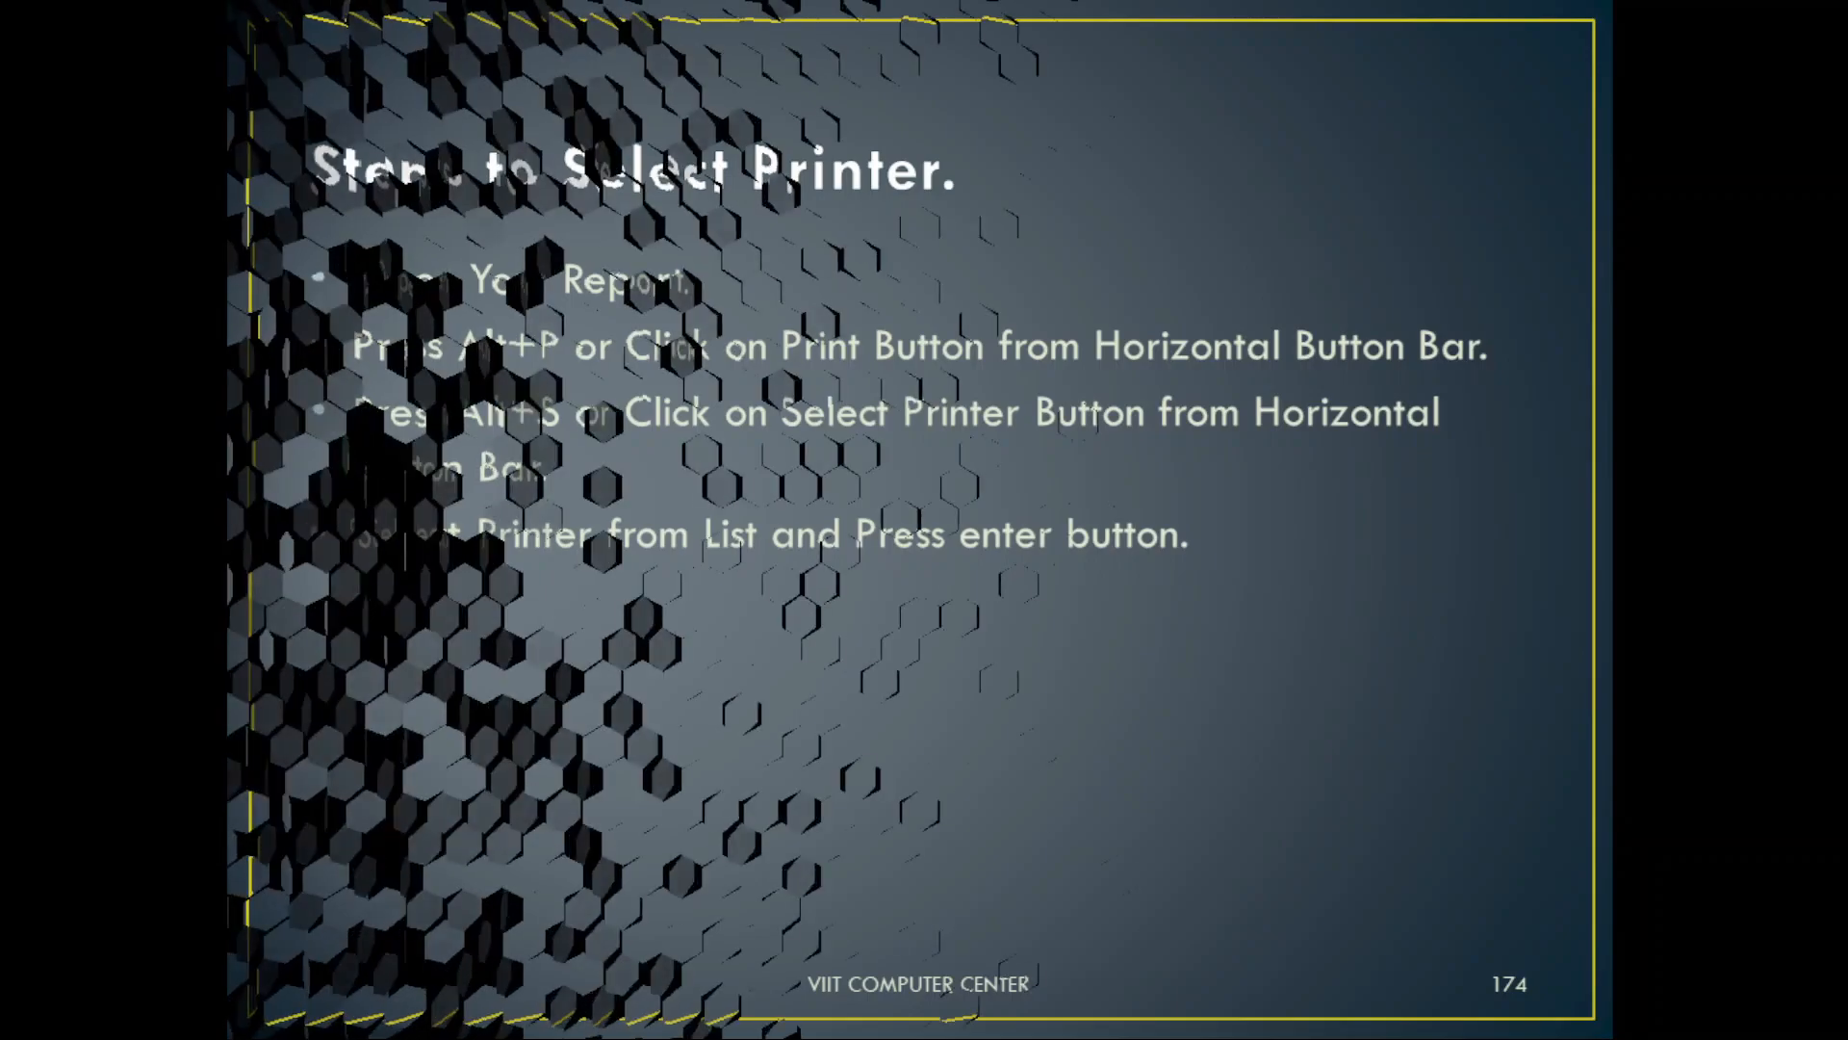
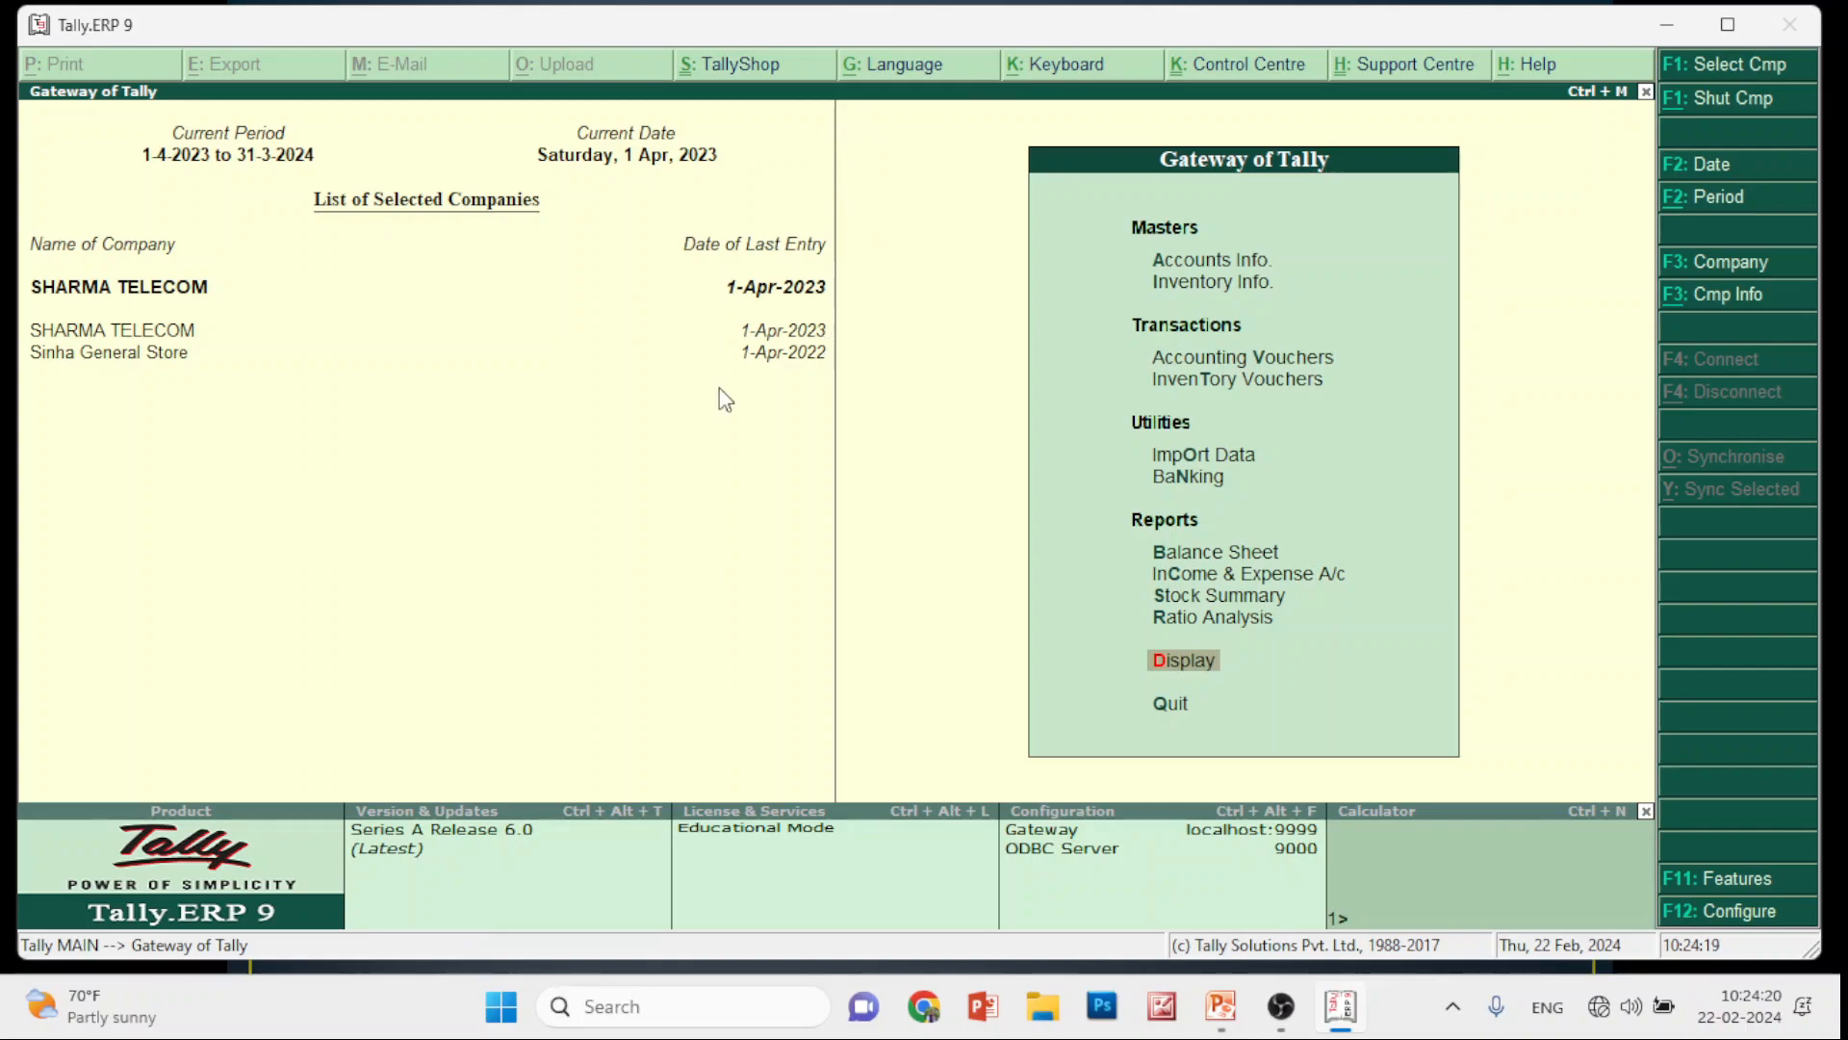
{"action": "key", "text": "Escape"}
{"action": "key", "text": "n"}
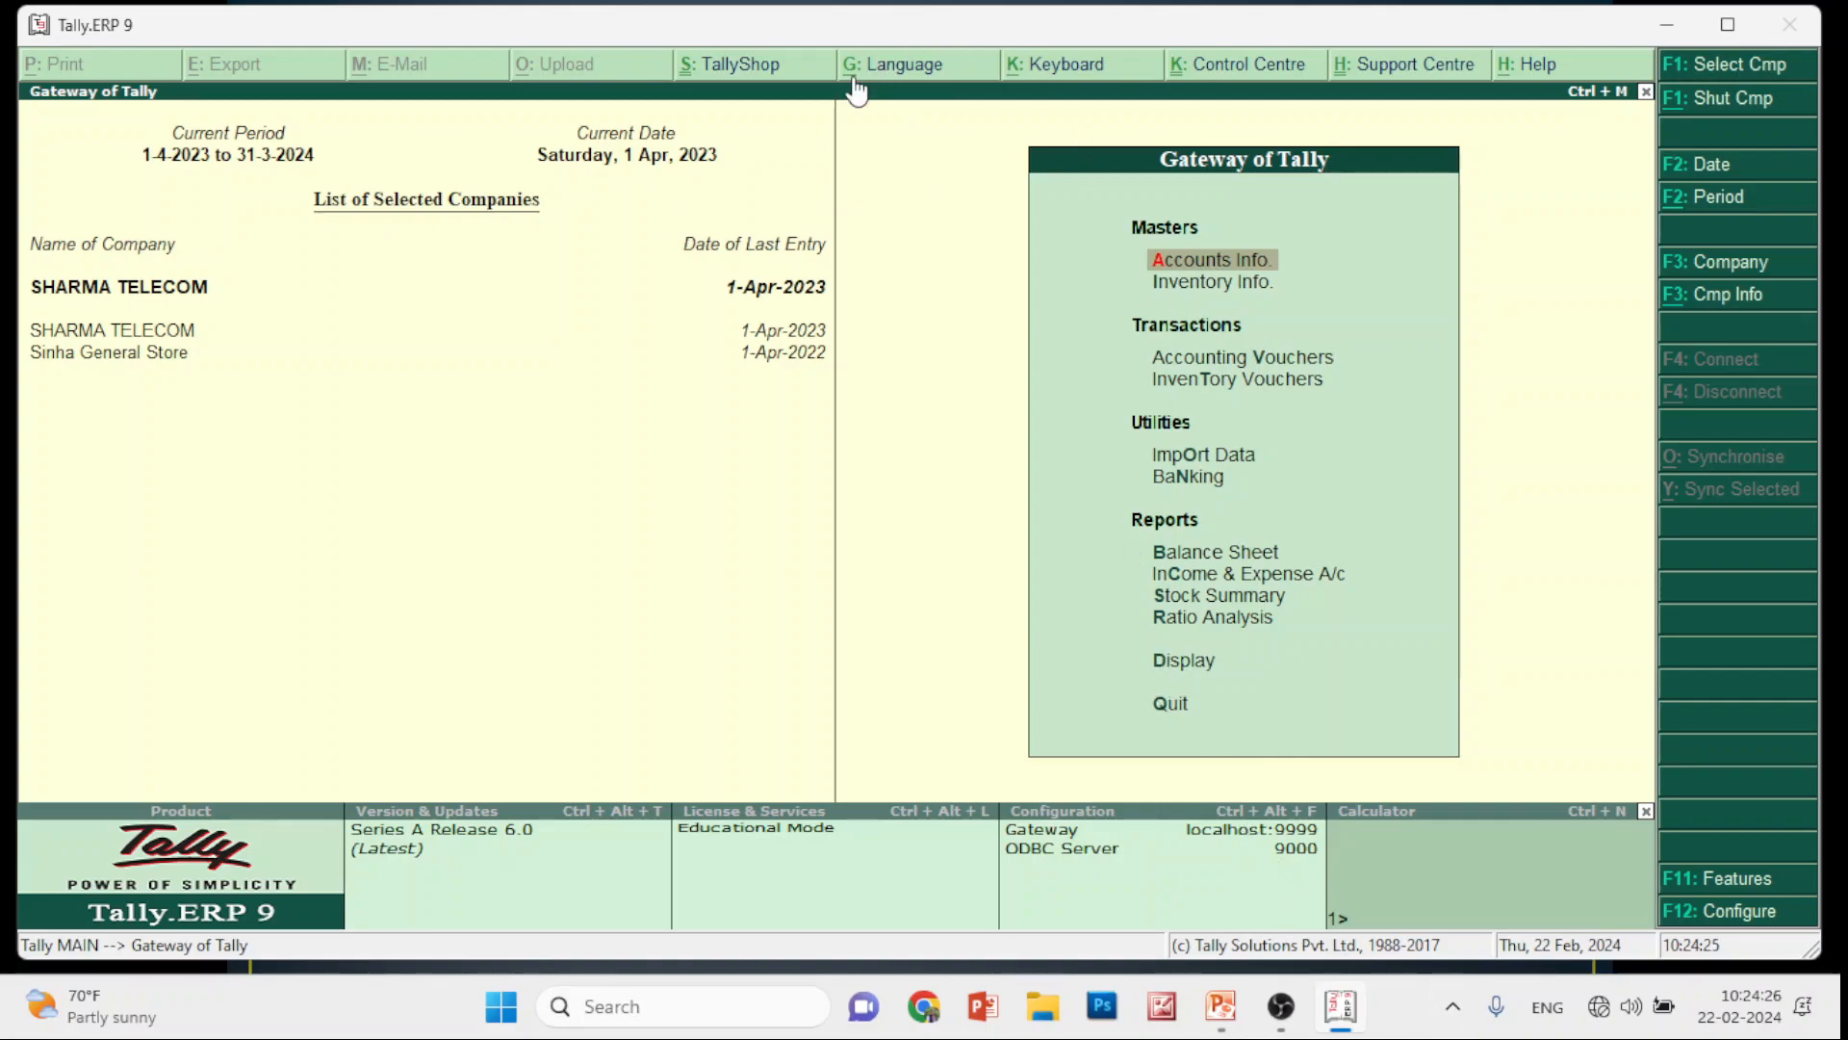
{"action": "key", "text": "alt+g"}
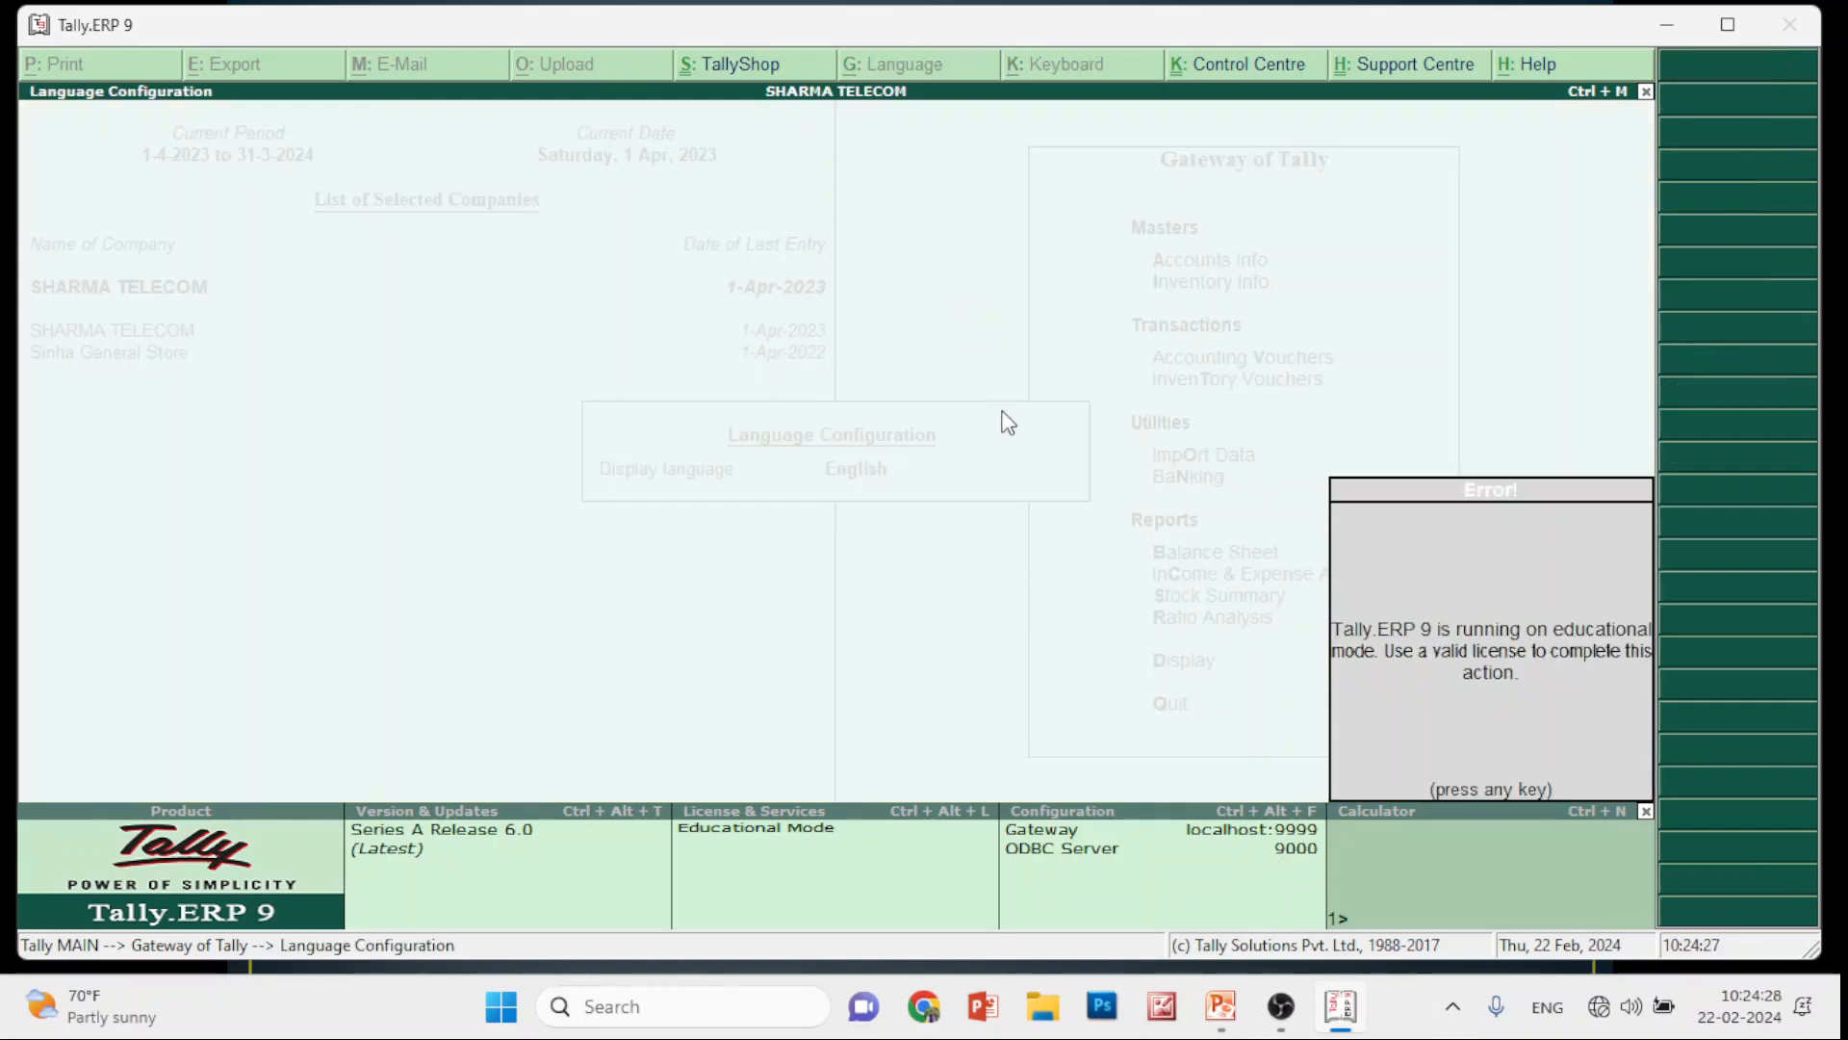
{"action": "key", "text": "Escape"}
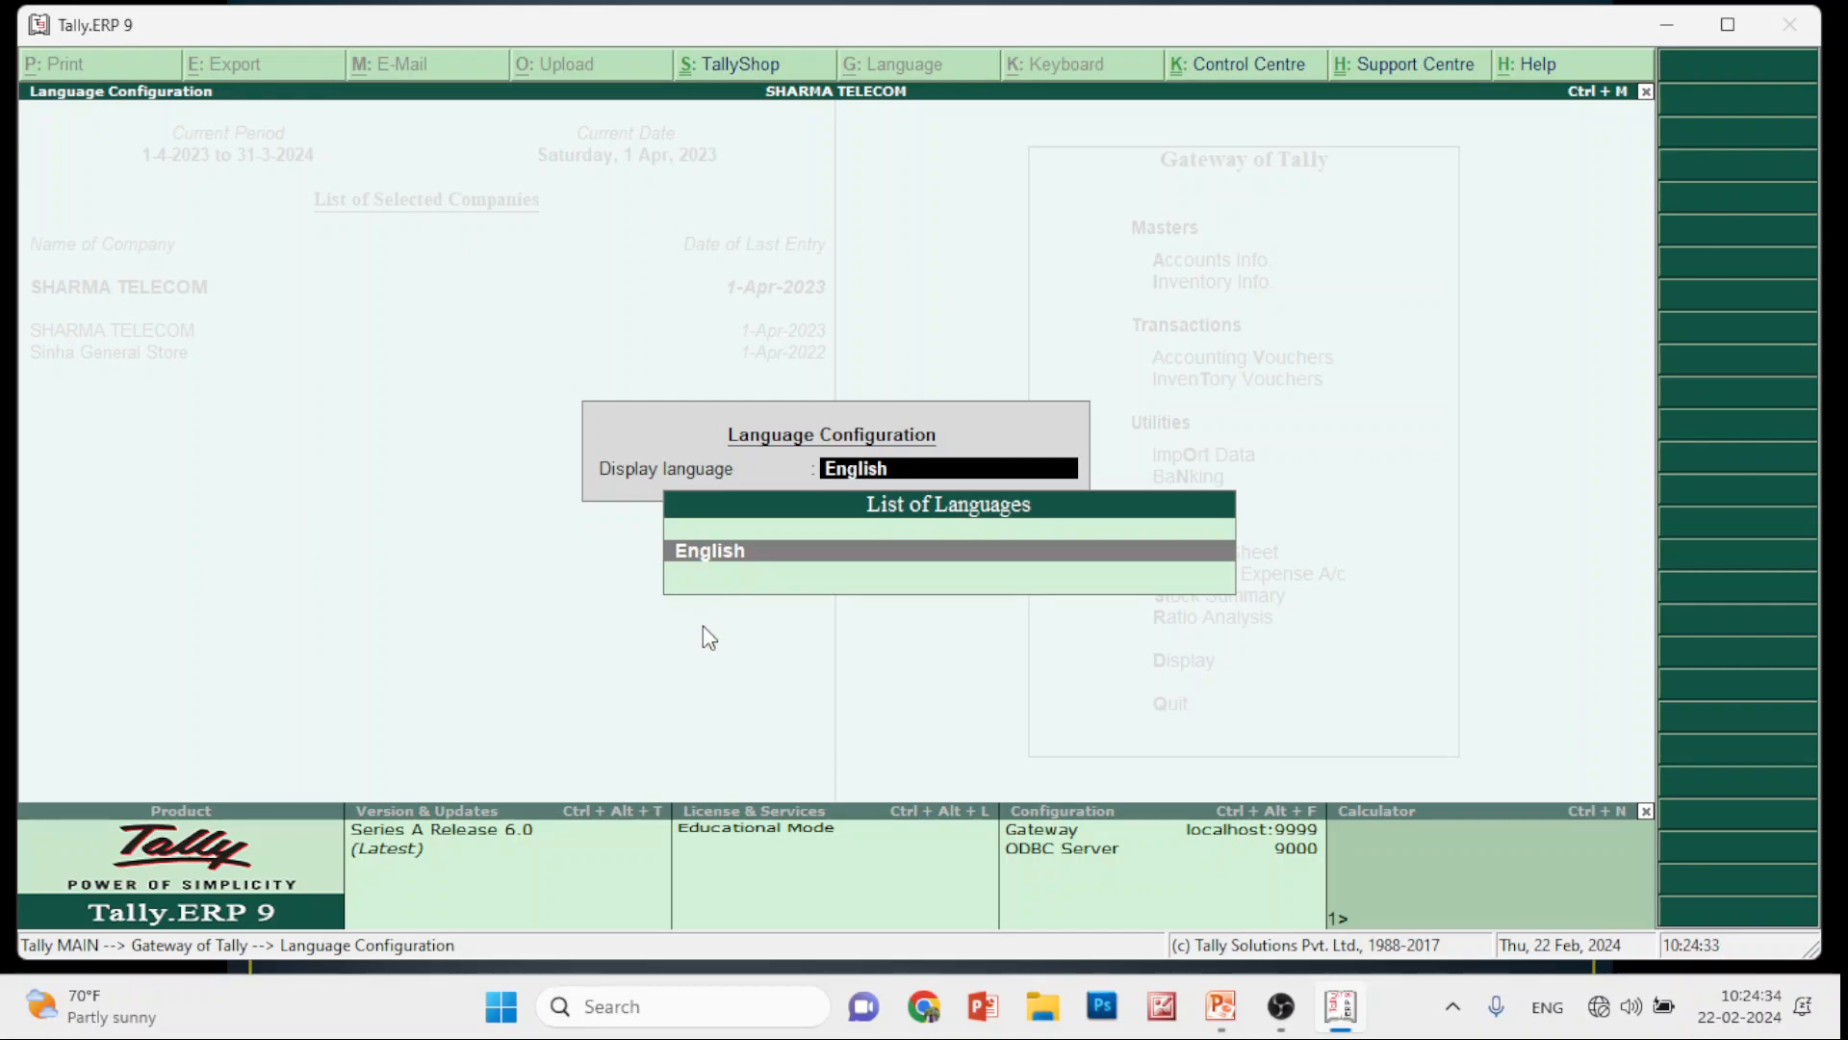
{"action": "key", "text": "Return"}
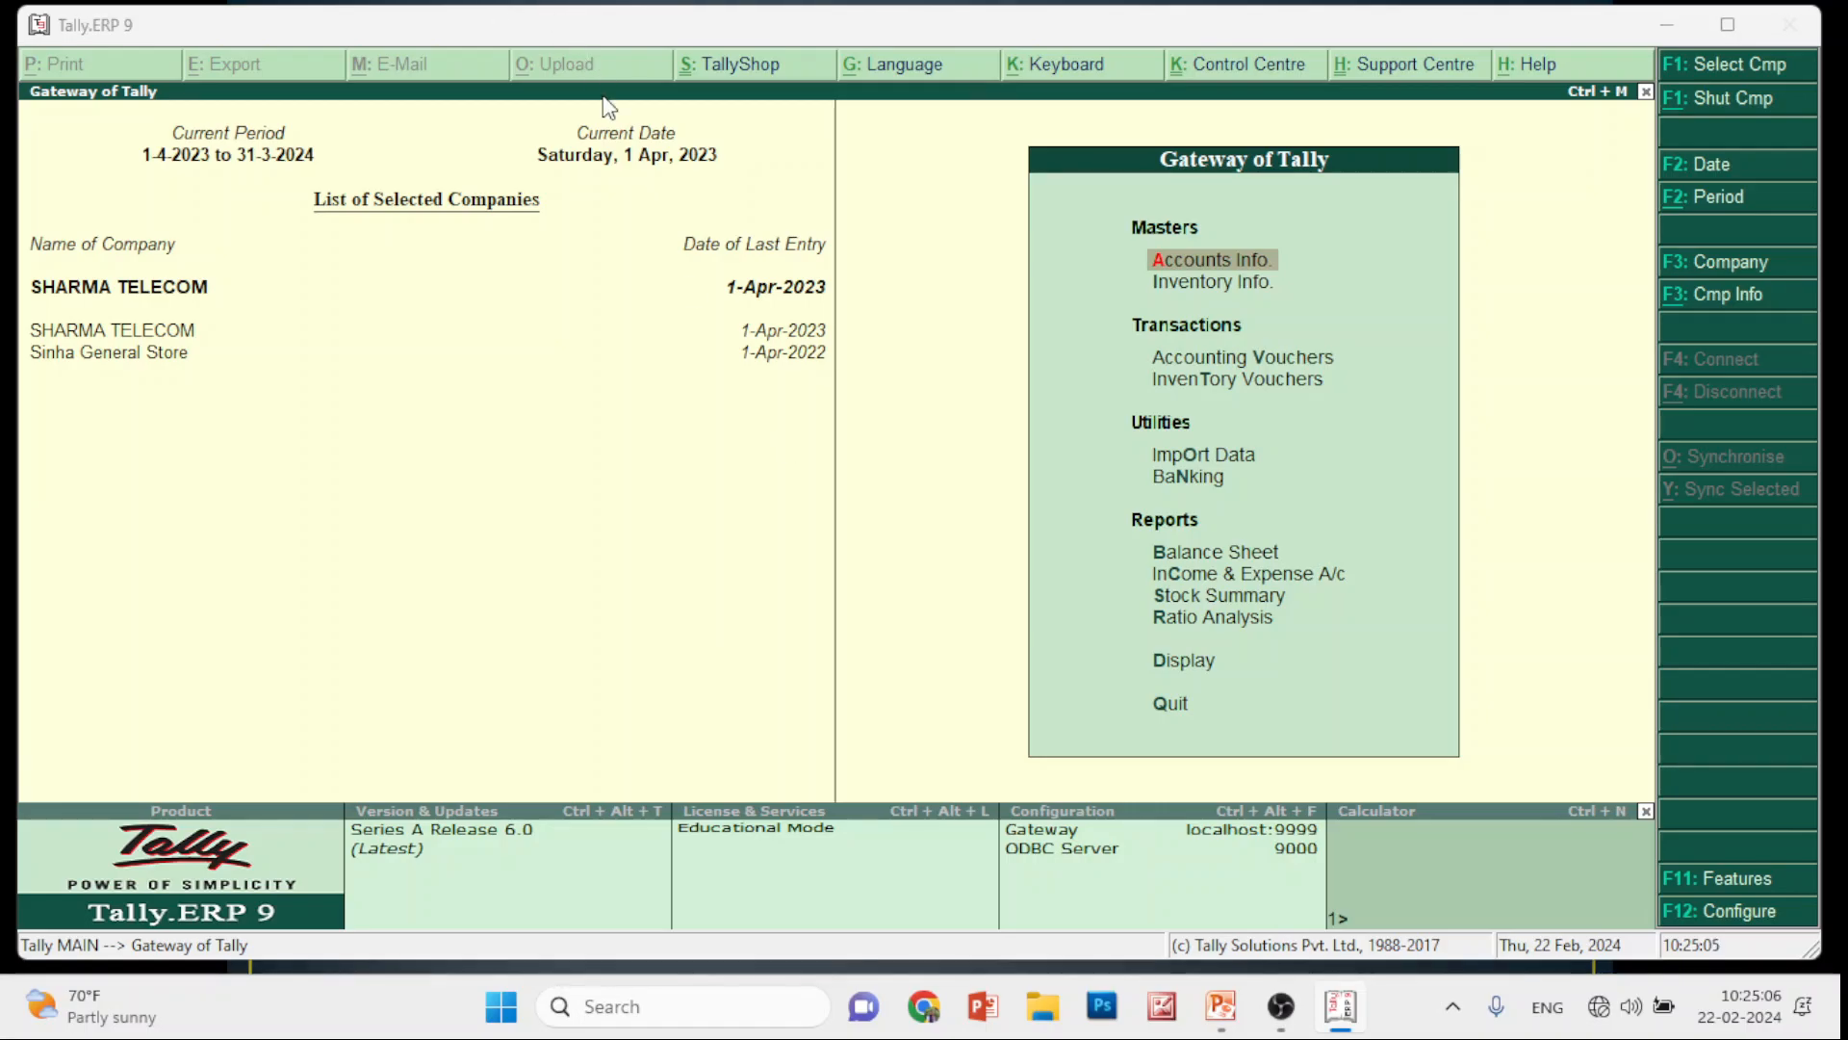
Advance the slideshow to the 'Steps to Change Keyboard Language' slide, then go back to Tally
{"action": "key", "text": "alt+Tab"}
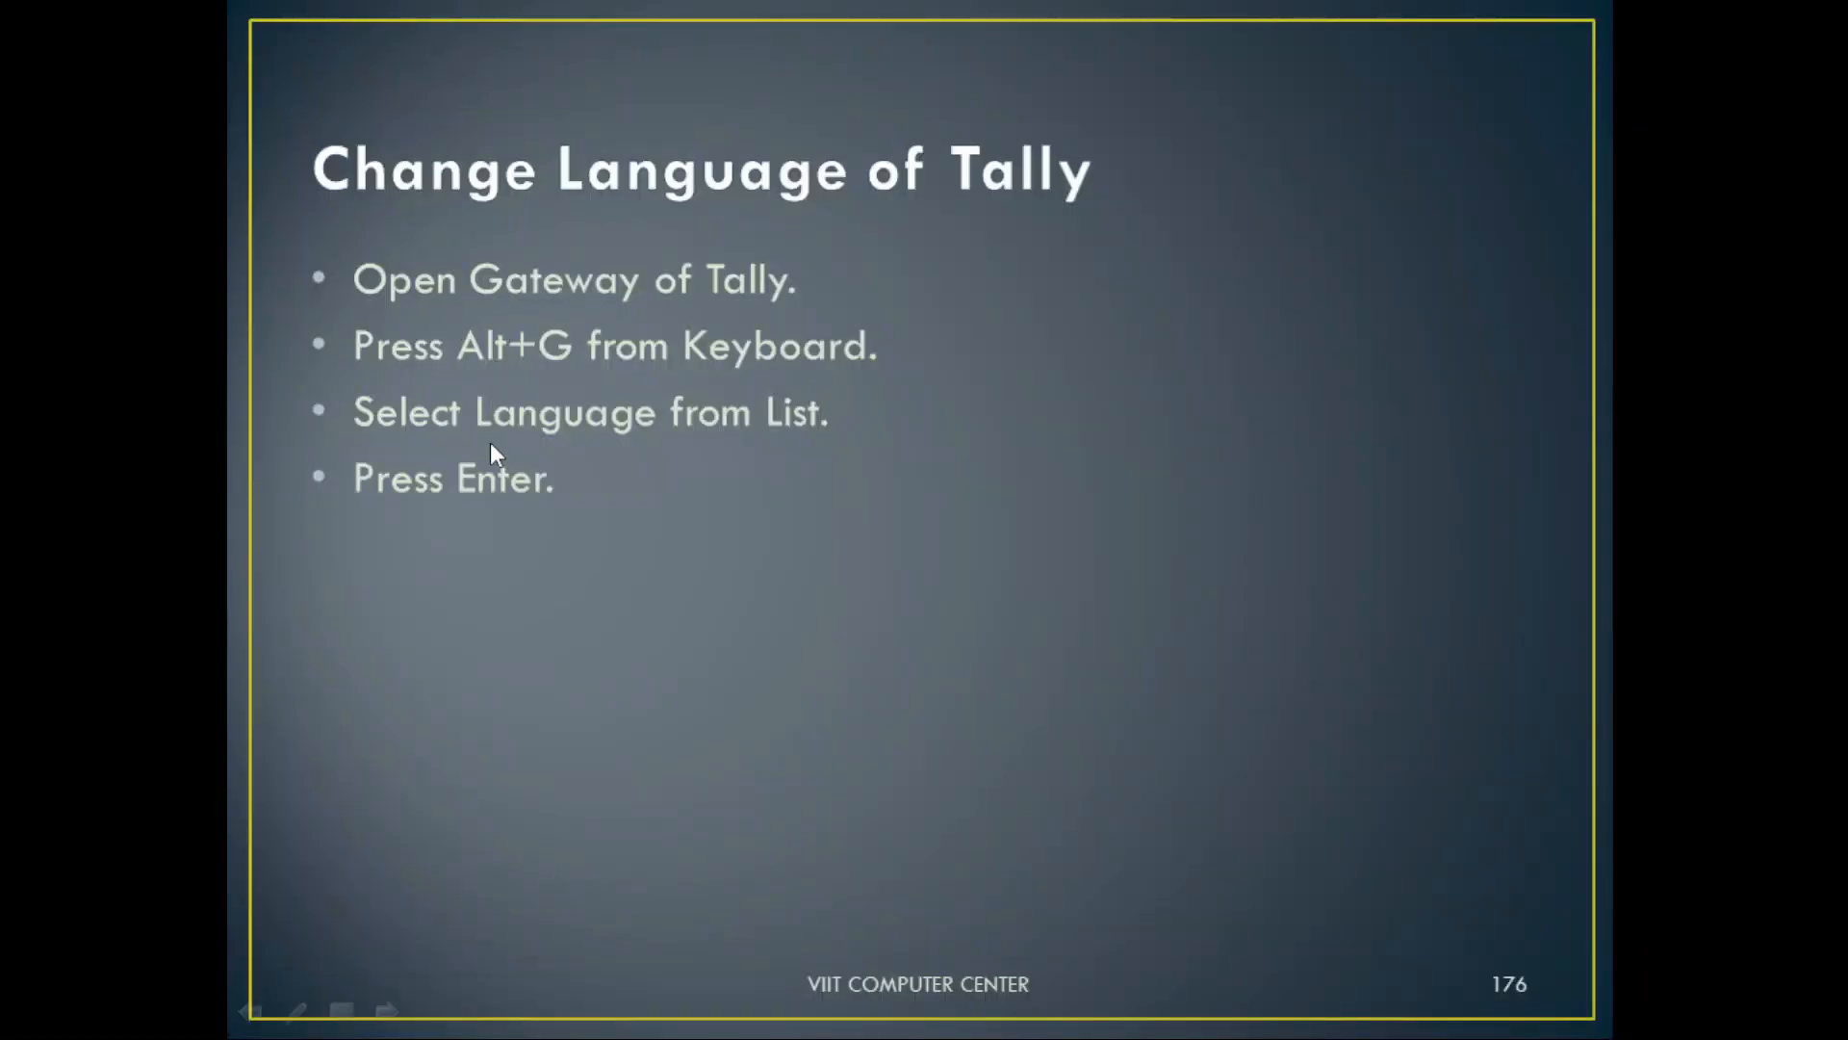
{"action": "left_click", "coordinate": [484, 460]}
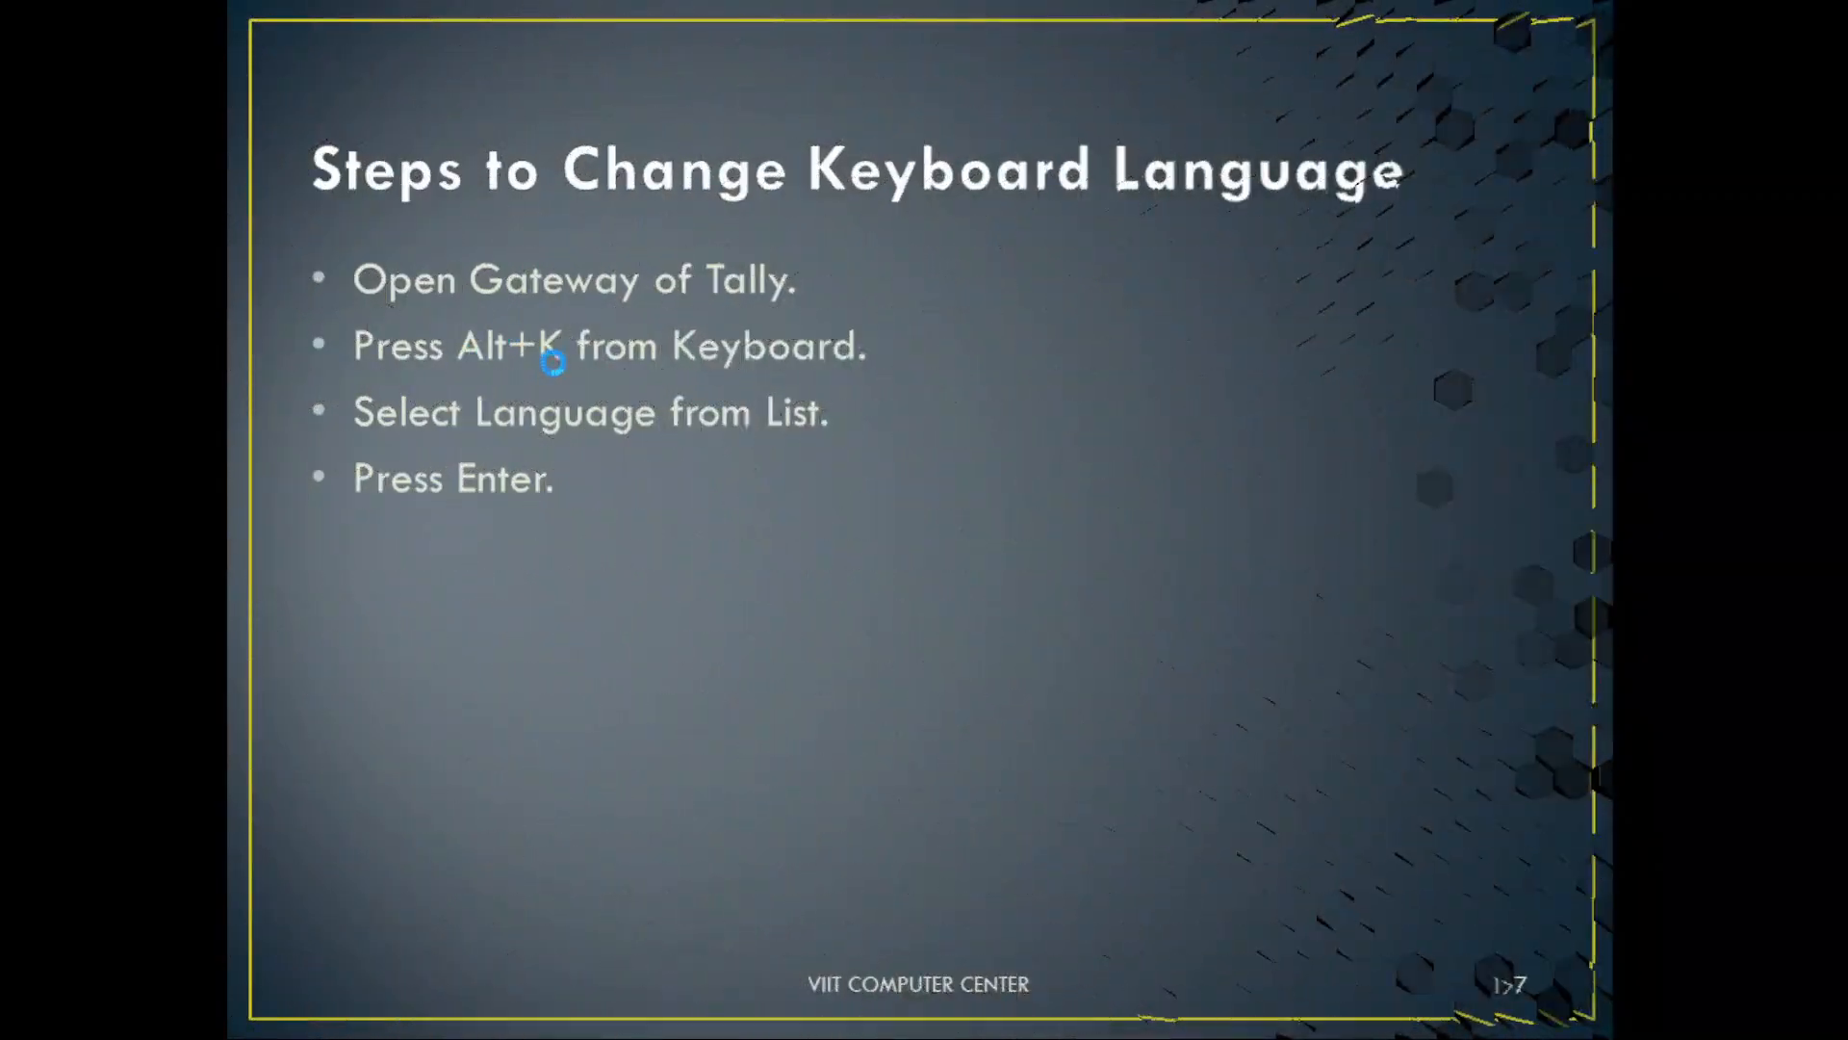
{"action": "key", "text": "alt+Tab"}
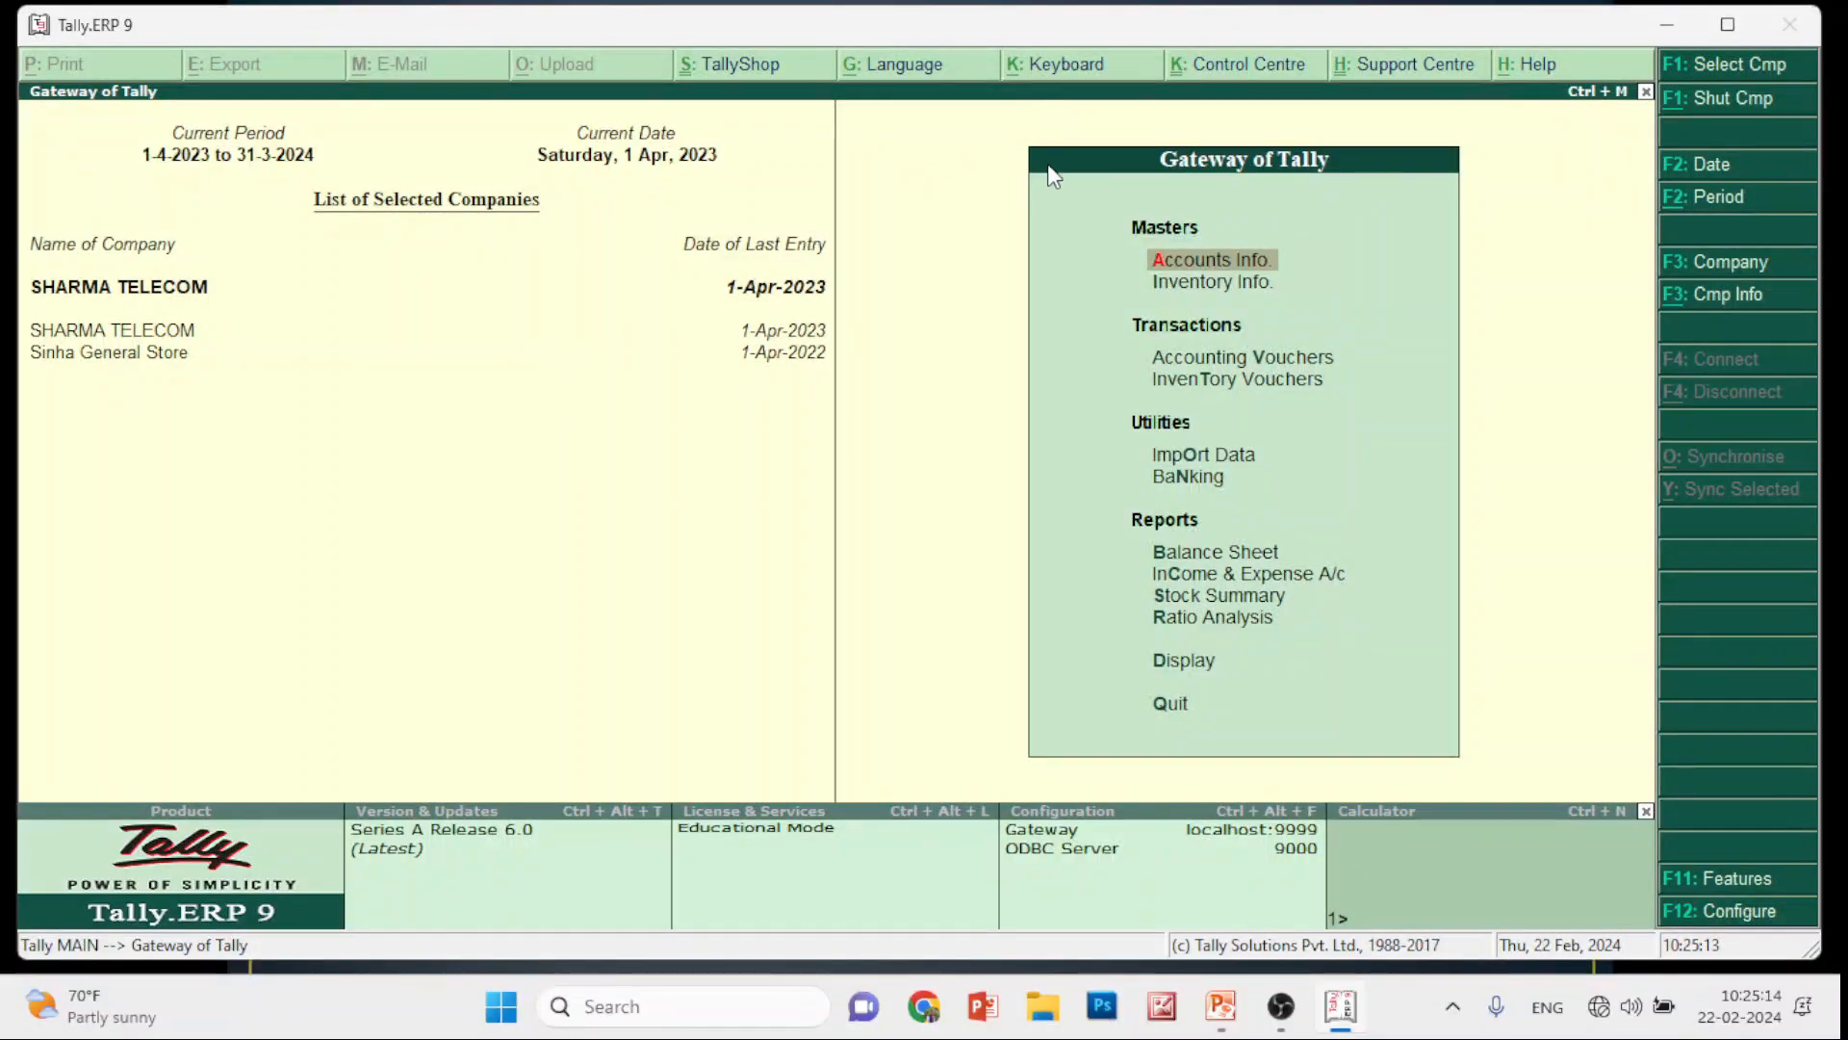
Switch Tally's keyboard language to Hindi
{"action": "key", "text": "ctrl+k"}
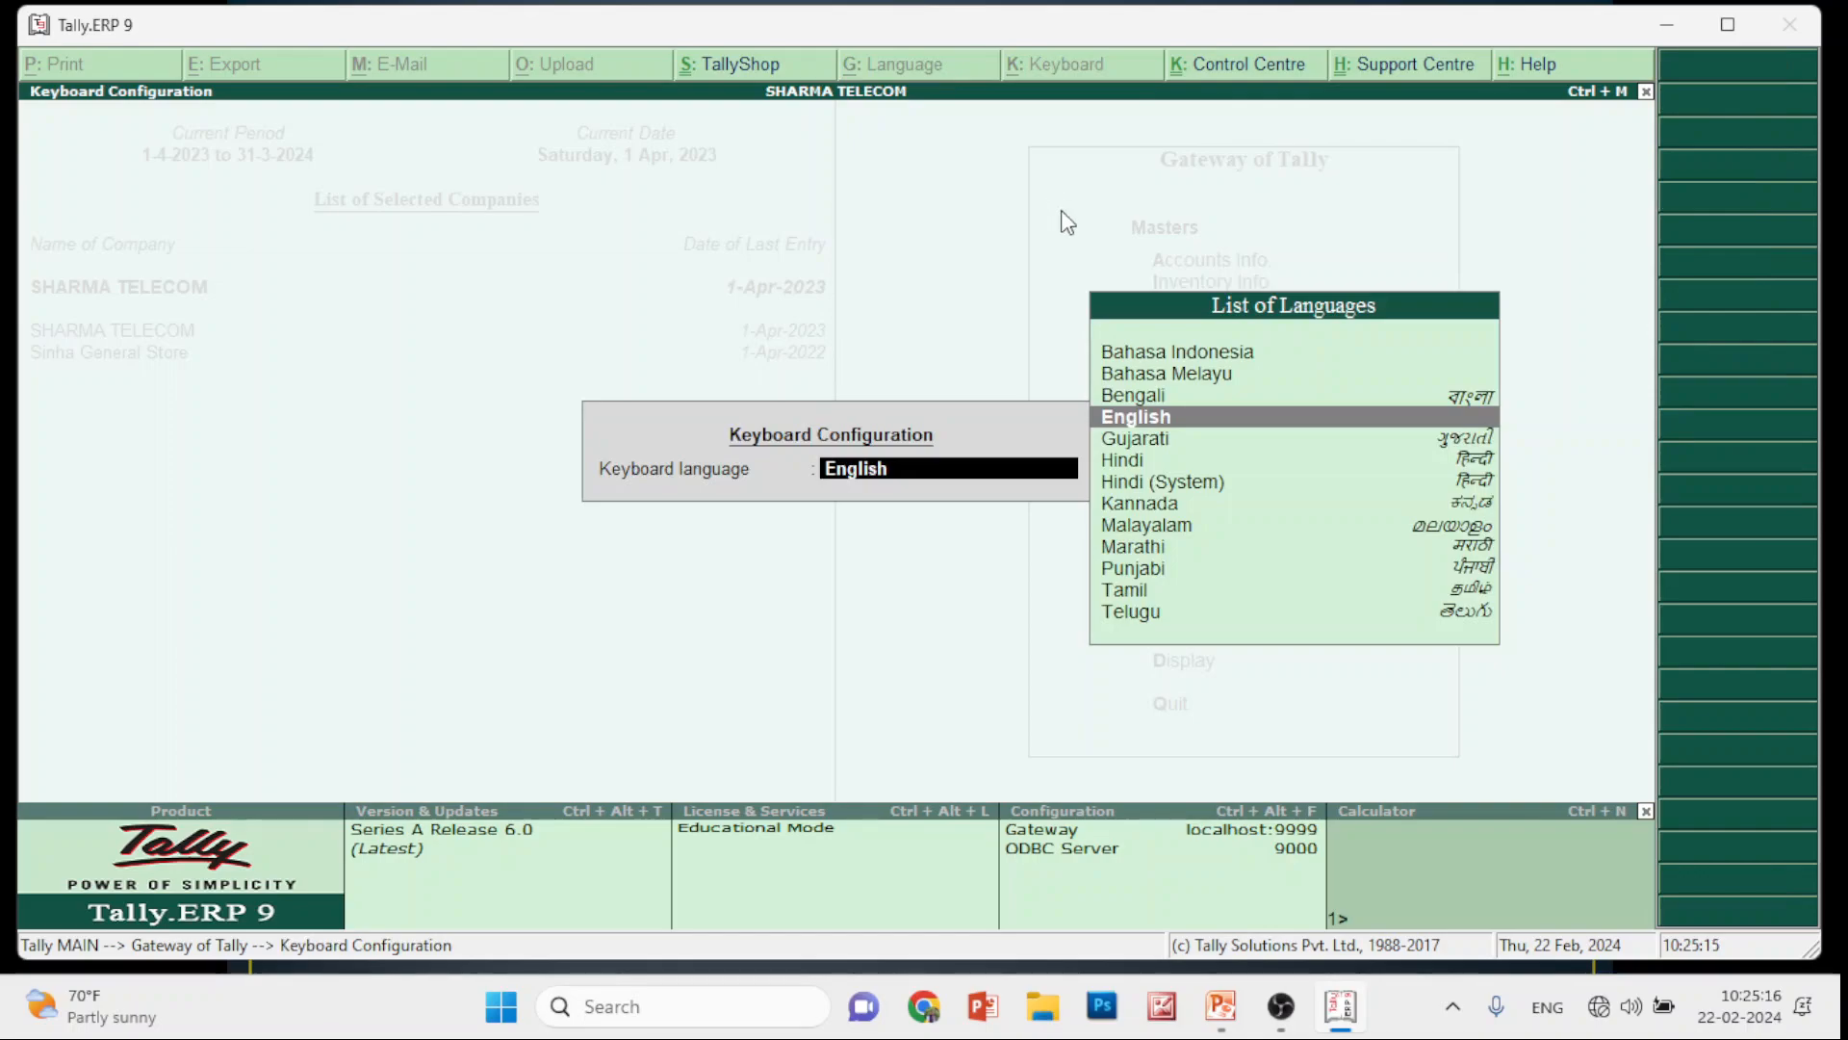
{"action": "key", "text": "Down"}
{"action": "key", "text": "Down"}
{"action": "key", "text": "Down"}
{"action": "key", "text": "Down"}
{"action": "key", "text": "Down"}
{"action": "key", "text": "Down"}
{"action": "key", "text": "Down"}
{"action": "key", "text": "Down"}
{"action": "key", "text": "Down"}
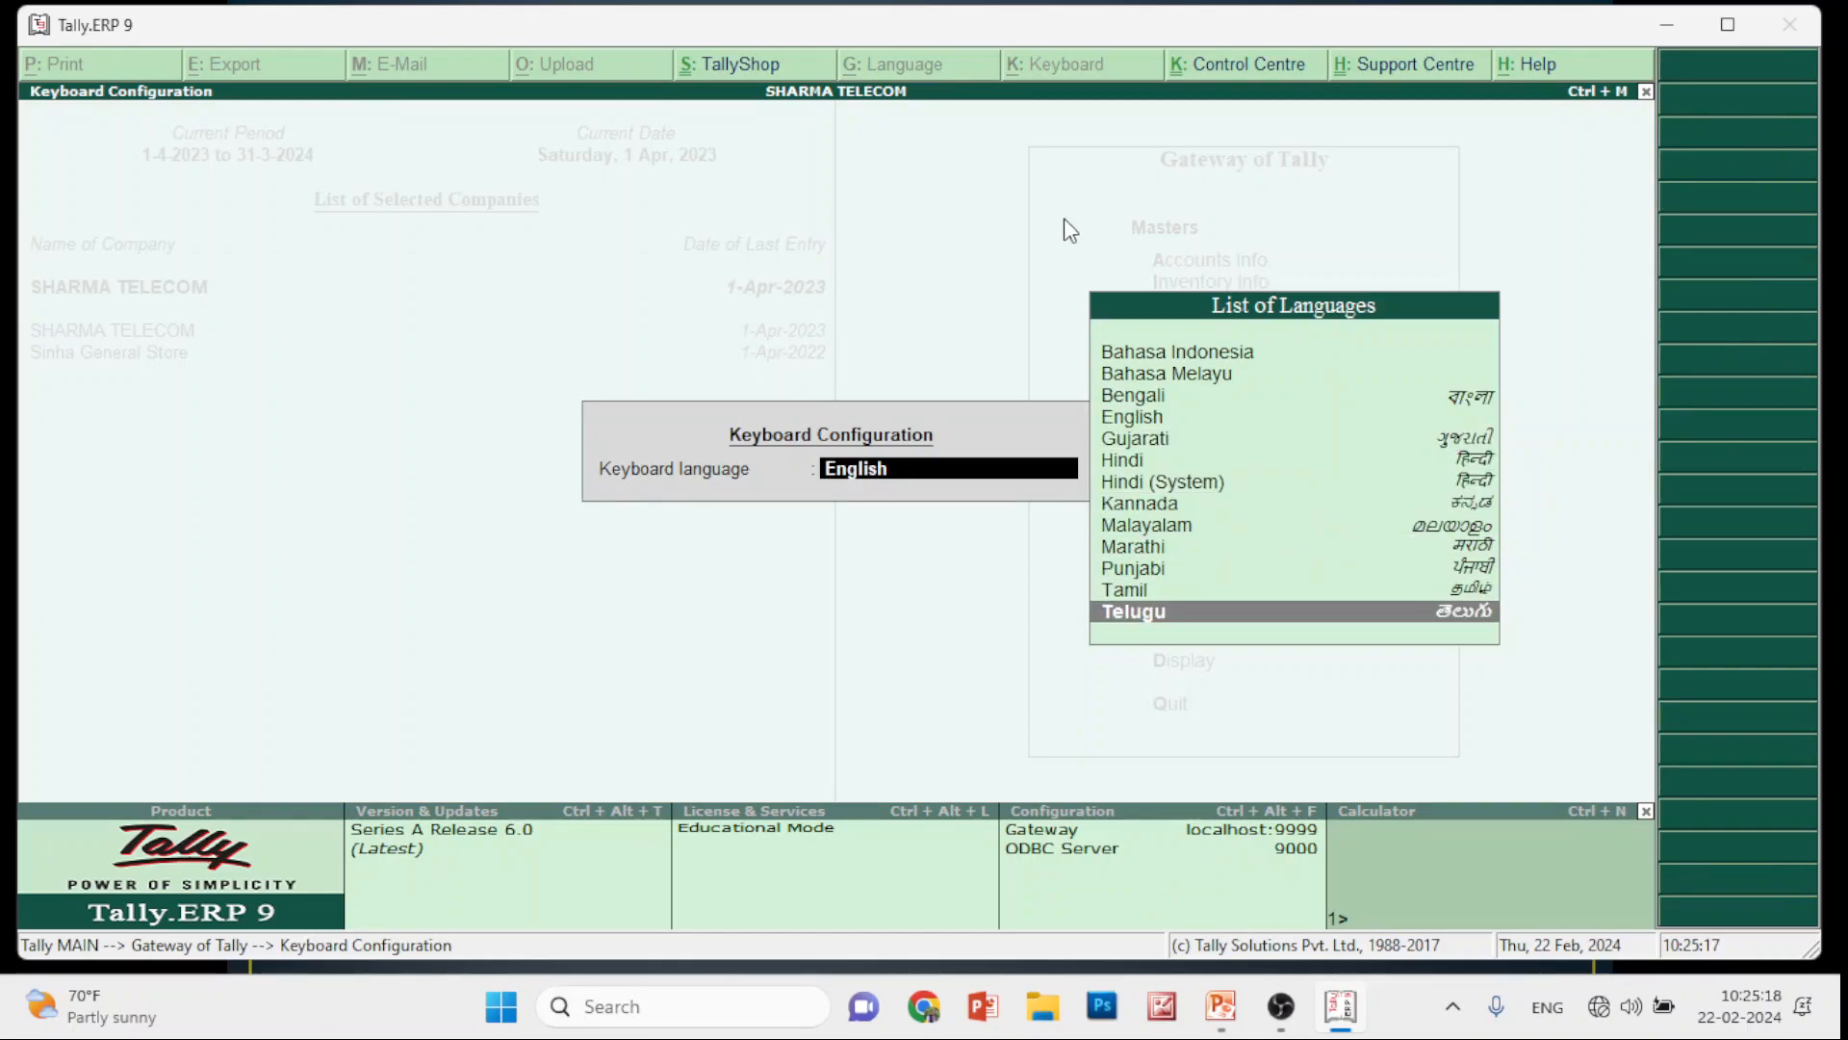
{"action": "key", "text": "Up"}
{"action": "key", "text": "Up"}
{"action": "key", "text": "Up"}
{"action": "key", "text": "Up"}
{"action": "key", "text": "Up"}
{"action": "key", "text": "Up"}
{"action": "key", "text": "Up"}
{"action": "key", "text": "Return"}
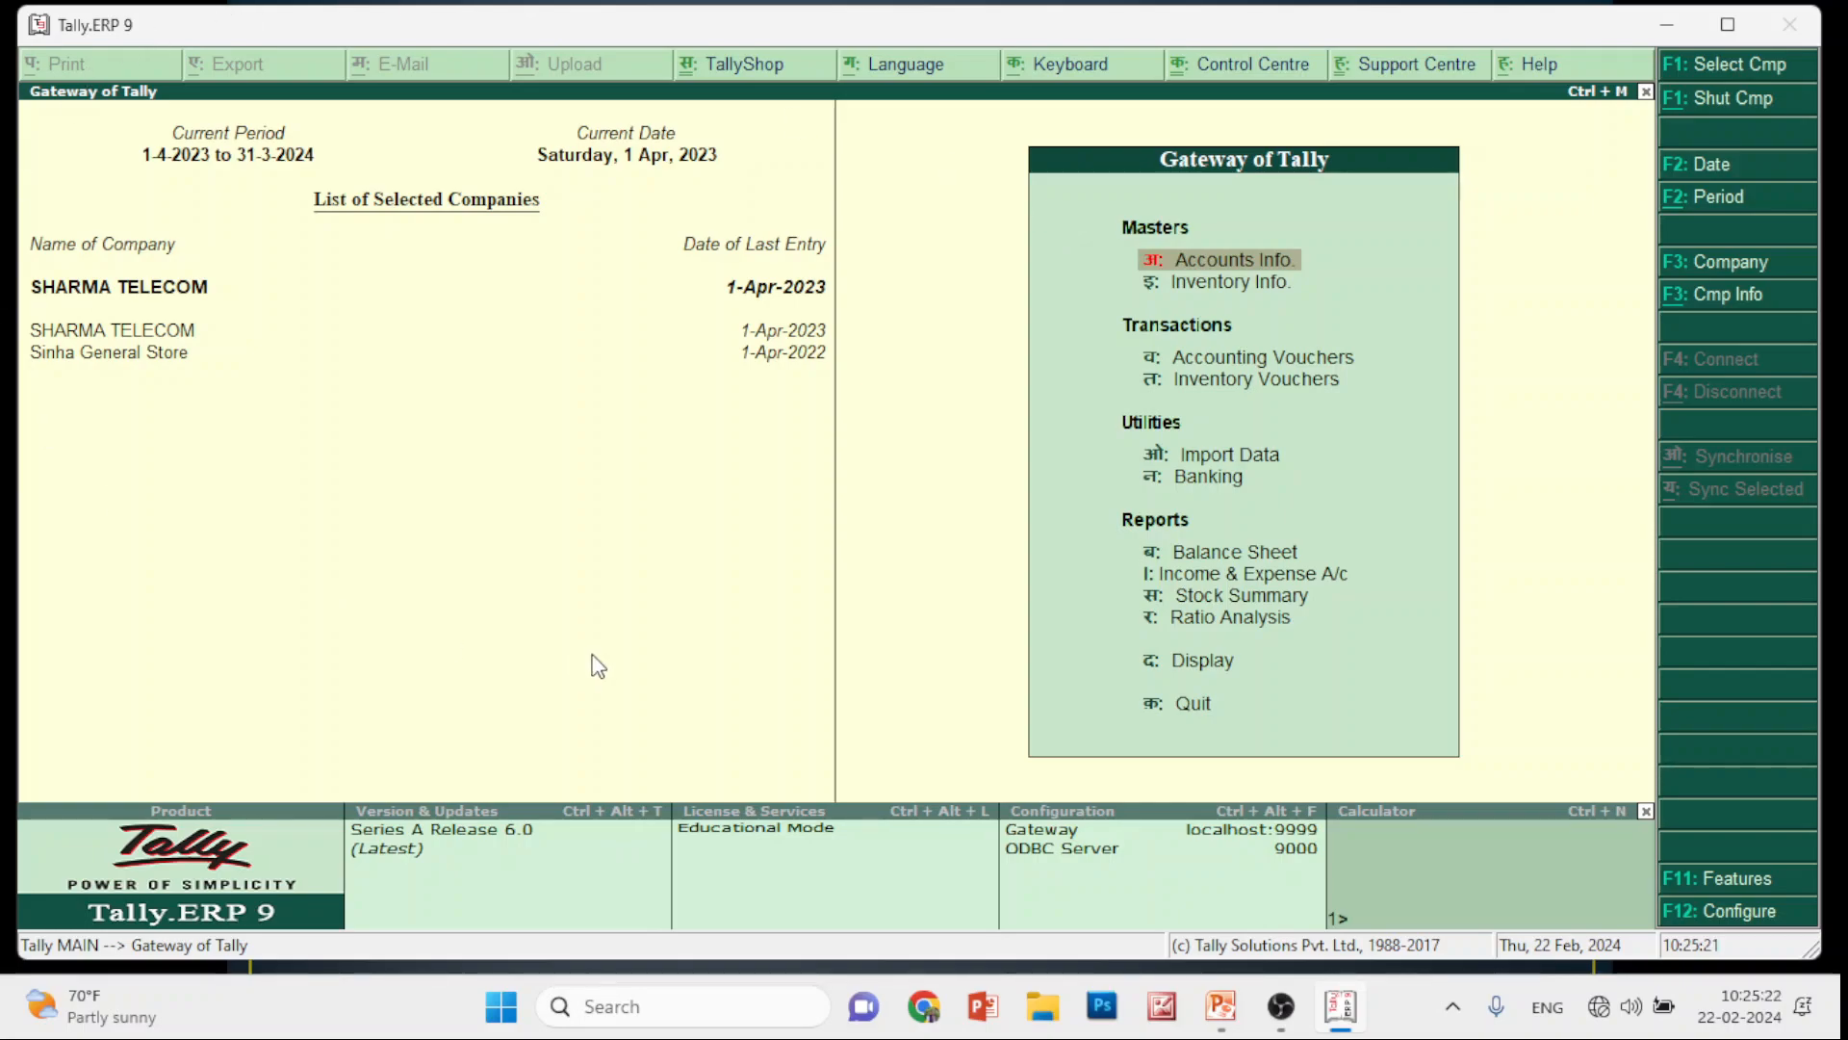
Start a new ledger and try typing a person's name in Hindi as the ledger name
{"action": "key", "text": "Return"}
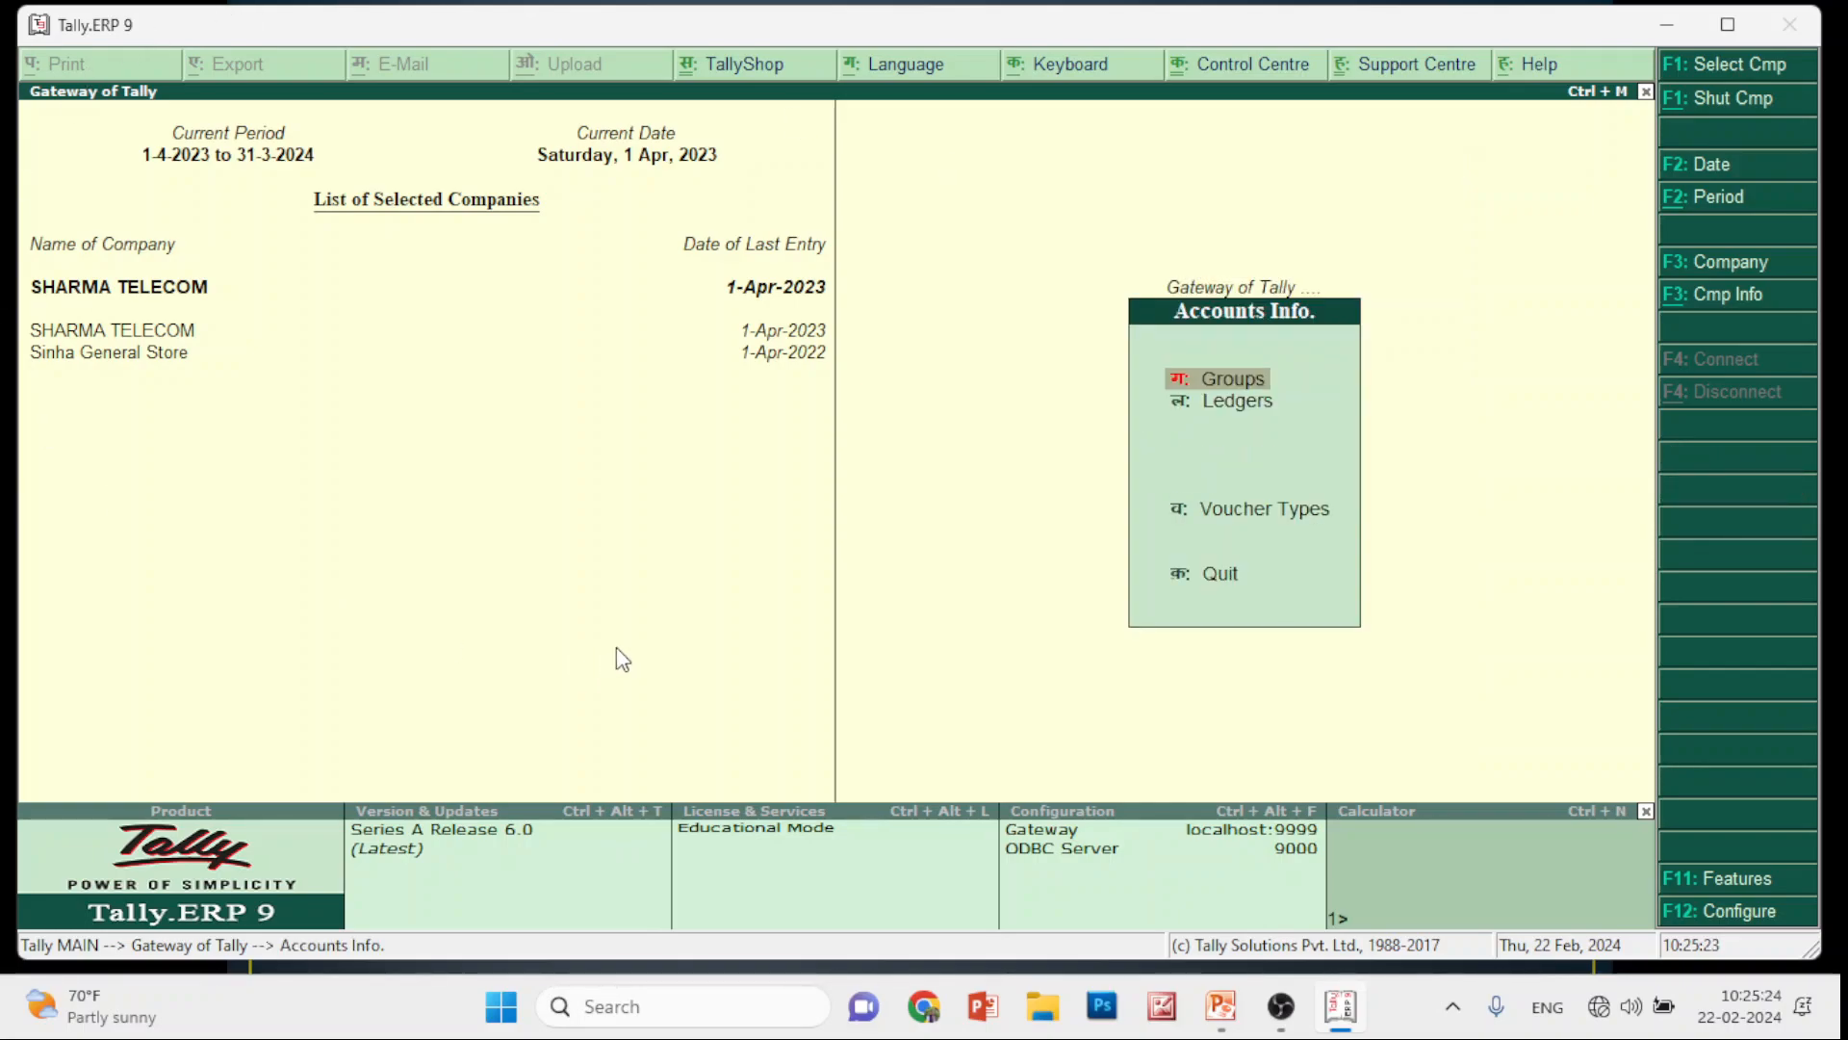
{"action": "key", "text": "Up"}
{"action": "key", "text": "Down"}
{"action": "key", "text": "Down"}
{"action": "key", "text": "Return"}
{"action": "key", "text": "Return"}
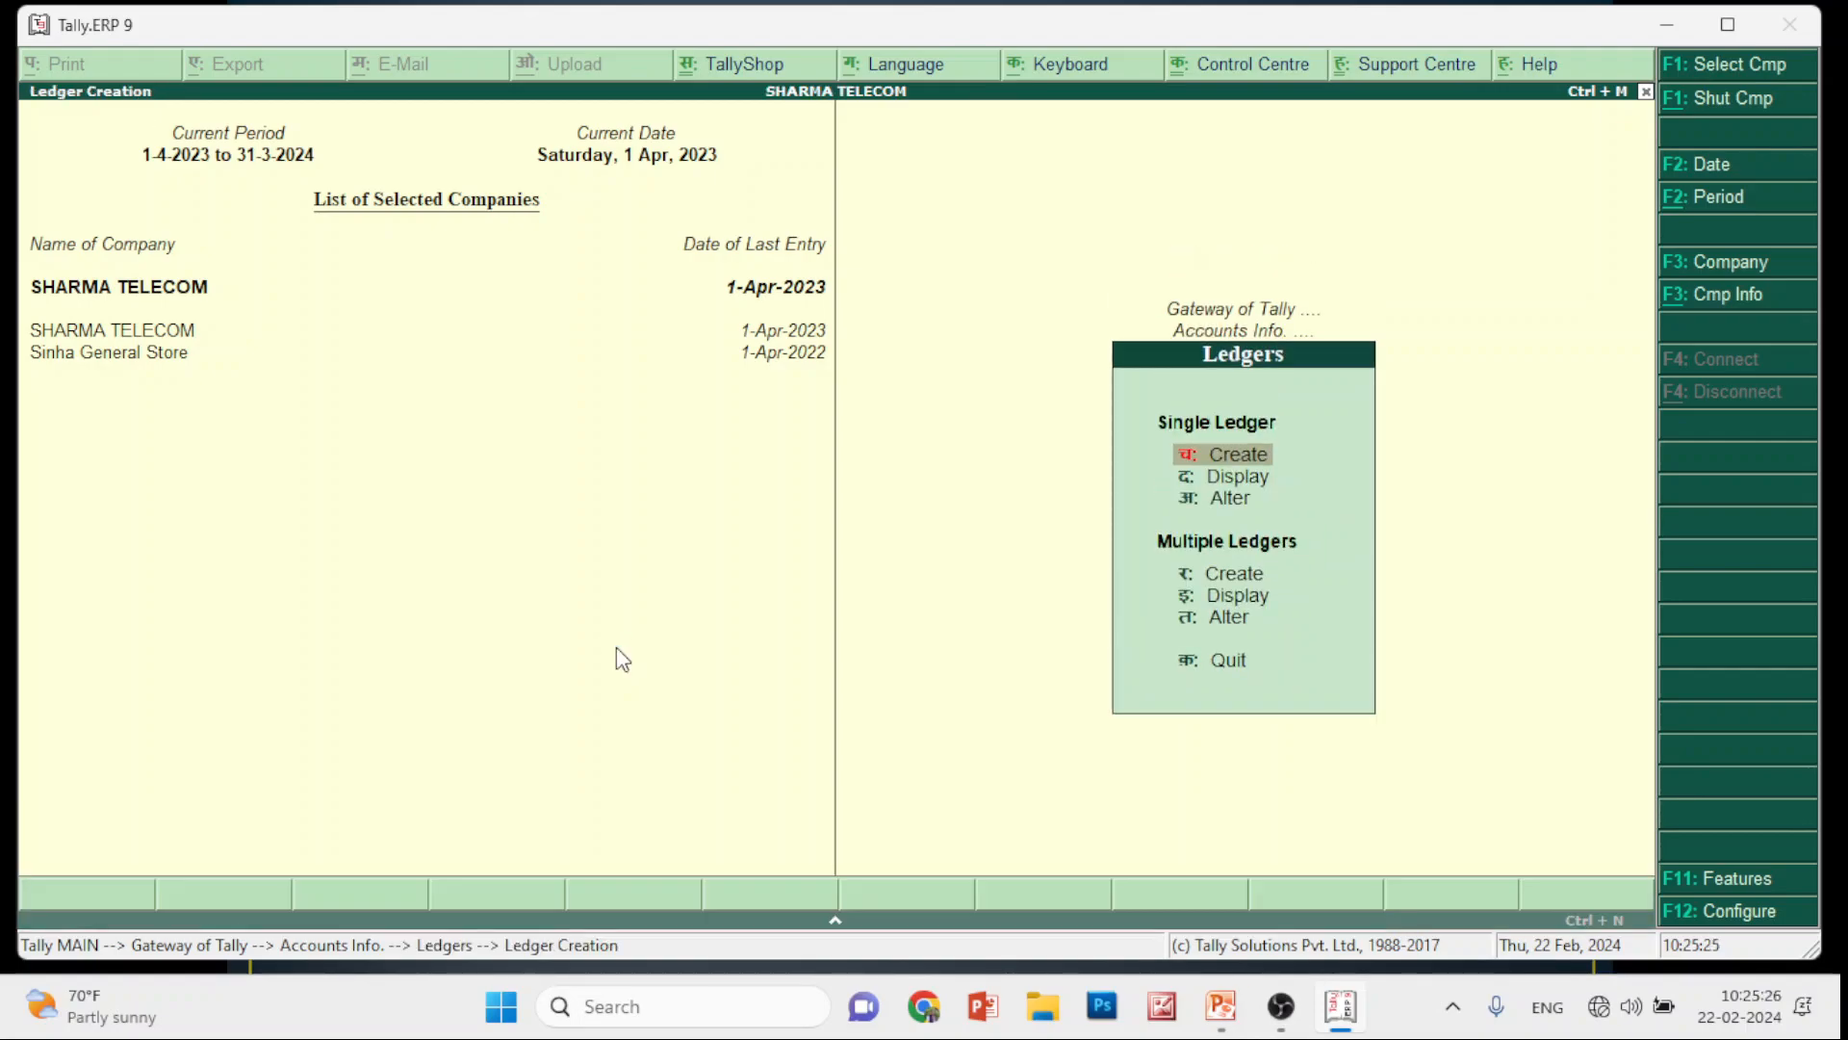
{"action": "type", "text": "कदज्क्मेक्द्क"}
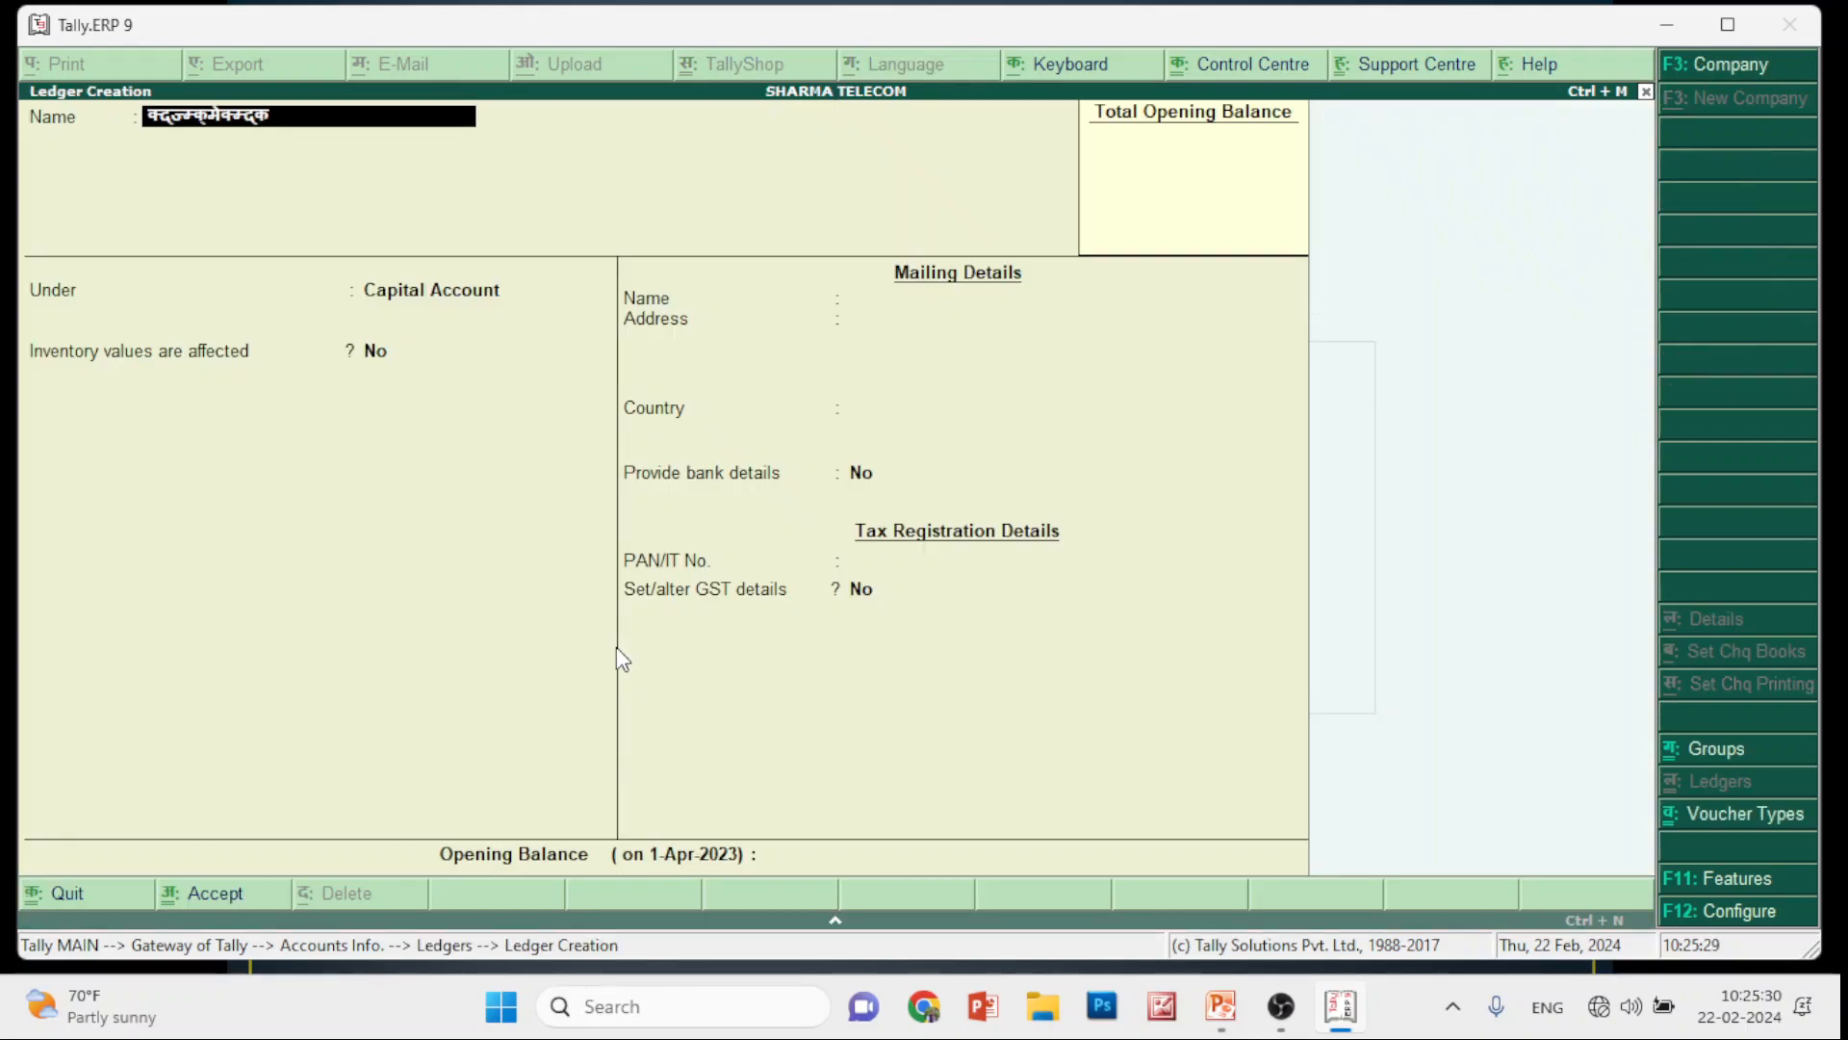
{"action": "key", "text": "BackSpace"}
{"action": "key", "text": "BackSpace"}
{"action": "key", "text": "BackSpace"}
{"action": "key", "text": "BackSpace"}
{"action": "key", "text": "BackSpace"}
{"action": "key", "text": "BackSpace"}
{"action": "key", "text": "BackSpace"}
{"action": "key", "text": "BackSpace"}
{"action": "key", "text": "BackSpace"}
{"action": "key", "text": "BackSpace"}
{"action": "key", "text": "BackSpace"}
{"action": "key", "text": "BackSpace"}
{"action": "key", "text": "BackSpace"}
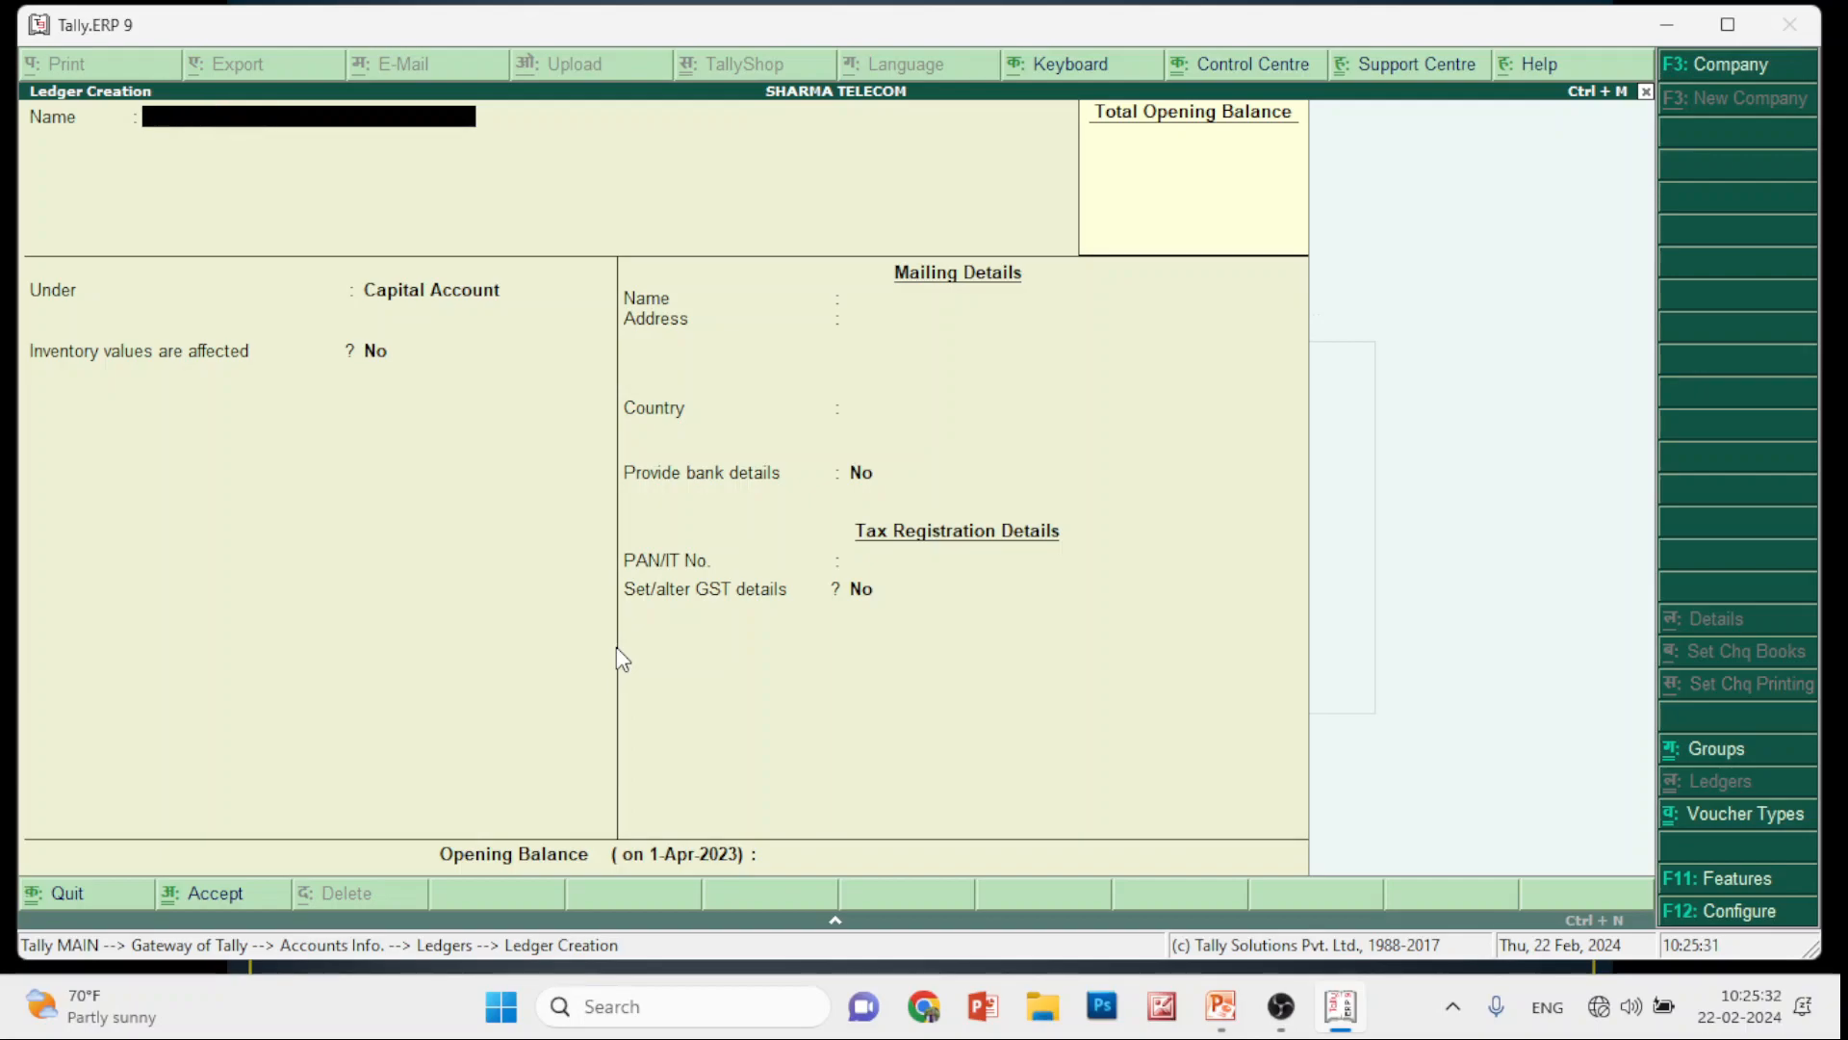
{"action": "type", "text": "विकश"}
Retype the full Hindi name, then clear it and leave ledger creation without saving
{"action": "key", "text": "BackSpace"}
{"action": "key", "text": "BackSpace"}
{"action": "key", "text": "BackSpace"}
{"action": "key", "text": "BackSpace"}
{"action": "type", "text": "विकसा"}
{"action": "key", "text": "BackSpace"}
{"action": "key", "text": "BackSpace"}
{"action": "key", "text": "BackSpace"}
{"action": "key", "text": "BackSpace"}
{"action": "key", "text": "BackSpace"}
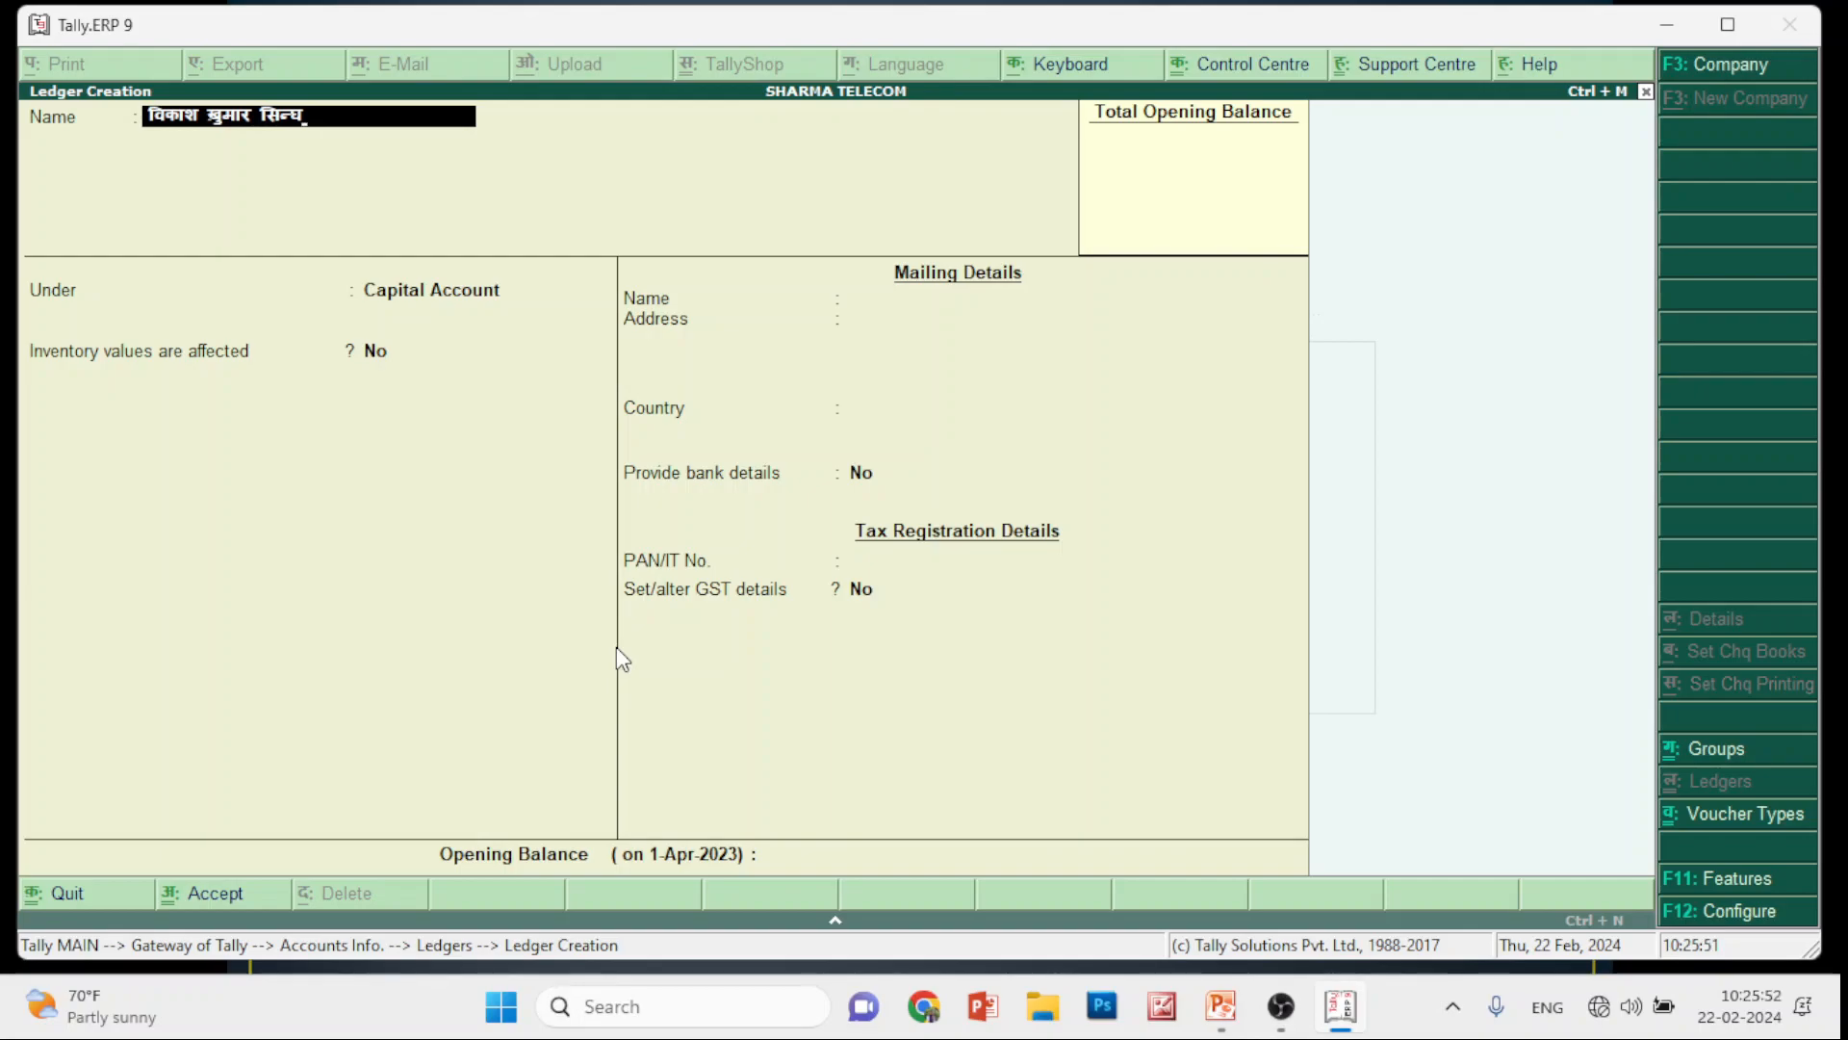
{"action": "key", "text": "Escape"}
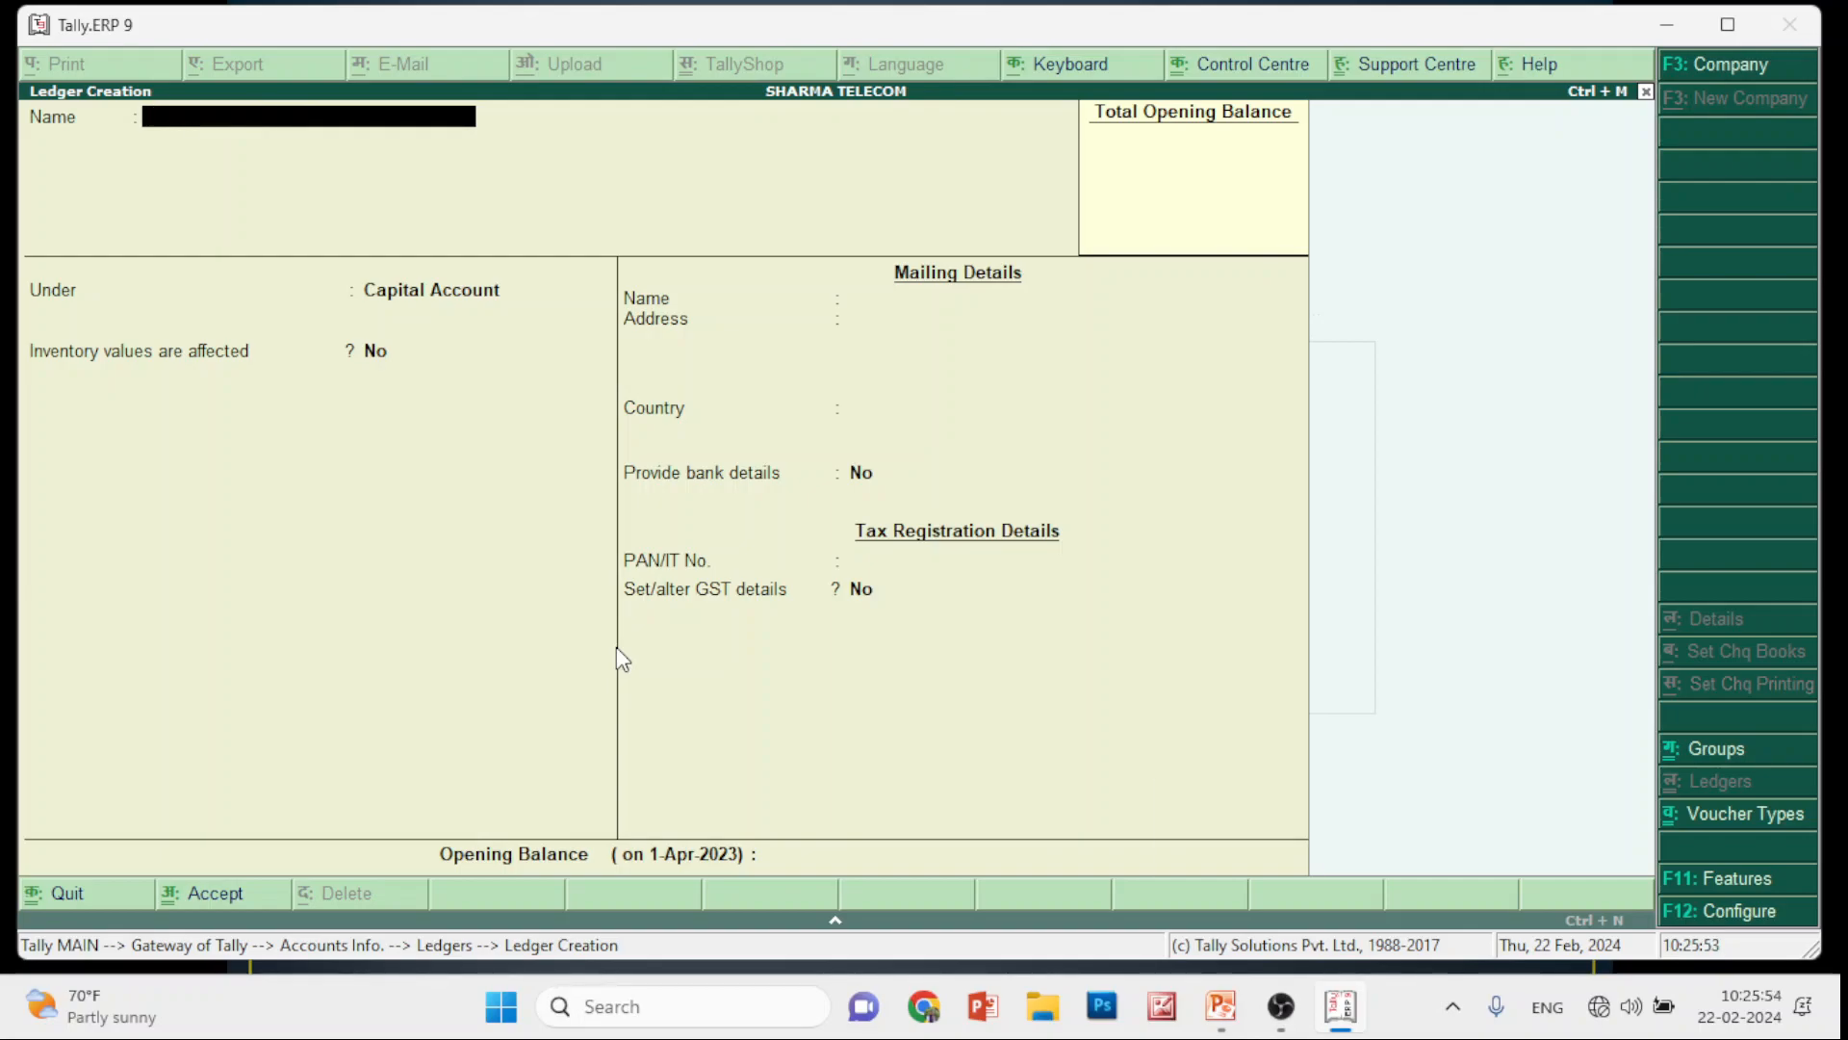
{"action": "key", "text": "Escape"}
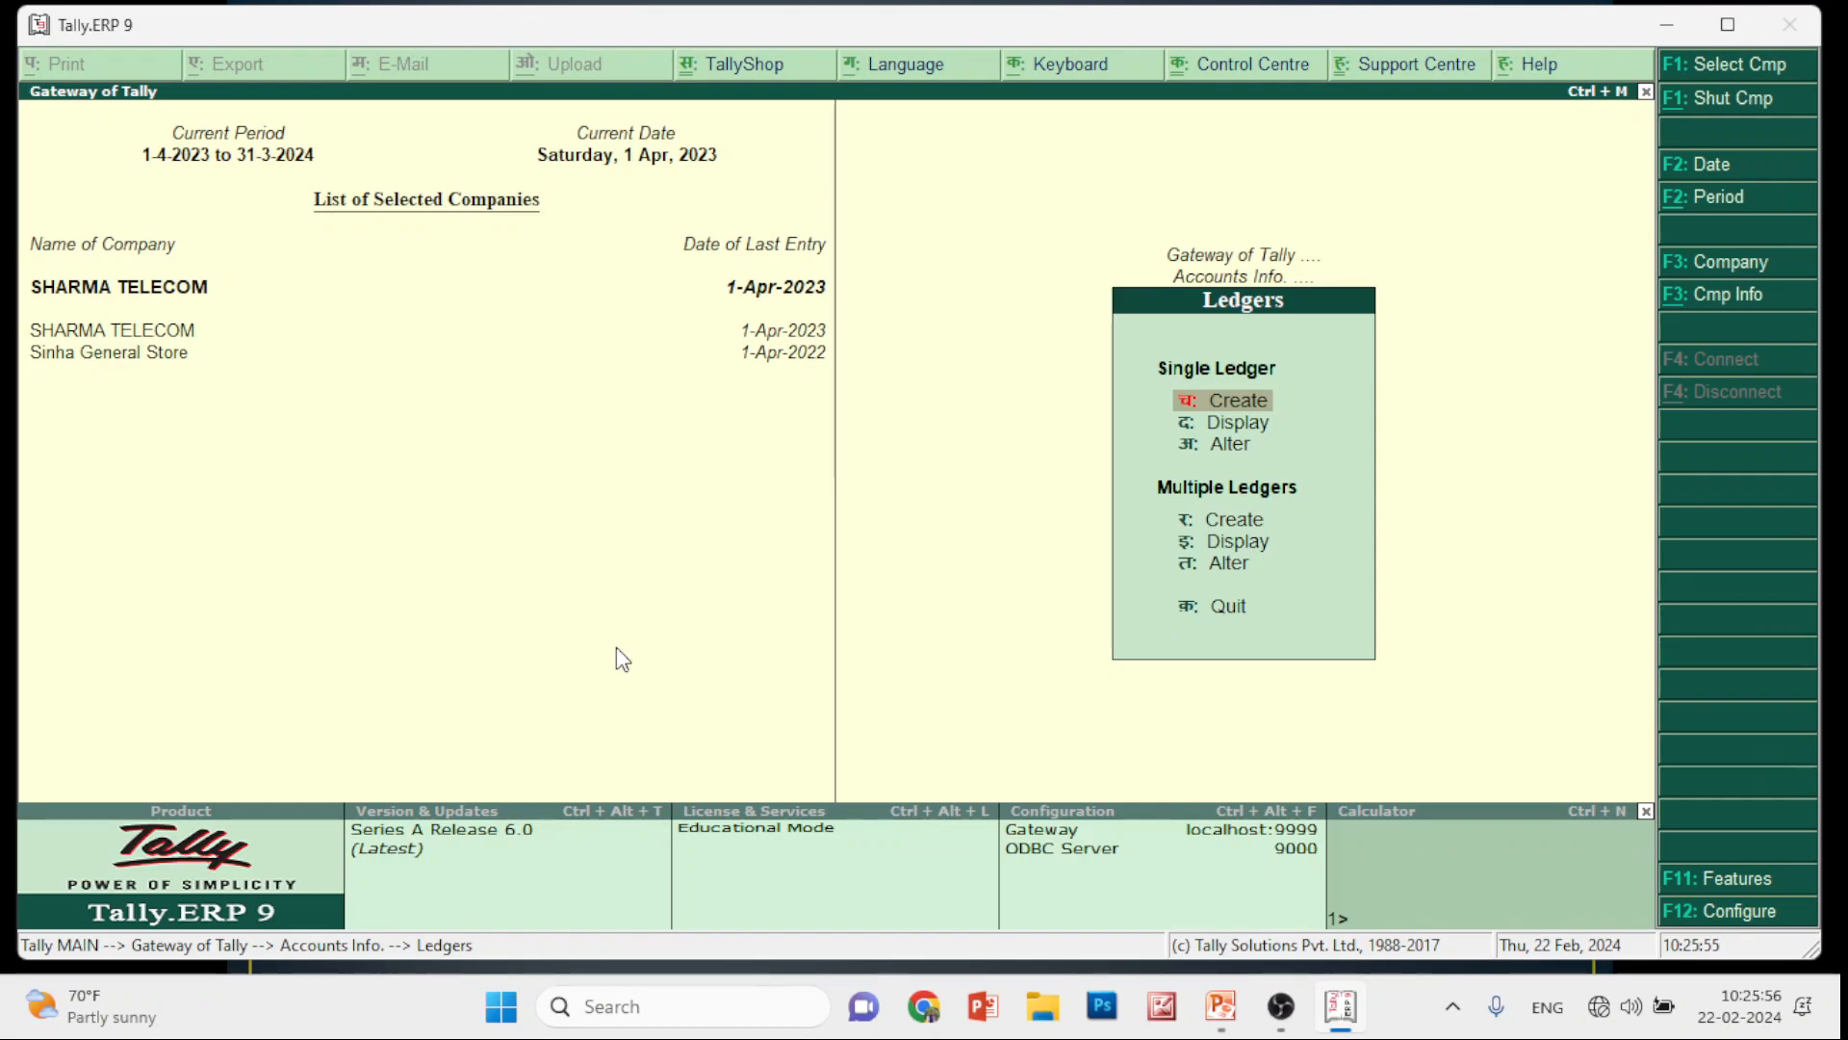
Return to the Gateway of Tally and switch the keyboard language to Bengali
{"action": "key", "text": "Escape"}
{"action": "key", "text": "Escape"}
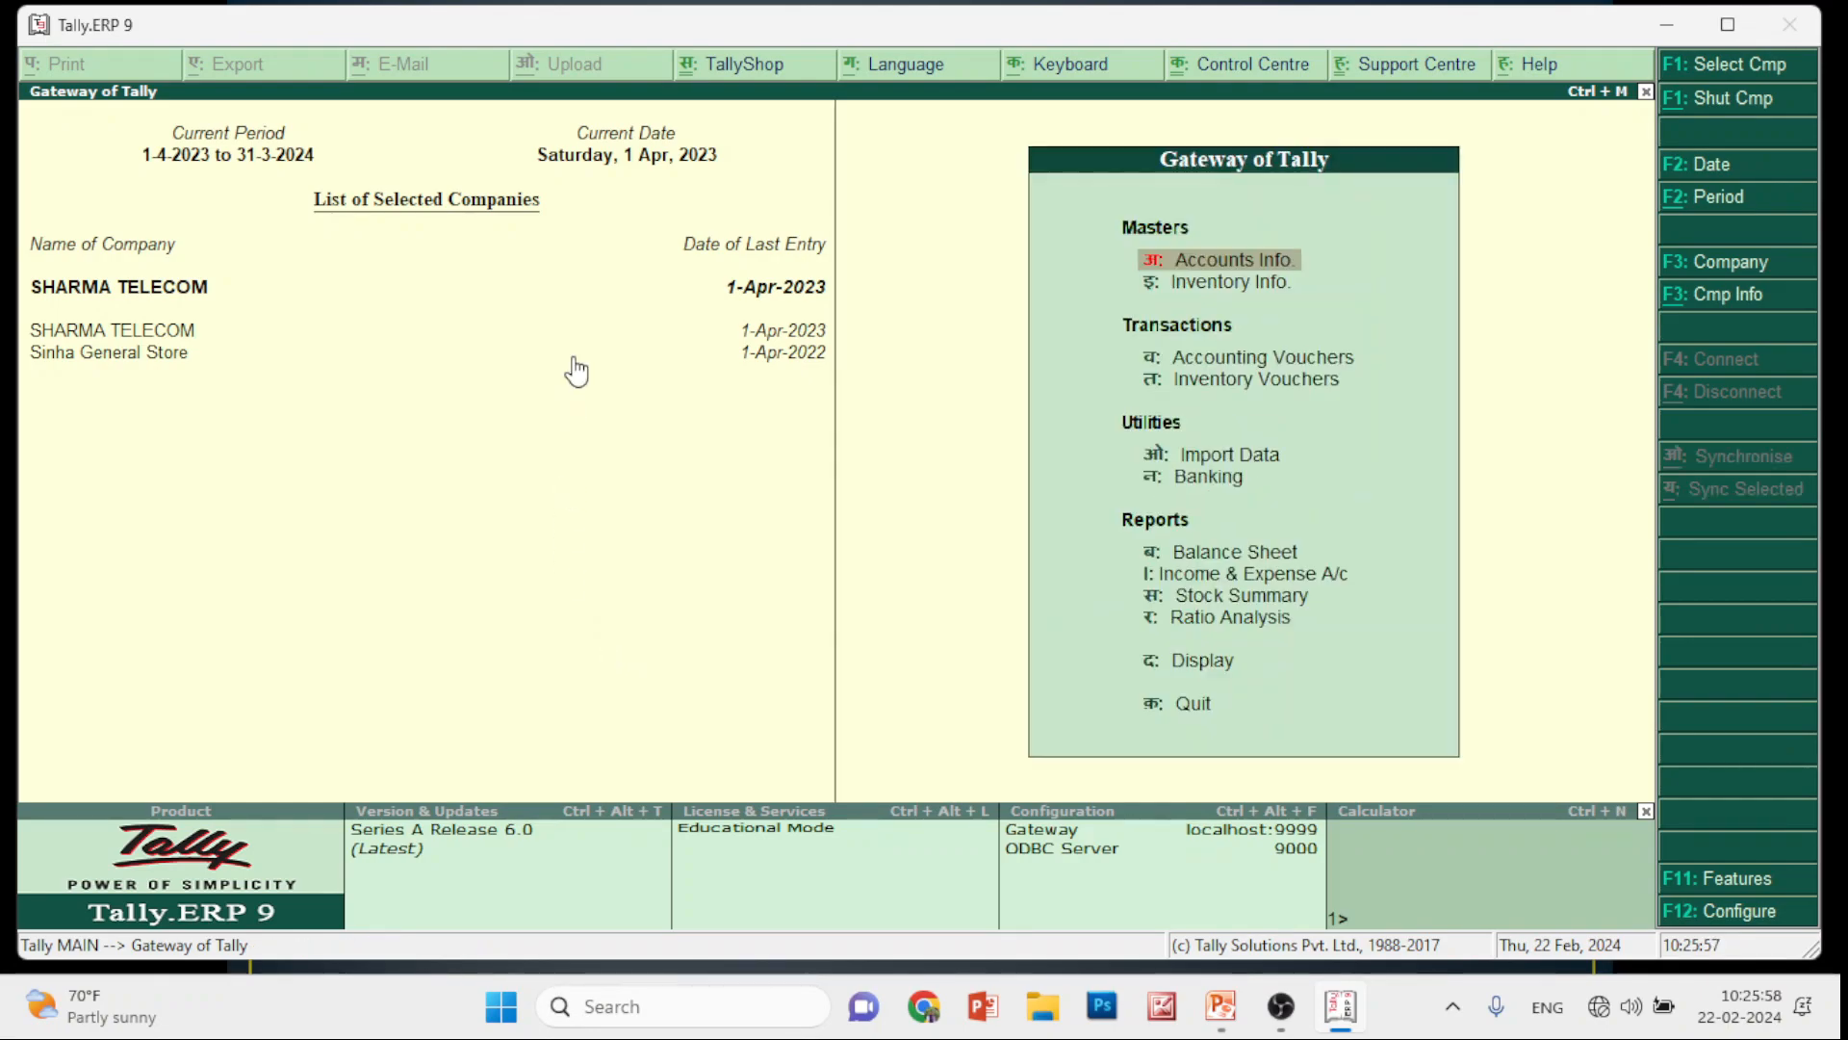
{"action": "left_click", "coordinate": [1059, 67]}
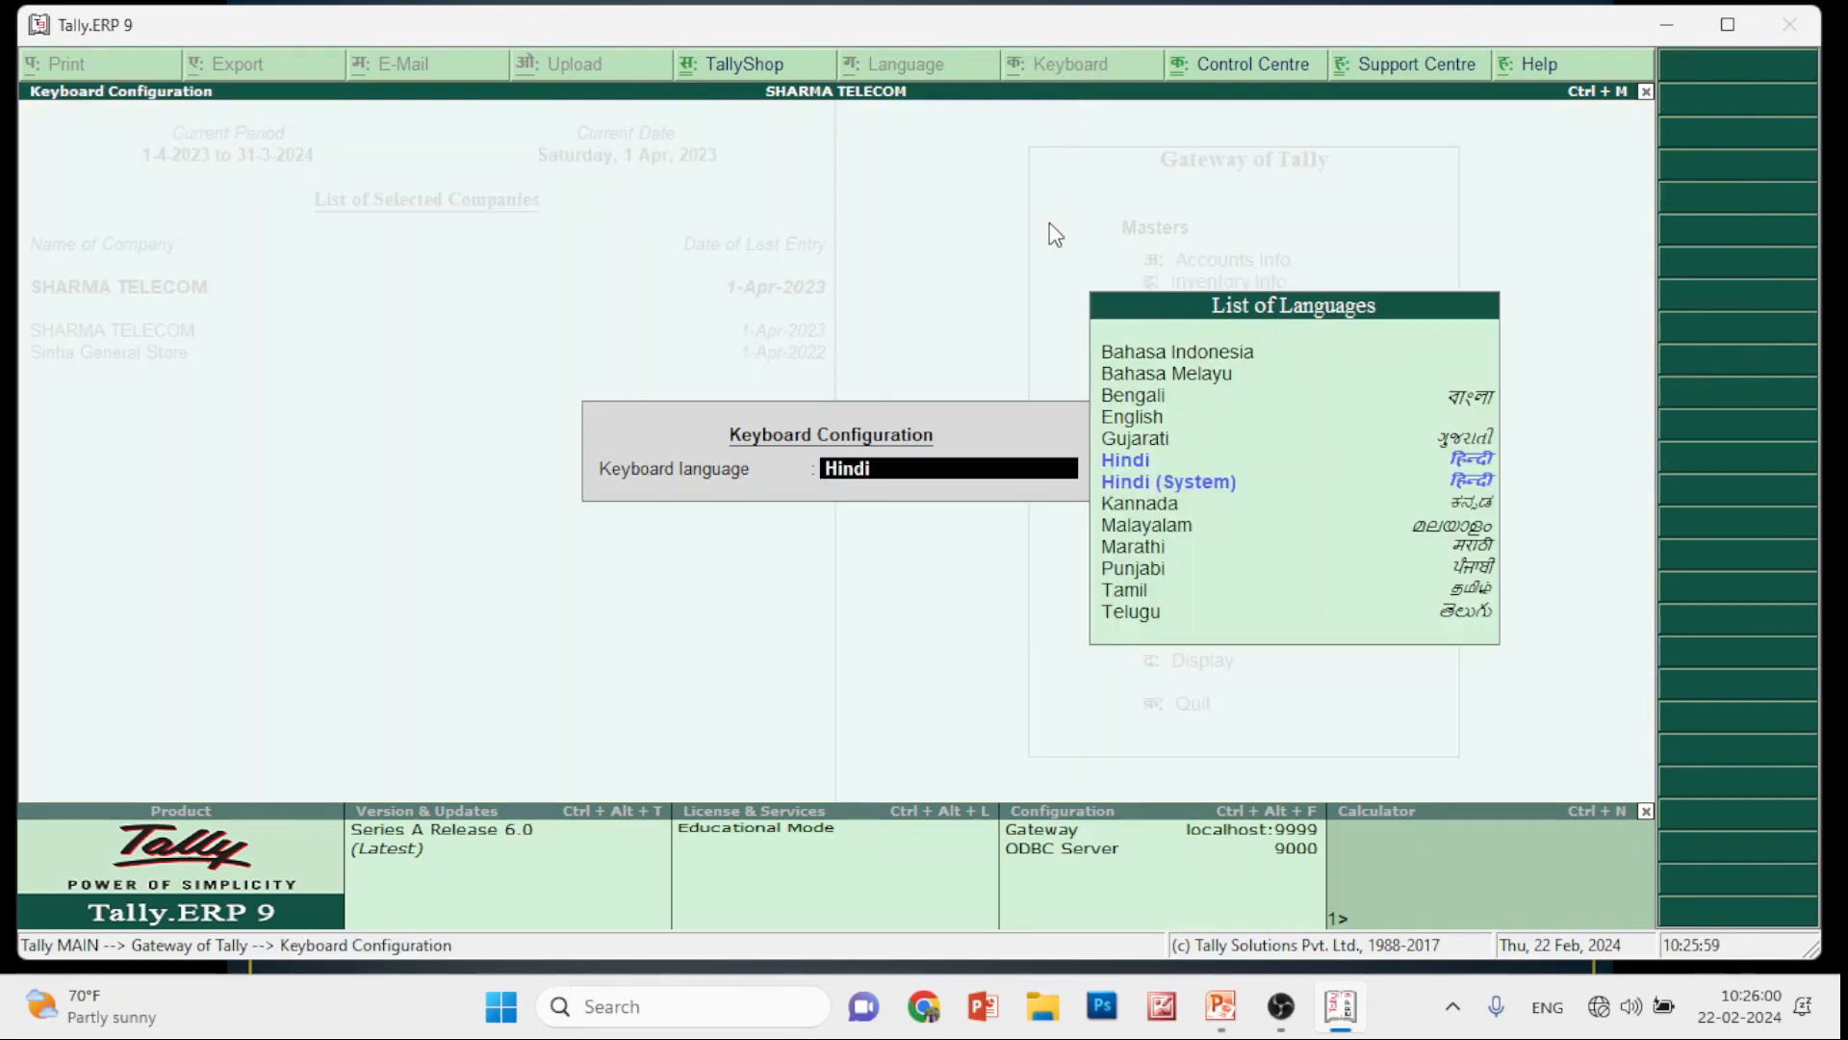
{"action": "left_click", "coordinate": [1146, 397]}
{"action": "key", "text": "Return"}
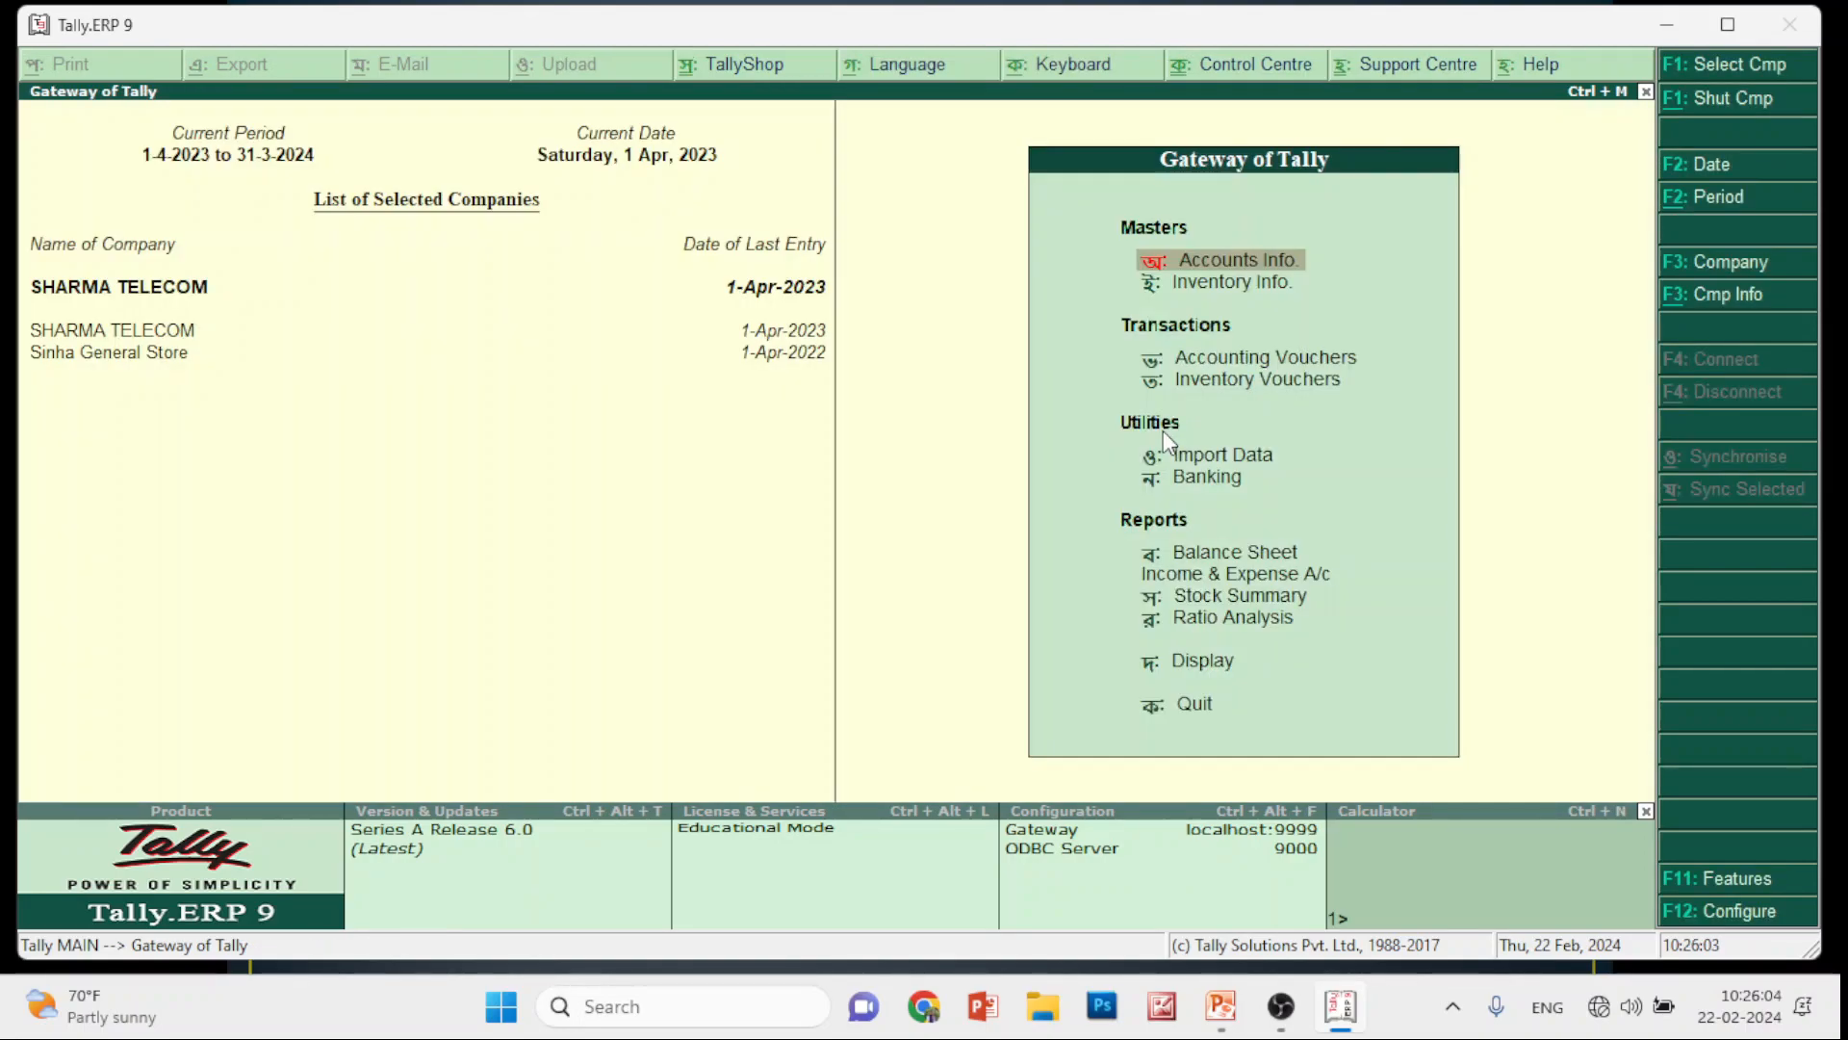
Type a trial Bengali name in a new ledger, then exit unsaved without quitting Tally
{"action": "key", "text": "Return"}
{"action": "key", "text": "Down"}
{"action": "key", "text": "Return"}
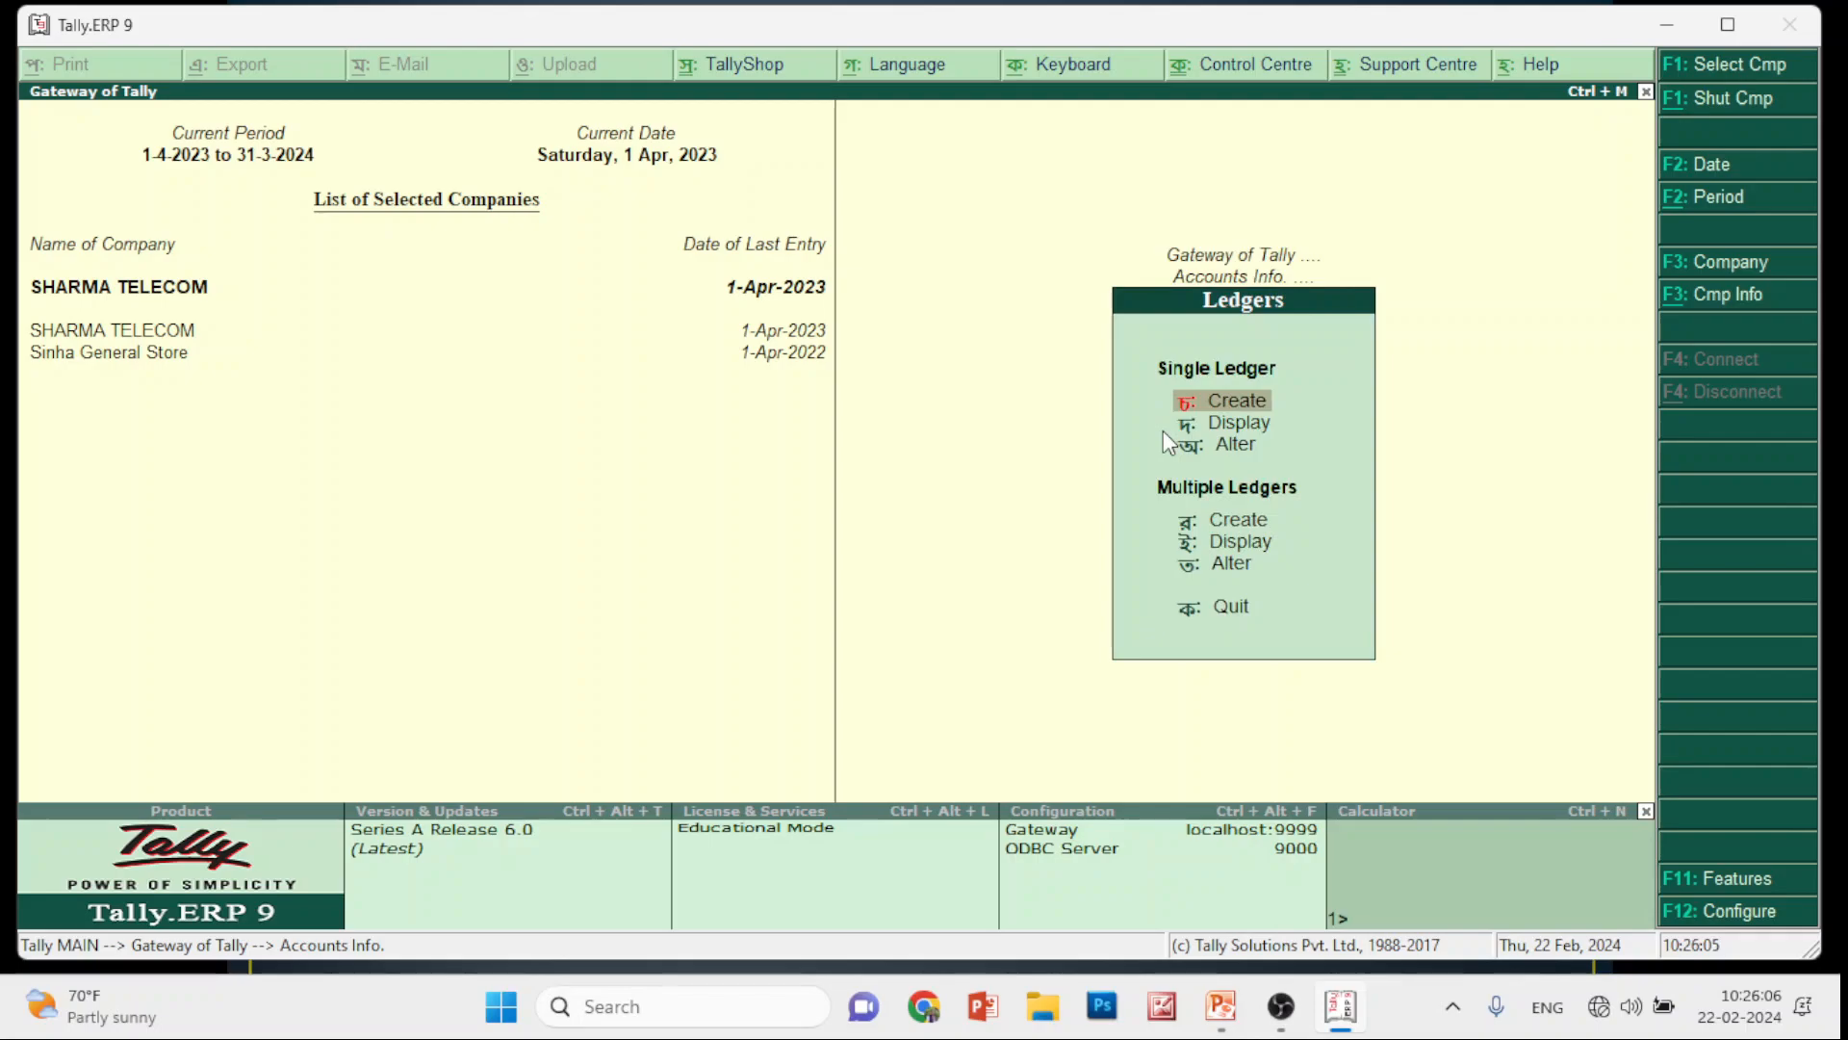
{"action": "key", "text": "Return"}
{"action": "type", "text": "অসদফেদ্র"}
{"action": "key", "text": "BackSpace"}
{"action": "key", "text": "BackSpace"}
{"action": "key", "text": "BackSpace"}
{"action": "key", "text": "BackSpace"}
{"action": "key", "text": "BackSpace"}
{"action": "key", "text": "BackSpace"}
{"action": "key", "text": "BackSpace"}
{"action": "key", "text": "BackSpace"}
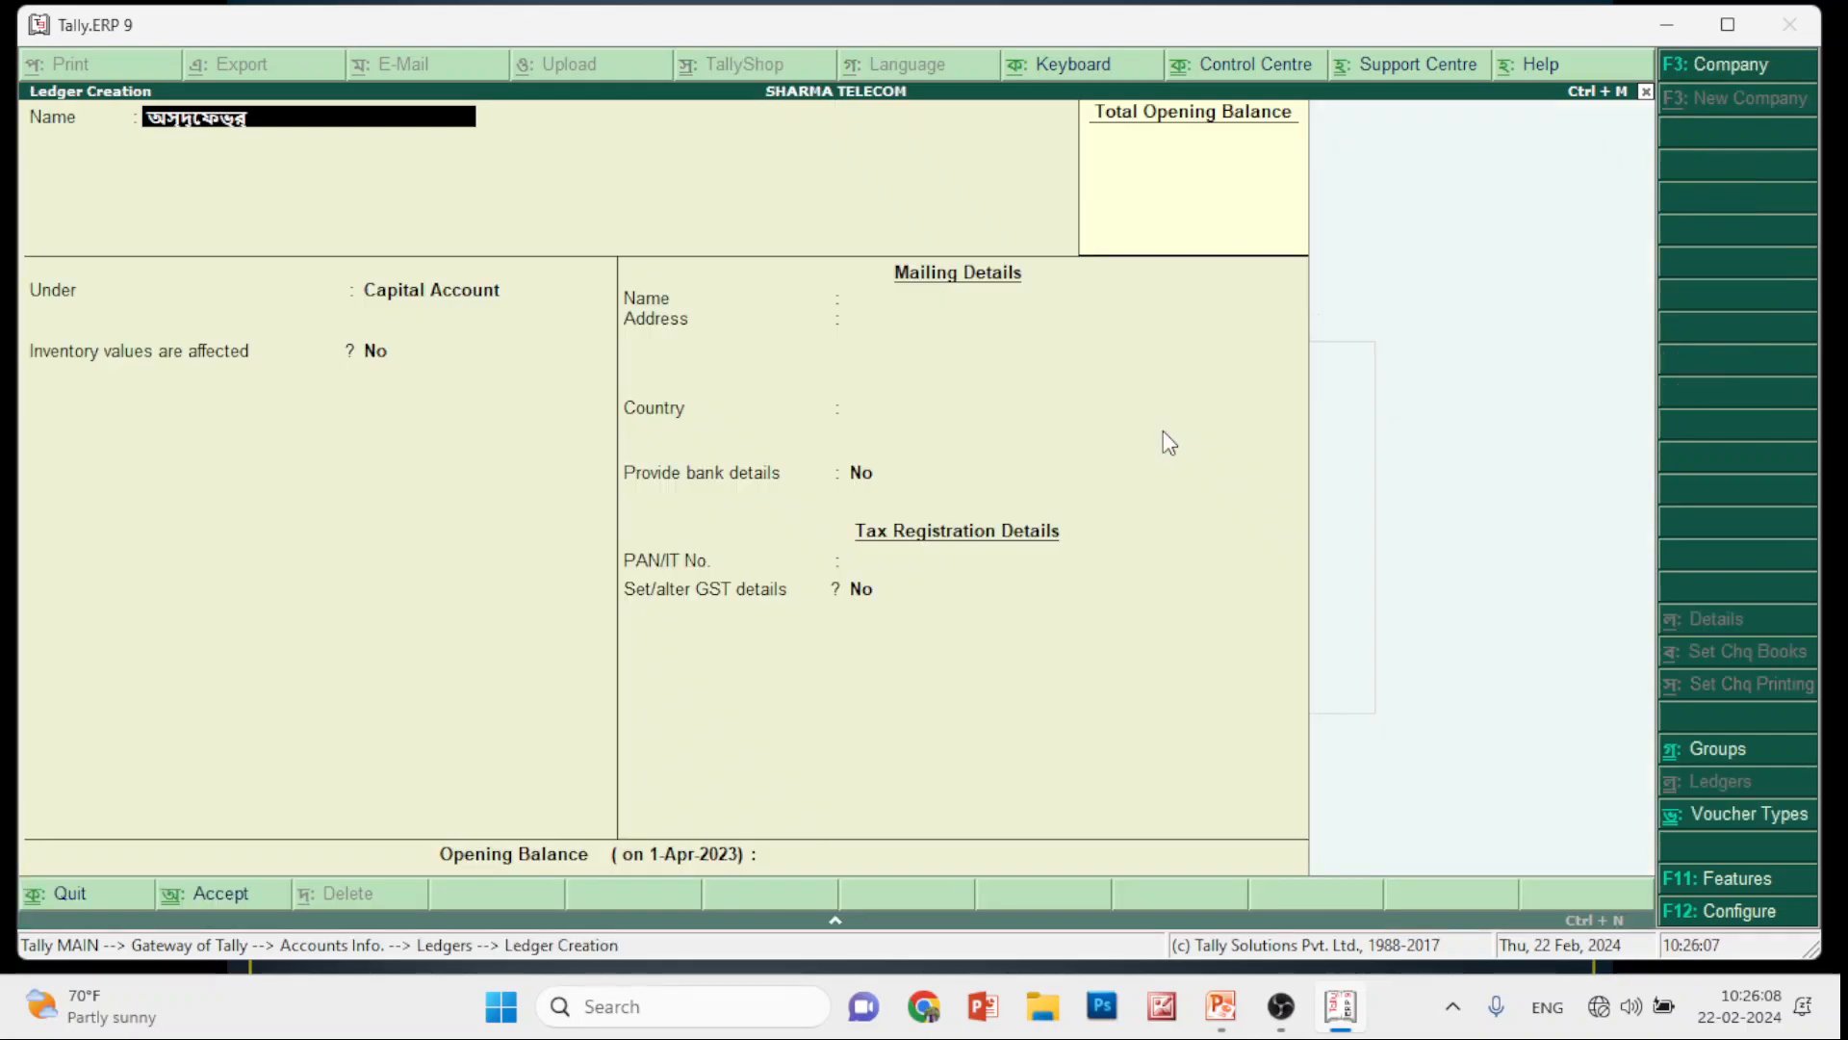
{"action": "key", "text": "Escape"}
{"action": "key", "text": "Escape"}
{"action": "key", "text": "Escape"}
{"action": "key", "text": "Escape"}
{"action": "key", "text": "n"}
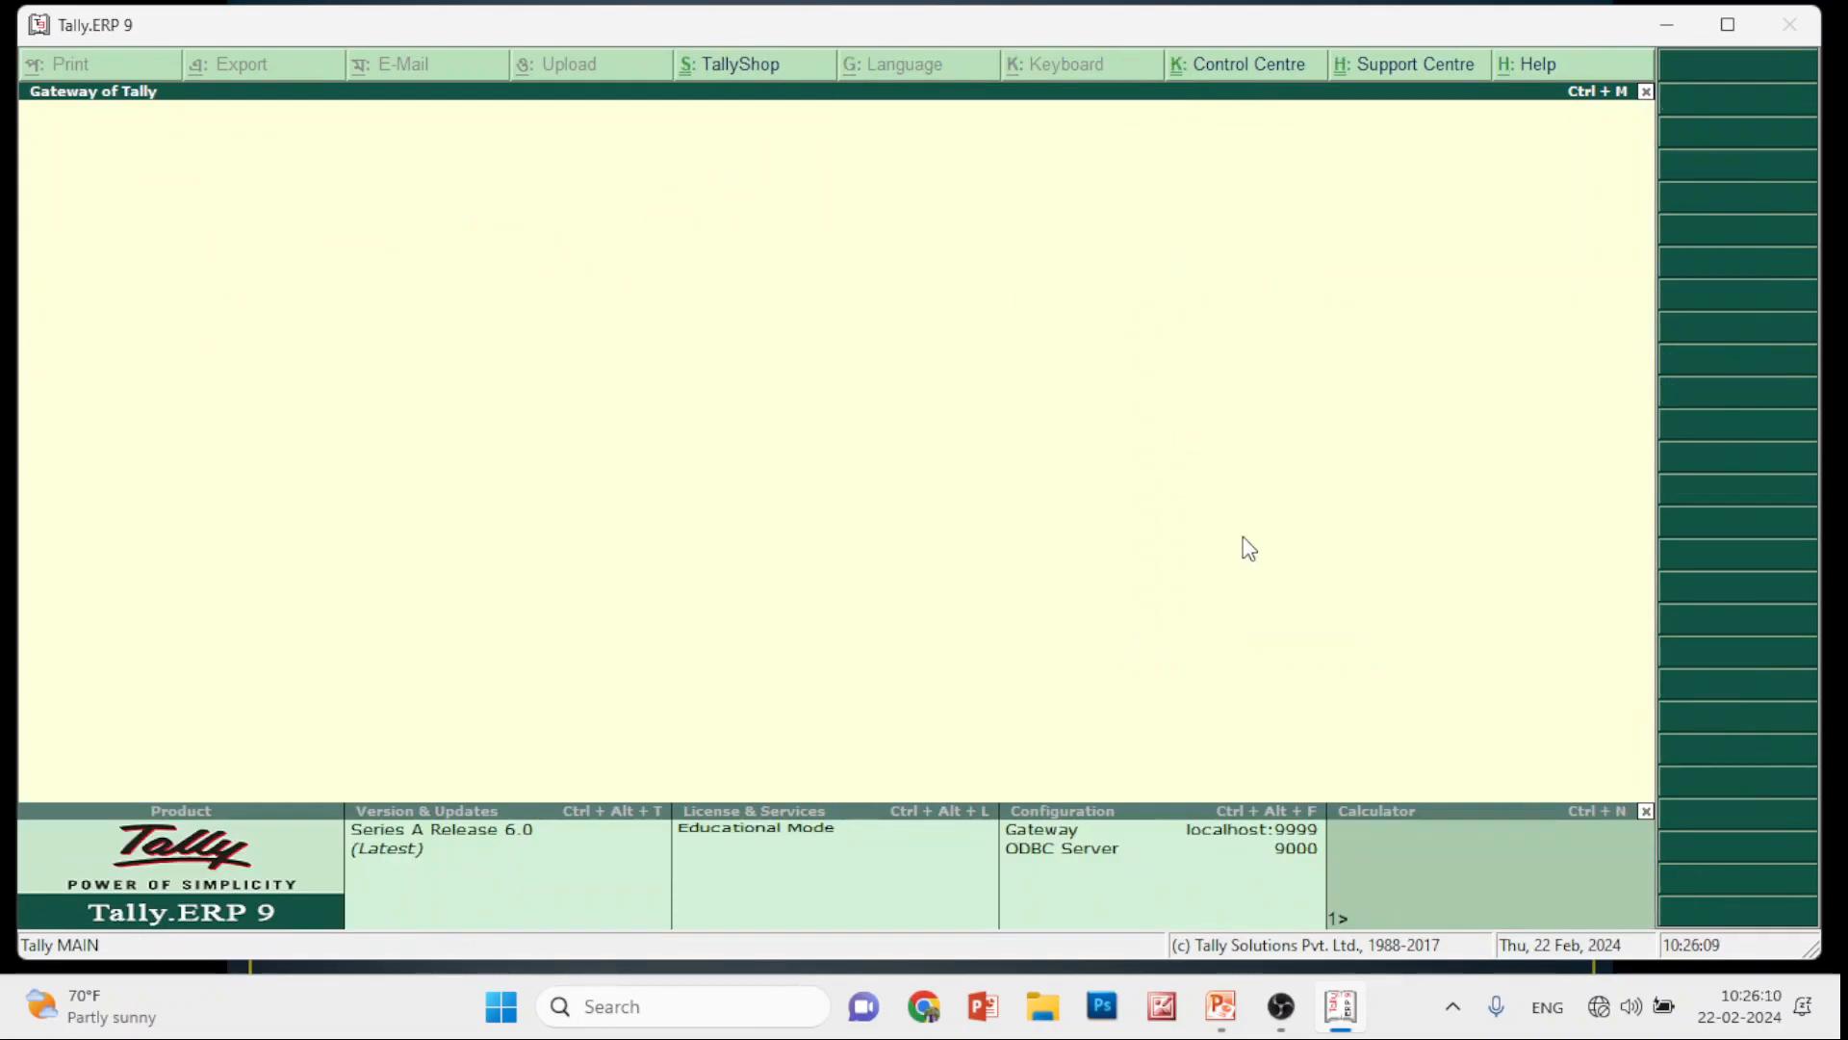
Restore English as the keyboard language and bring OBS Studio forward
{"action": "left_click", "coordinate": [1072, 65]}
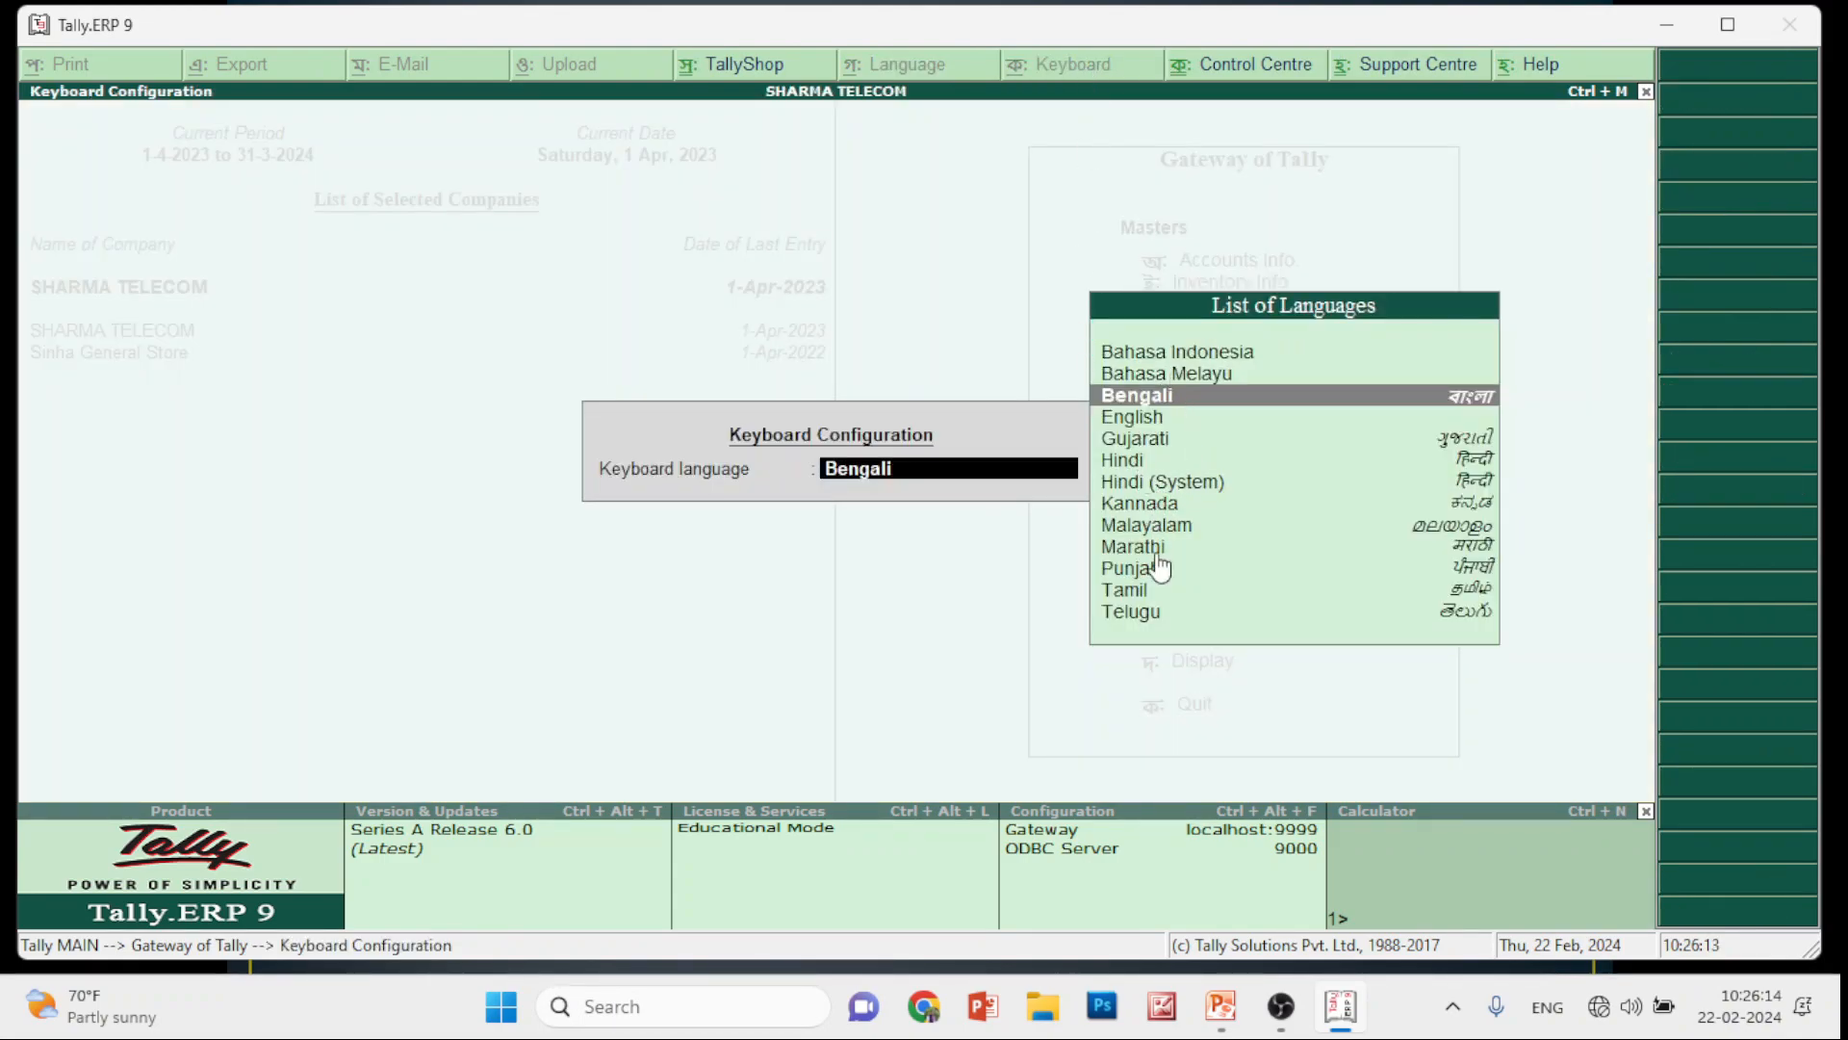
{"action": "left_click", "coordinate": [1161, 427]}
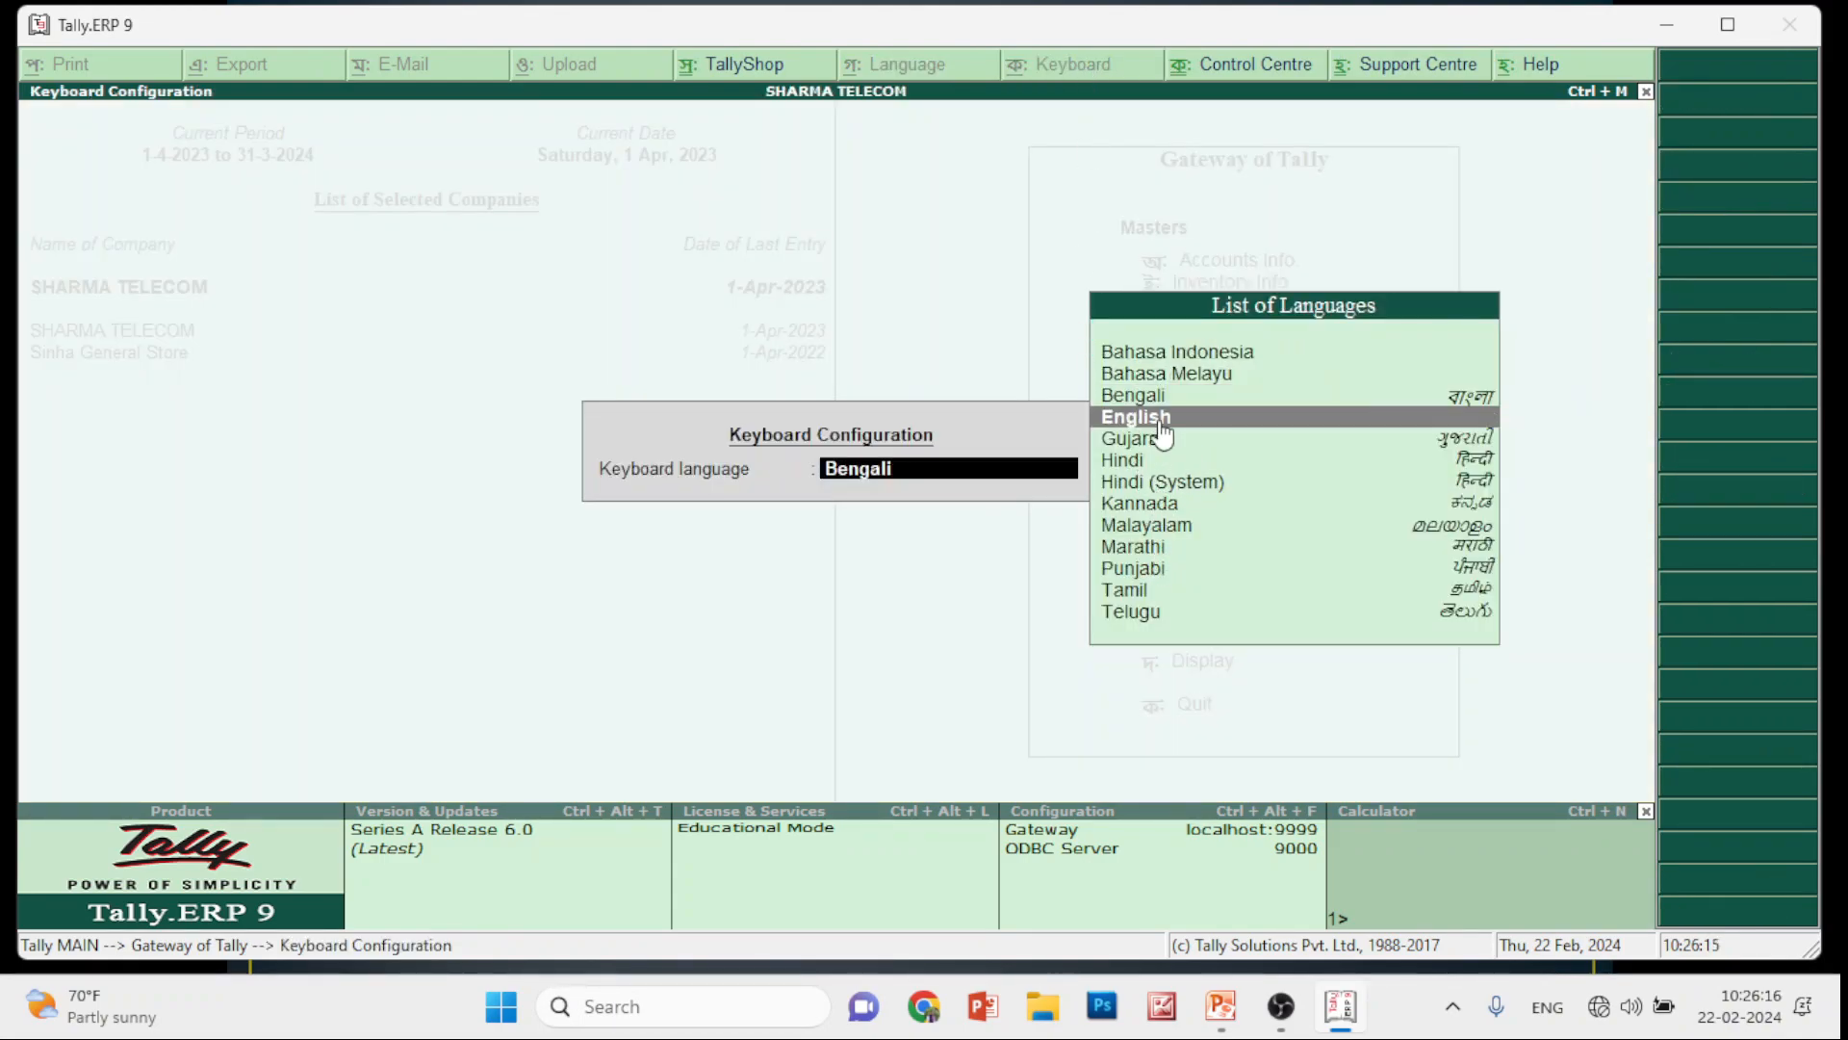
{"action": "left_click", "coordinate": [1161, 427]}
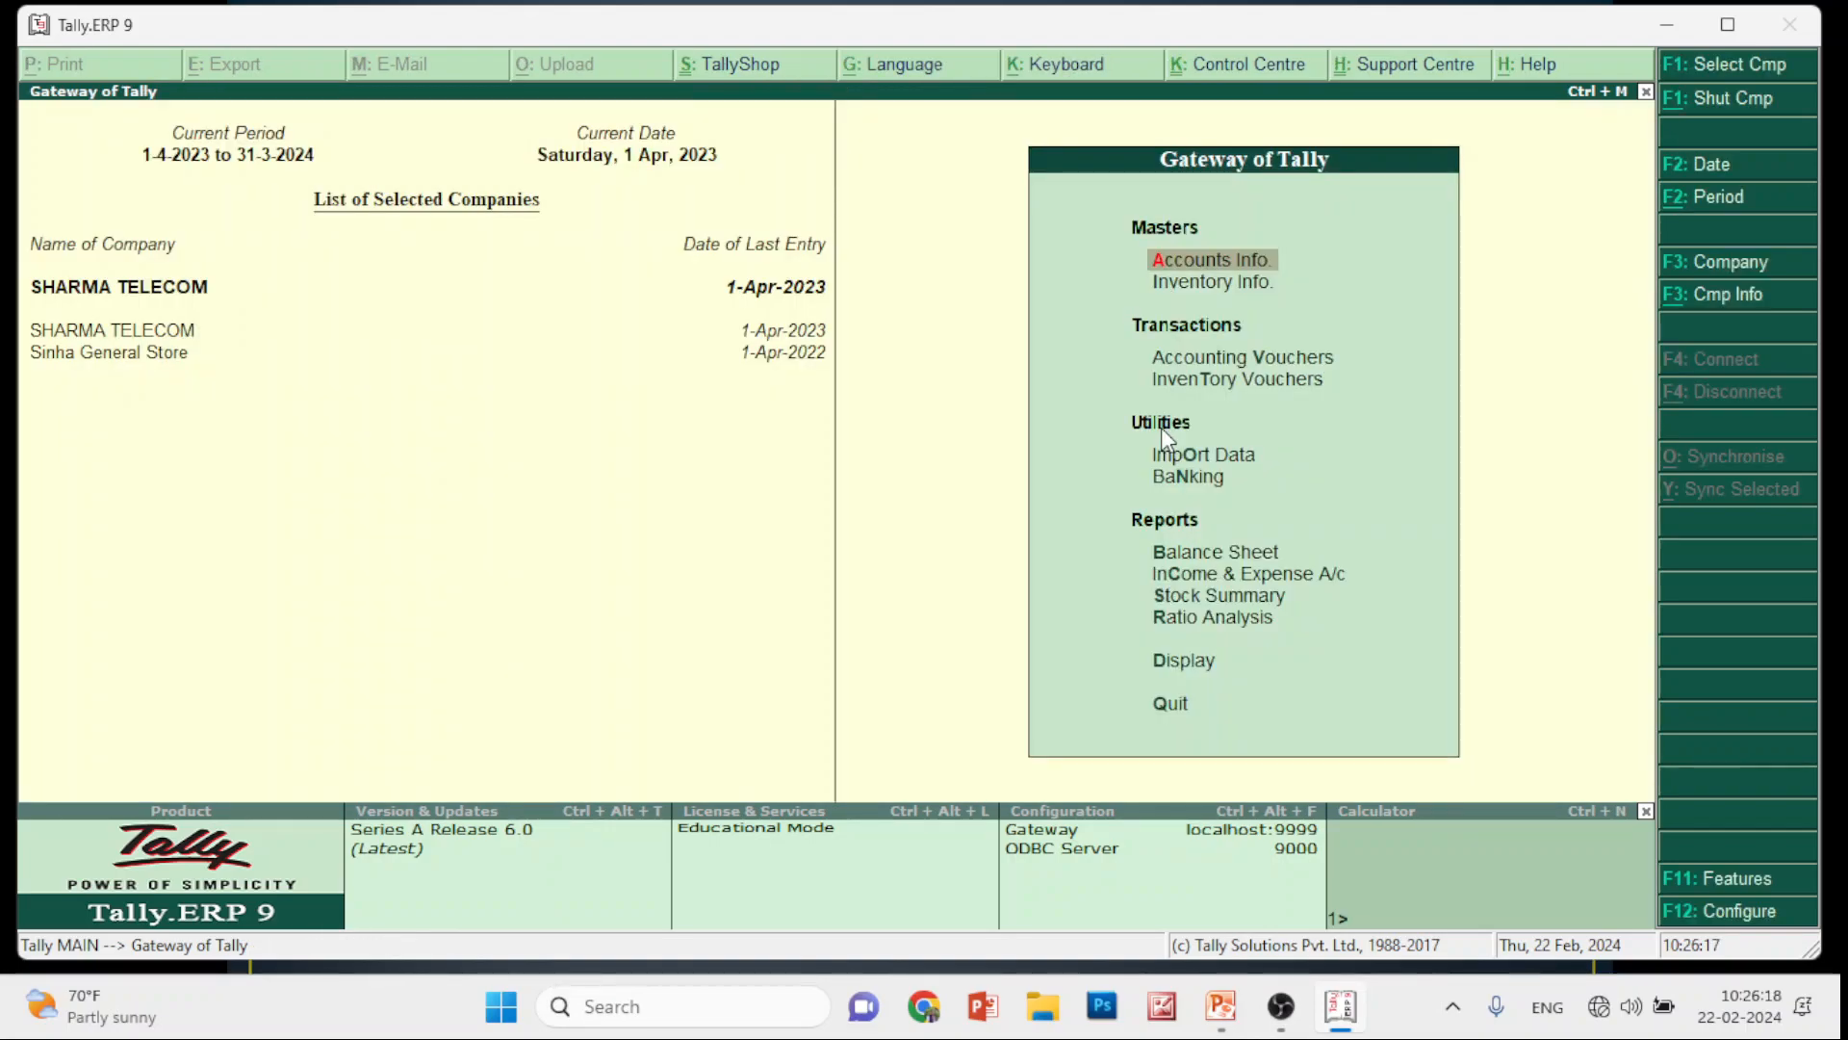
{"action": "left_click", "coordinate": [1278, 1007]}
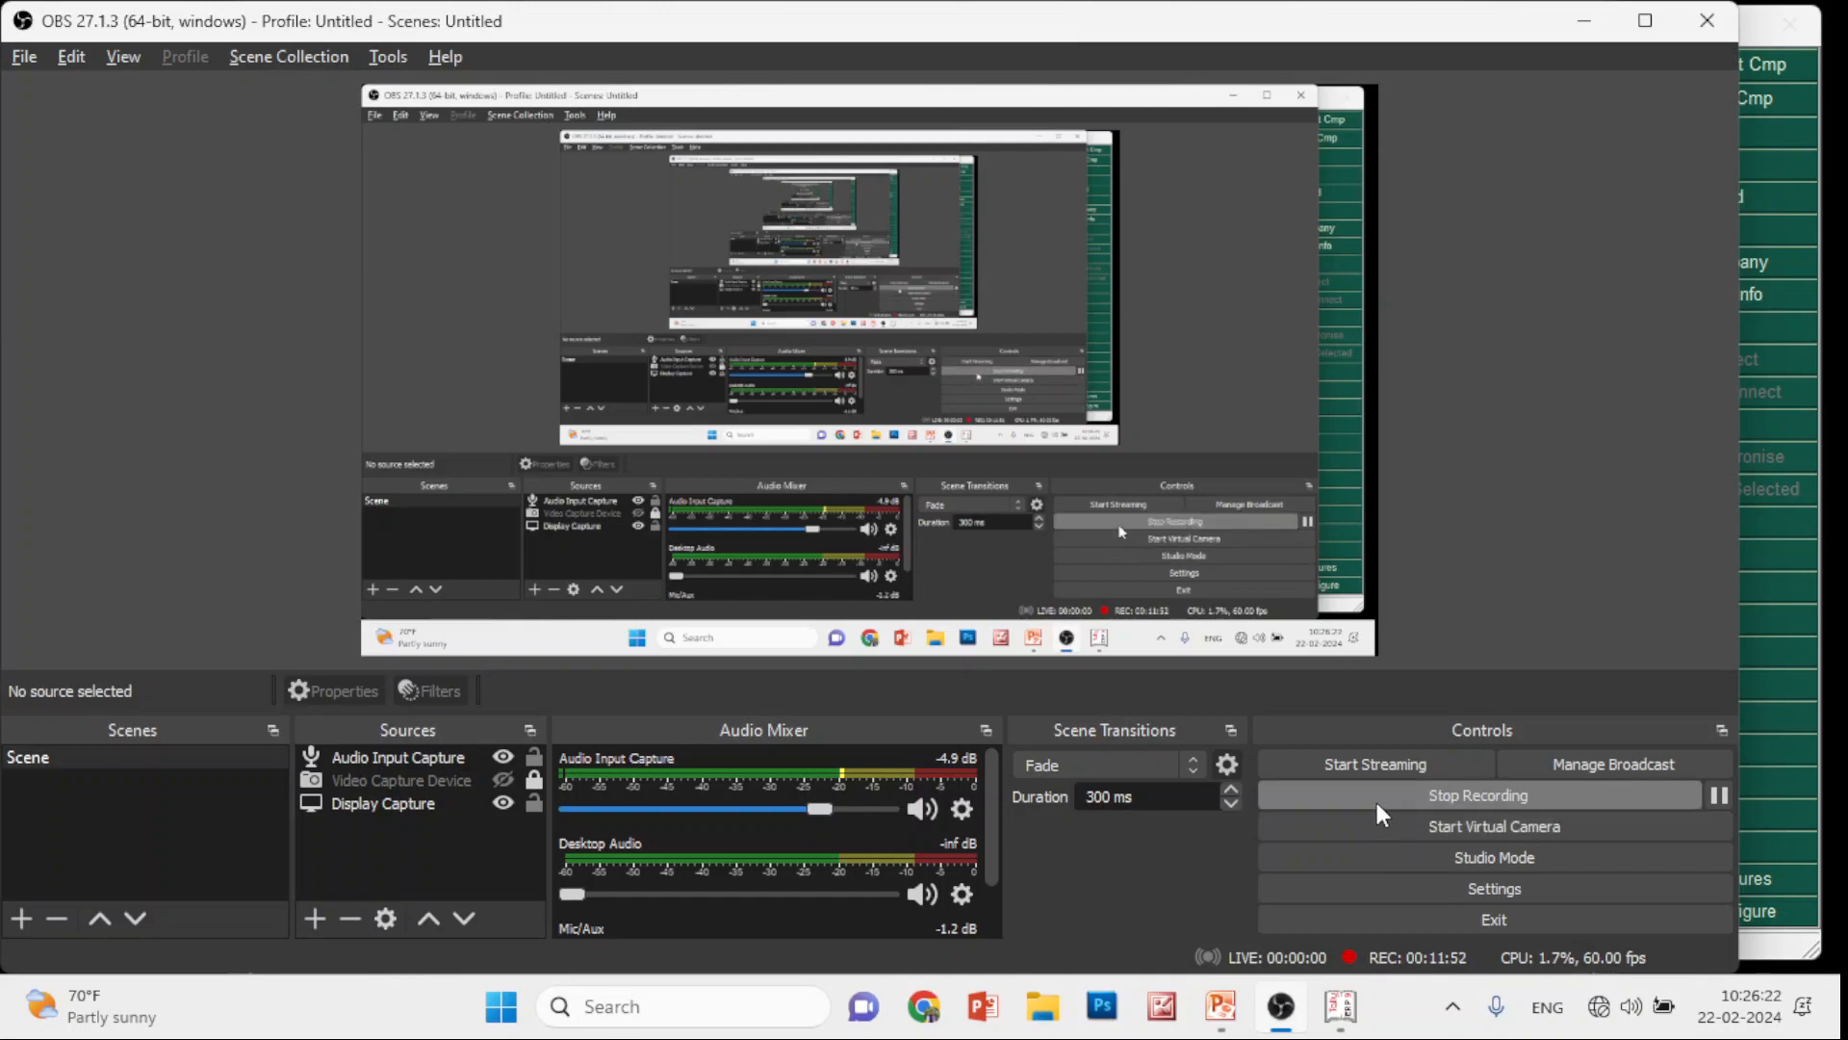
Pause and immediately resume the OBS screen recording, then switch back to Tally
{"action": "left_click", "coordinate": [1719, 797]}
{"action": "left_click", "coordinate": [1723, 797]}
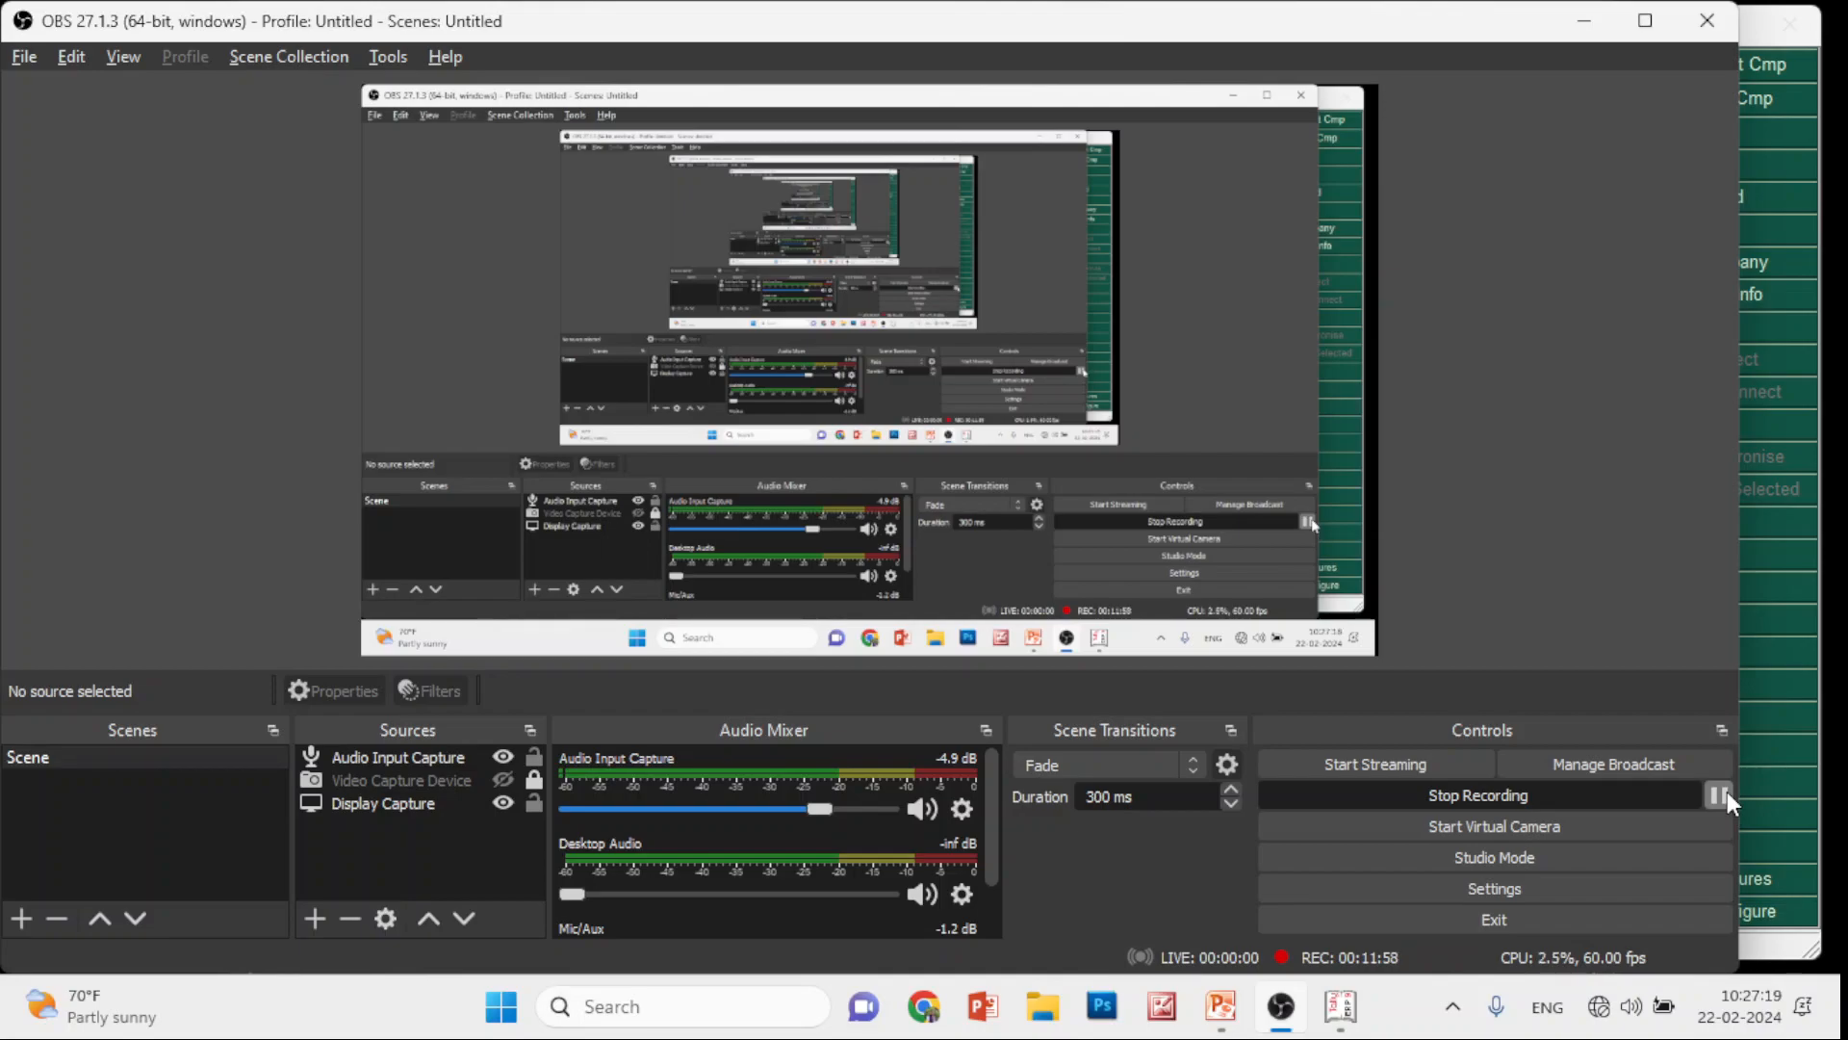
{"action": "key", "text": "alt+Tab"}
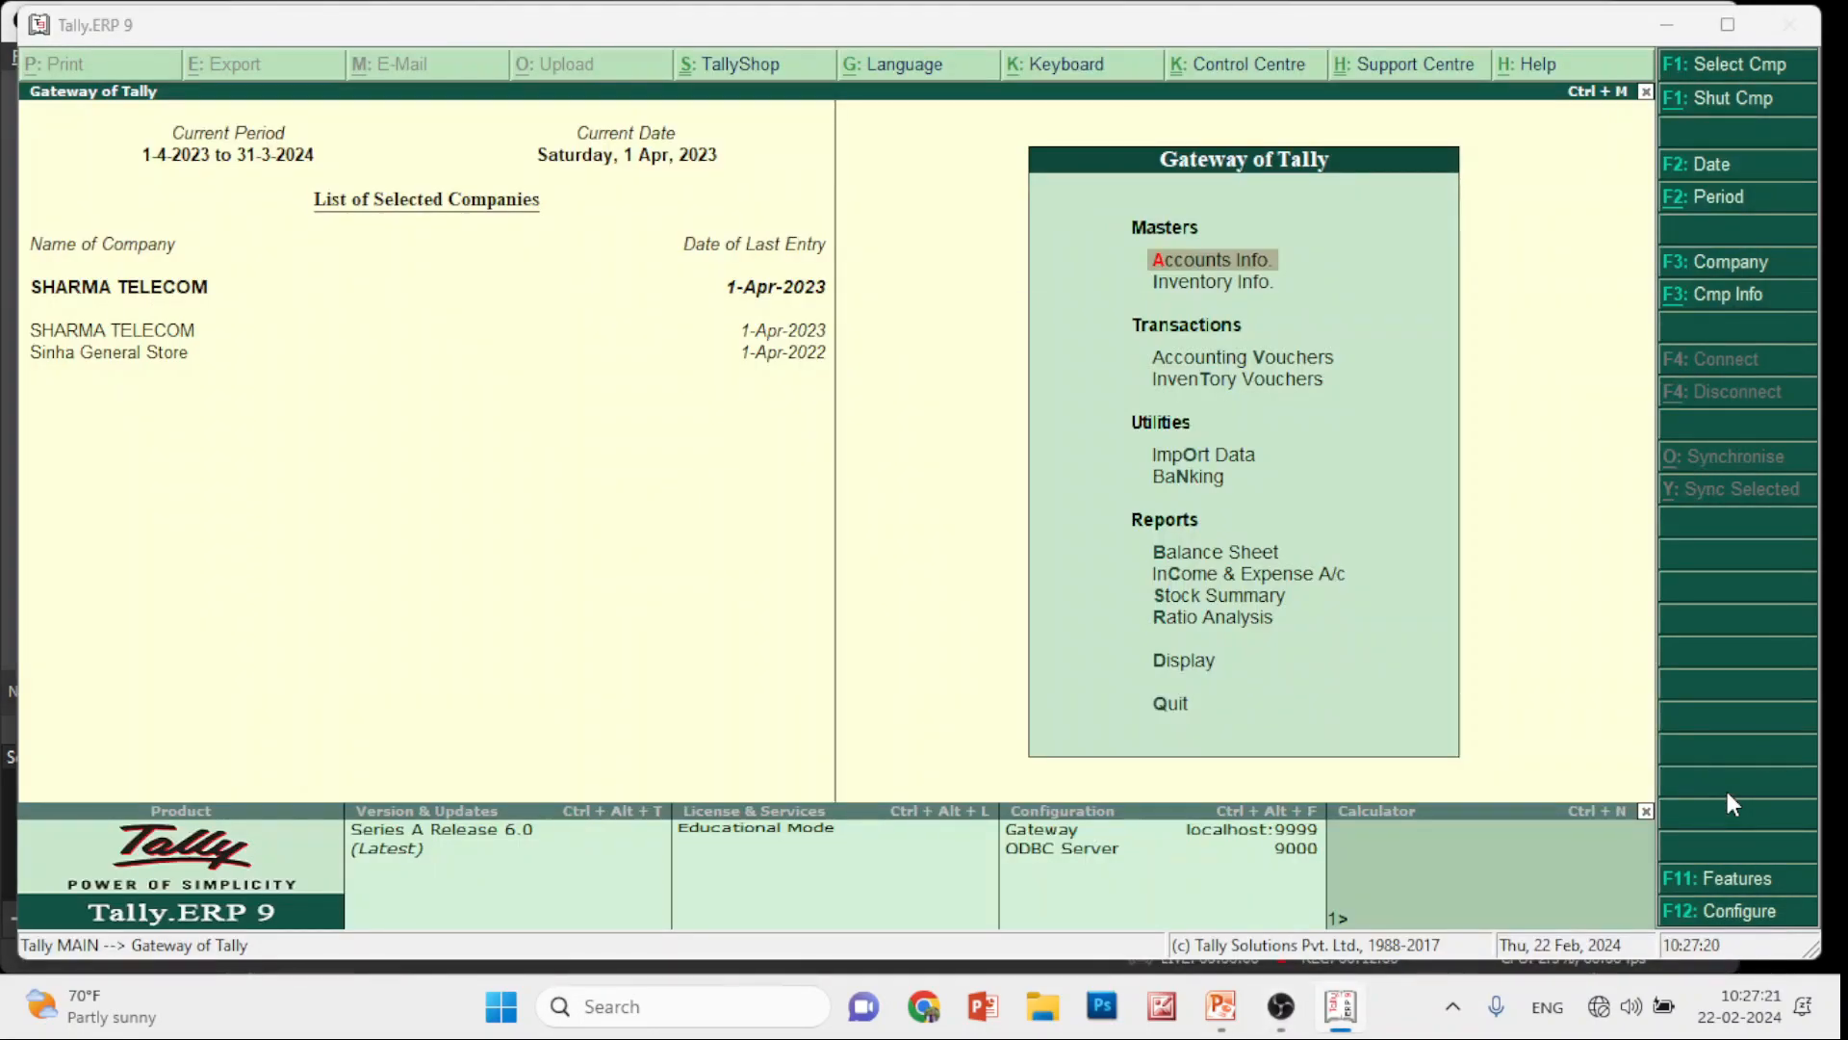
Advance the slideshow to slide 178, 'Steps to take help of Tally', then switch to Tally
{"action": "key", "text": "alt+Tab"}
{"action": "key", "text": "alt+Tab"}
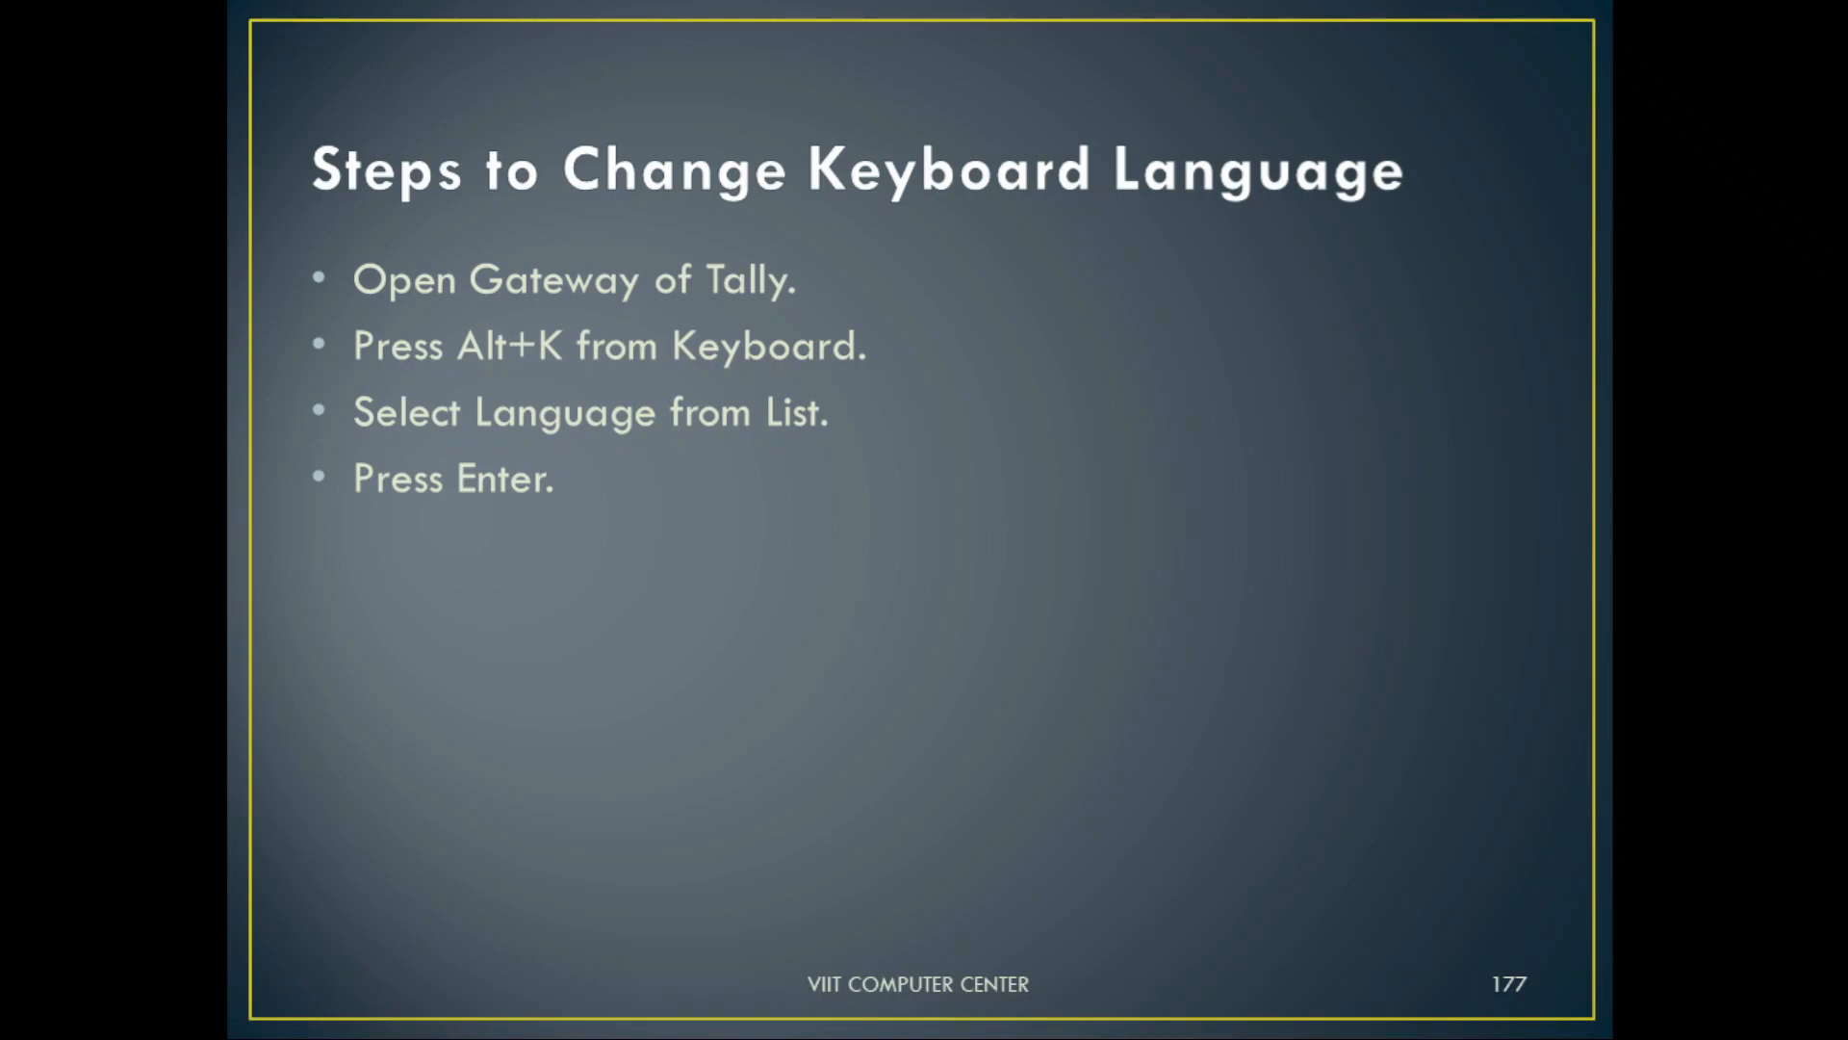
{"action": "key", "text": "Right"}
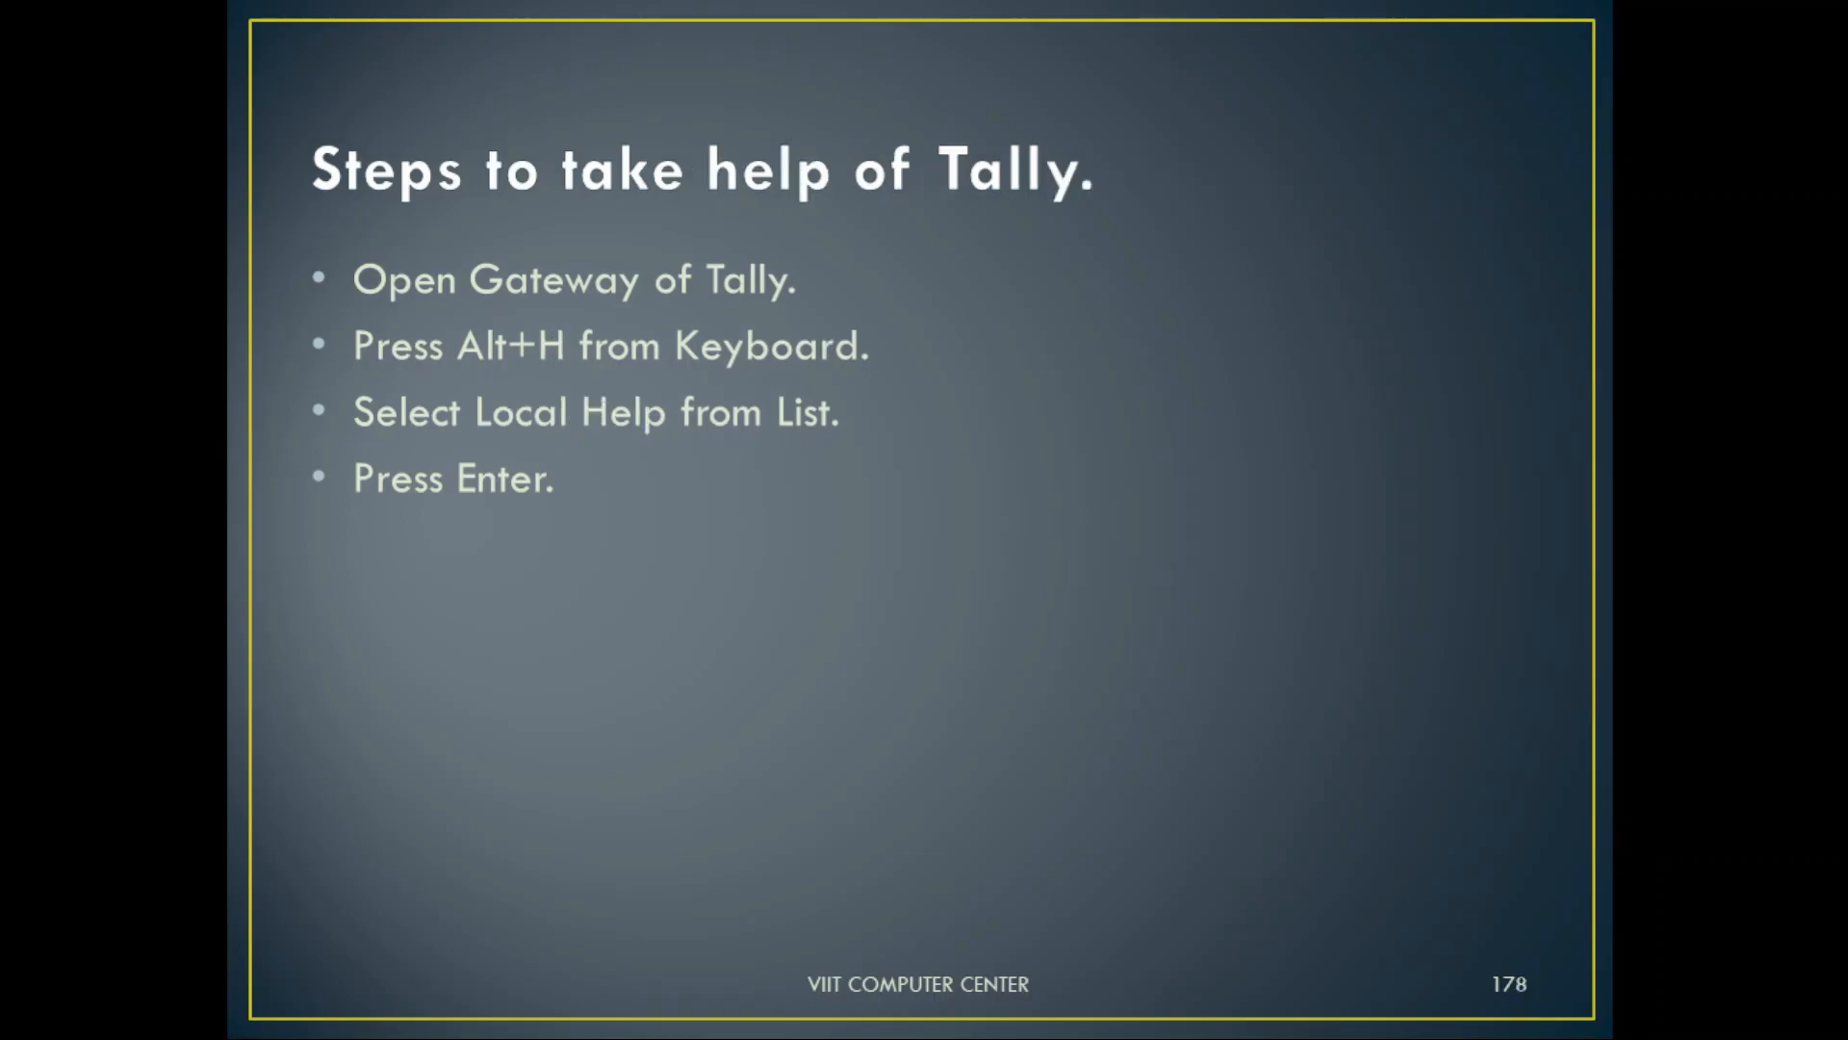
{"action": "key", "text": "alt+Tab"}
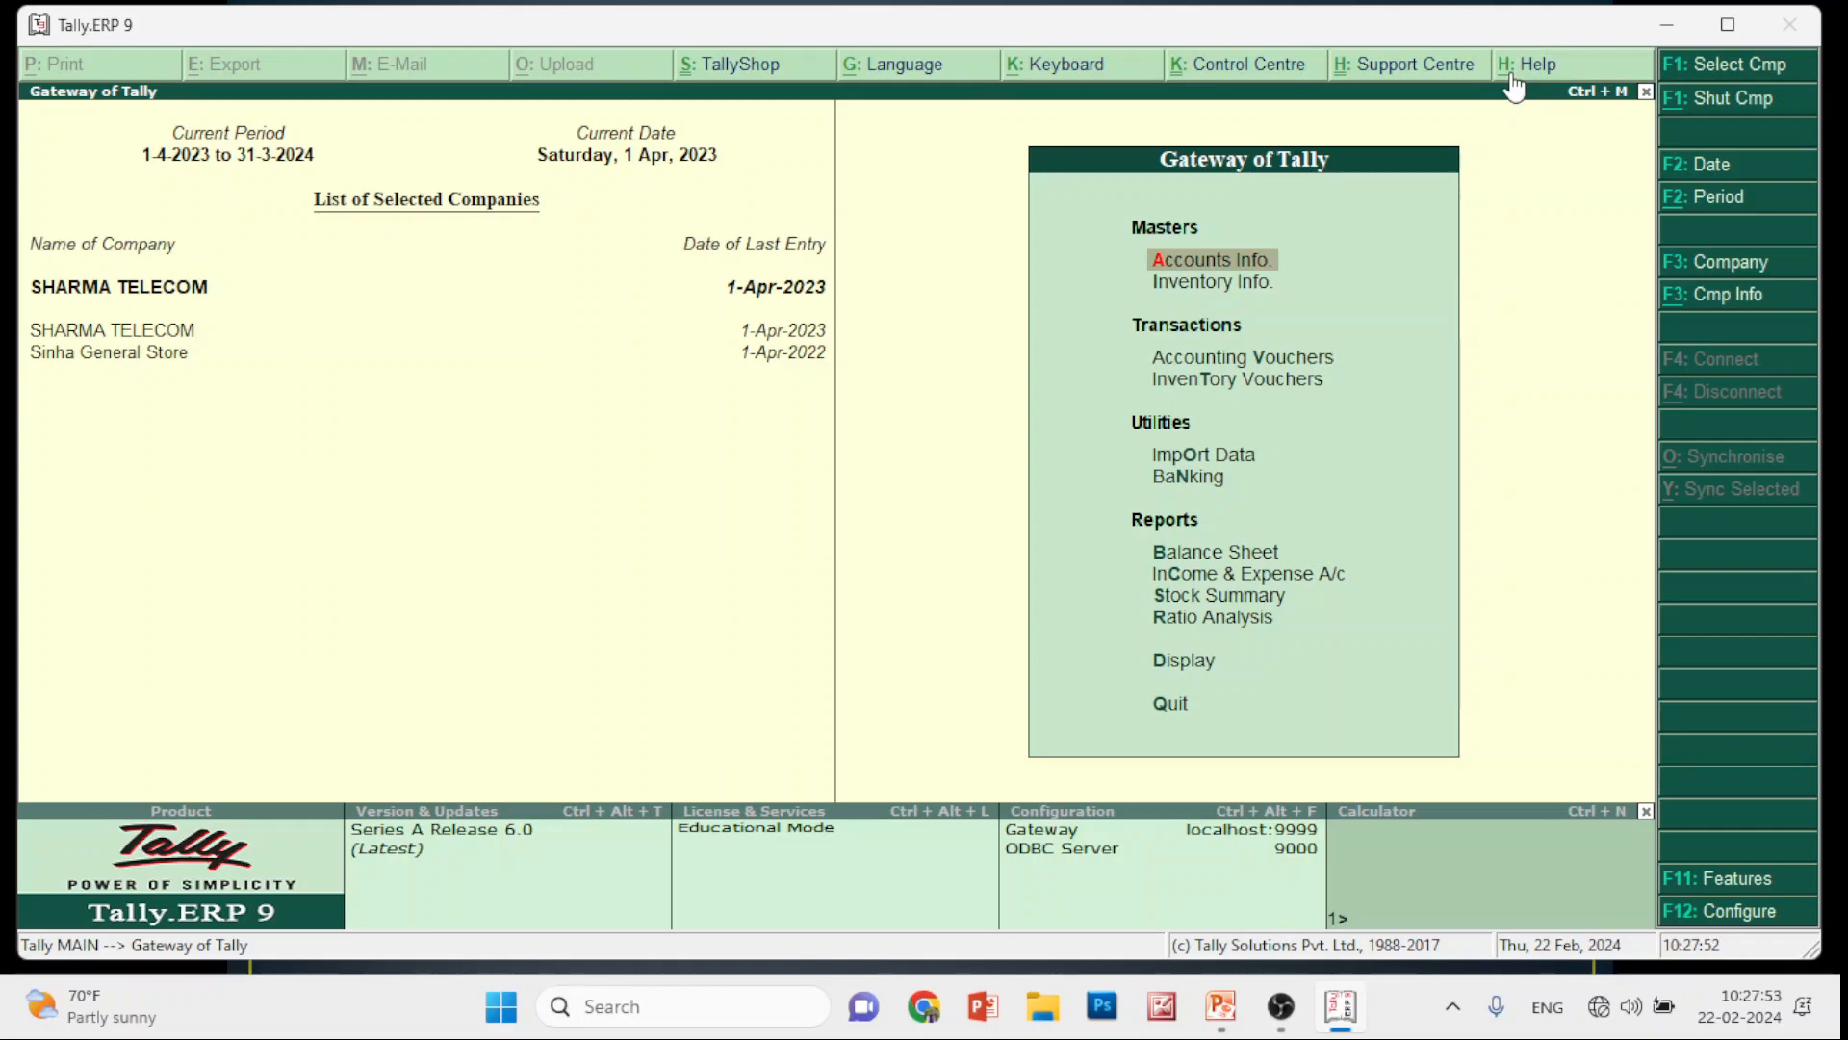
Open Tally Help and show its table of contents
{"action": "left_click", "coordinate": [1512, 75]}
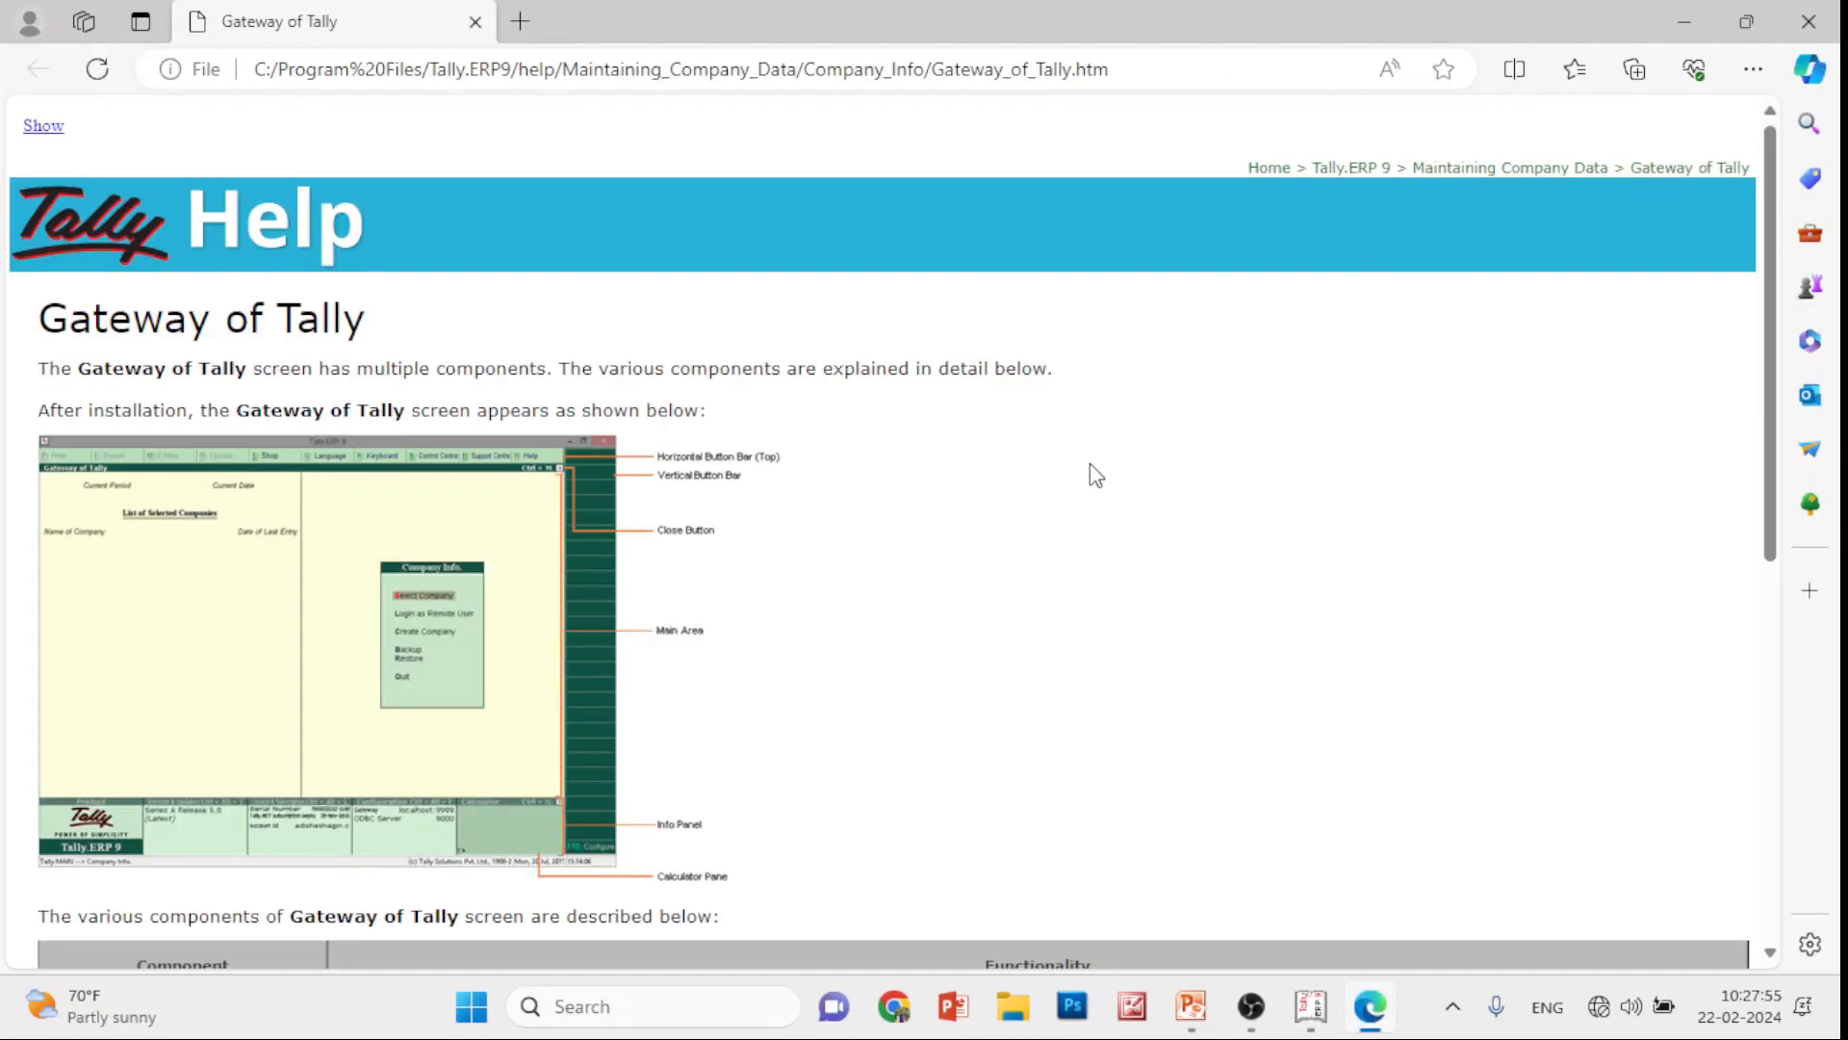
{"action": "scroll", "coordinate": [1045, 549], "scroll_direction": "down", "scroll_amount": 5}
{"action": "scroll", "coordinate": [1075, 721], "scroll_direction": "down", "scroll_amount": 3}
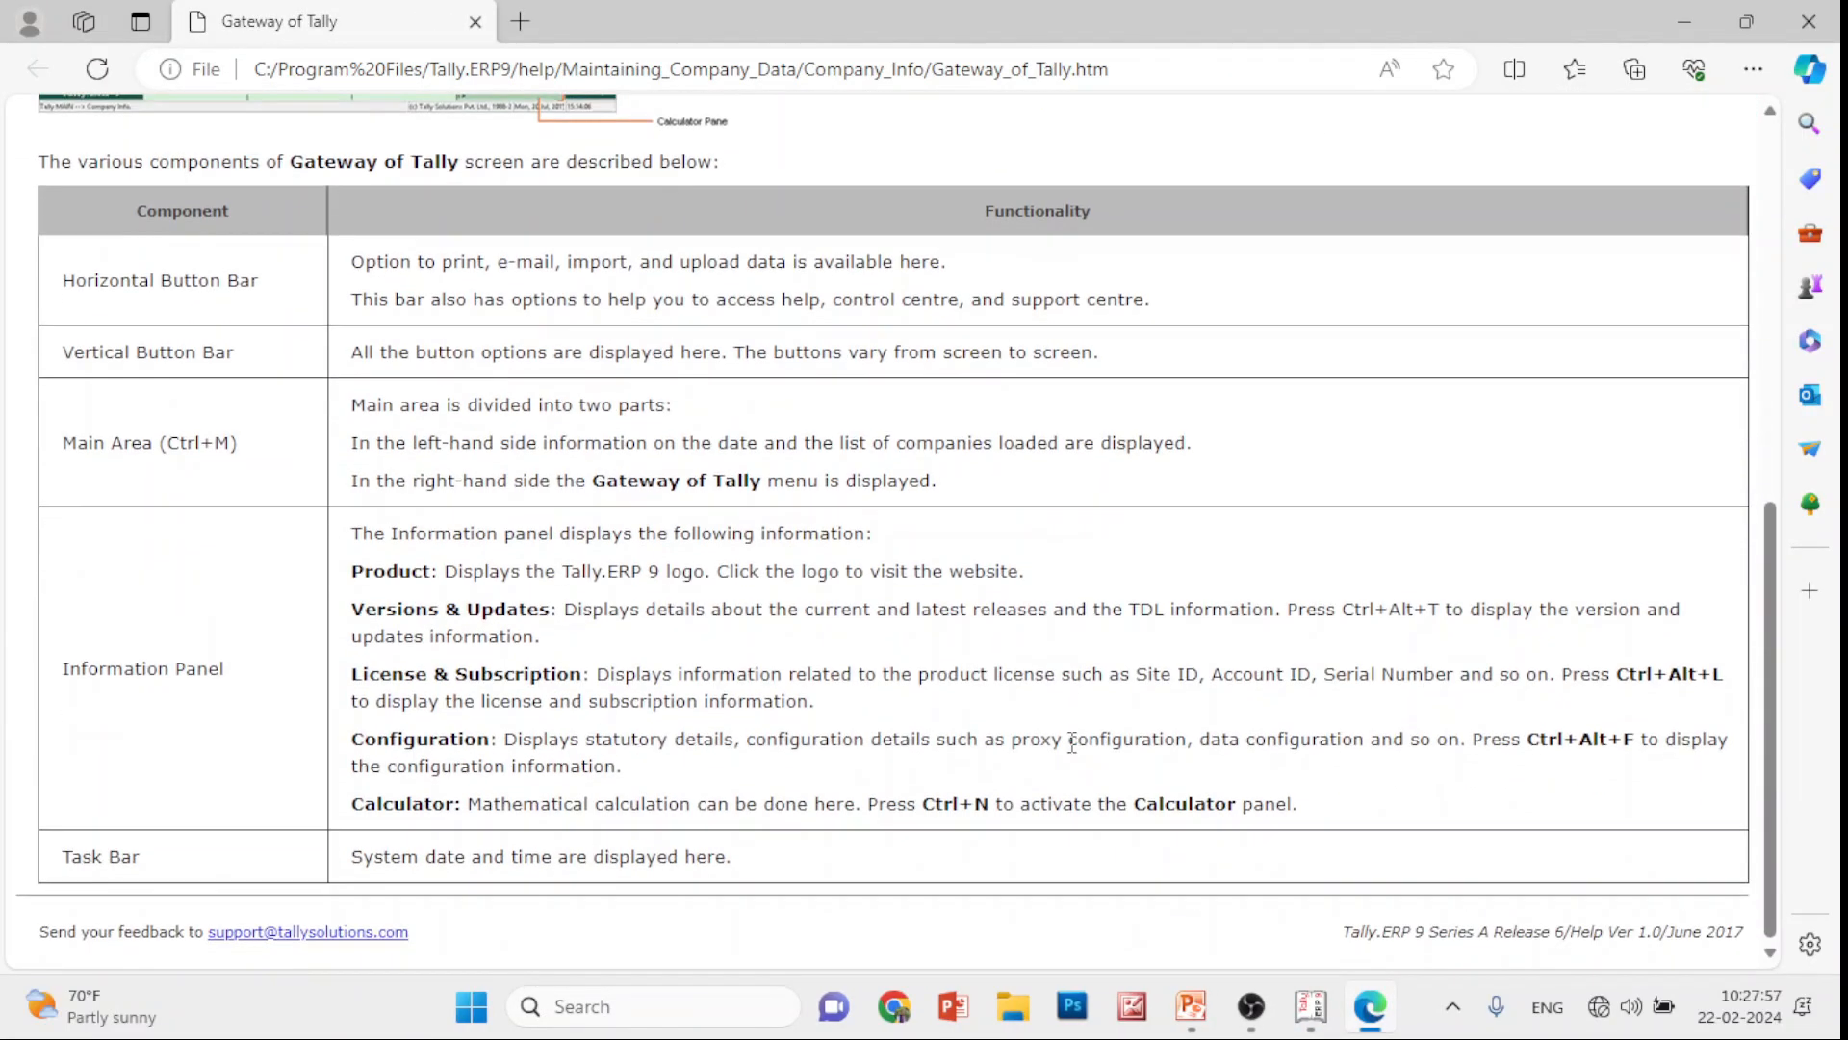
{"action": "scroll", "coordinate": [1088, 830], "scroll_direction": "up", "scroll_amount": 8}
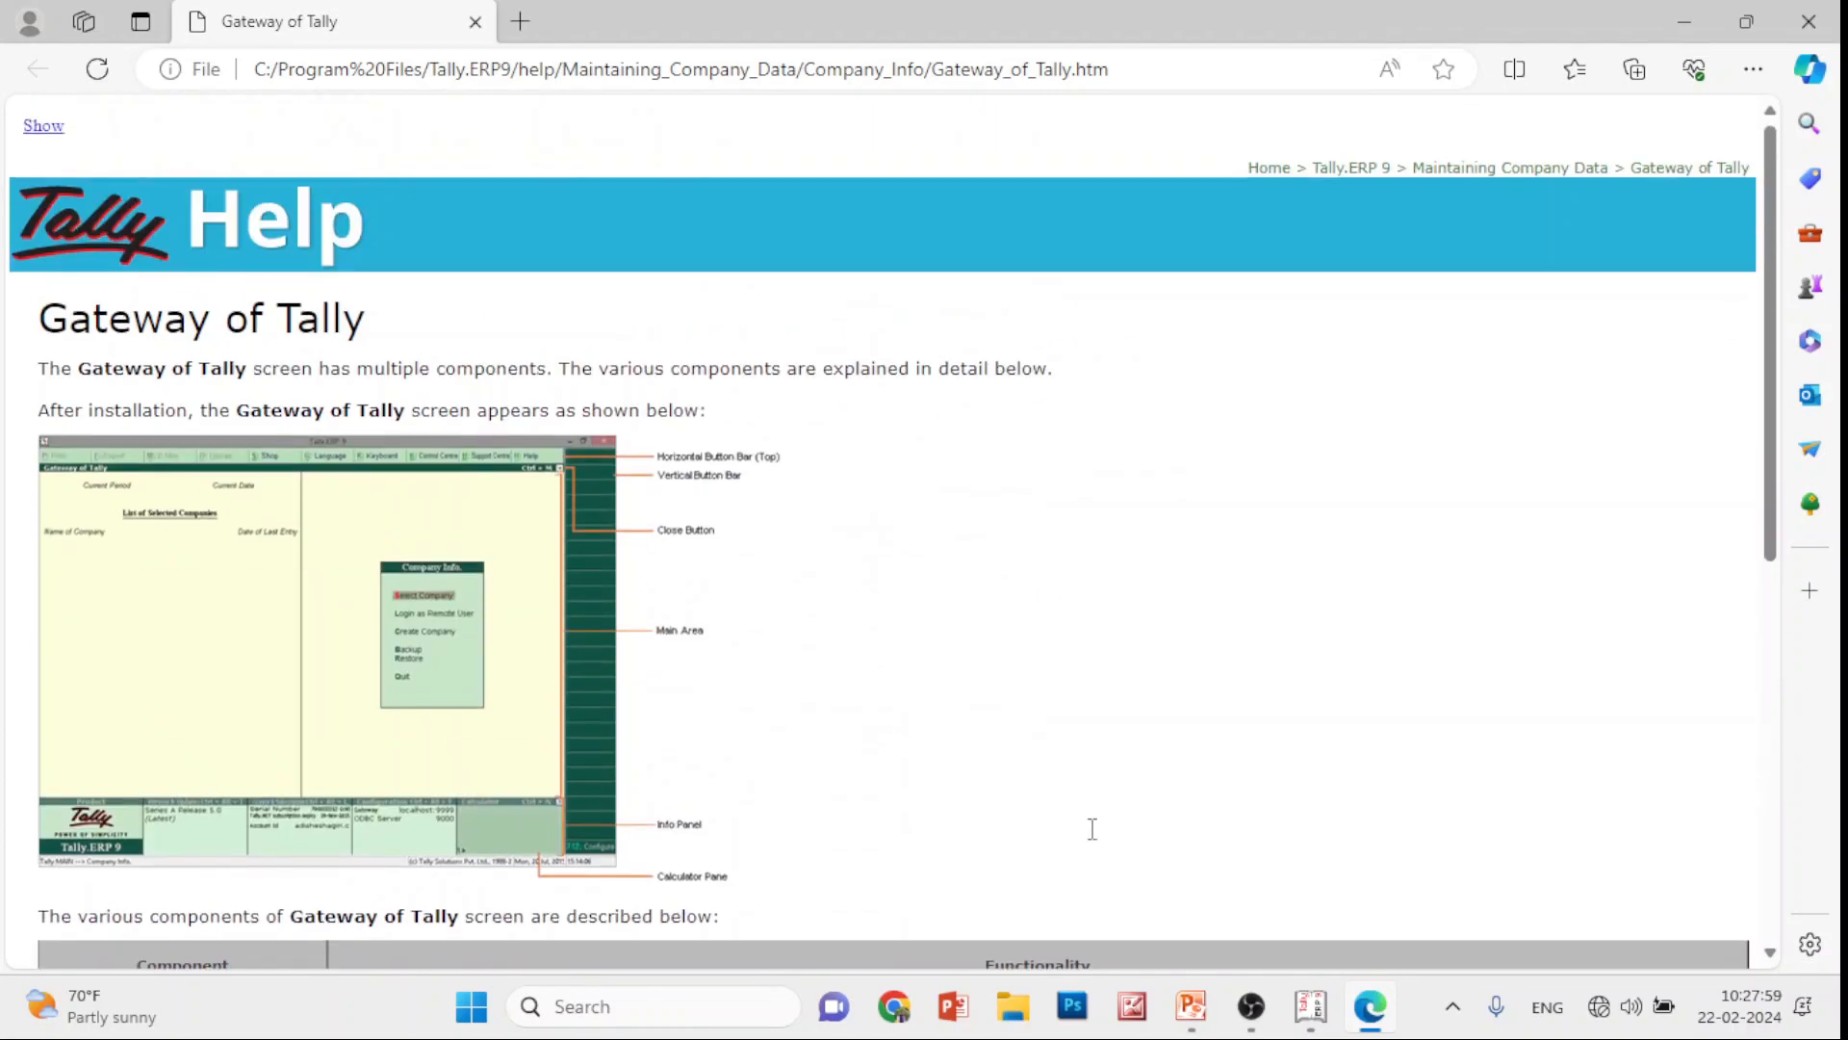
{"action": "scroll", "coordinate": [1094, 840], "scroll_direction": "down", "scroll_amount": 8}
{"action": "scroll", "coordinate": [1094, 844], "scroll_direction": "up", "scroll_amount": 8}
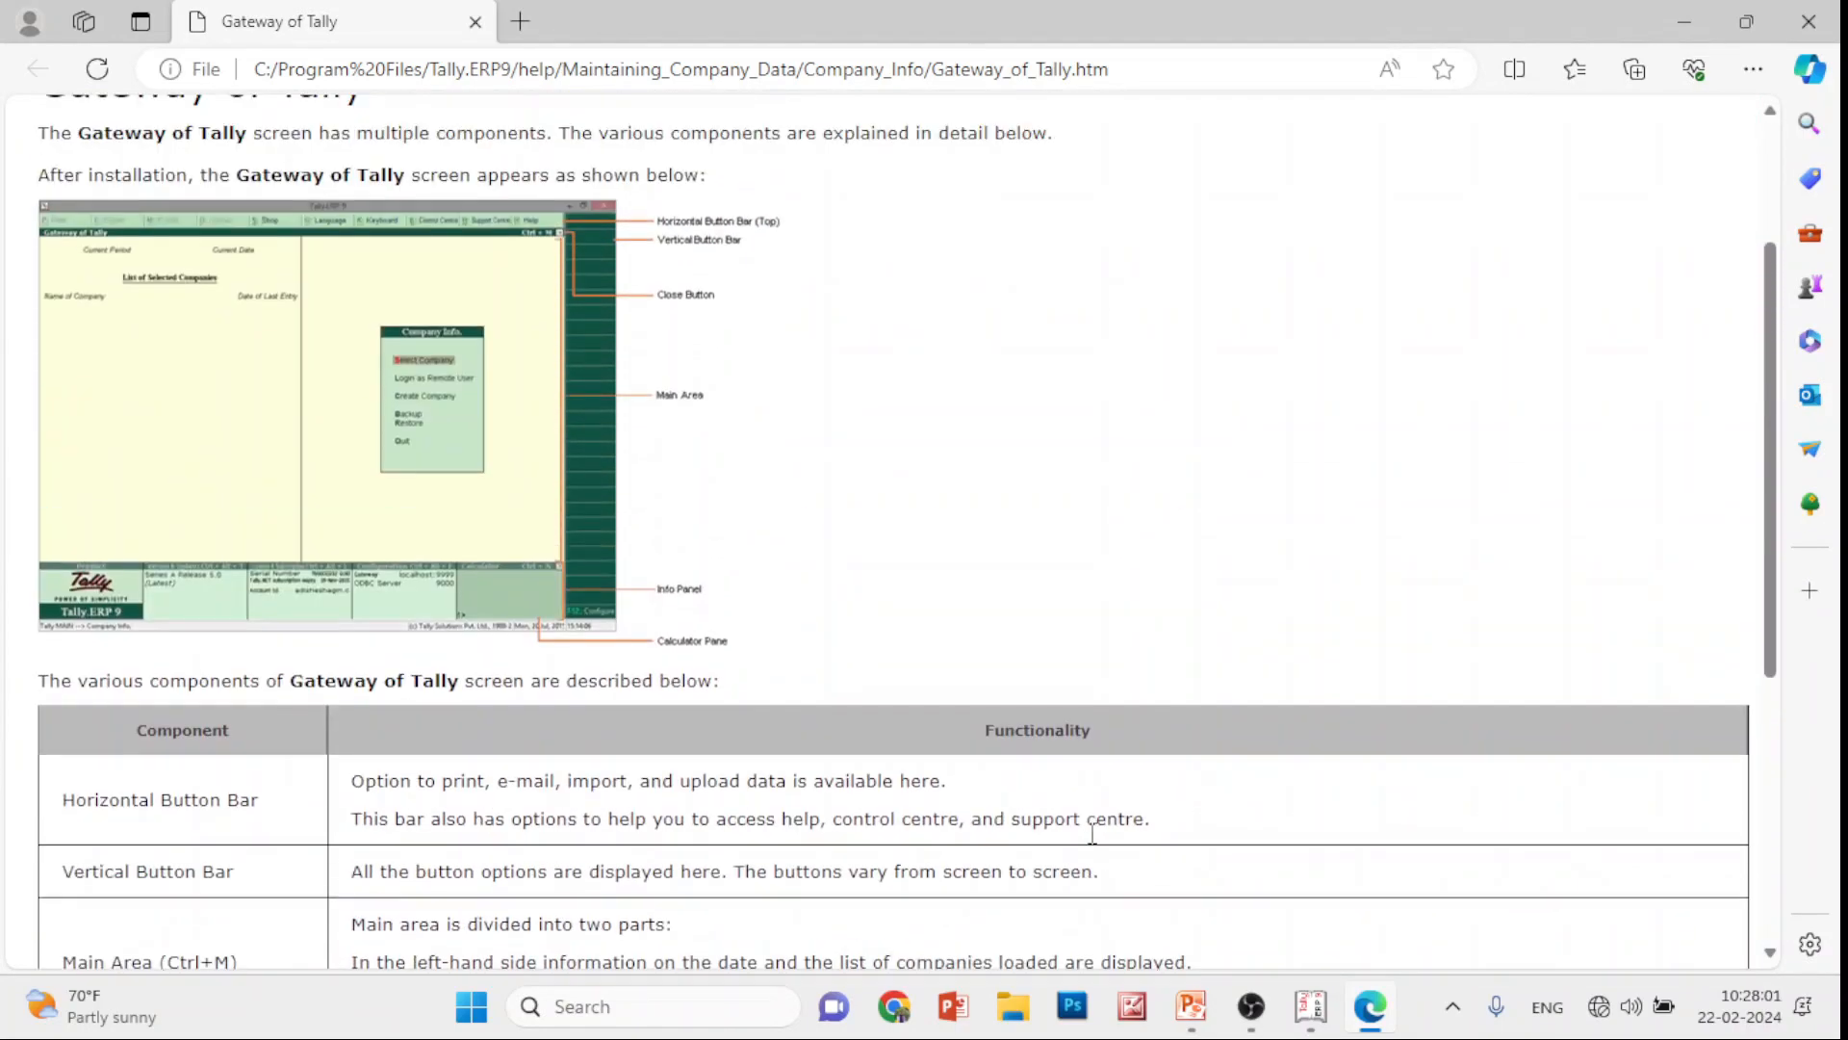
{"action": "left_click", "coordinate": [43, 126]}
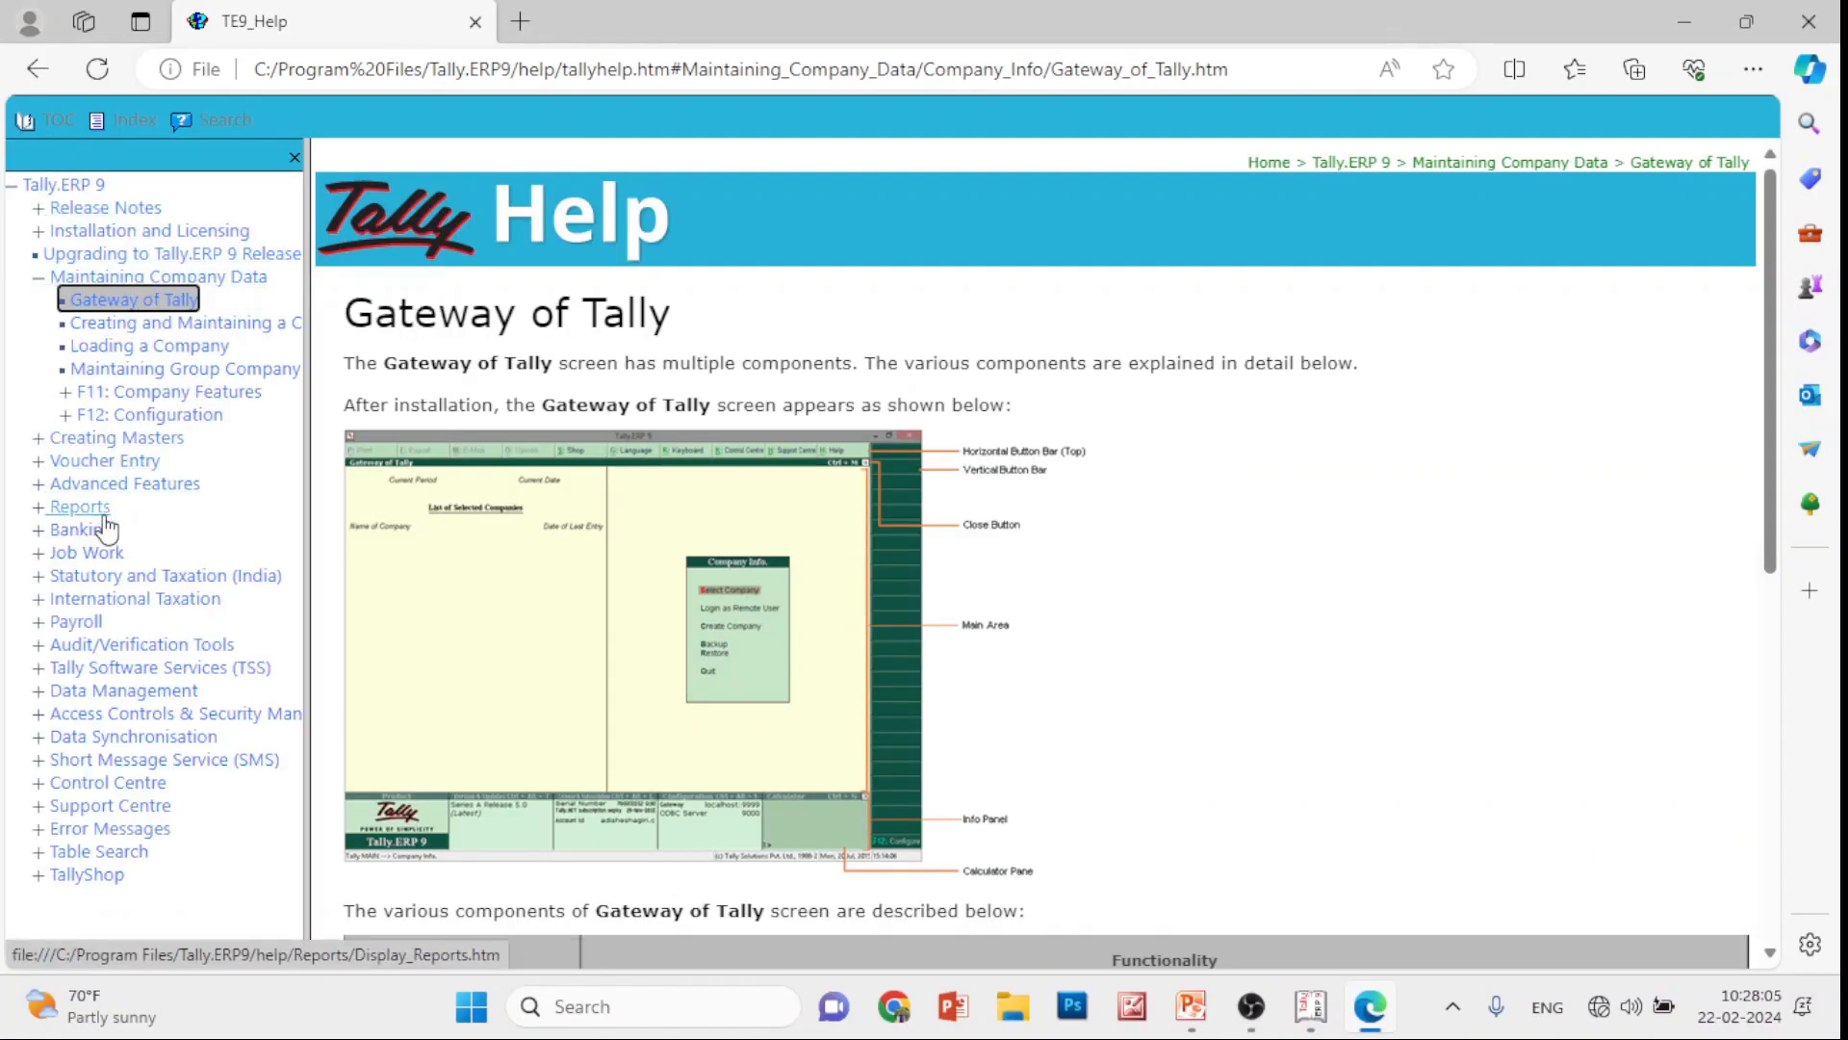
Read the Contra Entry help under Voucher Entry > Accounting Vouchers, including single entry mode
{"action": "left_click", "coordinate": [40, 466]}
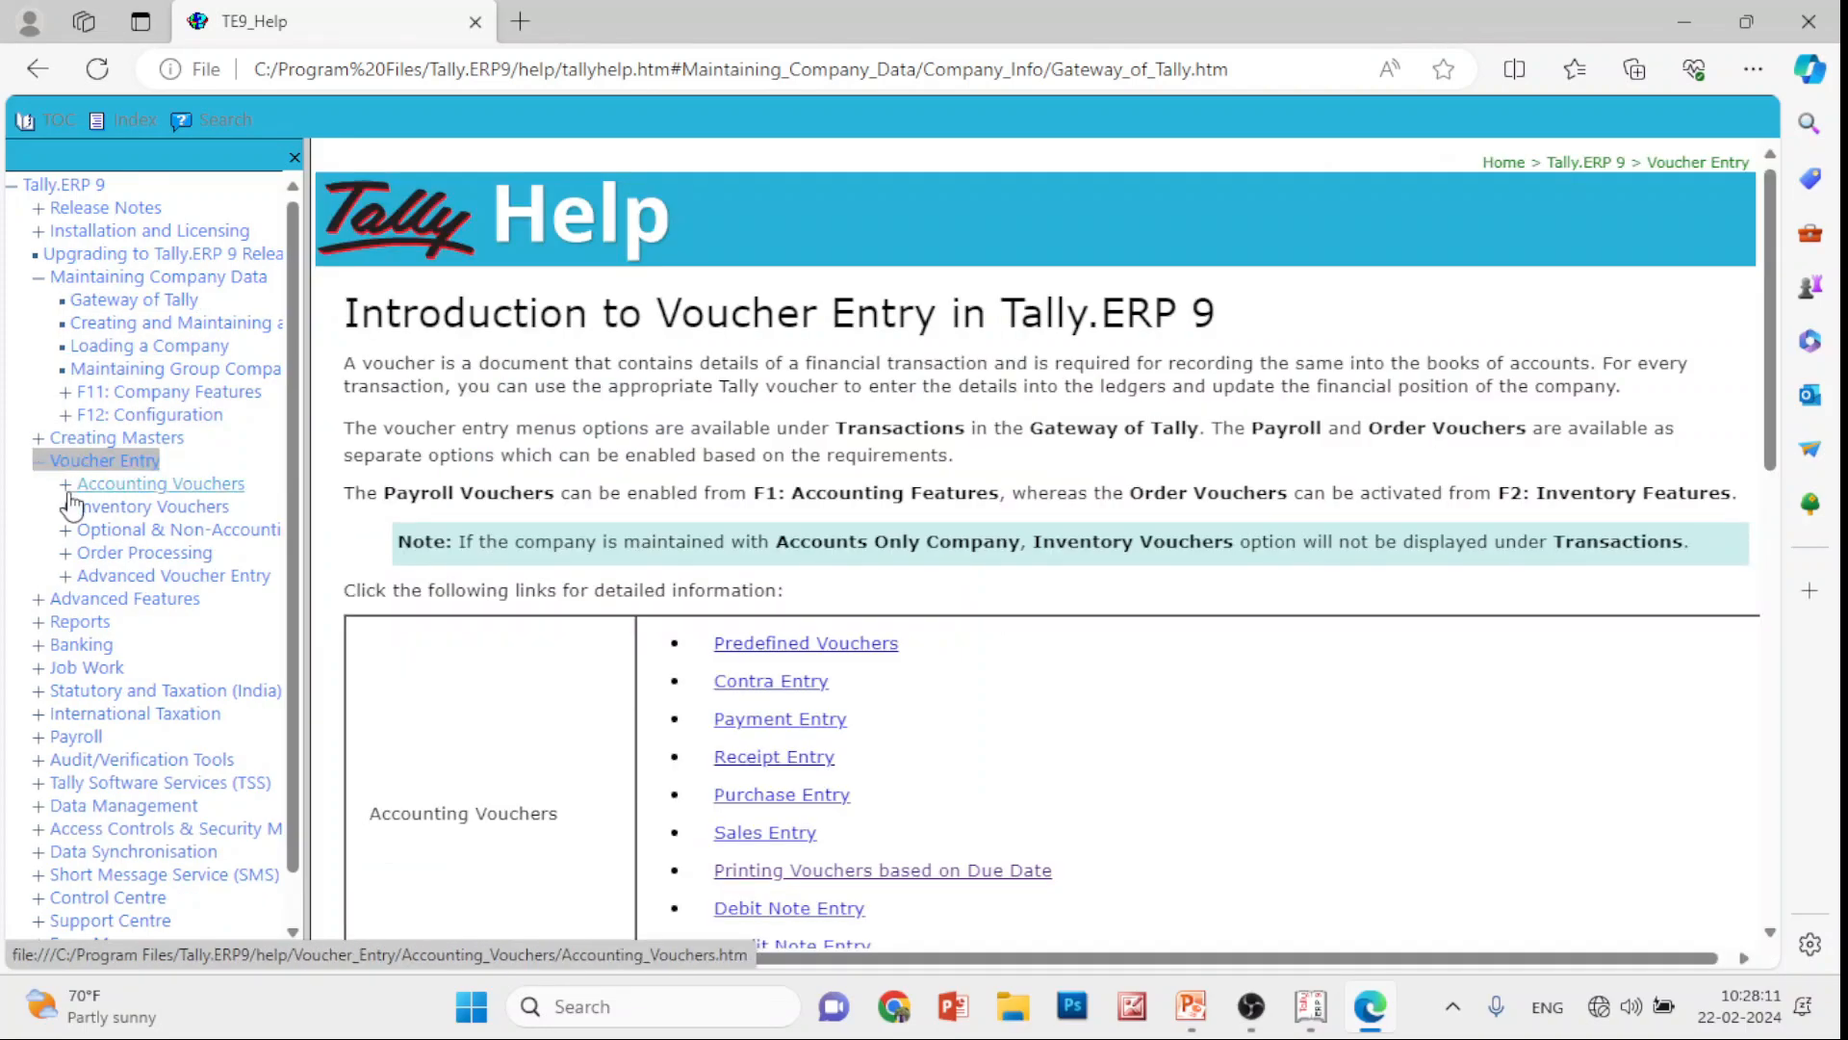
{"action": "left_click", "coordinate": [63, 487]}
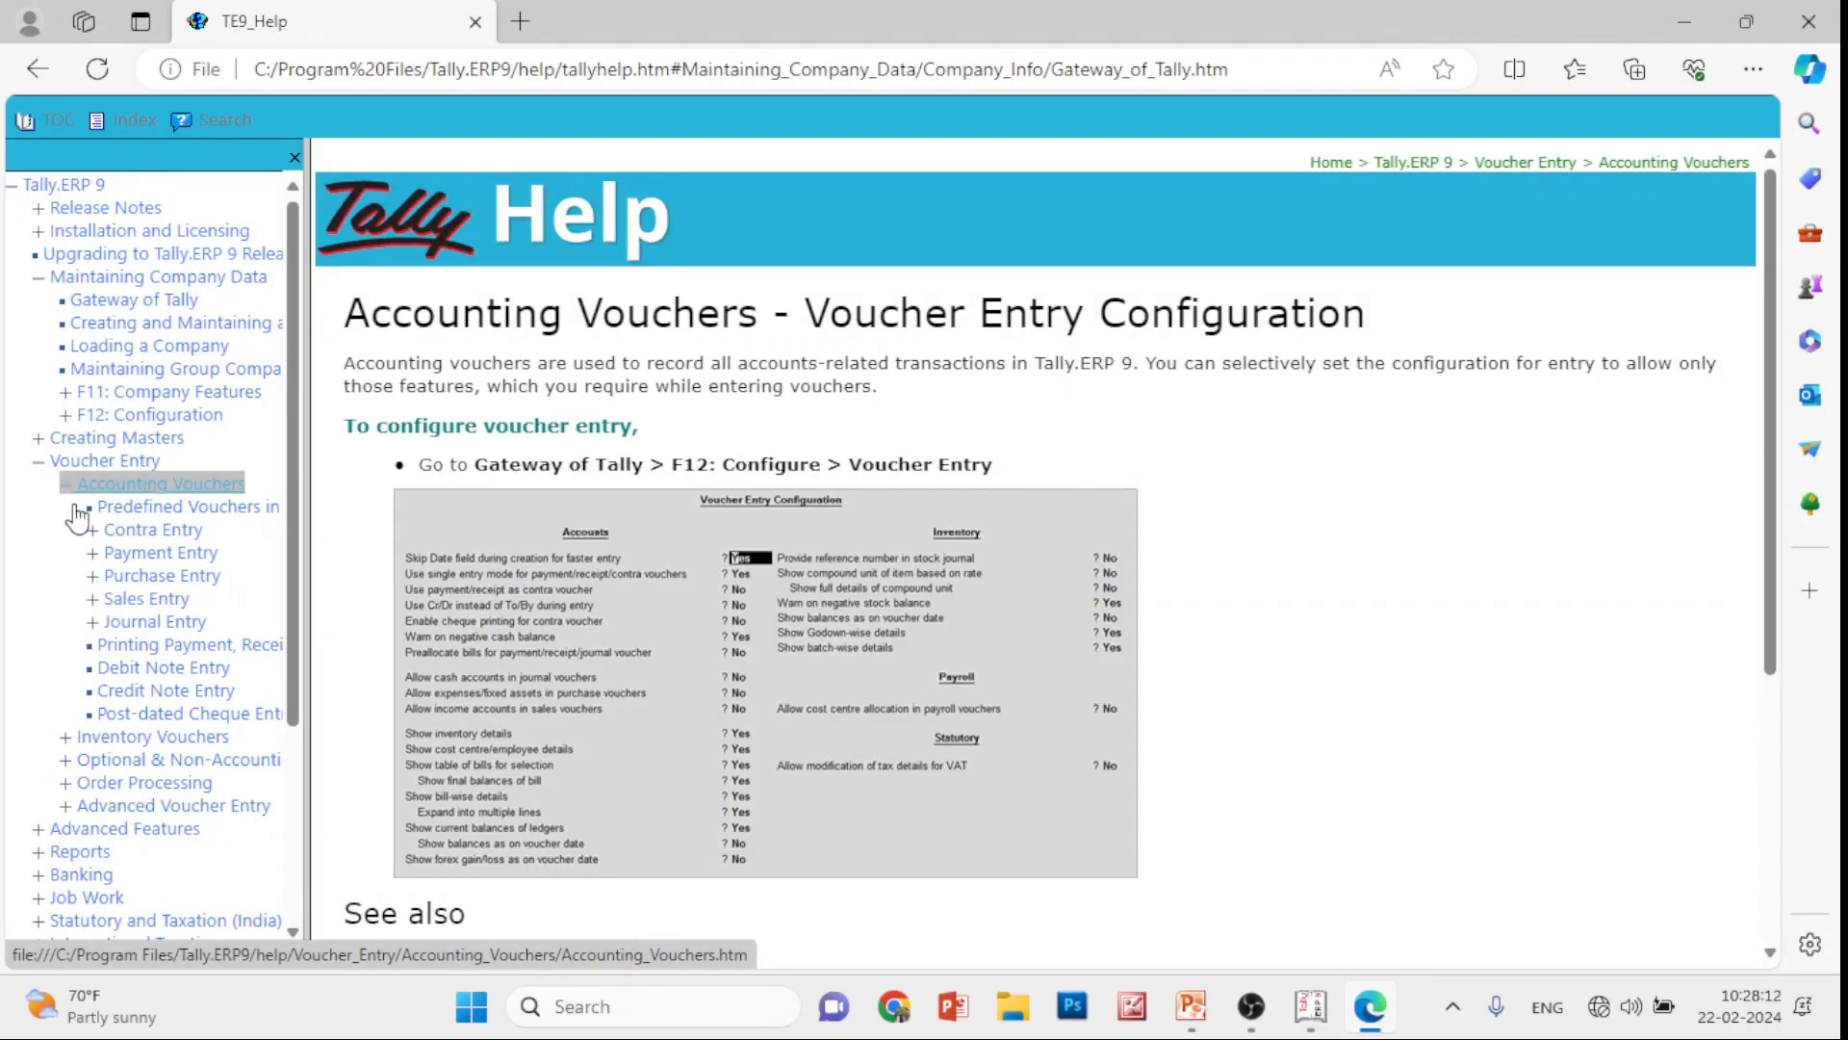
{"action": "left_click", "coordinate": [147, 532]}
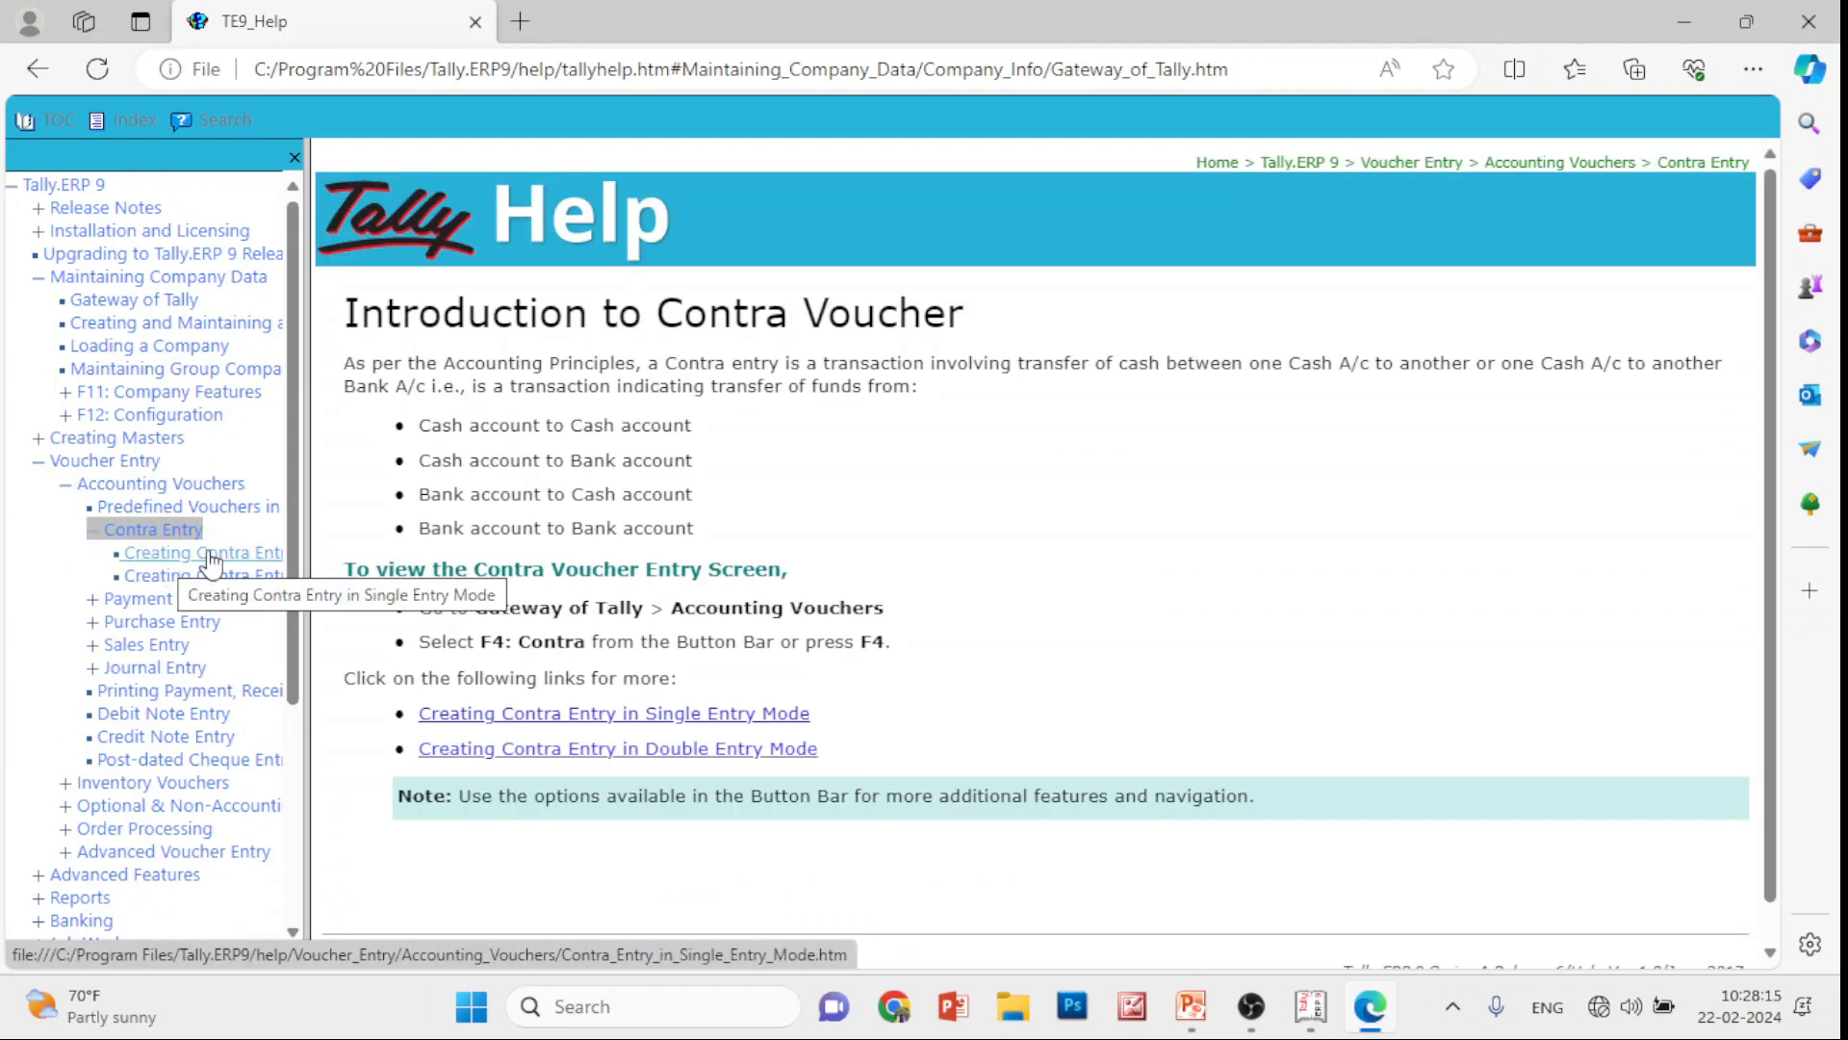
{"action": "scroll", "coordinate": [486, 553], "scroll_direction": "down", "scroll_amount": 1}
{"action": "left_click", "coordinate": [245, 553]}
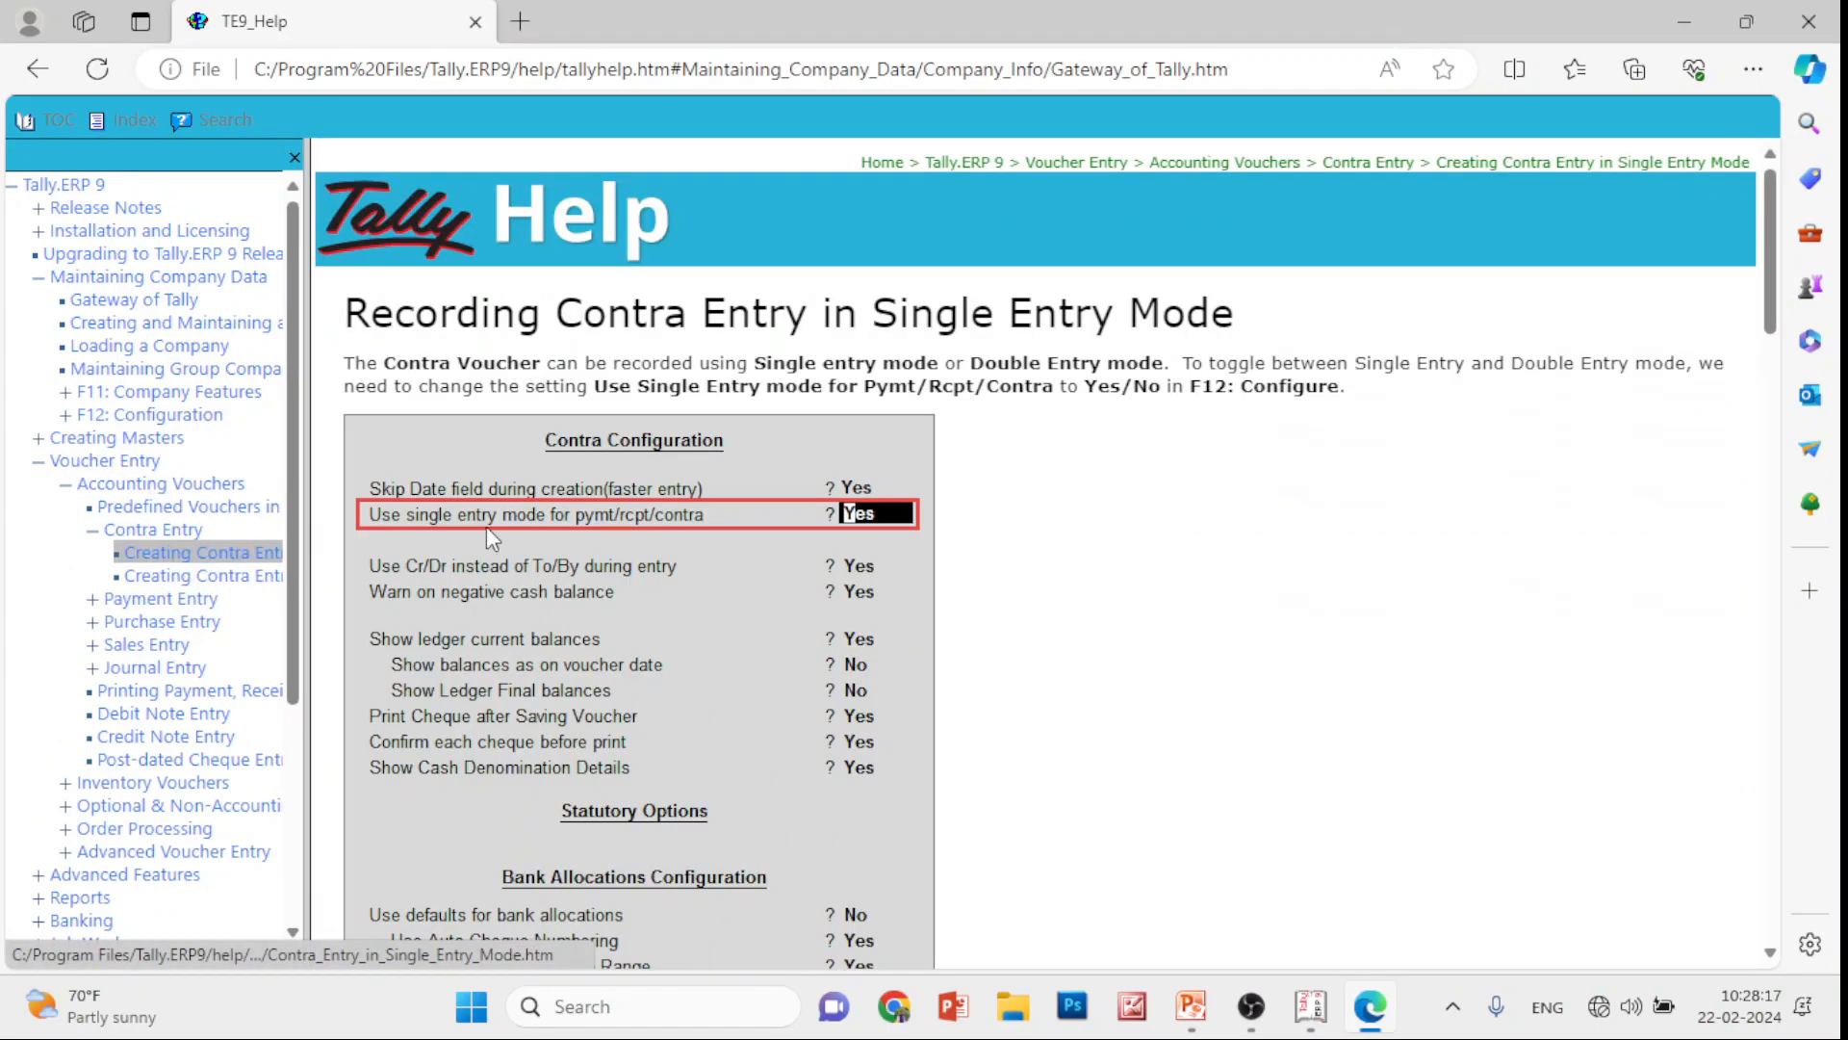
{"action": "scroll", "coordinate": [539, 527], "scroll_direction": "down", "scroll_amount": 10}
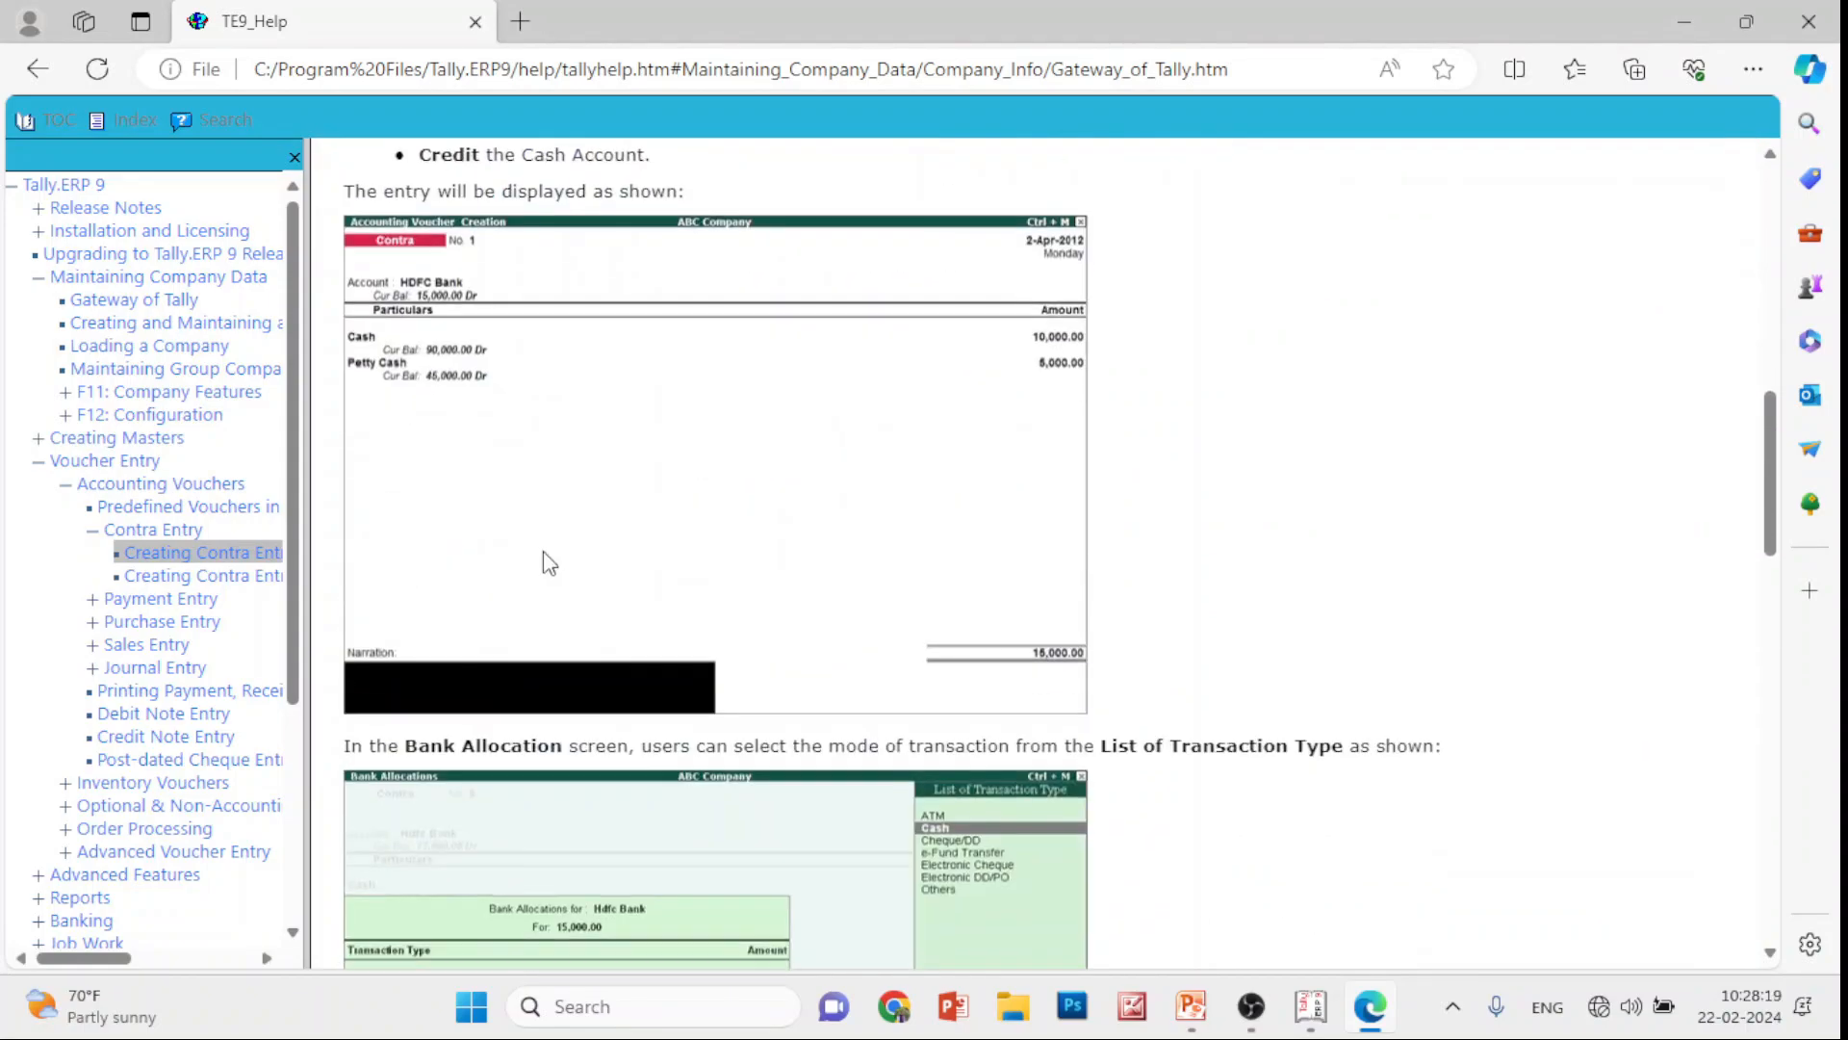
{"action": "scroll", "coordinate": [501, 452], "scroll_direction": "up", "scroll_amount": 1}
{"action": "scroll", "coordinate": [510, 539], "scroll_direction": "down", "scroll_amount": 8}
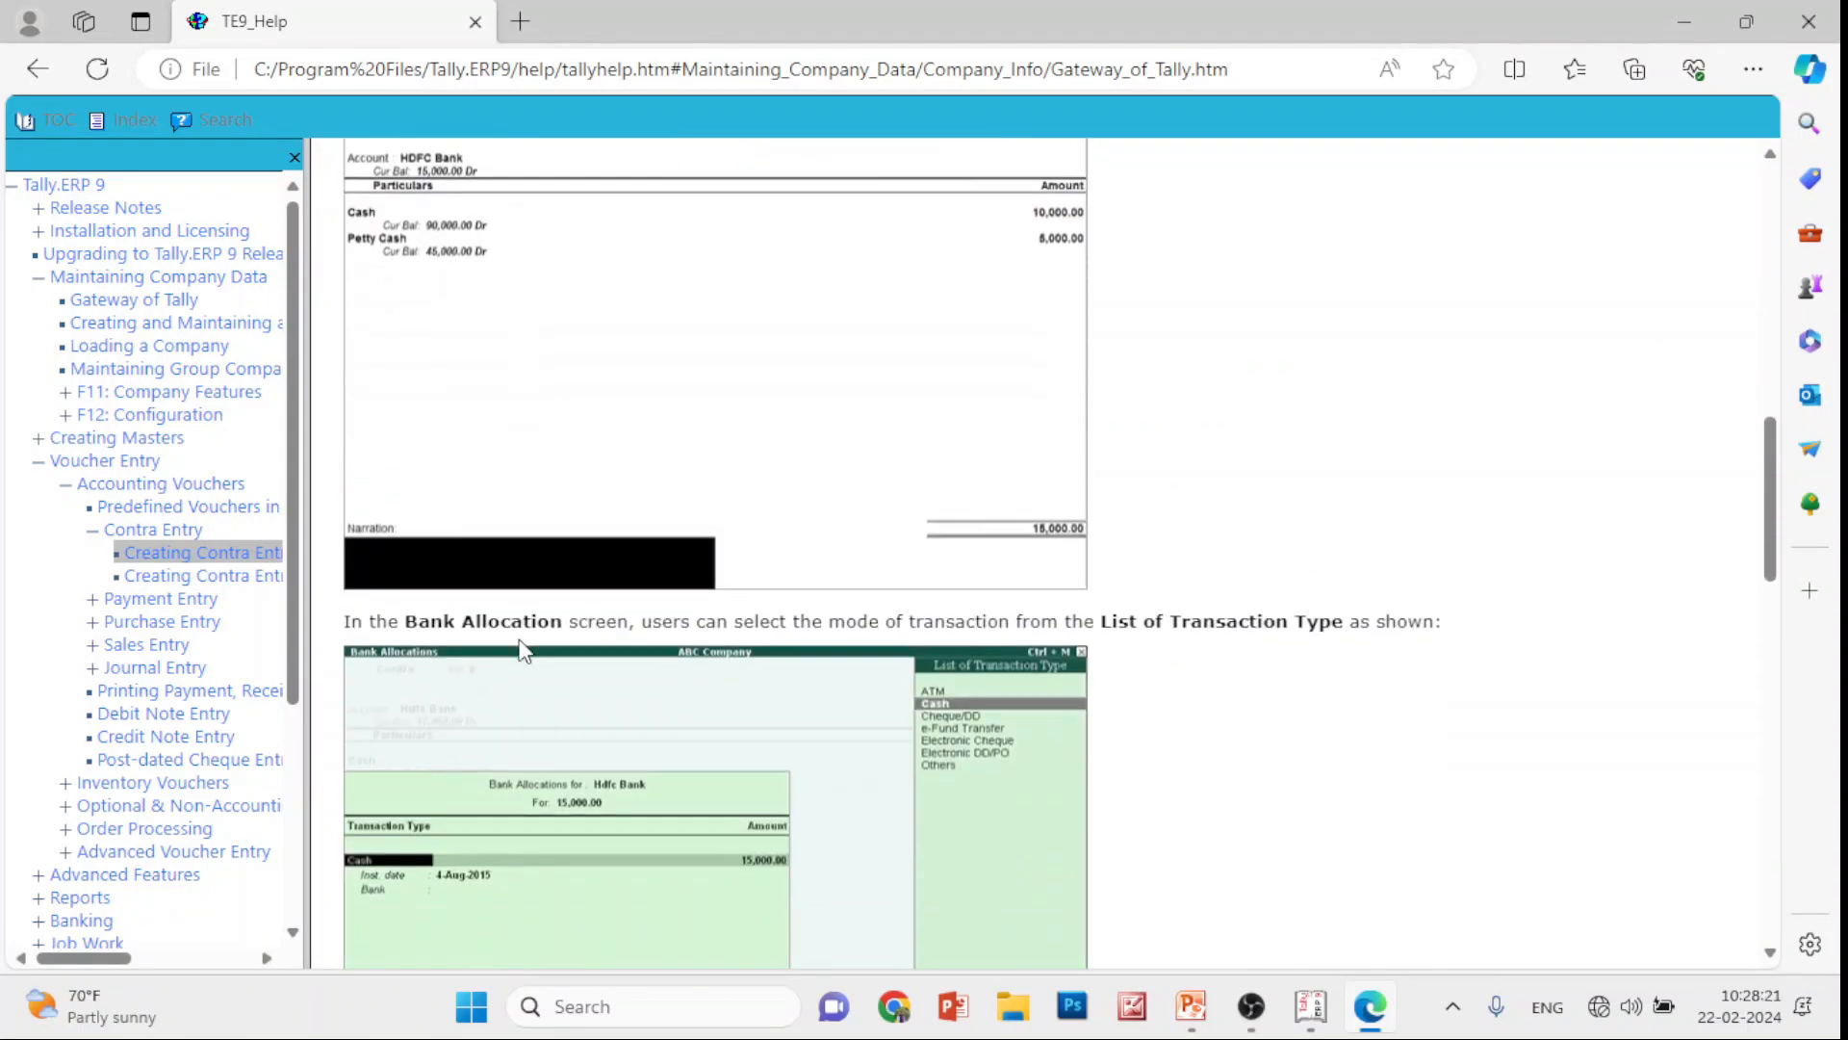
{"action": "scroll", "coordinate": [523, 653], "scroll_direction": "down", "scroll_amount": 14}
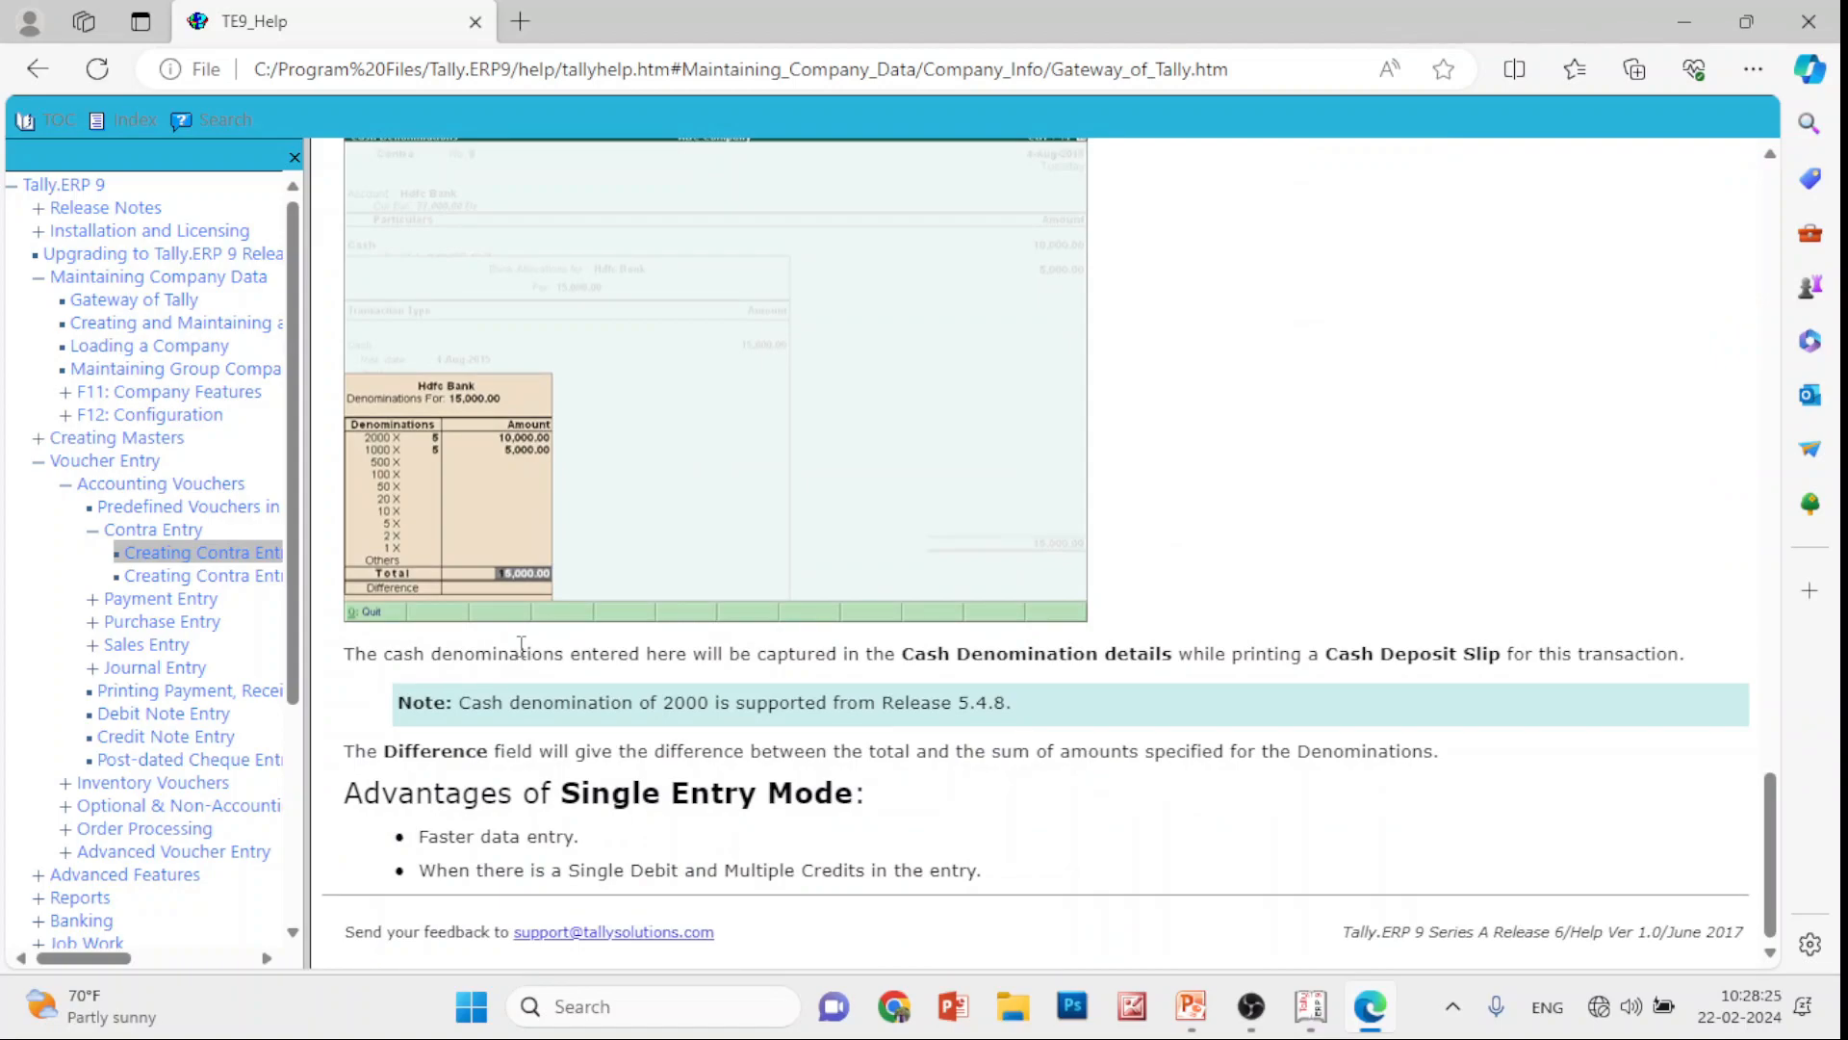
{"action": "scroll", "coordinate": [523, 645], "scroll_direction": "up", "scroll_amount": 12}
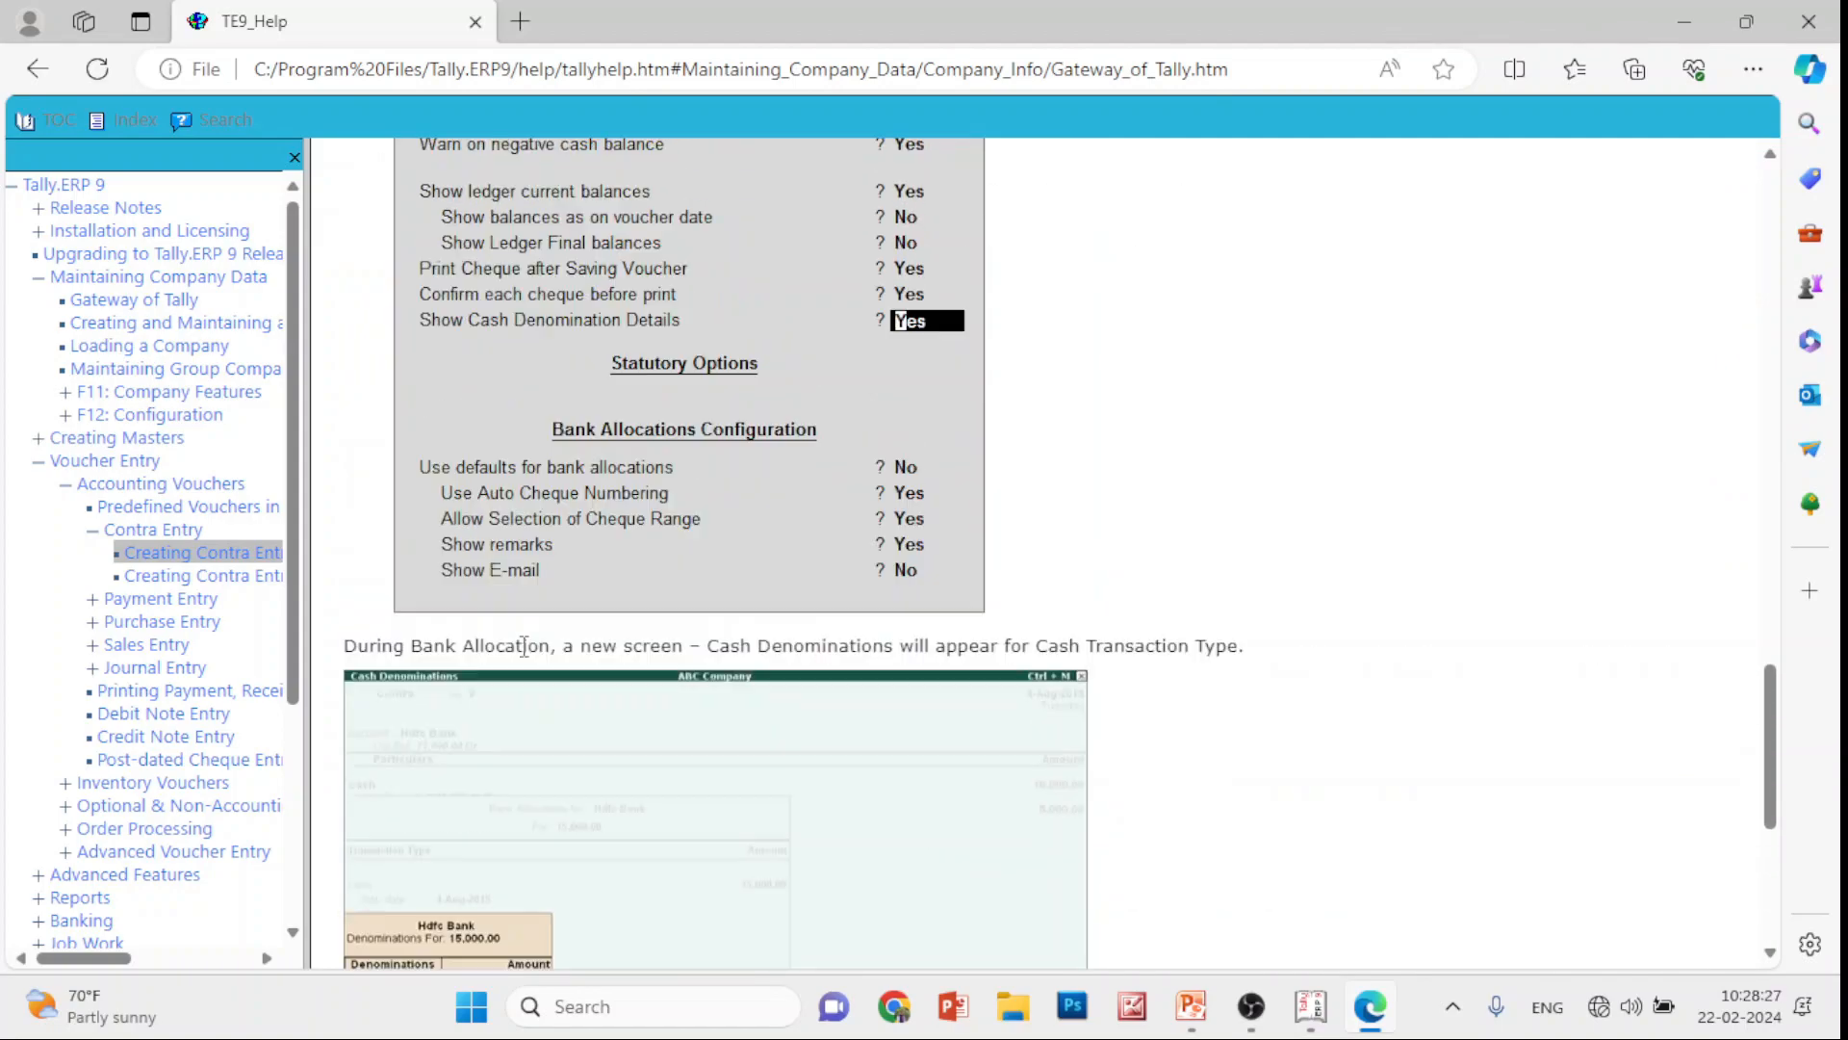
{"action": "scroll", "coordinate": [532, 653], "scroll_direction": "up", "scroll_amount": 2}
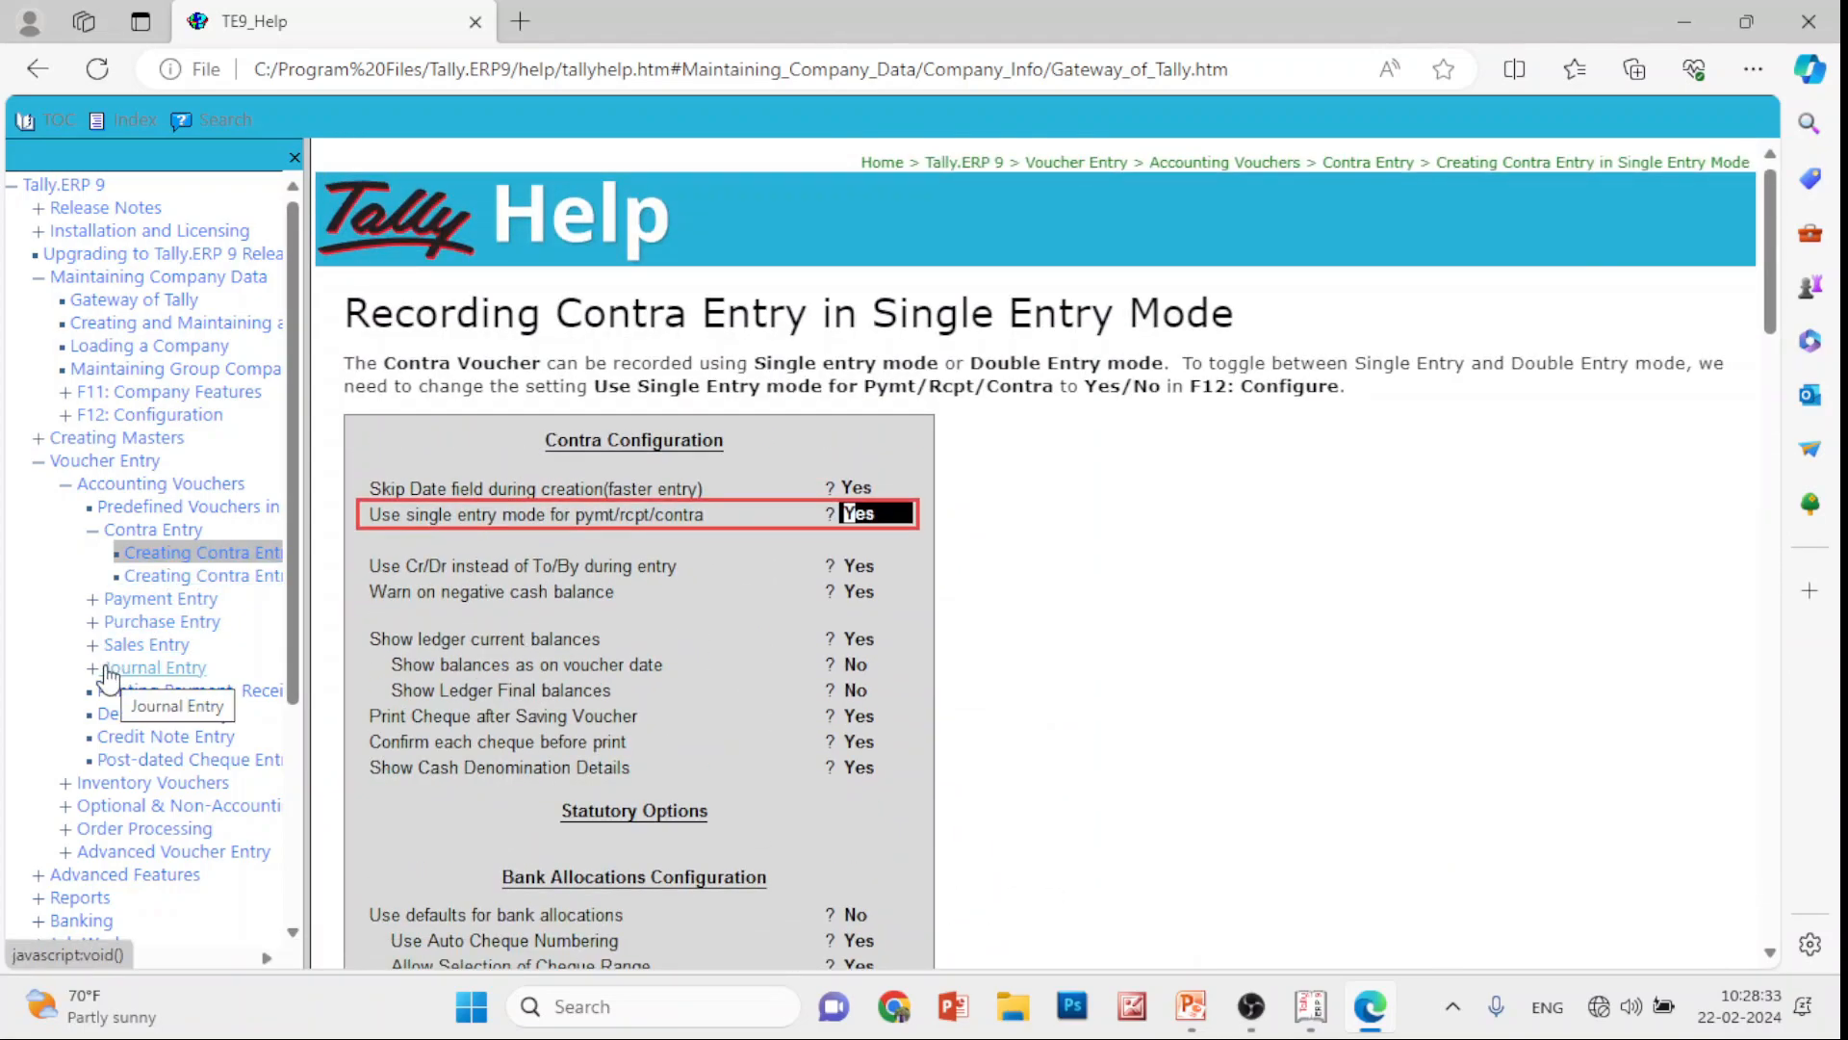
Read the Payment Entry pages on narration and recording payments using bank, then close the help
{"action": "left_click", "coordinate": [145, 599]}
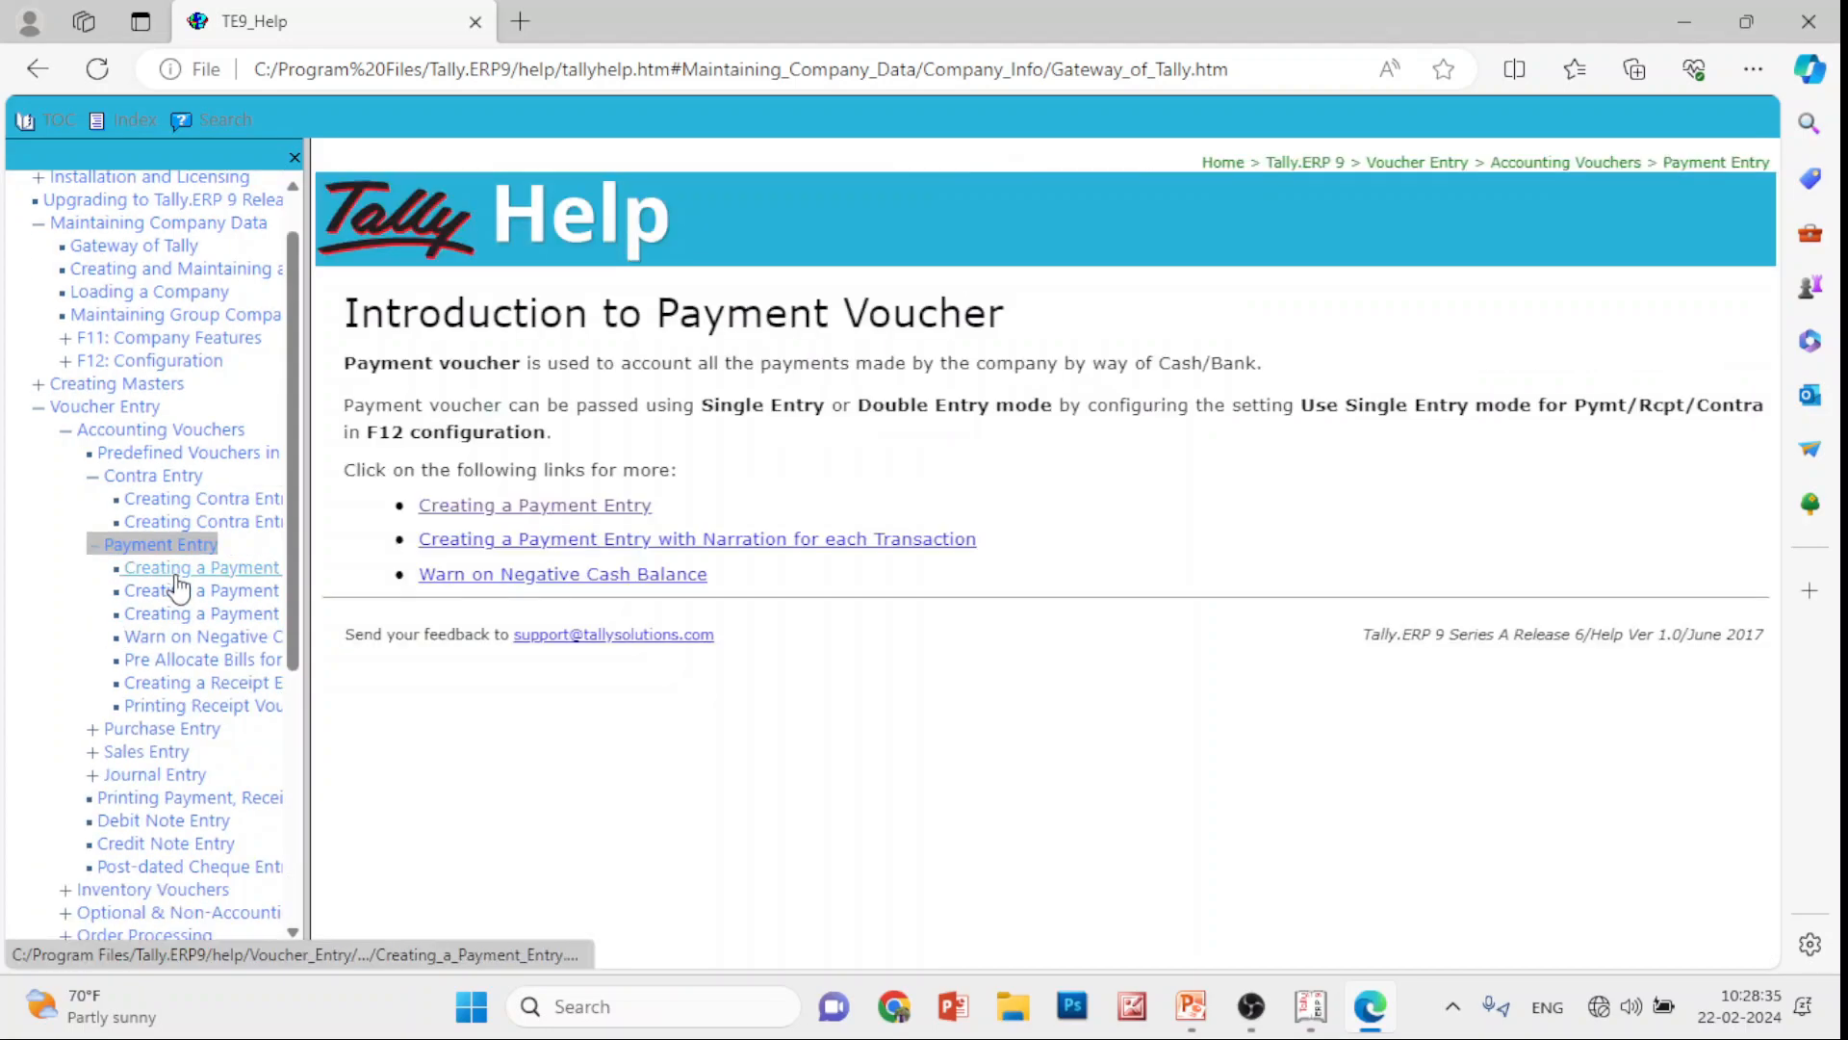
{"action": "left_click", "coordinate": [177, 574]}
{"action": "left_click", "coordinate": [219, 593]}
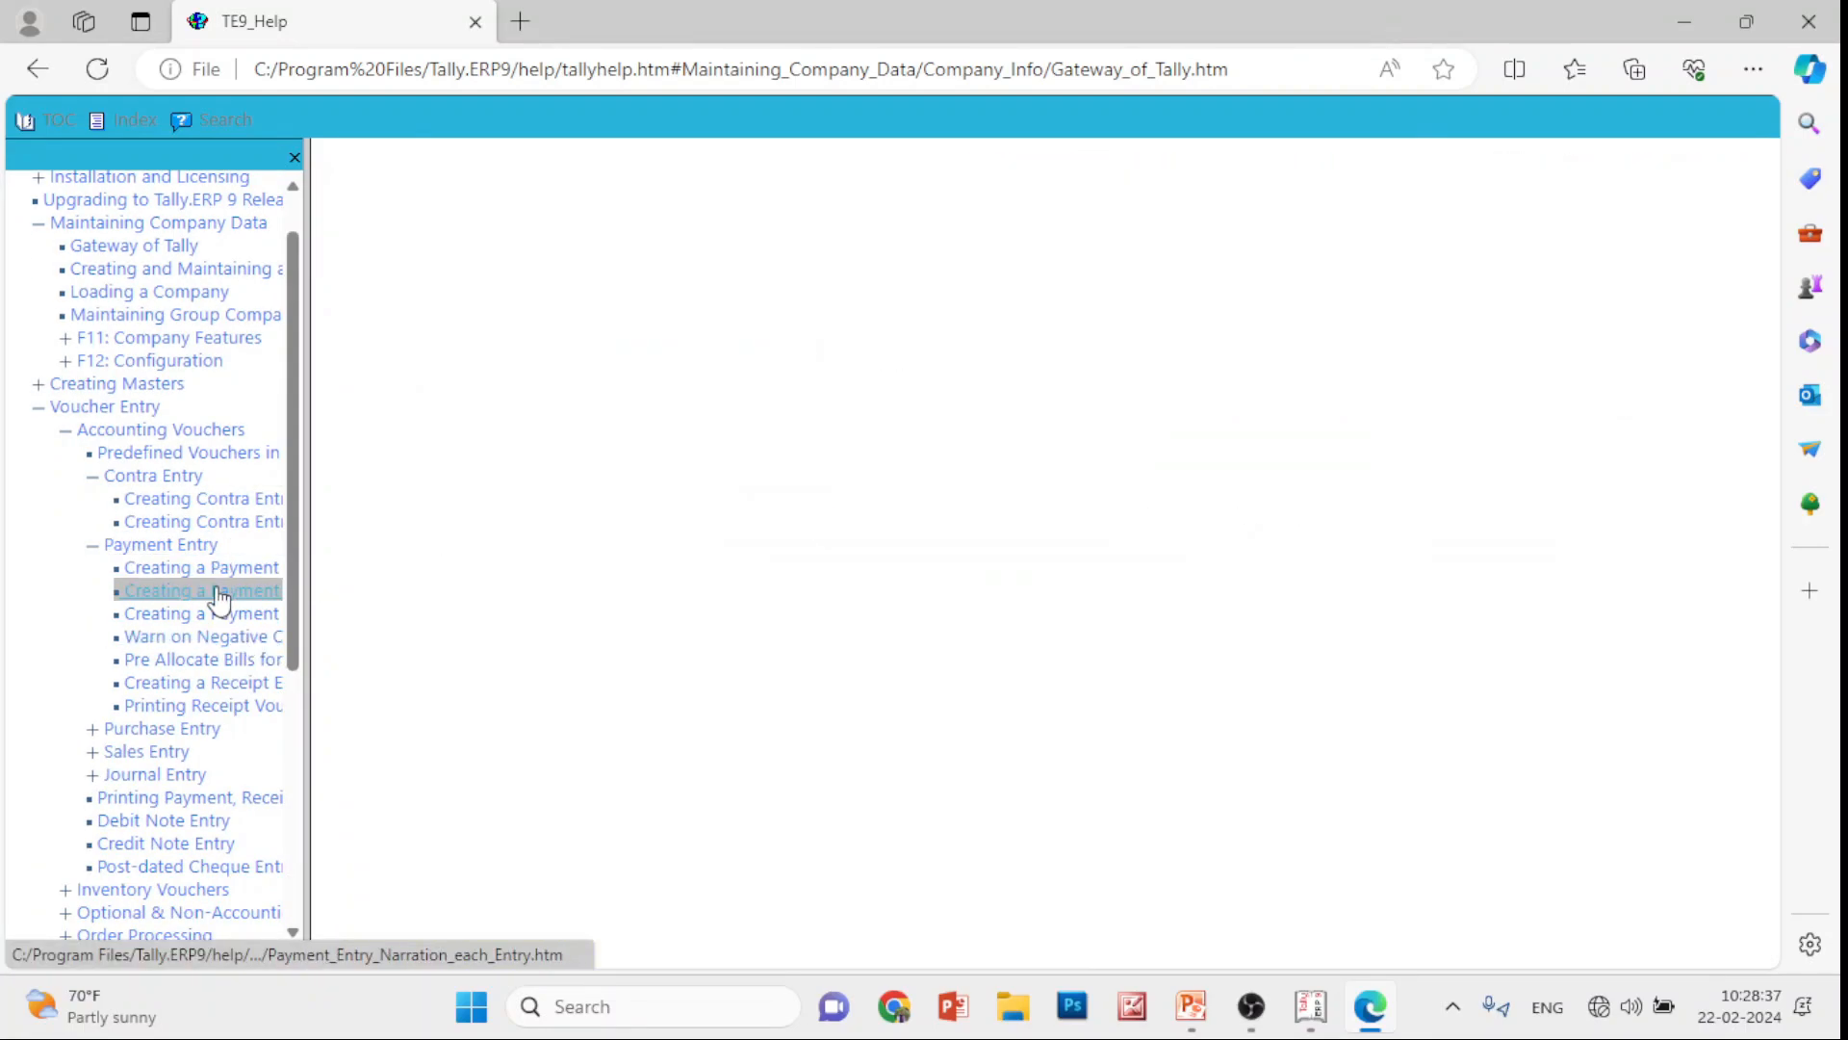
{"action": "left_click", "coordinate": [229, 615]}
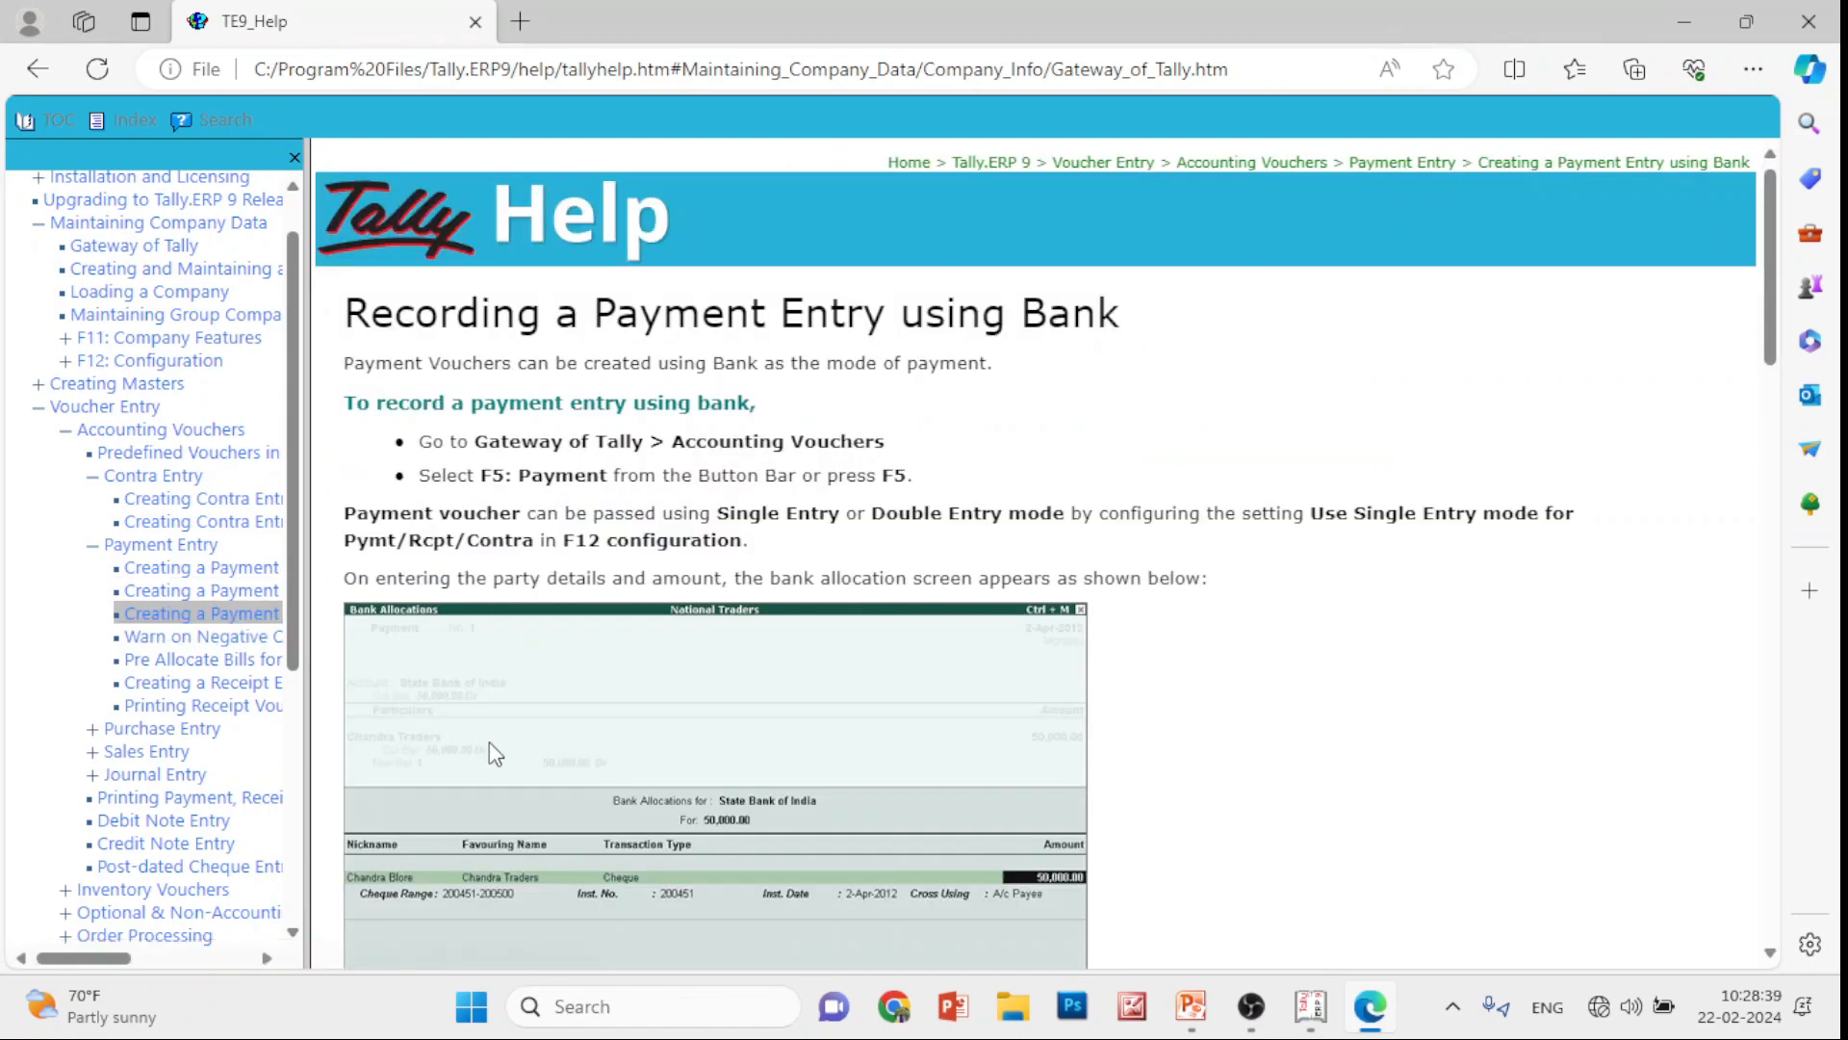
{"action": "scroll", "coordinate": [494, 754], "scroll_direction": "down", "scroll_amount": 20}
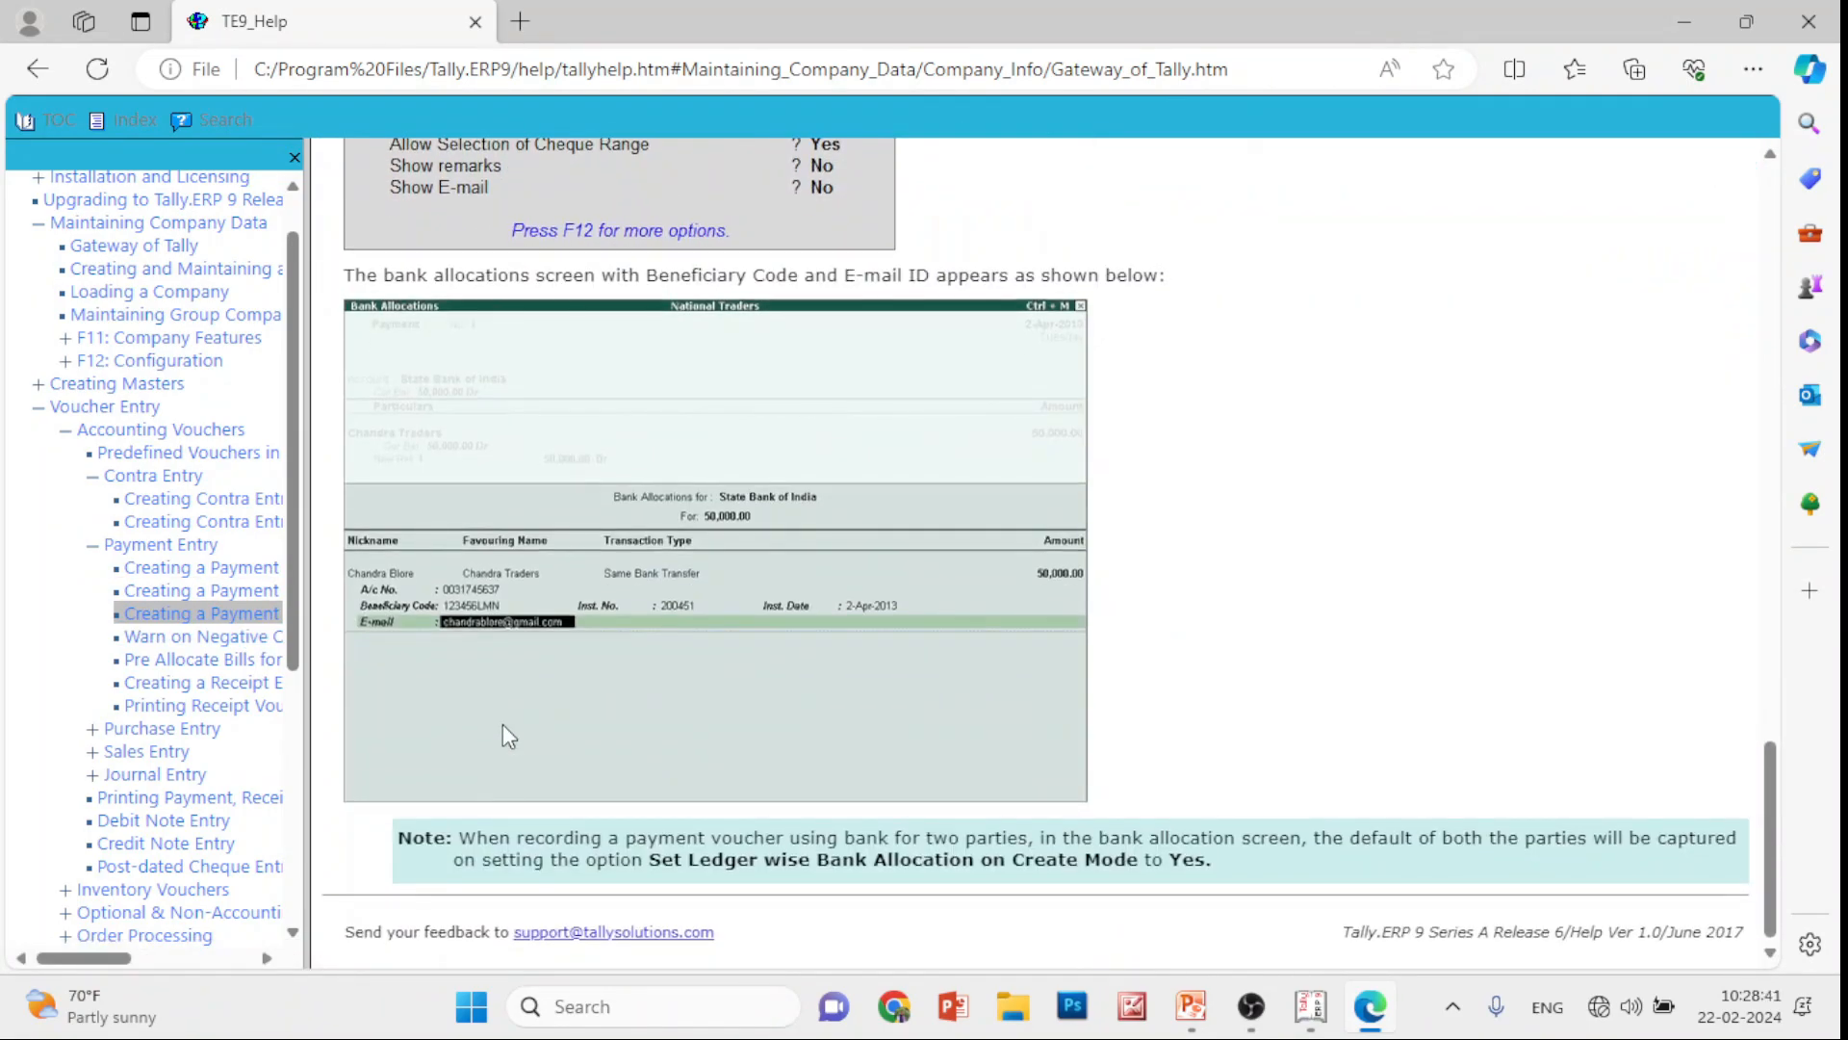
{"action": "left_click", "coordinate": [1808, 21]}
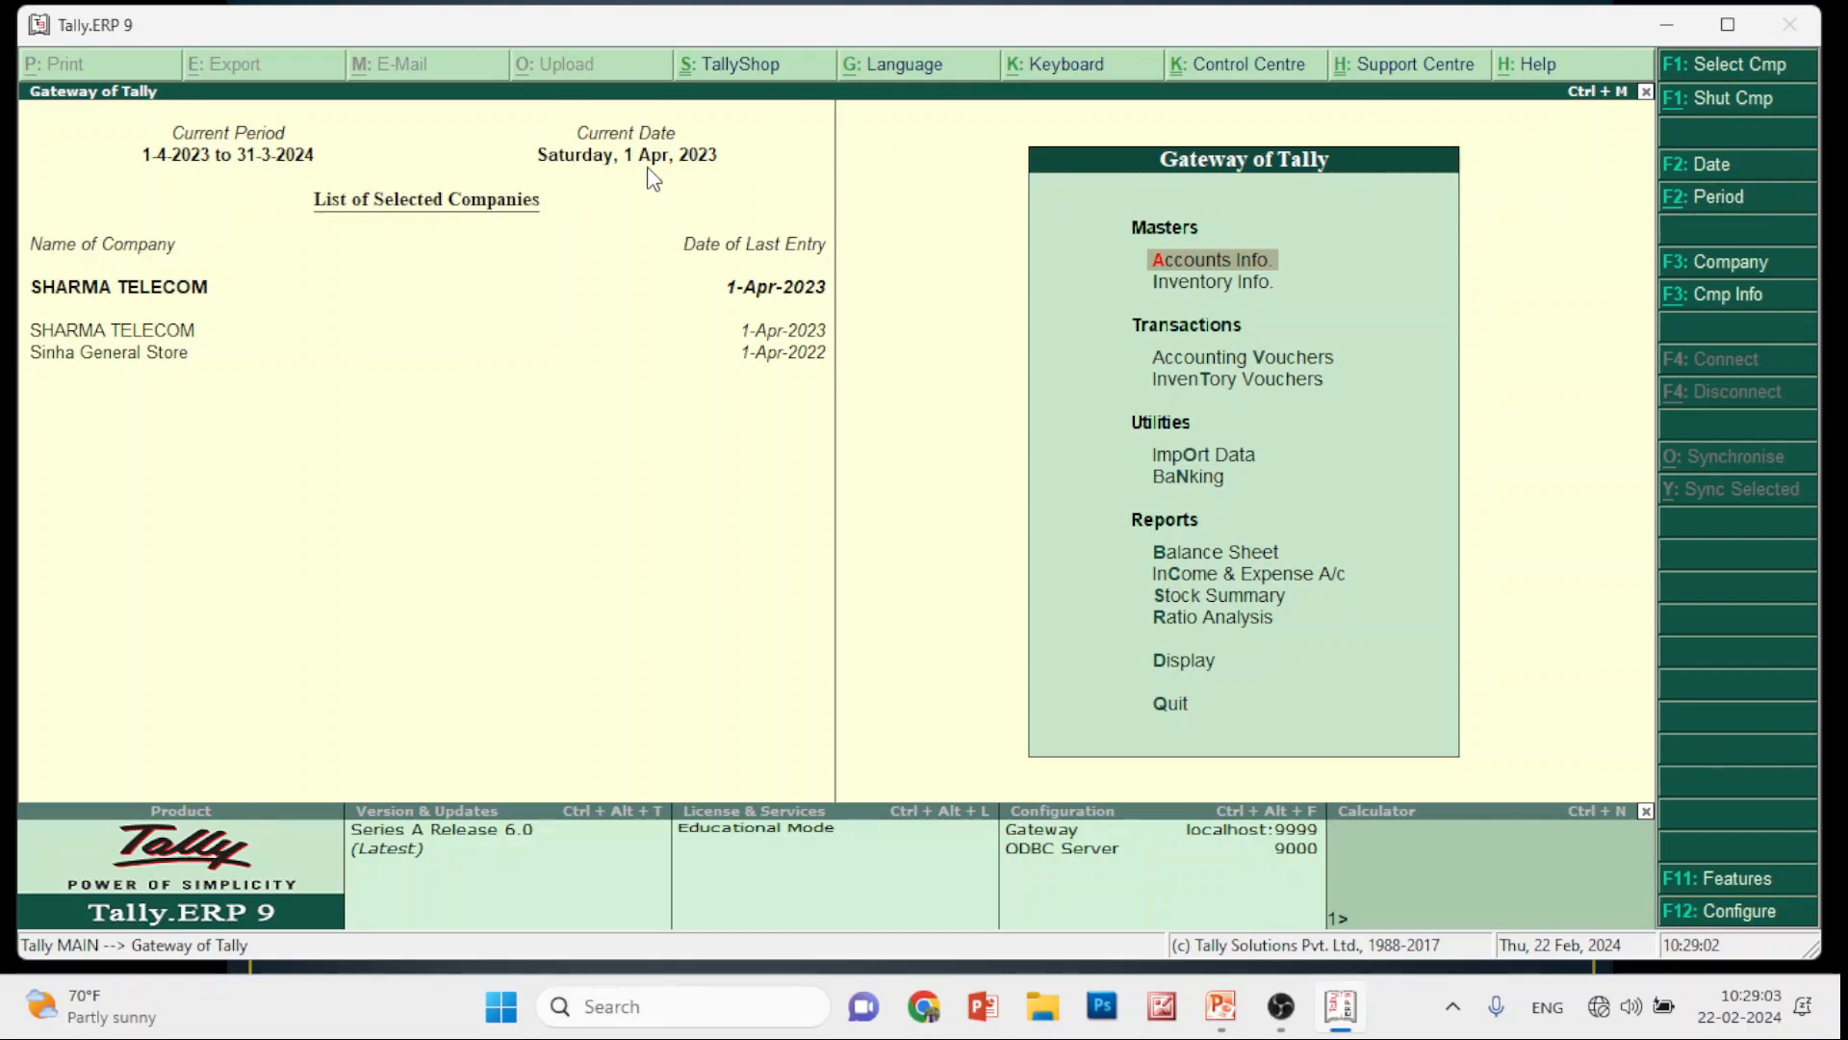
Change the current date to 2-4-2023 via F2: Date
{"action": "left_click", "coordinate": [1699, 175]}
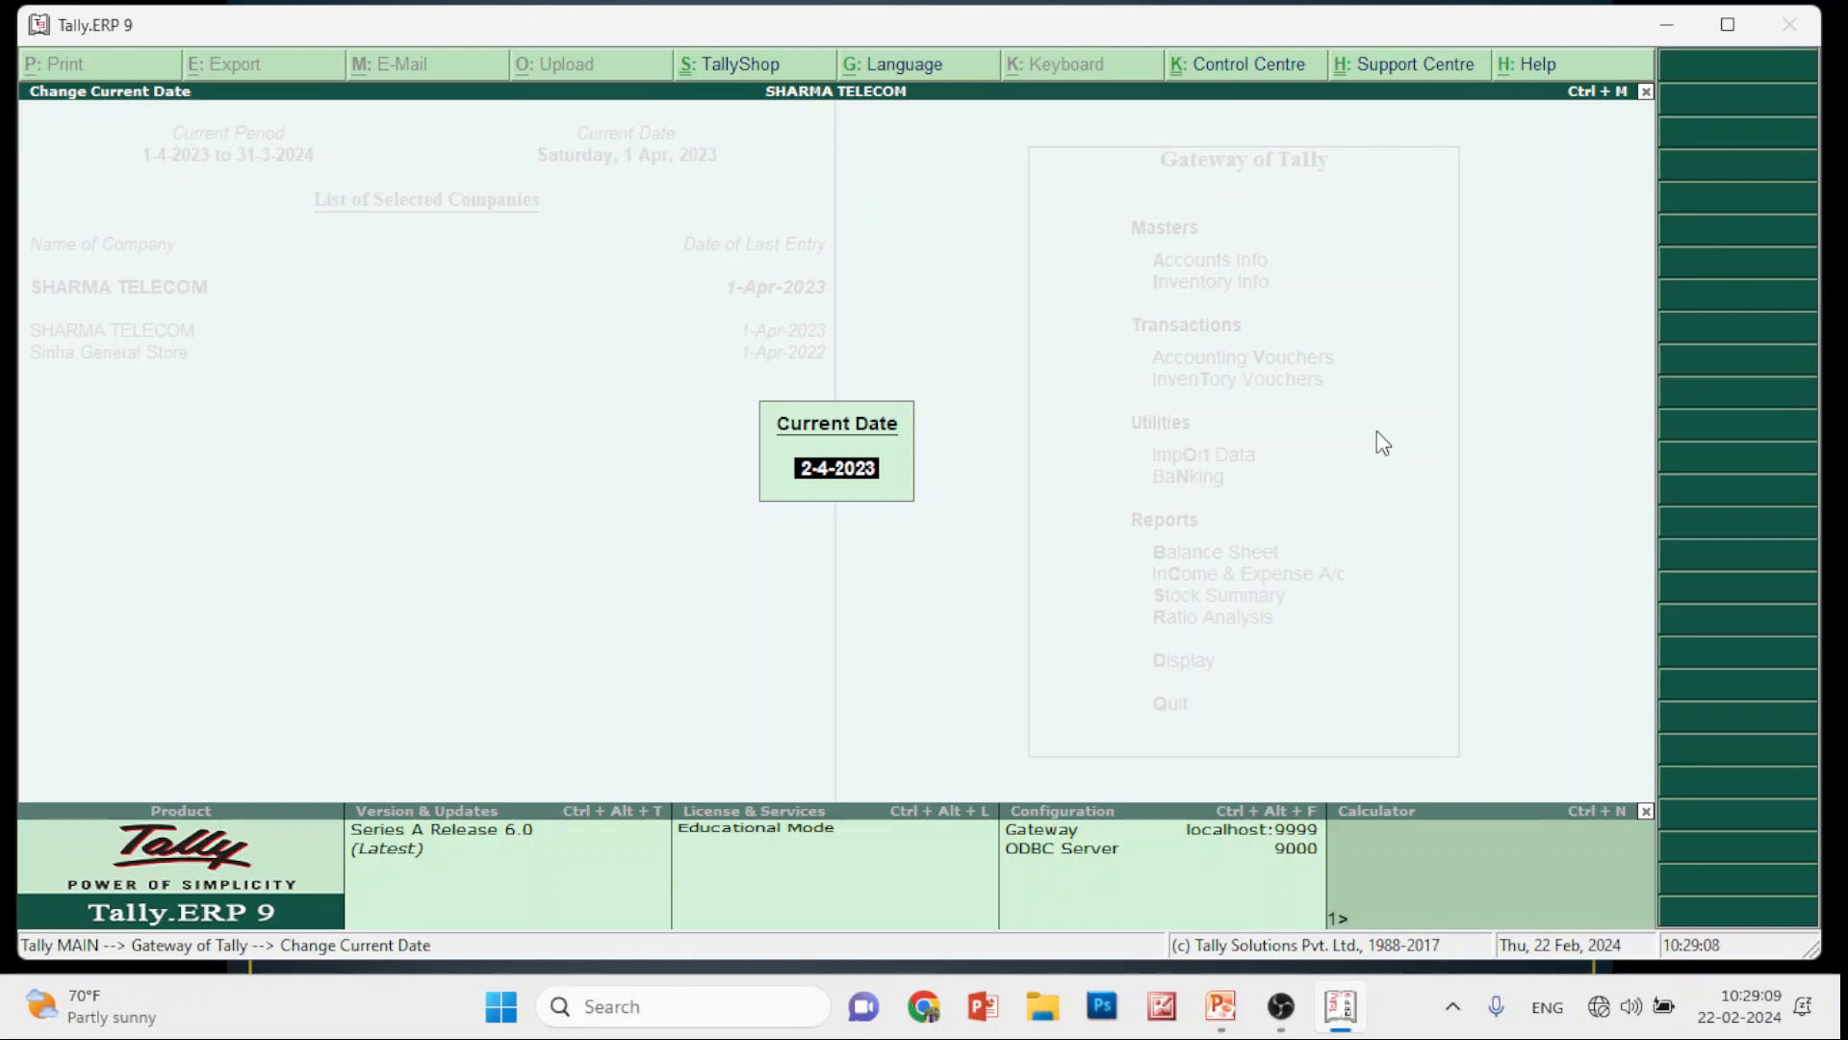
{"action": "key", "text": "Return"}
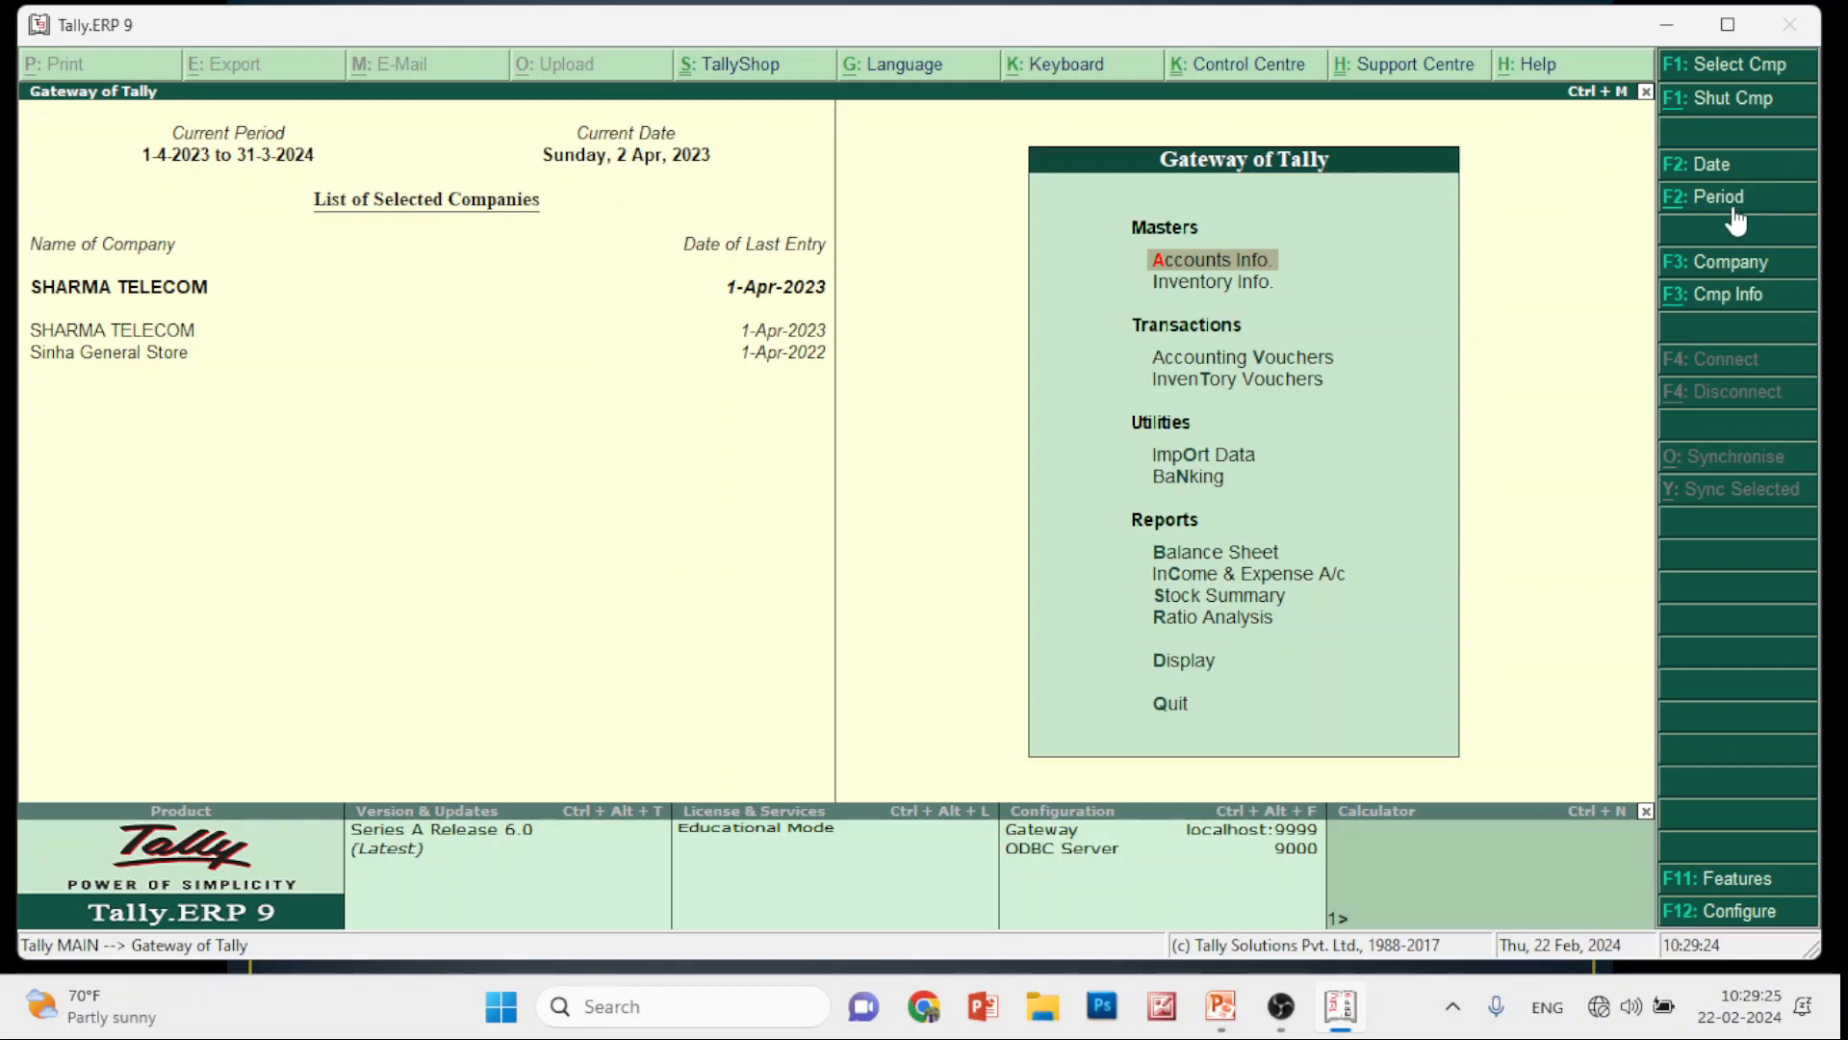
Set the period From 1-4-2022 To 31-3-2023 by correcting the year digits
{"action": "key", "text": "XF86AudioLowerVolume"}
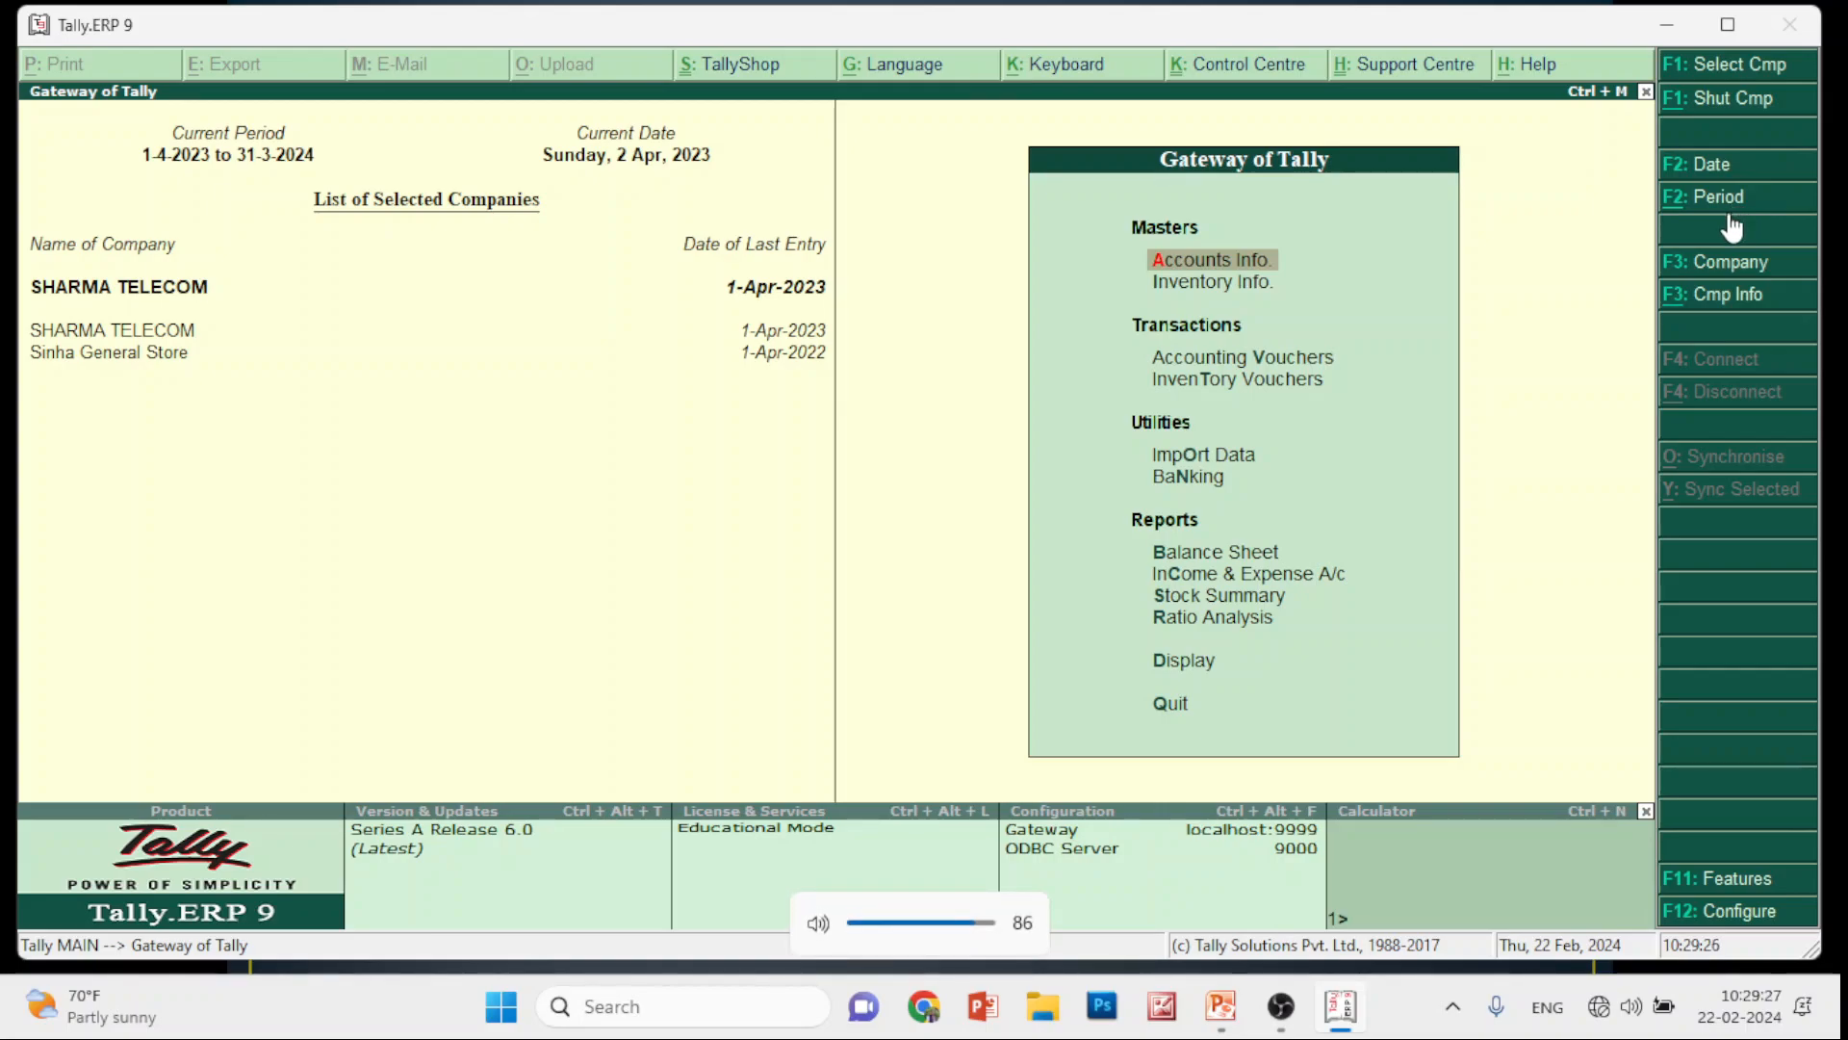
{"action": "left_click", "coordinate": [1716, 199]}
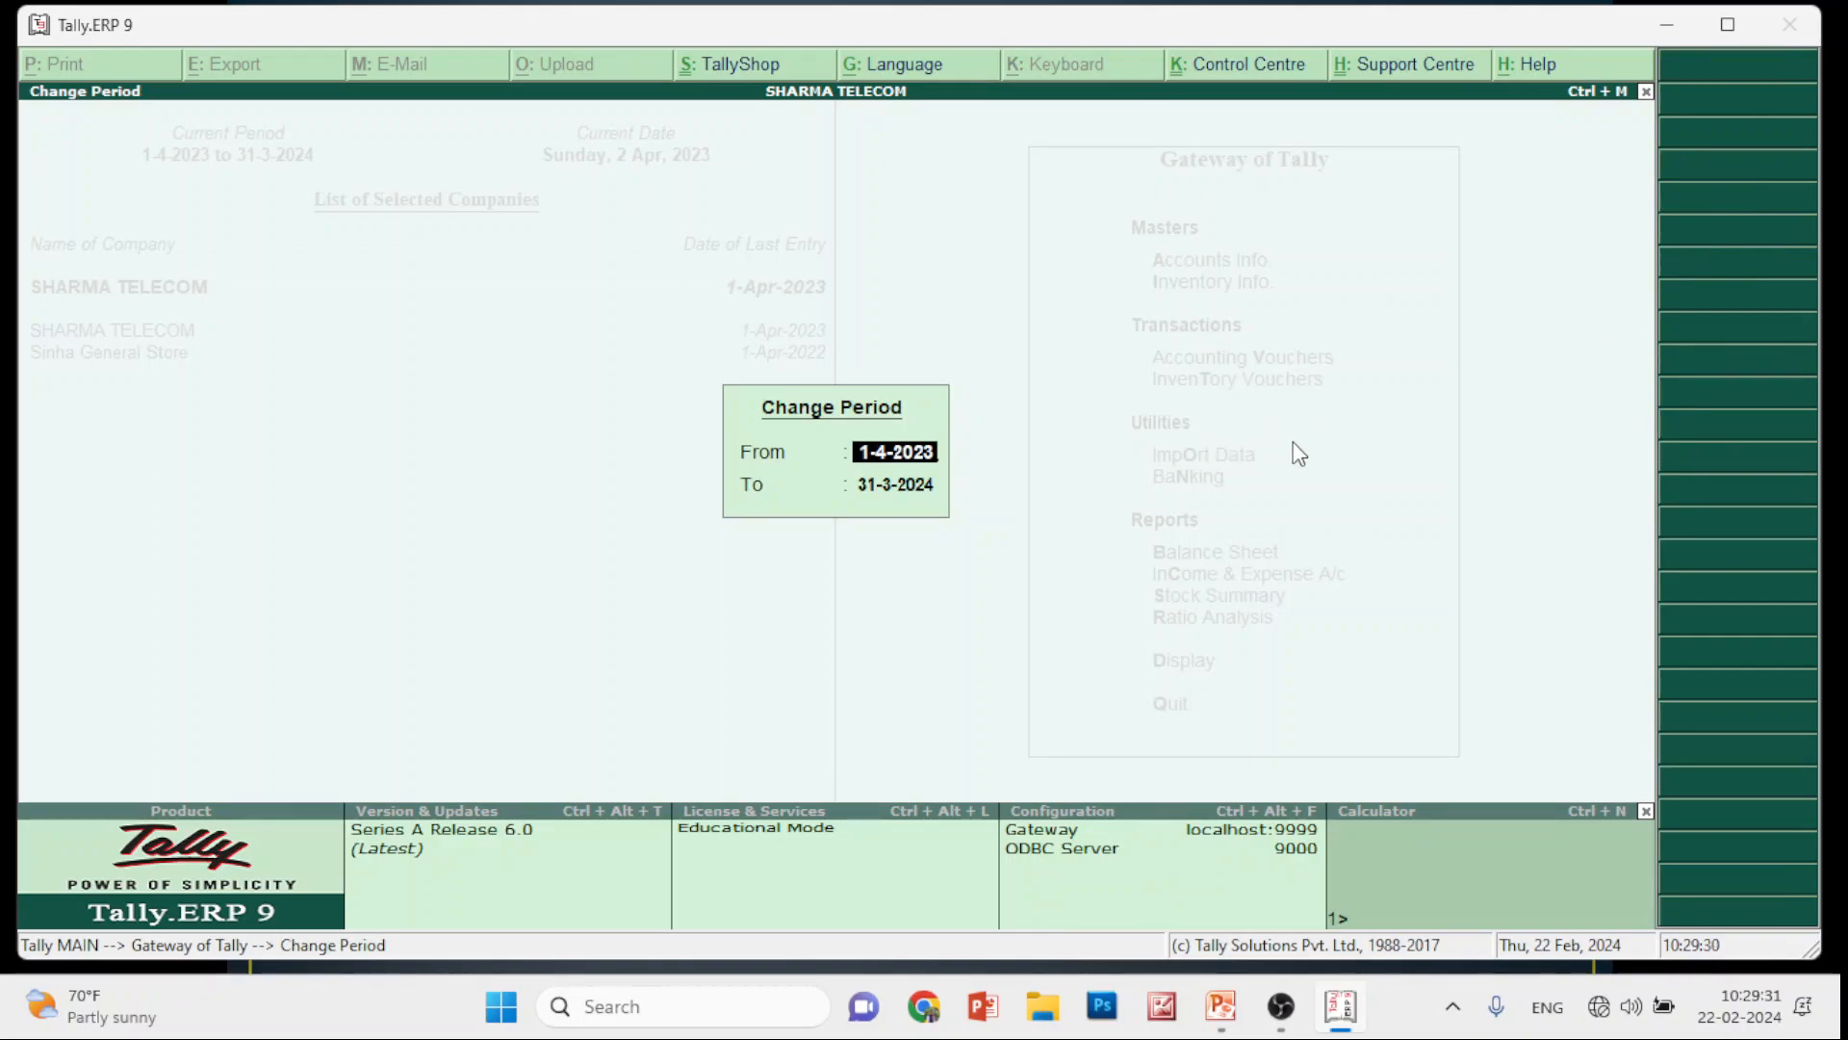
{"action": "key", "text": "BackSpace"}
{"action": "type", "text": "2"}
{"action": "key", "text": "Return"}
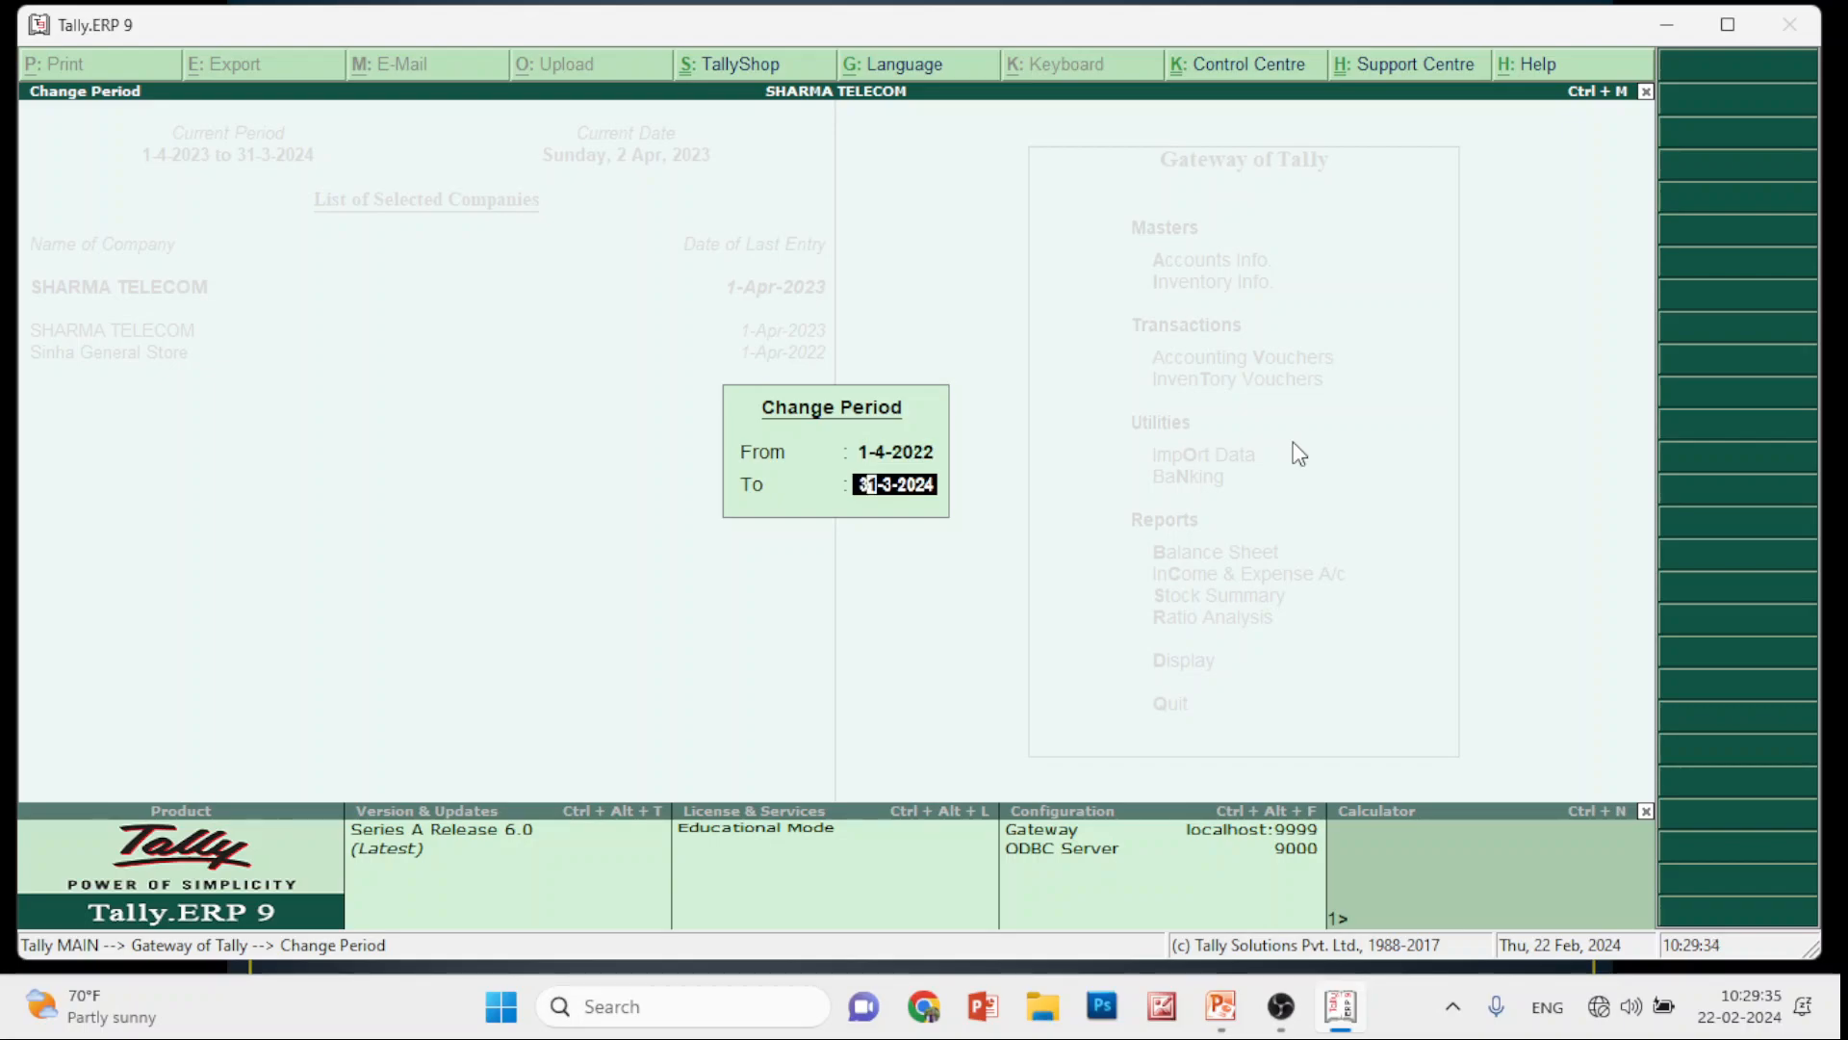
{"action": "key", "text": "BackSpace"}
{"action": "type", "text": "3"}
{"action": "key", "text": "Return"}
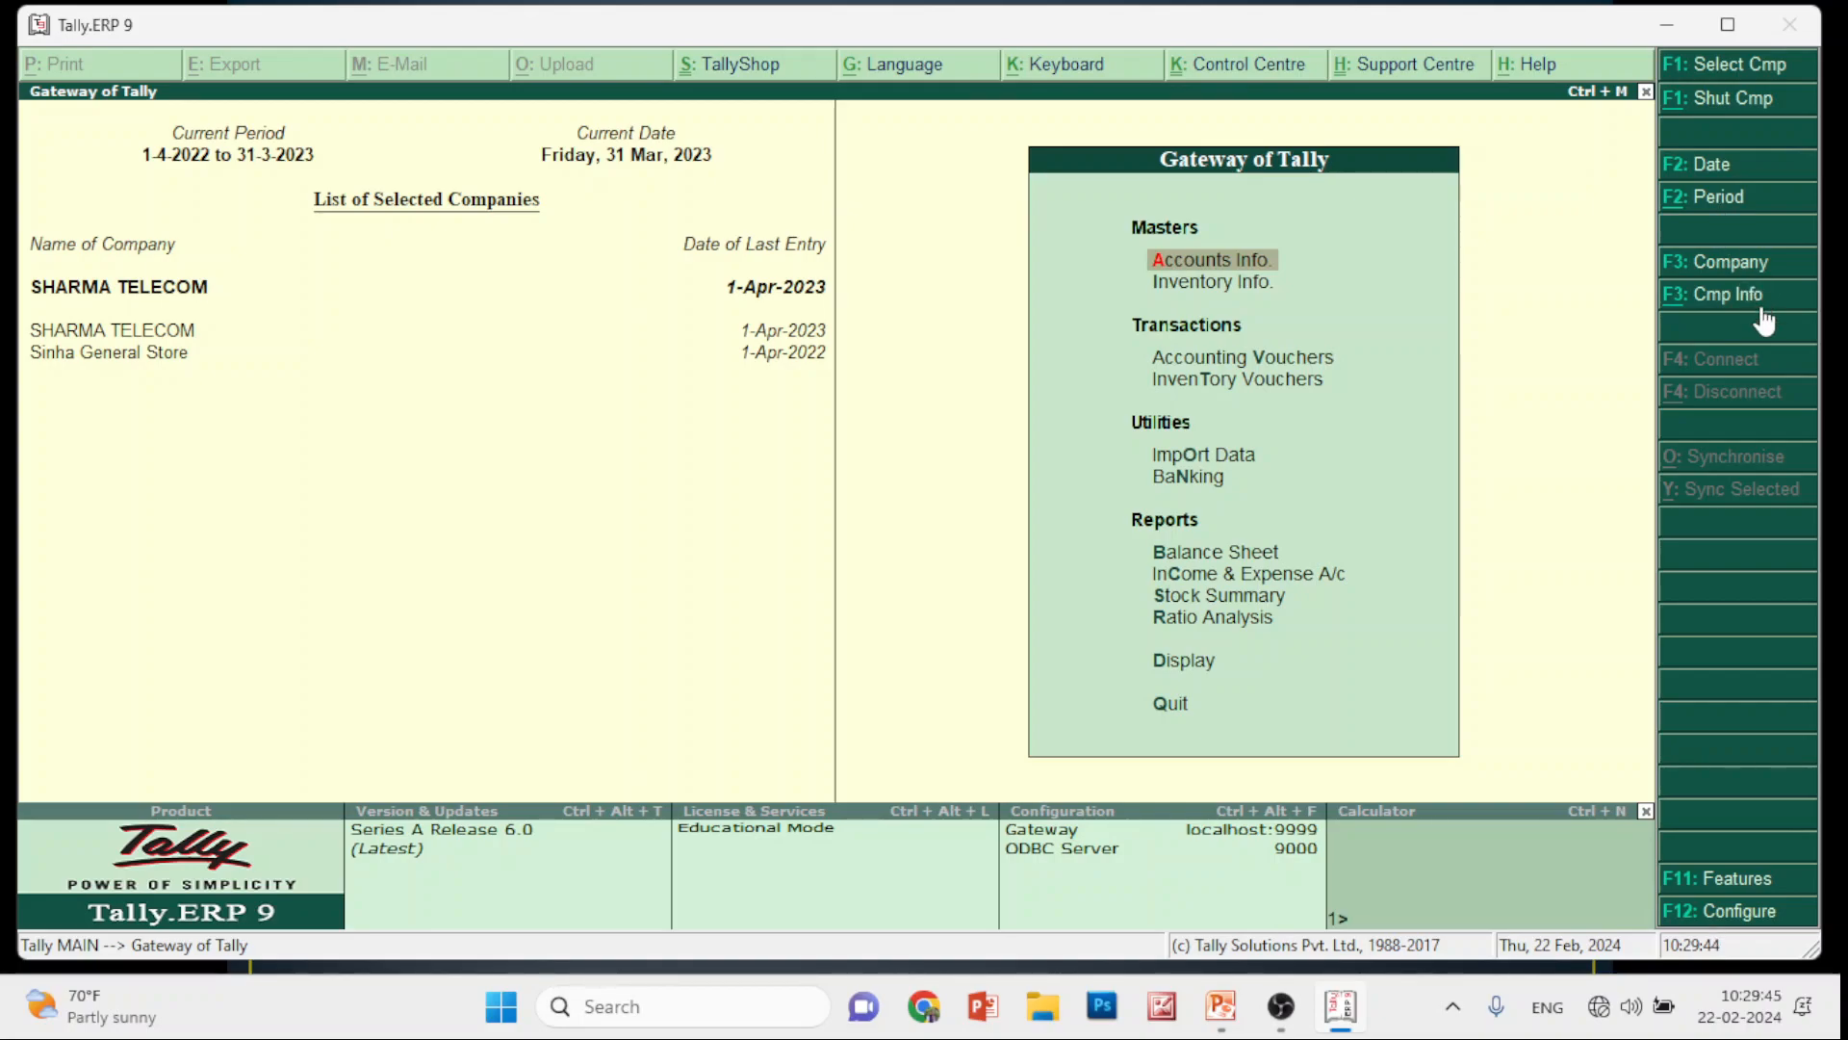
Set the current date to 1-4-2022, fixing the mistyped month, then return to the slideshow
{"action": "left_click", "coordinate": [1711, 168]}
{"action": "type", "text": "1-"}
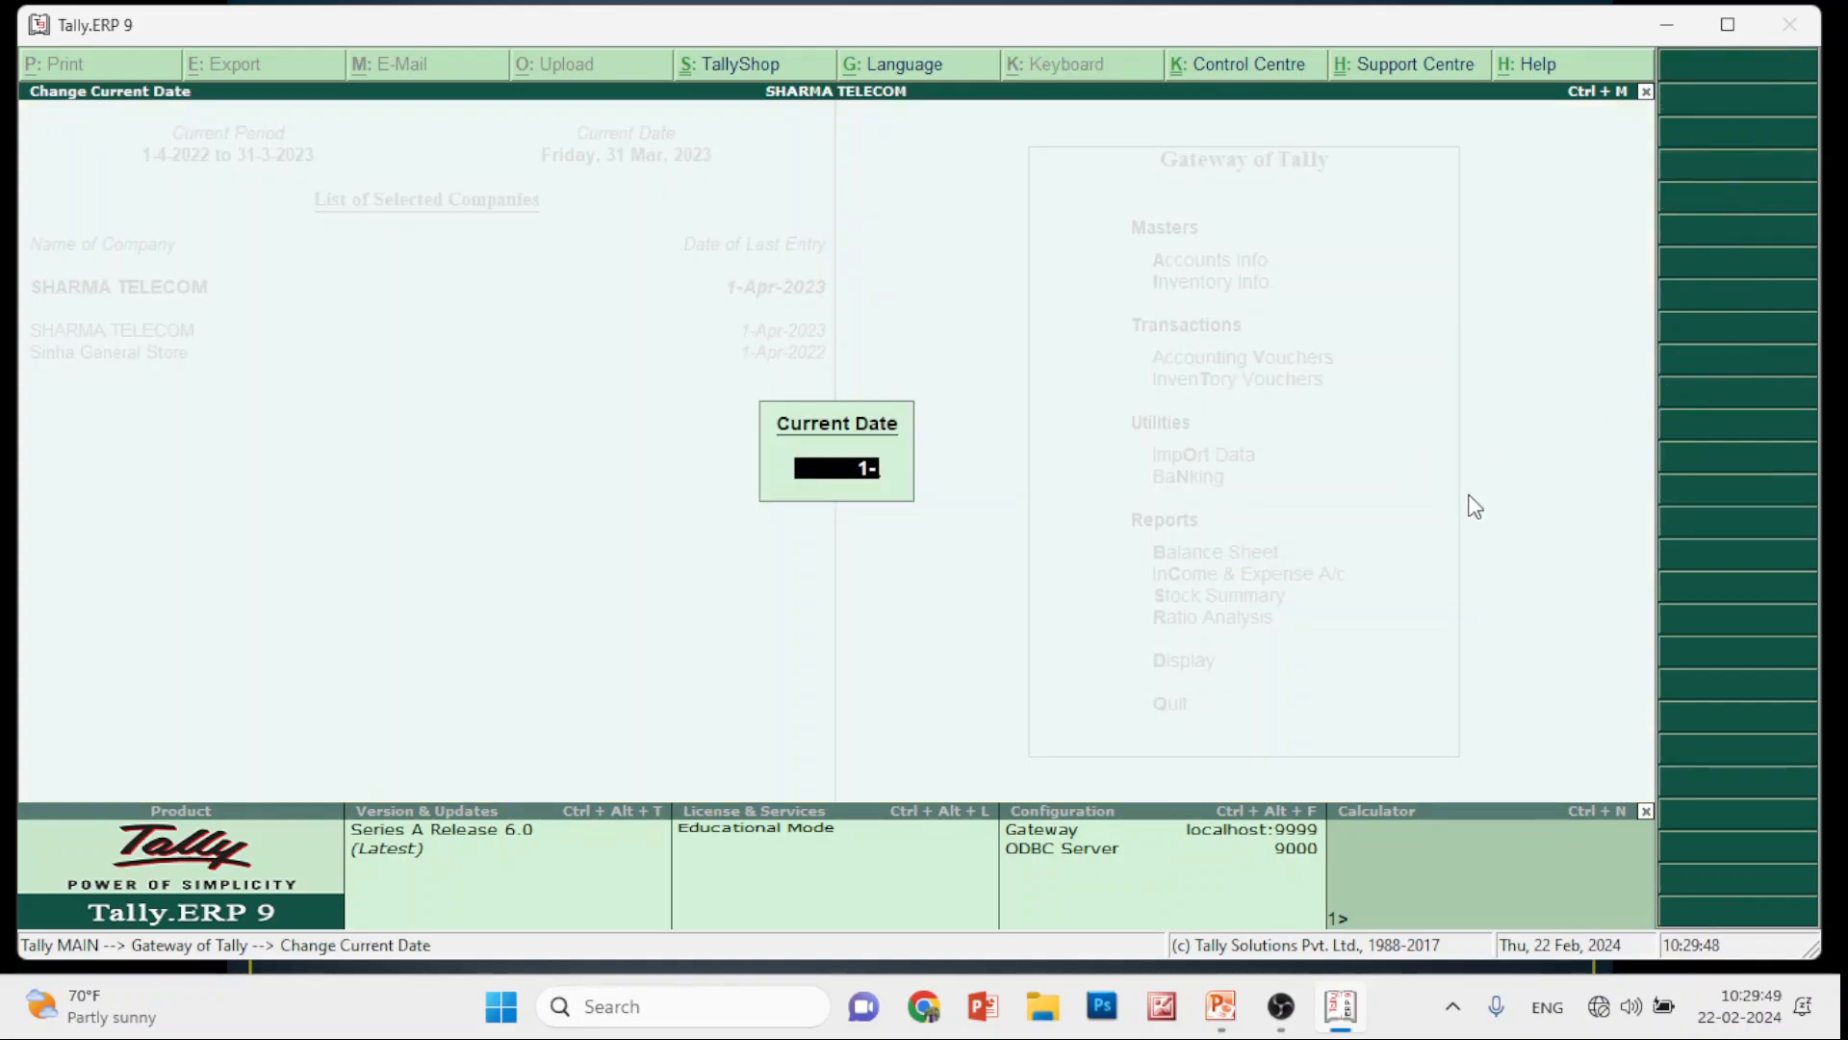
{"action": "type", "text": "3-2022"}
{"action": "key", "text": "BackSpace"}
{"action": "key", "text": "BackSpace"}
{"action": "type", "text": "4-"}
{"action": "key", "text": "Return"}
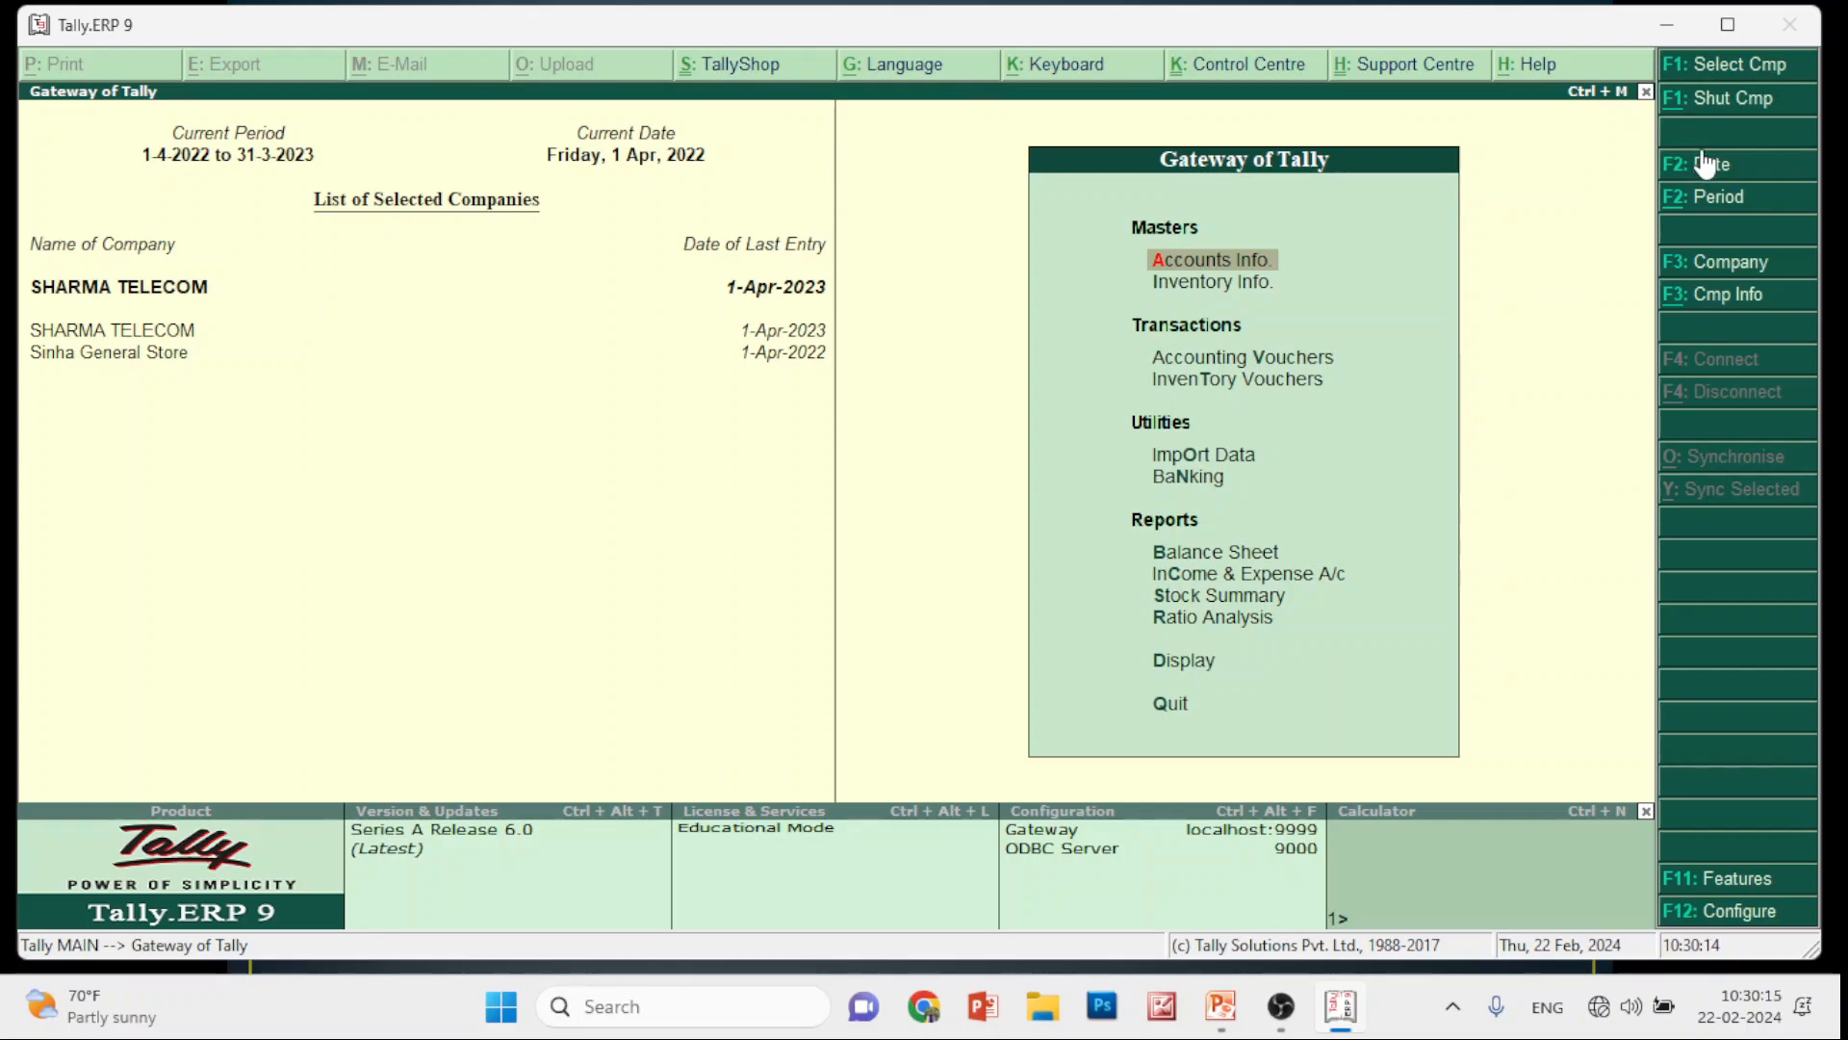
{"action": "key", "text": "alt+Tab"}
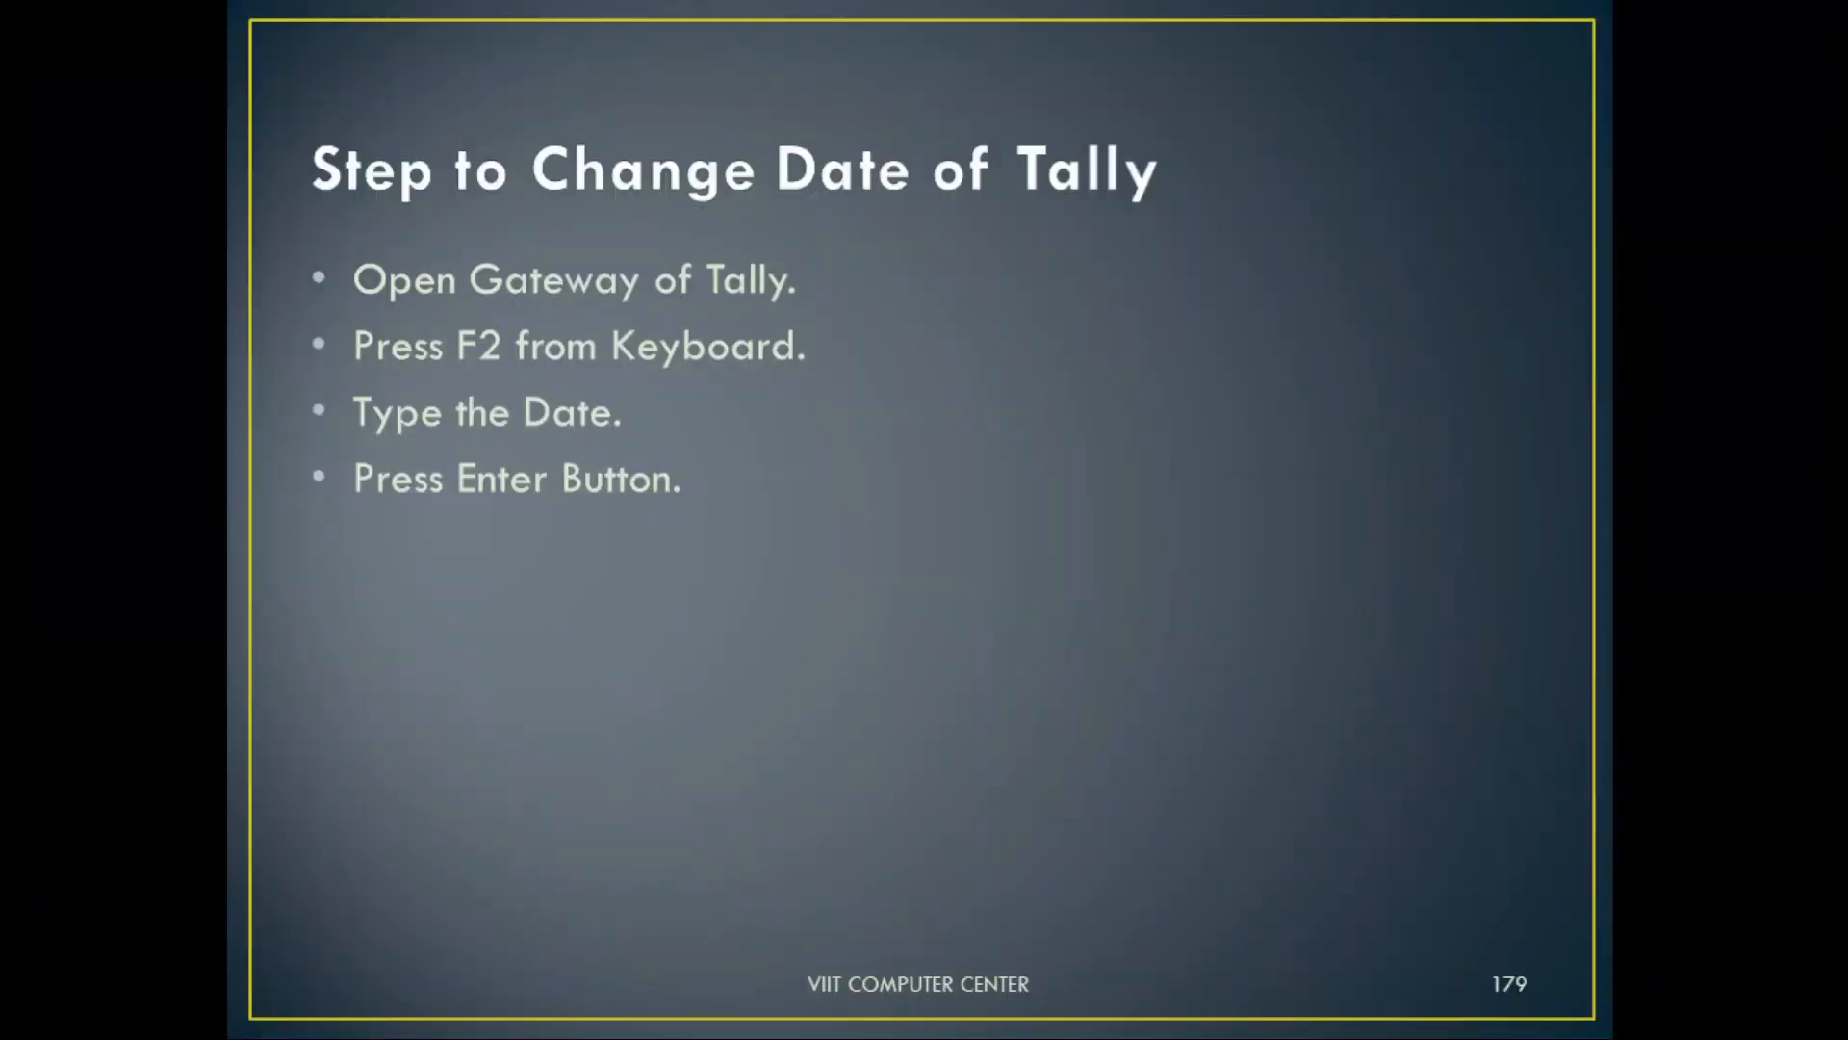
Advance the slideshow past slide 180 on changing the period to the Tally Administration slide 181
{"action": "key", "text": "Right"}
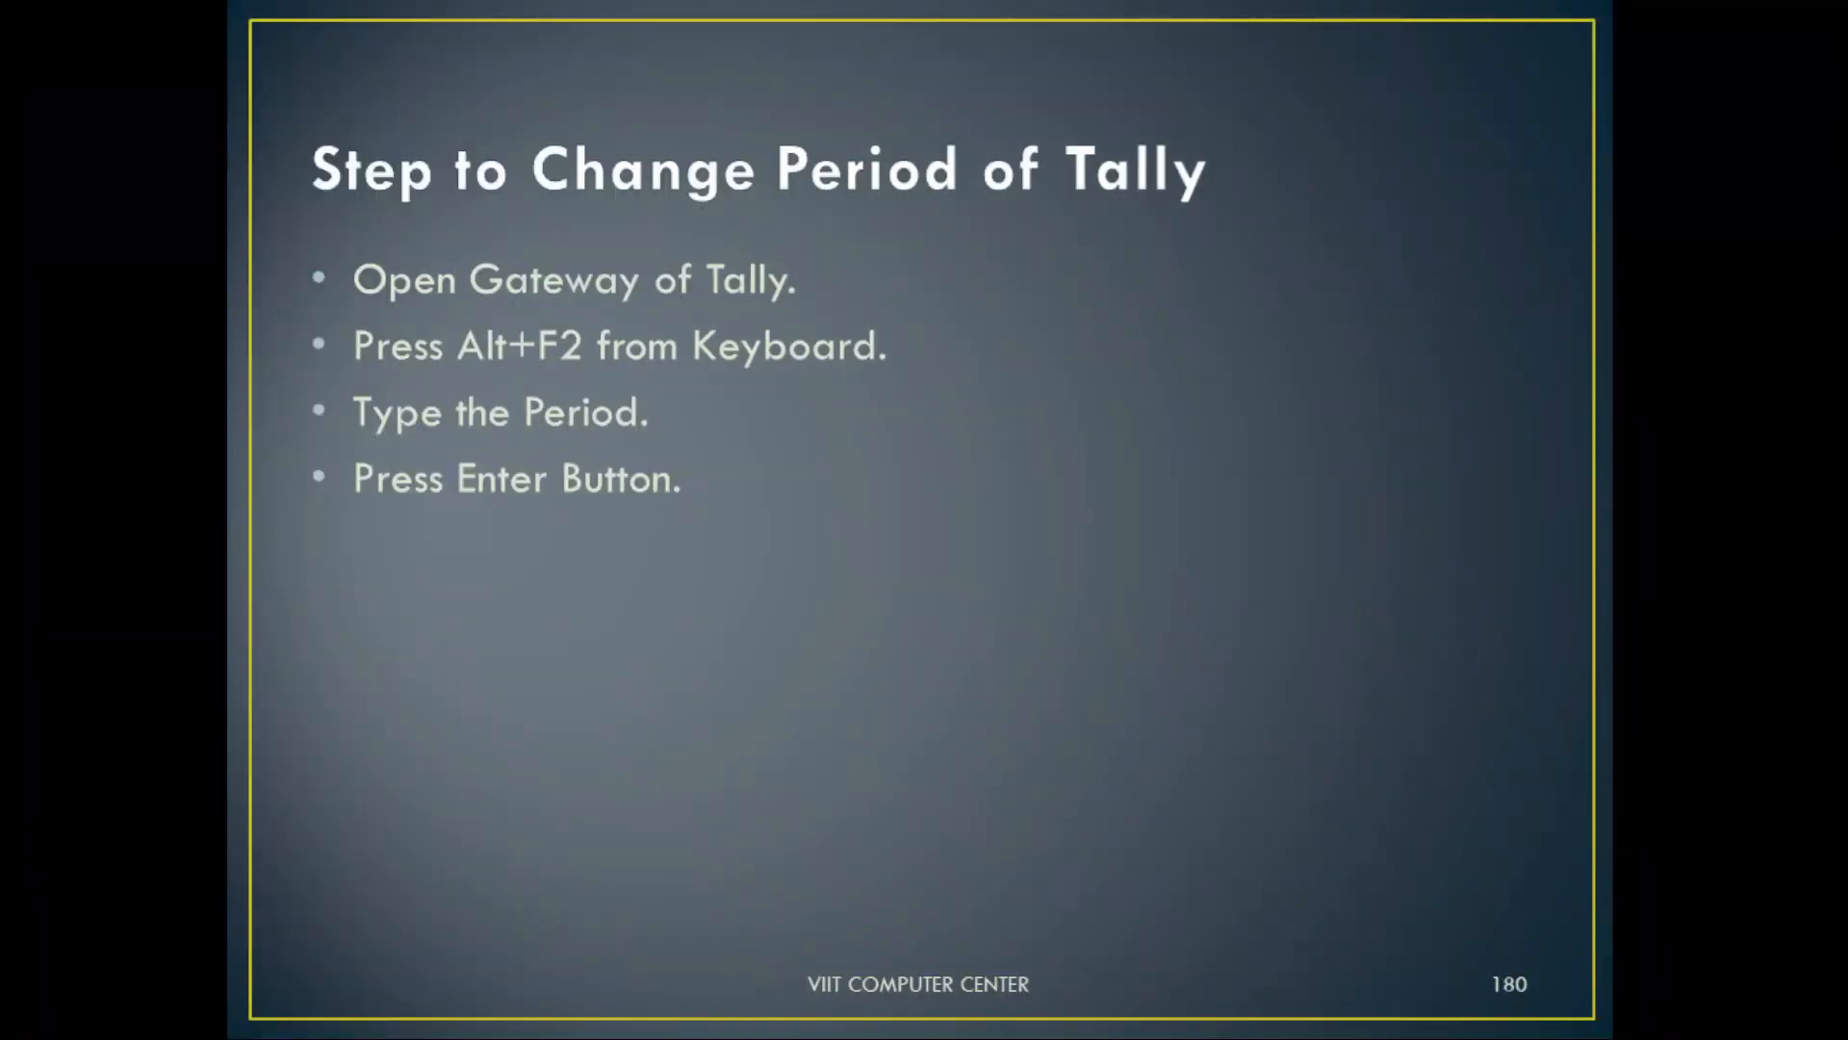
{"action": "key", "text": "Right"}
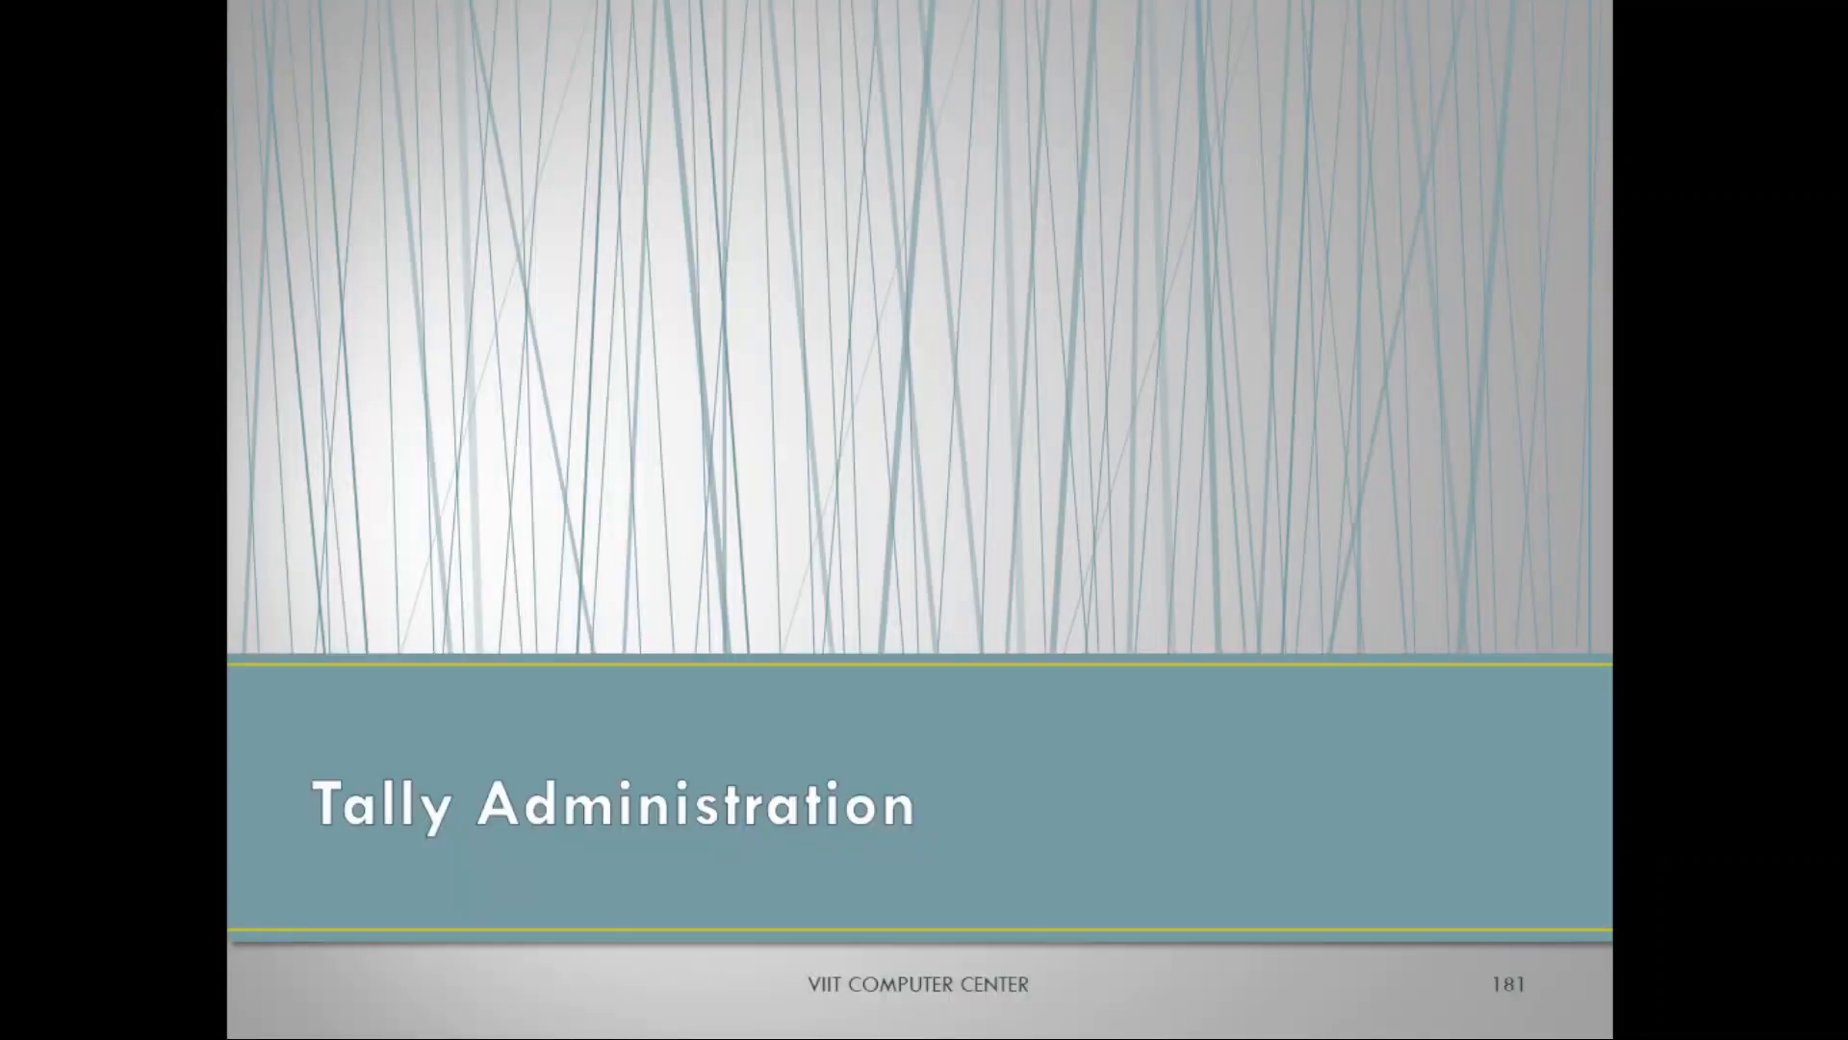
{"action": "key", "text": "Right"}
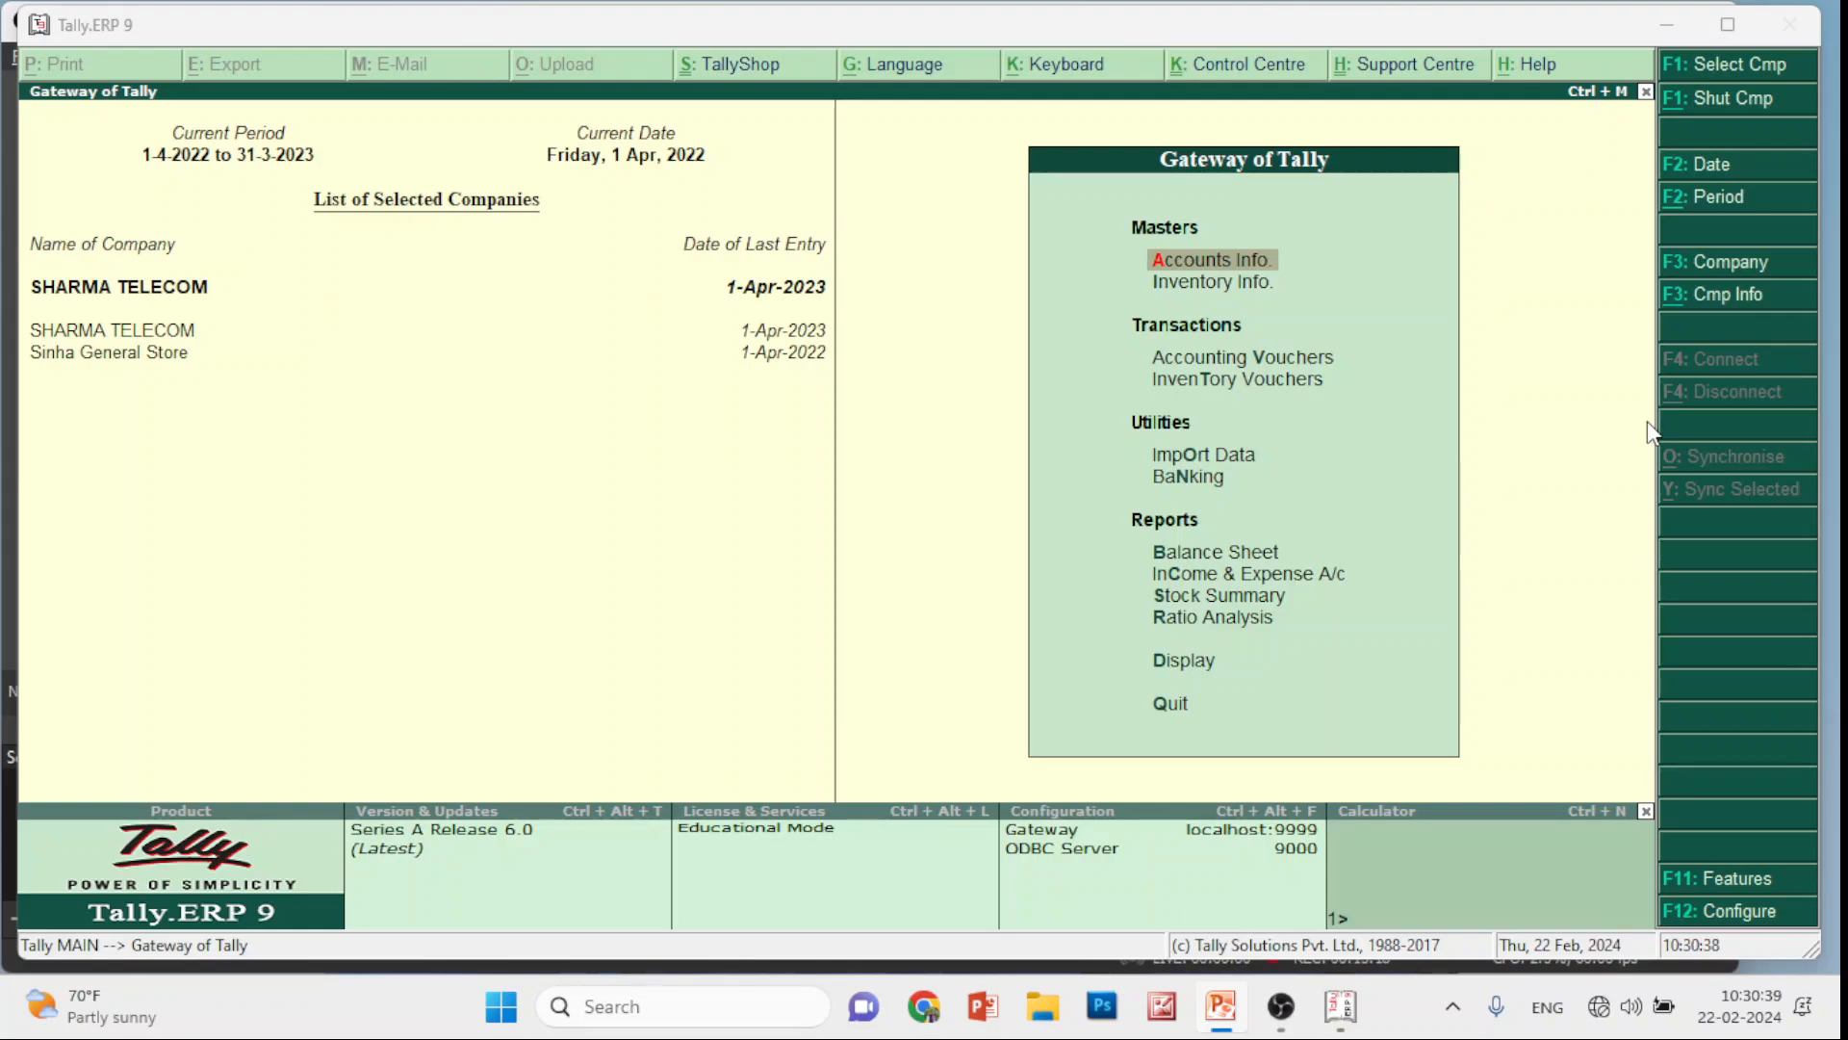
{"action": "left_click", "coordinate": [1190, 663]}
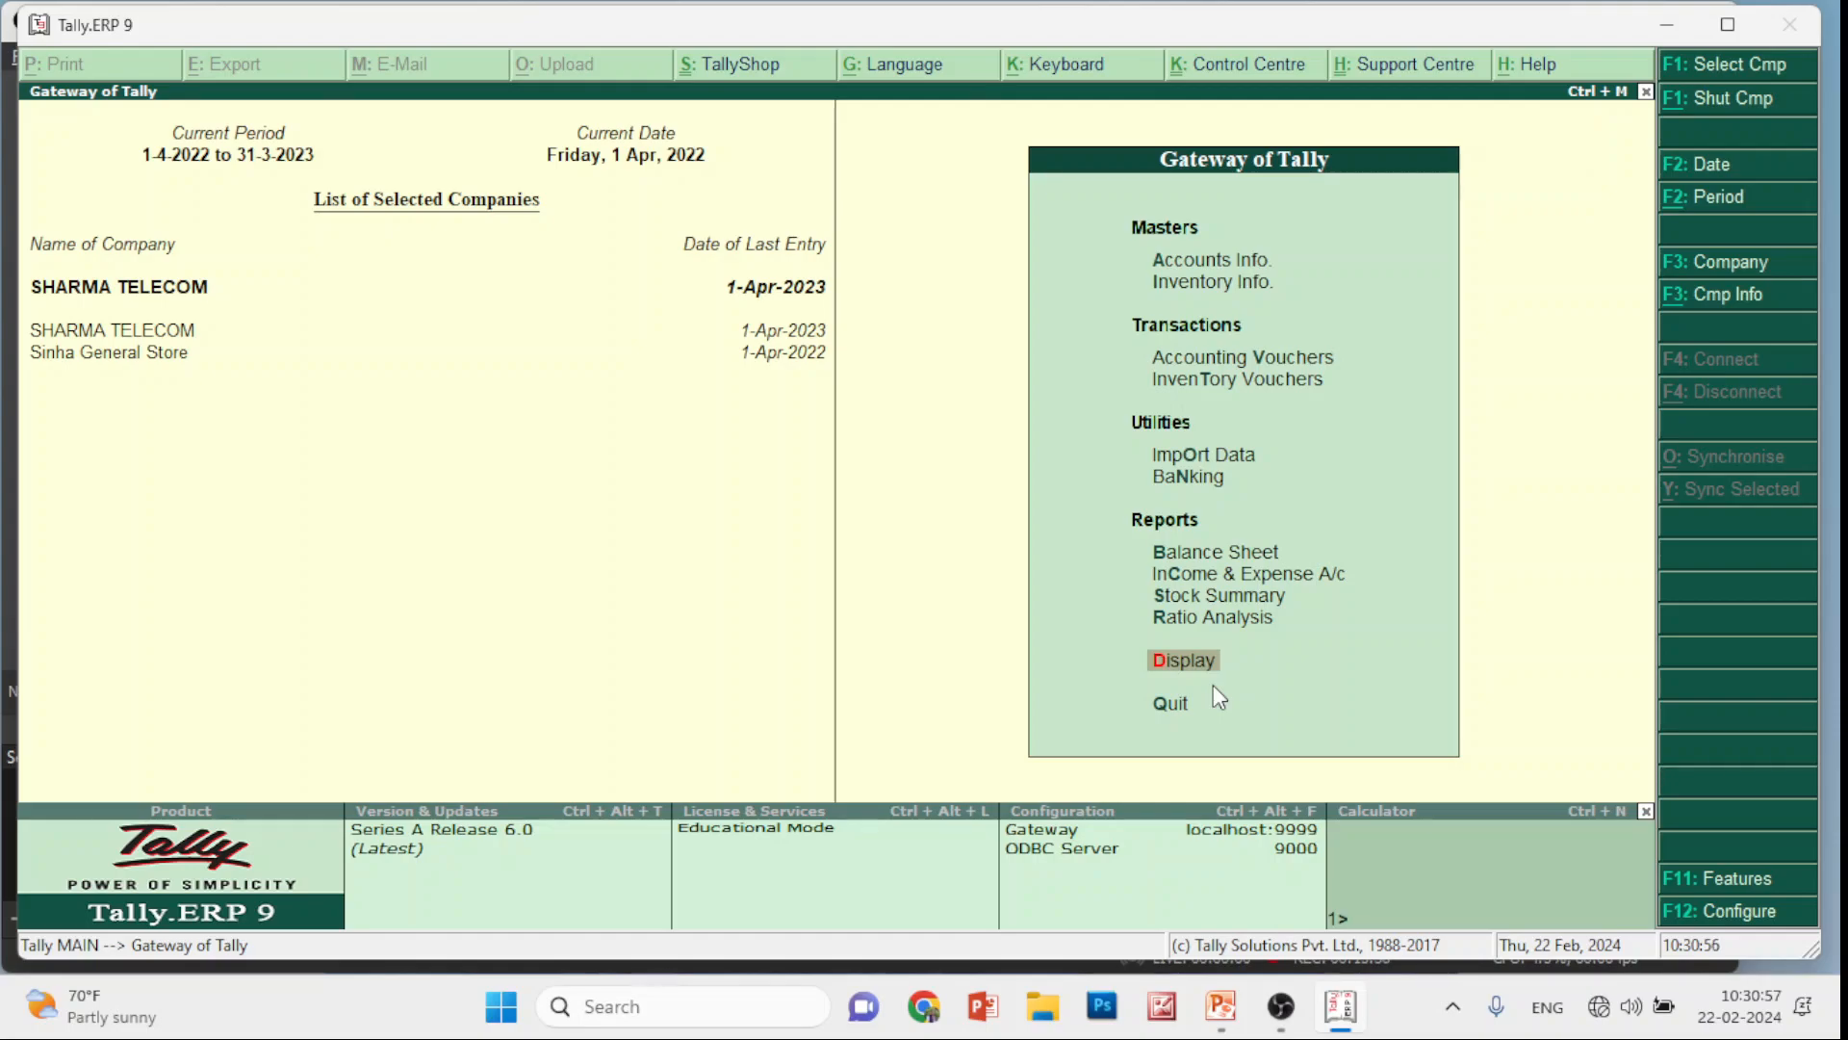
{"action": "key", "text": "Up"}
{"action": "key", "text": "Up"}
{"action": "key", "text": "Up"}
{"action": "key", "text": "Up"}
{"action": "key", "text": "Up"}
{"action": "key", "text": "Up"}
{"action": "key", "text": "Up"}
{"action": "key", "text": "Up"}
{"action": "key", "text": "Up"}
{"action": "key", "text": "Up"}
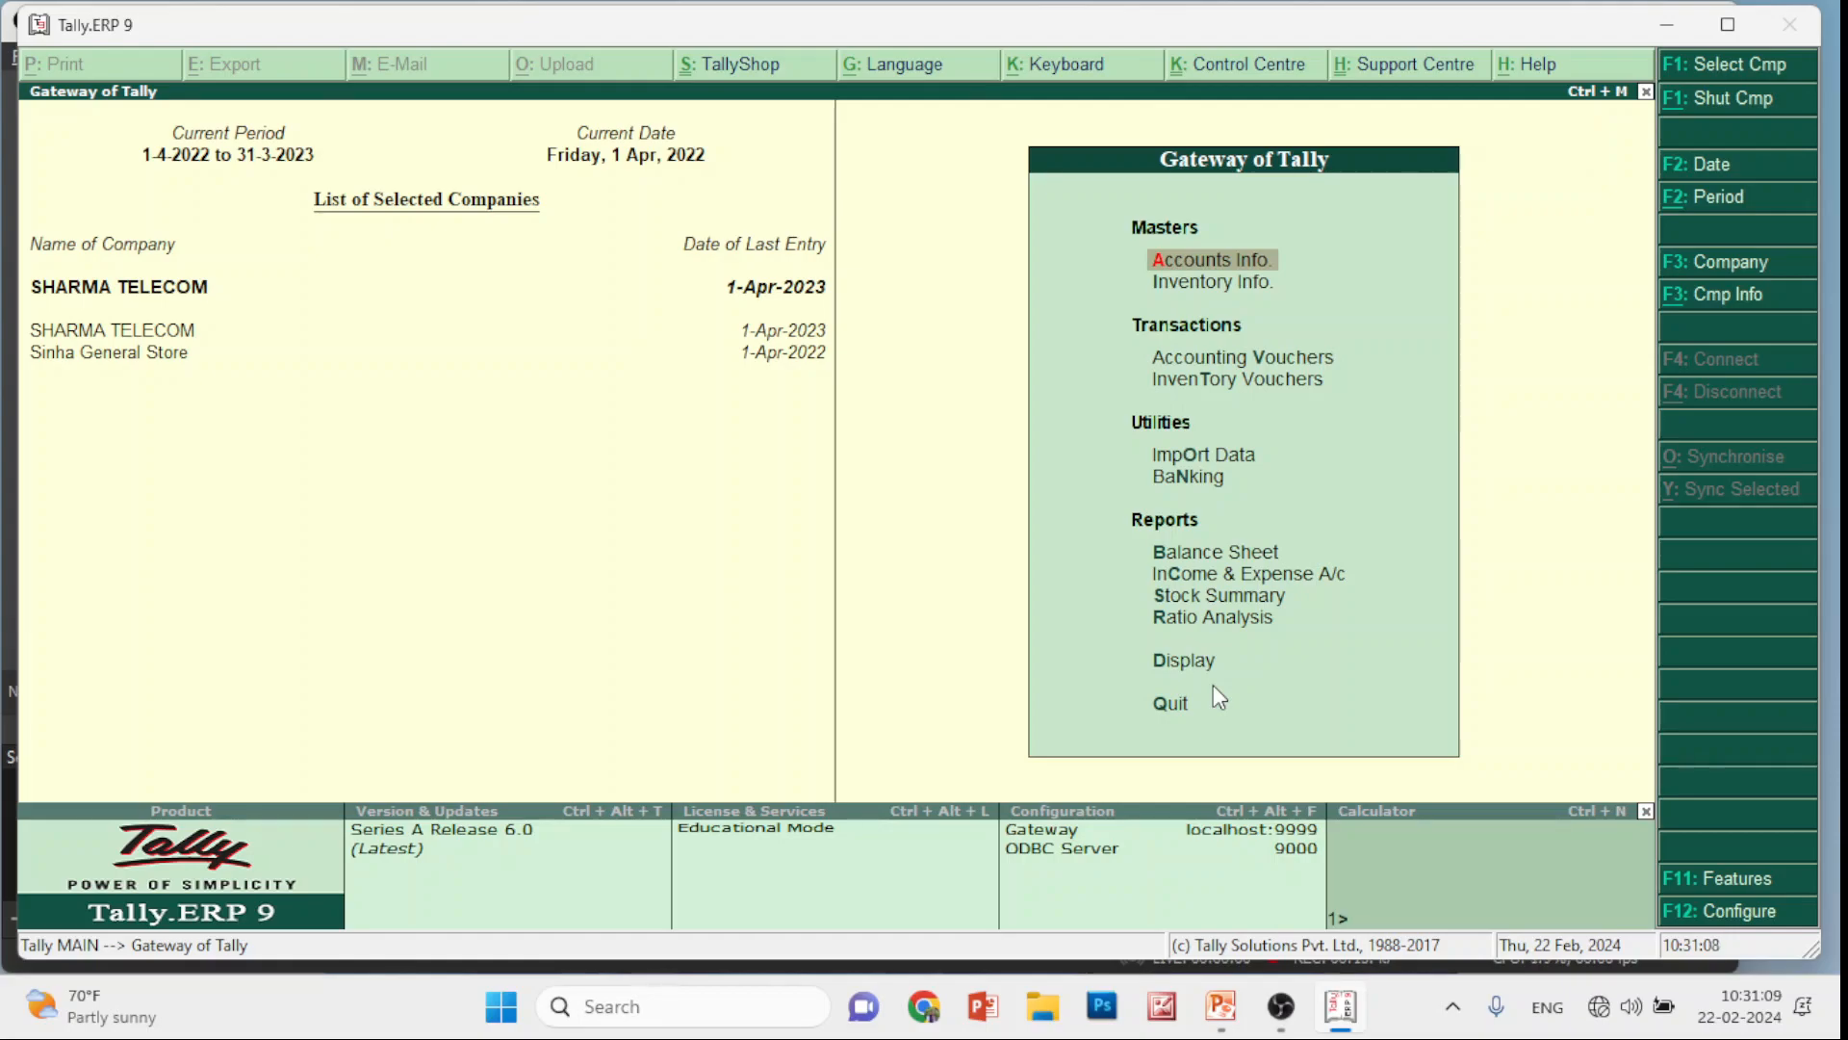
Open the Sales voucher type for alteration from Accounts Info > Voucher Types > Alter
{"action": "key", "text": "Return"}
{"action": "key", "text": "Down"}
{"action": "key", "text": "Down"}
{"action": "key", "text": "Down"}
{"action": "key", "text": "Up"}
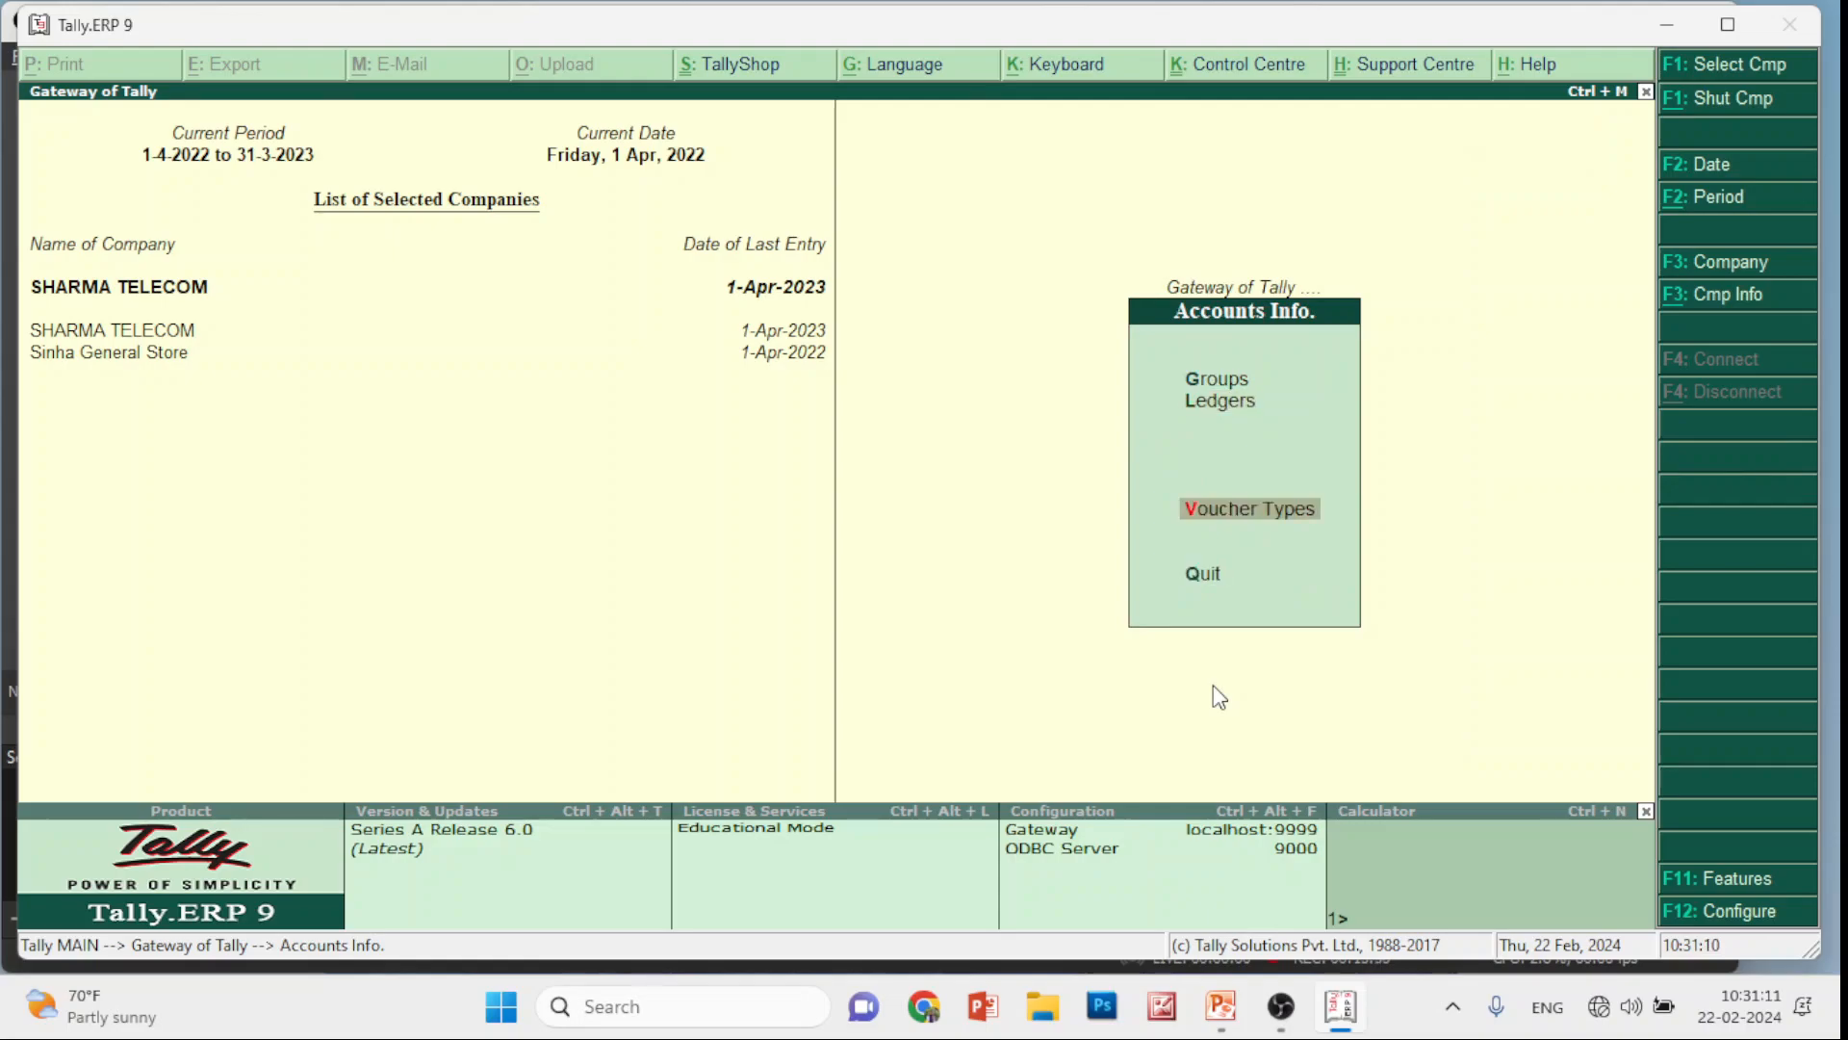
{"action": "key", "text": "Return"}
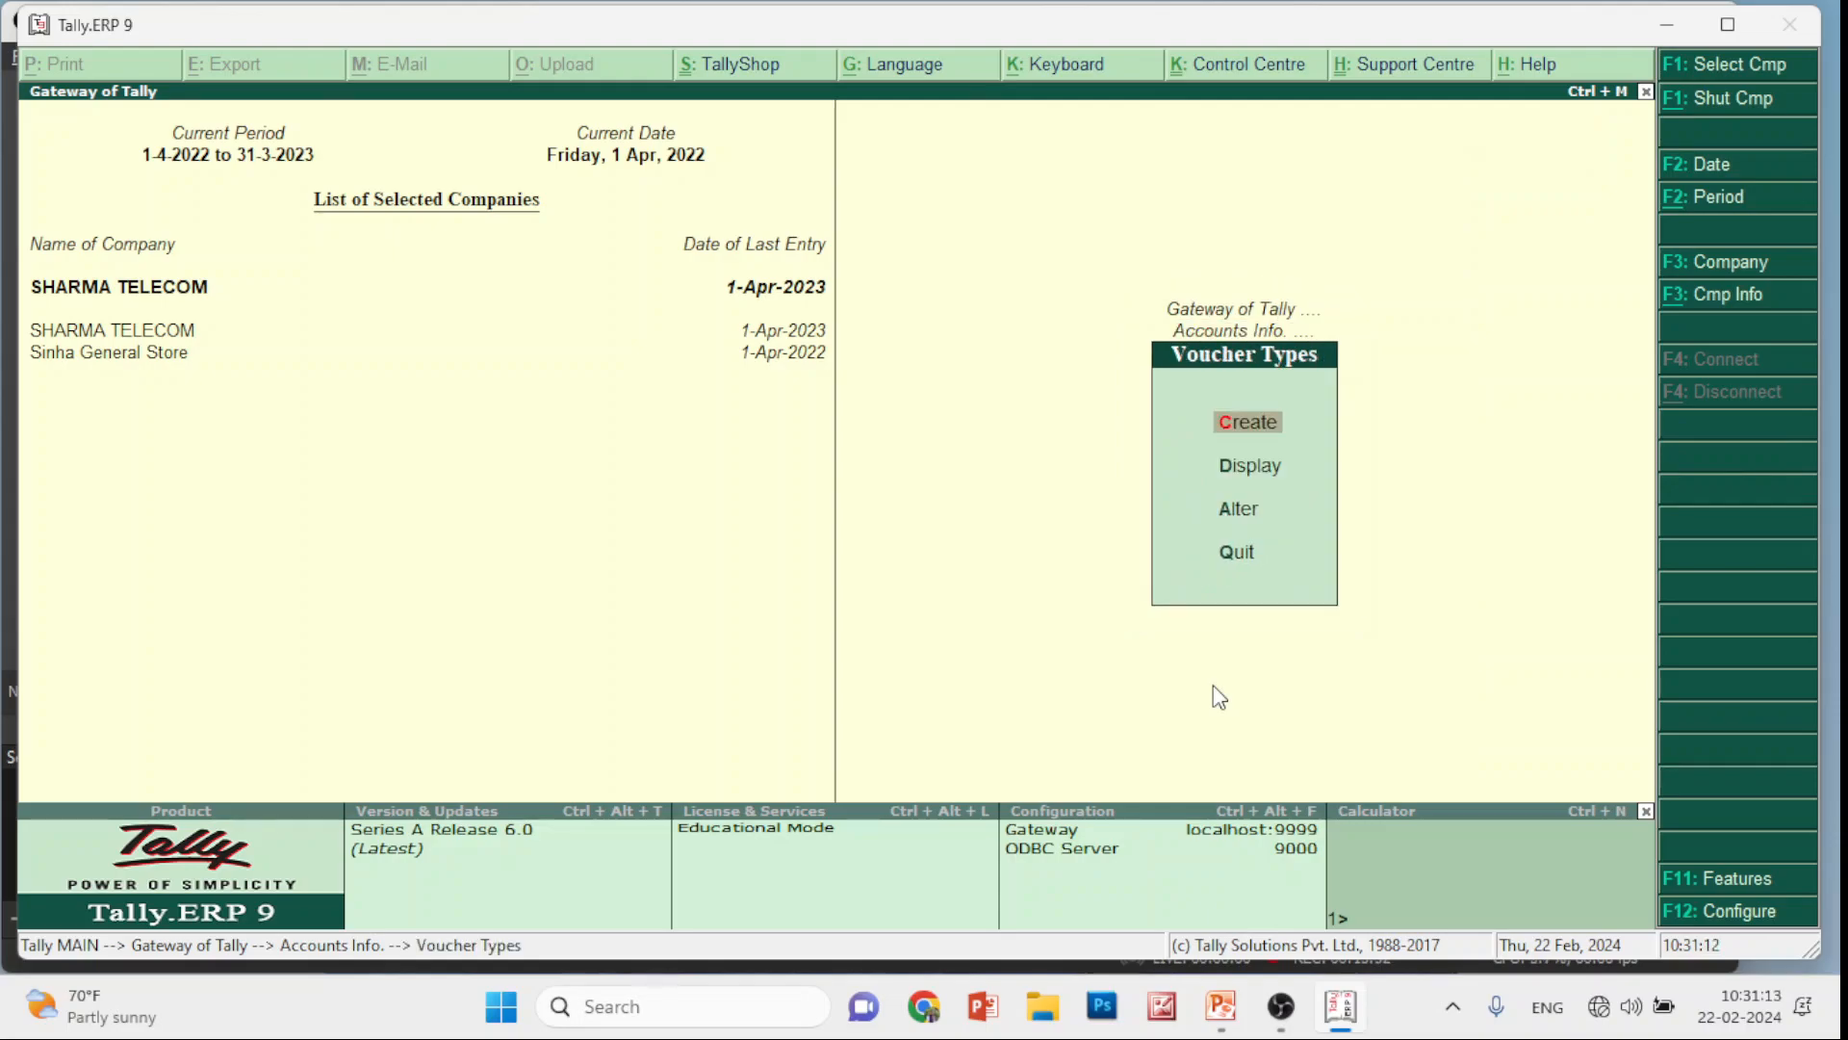
{"action": "key", "text": "Down"}
{"action": "key", "text": "Down"}
{"action": "key", "text": "Down"}
{"action": "key", "text": "Up"}
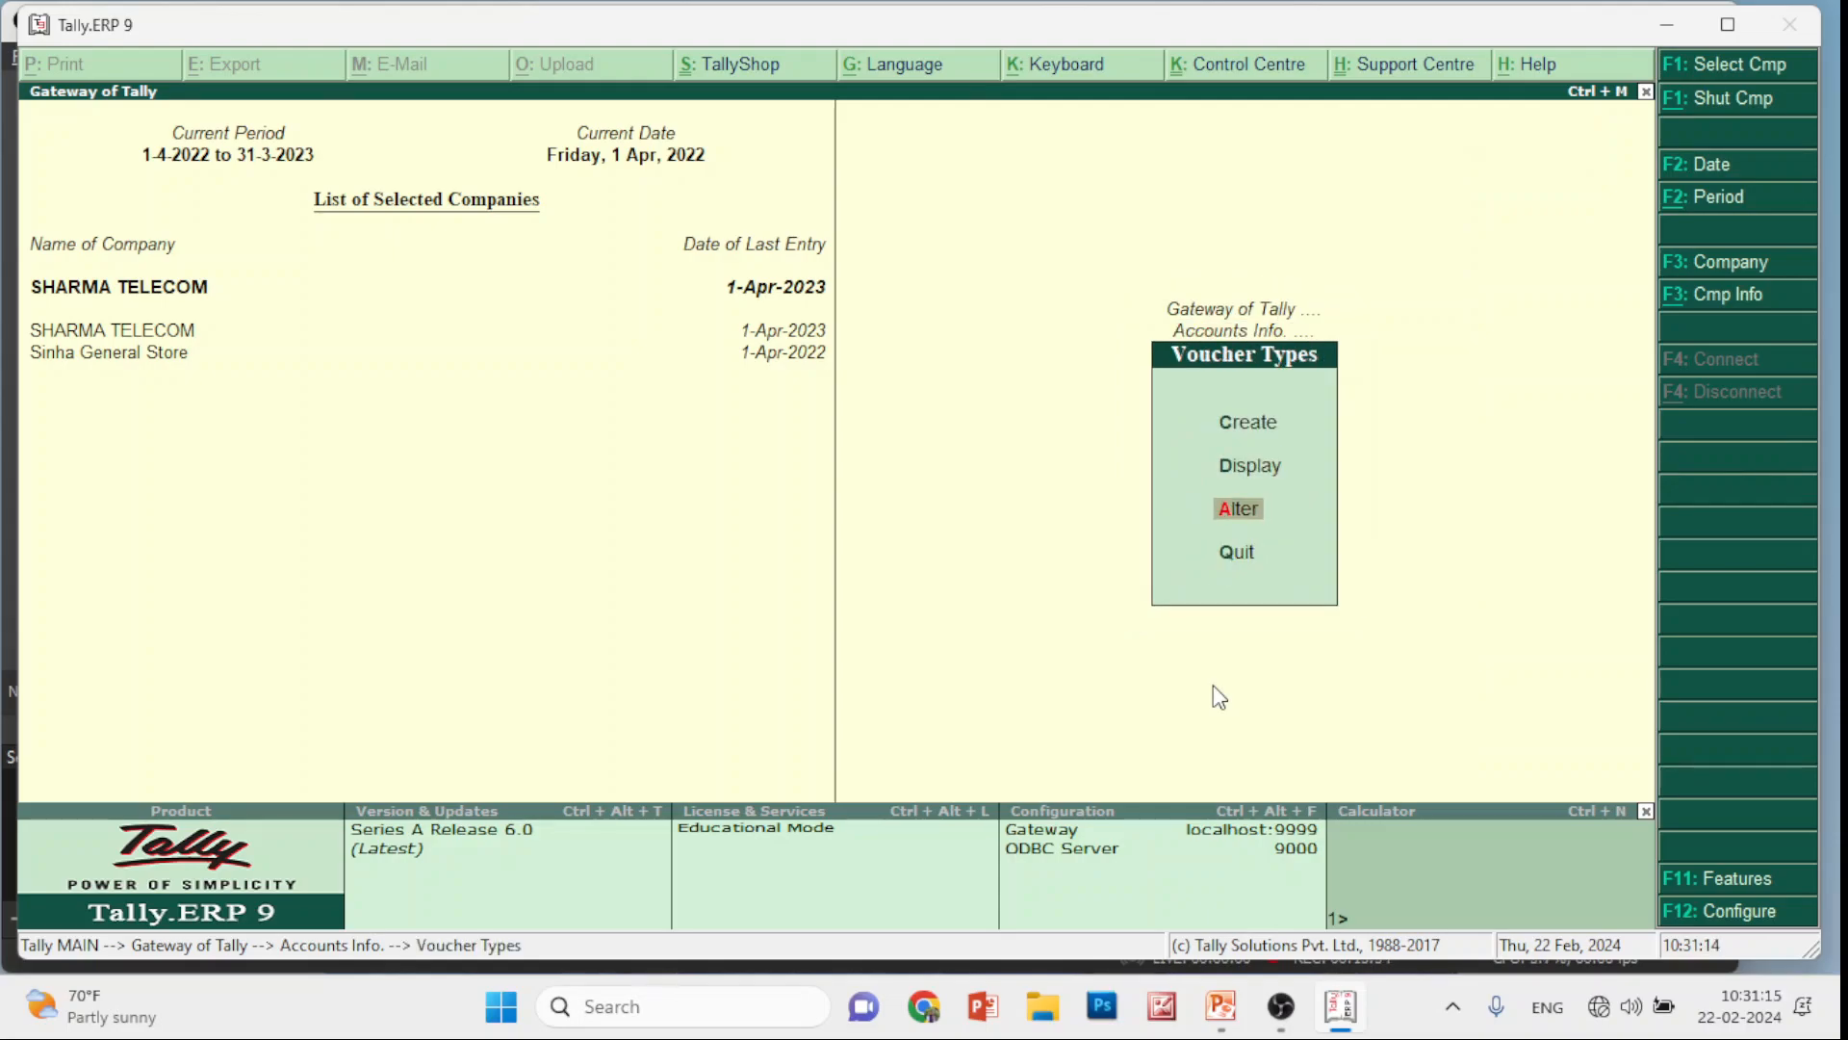
{"action": "key", "text": "Return"}
{"action": "key", "text": "Down"}
{"action": "key", "text": "Down"}
{"action": "key", "text": "Down"}
{"action": "key", "text": "Down"}
{"action": "key", "text": "Down"}
{"action": "key", "text": "Down"}
{"action": "key", "text": "Down"}
{"action": "key", "text": "Down"}
{"action": "key", "text": "Down"}
{"action": "key", "text": "Down"}
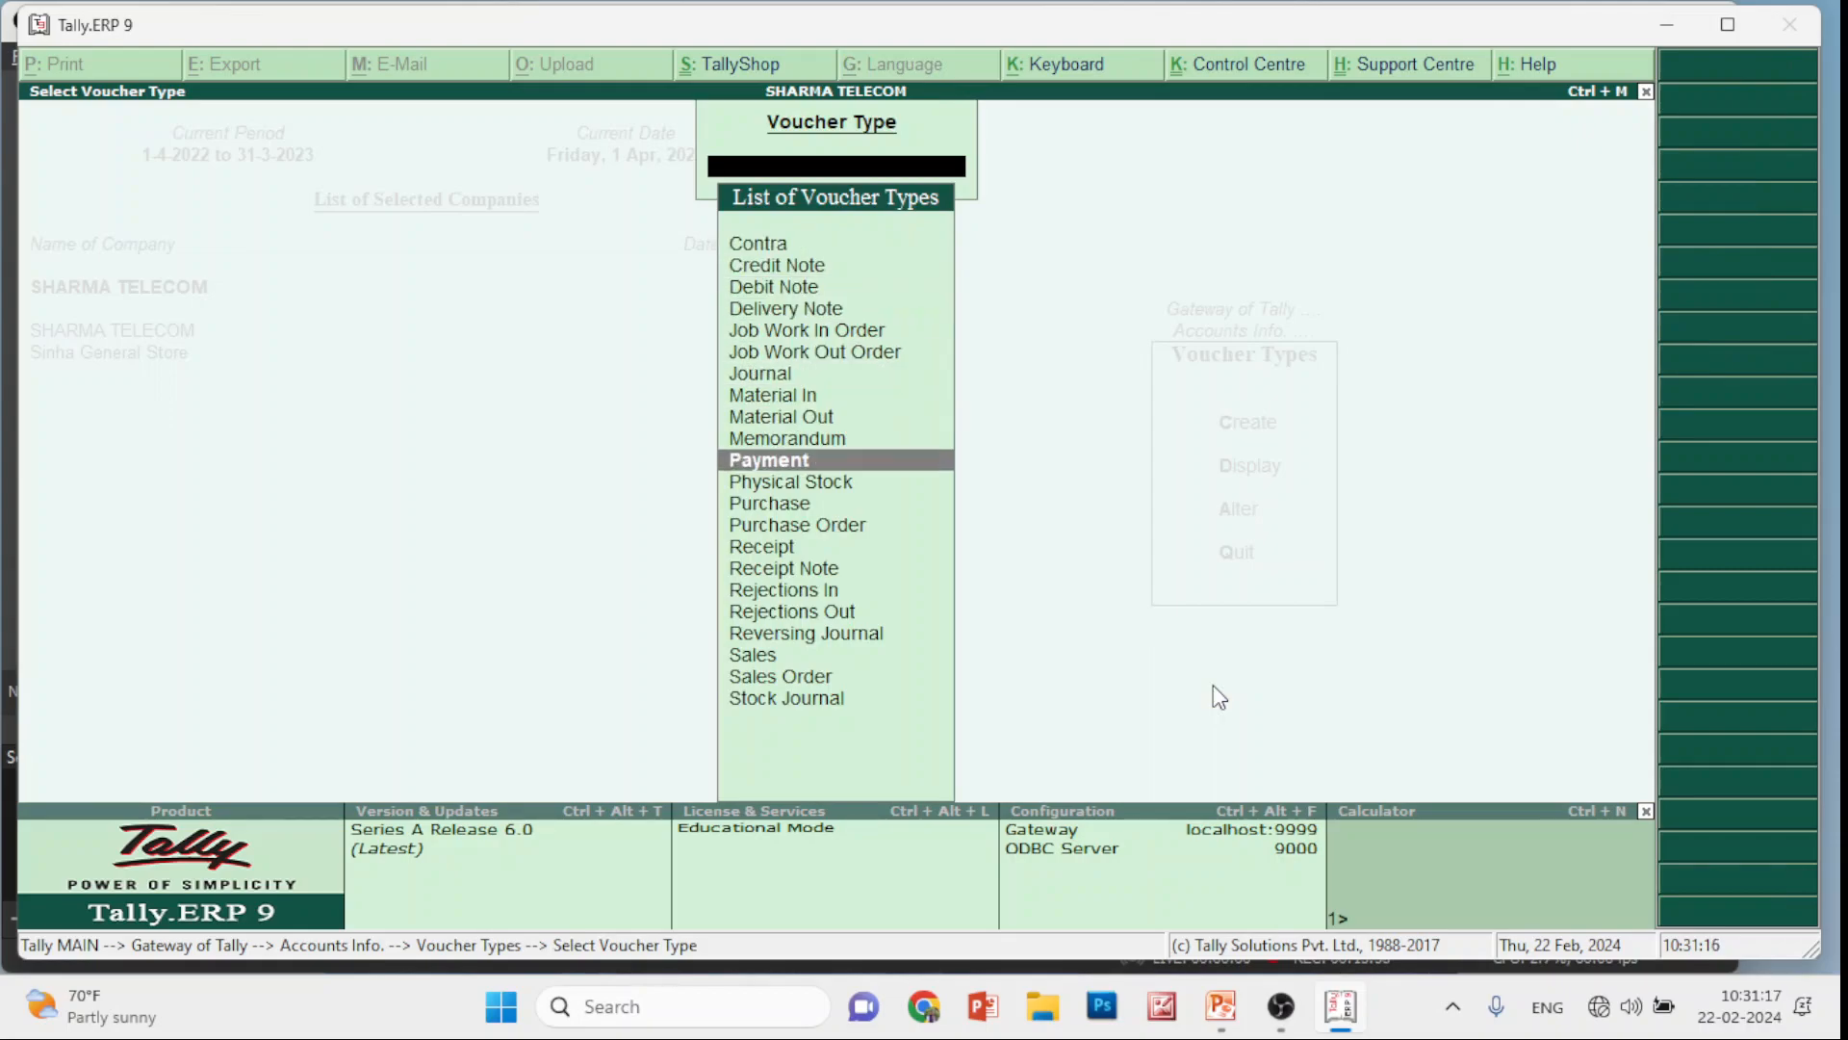
{"action": "key", "text": "Down"}
{"action": "key", "text": "Down"}
{"action": "key", "text": "Down"}
{"action": "key", "text": "Down"}
{"action": "key", "text": "Down"}
{"action": "key", "text": "Down"}
{"action": "key", "text": "Down"}
{"action": "key", "text": "Down"}
{"action": "key", "text": "Down"}
{"action": "key", "text": "Down"}
{"action": "key", "text": "Up"}
{"action": "key", "text": "Return"}
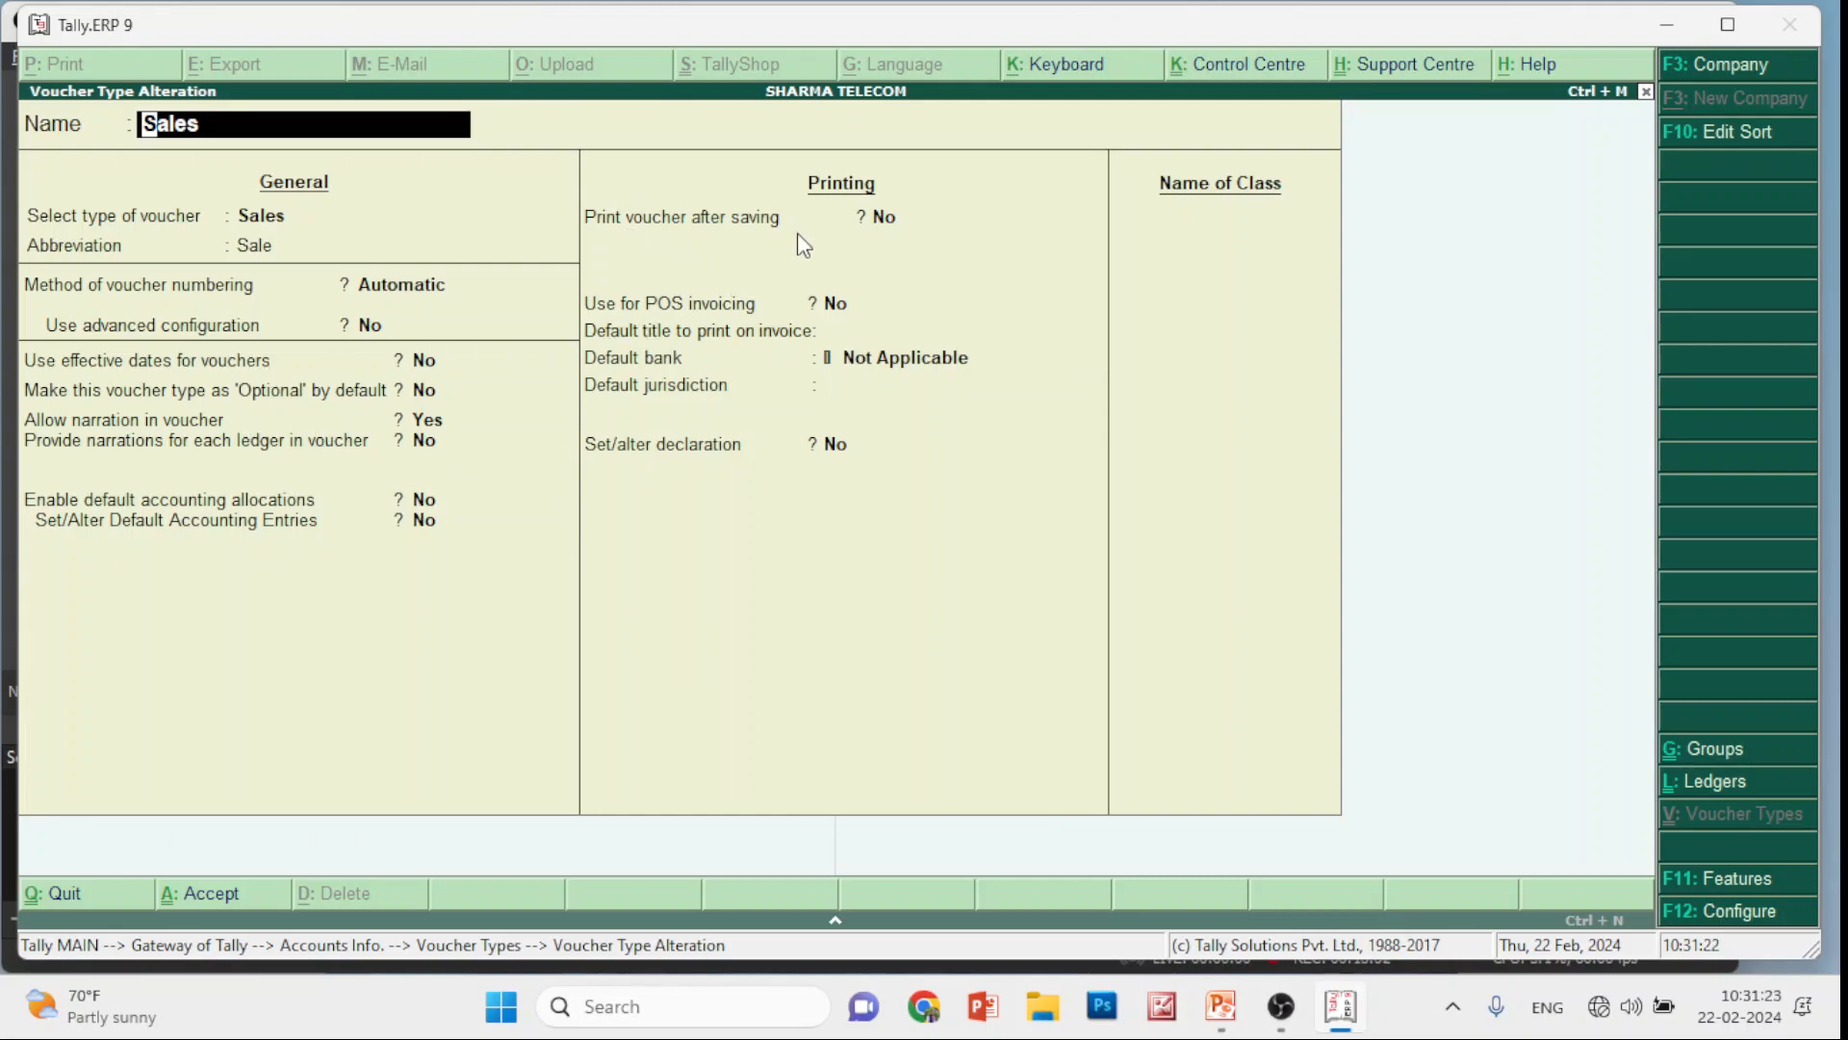
Set 'Print voucher after saving' to Yes and save the Sales voucher type
{"action": "left_click", "coordinate": [886, 217]}
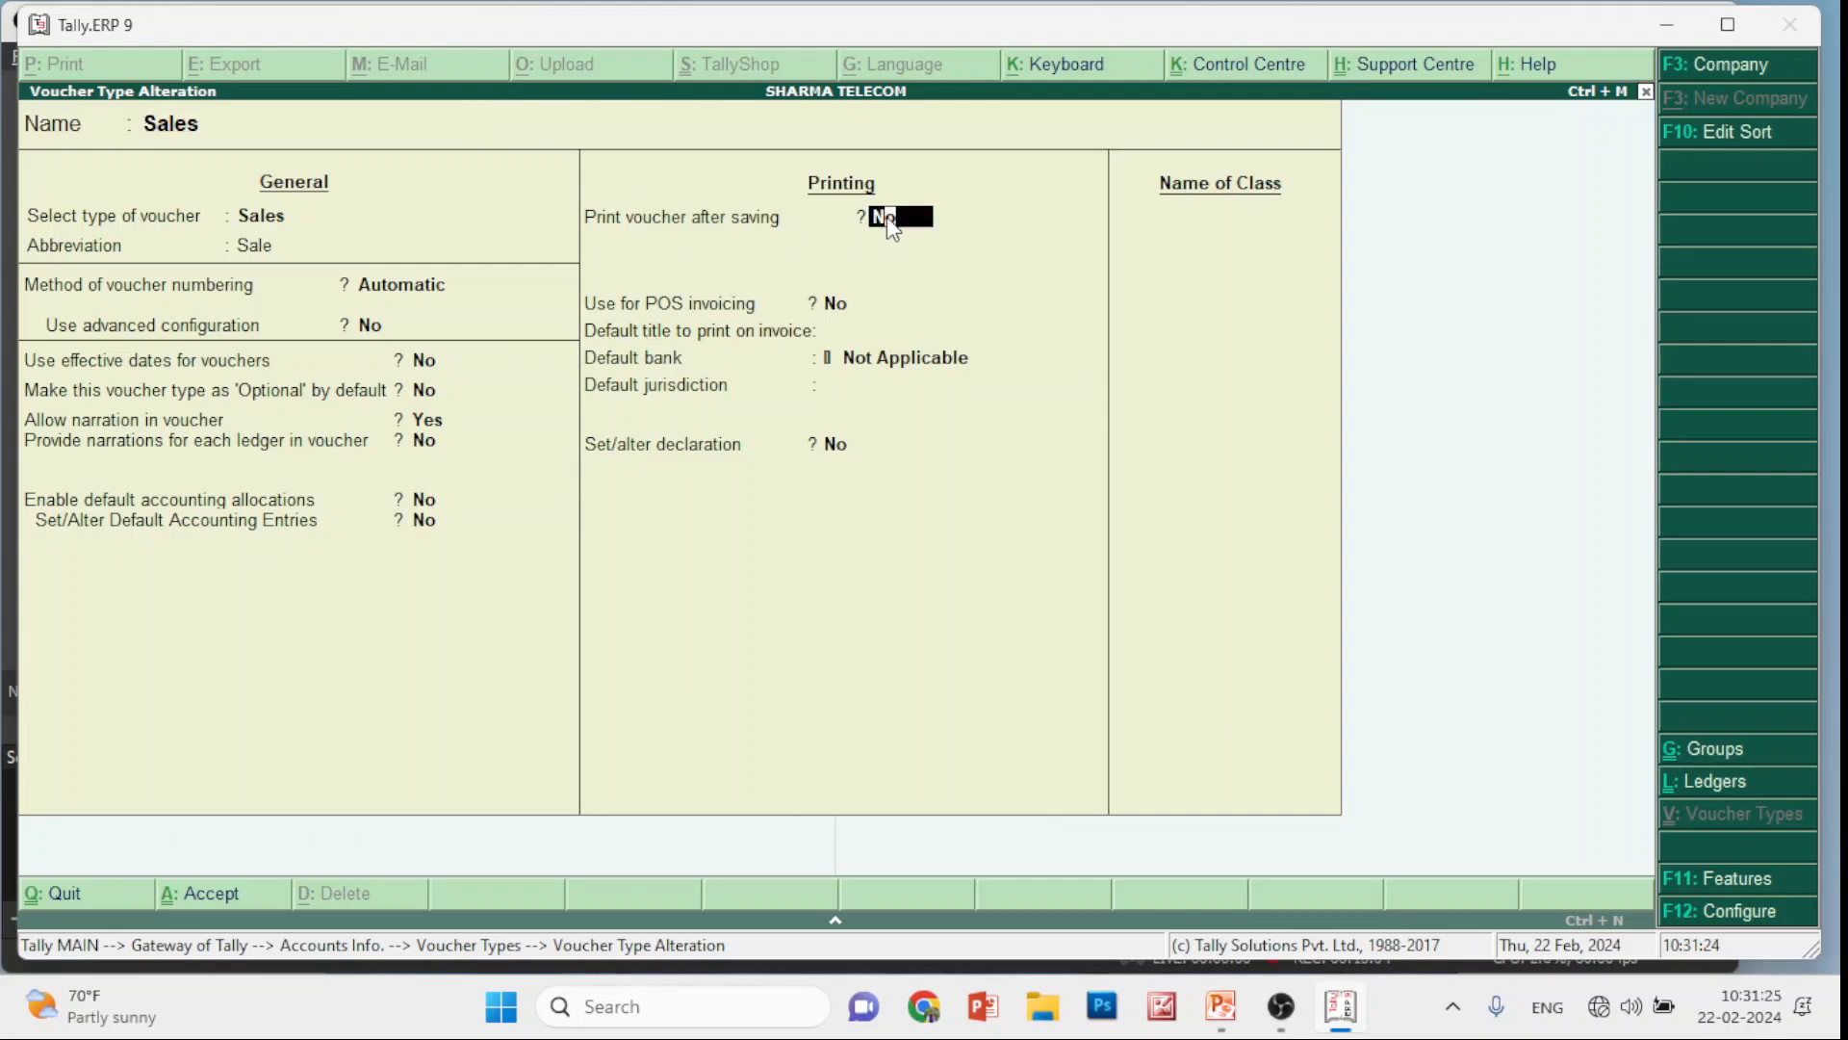
{"action": "type", "text": "y"}
{"action": "key", "text": "Return"}
{"action": "key", "text": "Return"}
{"action": "key", "text": "Return"}
{"action": "key", "text": "Return"}
{"action": "key", "text": "Return"}
{"action": "key", "text": "Return"}
{"action": "key", "text": "Return"}
{"action": "key", "text": "Return"}
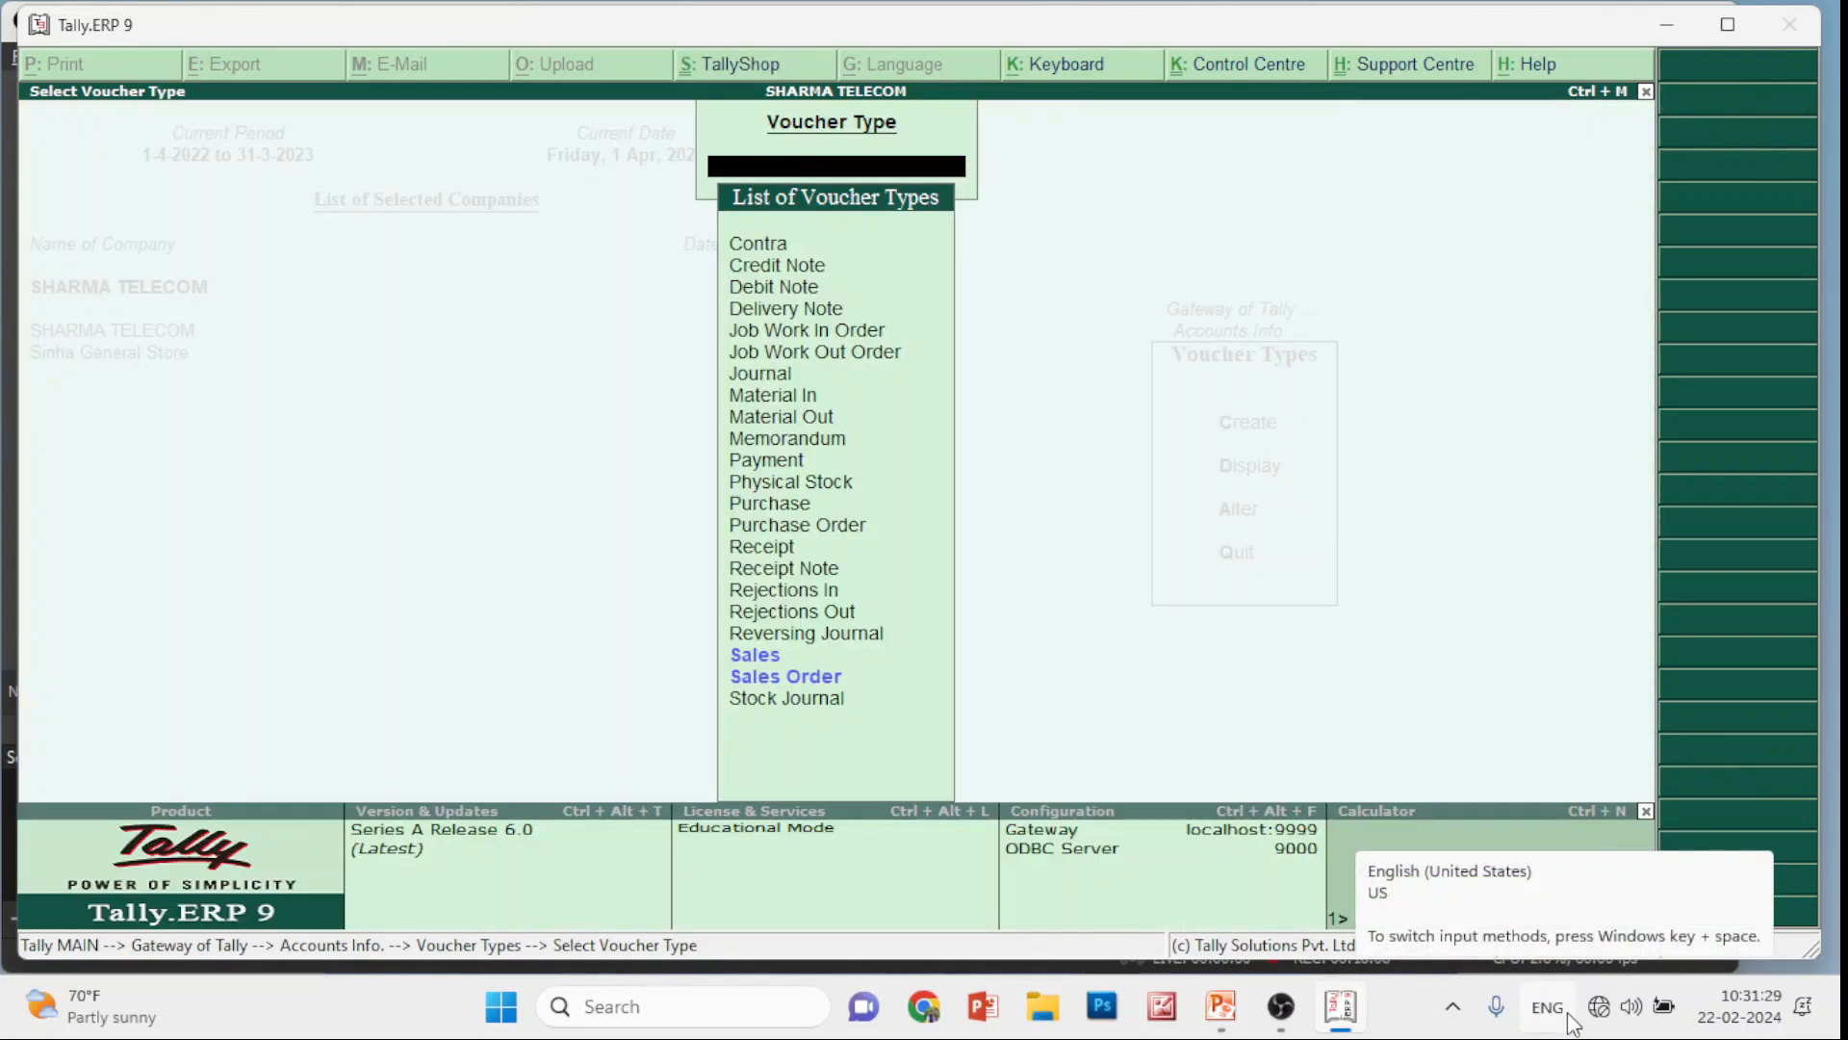
{"action": "key", "text": "Escape"}
{"action": "key", "text": "Escape"}
{"action": "key", "text": "Escape"}
{"action": "key", "text": "Escape"}
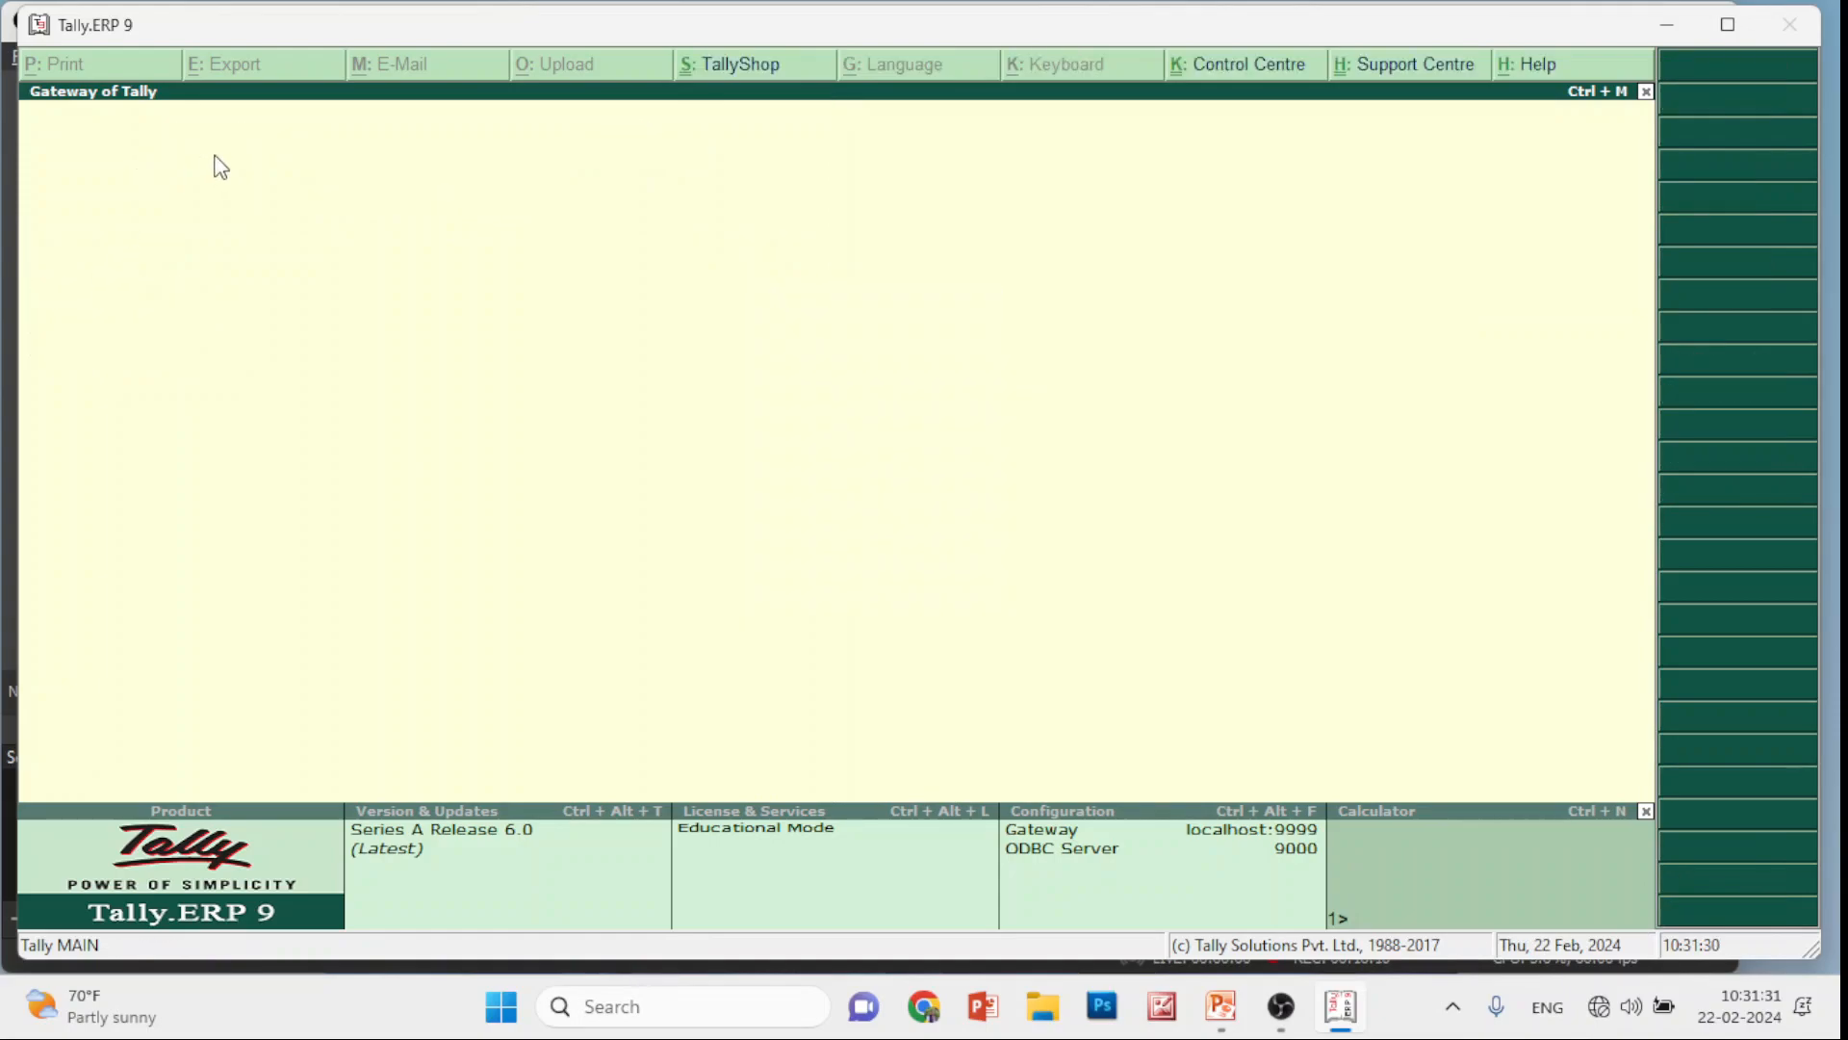
Change the accounting period to 1-4-2023 through 31-3-2024
{"action": "left_click", "coordinate": [211, 159]}
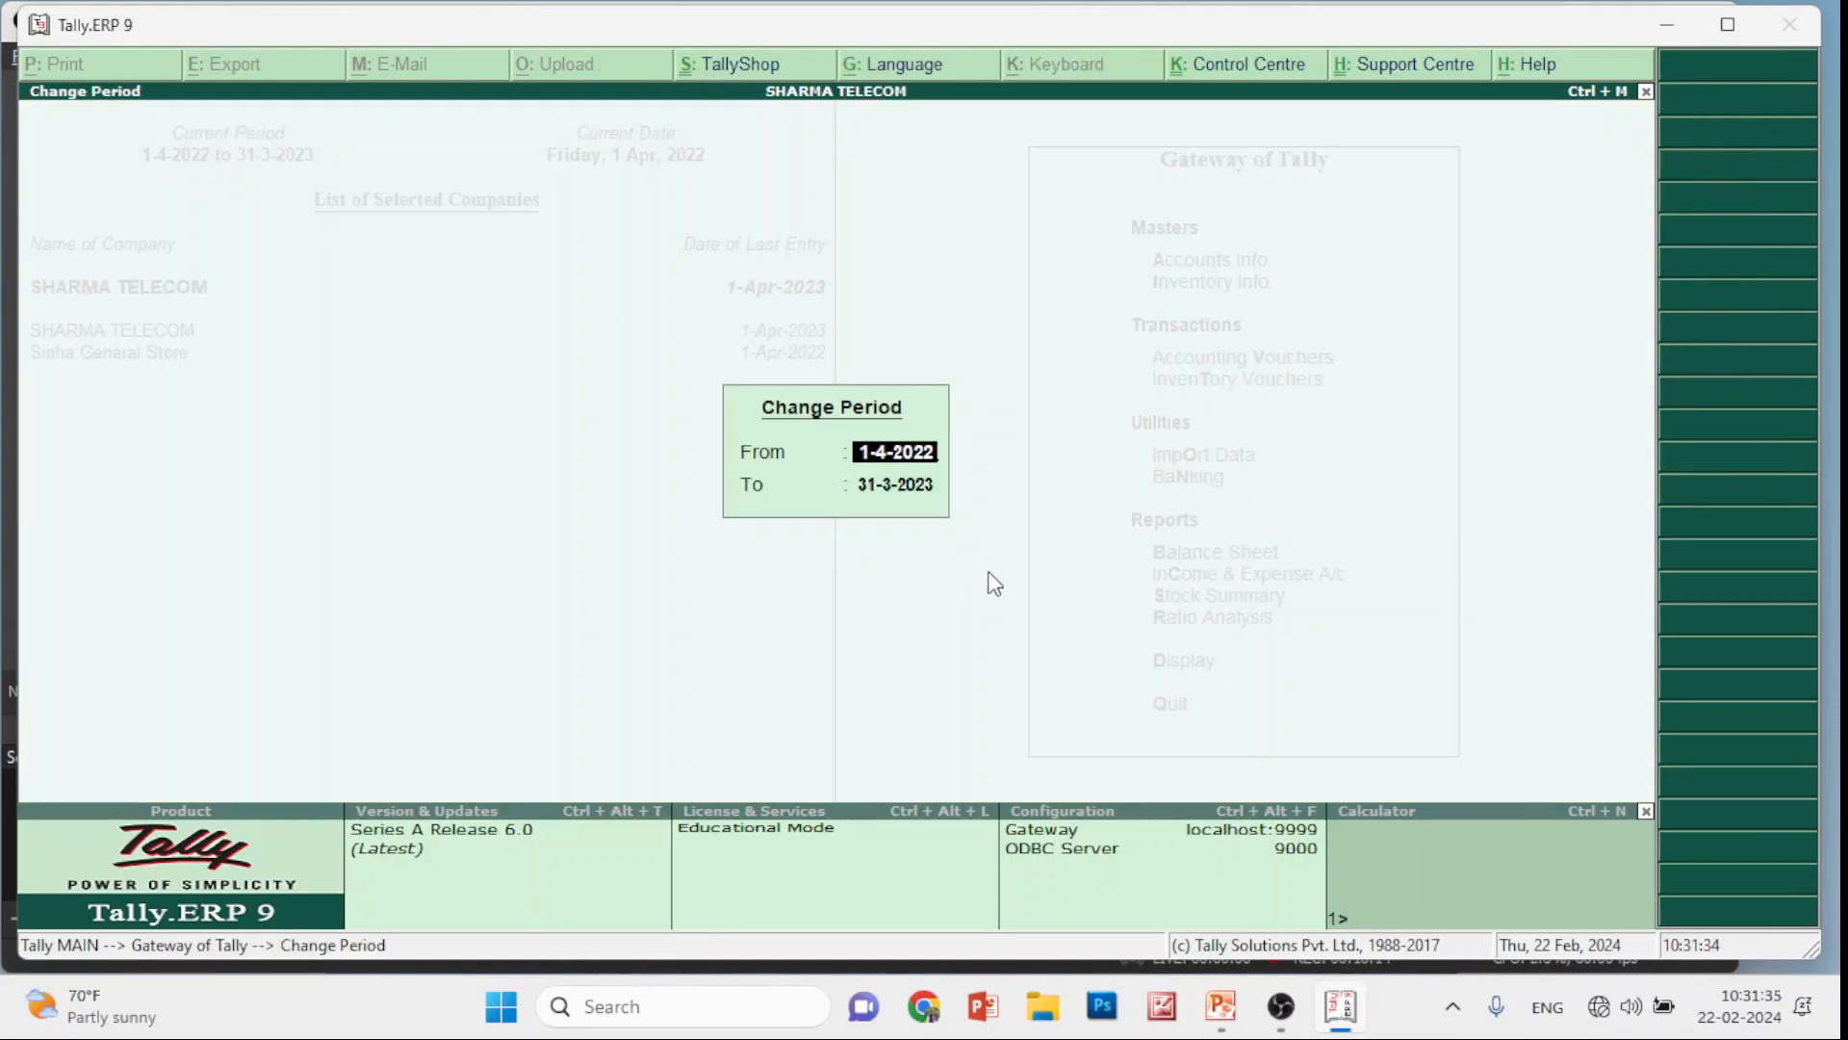
{"action": "type", "text": "1-4-2023"}
{"action": "key", "text": "Return"}
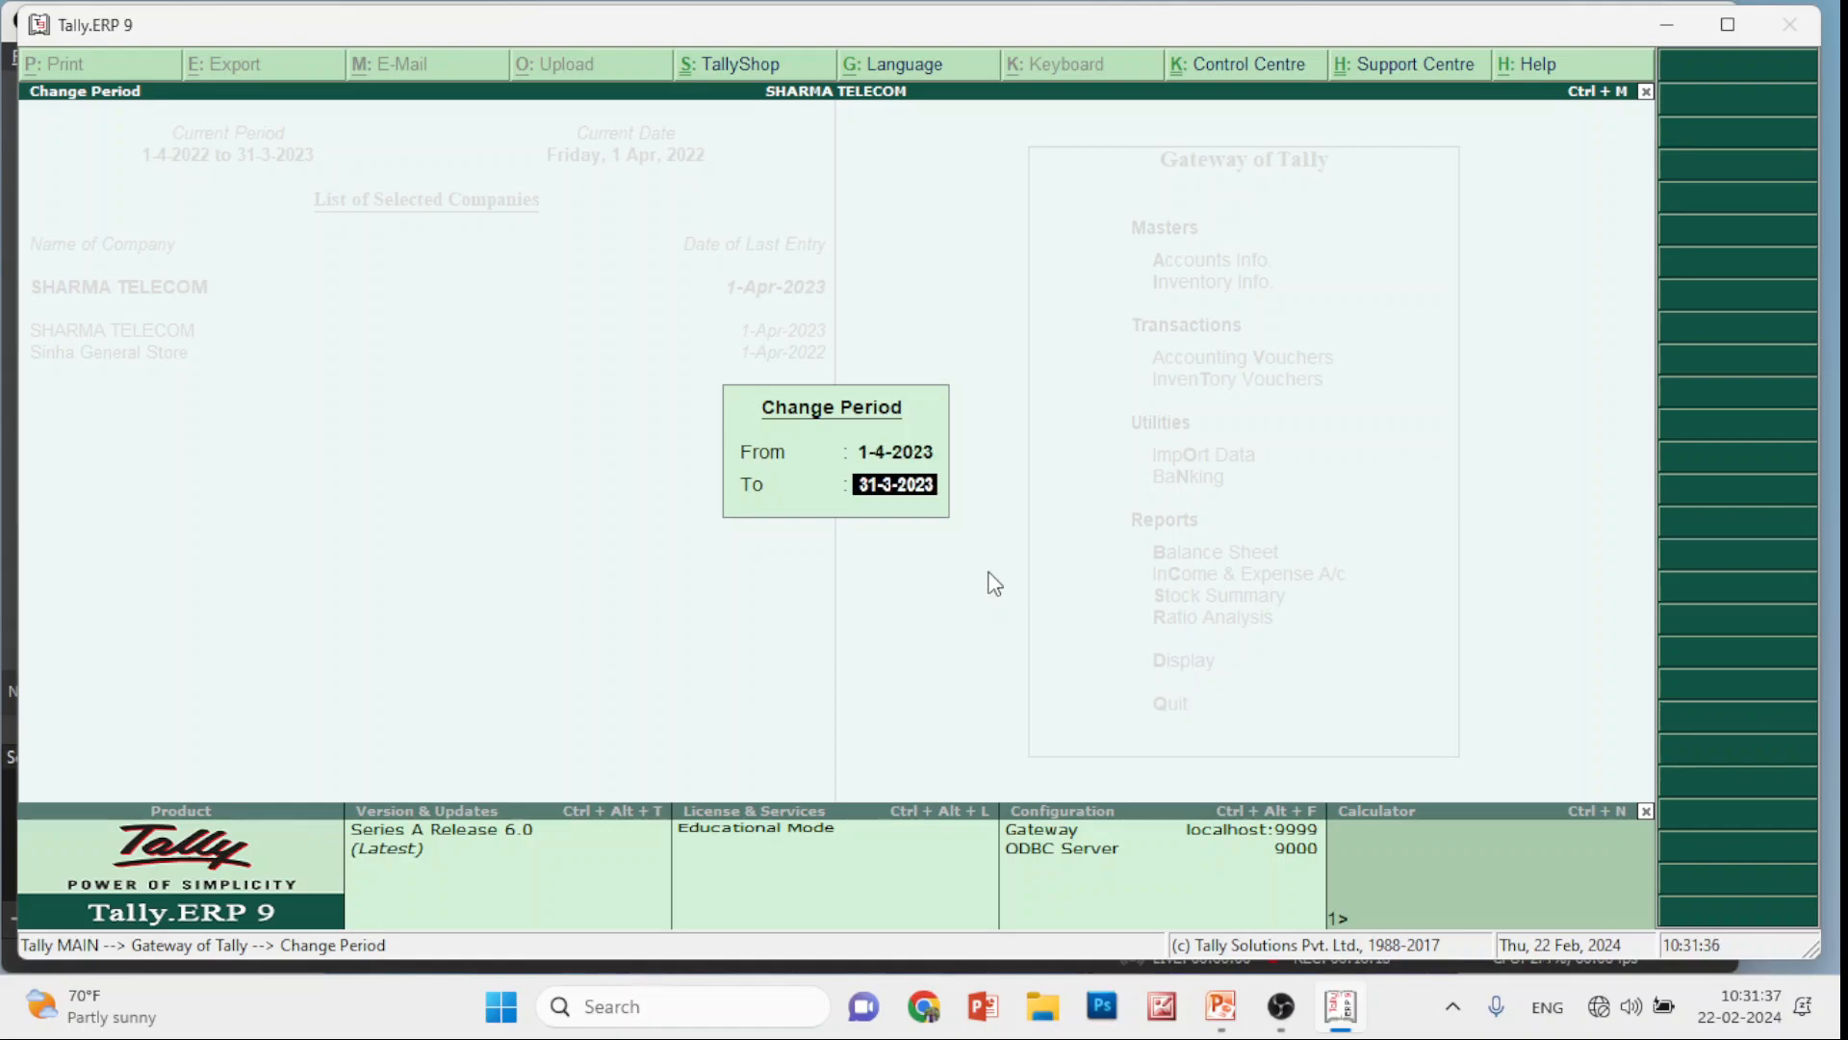
{"action": "type", "text": "31-3-2024"}
{"action": "key", "text": "Return"}
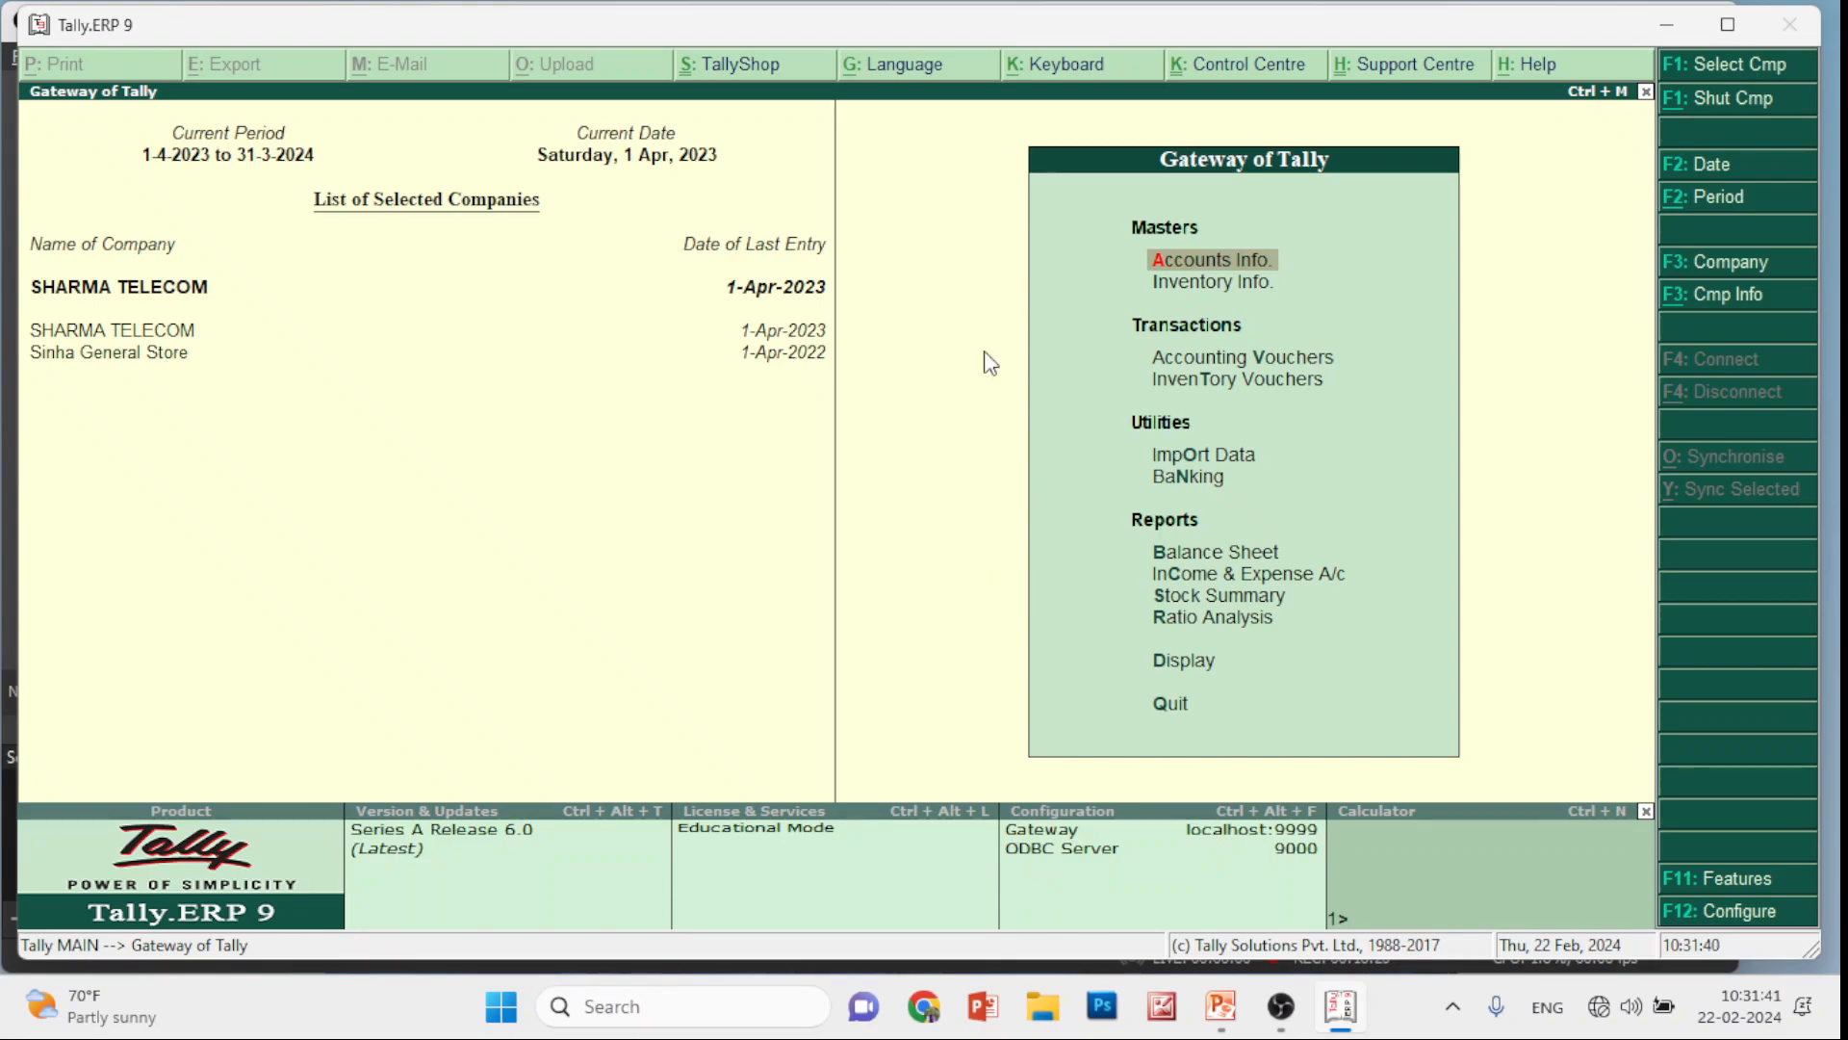
Set the current date to 2-4-2023 and start a new Sales voucher
{"action": "left_click", "coordinate": [1724, 168]}
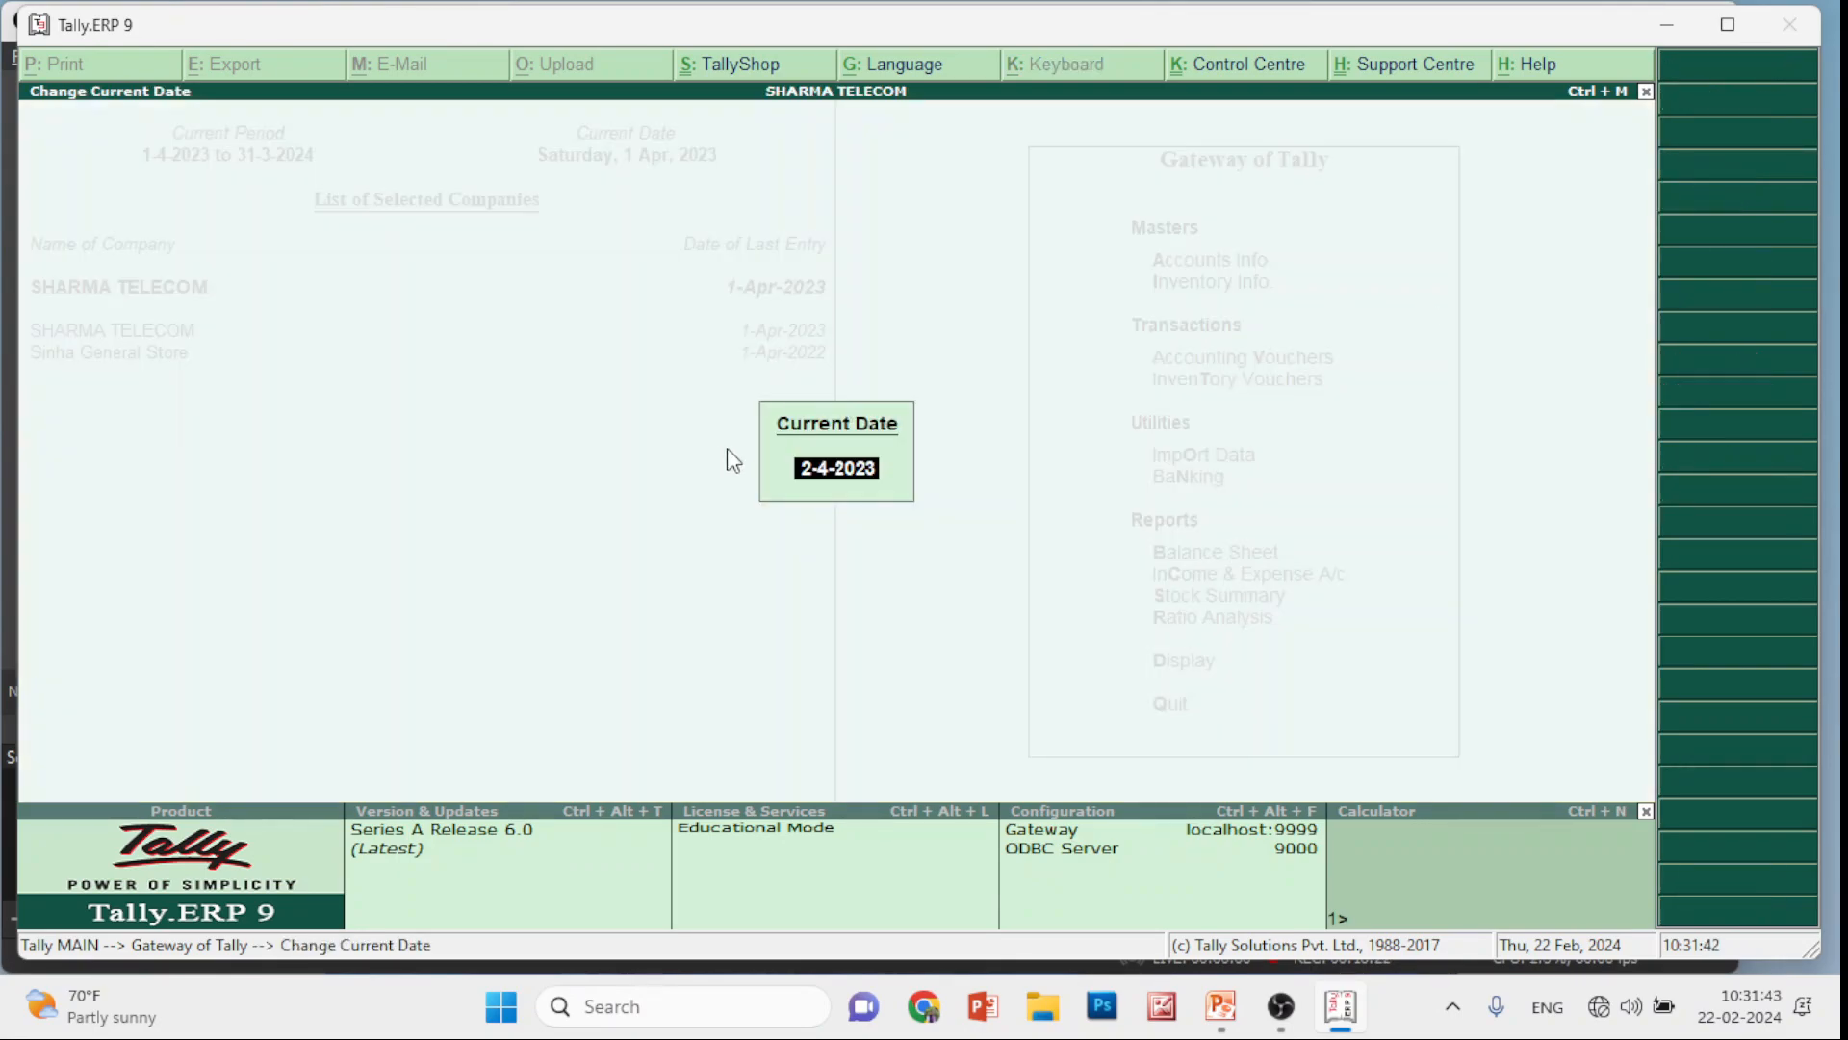
{"action": "key", "text": "Return"}
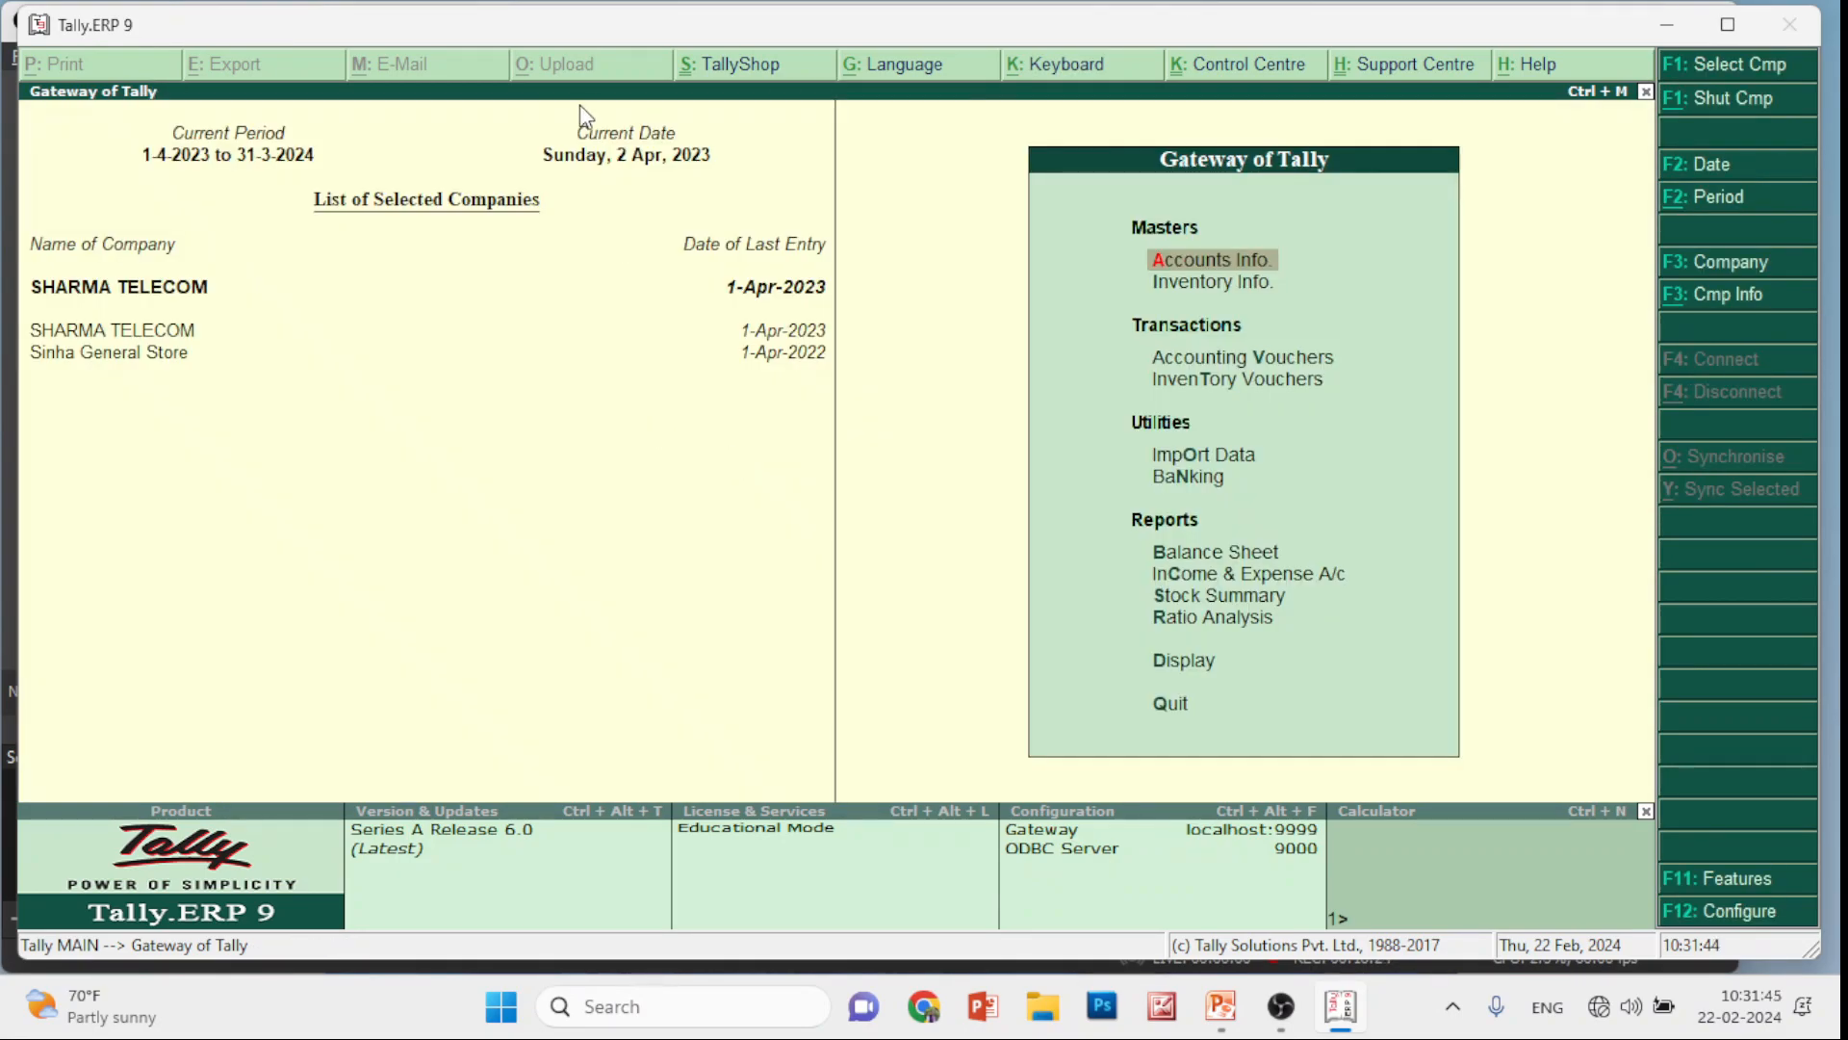
{"action": "key", "text": "Down"}
{"action": "key", "text": "Down"}
{"action": "key", "text": "Down"}
{"action": "key", "text": "Up"}
{"action": "key", "text": "Return"}
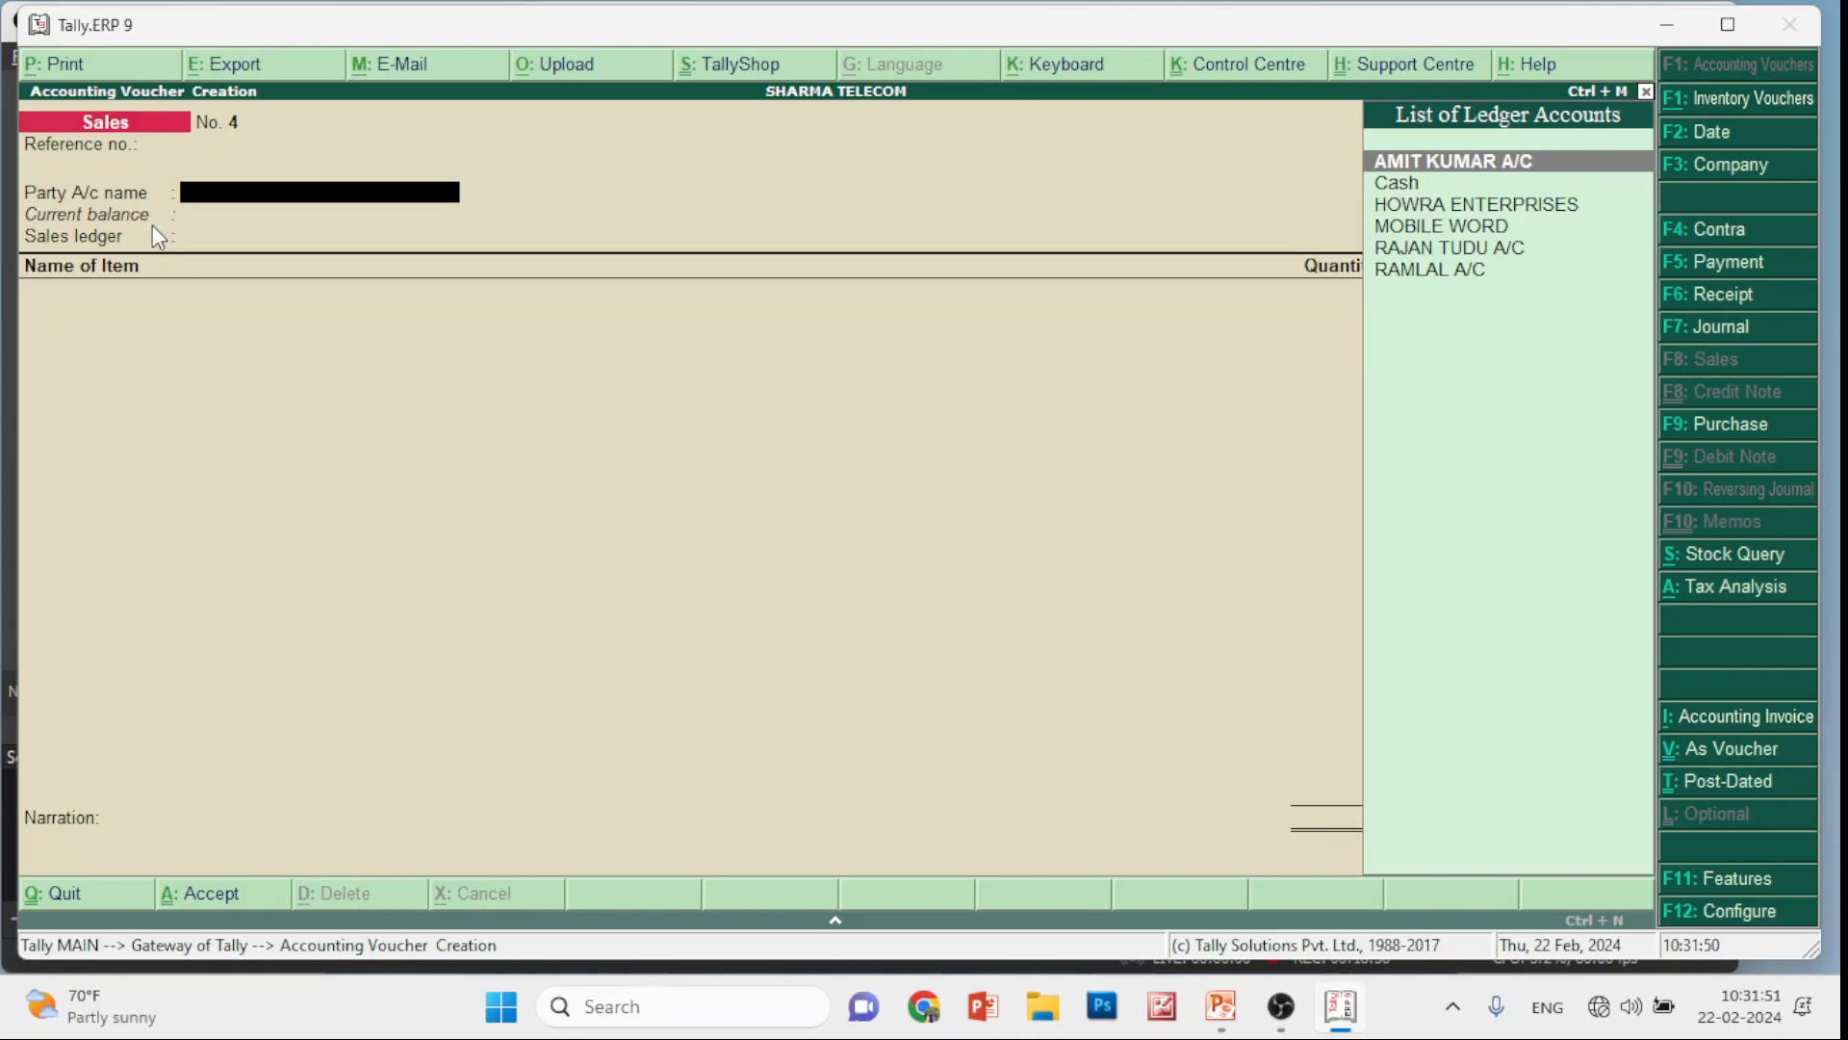
Choose Cash as party with dealer type Consumer, and SALES A/C as the sales ledger
{"action": "key", "text": "Down"}
{"action": "key", "text": "Return"}
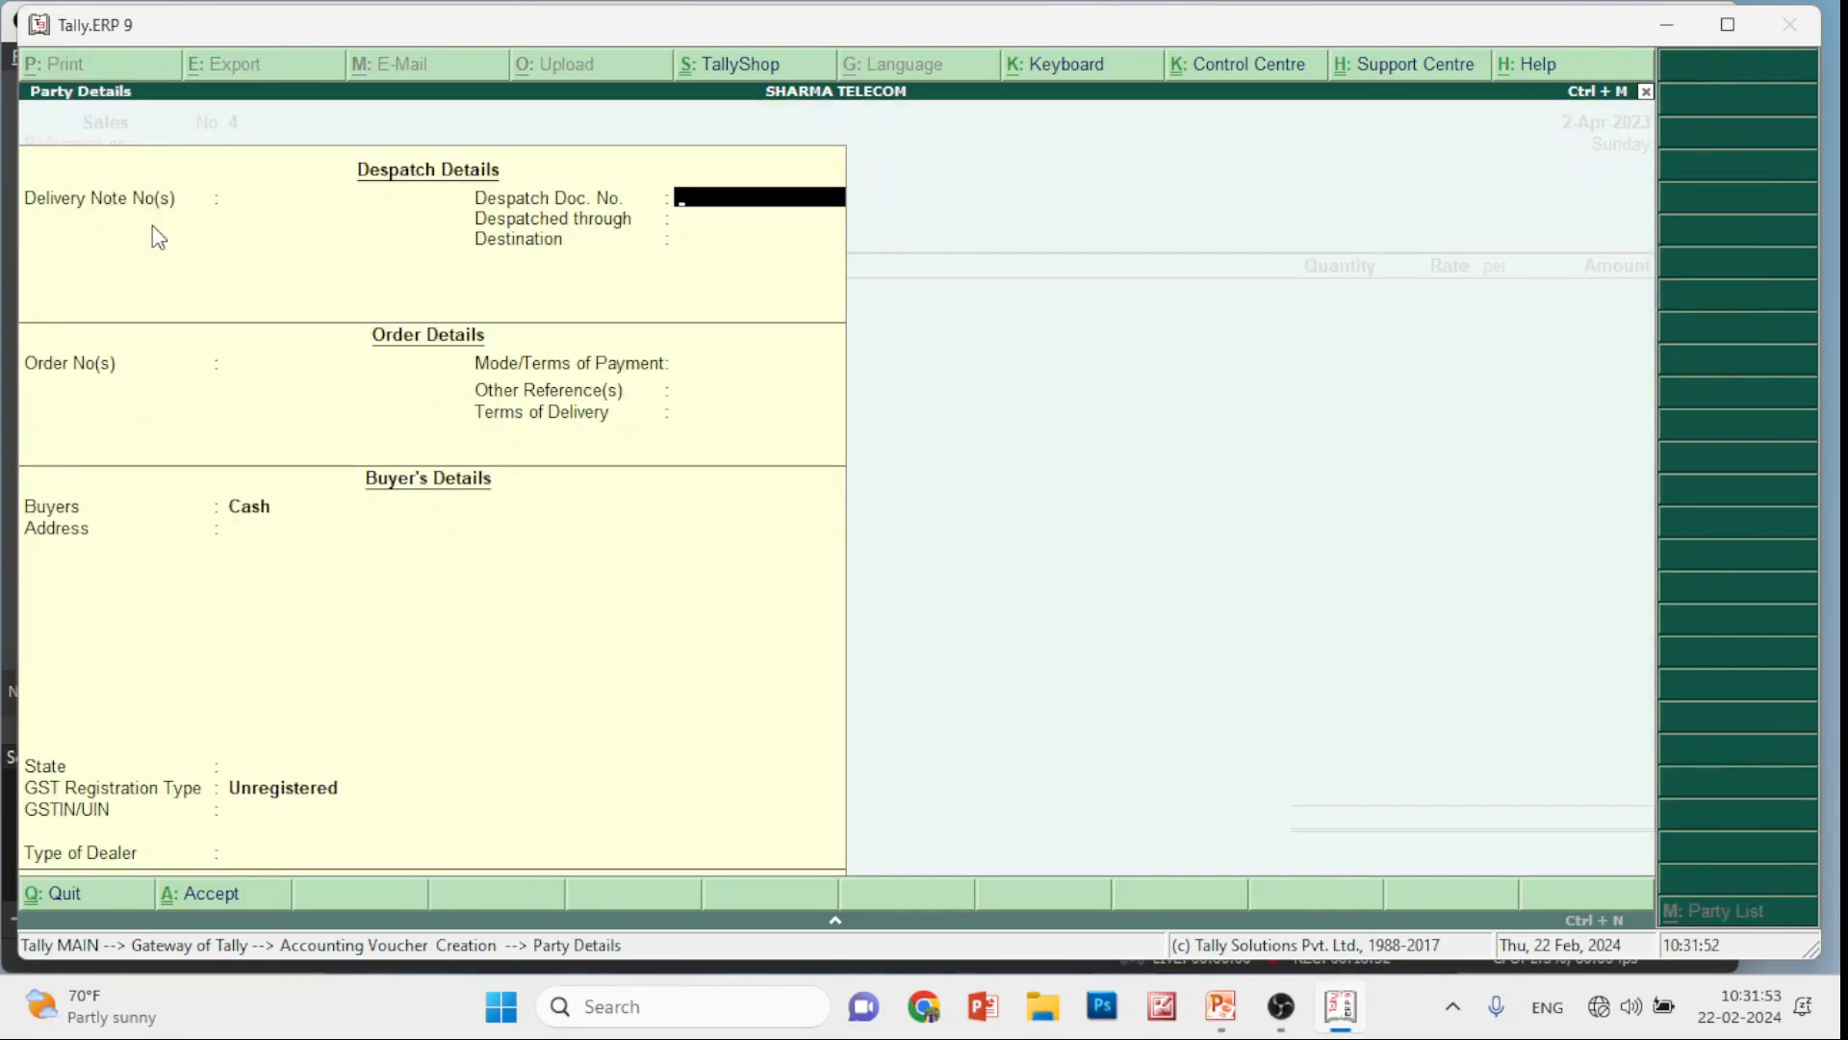
{"action": "key", "text": "Return"}
{"action": "key", "text": "Return"}
{"action": "key", "text": "Return"}
{"action": "key", "text": "Return"}
{"action": "key", "text": "Return"}
{"action": "key", "text": "Return"}
{"action": "key", "text": "Return"}
{"action": "key", "text": "Return"}
{"action": "key", "text": "Return"}
{"action": "key", "text": "Return"}
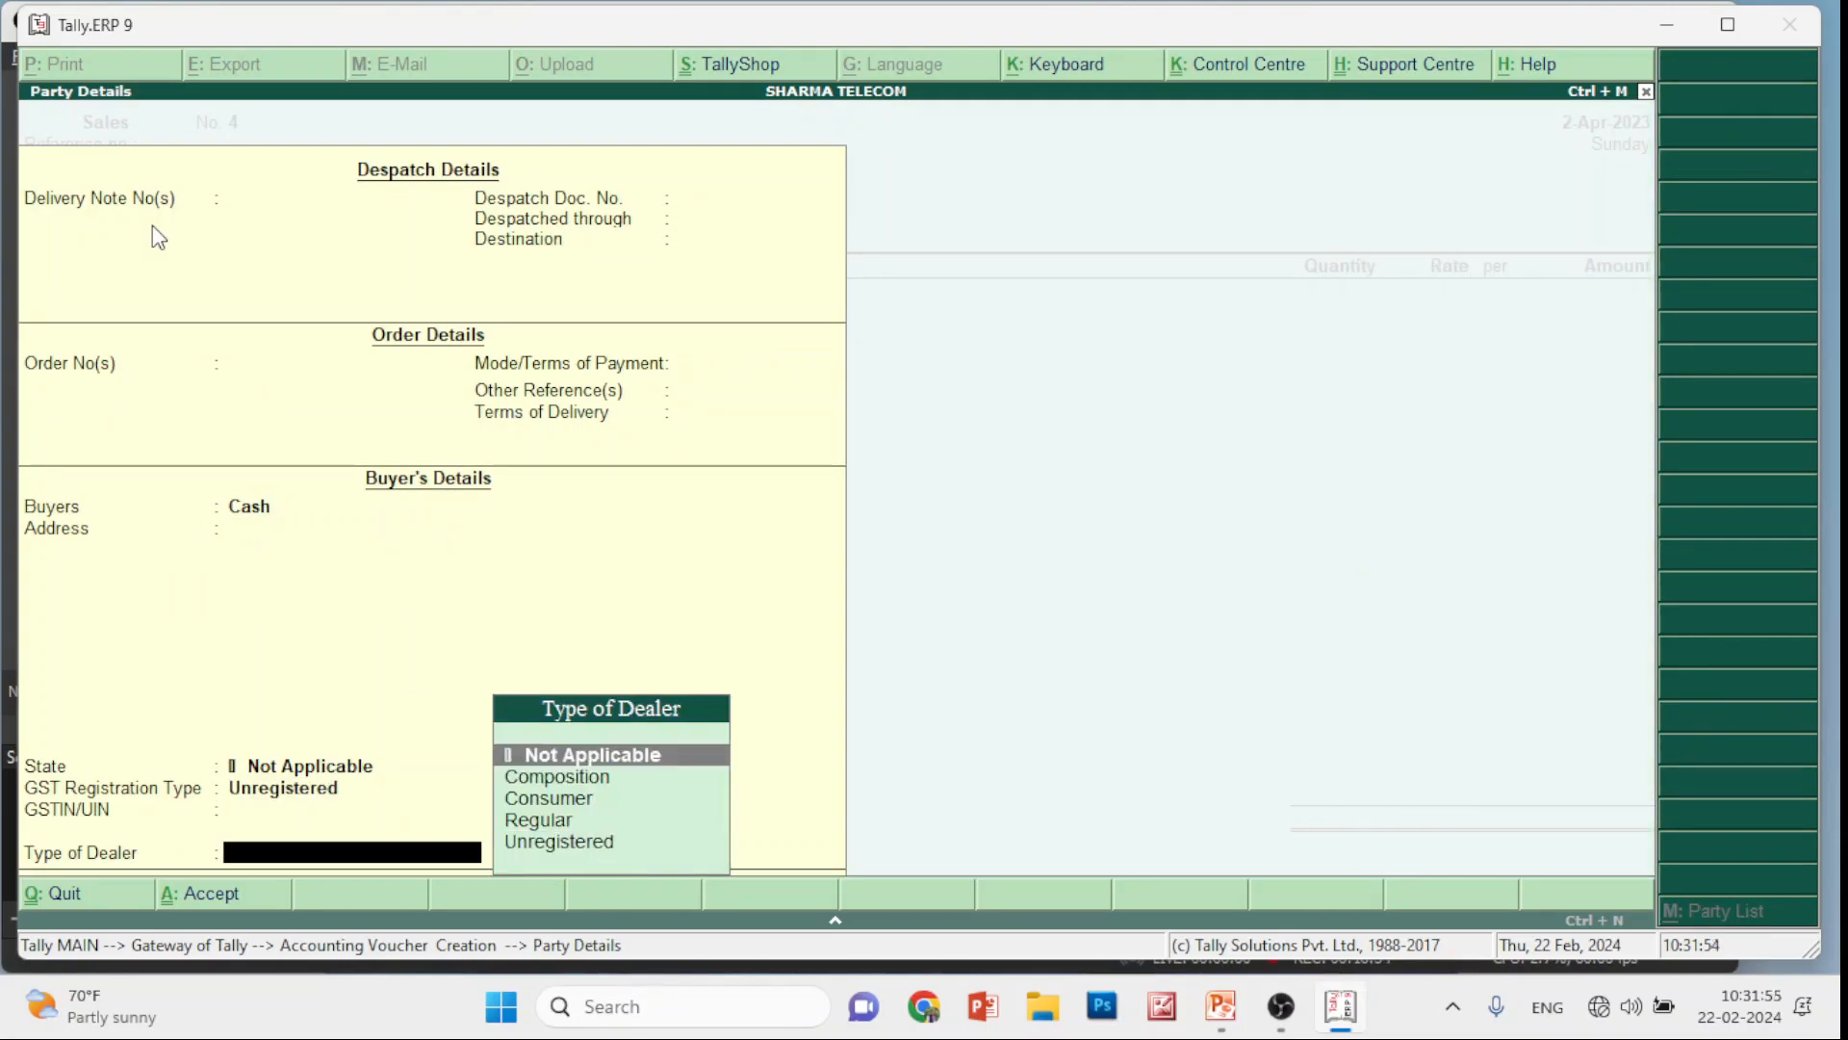
{"action": "key", "text": "Down"}
{"action": "key", "text": "Down"}
{"action": "key", "text": "Down"}
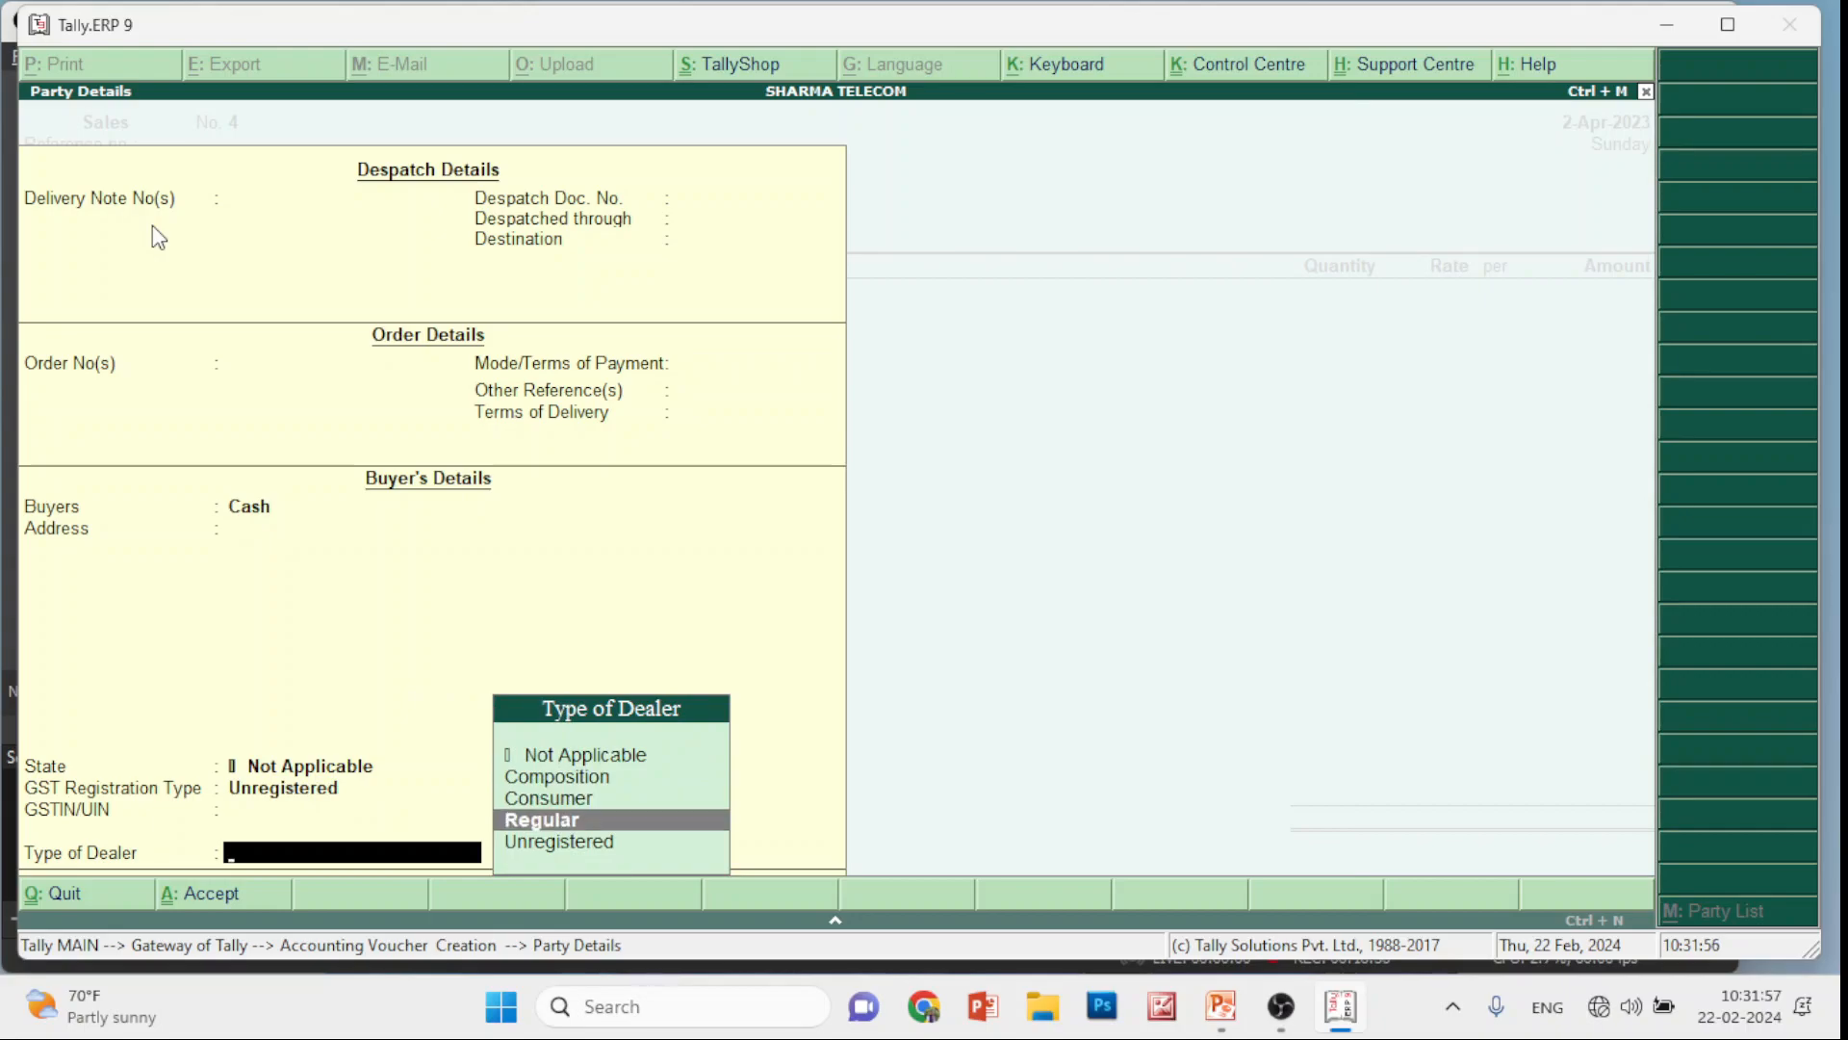
{"action": "key", "text": "Up"}
{"action": "key", "text": "Return"}
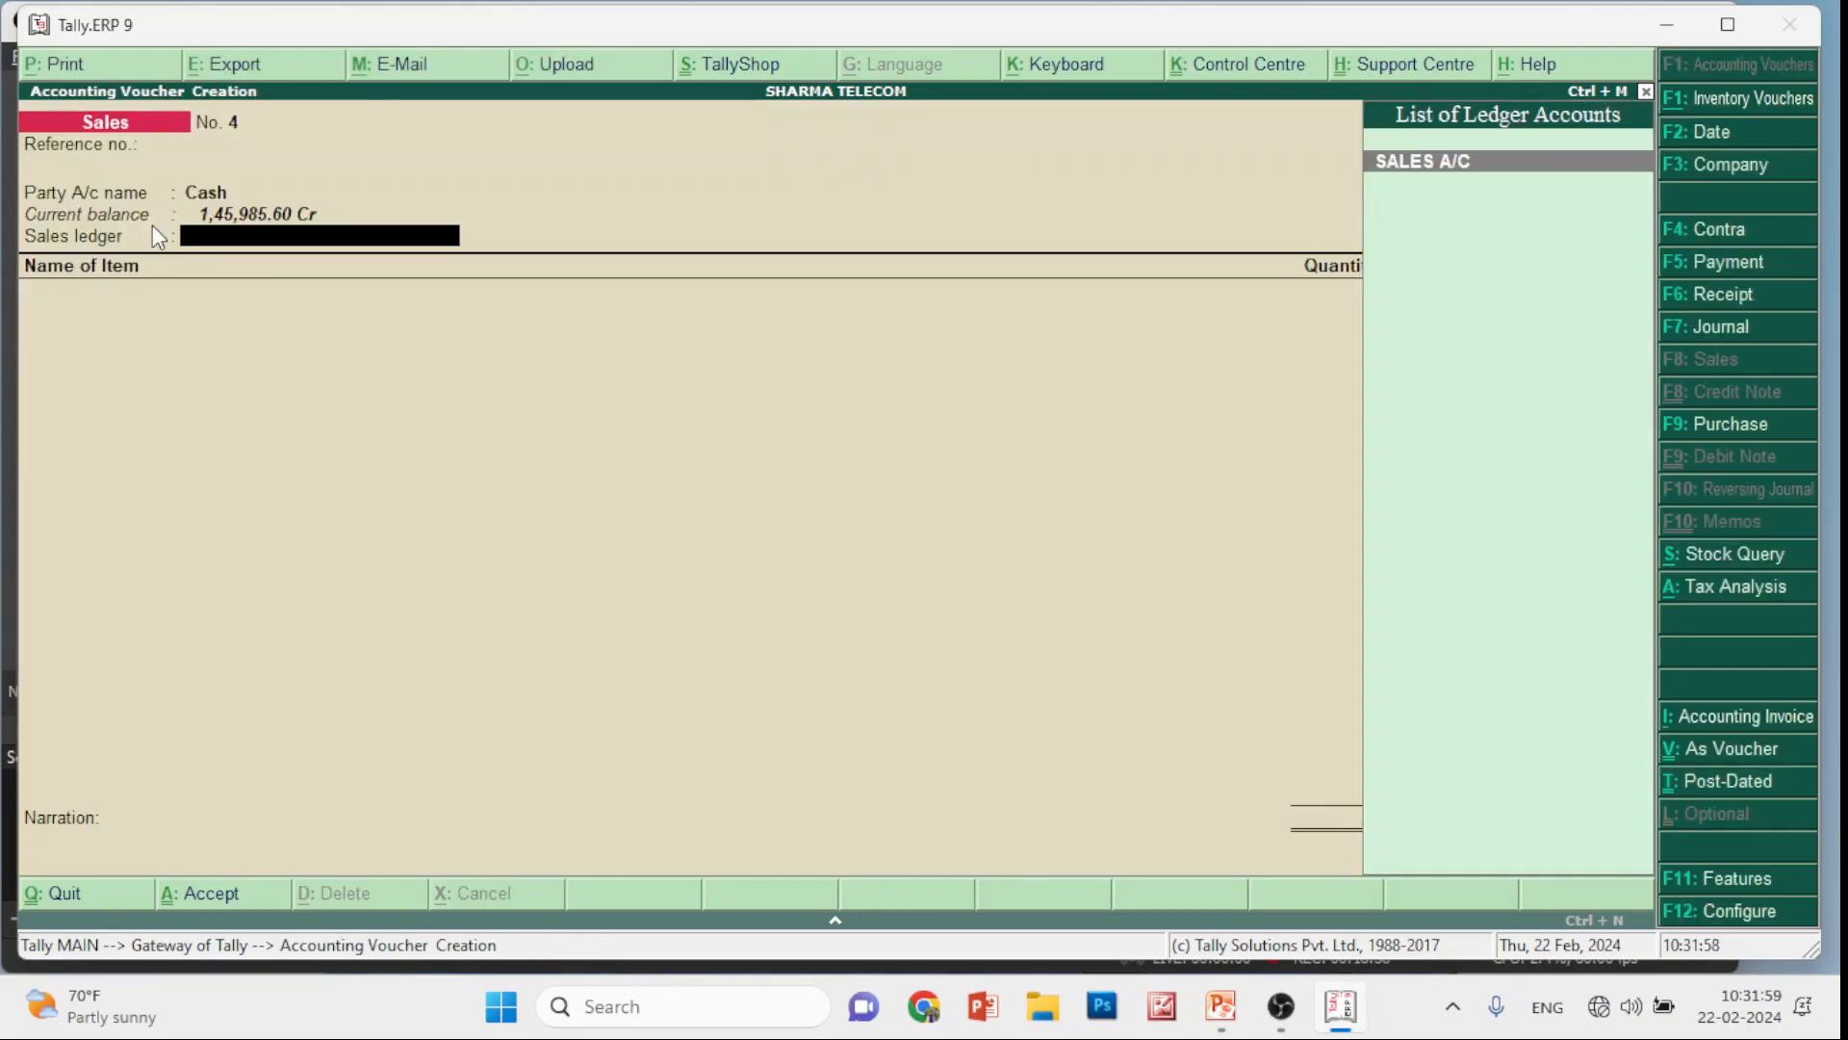
{"action": "key", "text": "Return"}
Bill 1 Piece of SAMSUNG M31 from TETULMARI GODOWN at 15,500.00
{"action": "key", "text": "Down"}
{"action": "key", "text": "Down"}
{"action": "key", "text": "Down"}
{"action": "key", "text": "Down"}
{"action": "key", "text": "Down"}
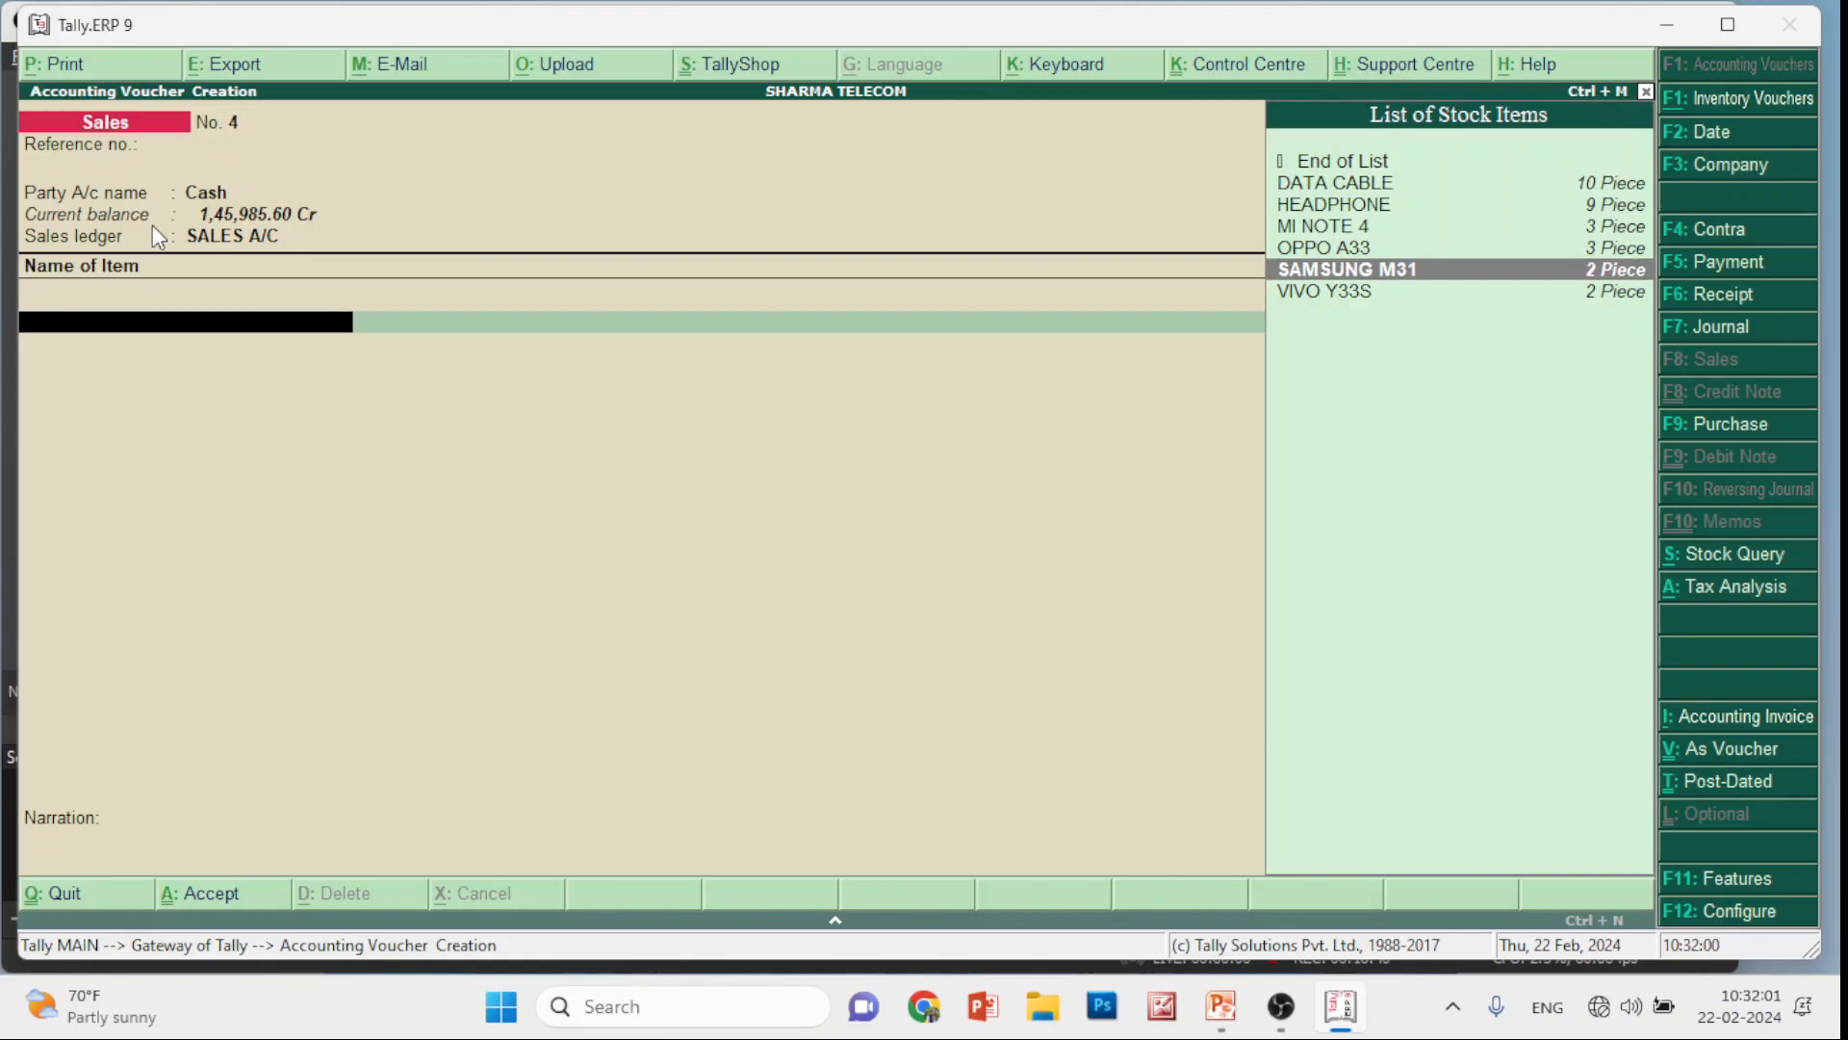
{"action": "key", "text": "Return"}
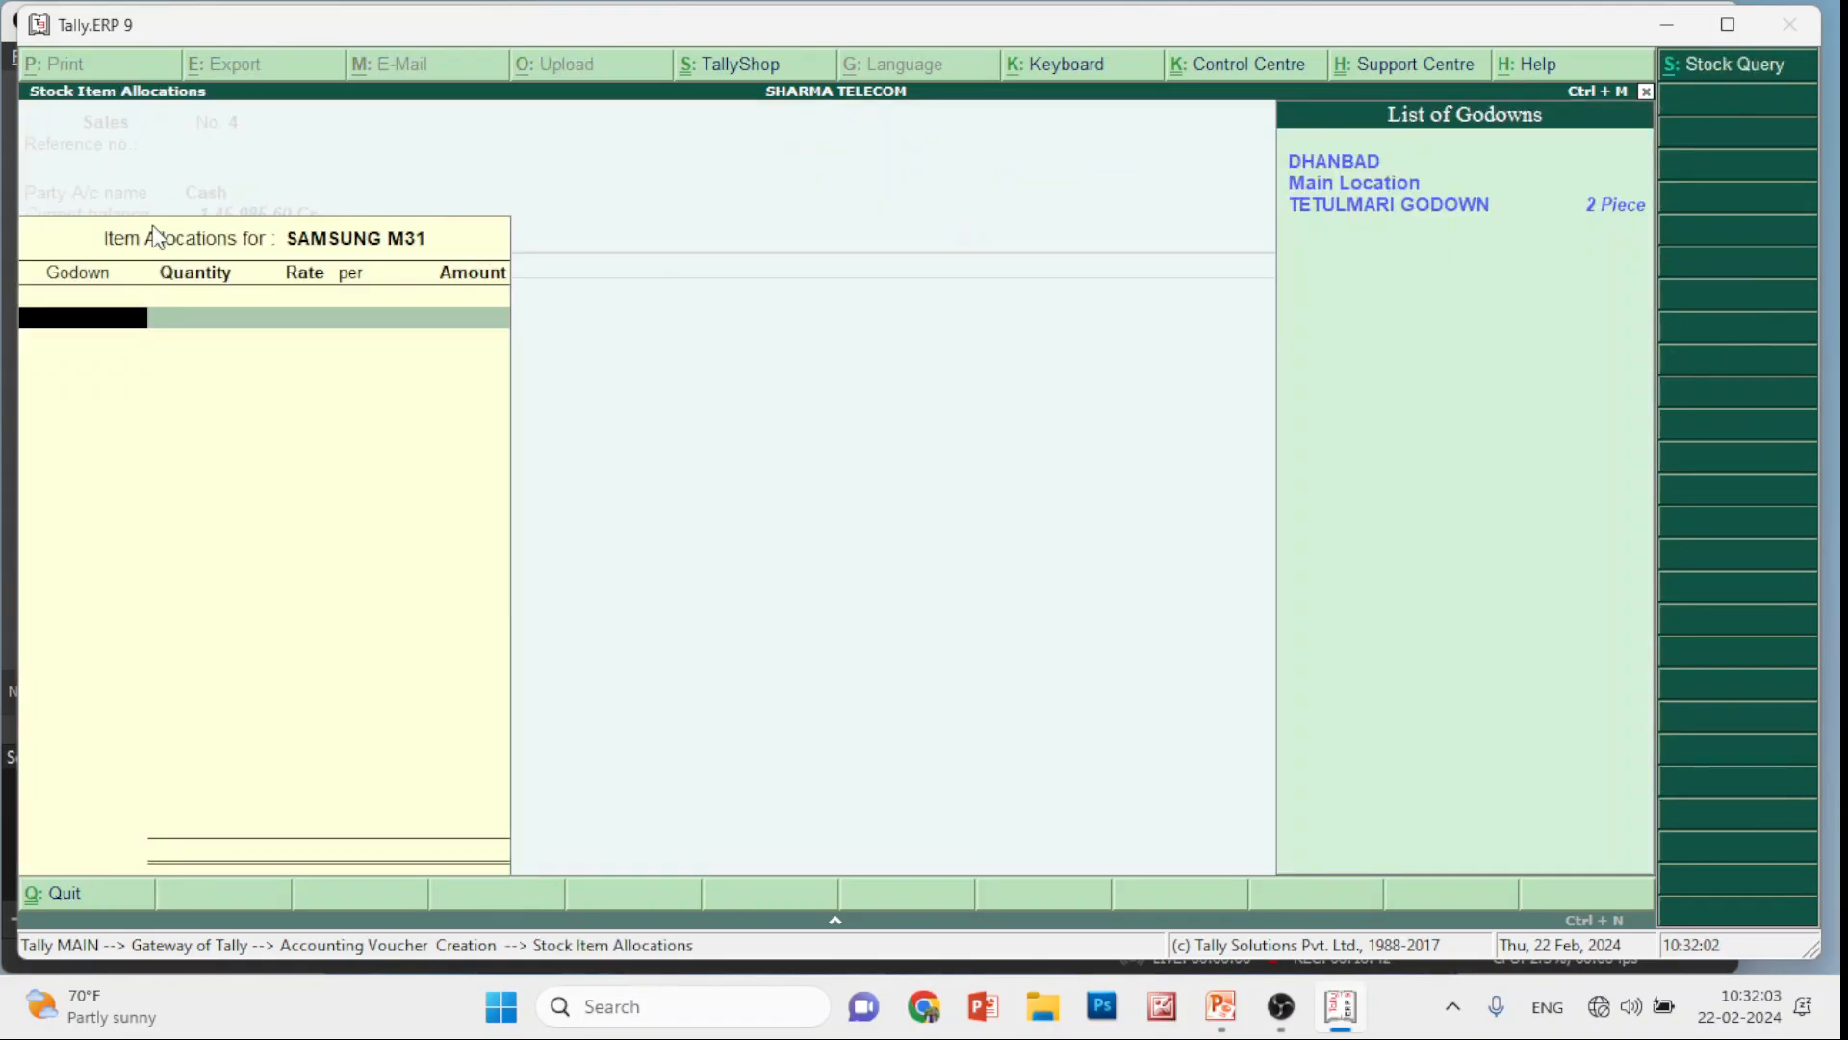
{"action": "key", "text": "Return"}
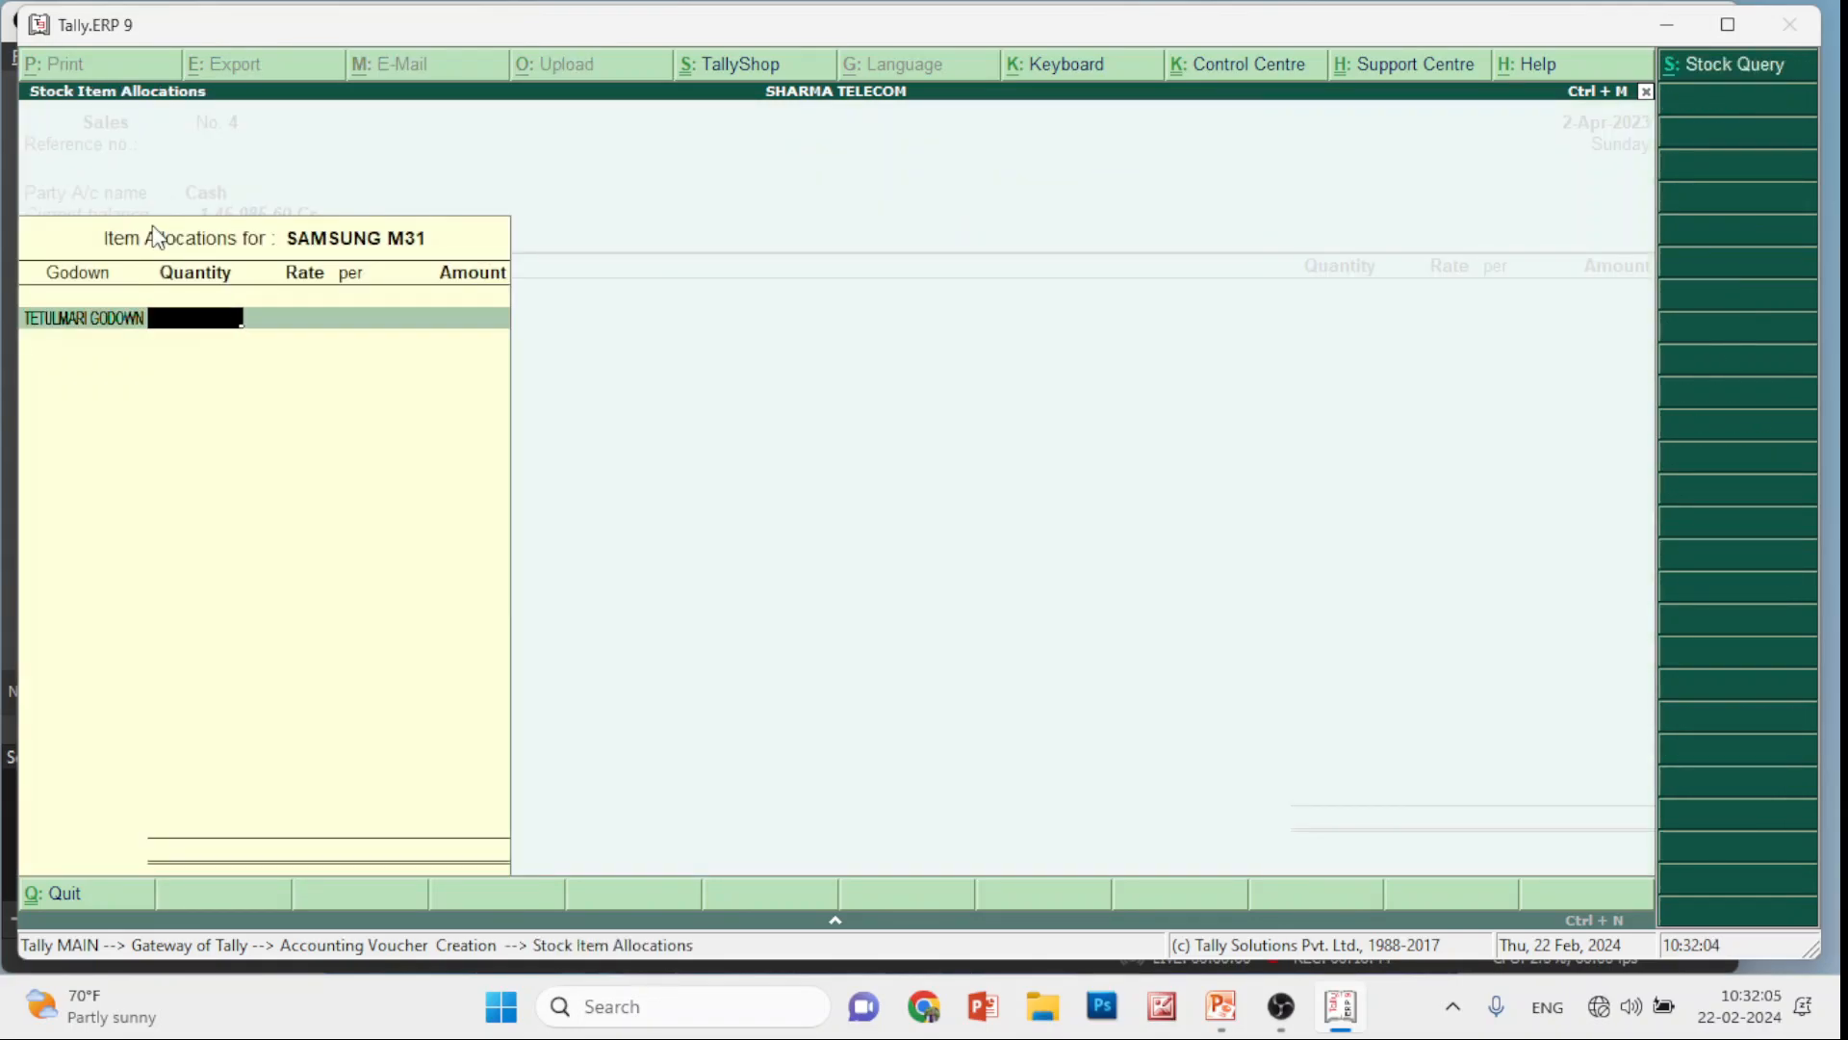
{"action": "type", "text": "1"}
{"action": "key", "text": "Return"}
{"action": "type", "text": "15"}
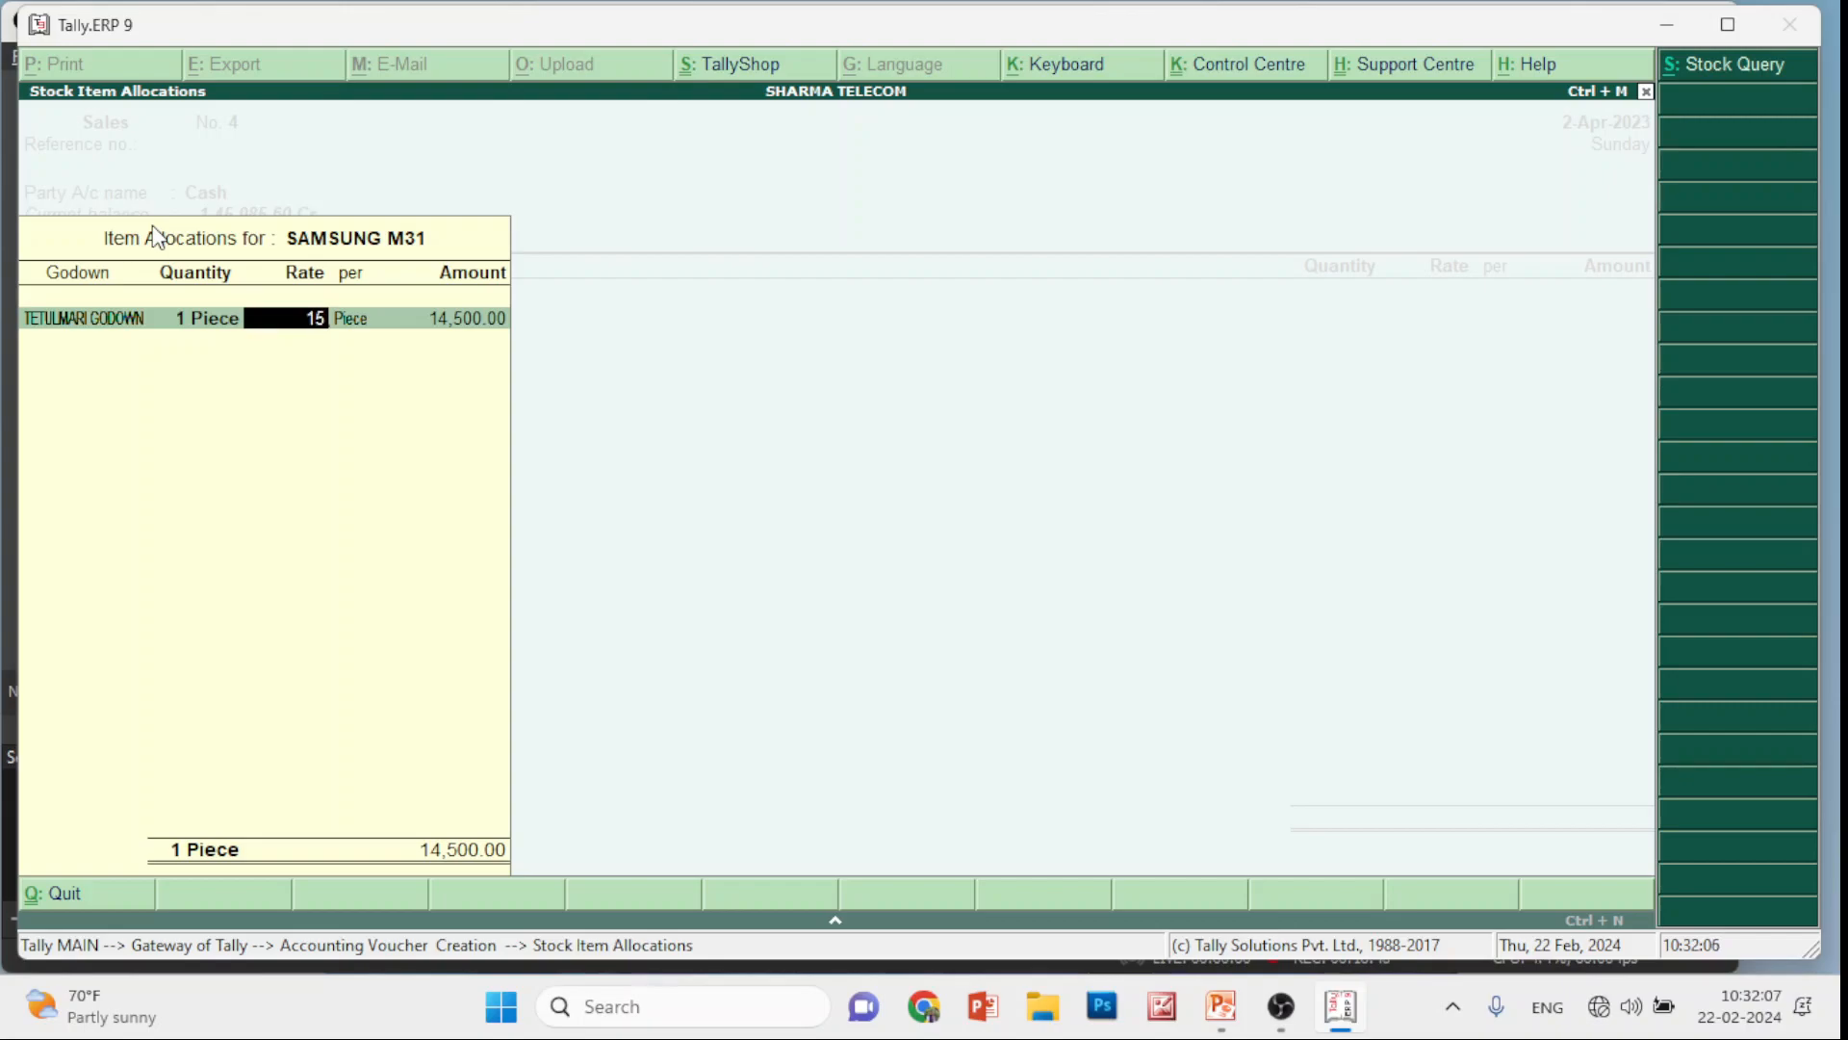
{"action": "type", "text": ",500"}
{"action": "key", "text": "Return"}
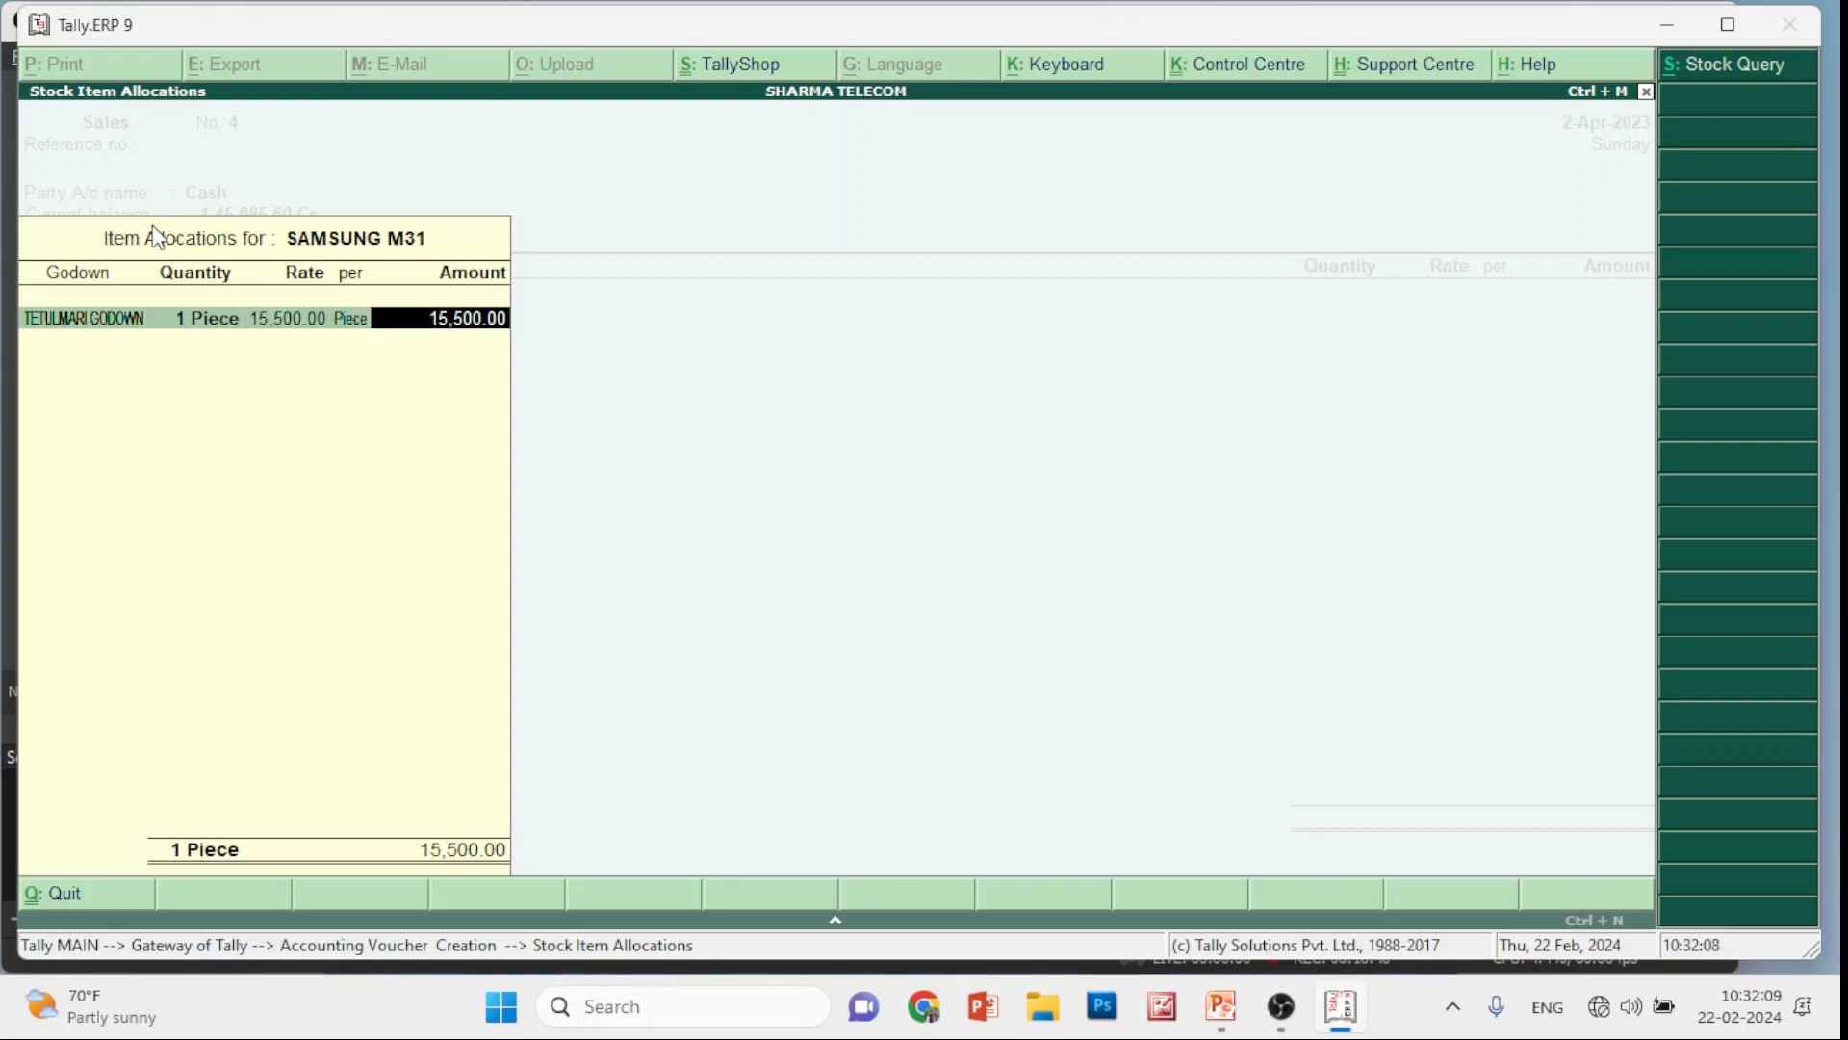
{"action": "key", "text": "Return"}
{"action": "key", "text": "Return"}
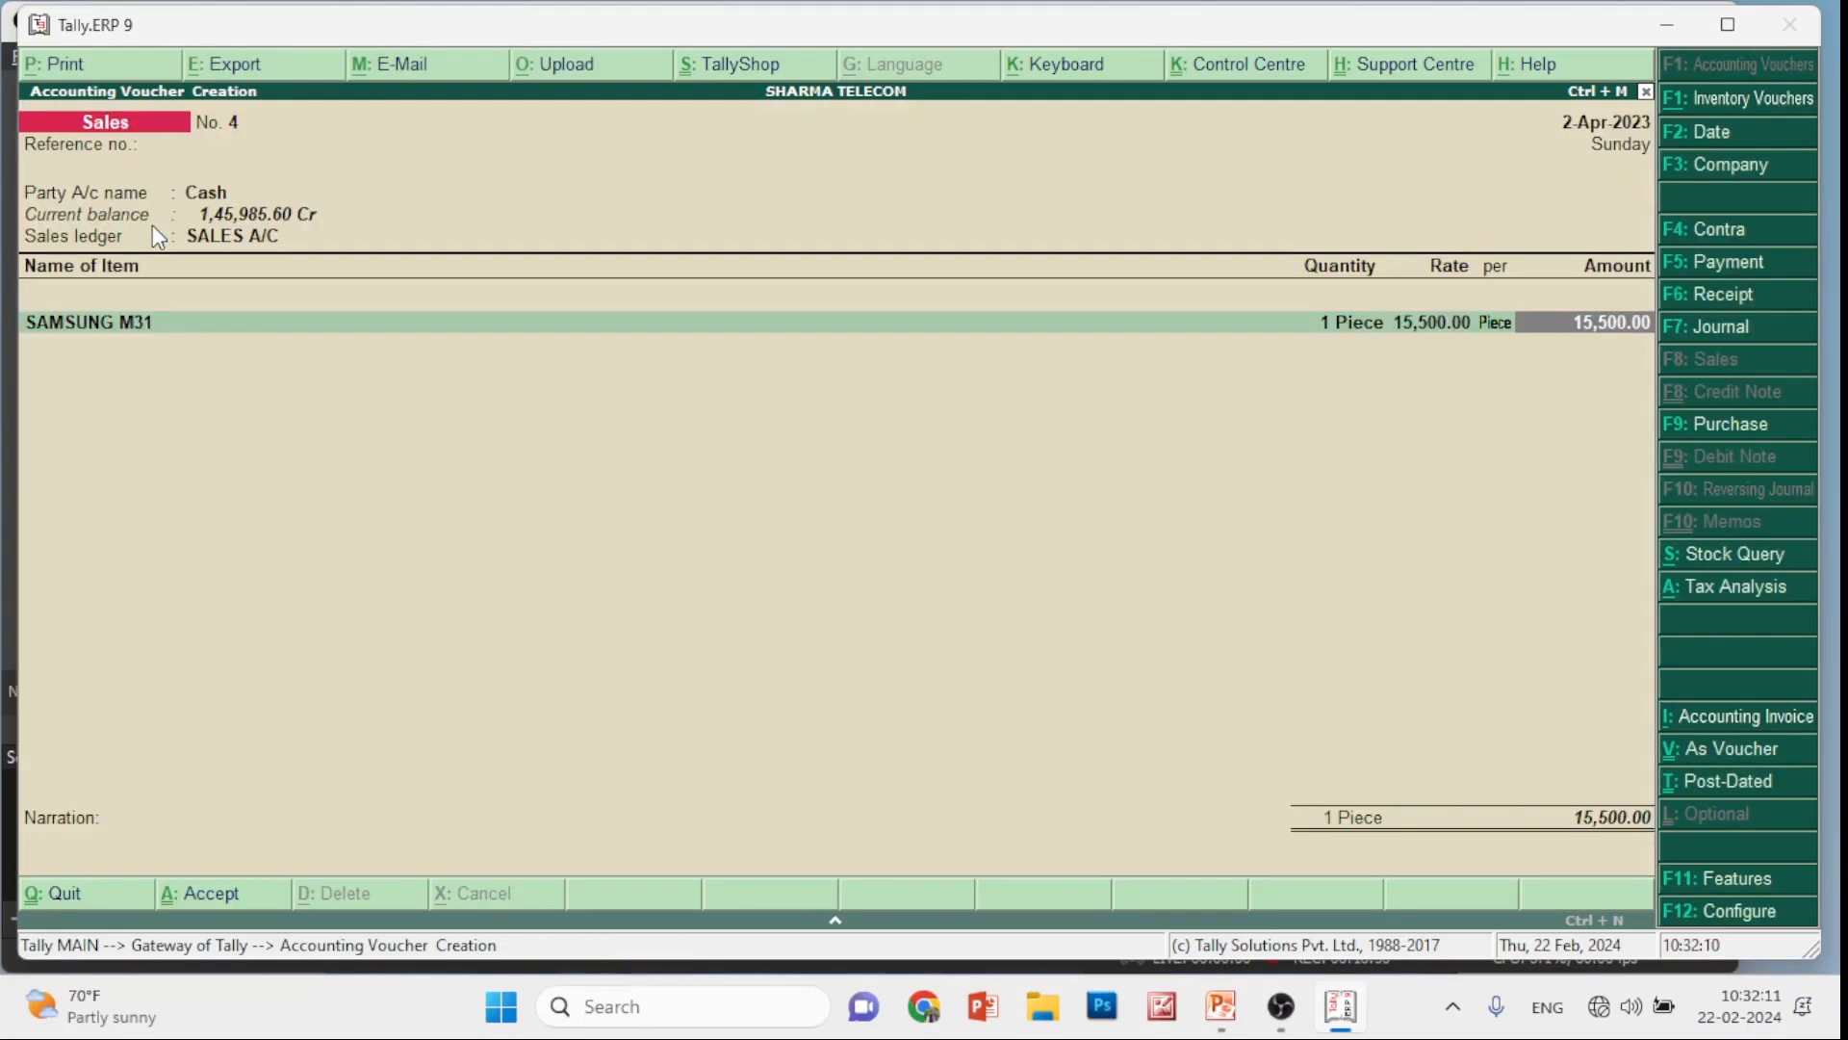
{"action": "key", "text": "Return"}
{"action": "key", "text": "Return"}
Add CGST and SGST ledgers of 930.00 each and reach the save prompt
{"action": "key", "text": "Down"}
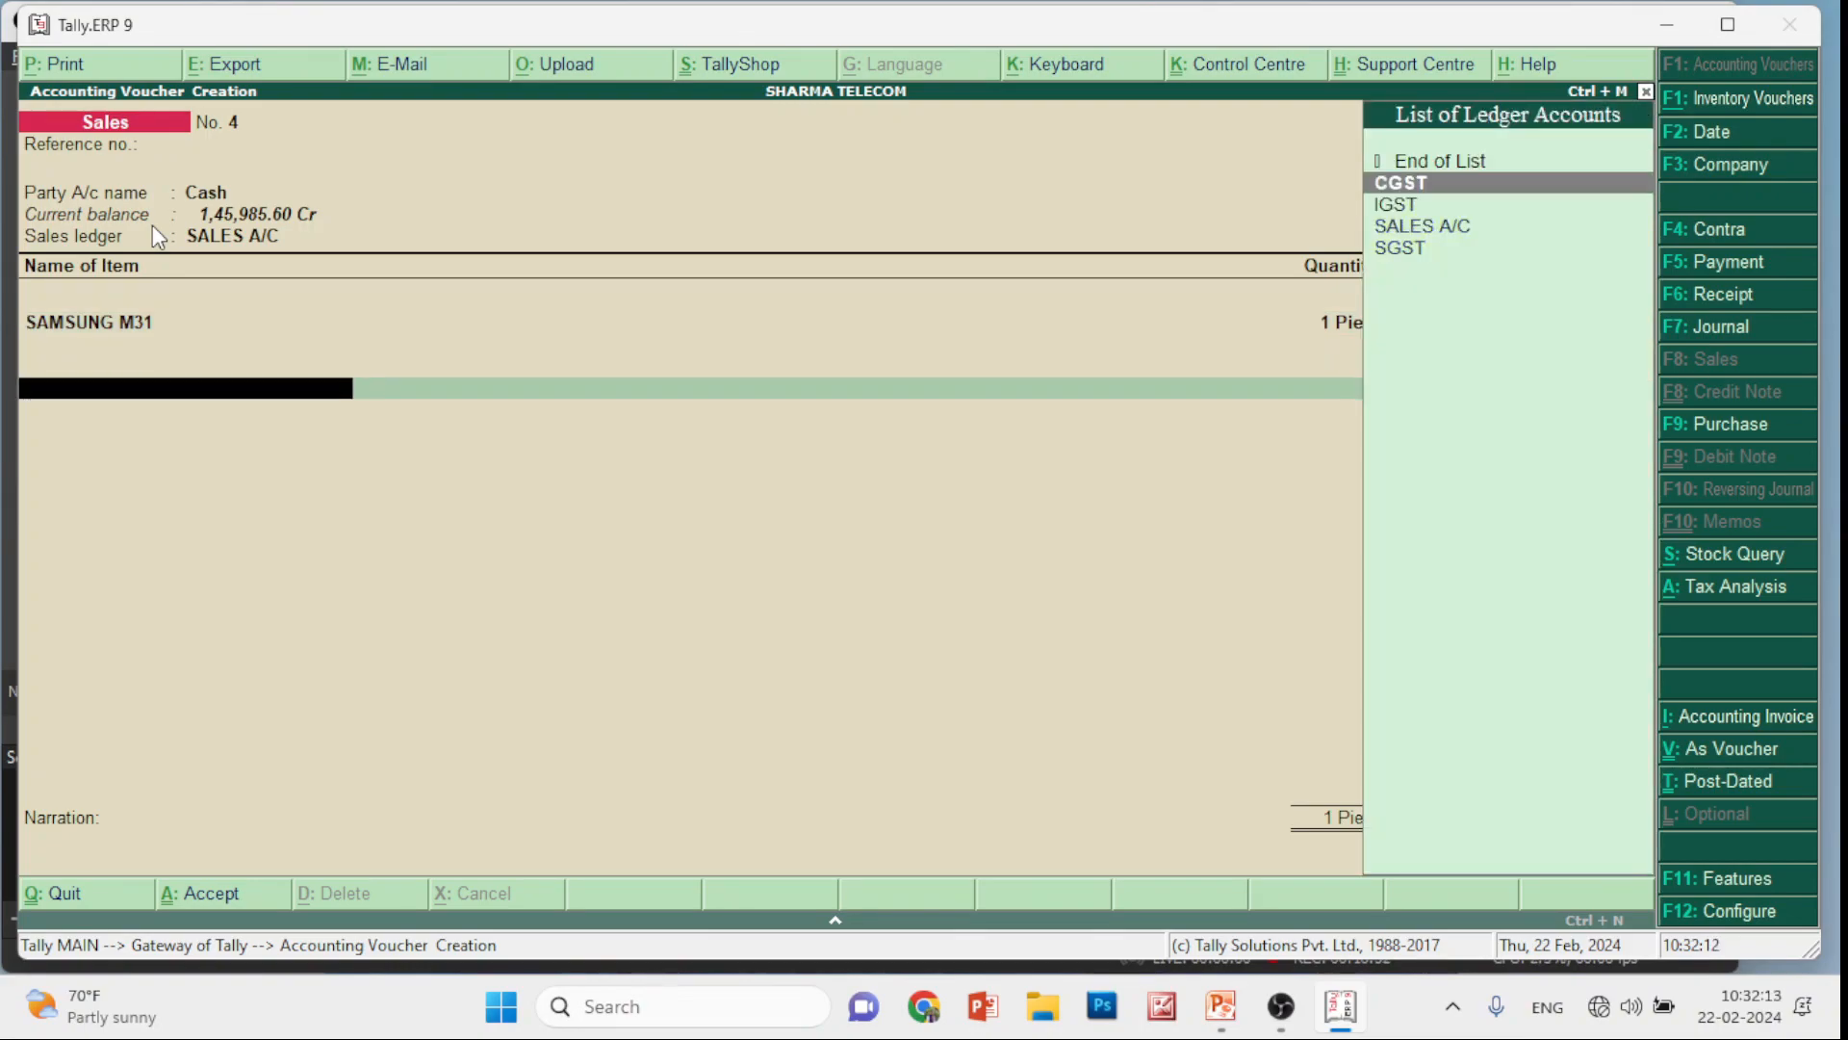
{"action": "key", "text": "Return"}
{"action": "key", "text": "Return"}
{"action": "key", "text": "Down"}
{"action": "key", "text": "Down"}
{"action": "key", "text": "Down"}
{"action": "key", "text": "Down"}
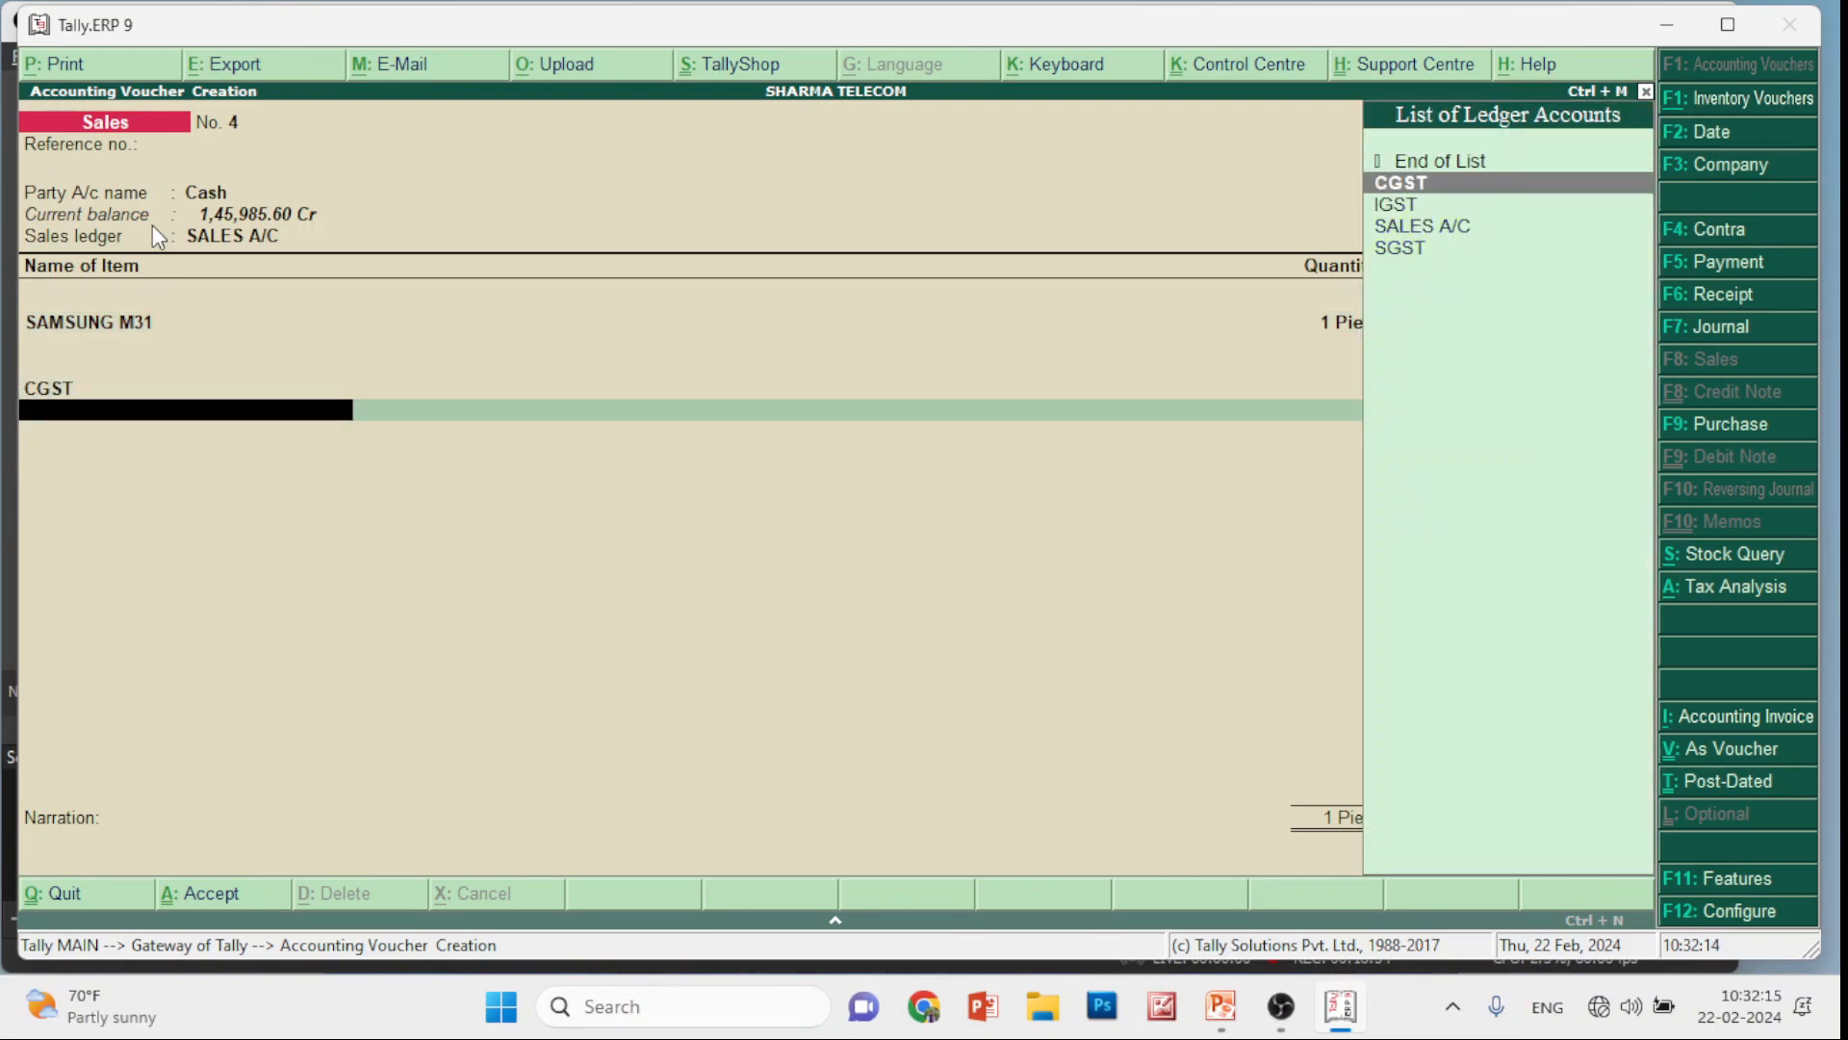
{"action": "key", "text": "Return"}
{"action": "key", "text": "Return"}
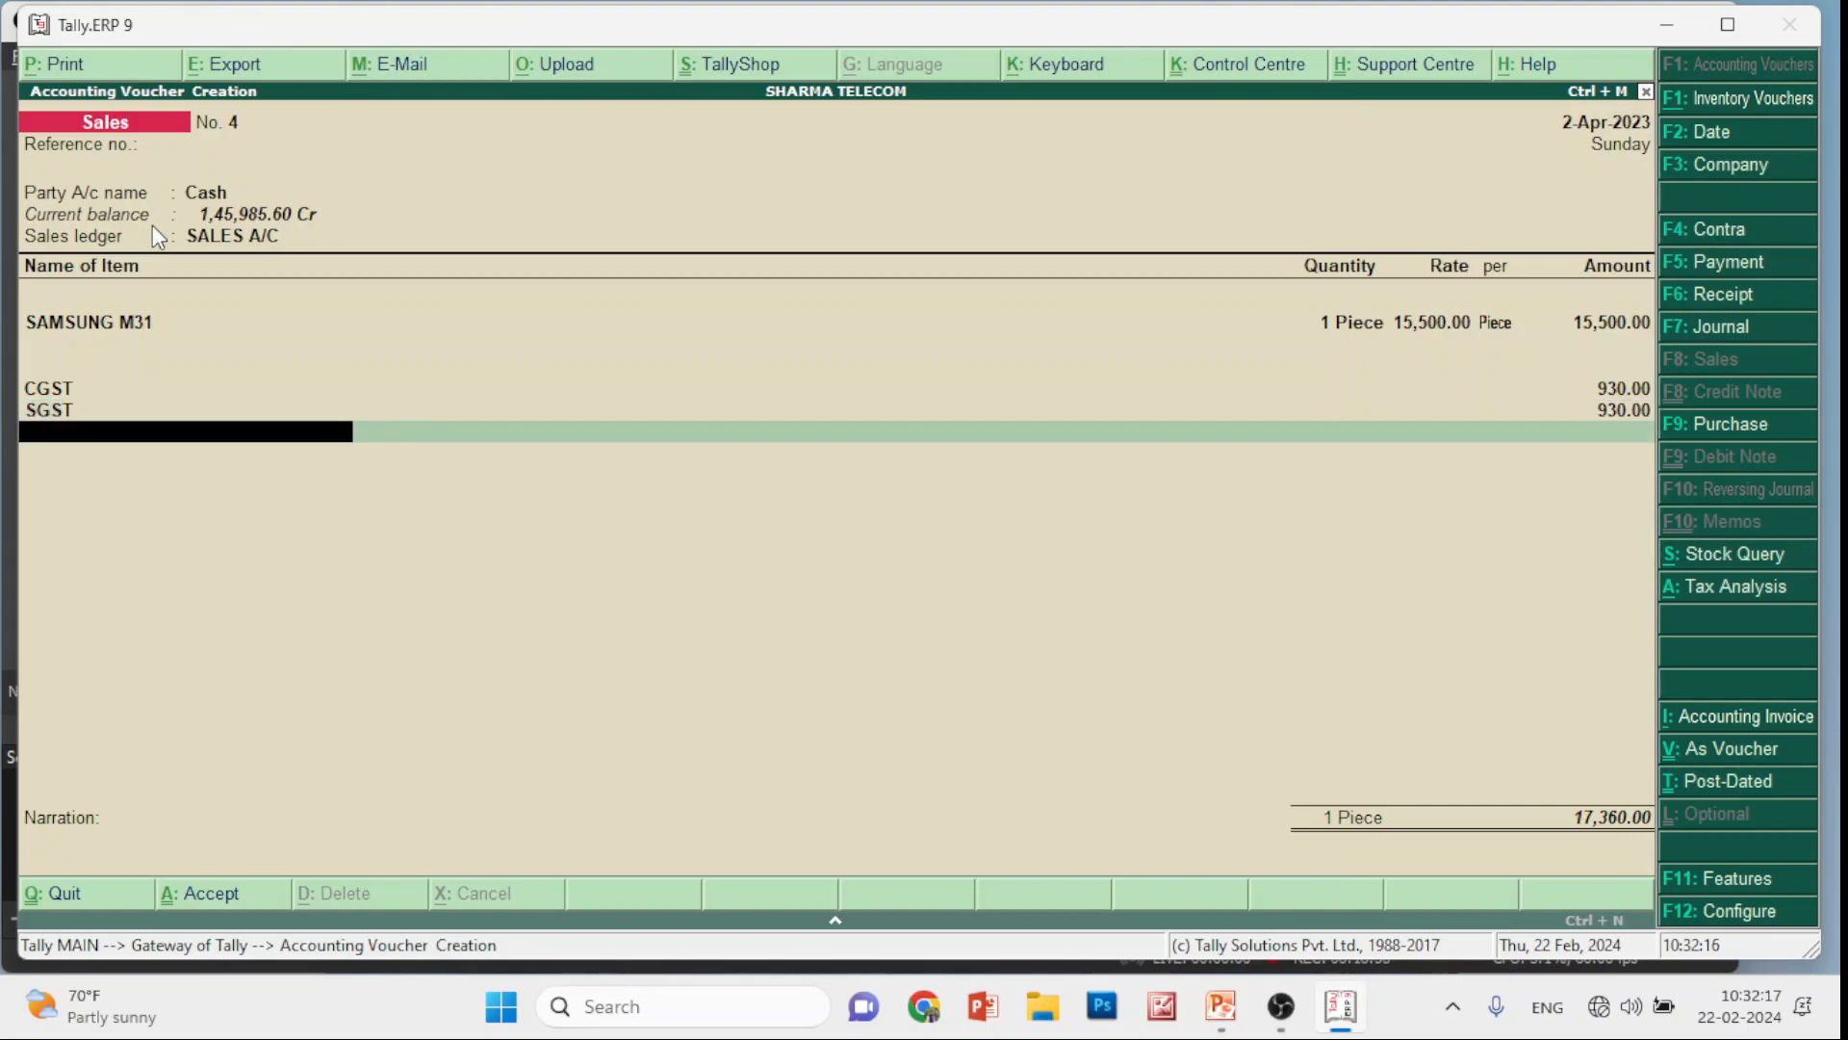
{"action": "key", "text": "Return"}
{"action": "key", "text": "Return"}
{"action": "key", "text": "Return"}
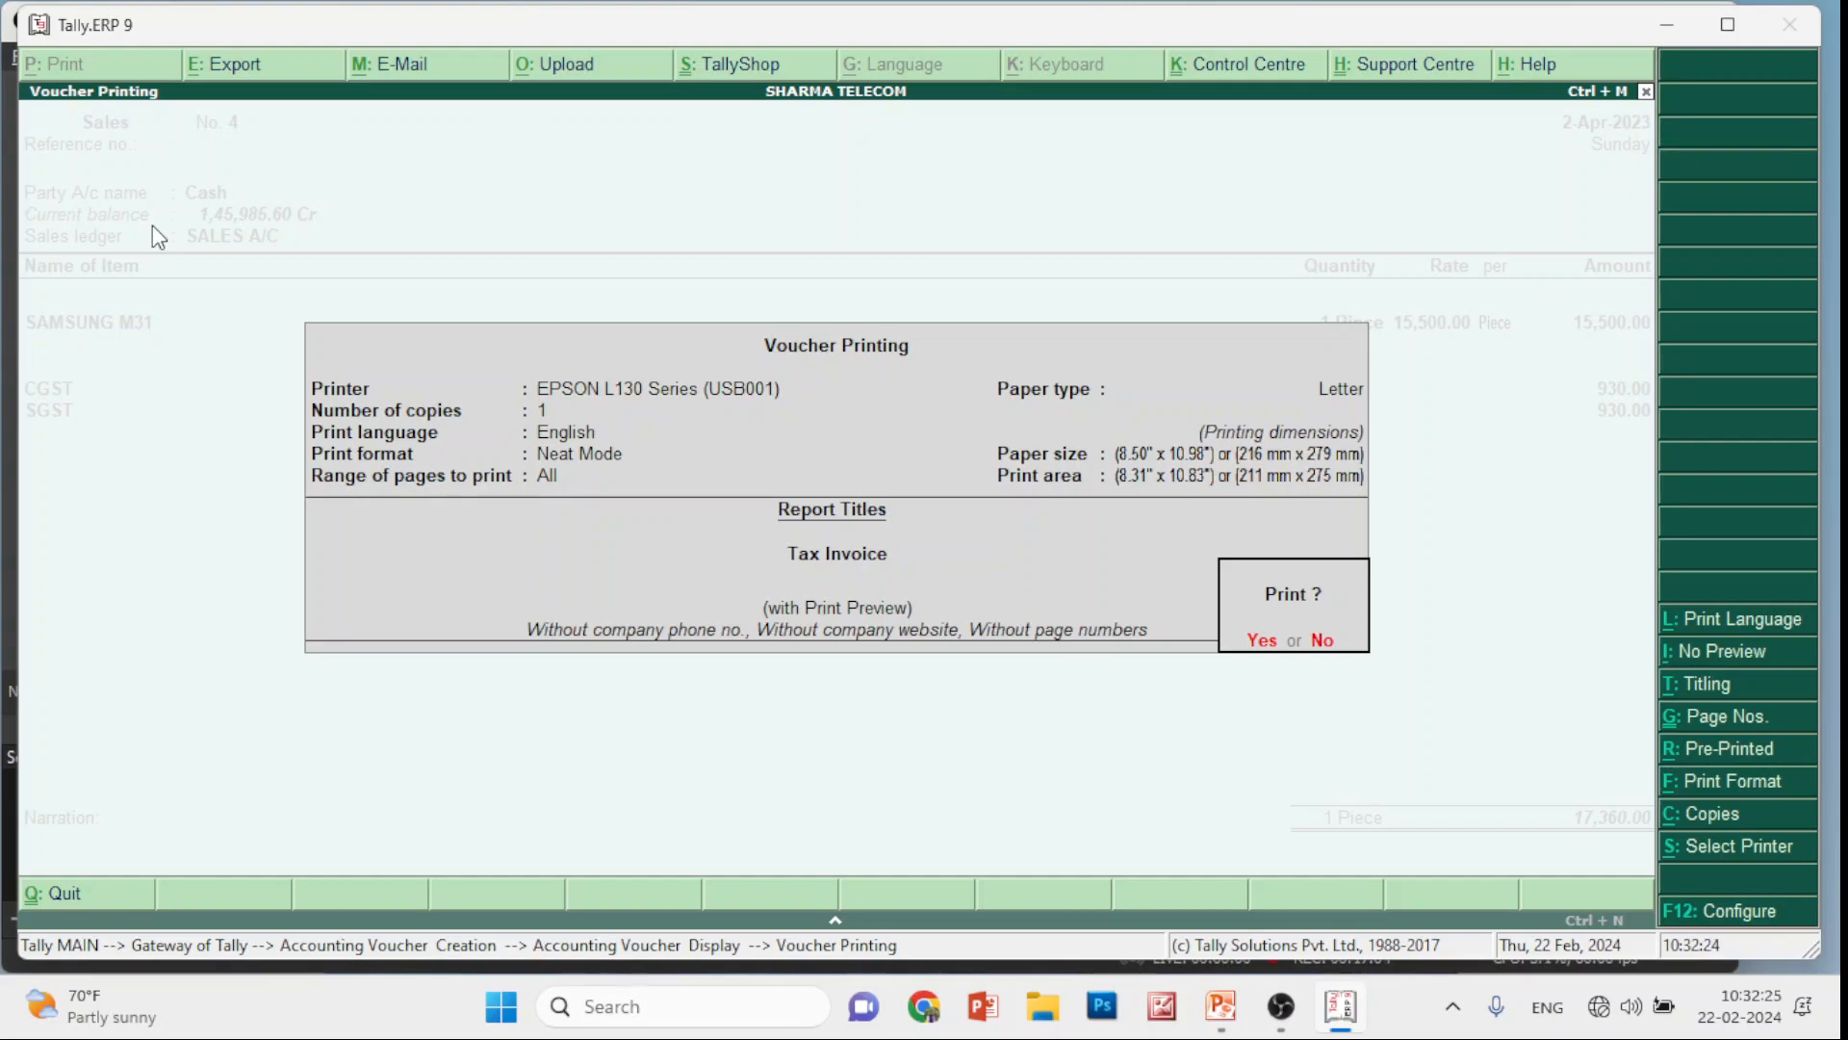
Preview the Tax Invoice, then back out to the Gateway without quitting Tally
{"action": "key", "text": "Return"}
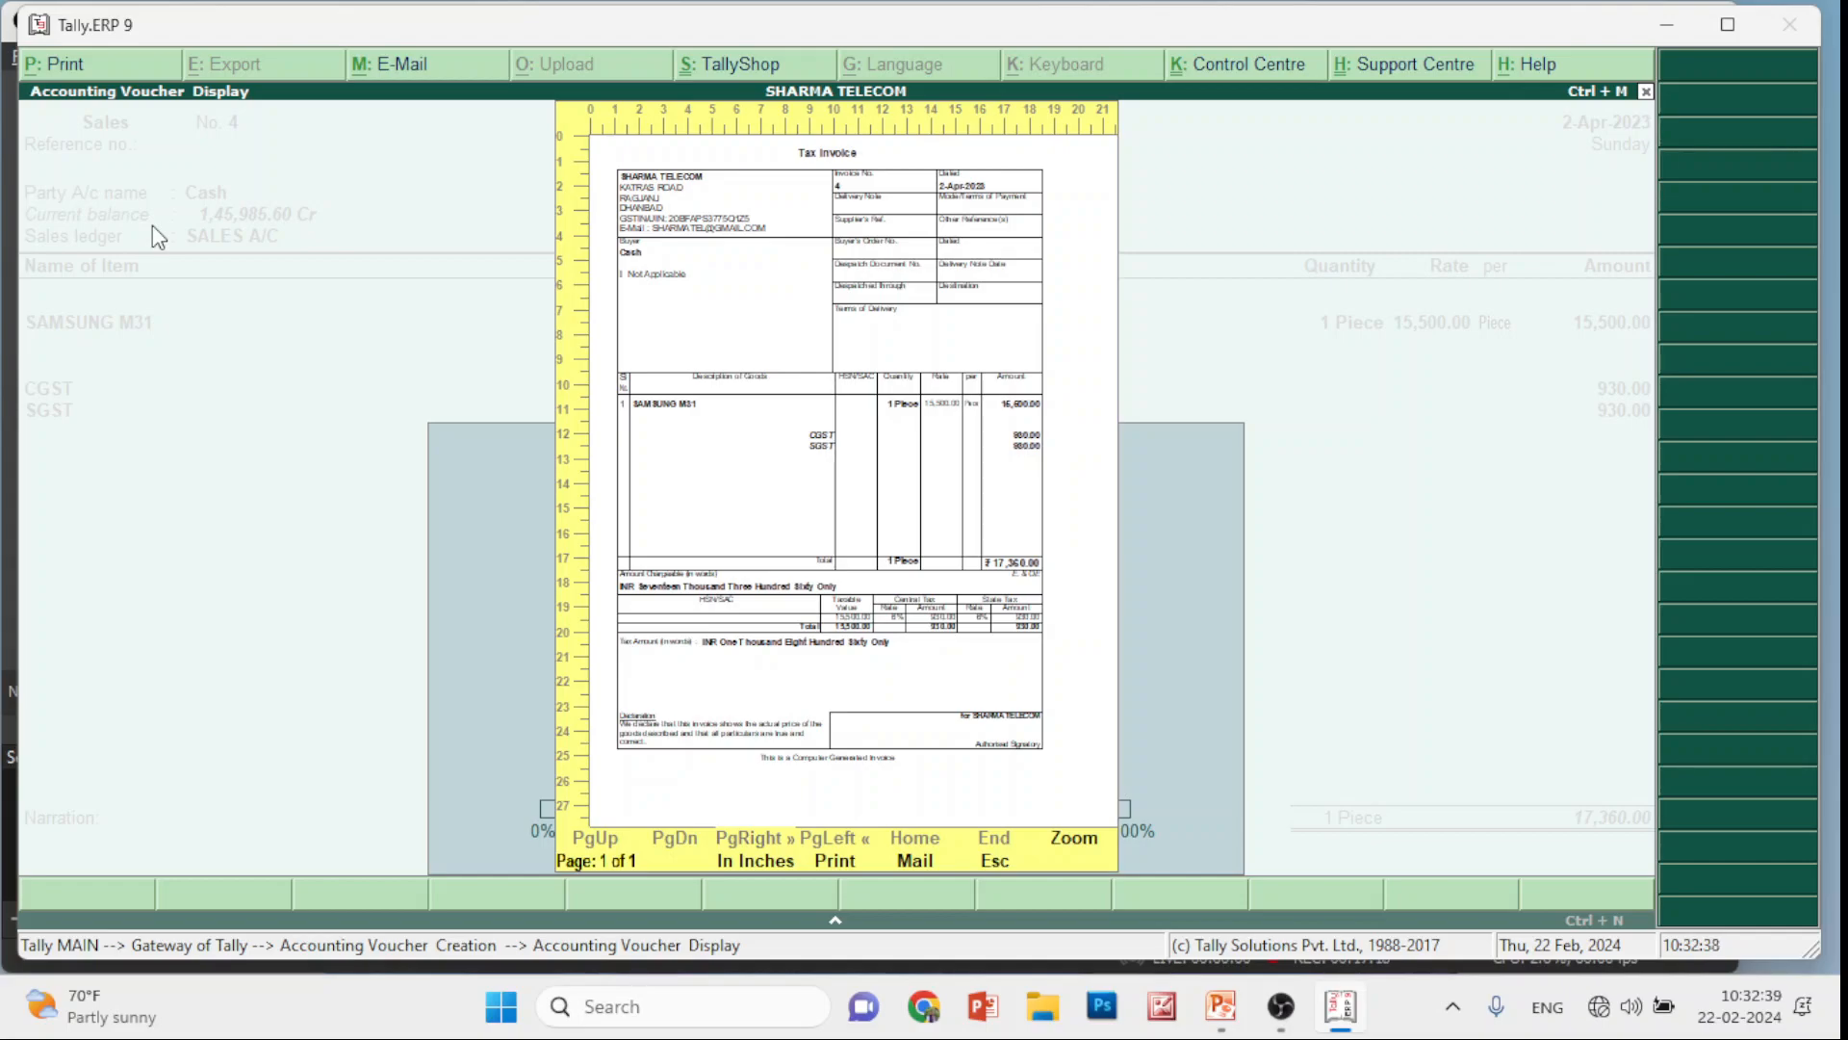
{"action": "key", "text": "Escape"}
{"action": "key", "text": "Escape"}
{"action": "key", "text": "Return"}
{"action": "key", "text": "Escape"}
{"action": "key", "text": "Escape"}
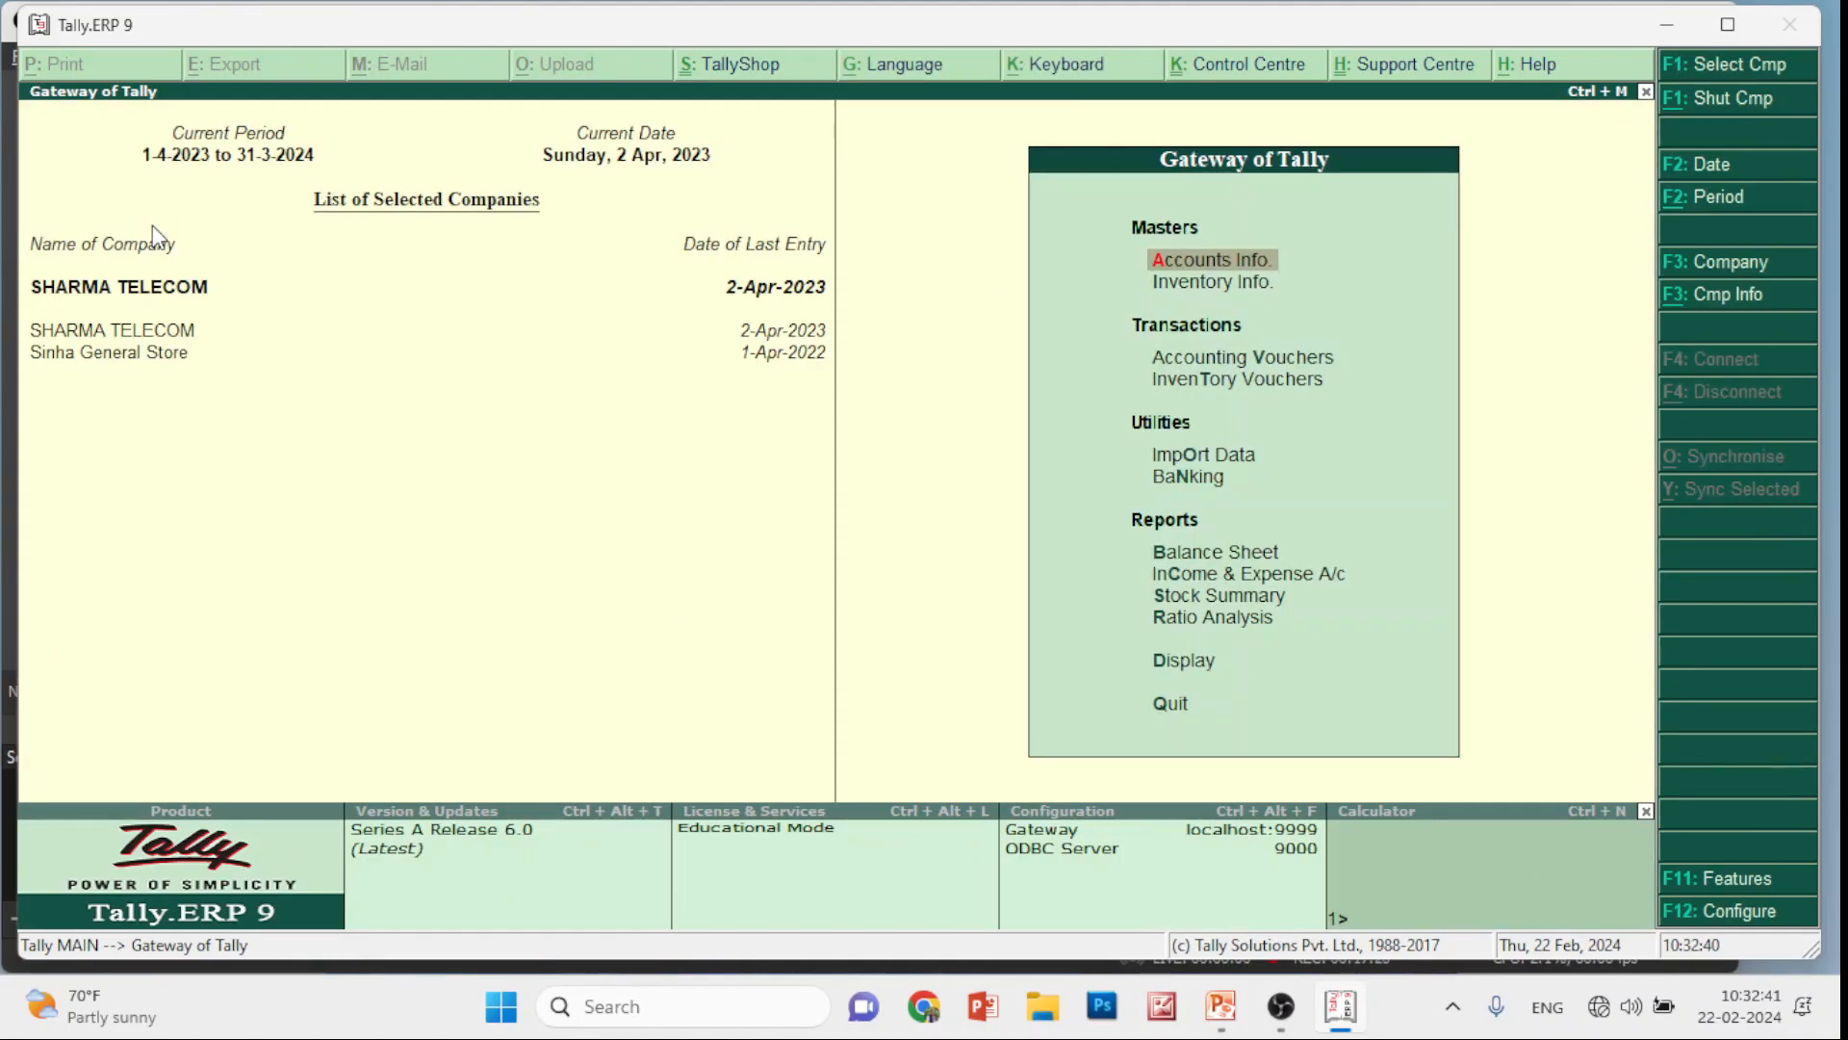
{"action": "key", "text": "Escape"}
{"action": "key", "text": "Escape"}
Open the Receipt voucher type for alteration from Accounts Info > Voucher Types > Alter
{"action": "key", "text": "Return"}
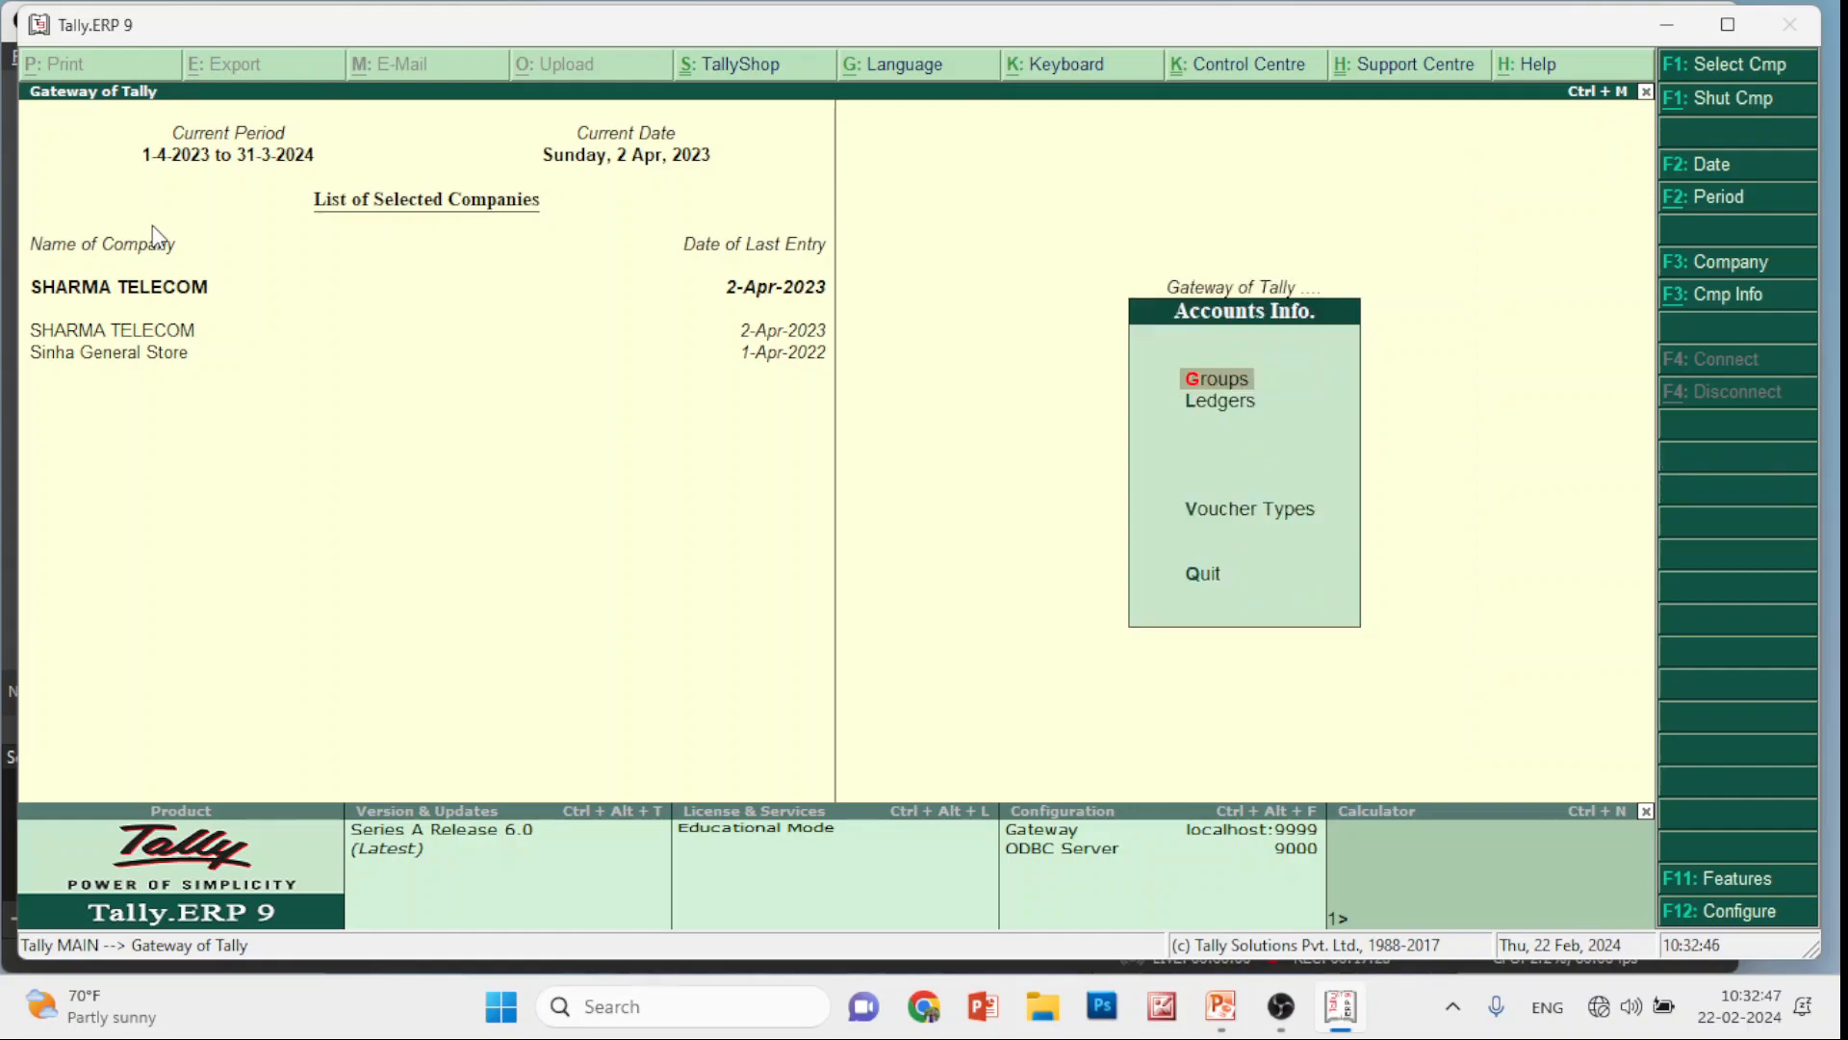
{"action": "key", "text": "Down"}
{"action": "key", "text": "Down"}
{"action": "key", "text": "Down"}
{"action": "key", "text": "Up"}
{"action": "key", "text": "Return"}
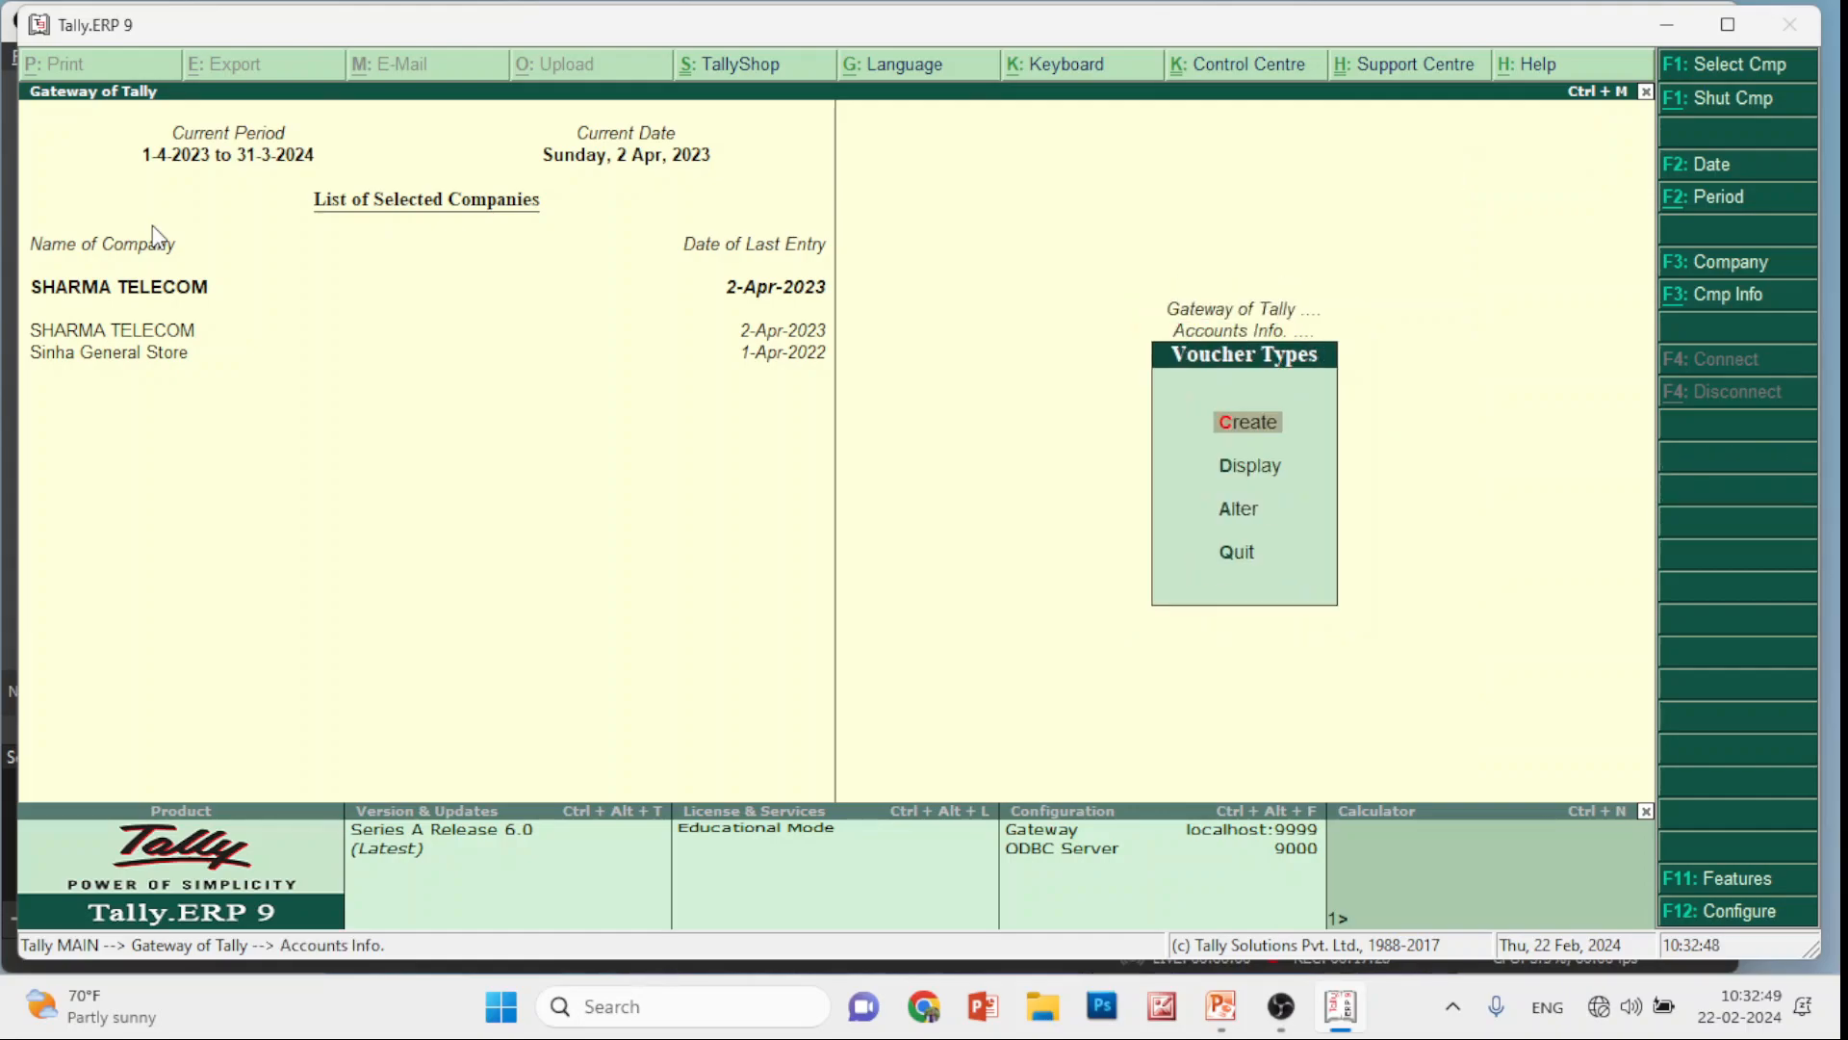
{"action": "key", "text": "Down"}
{"action": "key", "text": "Down"}
{"action": "key", "text": "Return"}
{"action": "key", "text": "Down"}
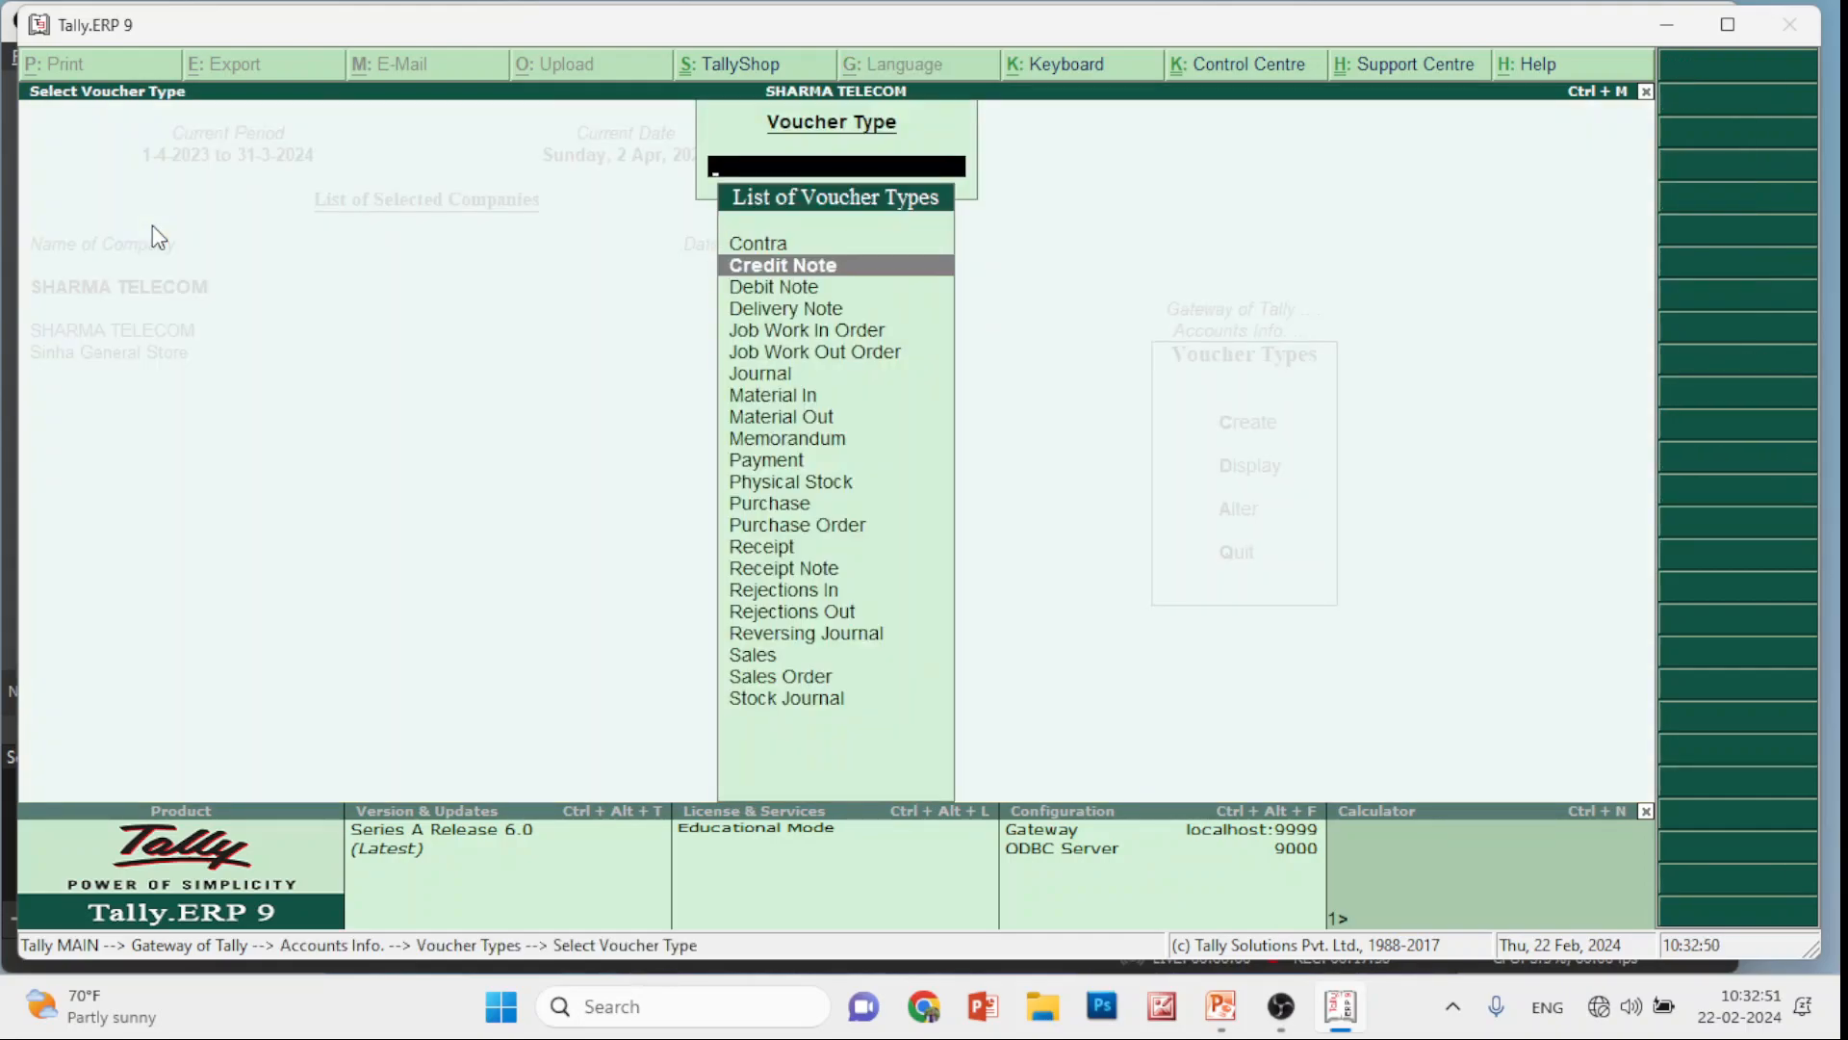
{"action": "key", "text": "Down"}
{"action": "key", "text": "Down"}
{"action": "key", "text": "Down"}
{"action": "key", "text": "Down"}
{"action": "key", "text": "Down"}
{"action": "key", "text": "Down"}
{"action": "key", "text": "Down"}
{"action": "key", "text": "Down"}
{"action": "key", "text": "Down"}
{"action": "key", "text": "Down"}
{"action": "key", "text": "Down"}
{"action": "key", "text": "Down"}
{"action": "key", "text": "Down"}
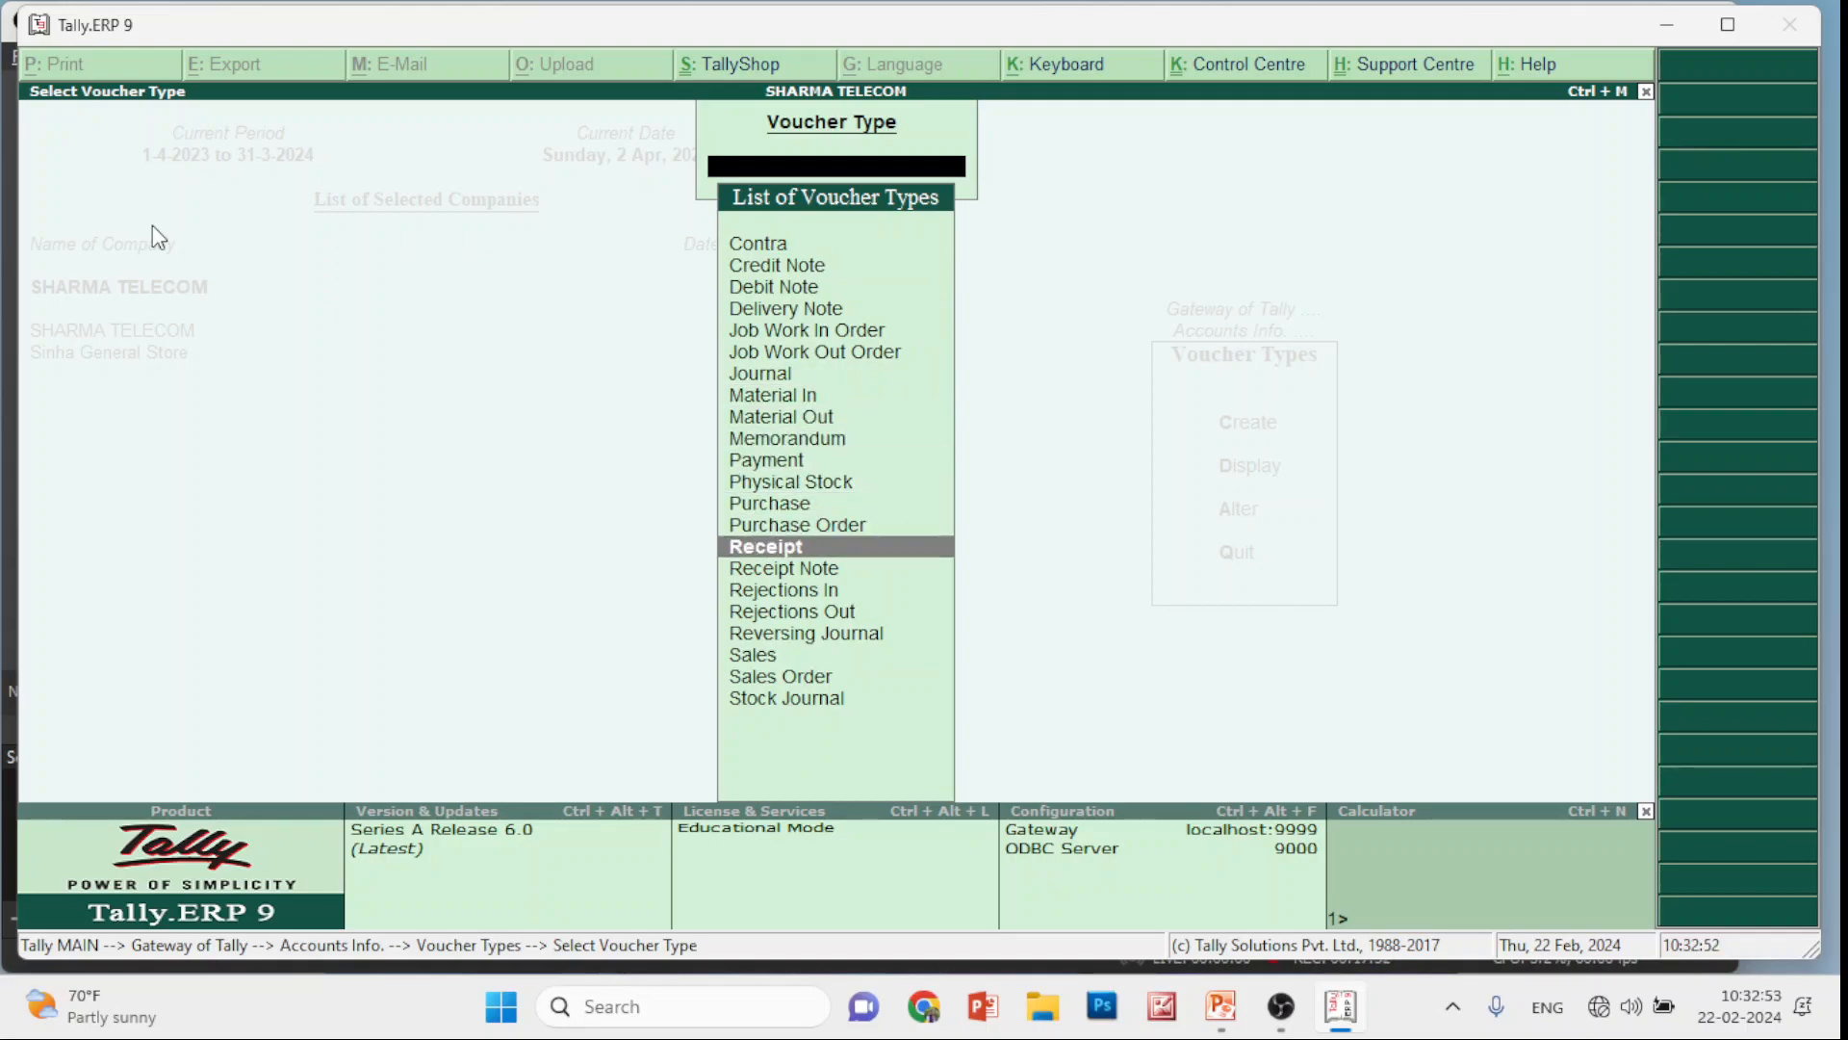
{"action": "key", "text": "Return"}
Set 'Print voucher after saving' to Yes, then leave the voucher type setup
{"action": "key", "text": "Return"}
{"action": "key", "text": "Return"}
{"action": "key", "text": "Return"}
{"action": "key", "text": "Return"}
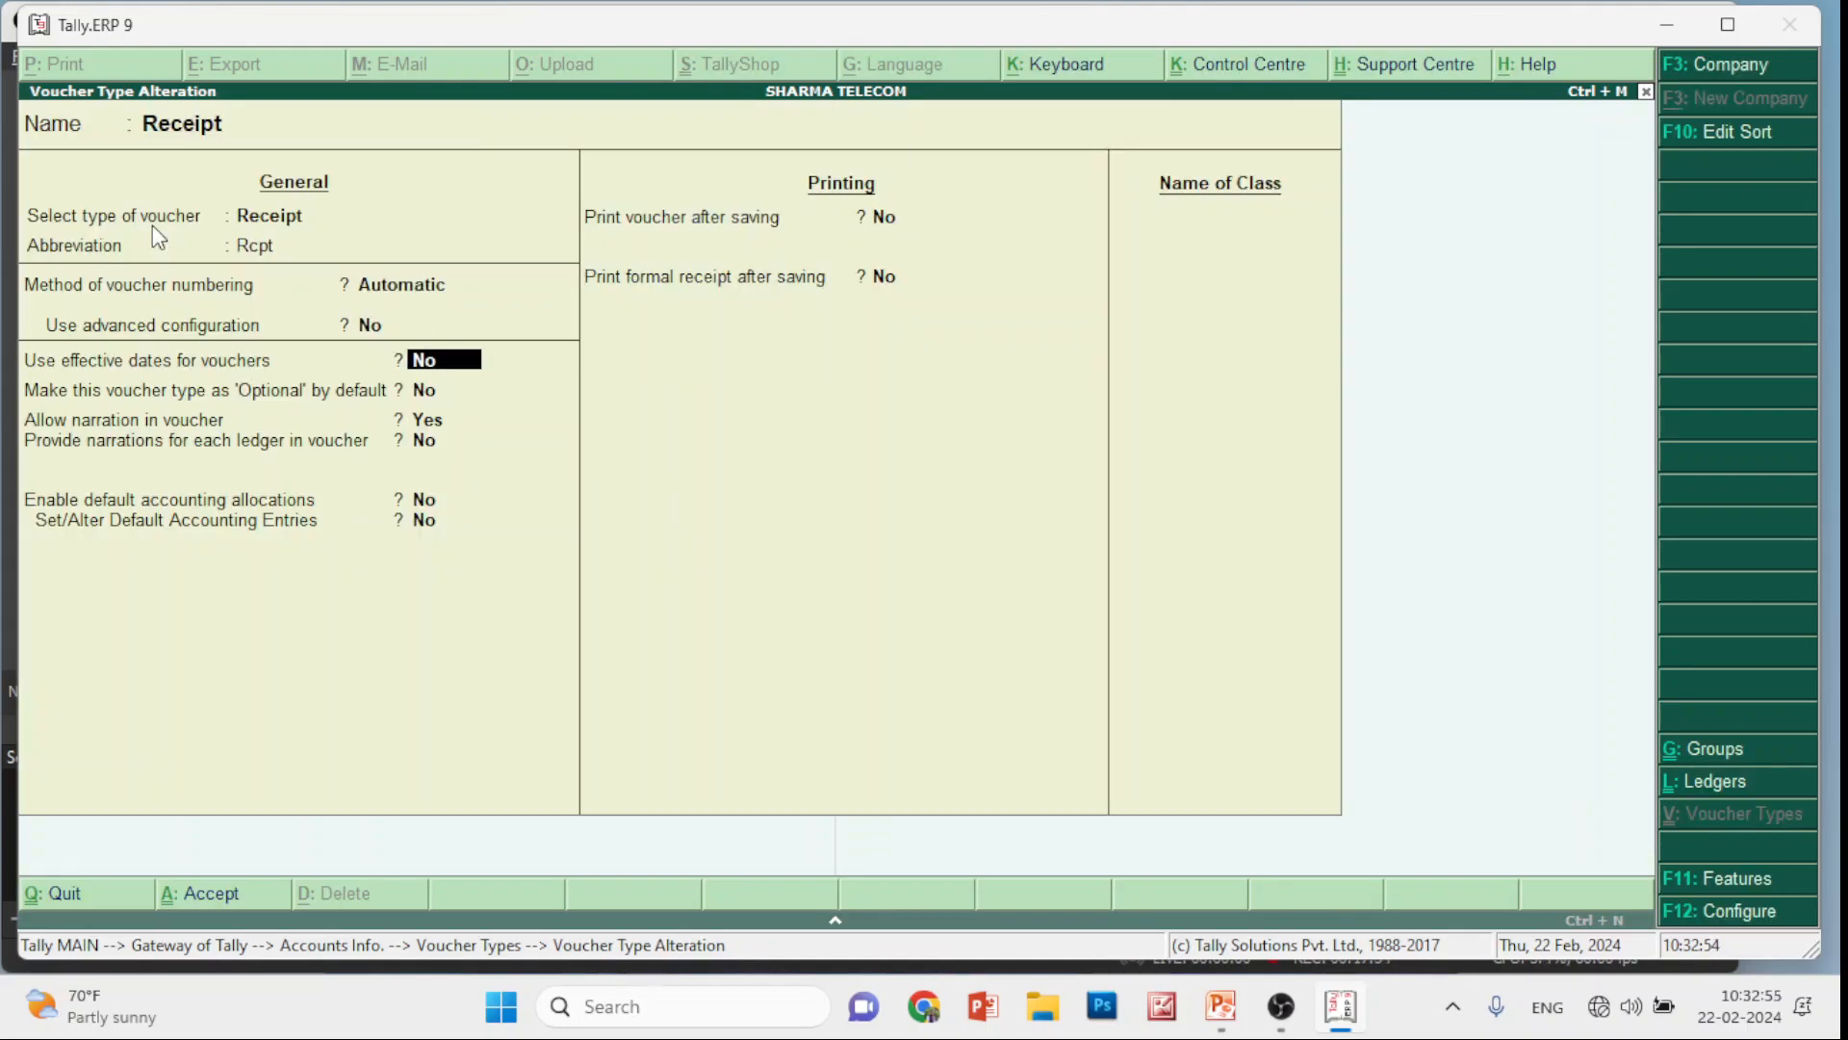
{"action": "key", "text": "Return"}
{"action": "key", "text": "Return"}
{"action": "key", "text": "Return"}
{"action": "key", "text": "Return"}
{"action": "key", "text": "Return"}
{"action": "key", "text": "Return"}
{"action": "key", "text": "Up"}
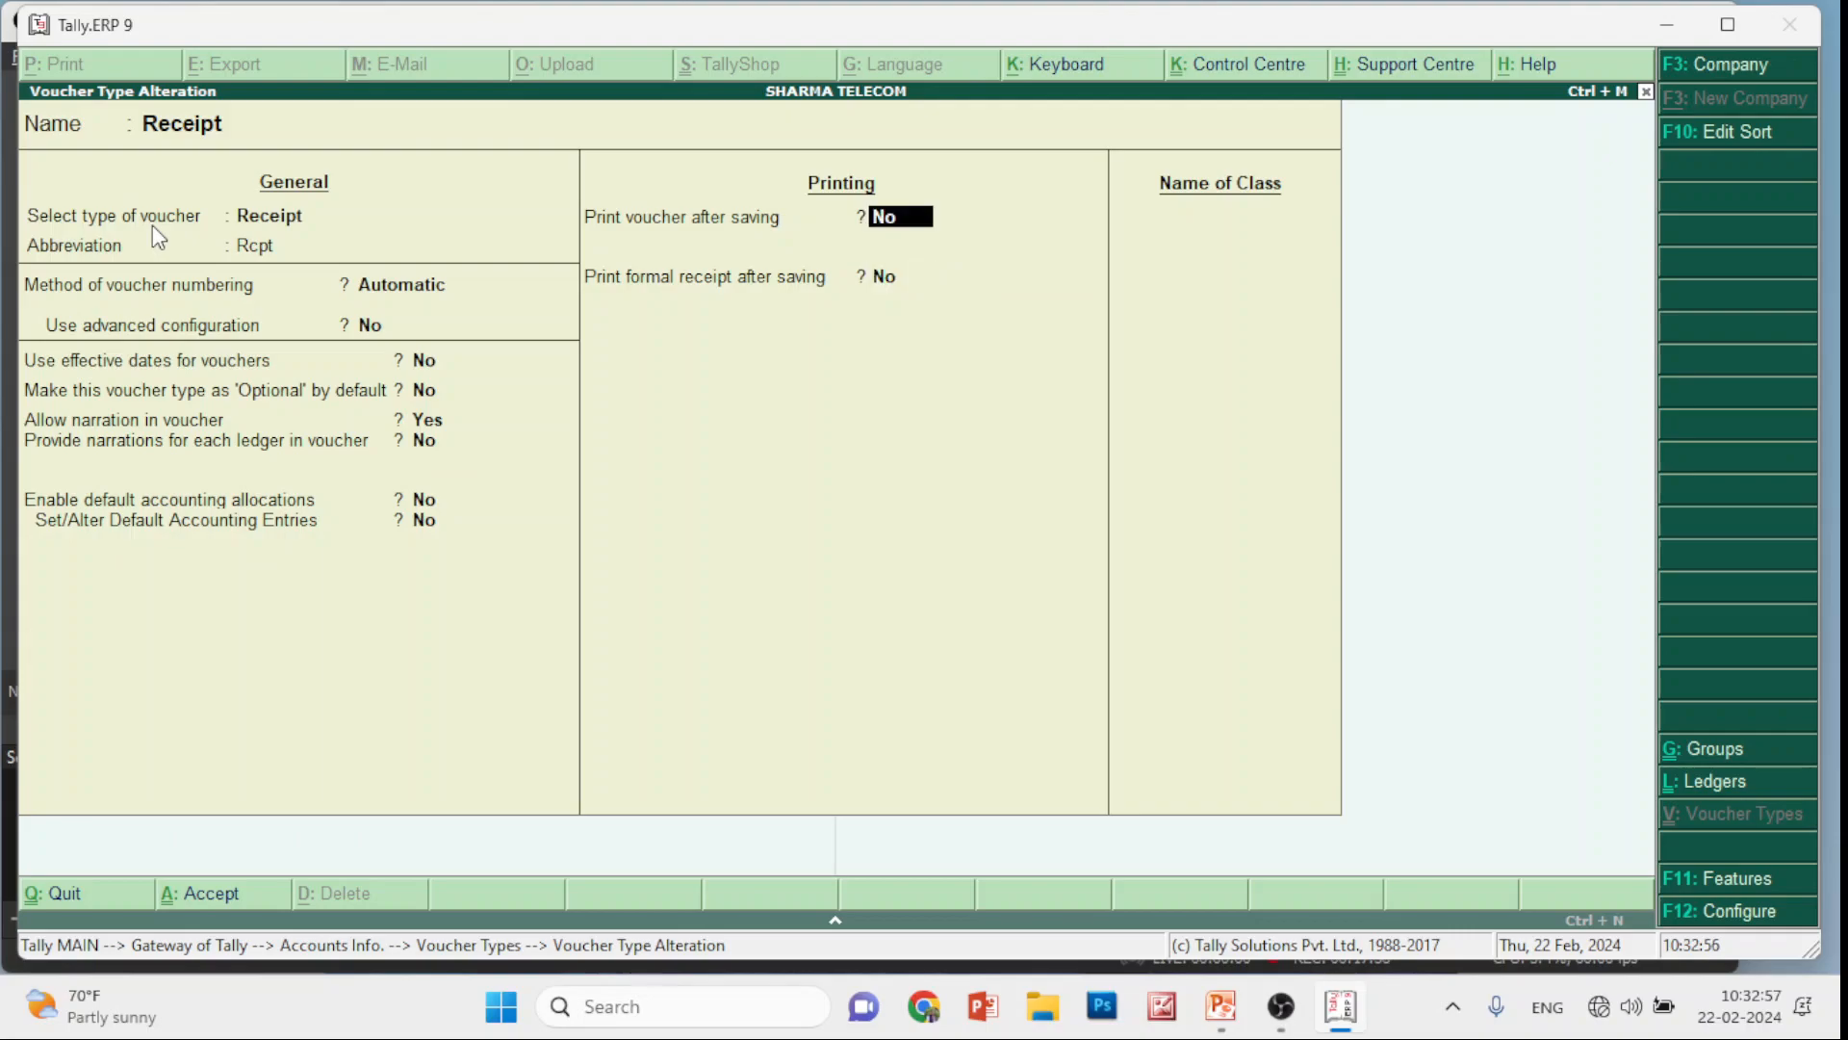
{"action": "key", "text": "y"}
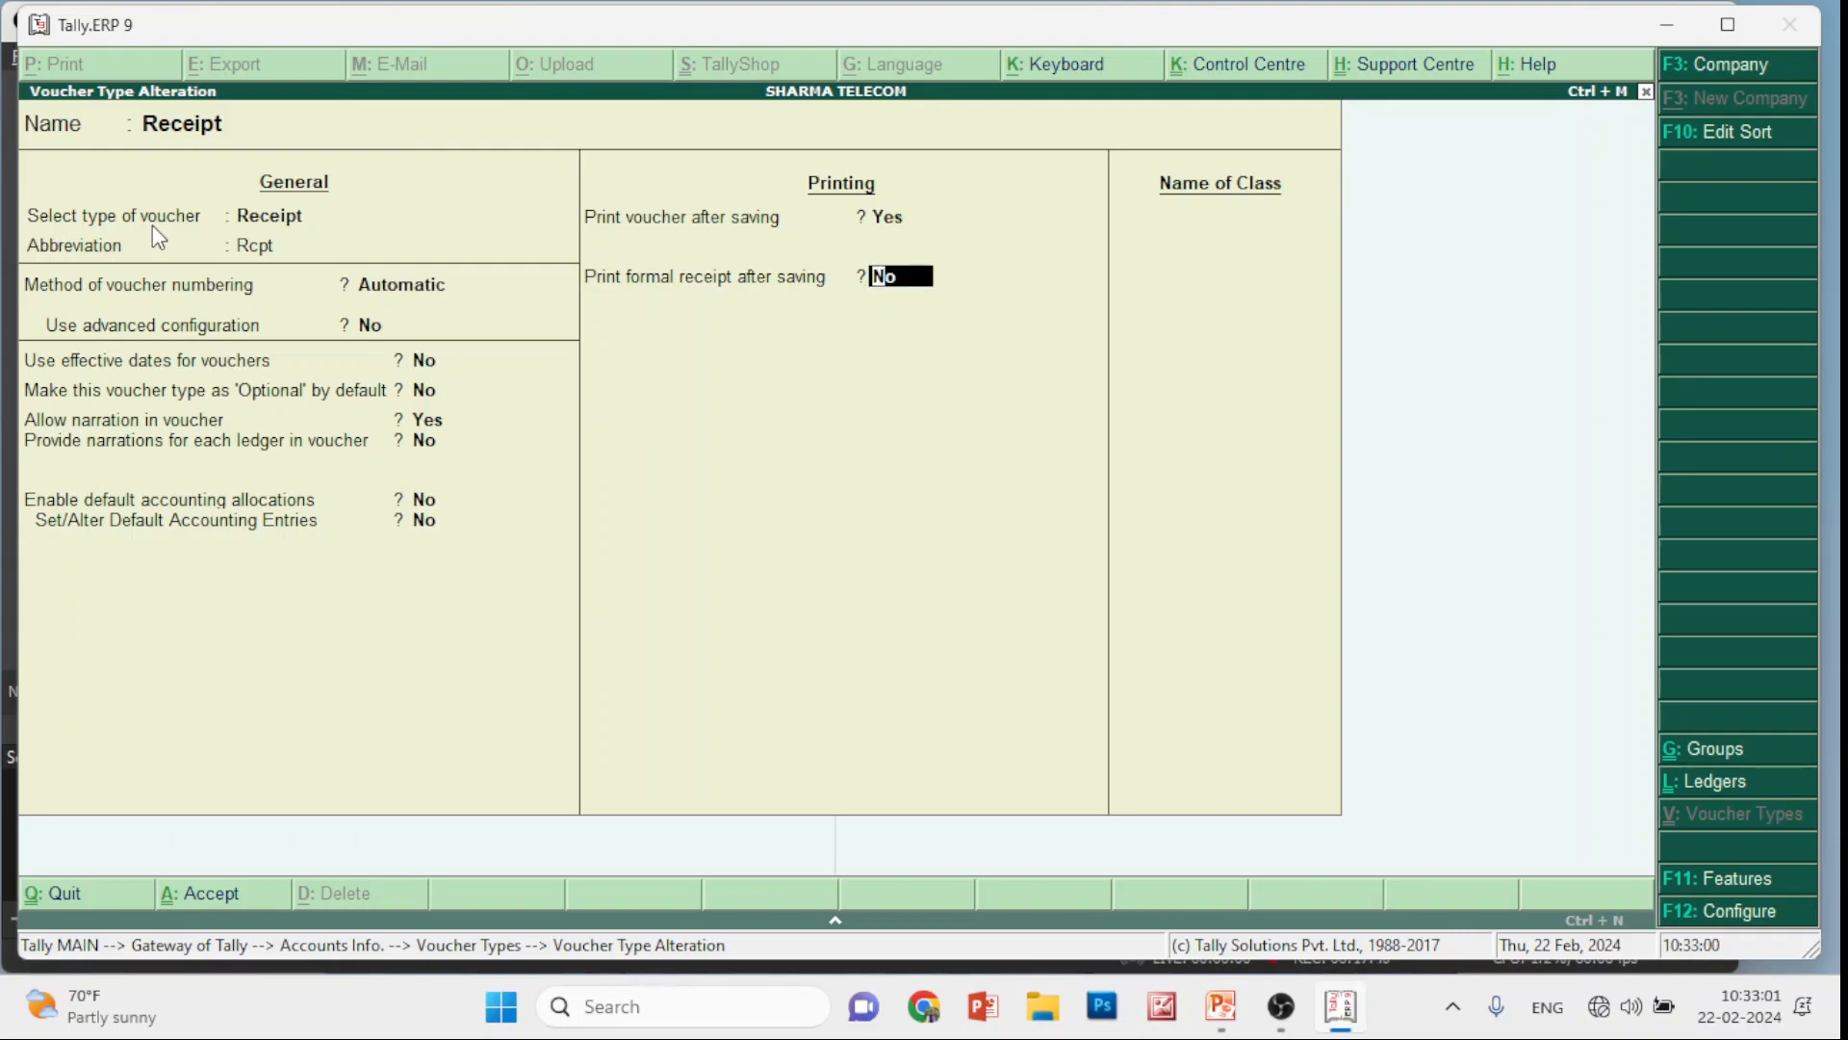
{"action": "key", "text": "Escape"}
{"action": "key", "text": "y"}
{"action": "key", "text": "Escape"}
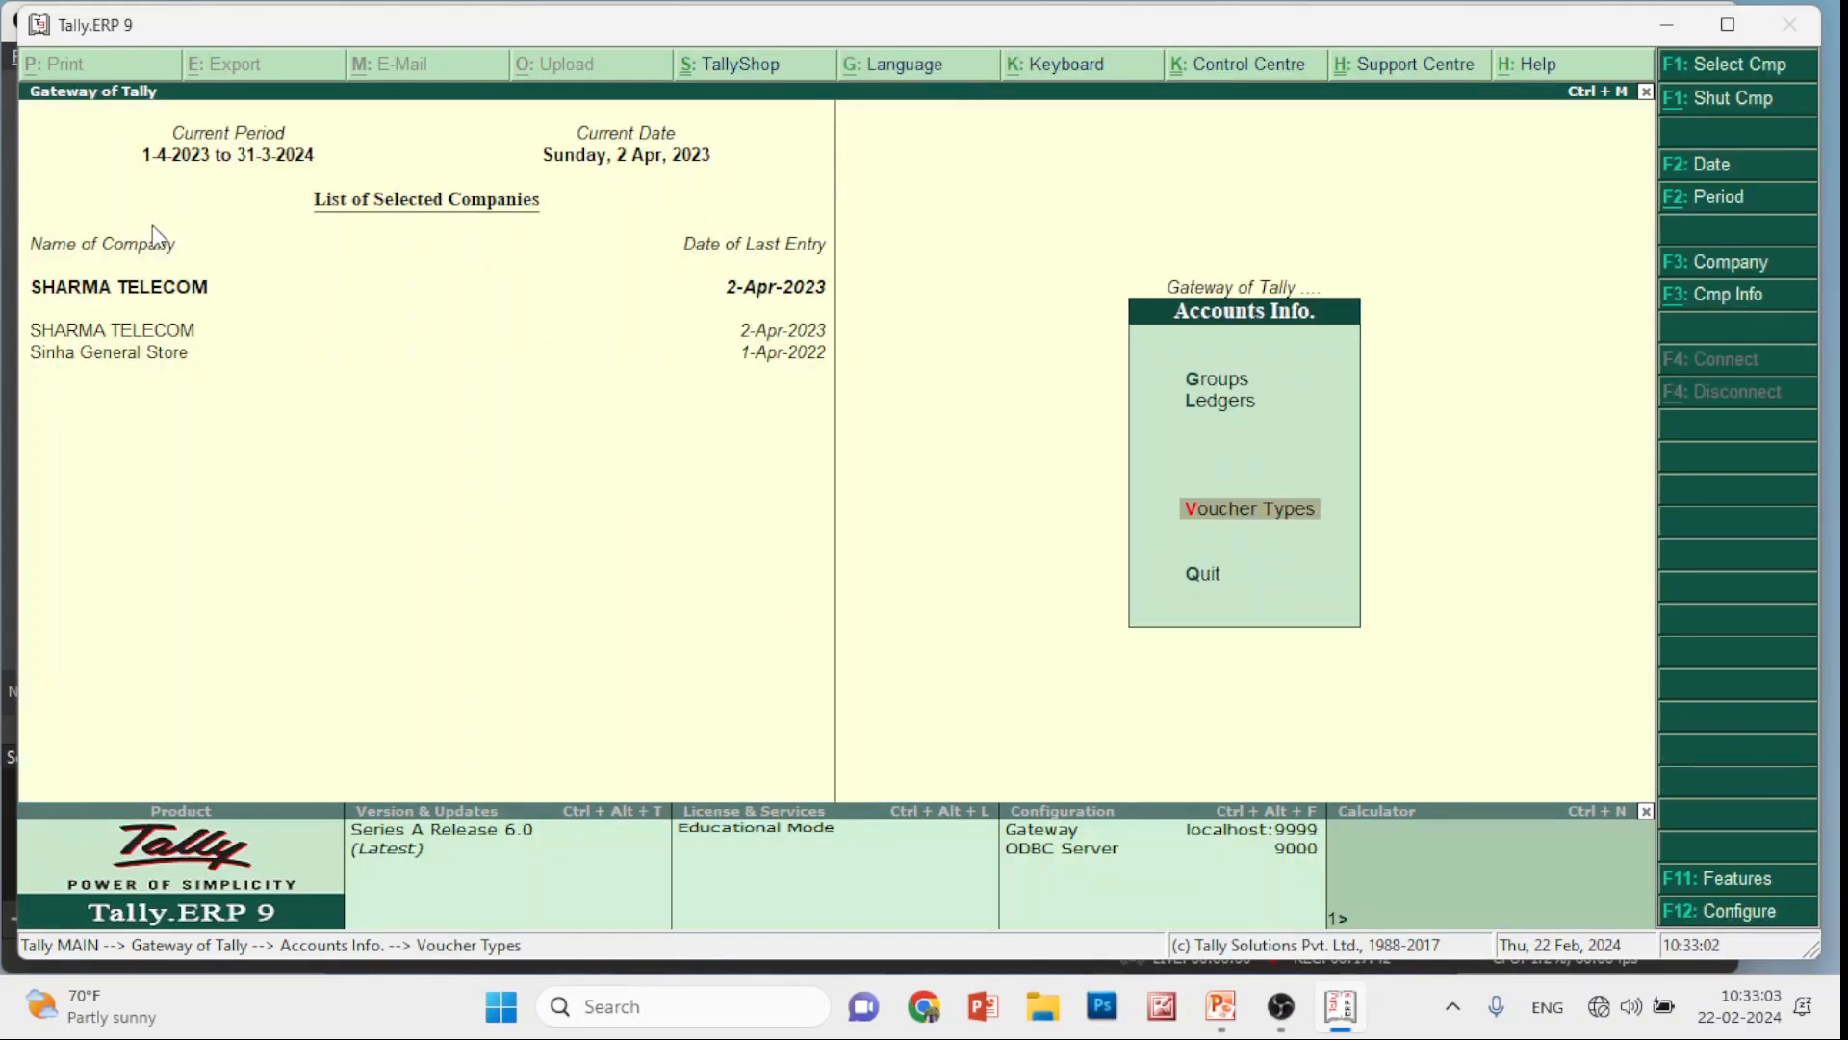
{"action": "key", "text": "Escape"}
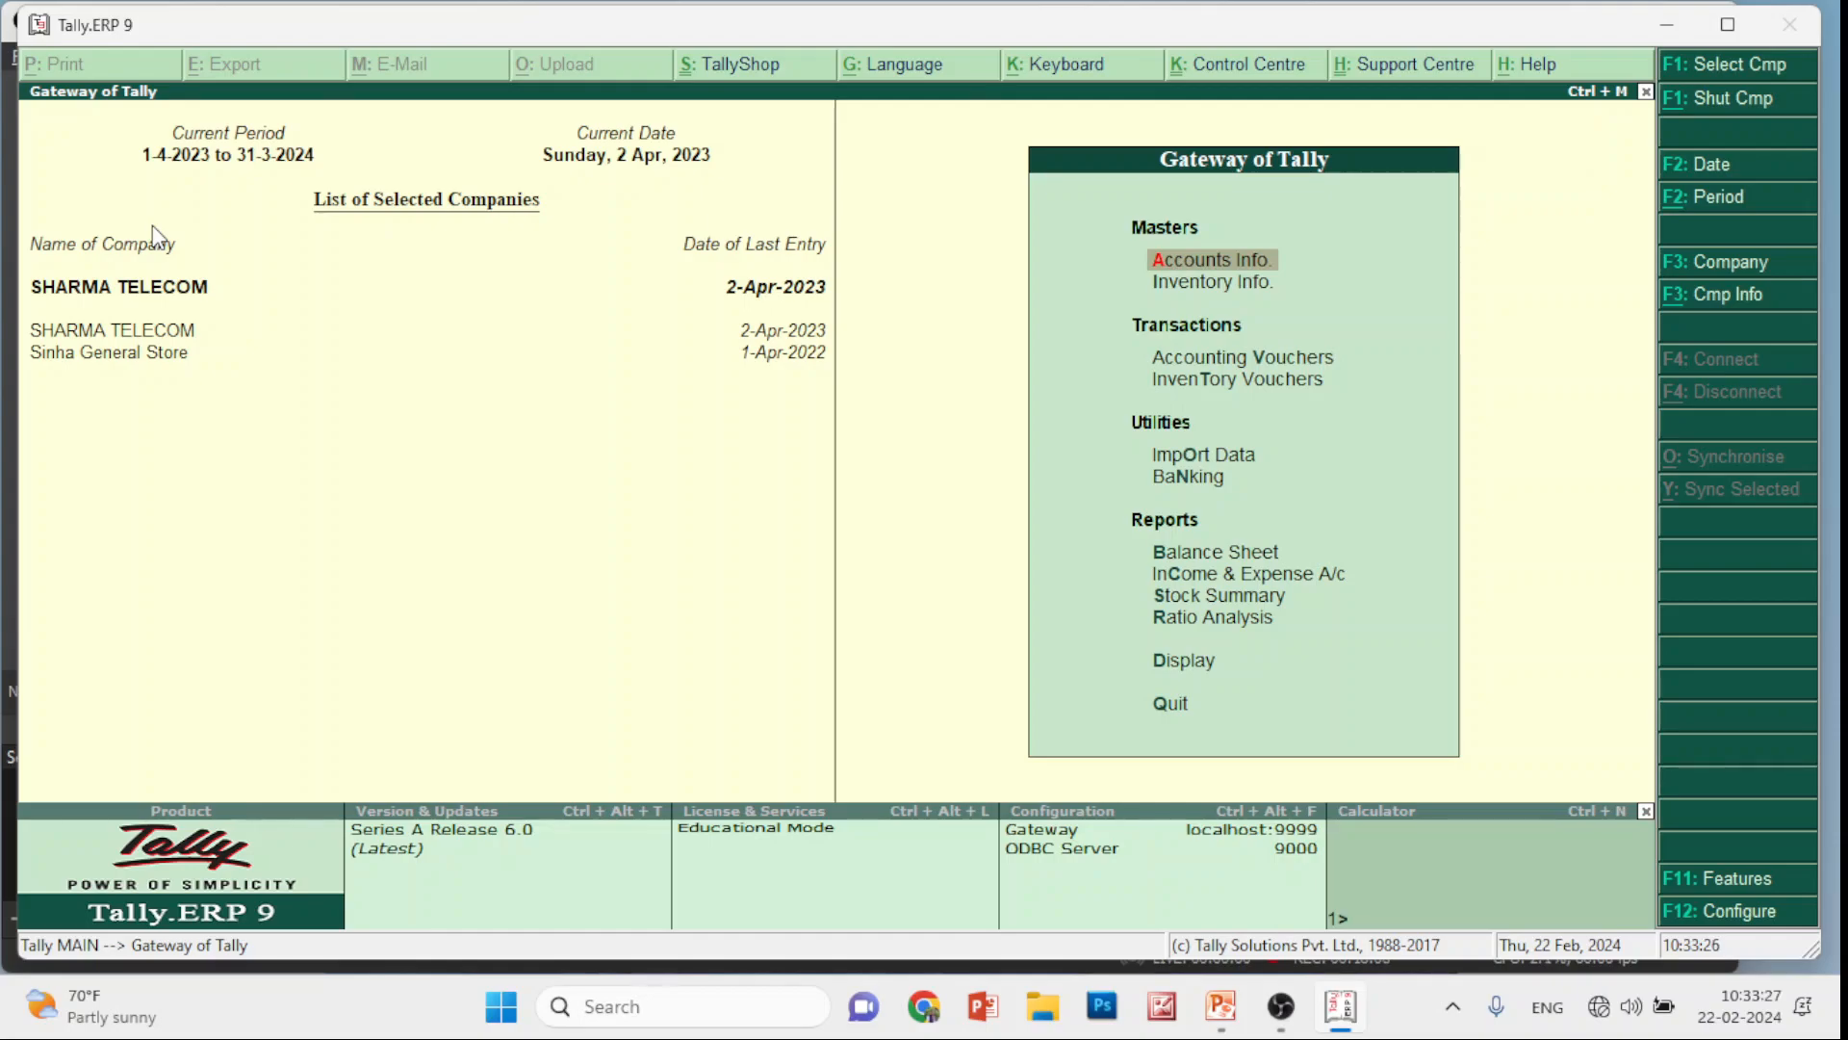
Create a stock item named Battery and launch stock group creation from its Under field
{"action": "key", "text": "Down"}
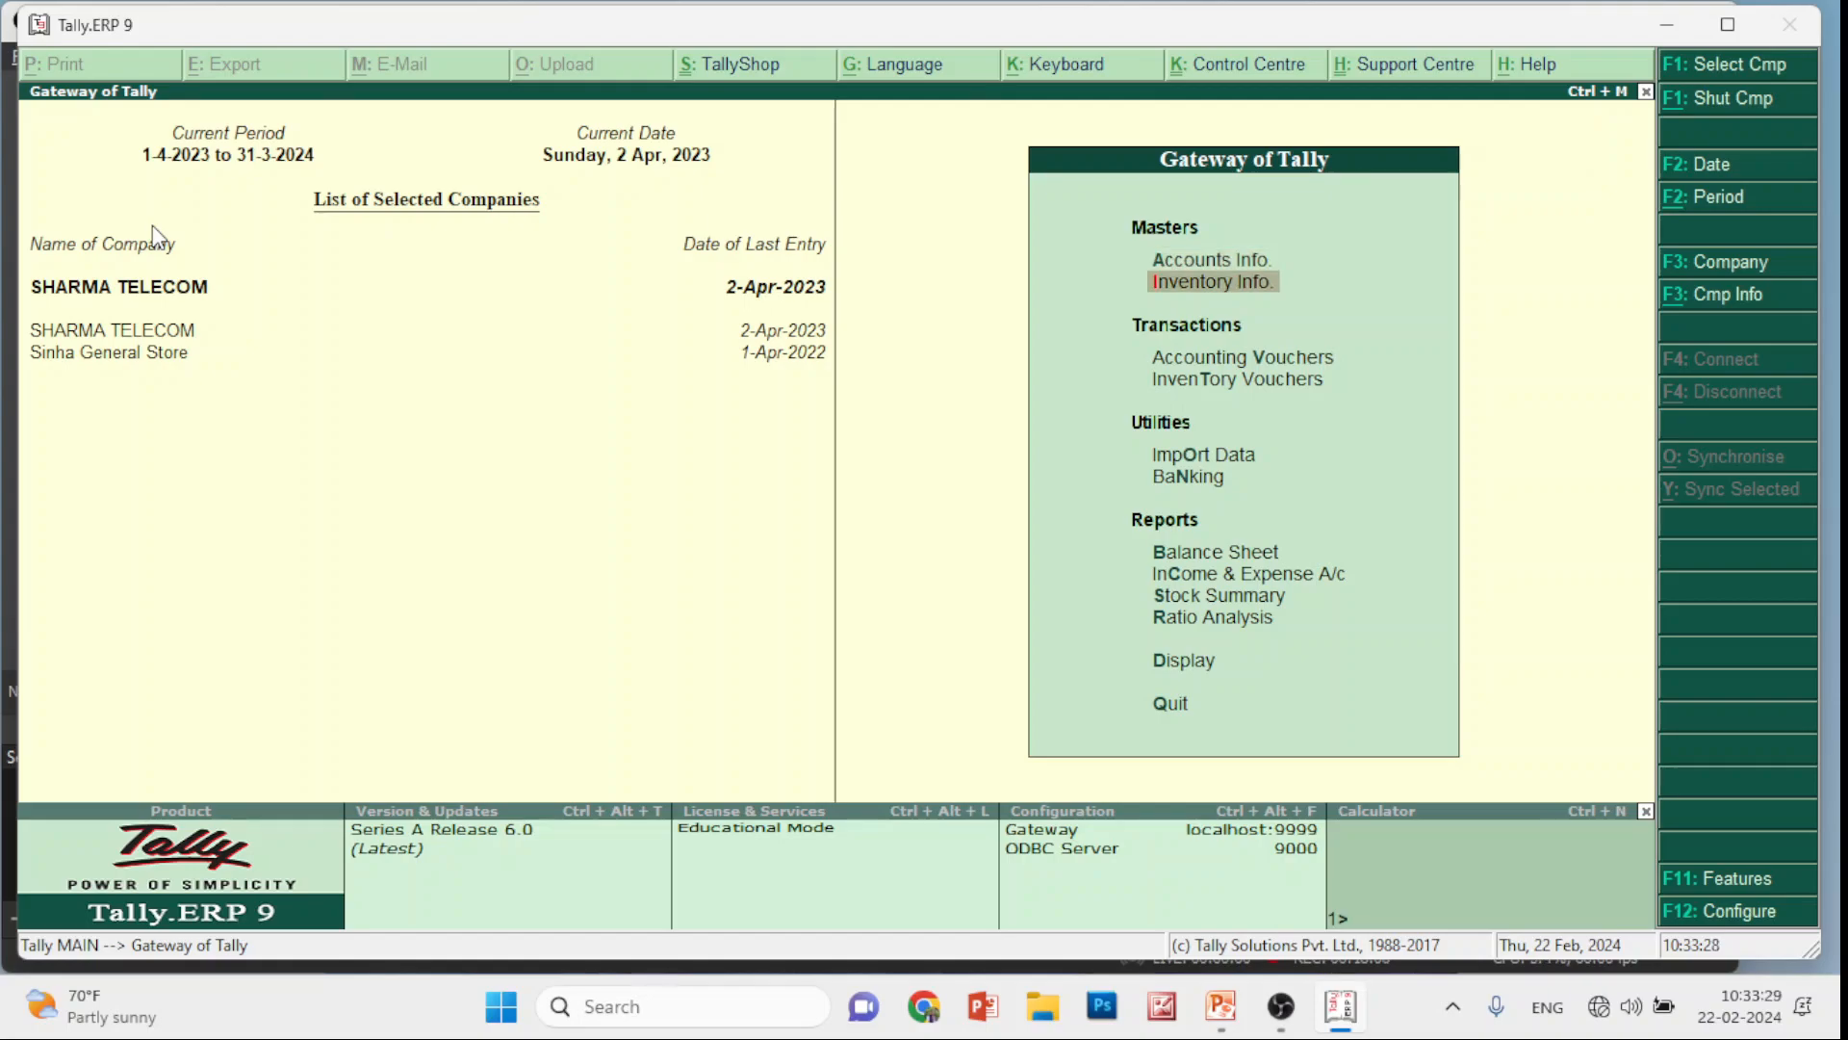
{"action": "key", "text": "Return"}
{"action": "key", "text": "Down"}
{"action": "key", "text": "Down"}
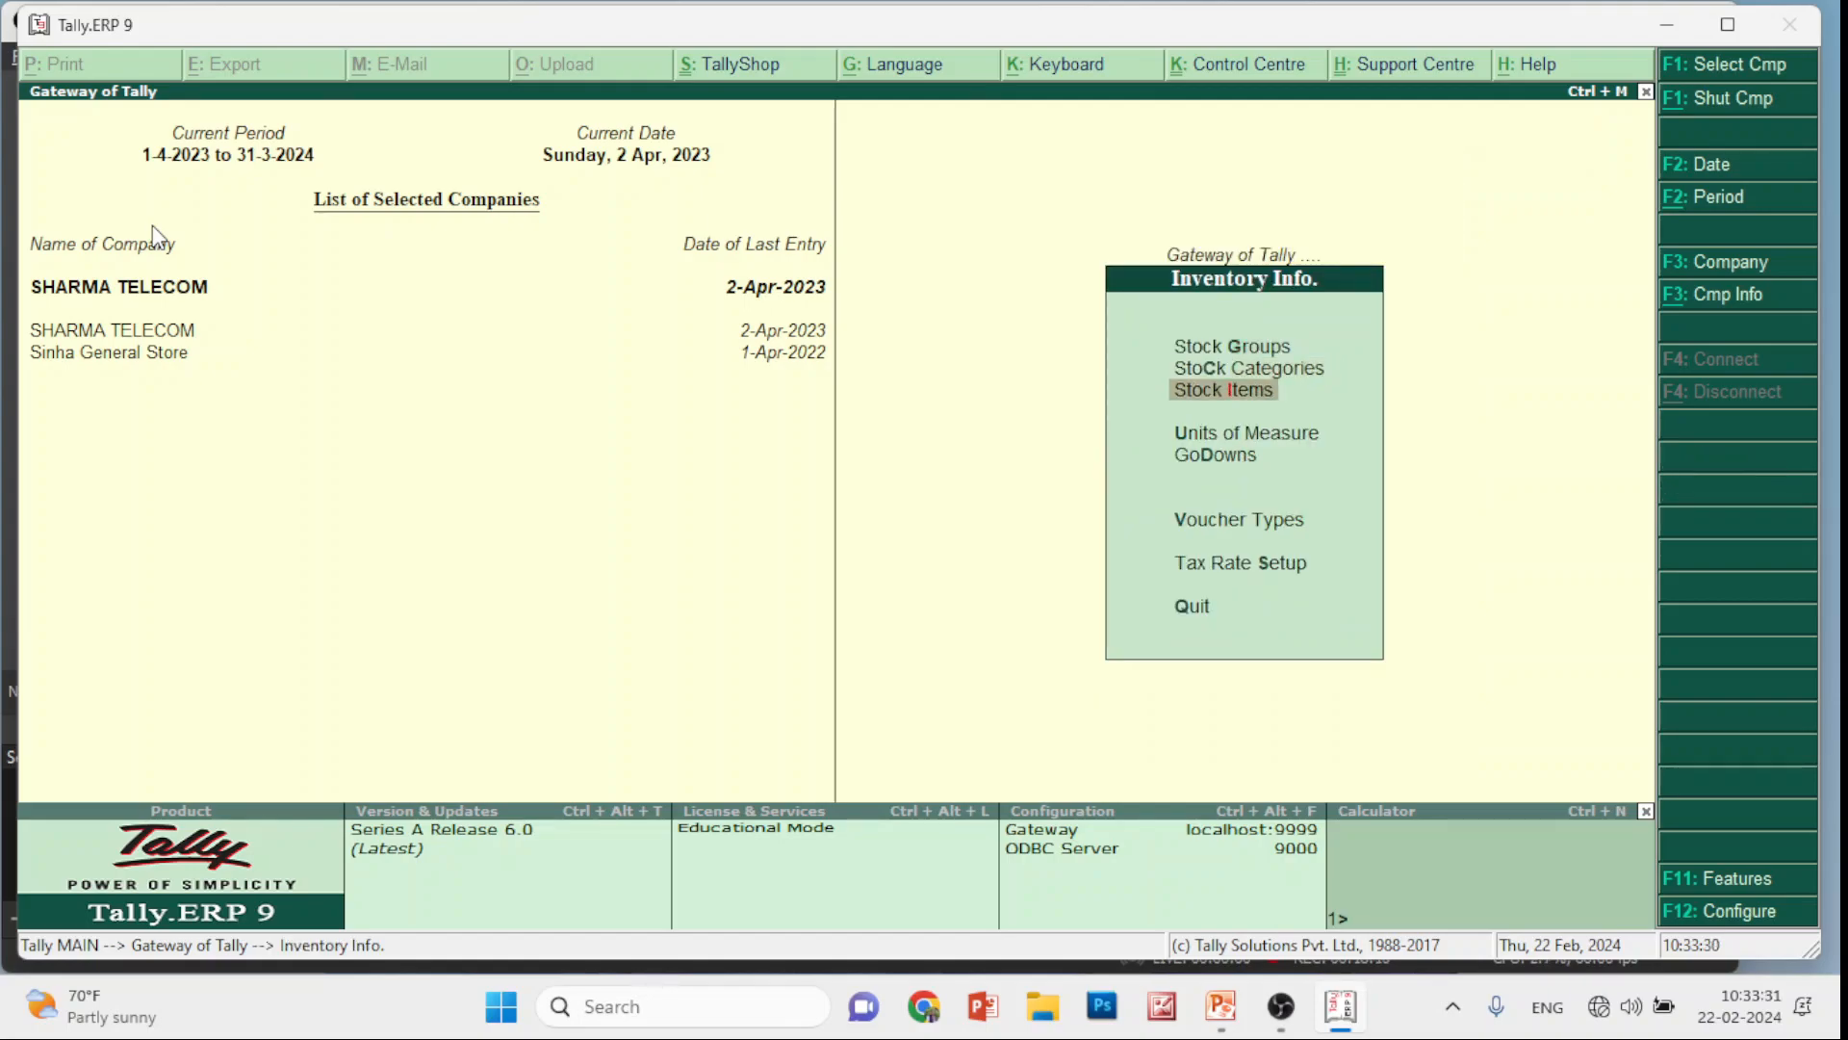
{"action": "key", "text": "Return"}
{"action": "key", "text": "Return"}
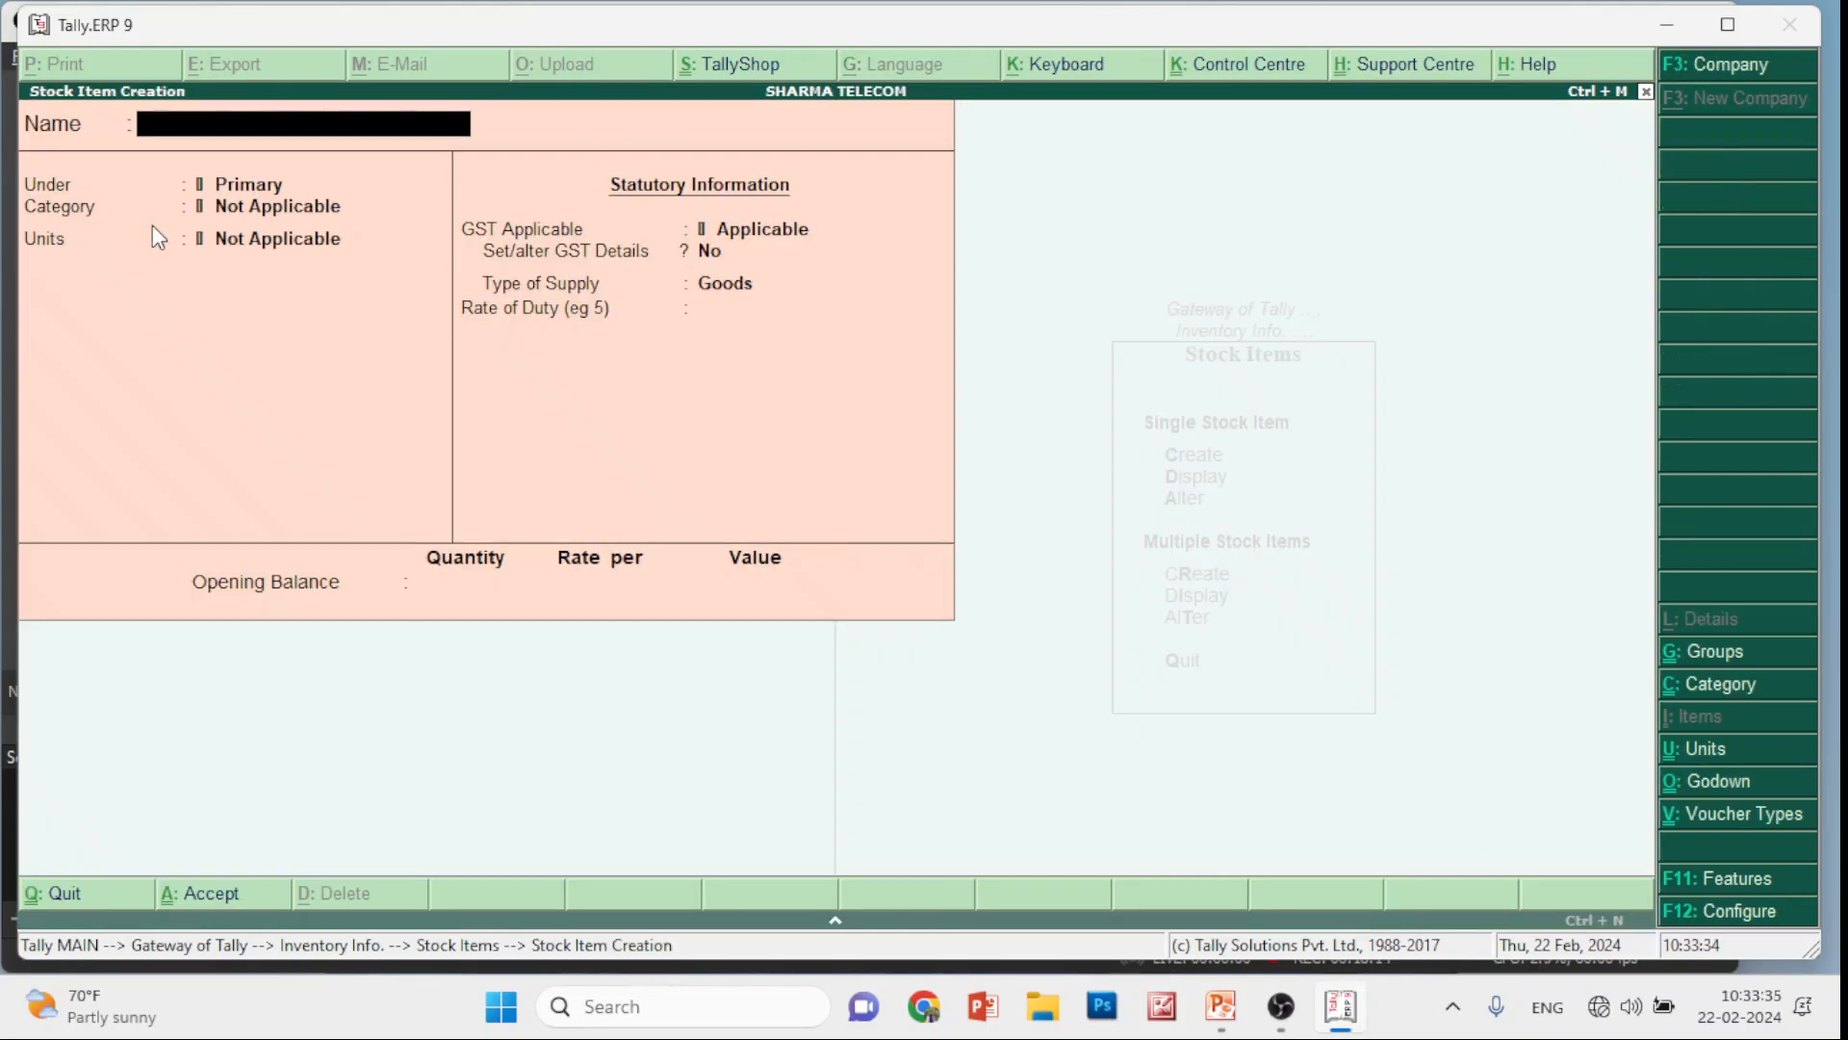
{"action": "type", "text": "Battery"}
{"action": "key", "text": "Return"}
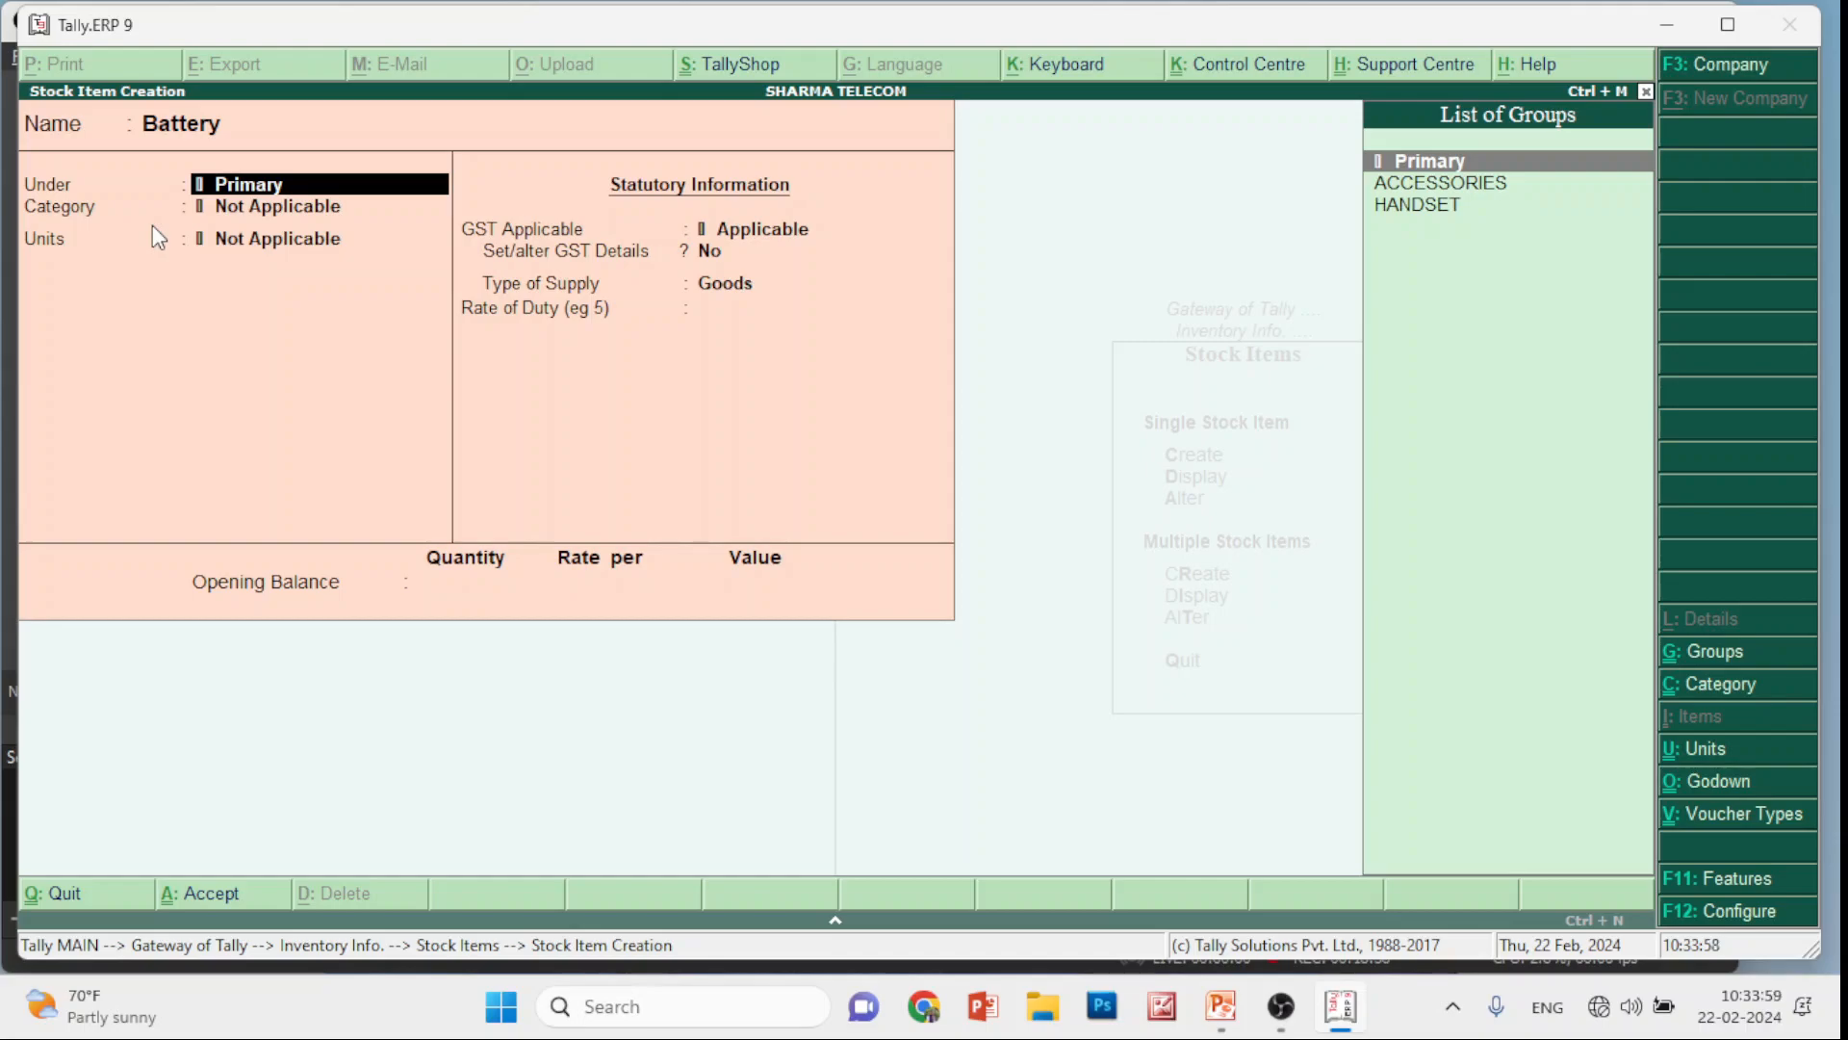
{"action": "key", "text": "alt+c"}
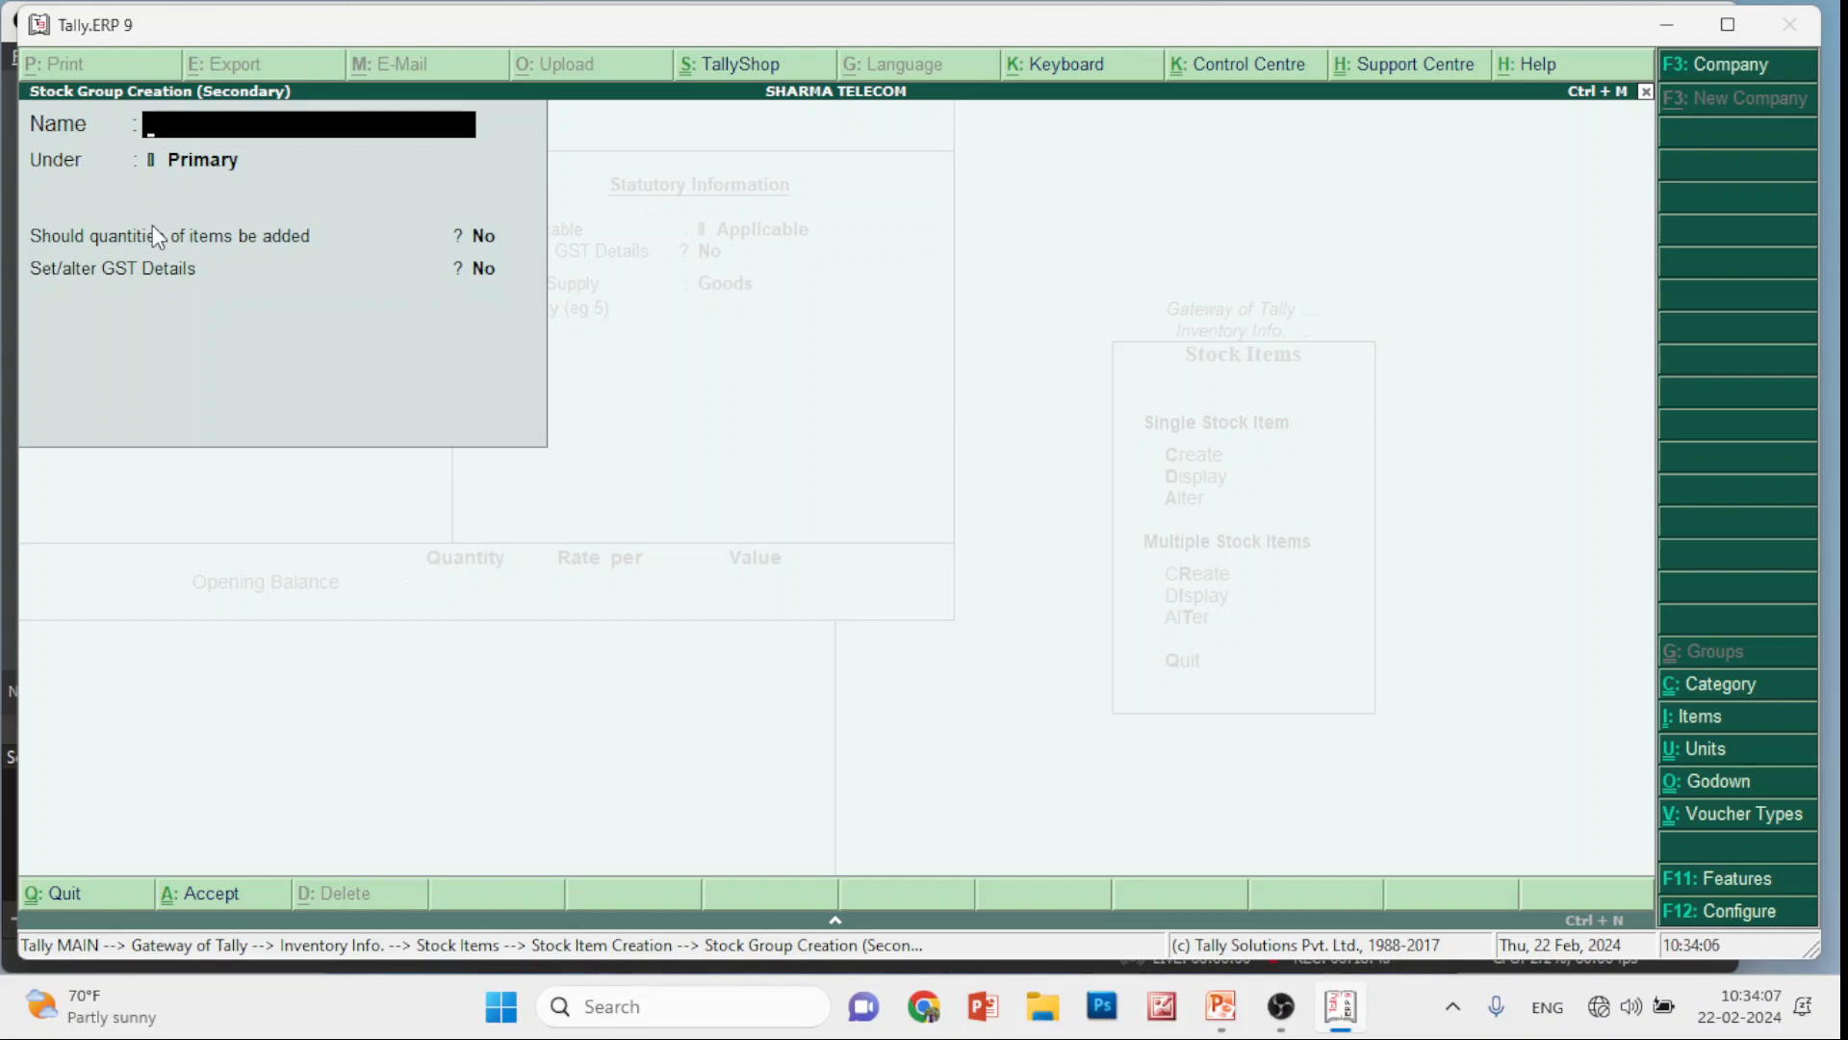
Create stock group Parts under Primary with quantities added, and assign Battery to it
{"action": "type", "text": "Extra Ite"}
{"action": "key", "text": "BackSpace"}
{"action": "key", "text": "BackSpace"}
{"action": "key", "text": "BackSpace"}
{"action": "key", "text": "BackSpace"}
{"action": "key", "text": "BackSpace"}
{"action": "key", "text": "BackSpace"}
{"action": "key", "text": "BackSpace"}
{"action": "key", "text": "BackSpace"}
{"action": "key", "text": "BackSpace"}
{"action": "type", "text": "Parts"}
{"action": "key", "text": "Return"}
{"action": "key", "text": "Return"}
{"action": "type", "text": "y"}
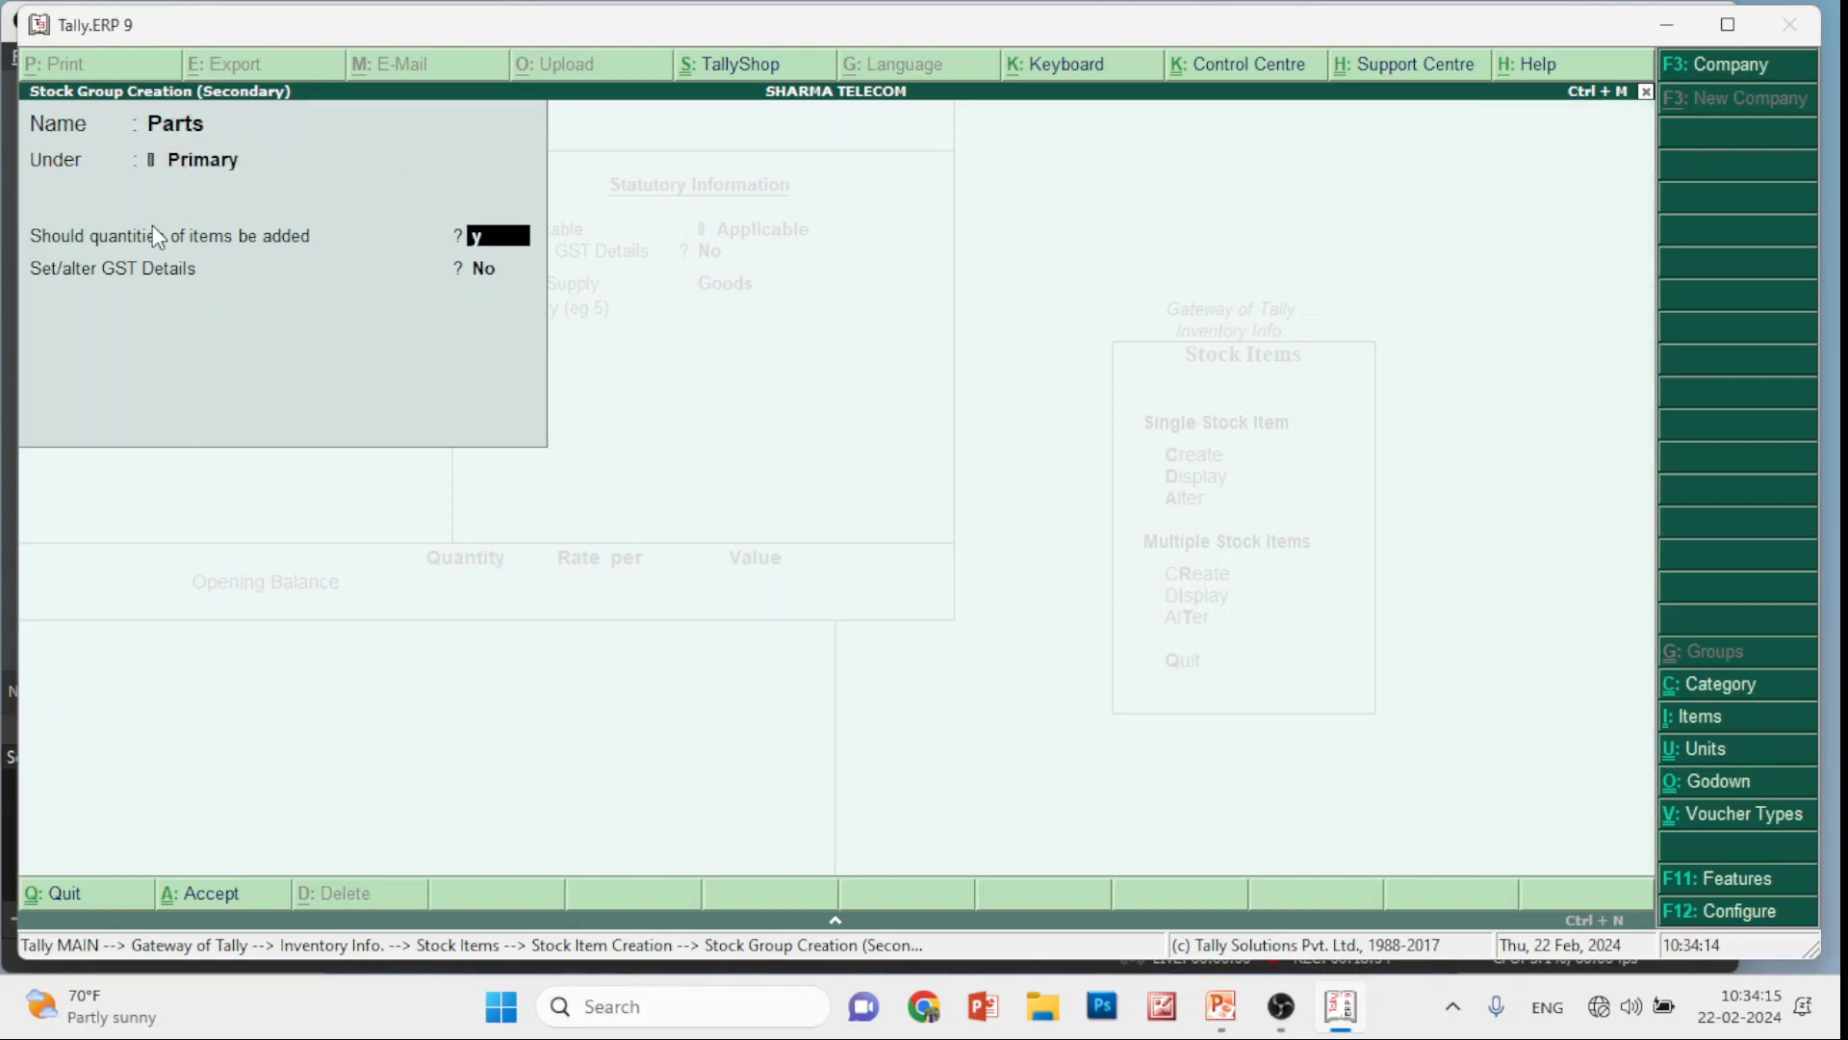
{"action": "key", "text": "Return"}
{"action": "key", "text": "Return"}
{"action": "key", "text": "y"}
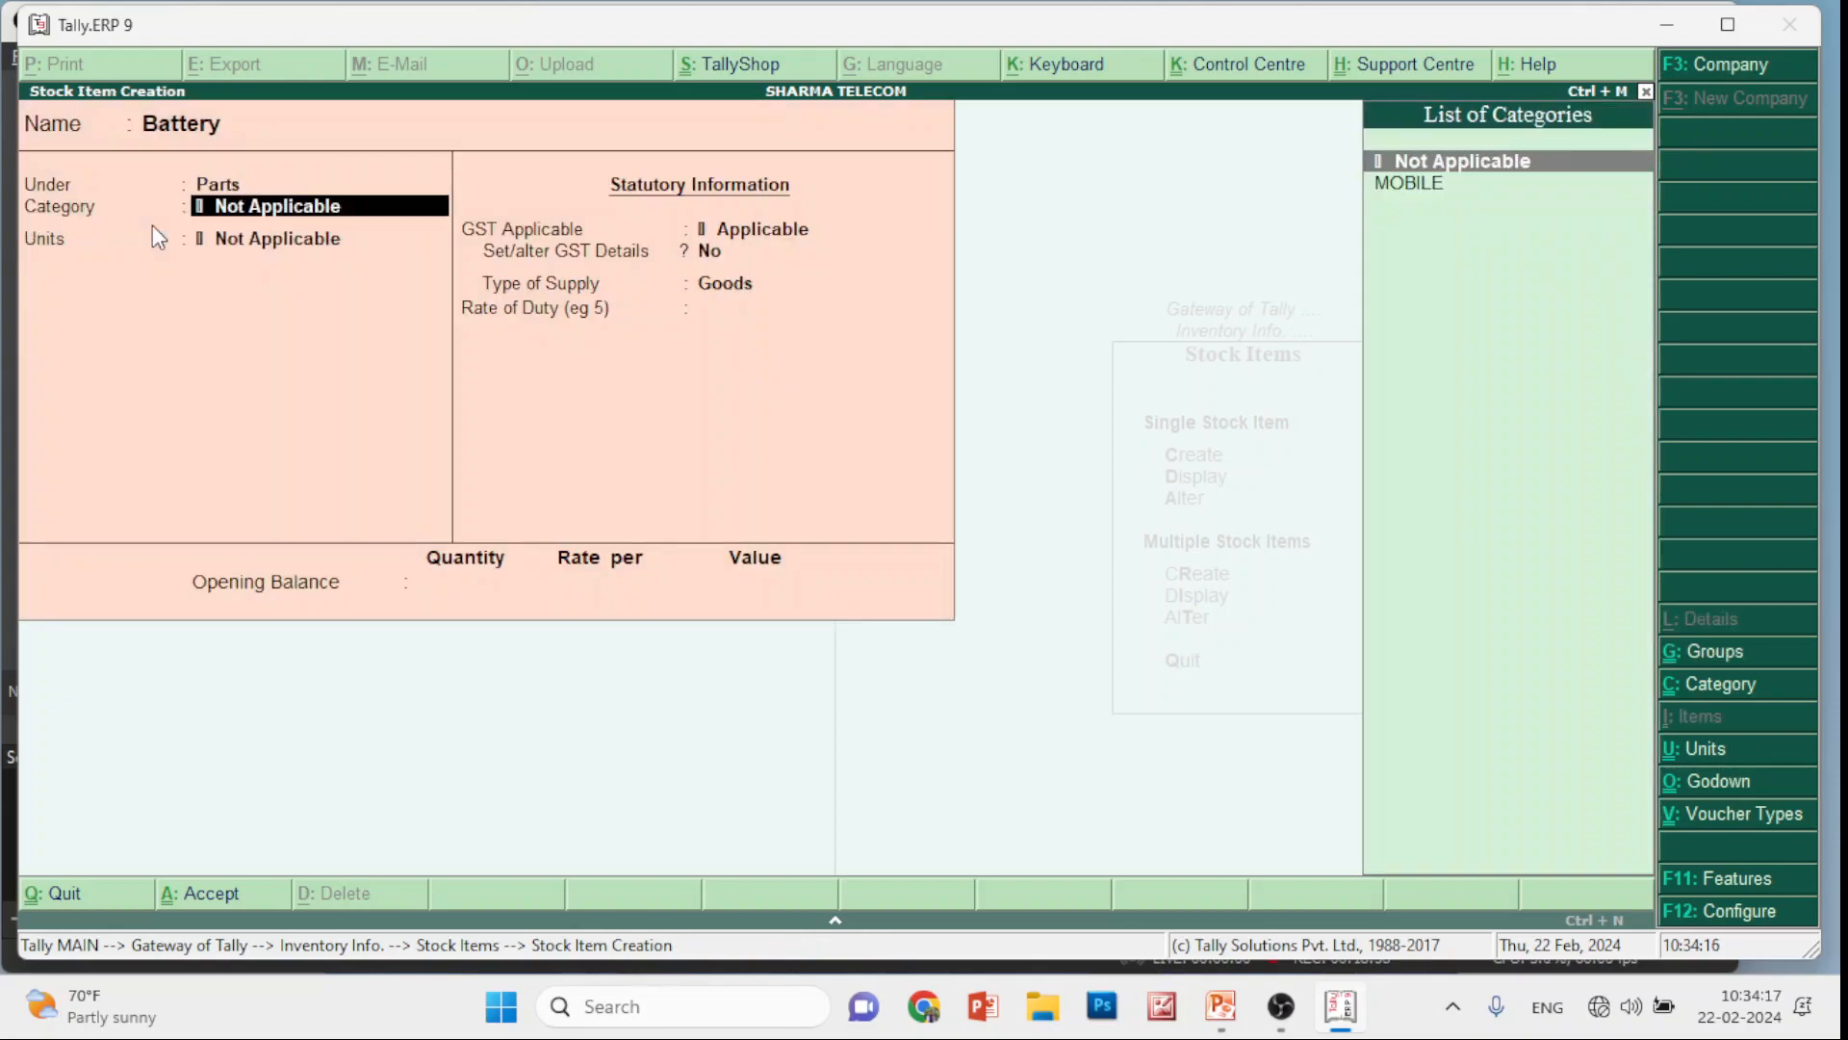
{"action": "key", "text": "BackSpace"}
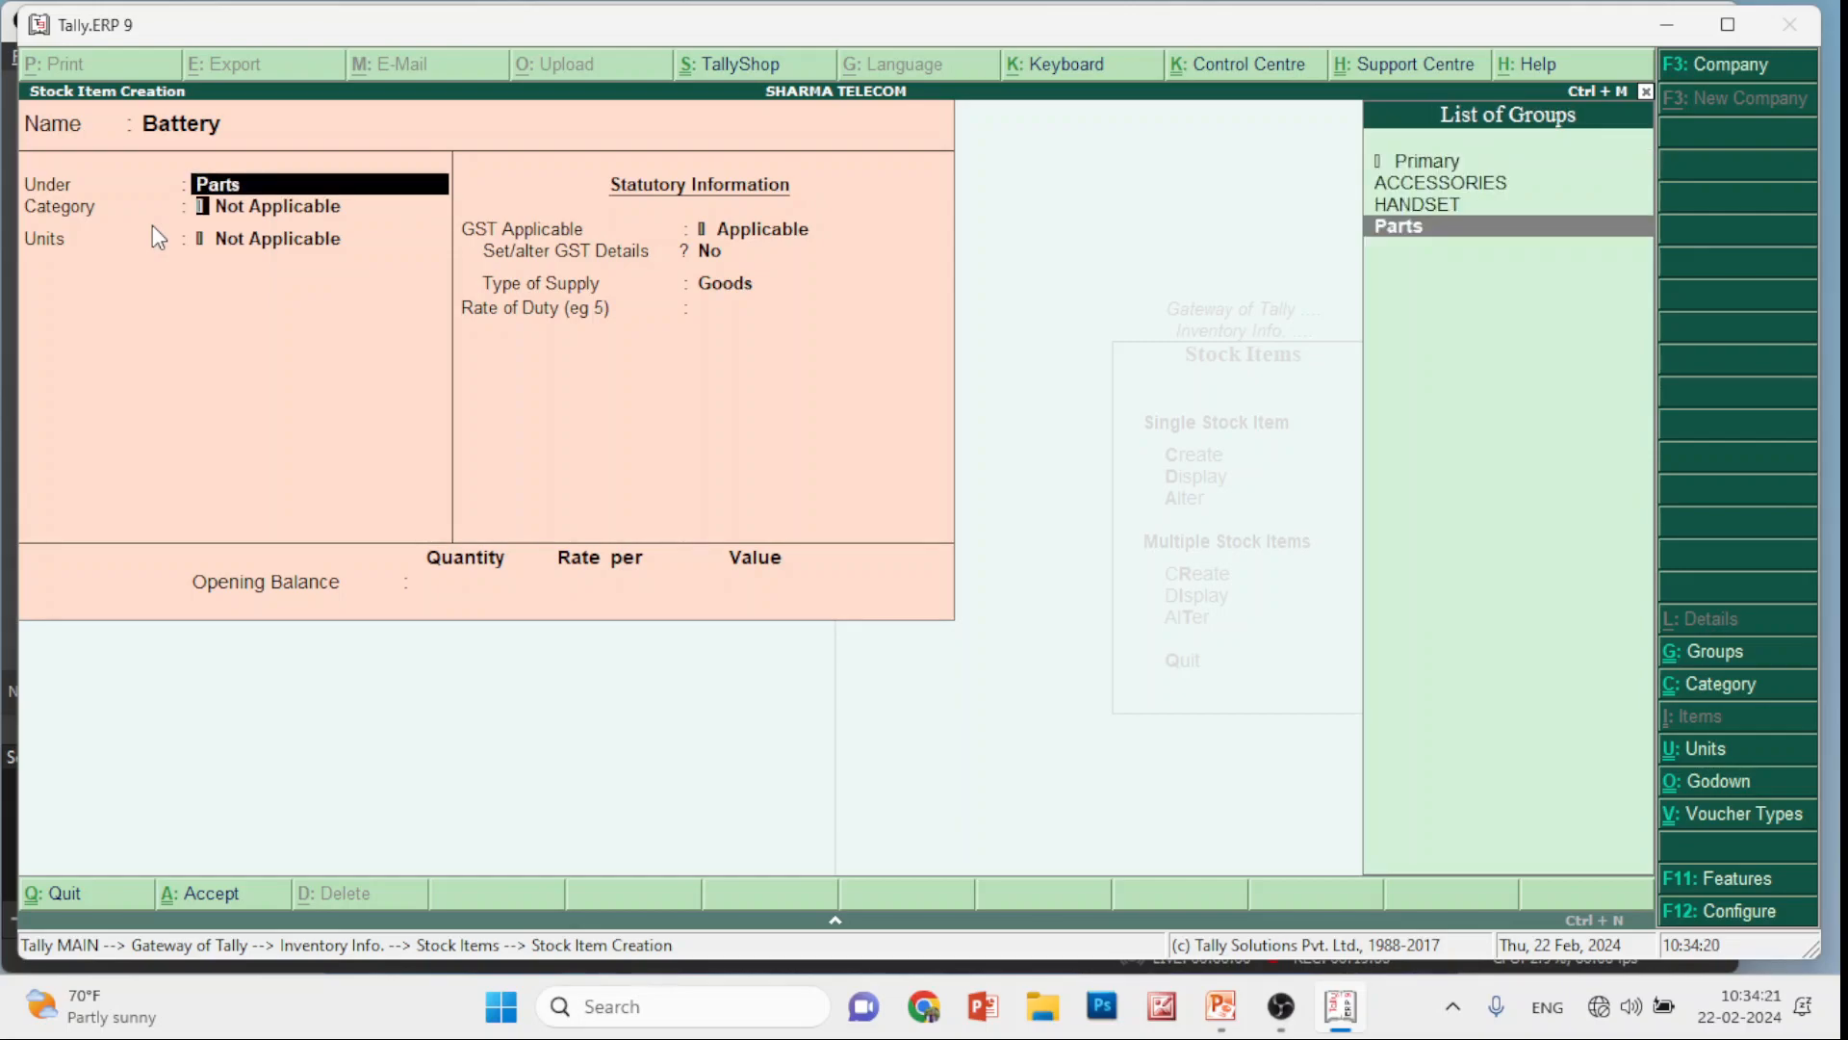
{"action": "key", "text": "Return"}
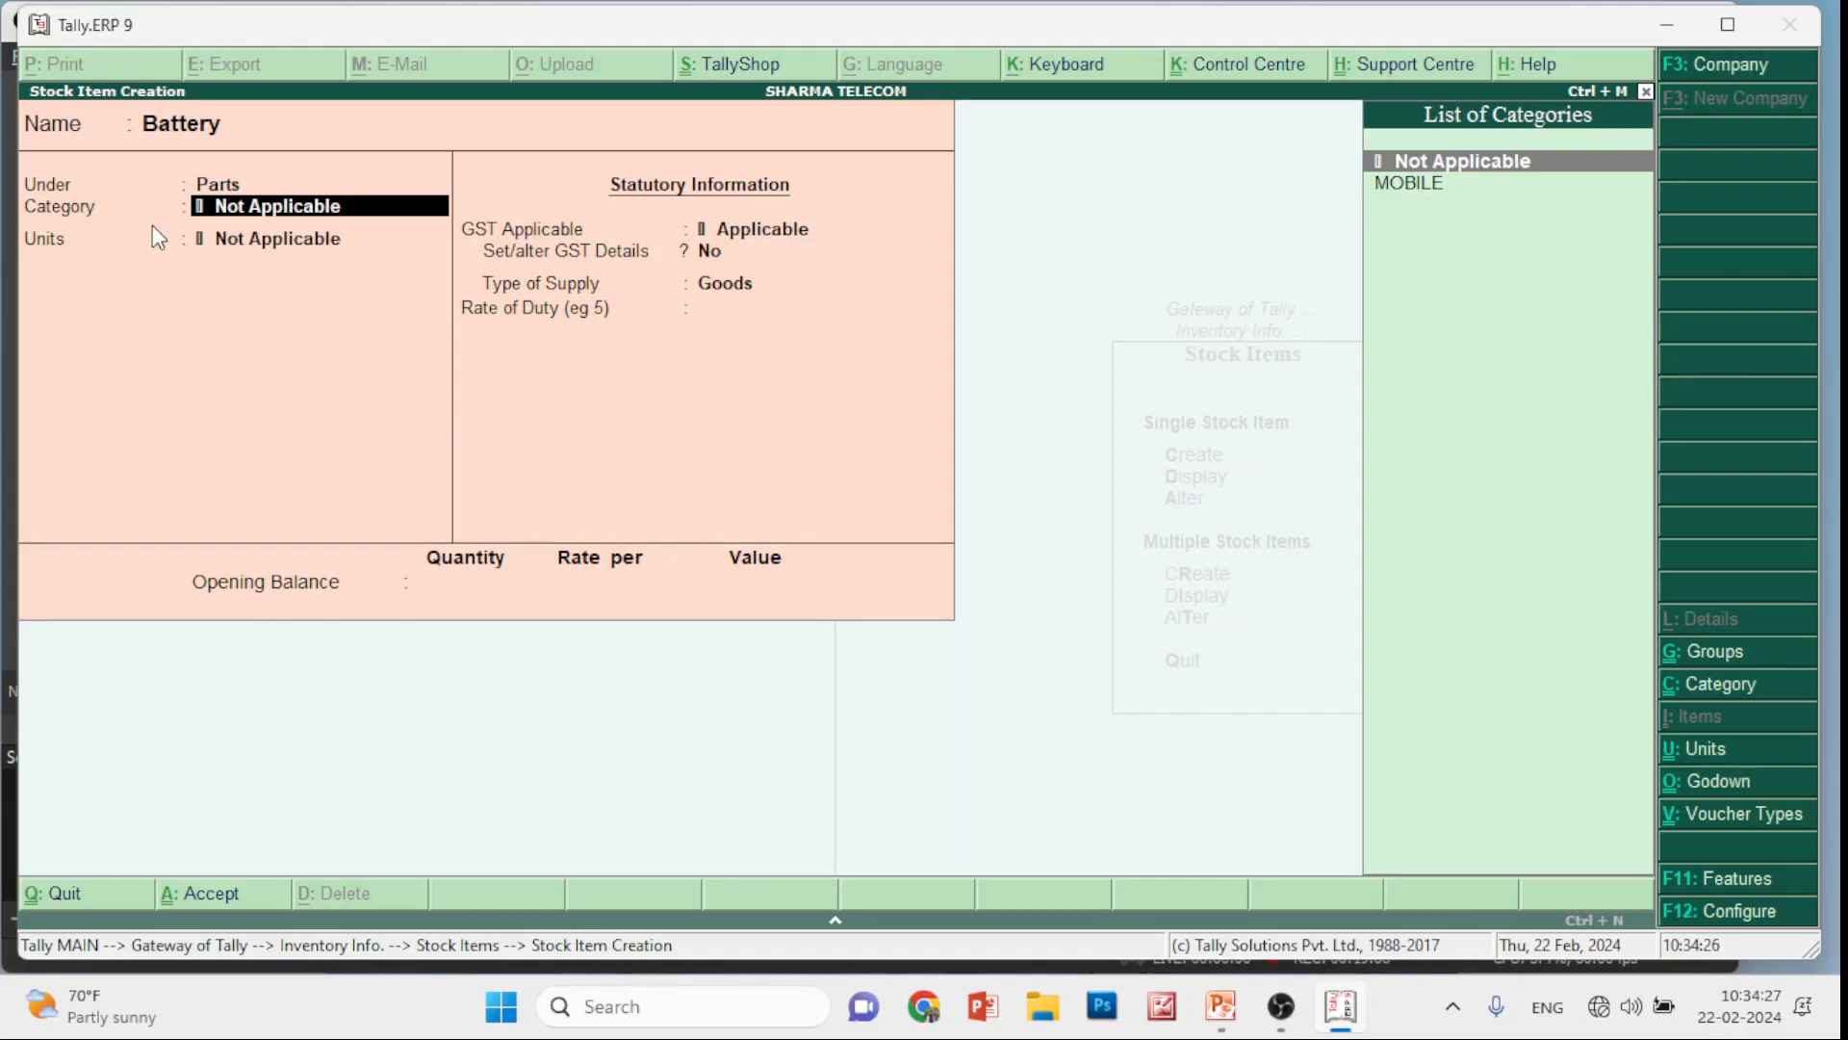
Cancel the new stock category and unit forms, then exit stock item creation to the Gateway
{"action": "key", "text": "alt+c"}
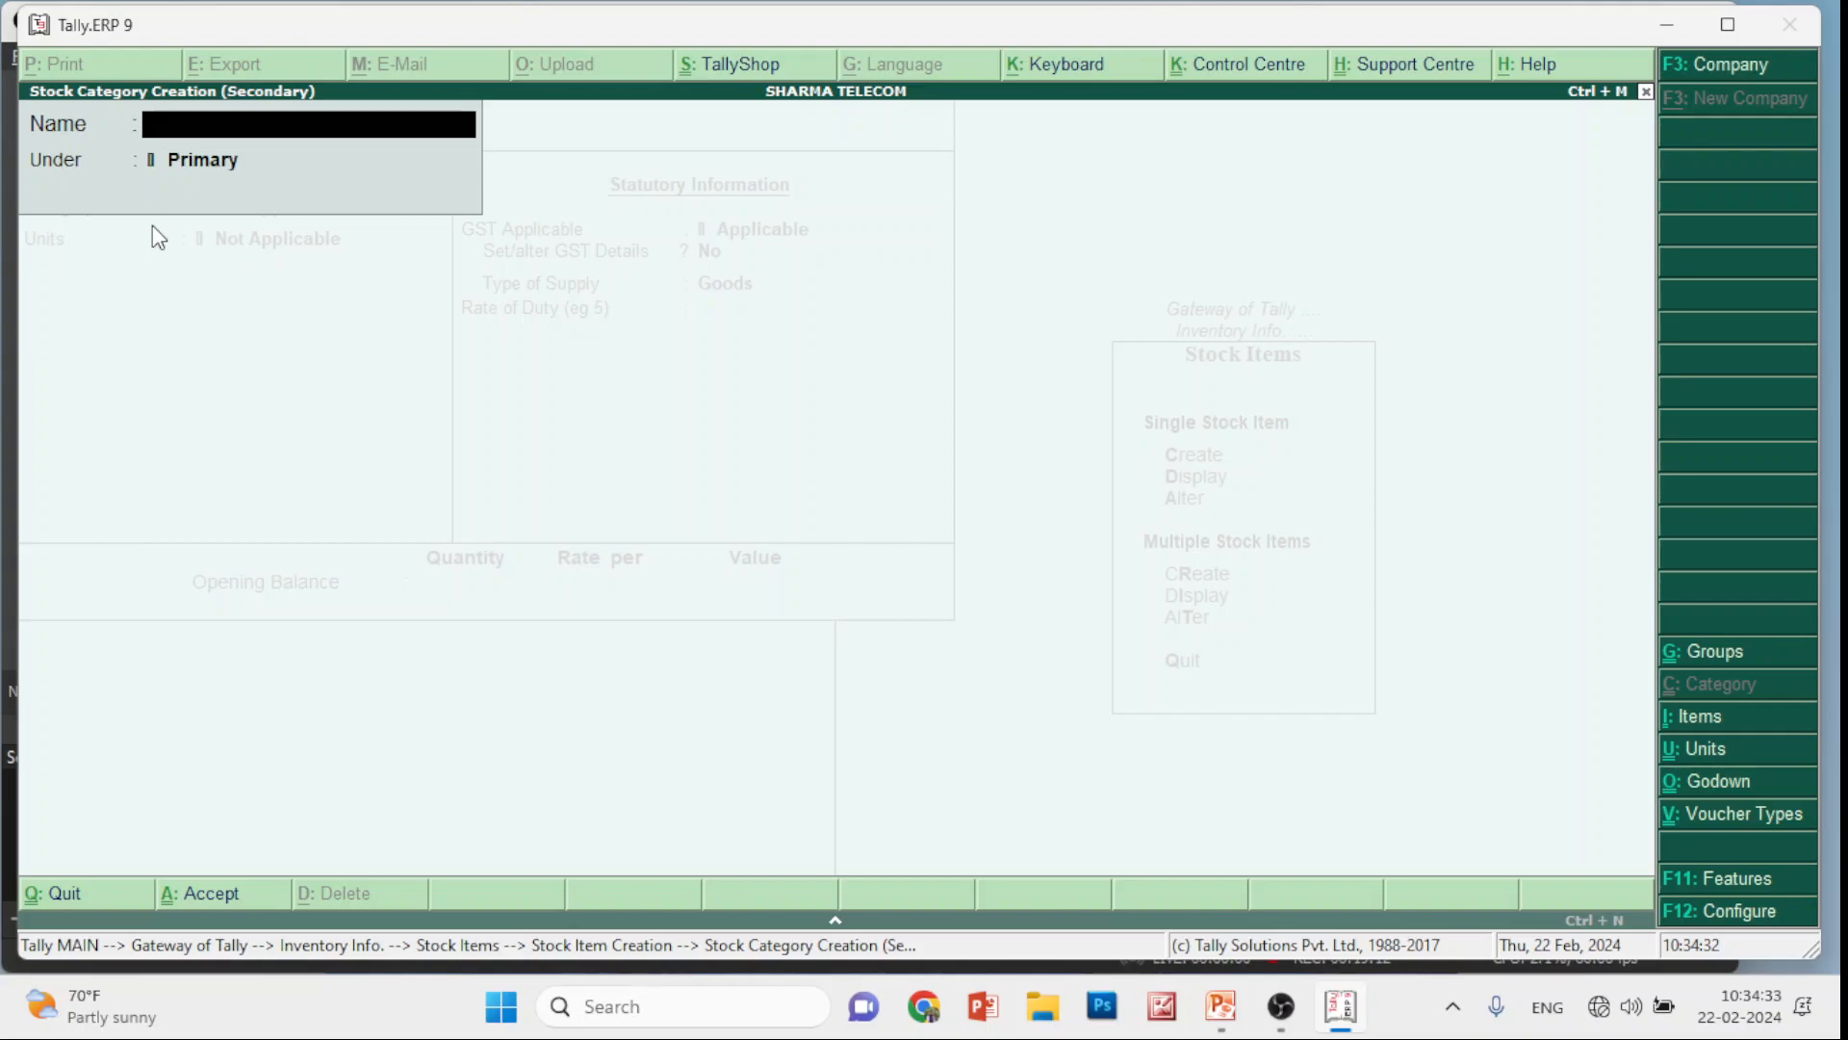
{"action": "key", "text": "Escape"}
{"action": "key", "text": "Return"}
{"action": "key", "text": "Return"}
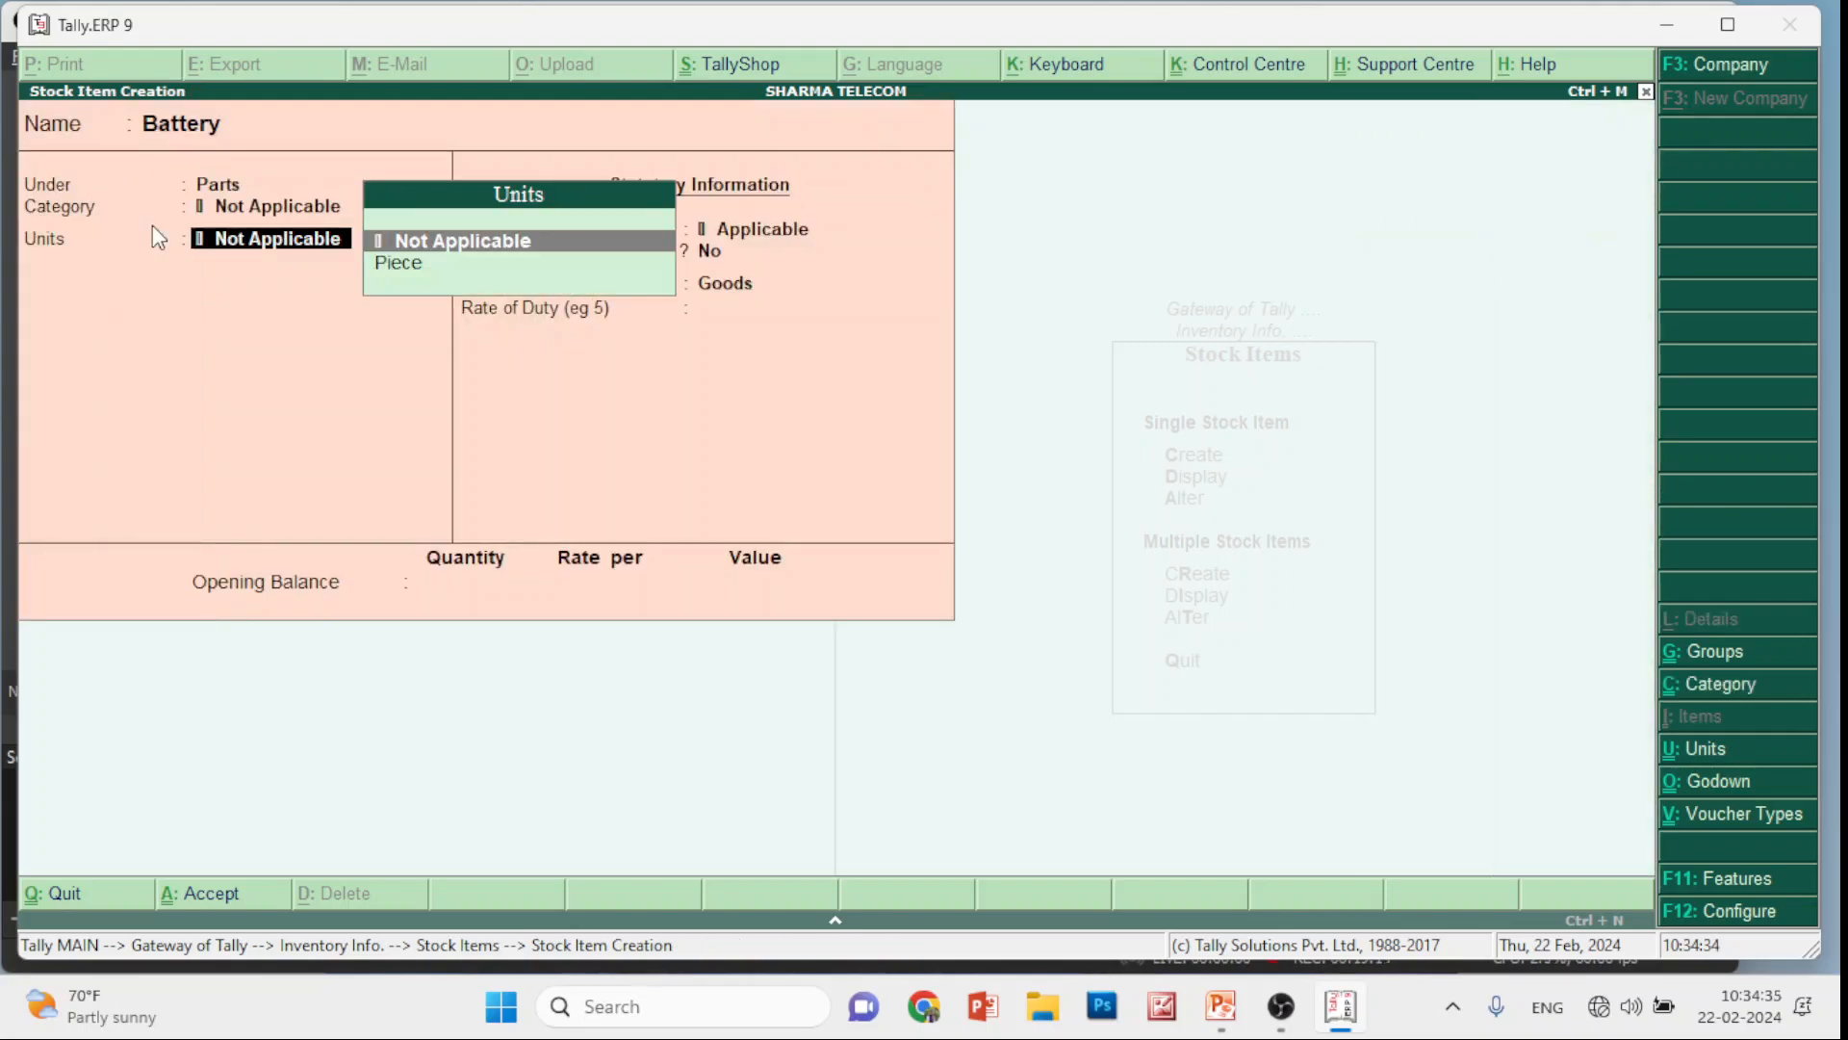
{"action": "key", "text": "alt+c"}
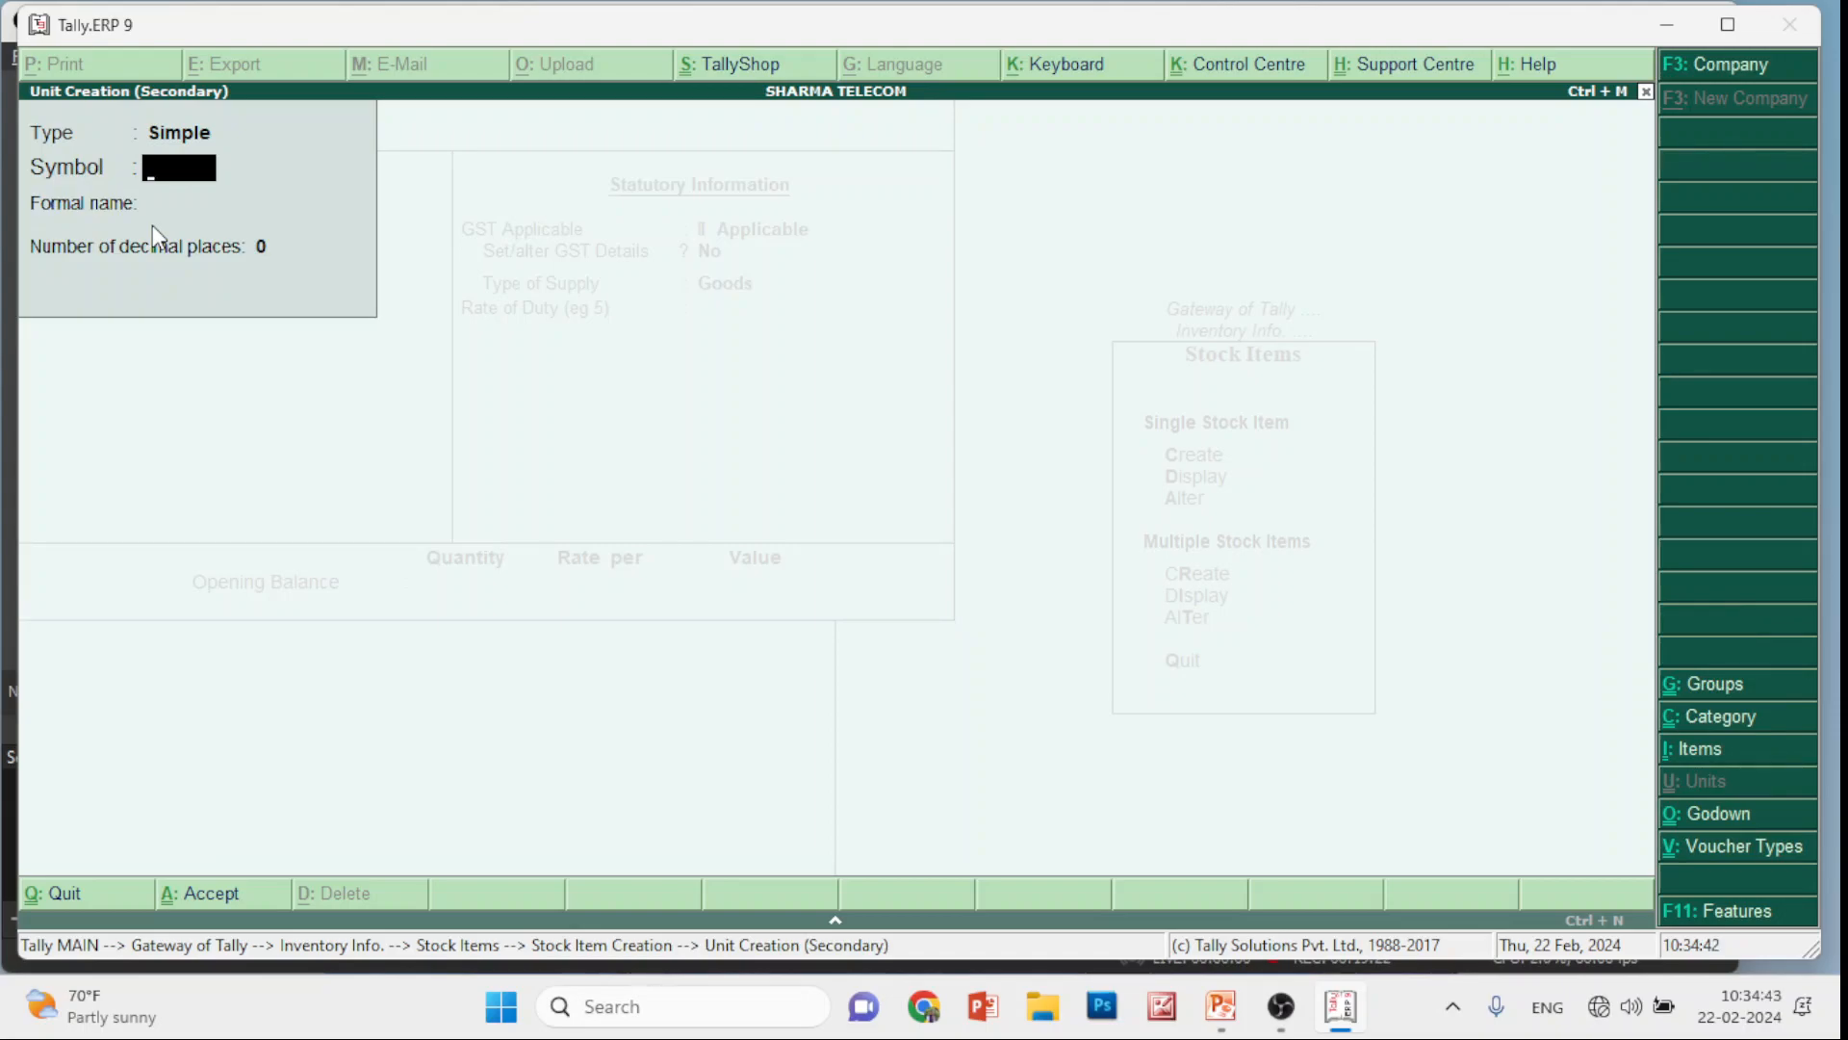
{"action": "key", "text": "Escape"}
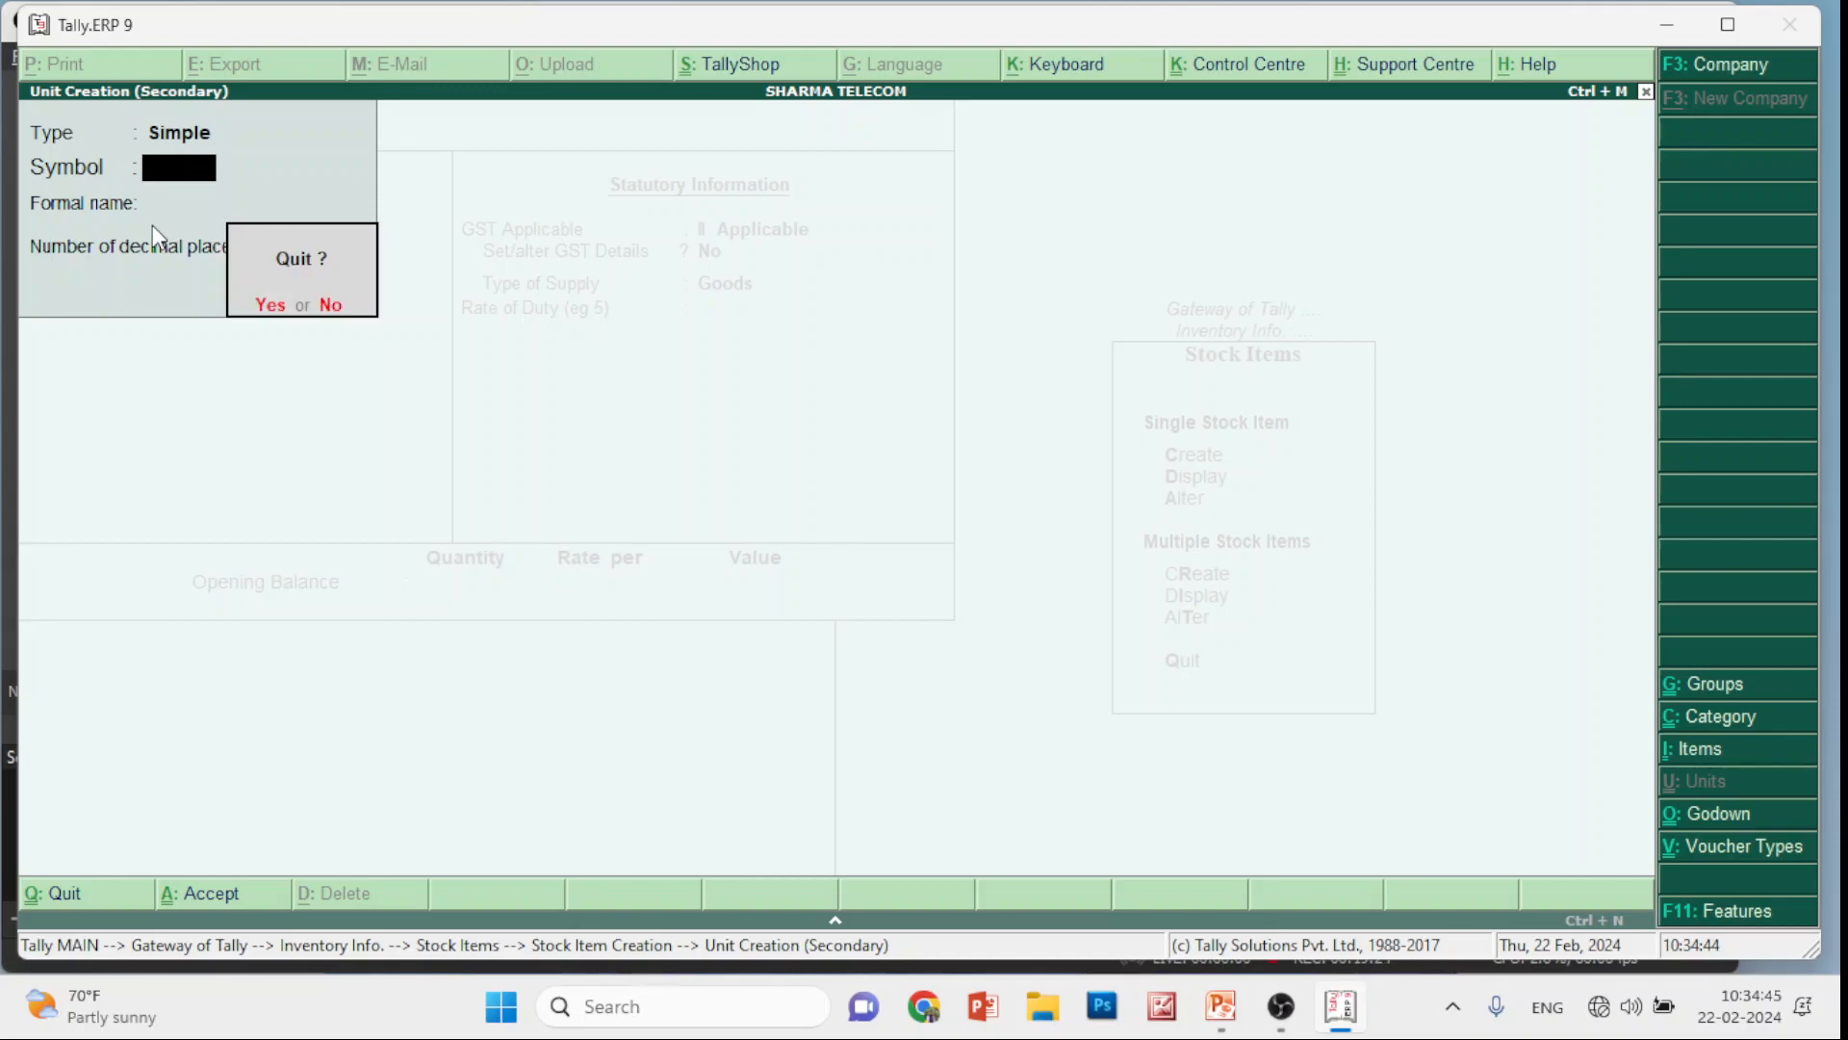
{"action": "key", "text": "y"}
{"action": "key", "text": "Escape"}
{"action": "key", "text": "y"}
{"action": "key", "text": "Escape"}
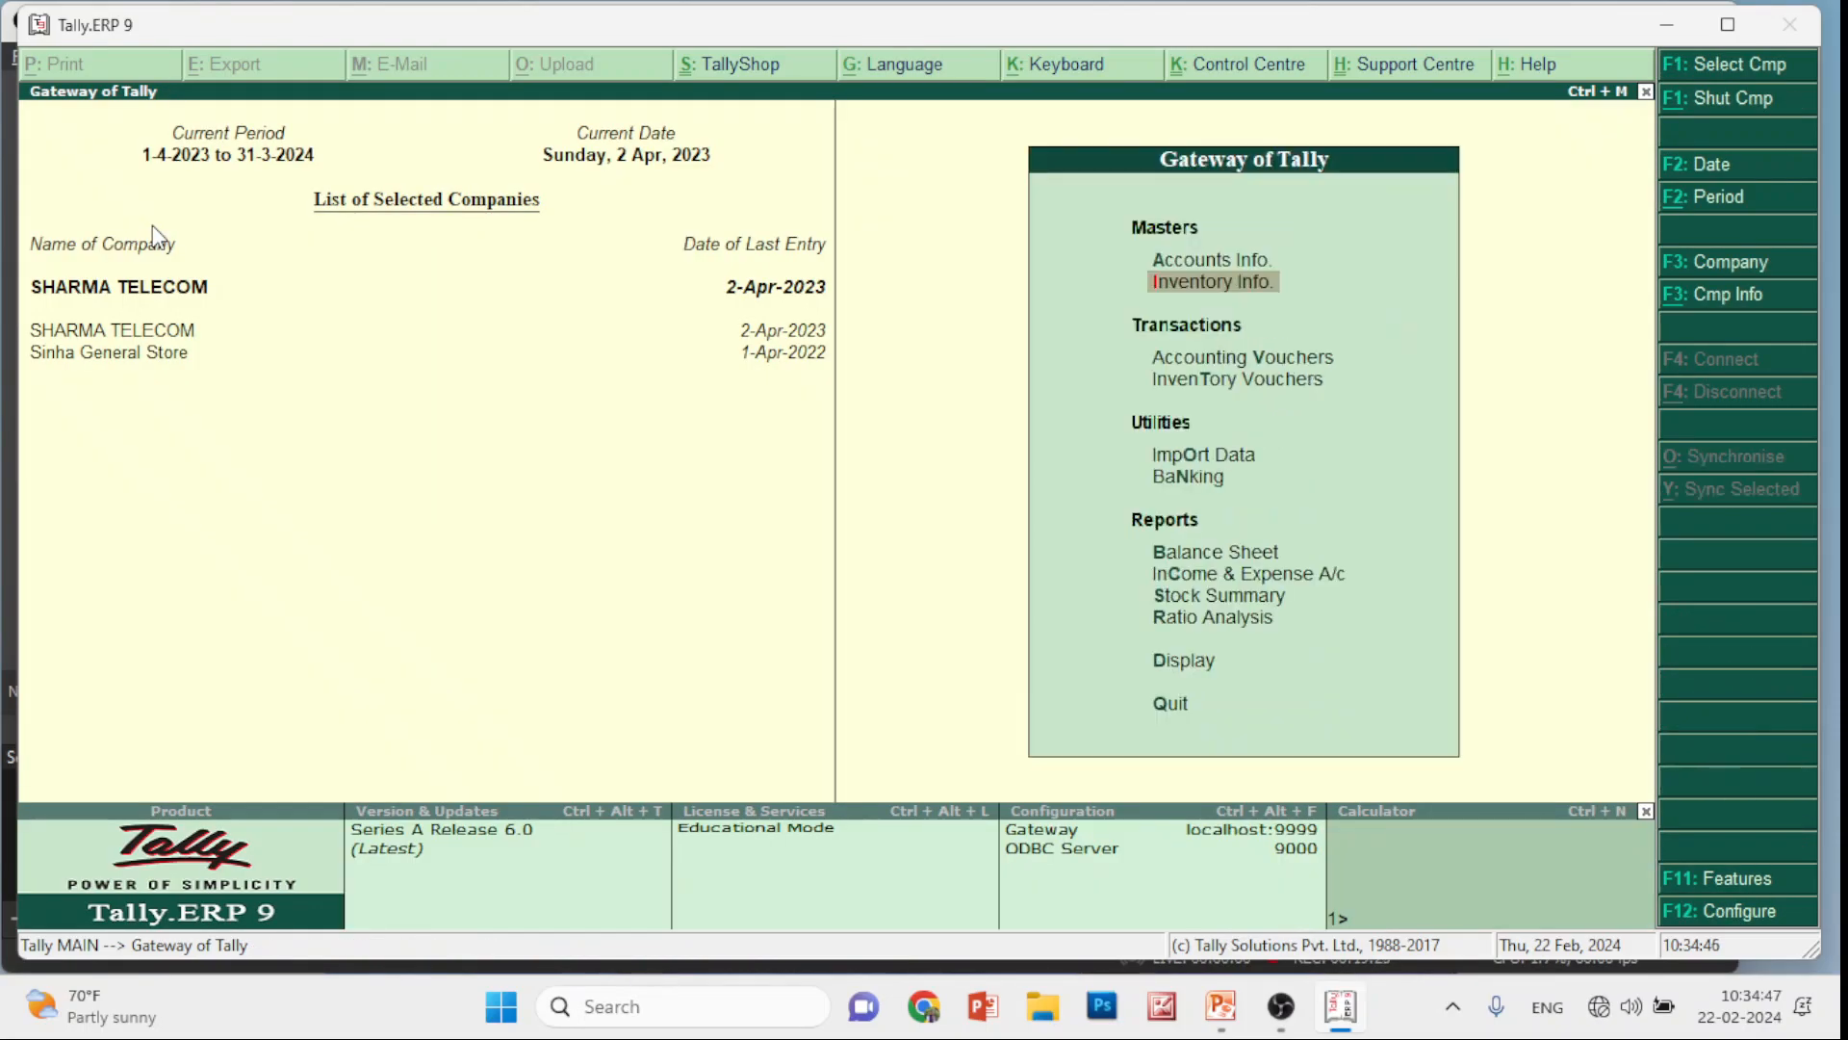
Open a Sales voucher, then abandon it and return to the Gateway without quitting Tally
{"action": "key", "text": "Down"}
{"action": "key", "text": "Return"}
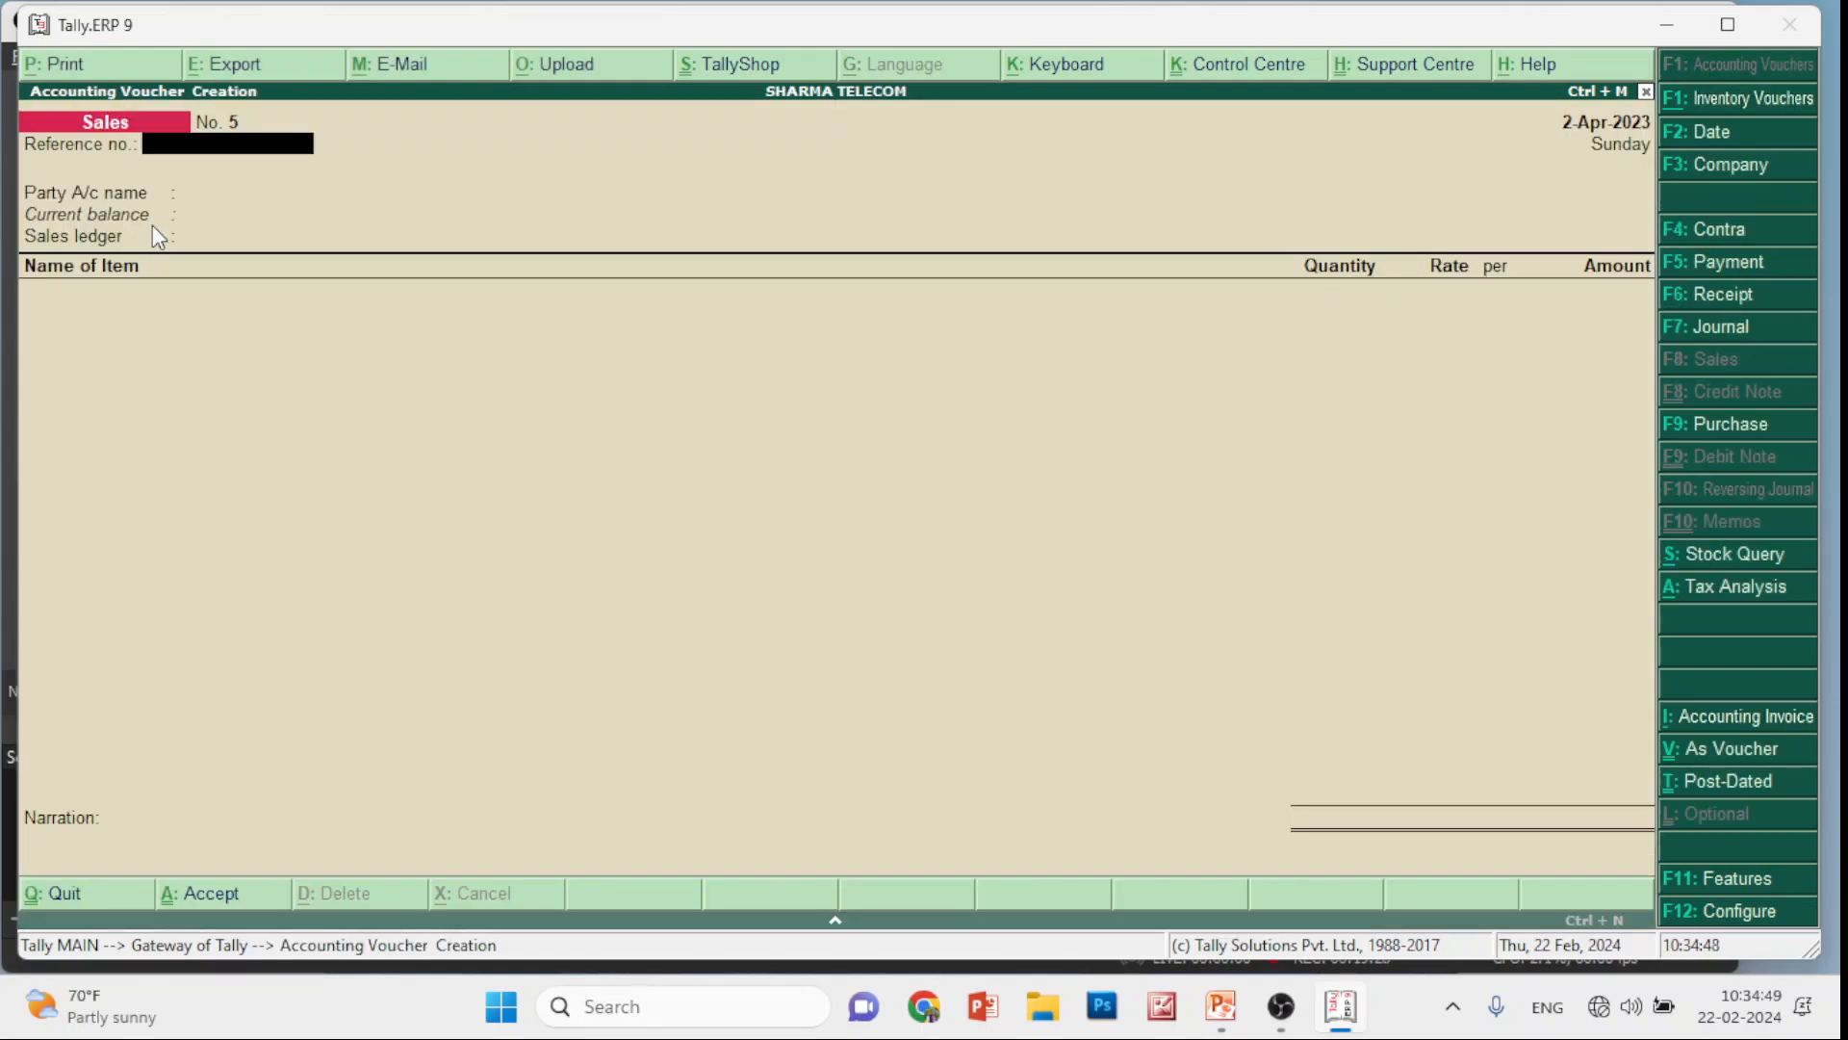
{"action": "key", "text": "Return"}
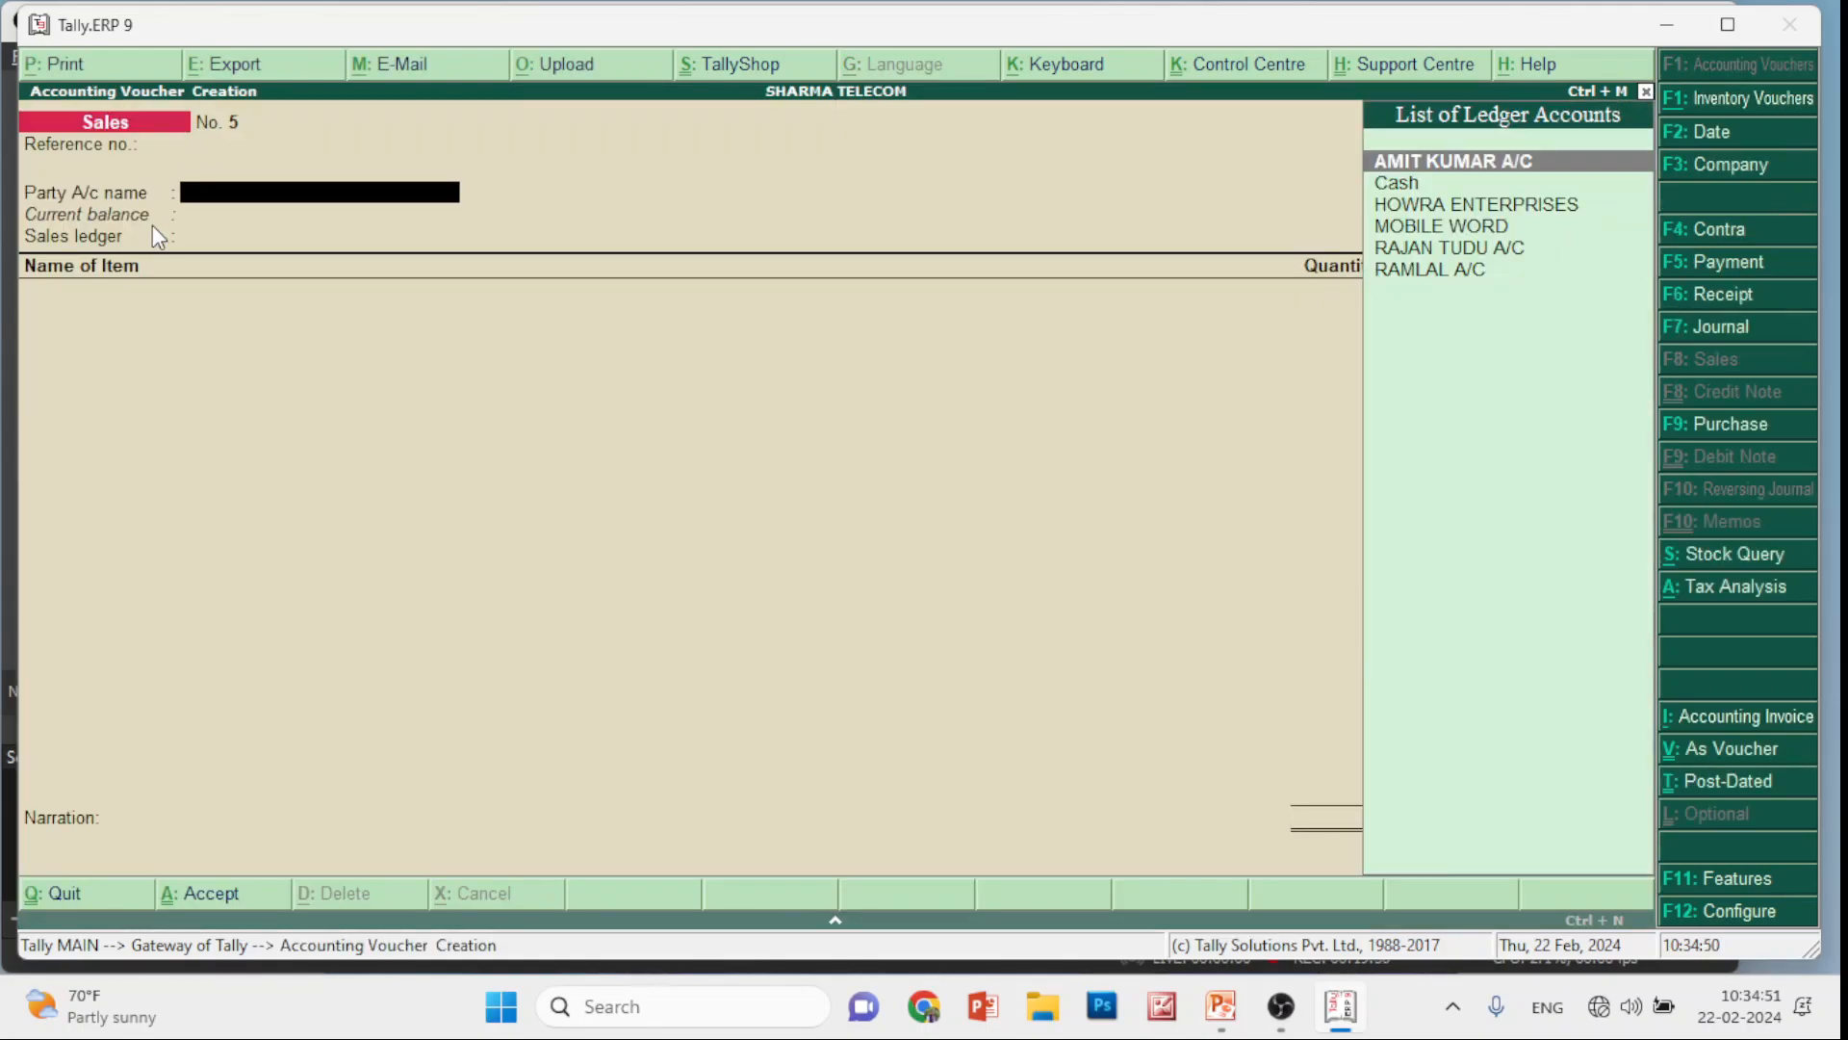
{"action": "key", "text": "Escape"}
{"action": "key", "text": "y"}
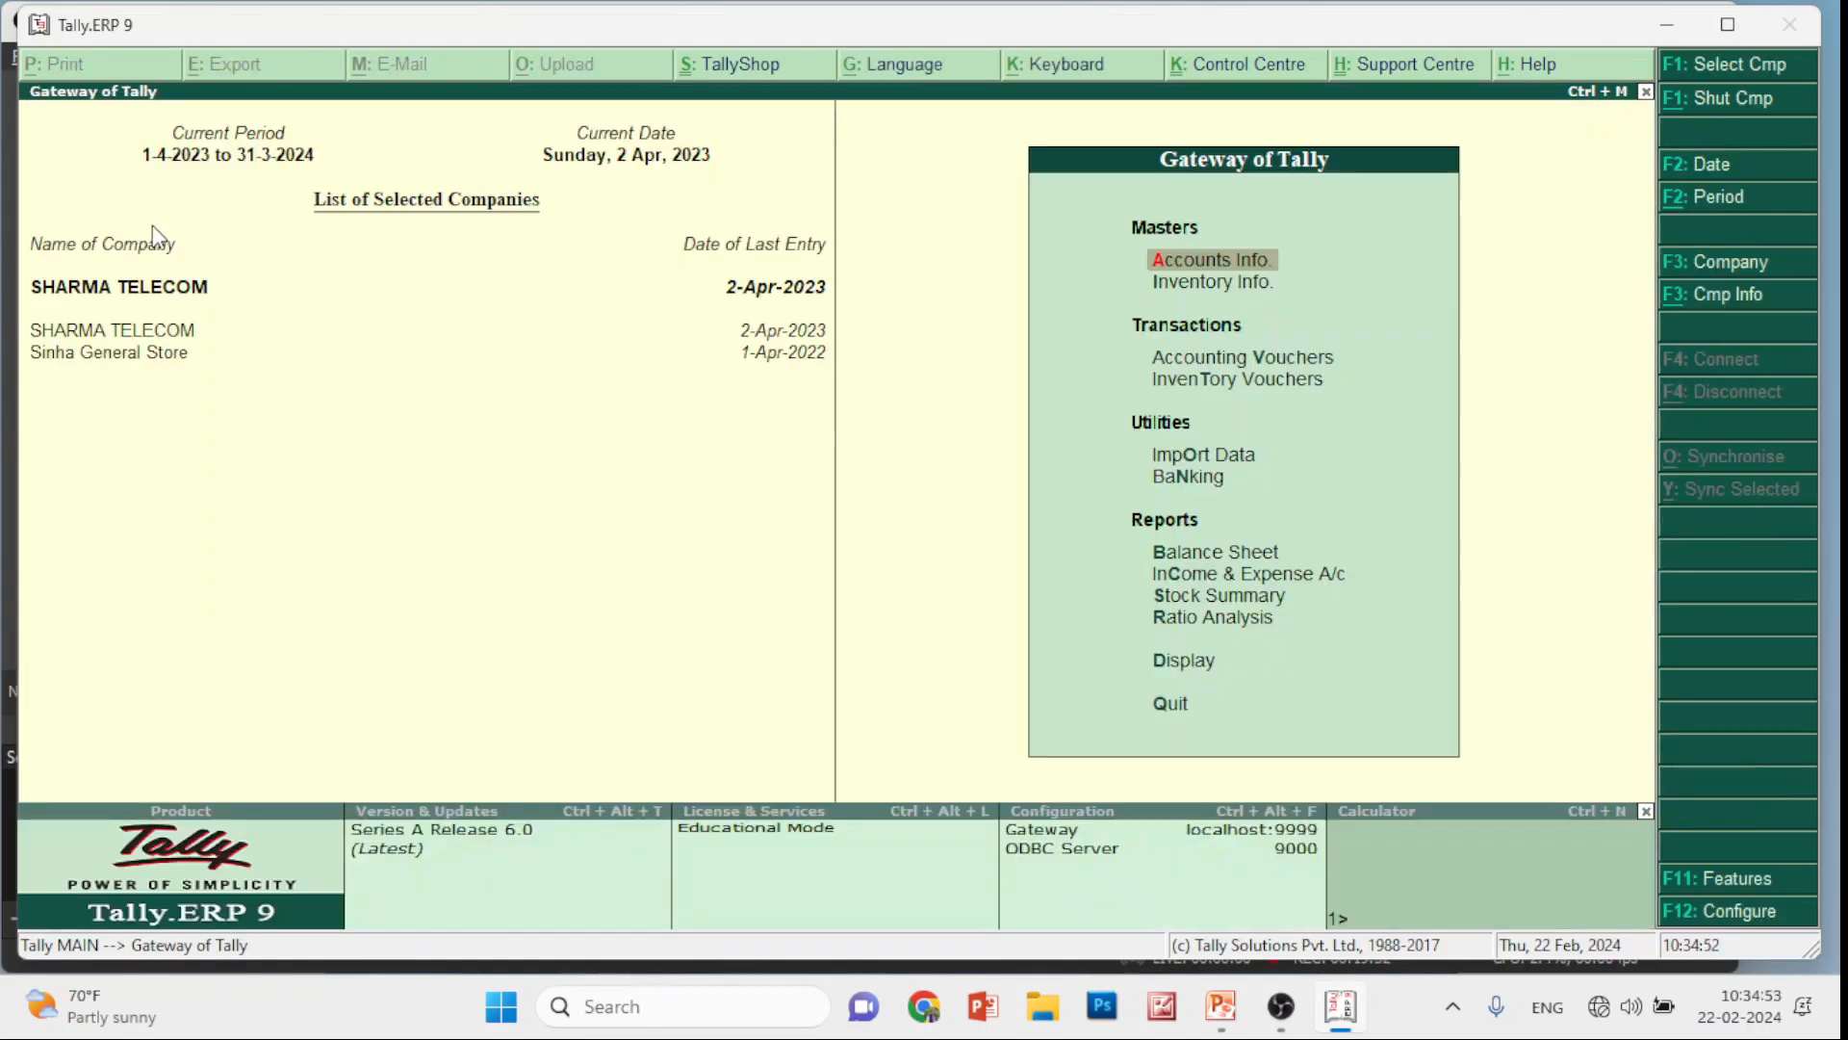
{"action": "key", "text": "Escape"}
{"action": "key", "text": "n"}
Open a ledger creation form from Accounts Info > Ledgers, then discard it
{"action": "key", "text": "Return"}
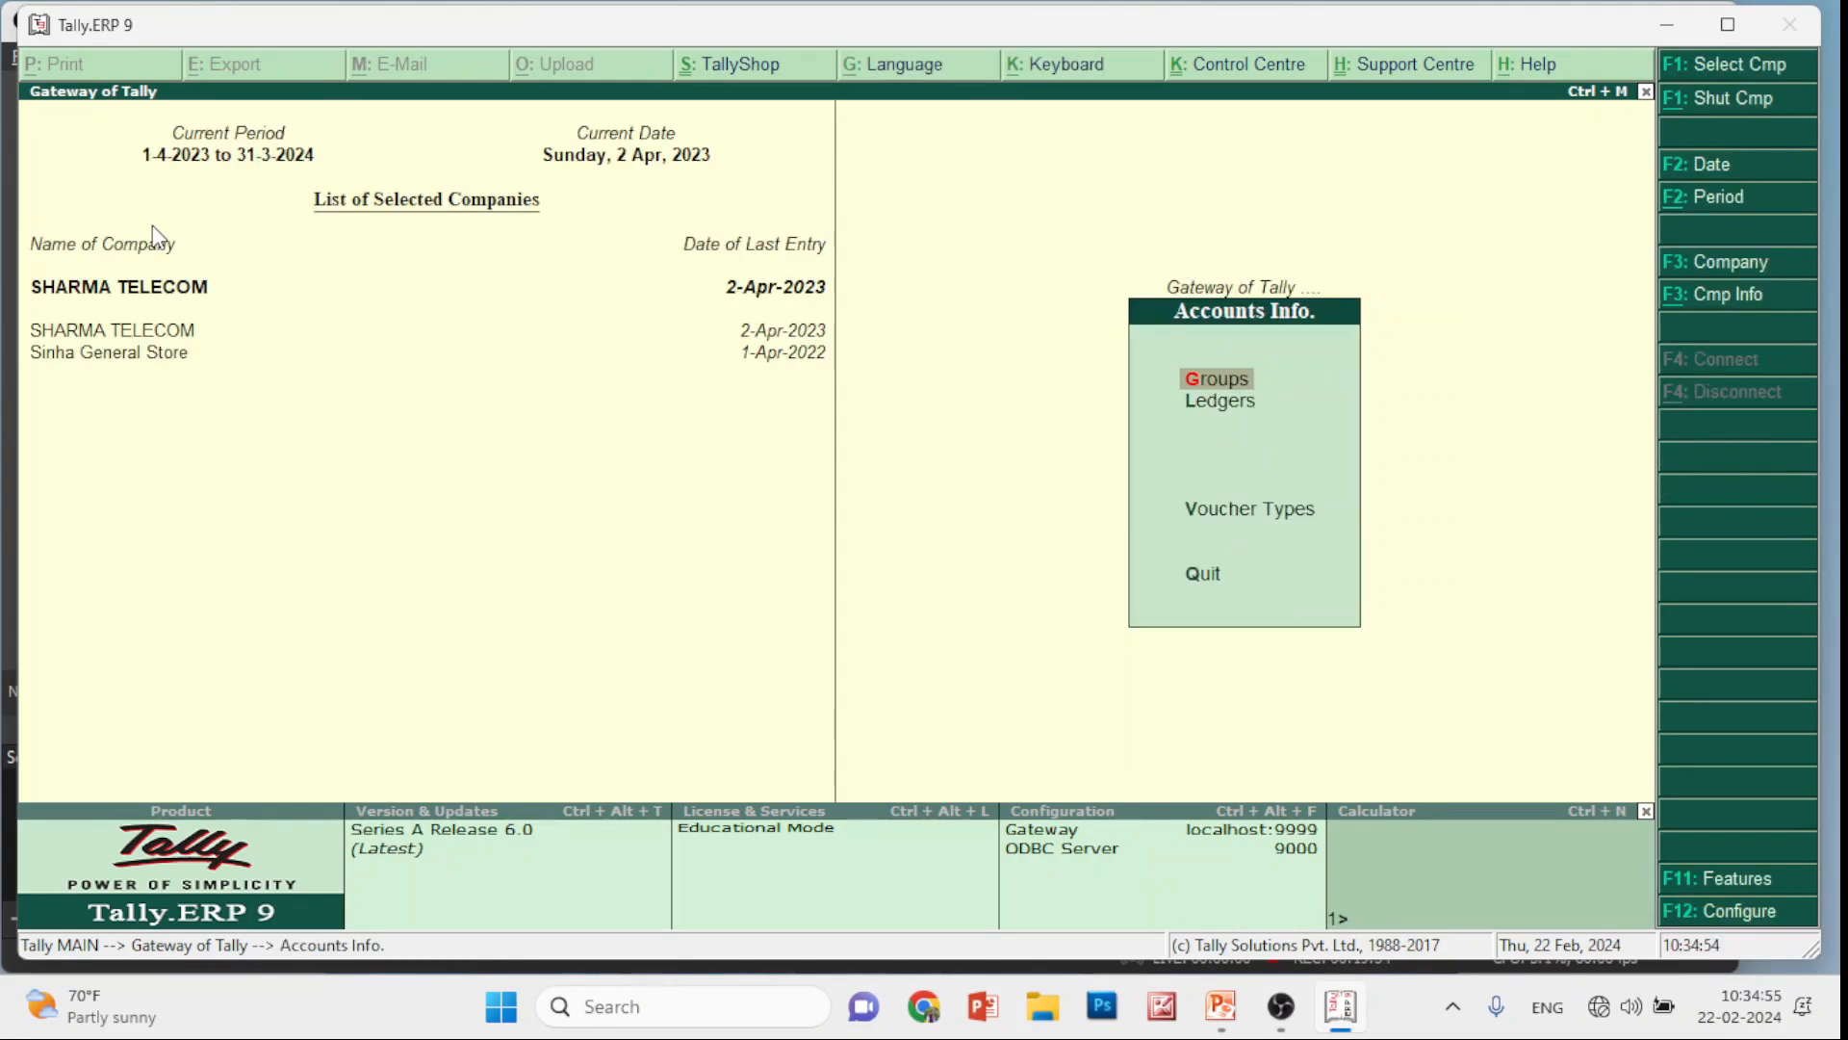
{"action": "key", "text": "Down"}
{"action": "key", "text": "Return"}
{"action": "key", "text": "Return"}
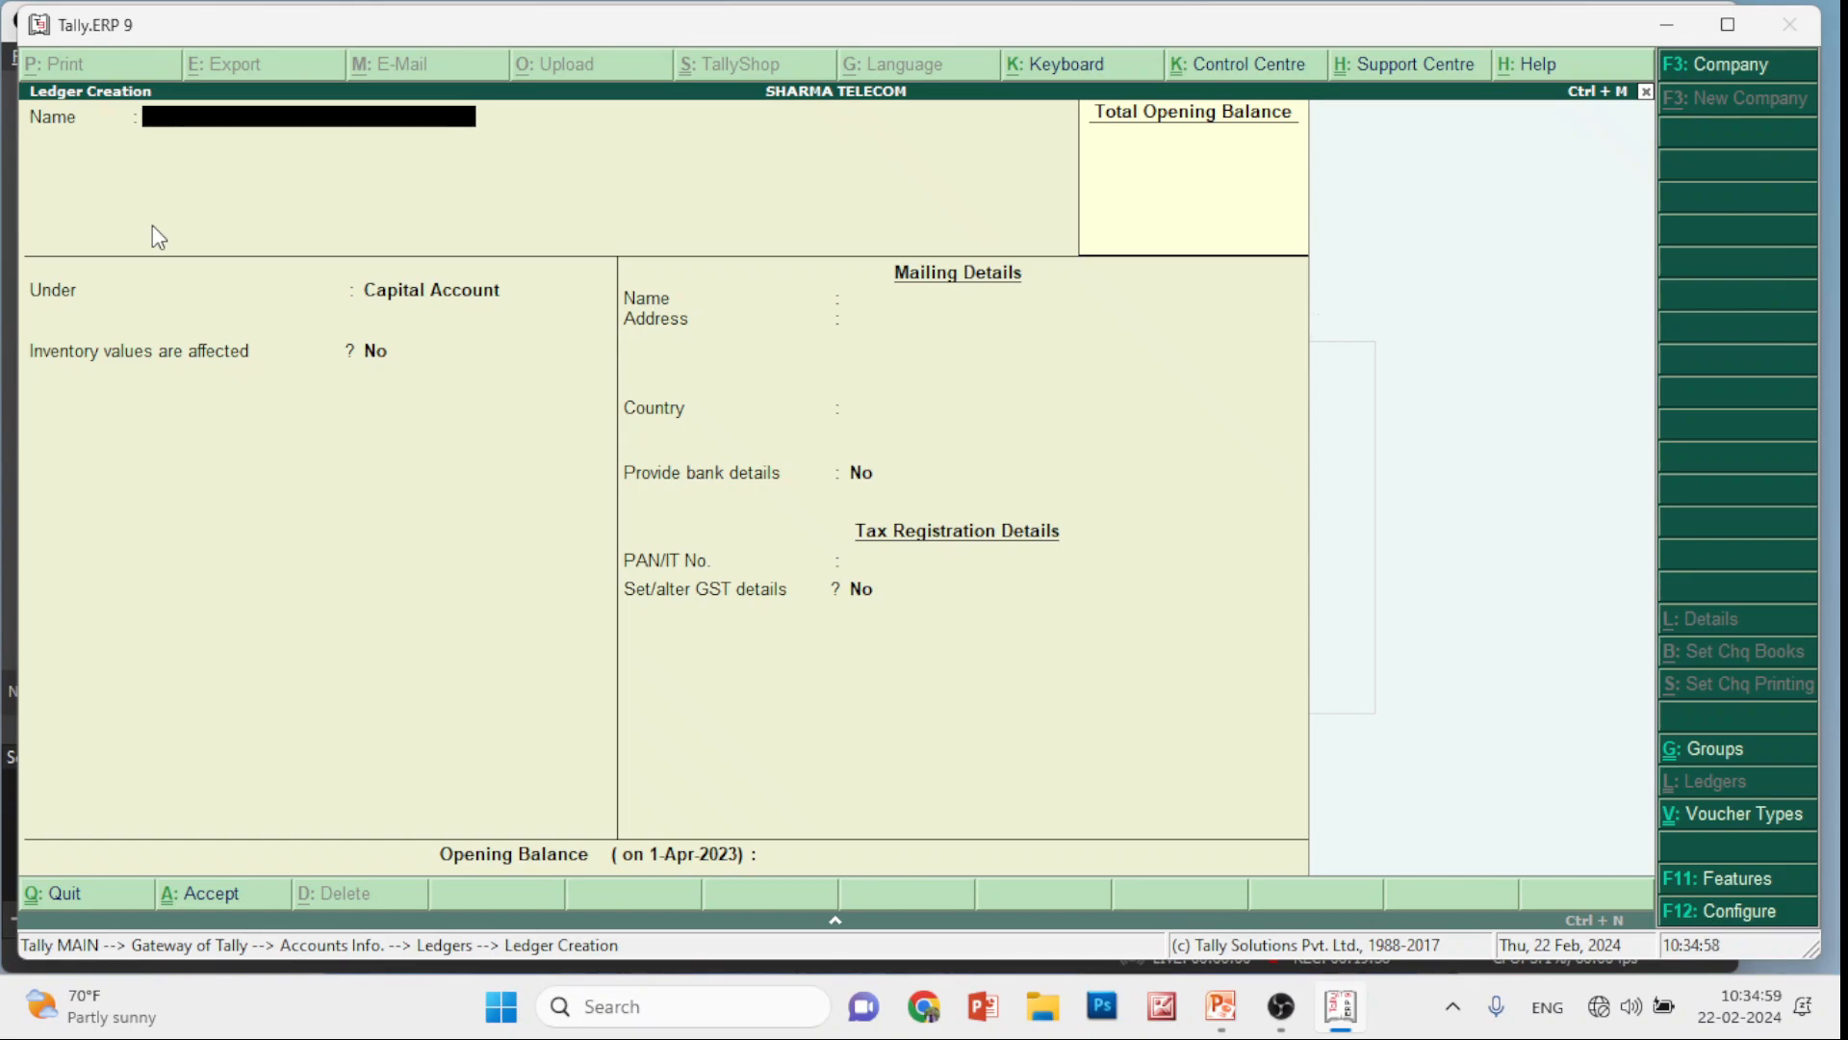
{"action": "key", "text": "Escape"}
{"action": "key", "text": "y"}
{"action": "key", "text": "Escape"}
{"action": "key", "text": "Escape"}
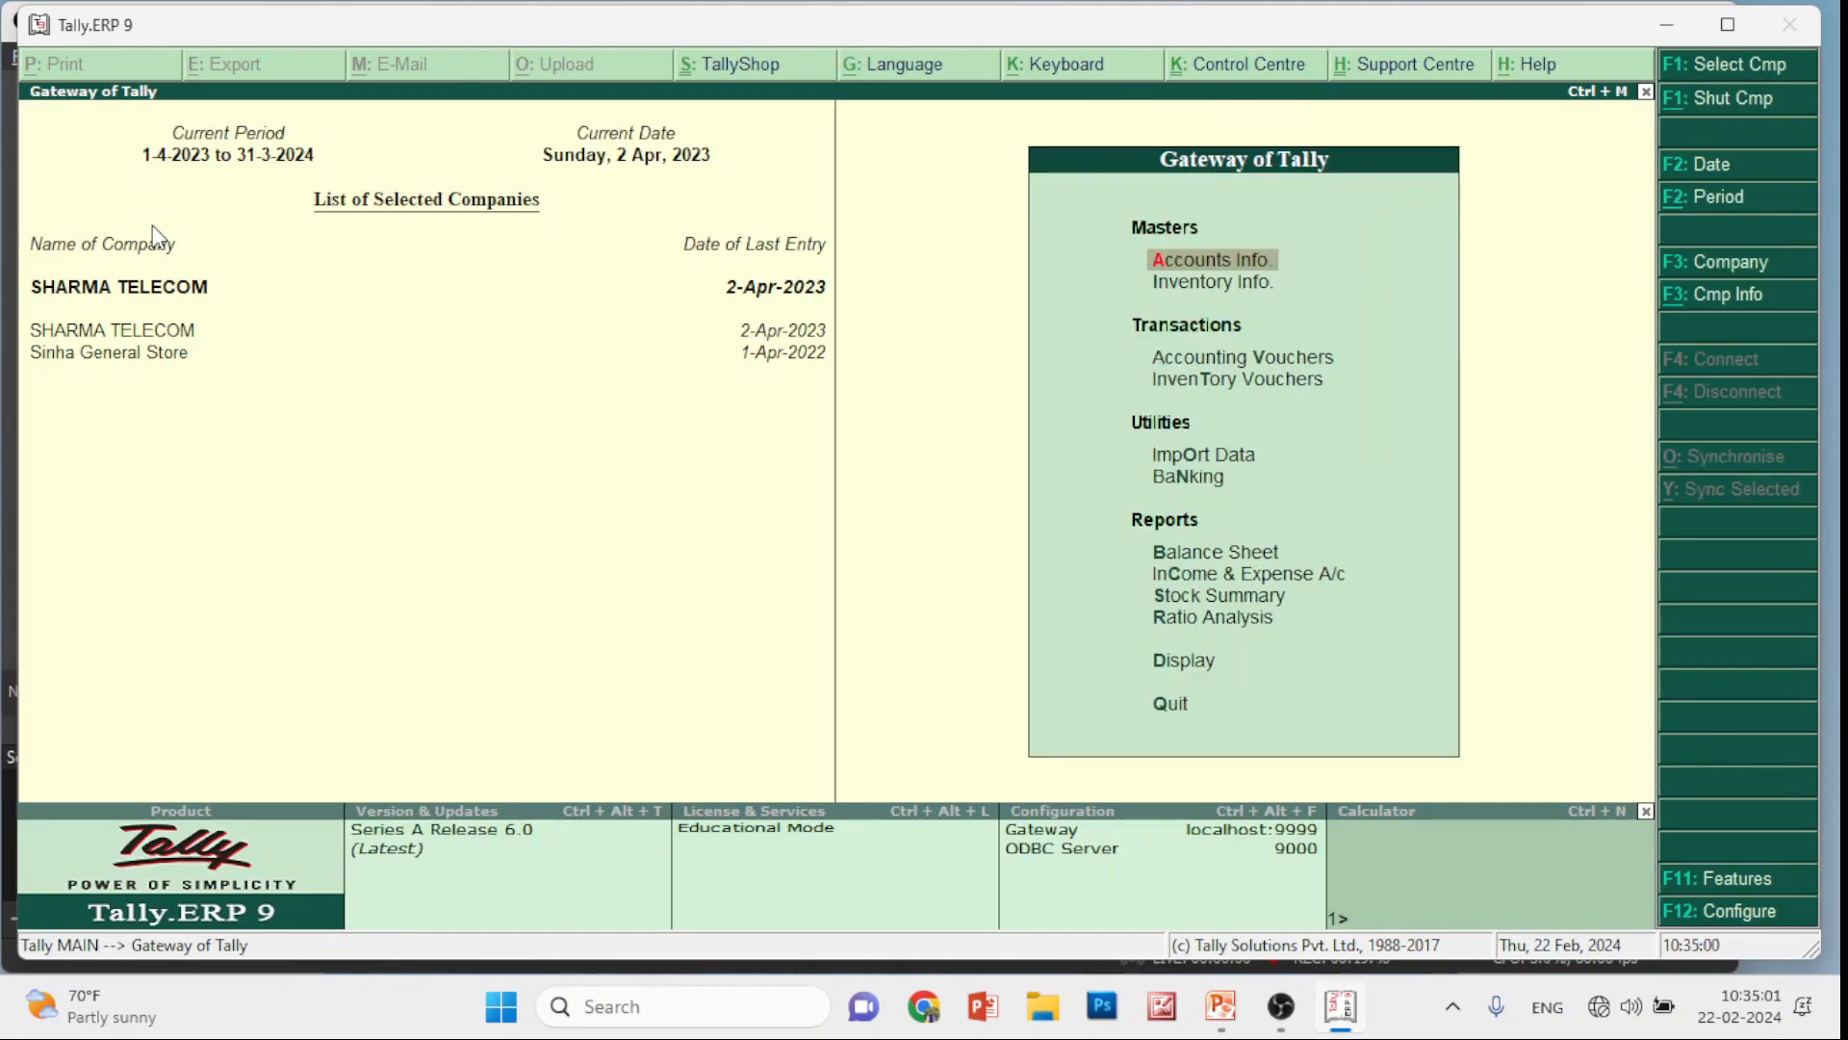
Start a new Sales voucher and create a party ledger from it with Alt+C
{"action": "key", "text": "Down"}
{"action": "key", "text": "Down"}
{"action": "key", "text": "Return"}
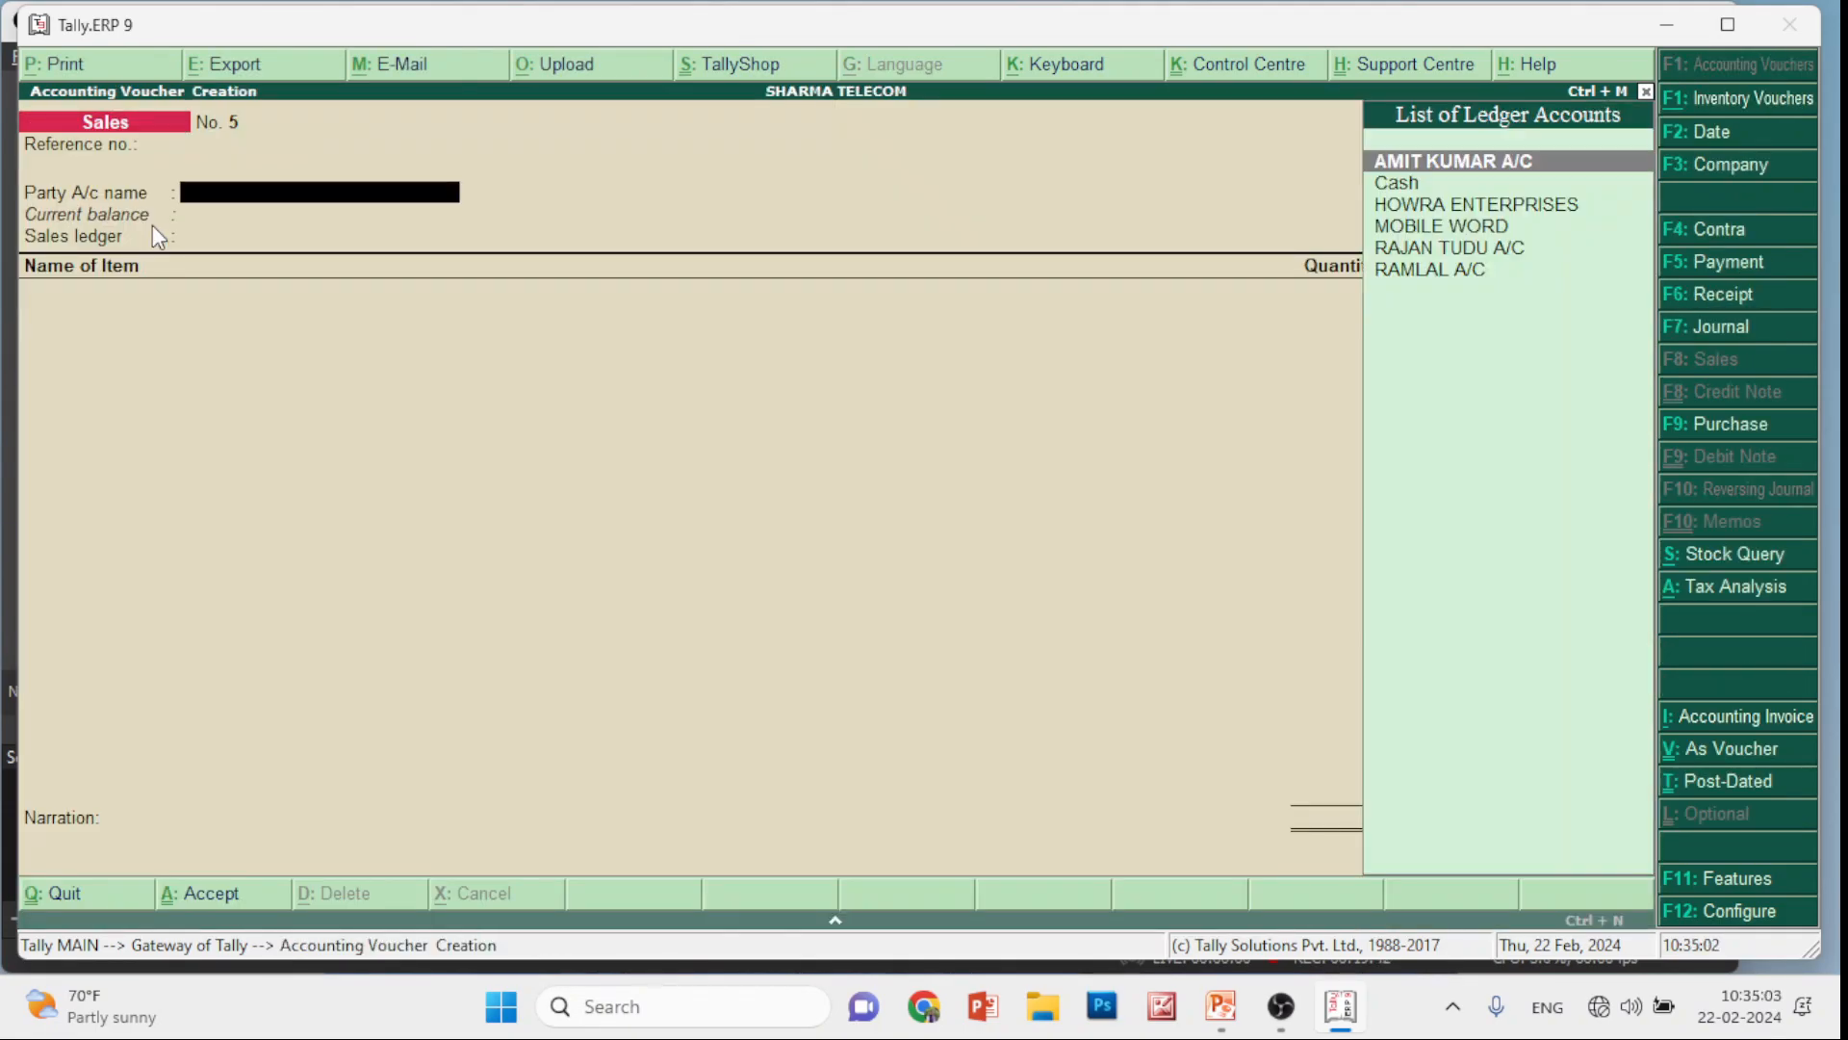
{"action": "key", "text": "alt+c"}
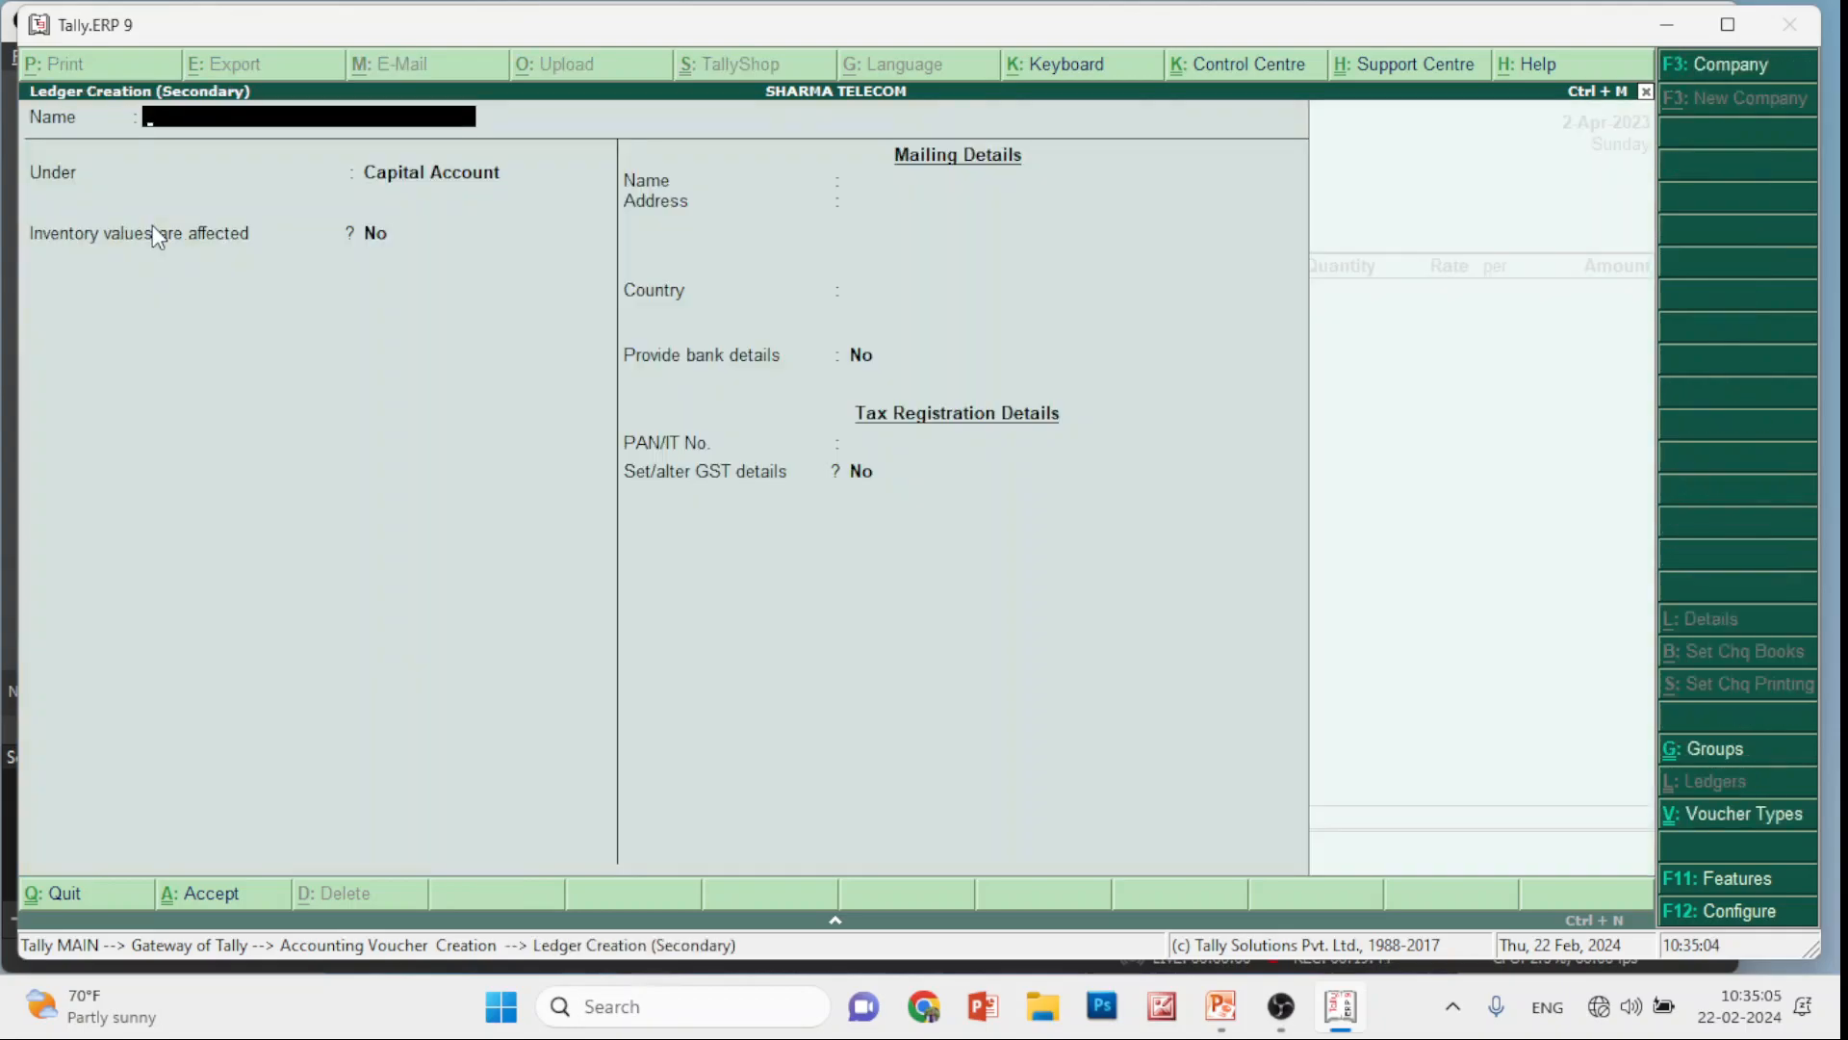
Enter the customer's ledger name under Sundry Debtors, save it, and confirm the Party Details
{"action": "type", "text": "Diwakar A/C"}
{"action": "key", "text": "Return"}
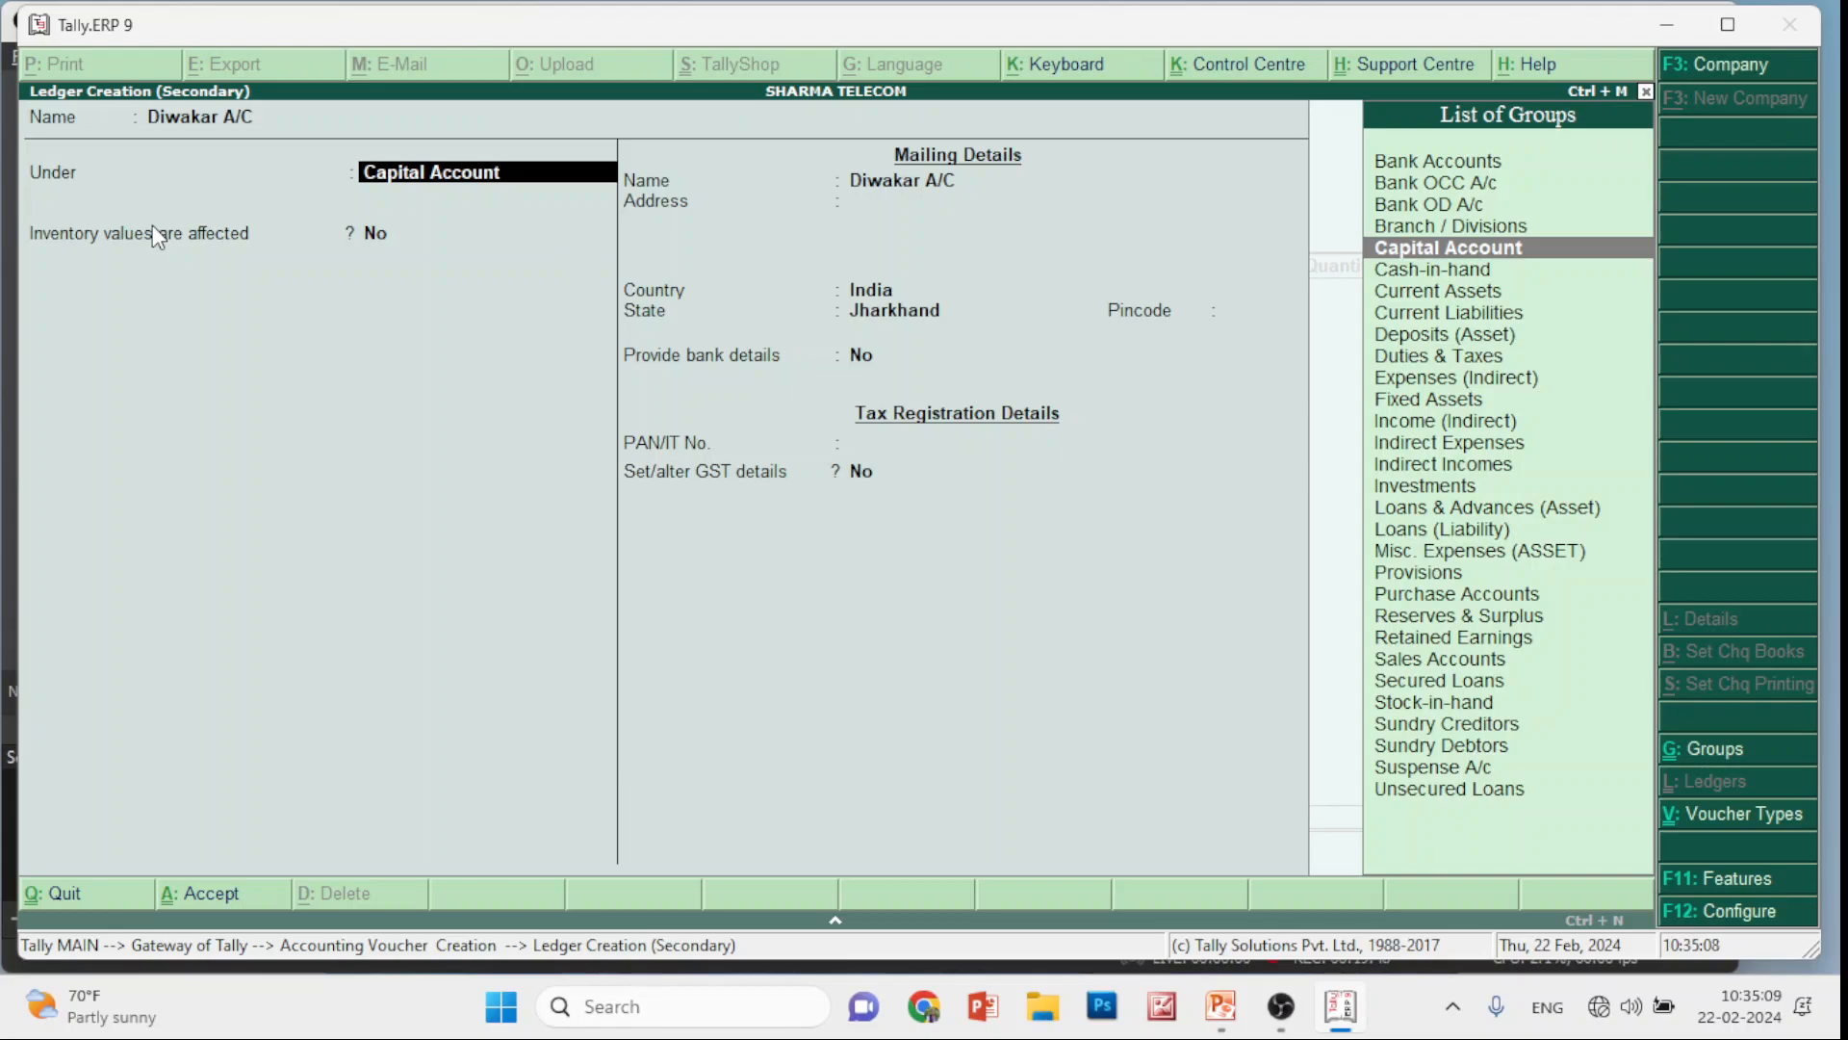
{"action": "type", "text": "S"}
{"action": "key", "text": "Down"}
{"action": "key", "text": "Down"}
{"action": "key", "text": "Down"}
{"action": "key", "text": "Down"}
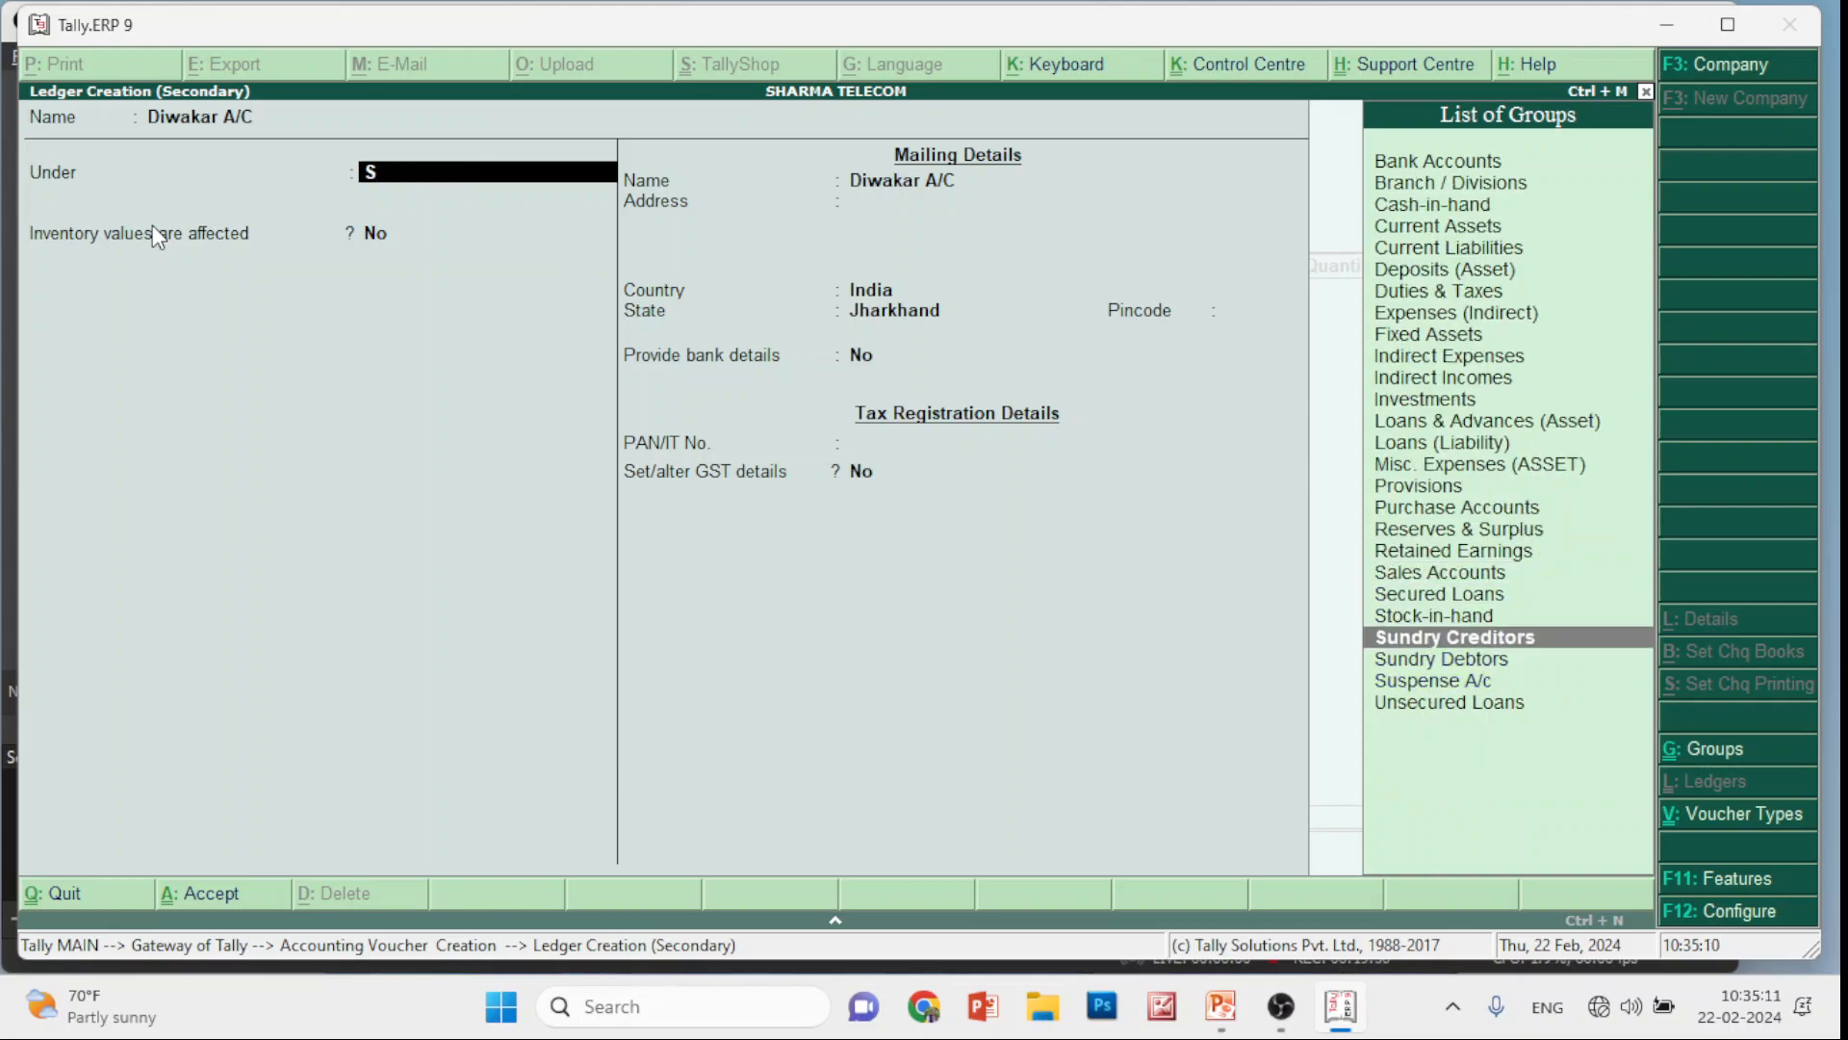
{"action": "key", "text": "Return"}
{"action": "key", "text": "Return"}
{"action": "key", "text": "Return"}
{"action": "key", "text": "Return"}
{"action": "key", "text": "Return"}
{"action": "key", "text": "Return"}
{"action": "key", "text": "Return"}
{"action": "key", "text": "Return"}
{"action": "key", "text": "Return"}
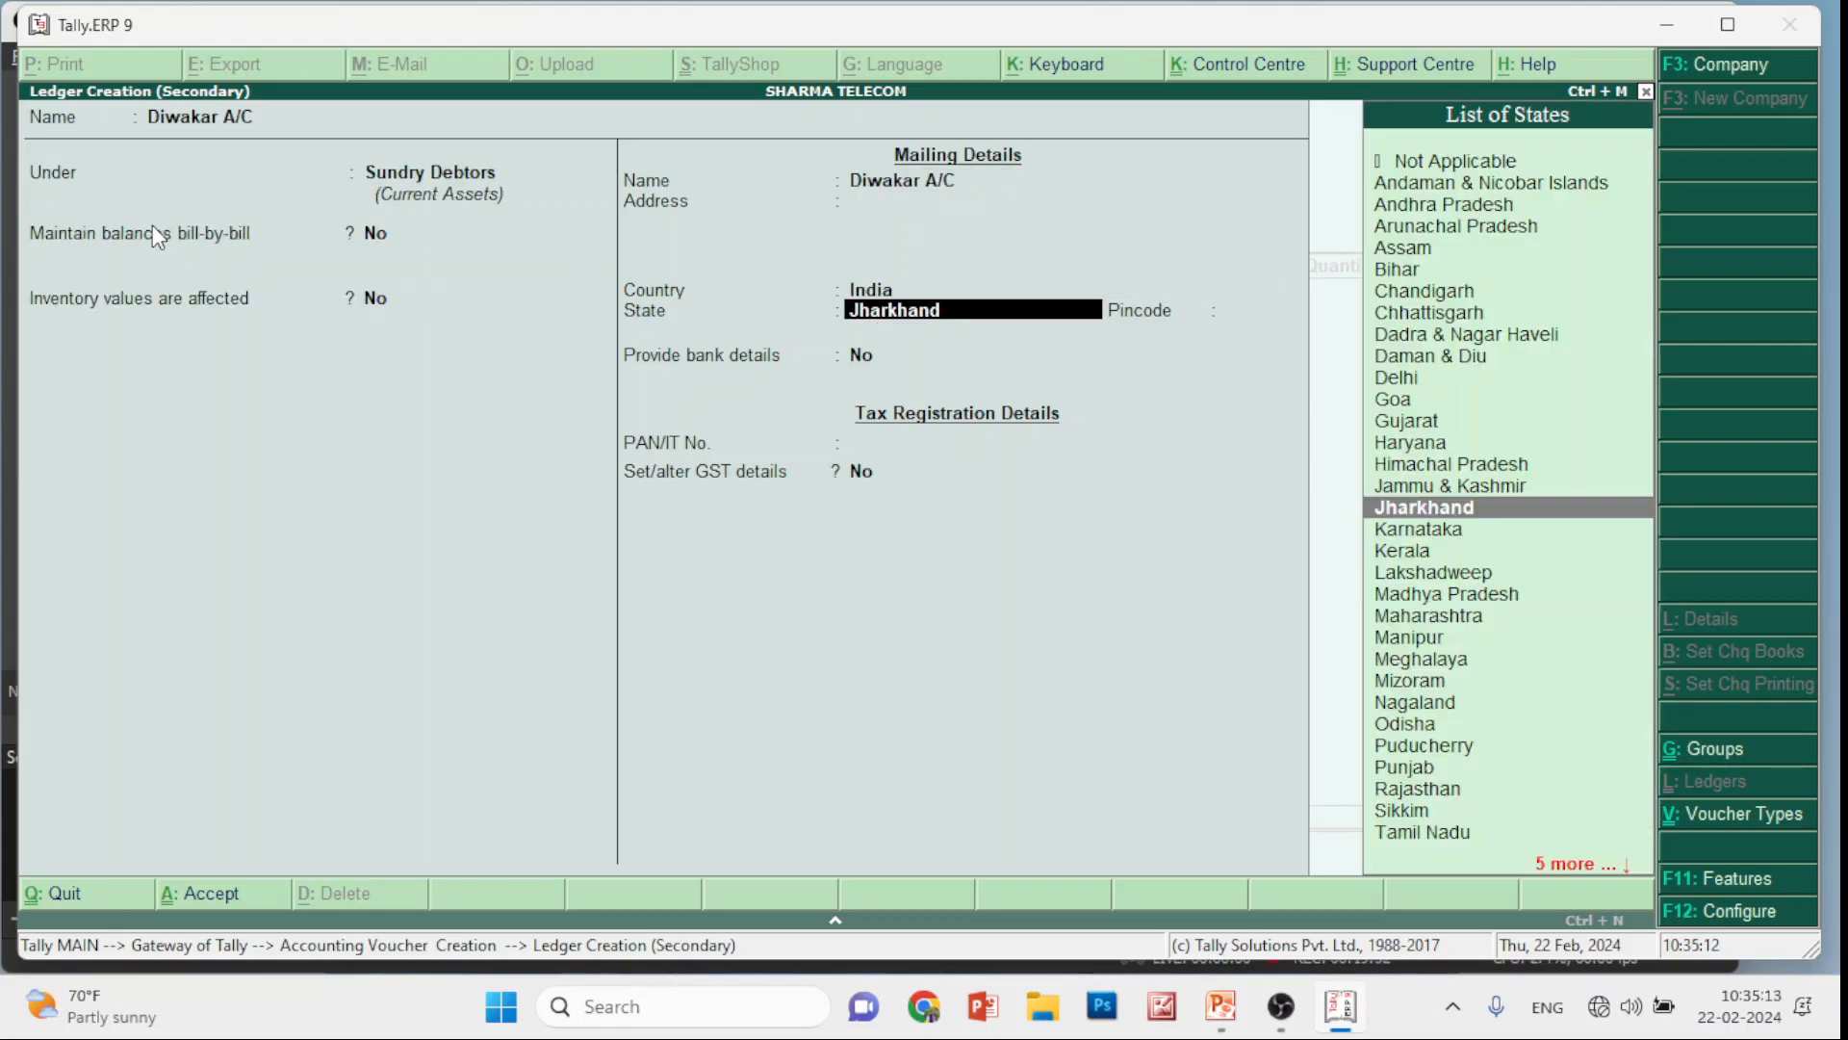
{"action": "key", "text": "Return"}
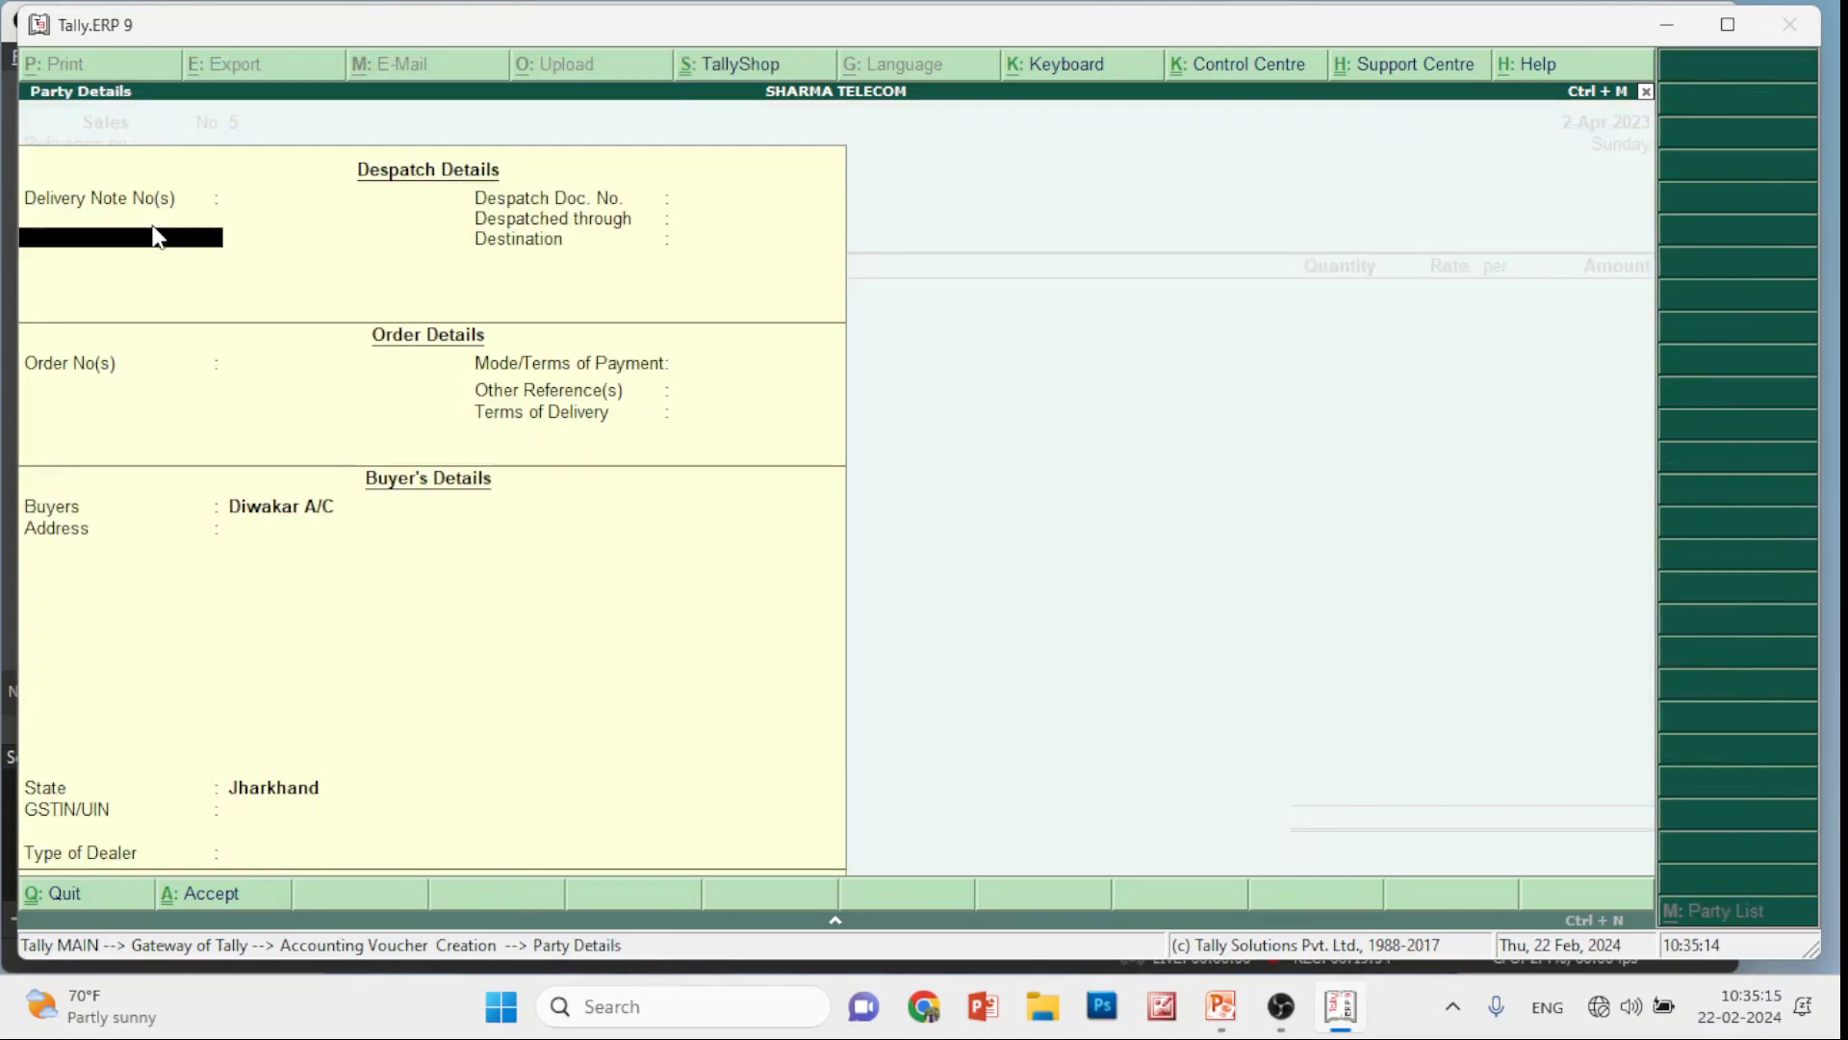
{"action": "key", "text": "Return"}
{"action": "key", "text": "Return"}
{"action": "key", "text": "Return"}
{"action": "key", "text": "Return"}
{"action": "key", "text": "Return"}
{"action": "key", "text": "Return"}
{"action": "key", "text": "Return"}
{"action": "key", "text": "Return"}
{"action": "key", "text": "Return"}
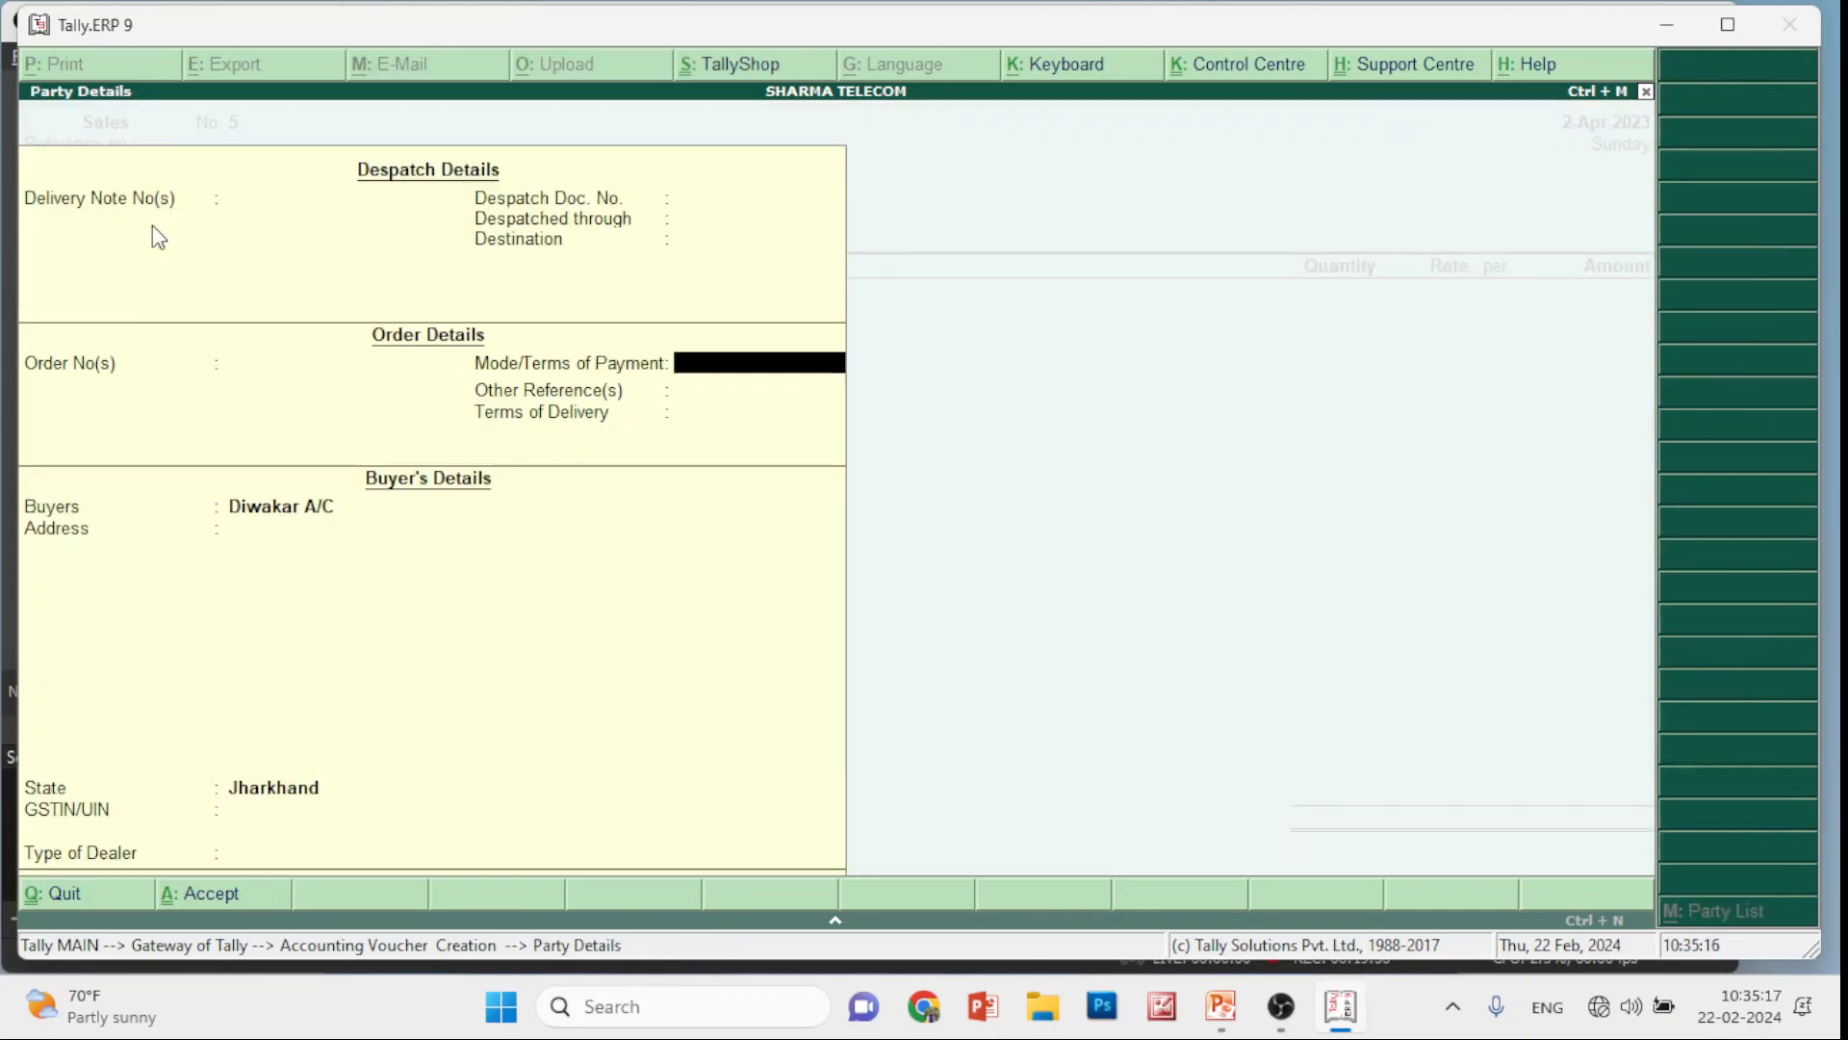
{"action": "key", "text": "Return"}
{"action": "key", "text": "Return"}
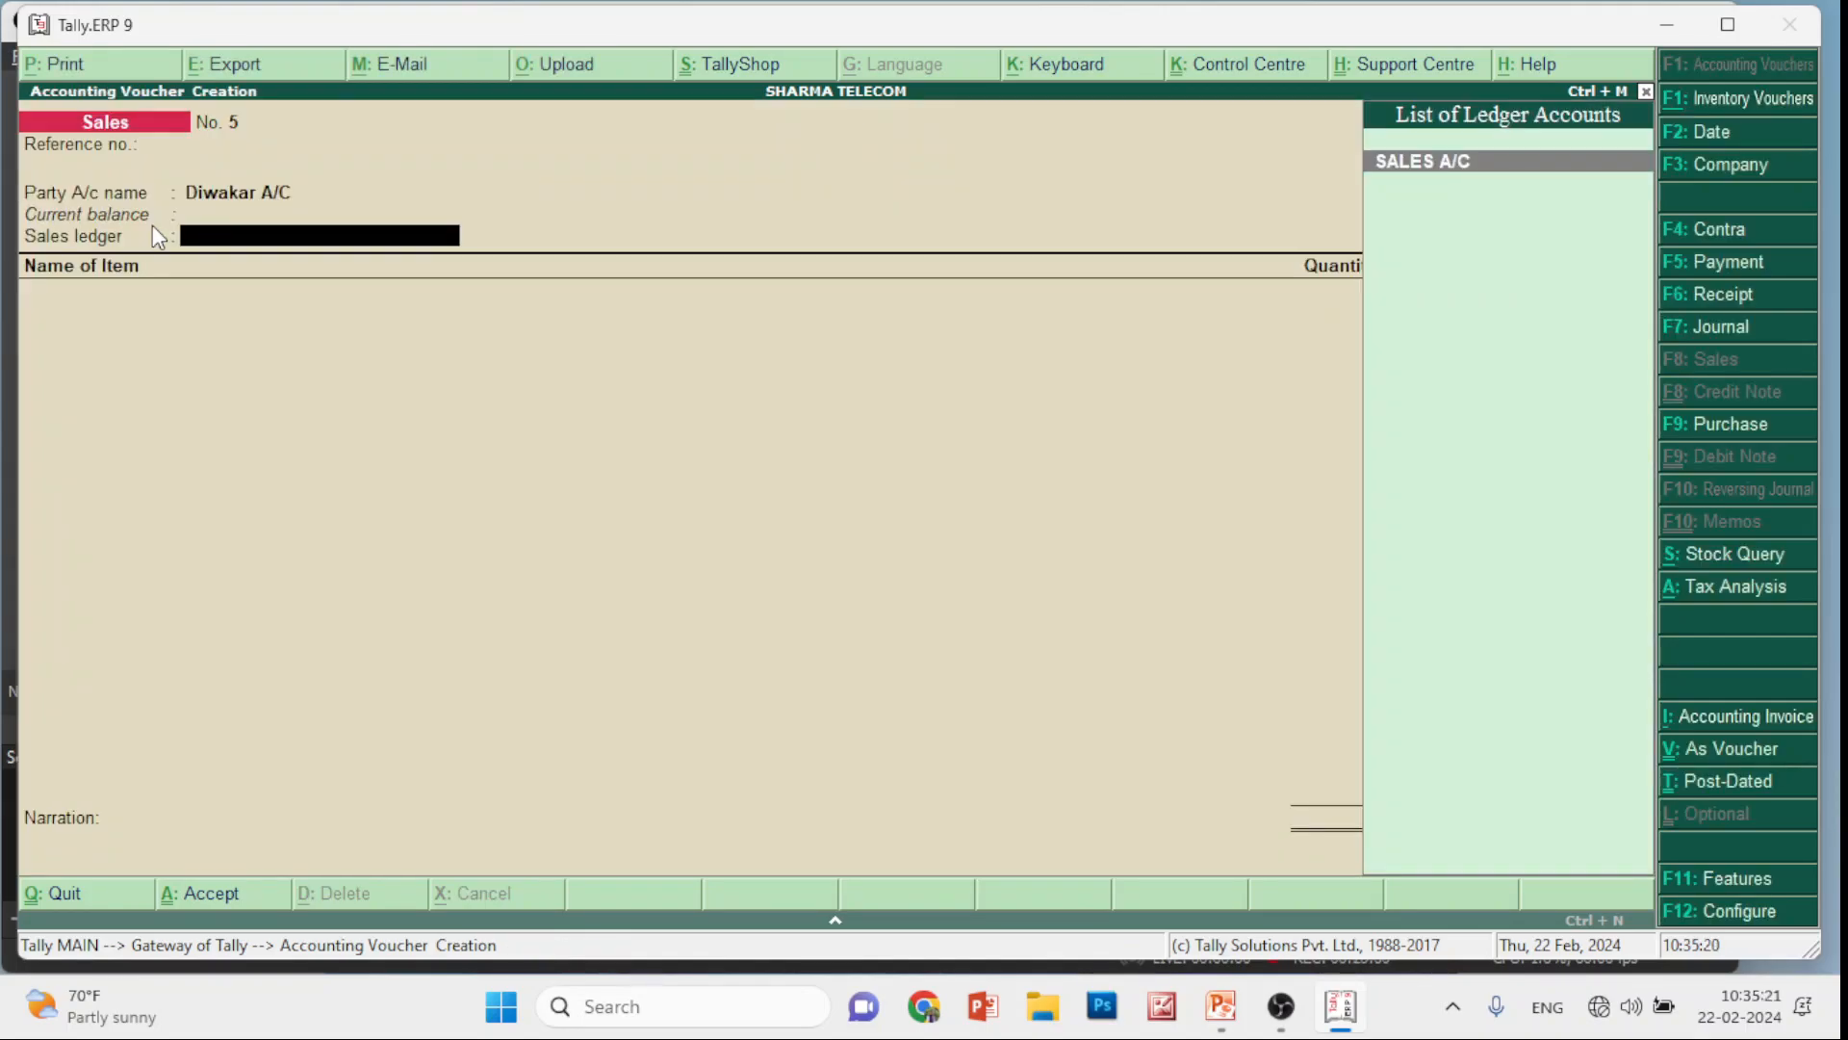
Quit the unsaved Sales voucher No. 5, confirming the exit
{"action": "key", "text": "Escape"}
{"action": "key", "text": "y"}
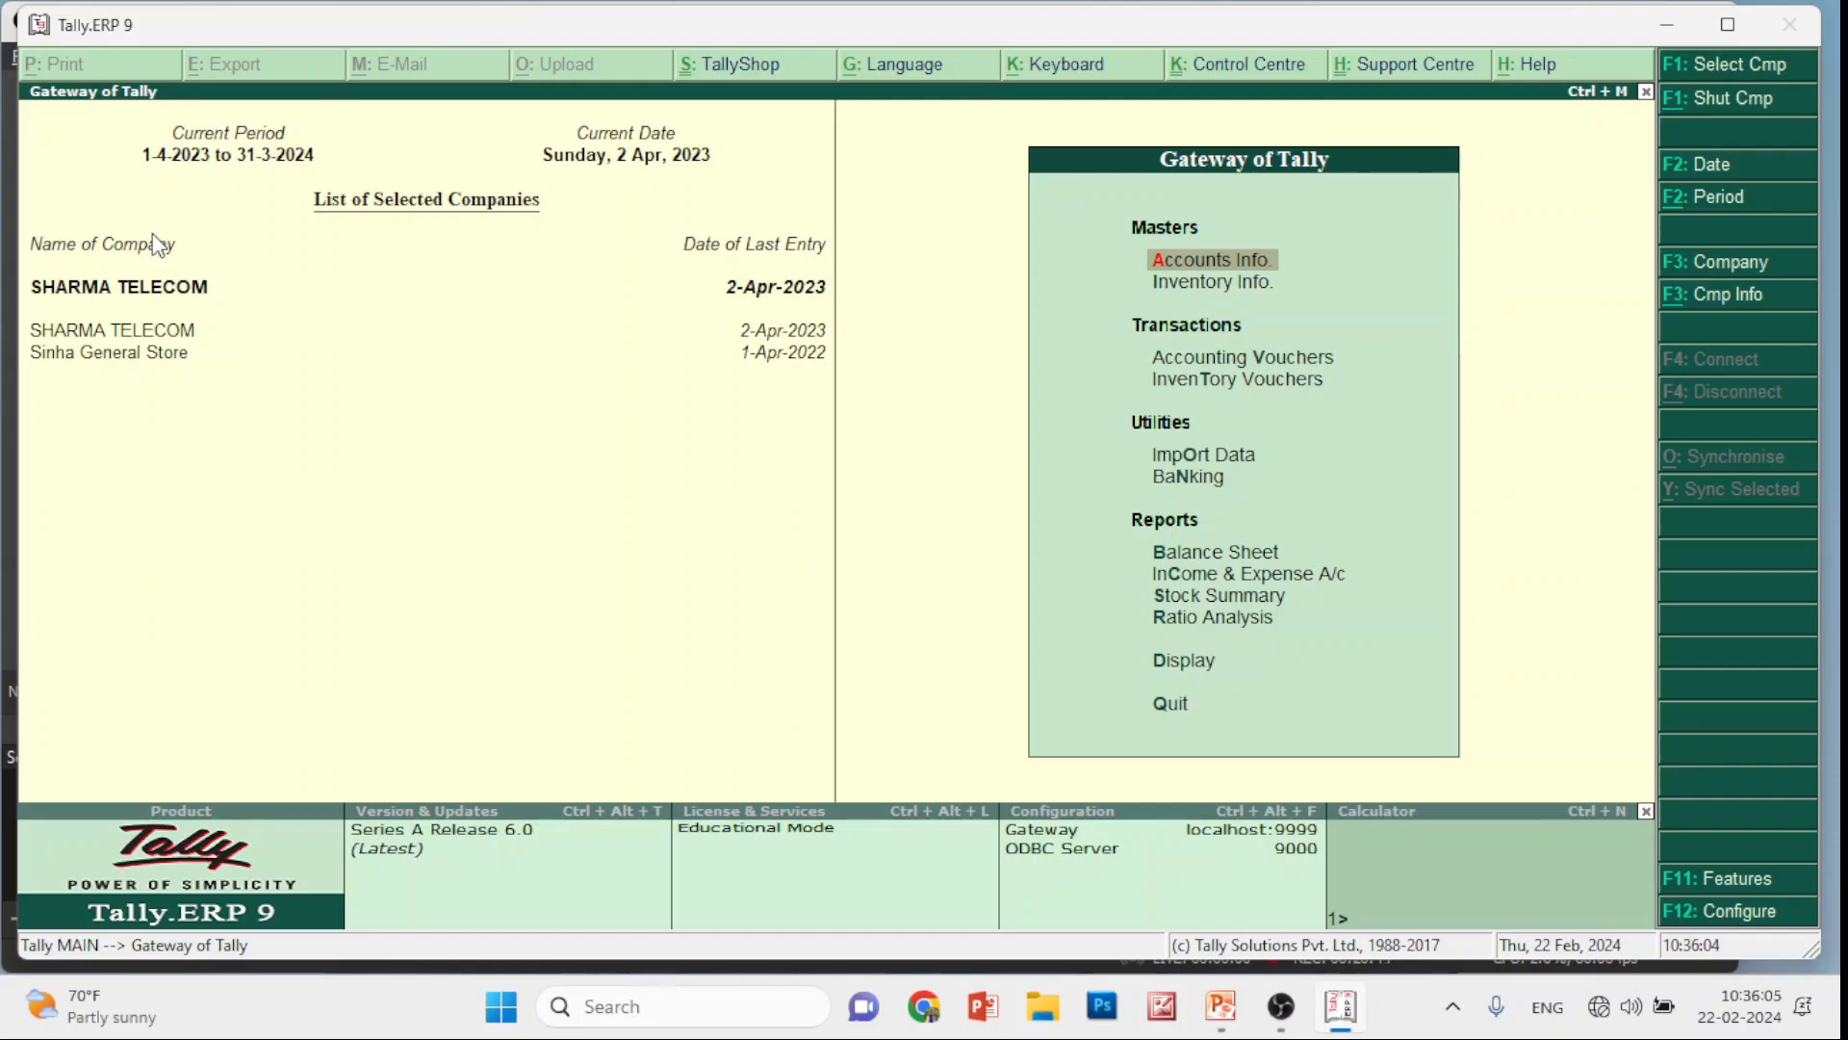
{"action": "left_click", "coordinate": [1730, 890]}
{"action": "key", "text": "Return"}
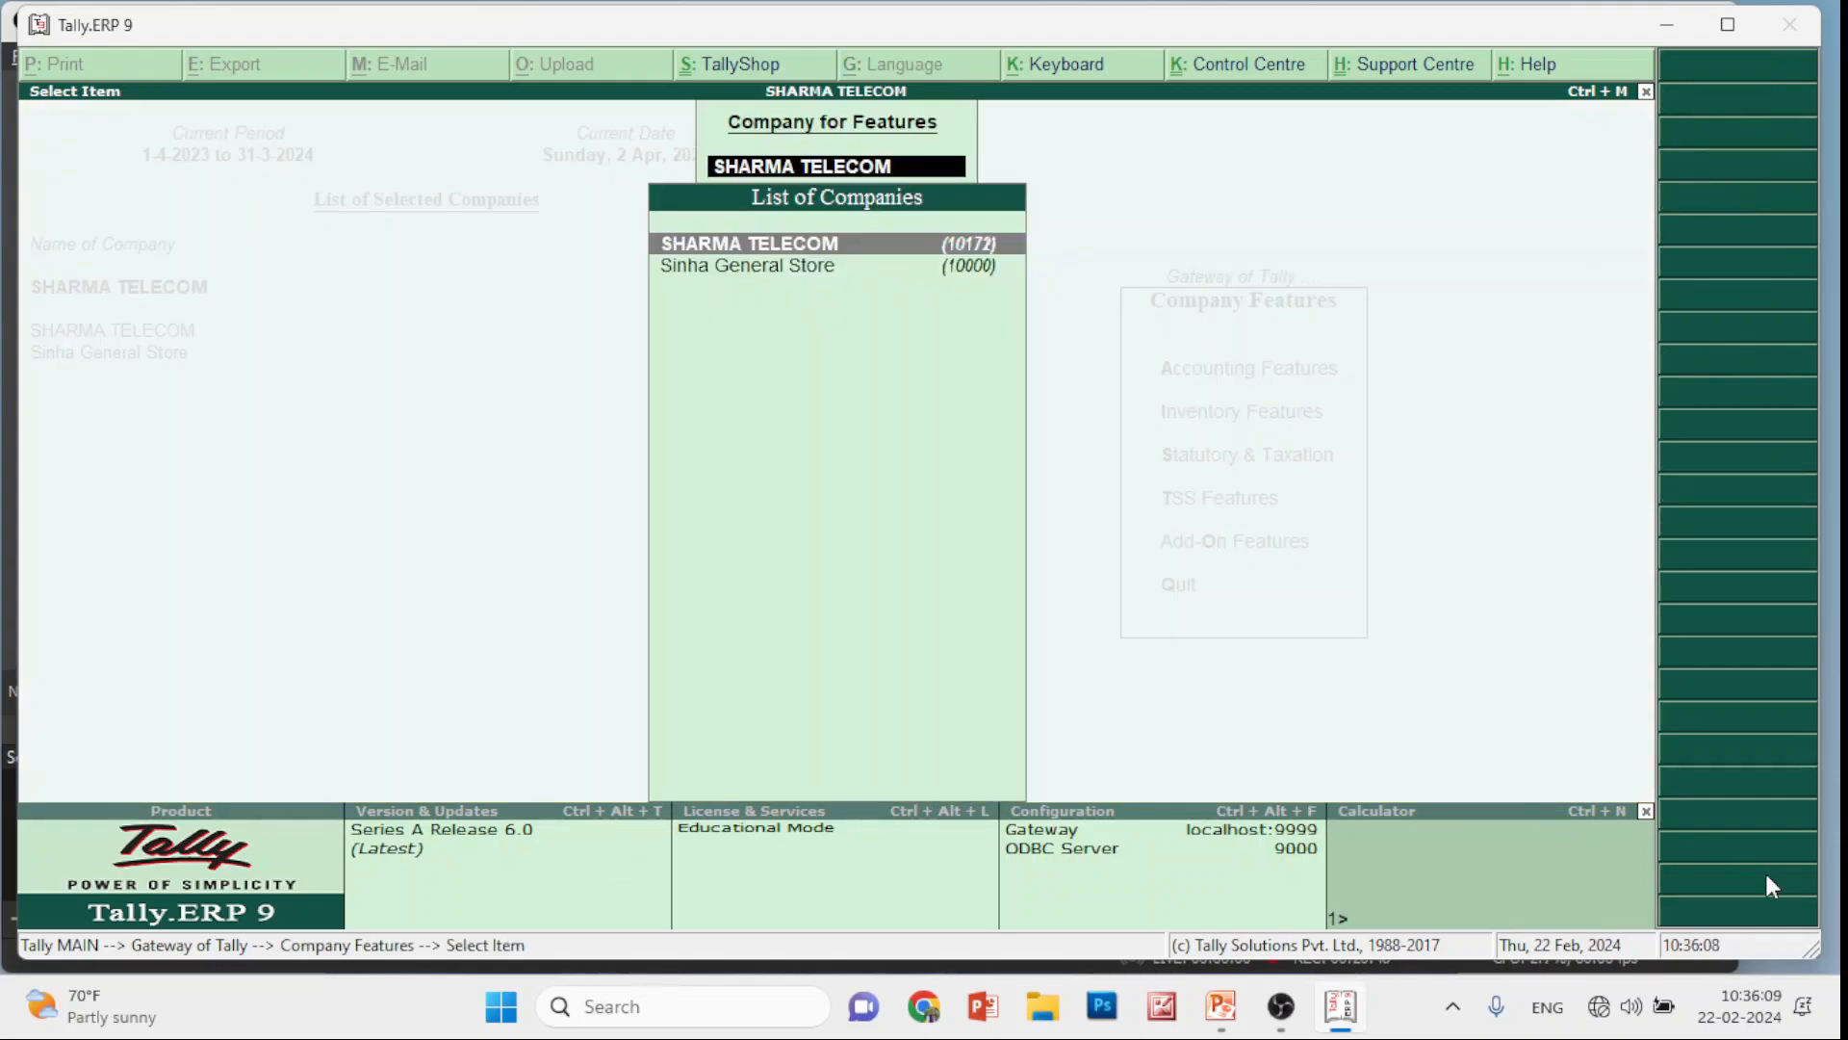
{"action": "key", "text": "Return"}
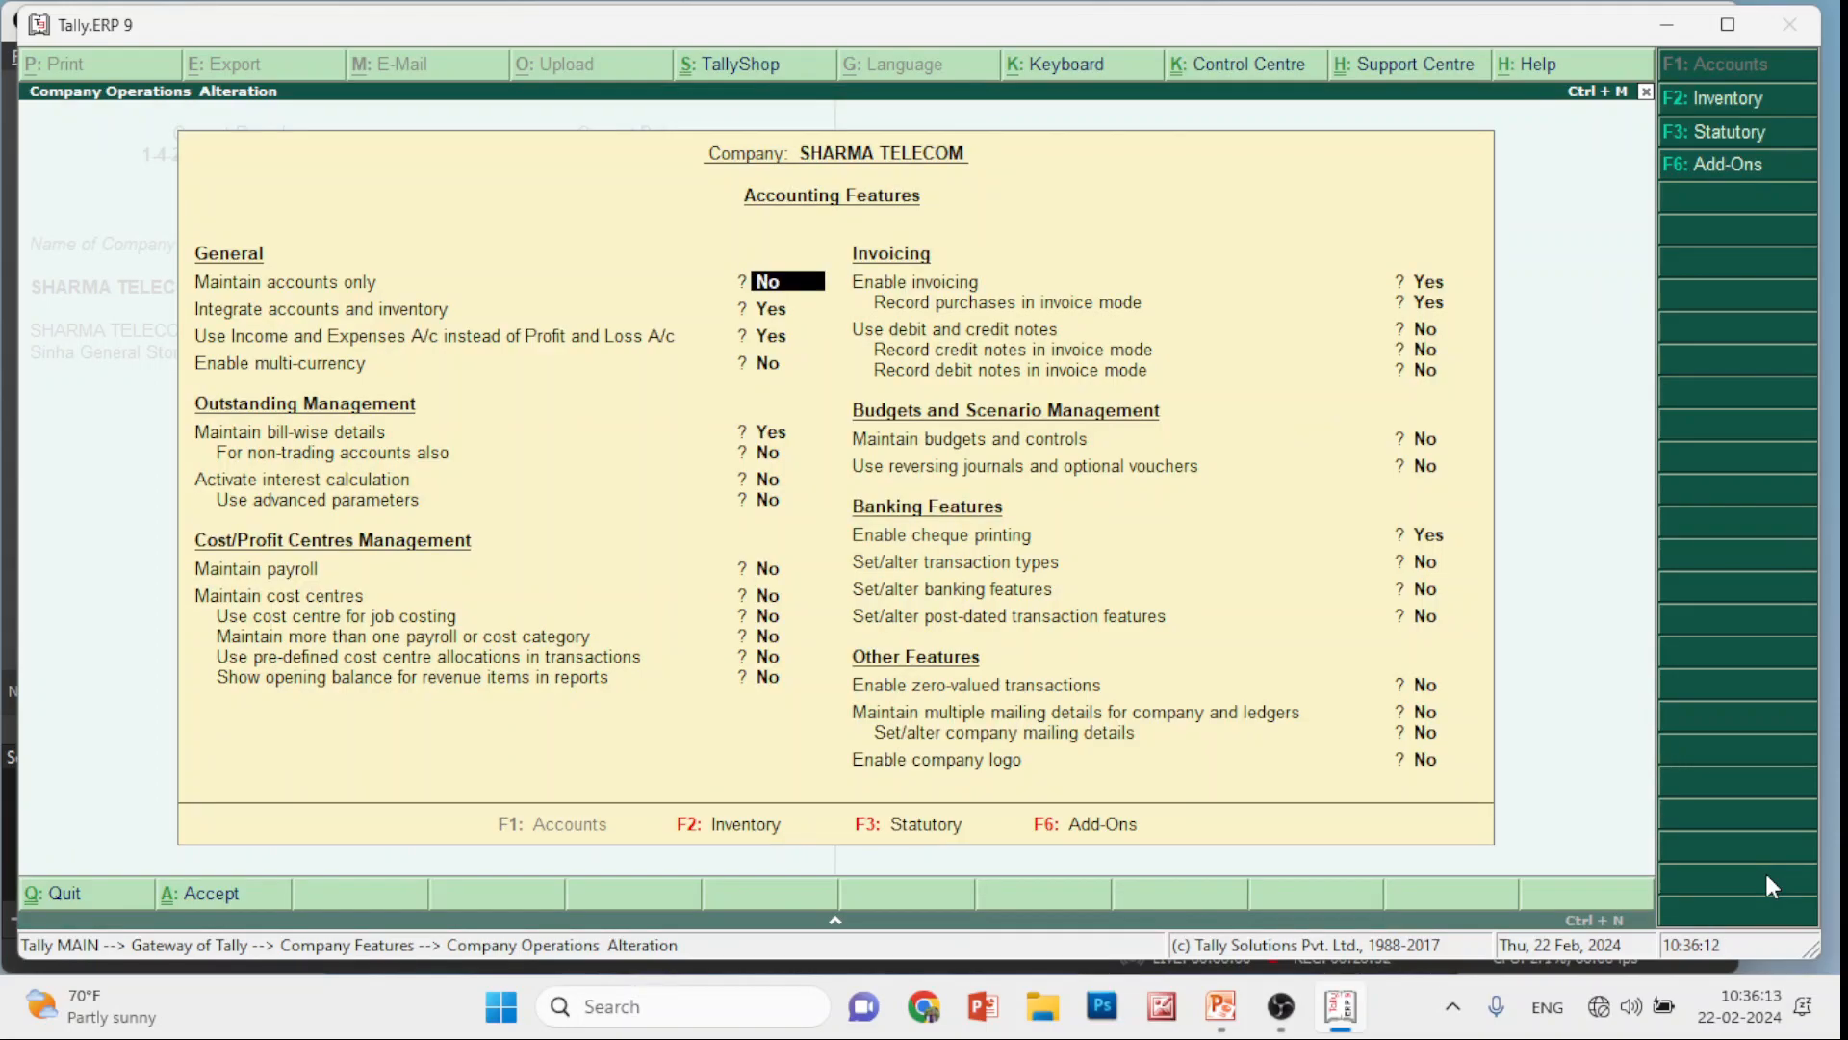
{"action": "key", "text": "Return"}
{"action": "key", "text": "Return"}
{"action": "key", "text": "Return"}
{"action": "key", "text": "Return"}
{"action": "key", "text": "Return"}
{"action": "key", "text": "Return"}
{"action": "key", "text": "Return"}
{"action": "key", "text": "Return"}
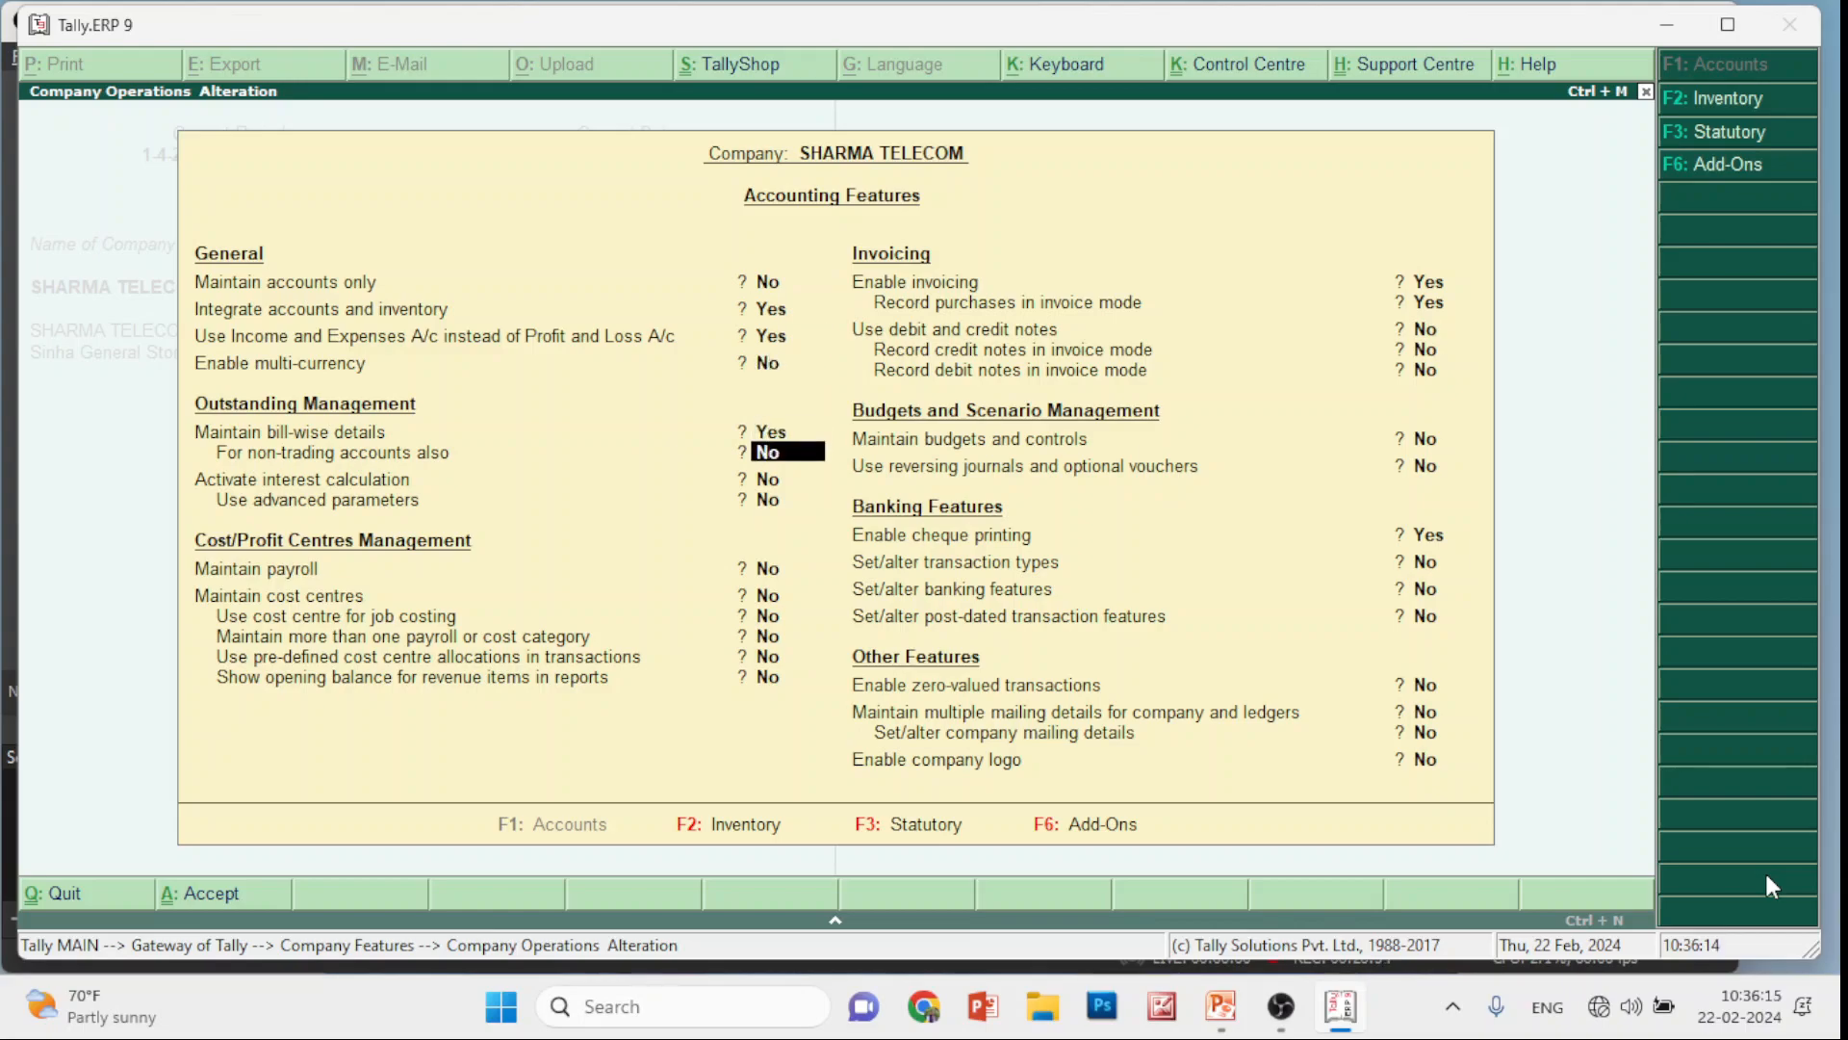
{"action": "key", "text": "Up"}
{"action": "key", "text": "Up"}
{"action": "key", "text": "Up"}
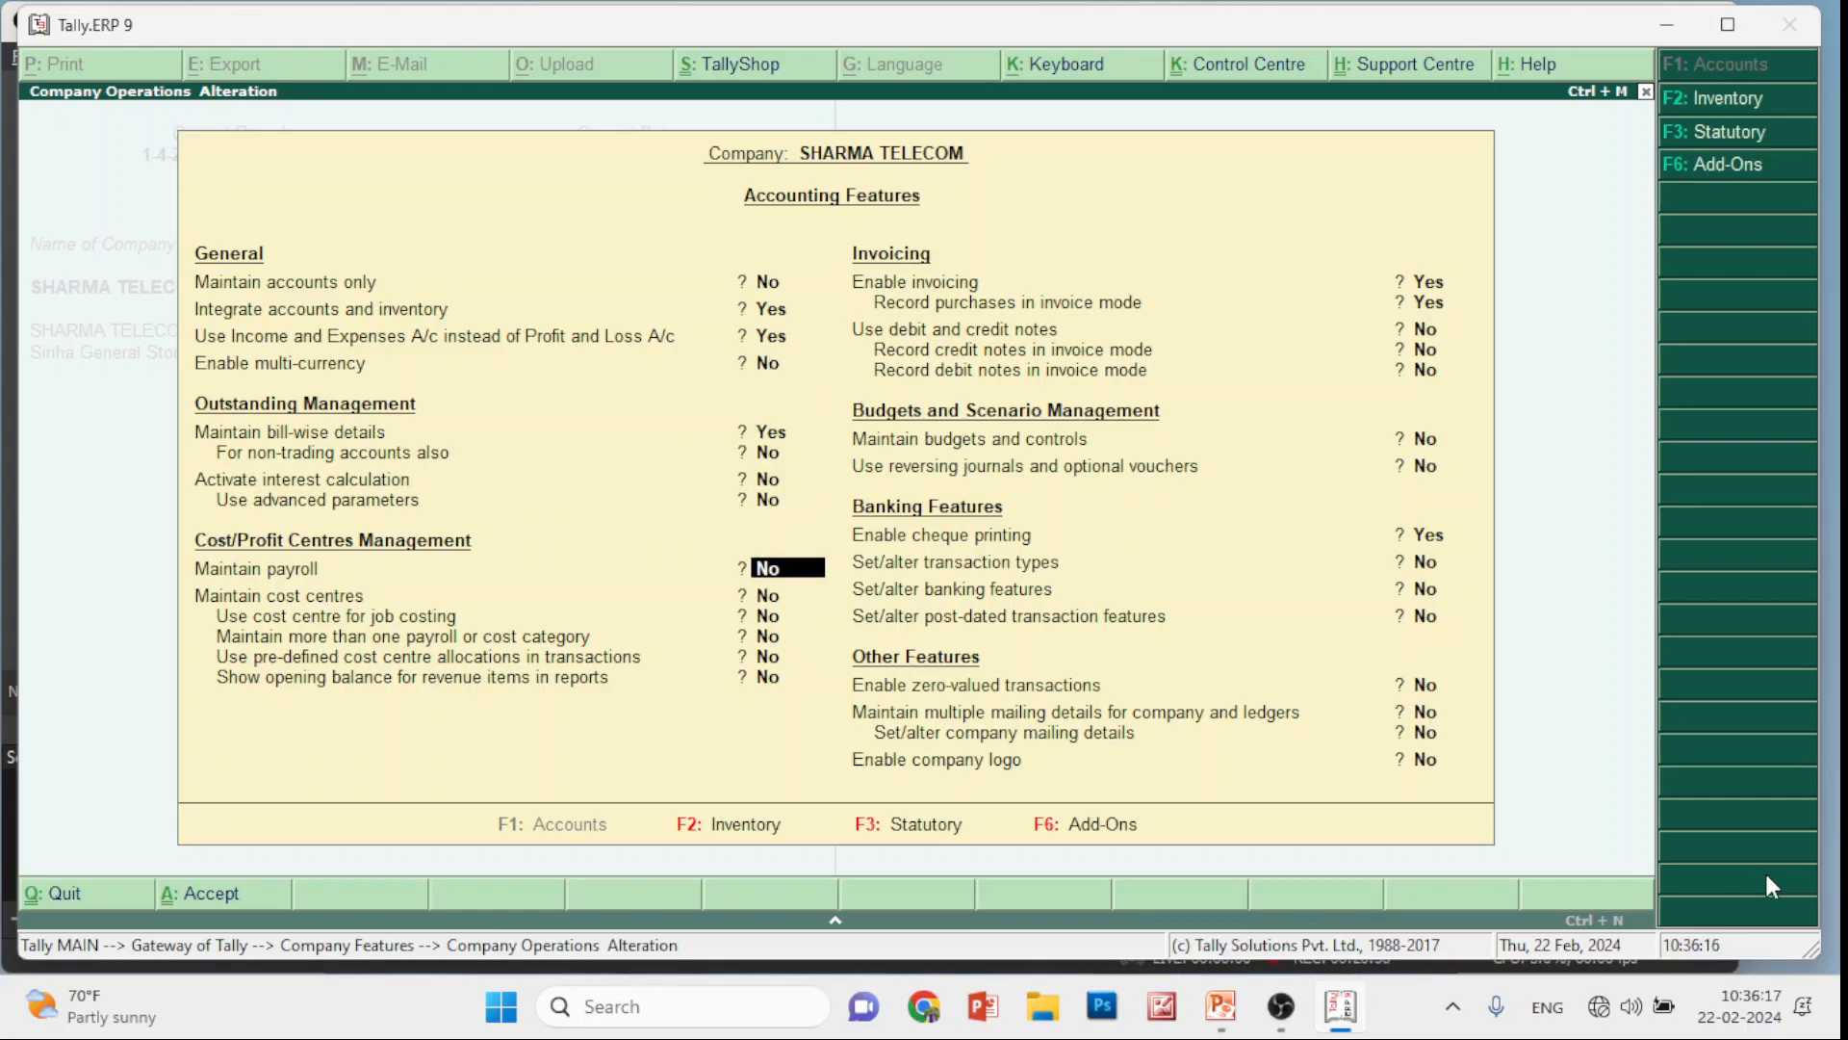
{"action": "key", "text": "Up"}
{"action": "key", "text": "Up"}
{"action": "key", "text": "Up"}
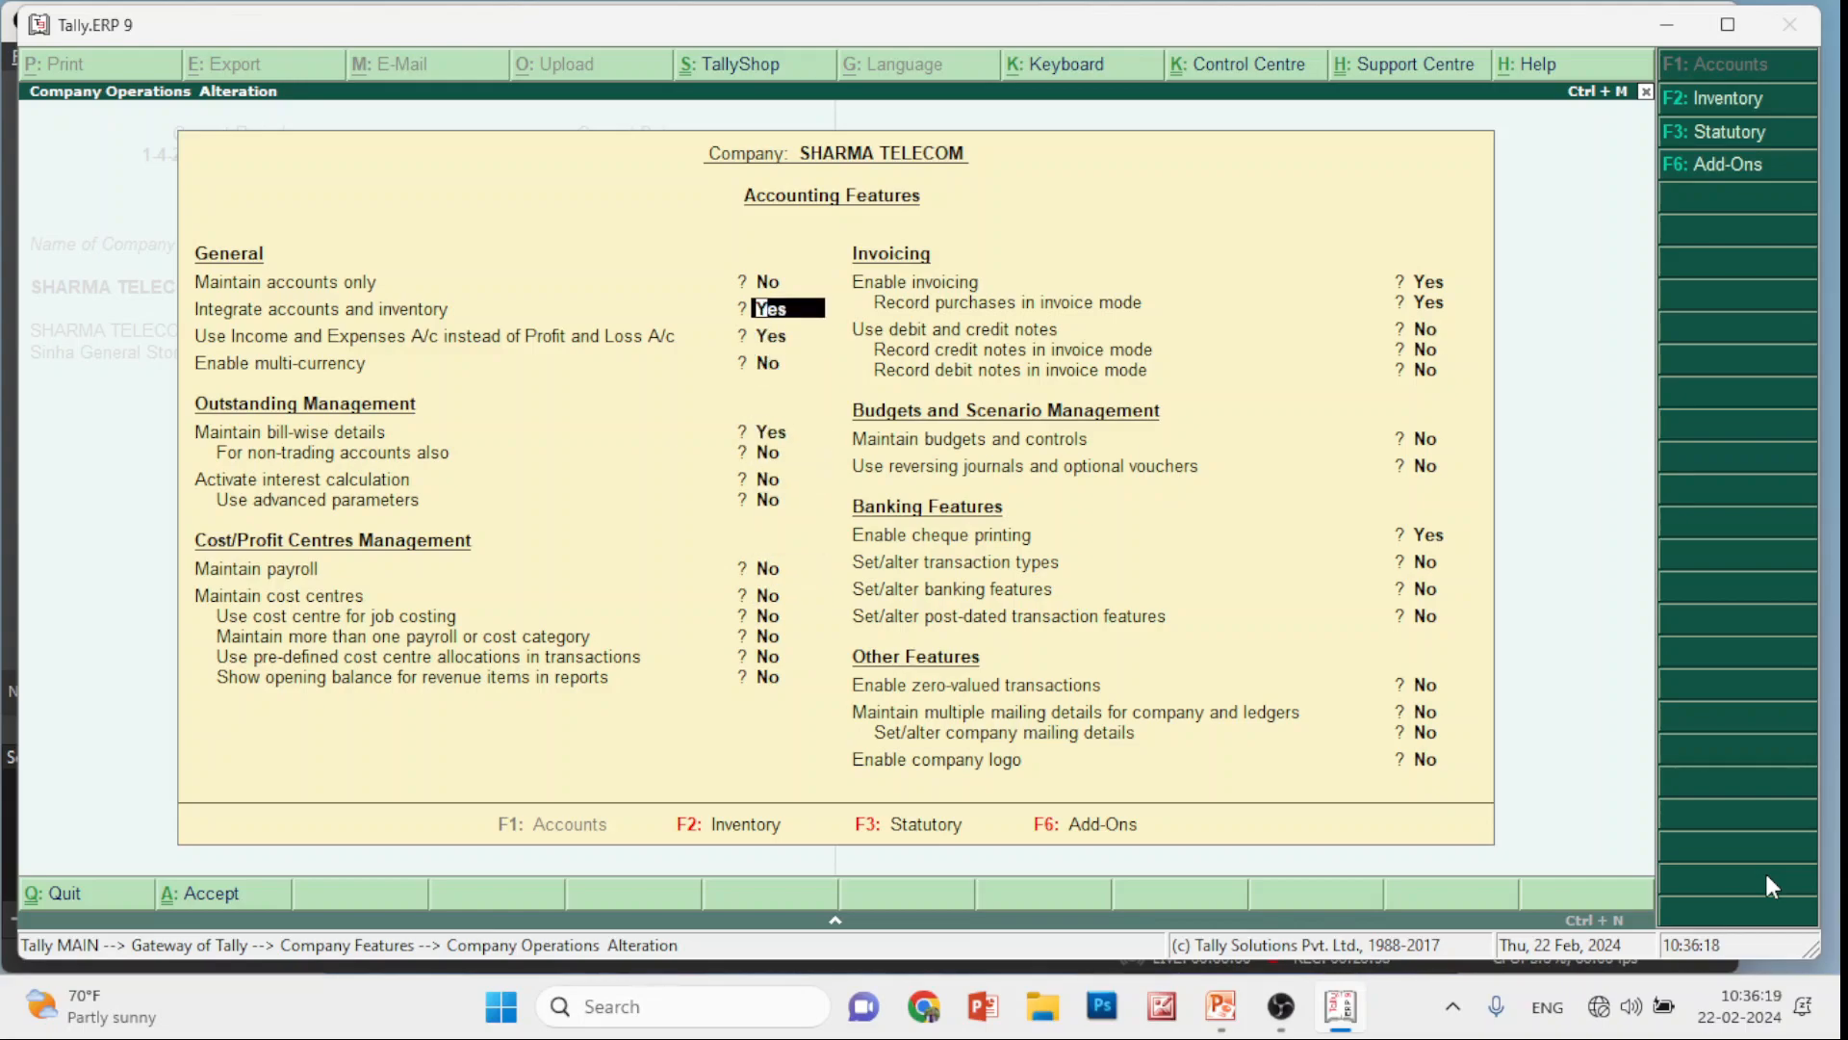
{"action": "type", "text": "y"}
{"action": "key", "text": "Return"}
{"action": "type", "text": "y"}
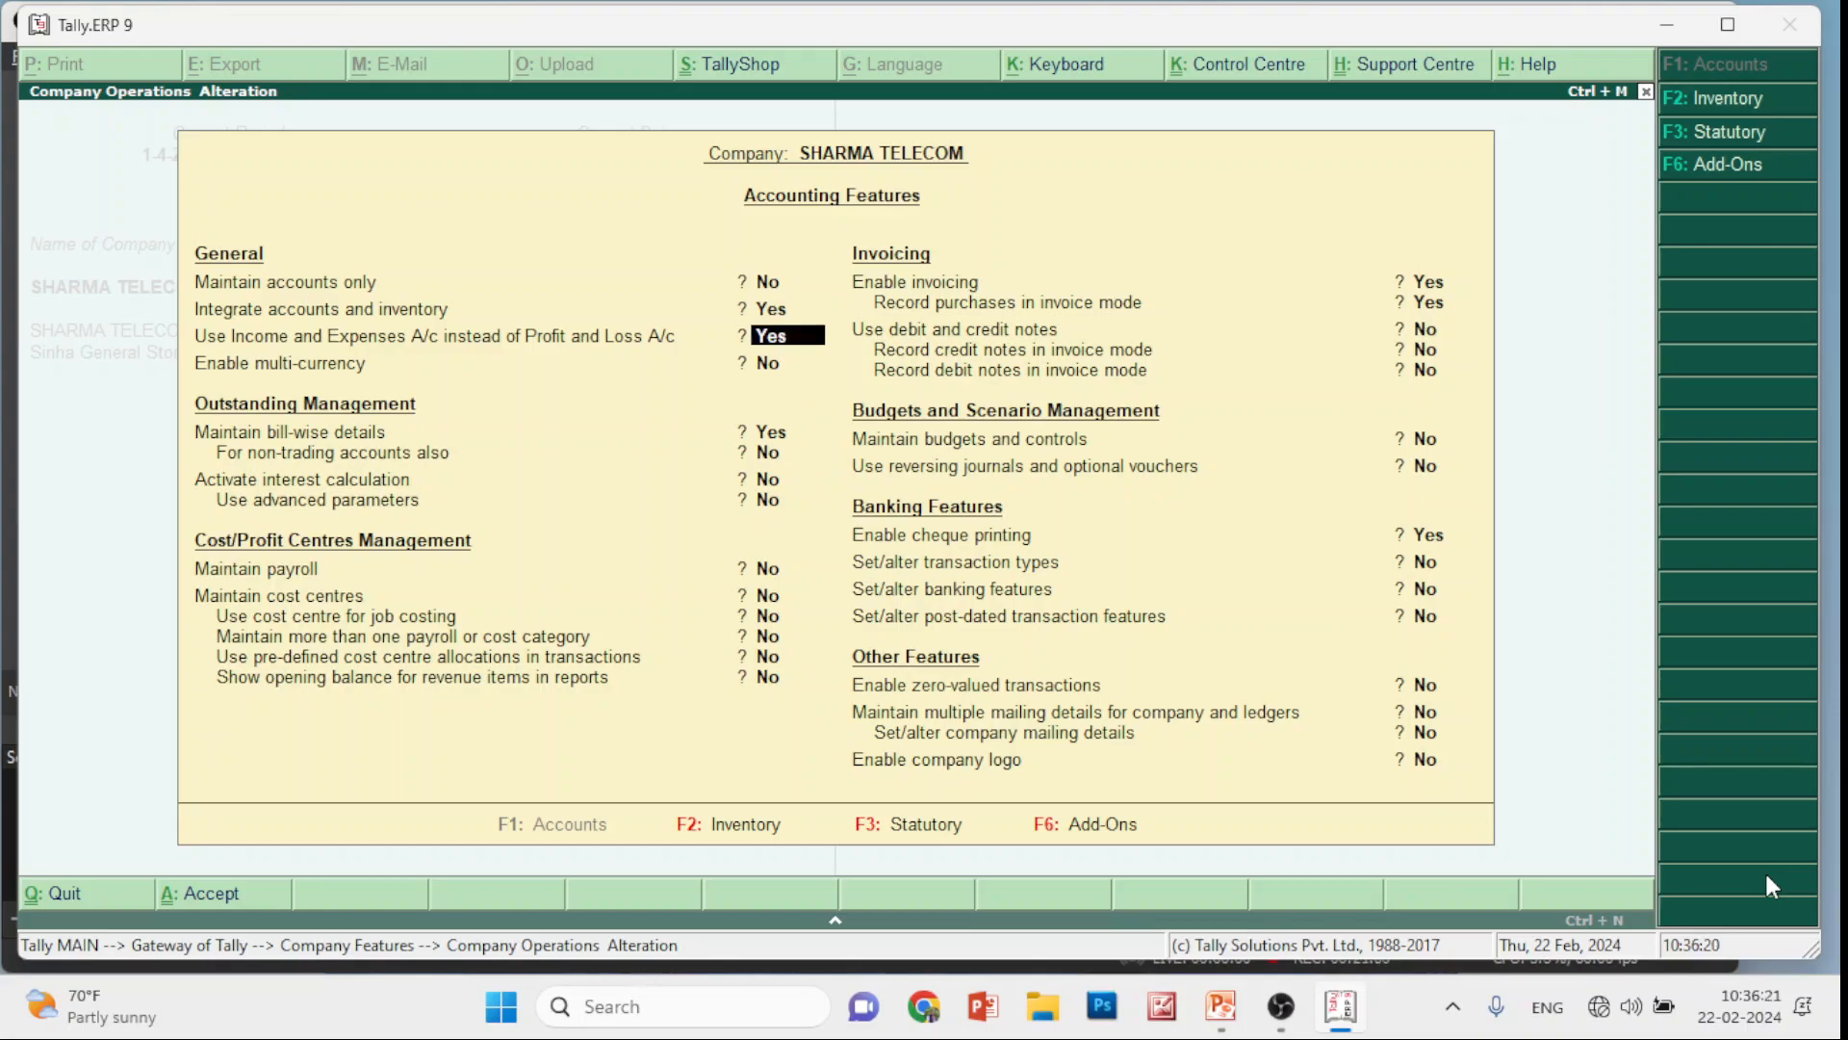
{"action": "key", "text": "Return"}
{"action": "key", "text": "Return"}
{"action": "key", "text": "Return"}
{"action": "key", "text": "Return"}
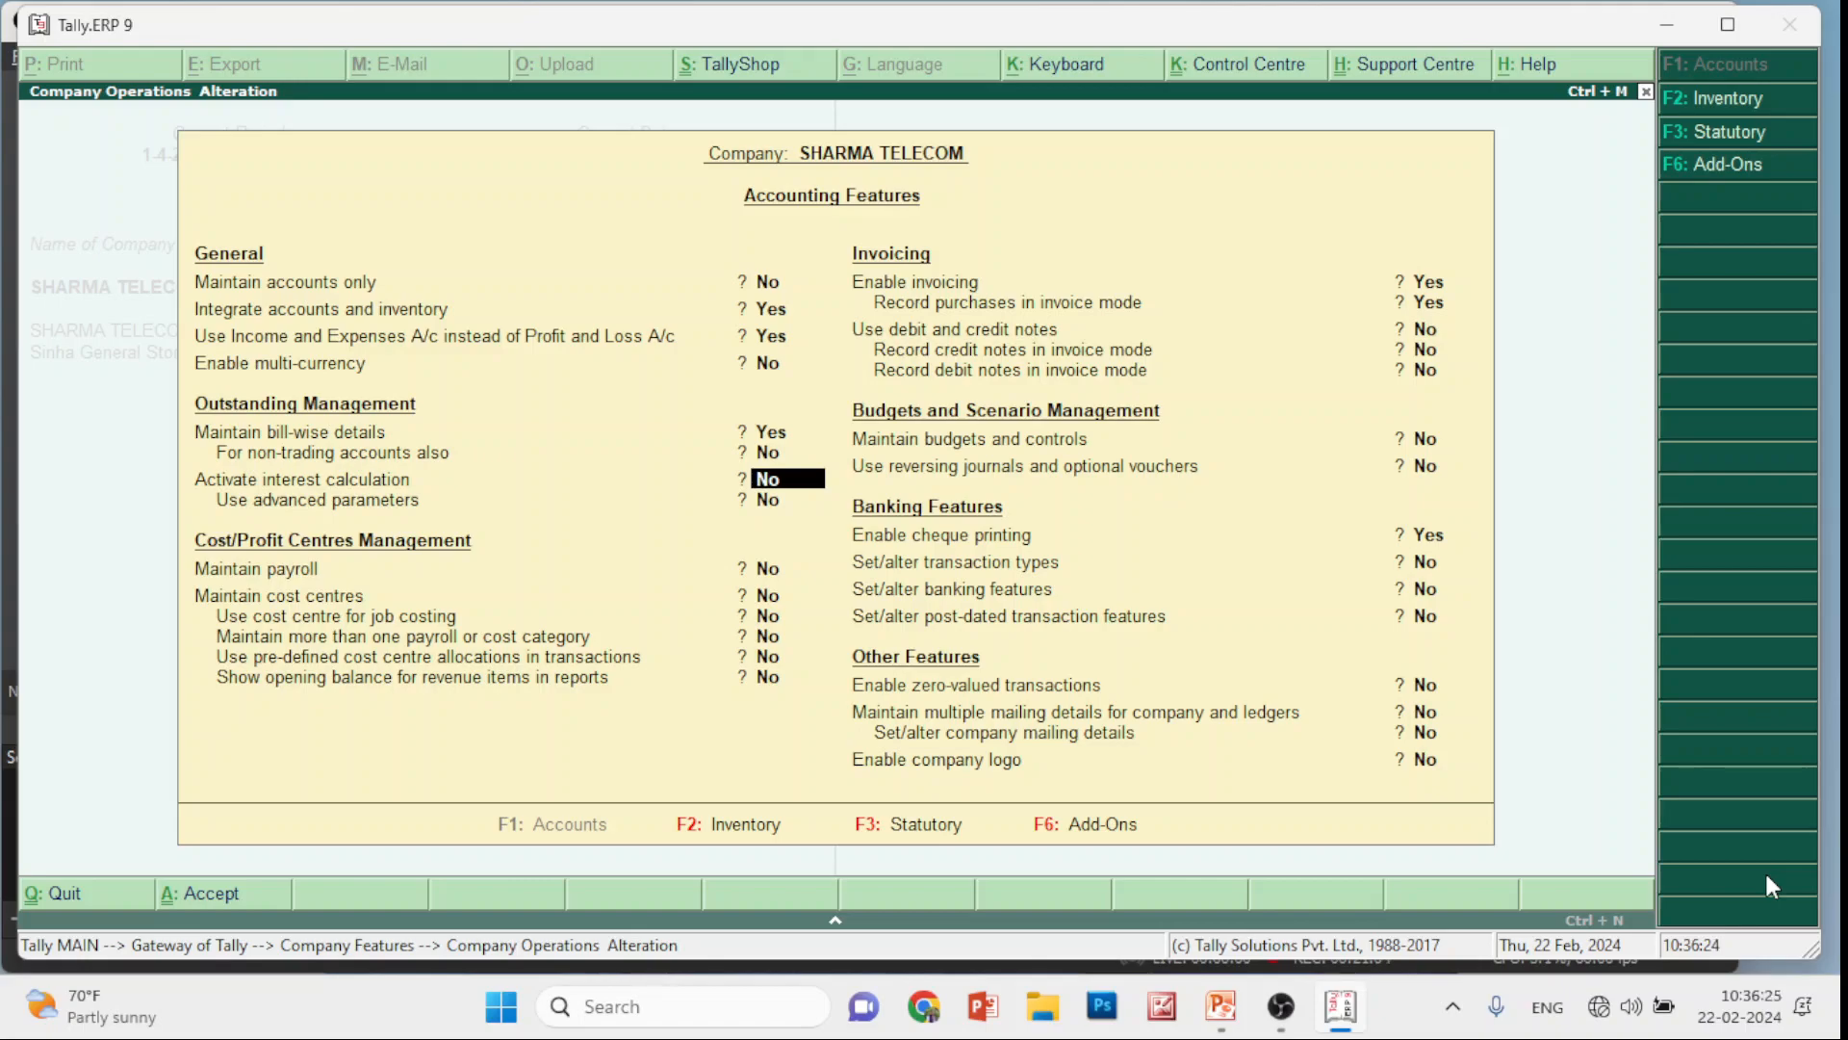
{"action": "key", "text": "ctrl+a"}
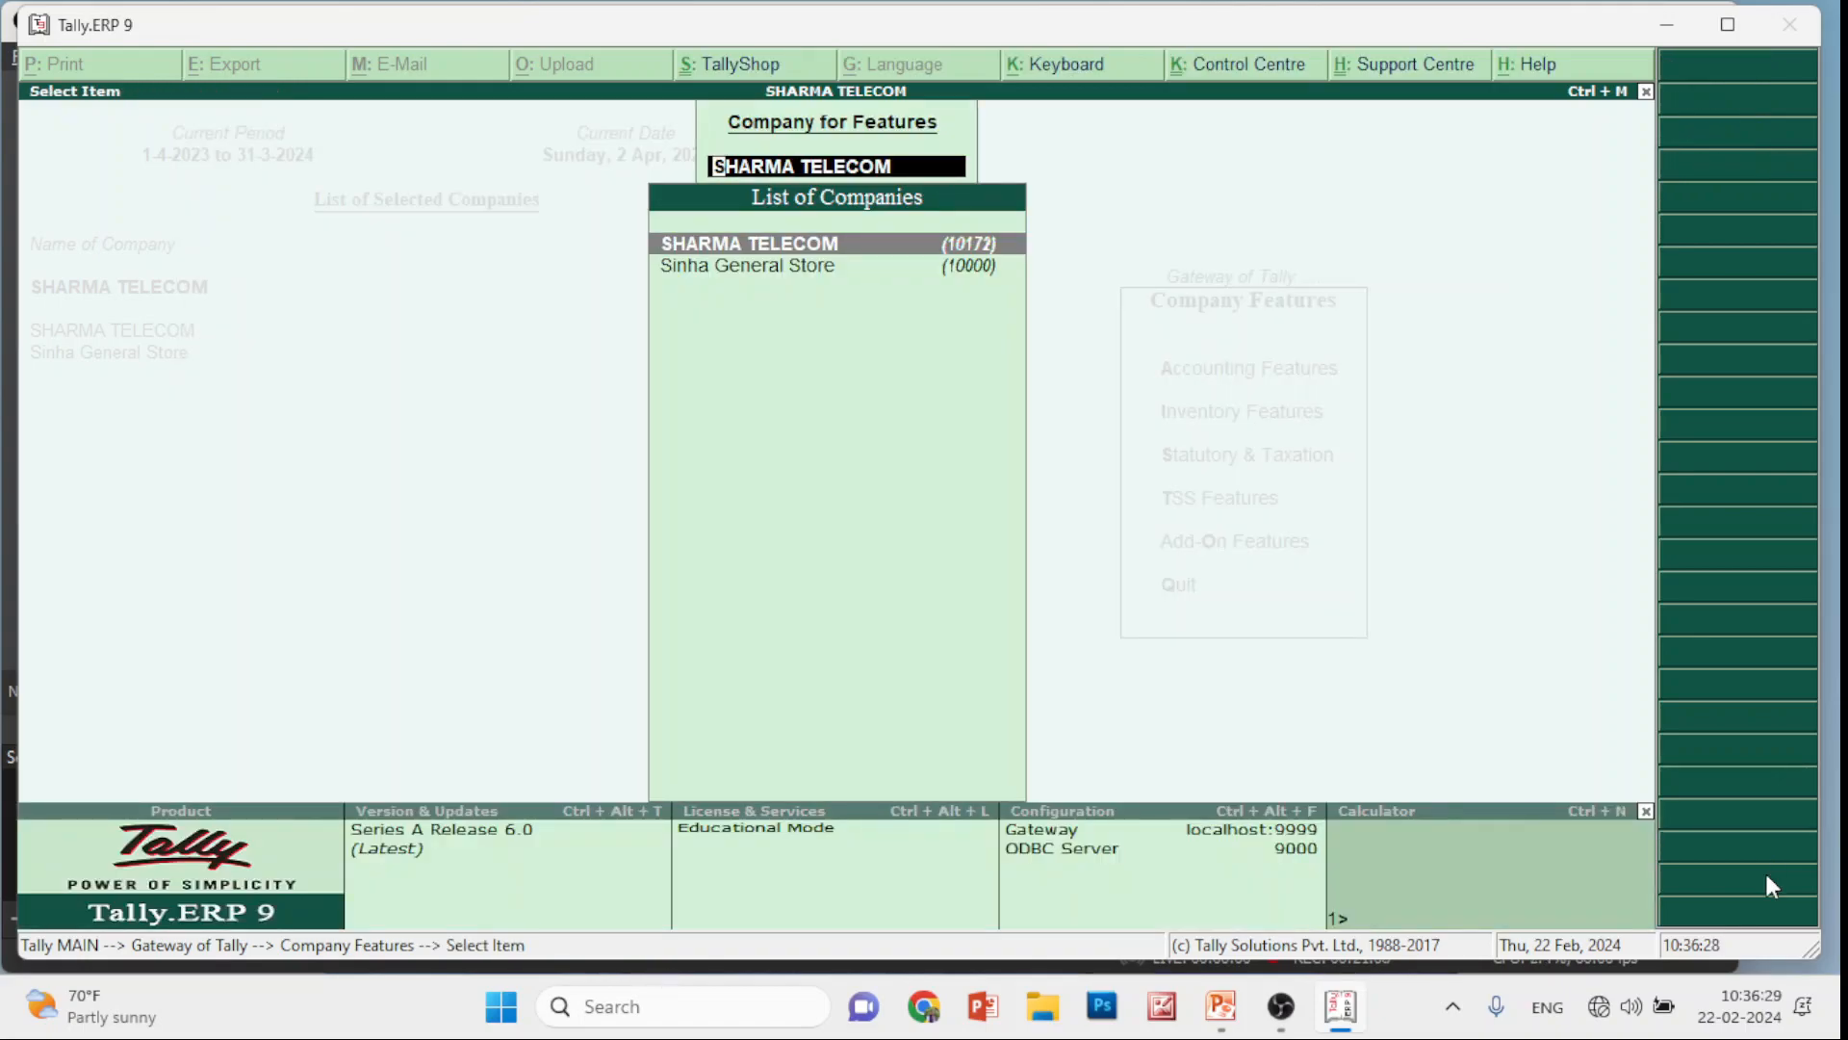
{"action": "key", "text": "Escape"}
{"action": "key", "text": "Escape"}
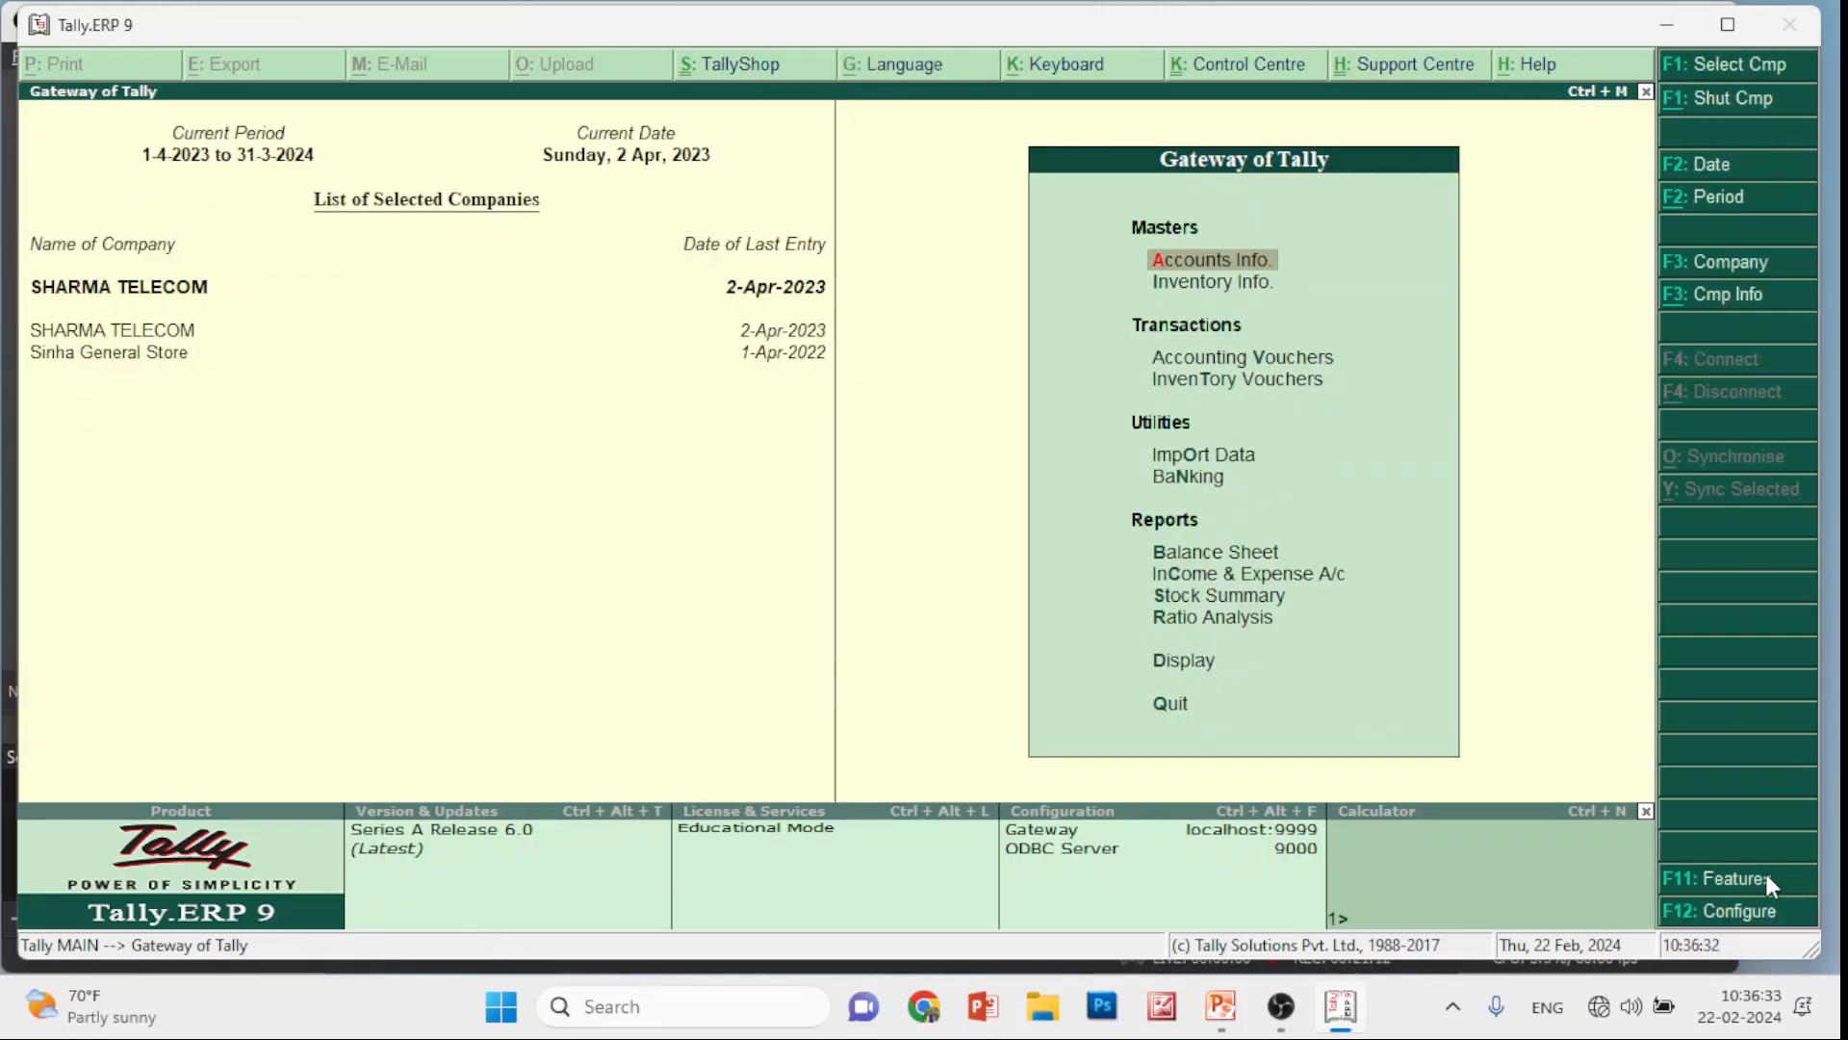
Open a Stock Journal from Inventory Vouchers, close it, and start a new Accounting Voucher entry
{"action": "key", "text": "Down"}
{"action": "key", "text": "Down"}
{"action": "key", "text": "Down"}
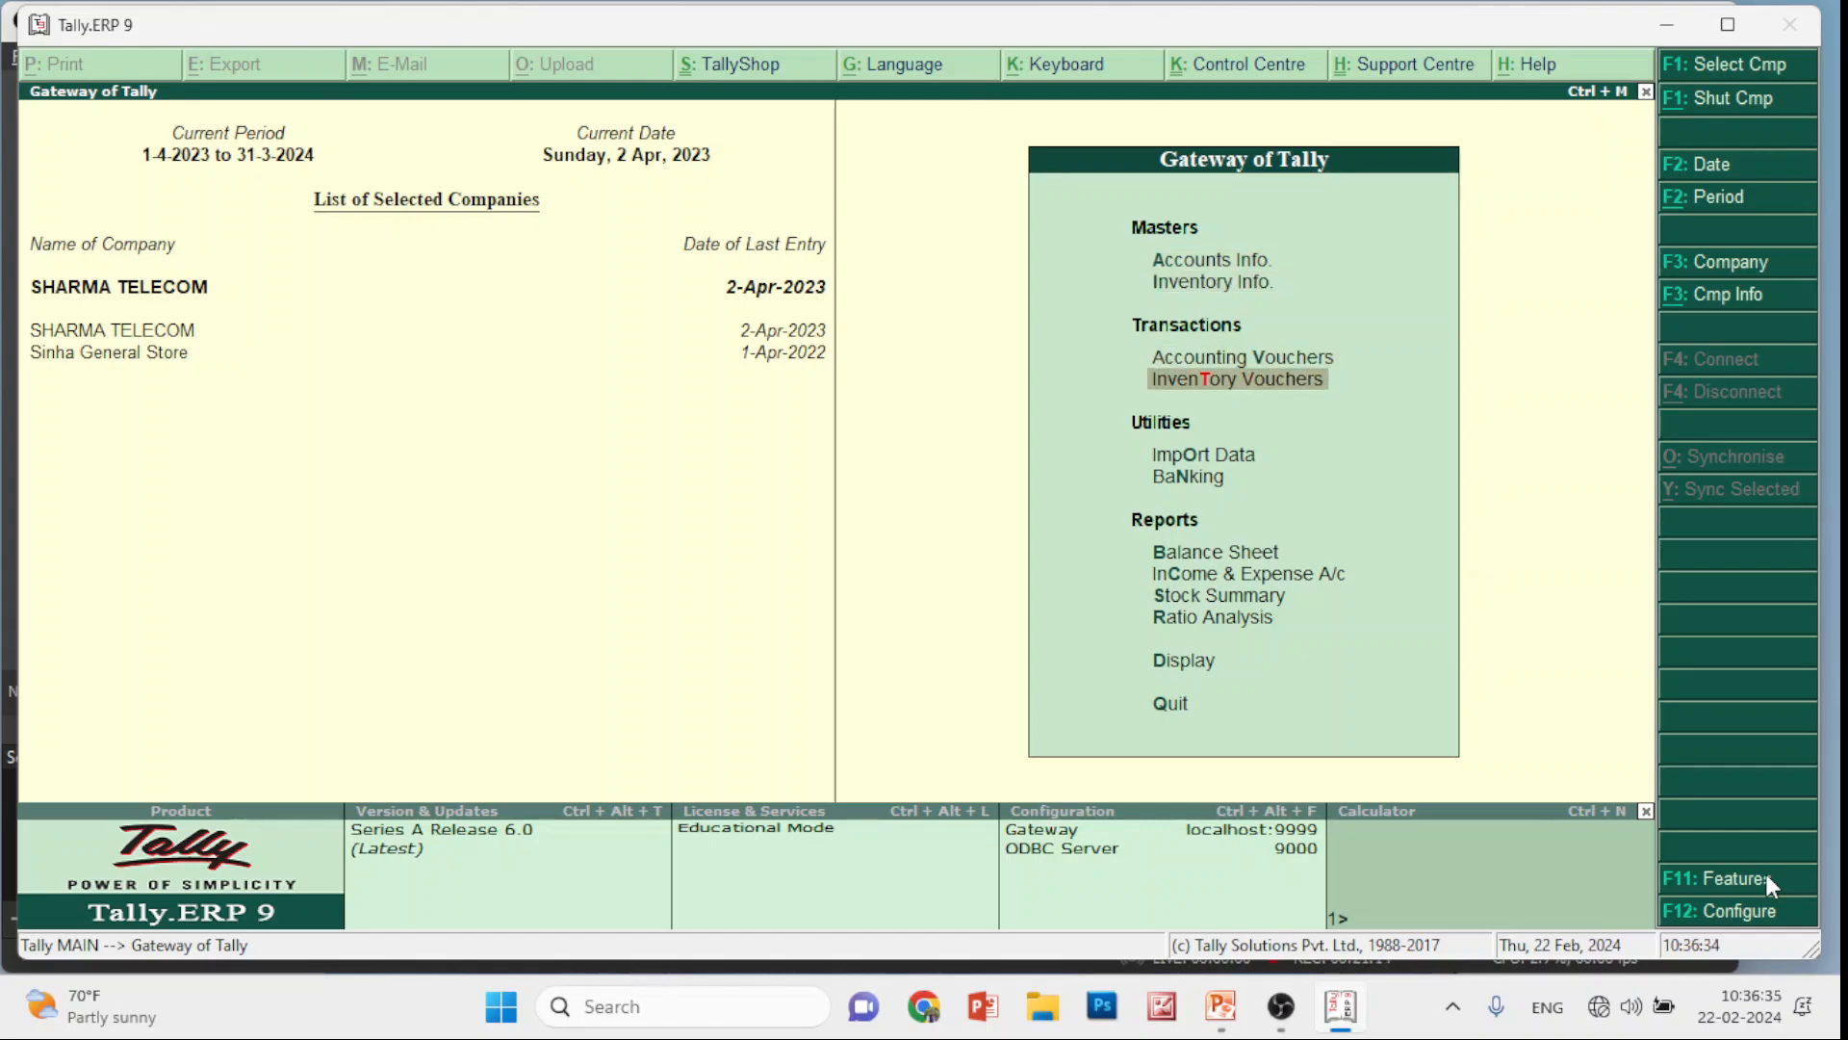
{"action": "key", "text": "Return"}
{"action": "key", "text": "Escape"}
{"action": "key", "text": "Escape"}
{"action": "key", "text": "Escape"}
{"action": "key", "text": "Up"}
{"action": "key", "text": "Down"}
{"action": "key", "text": "Down"}
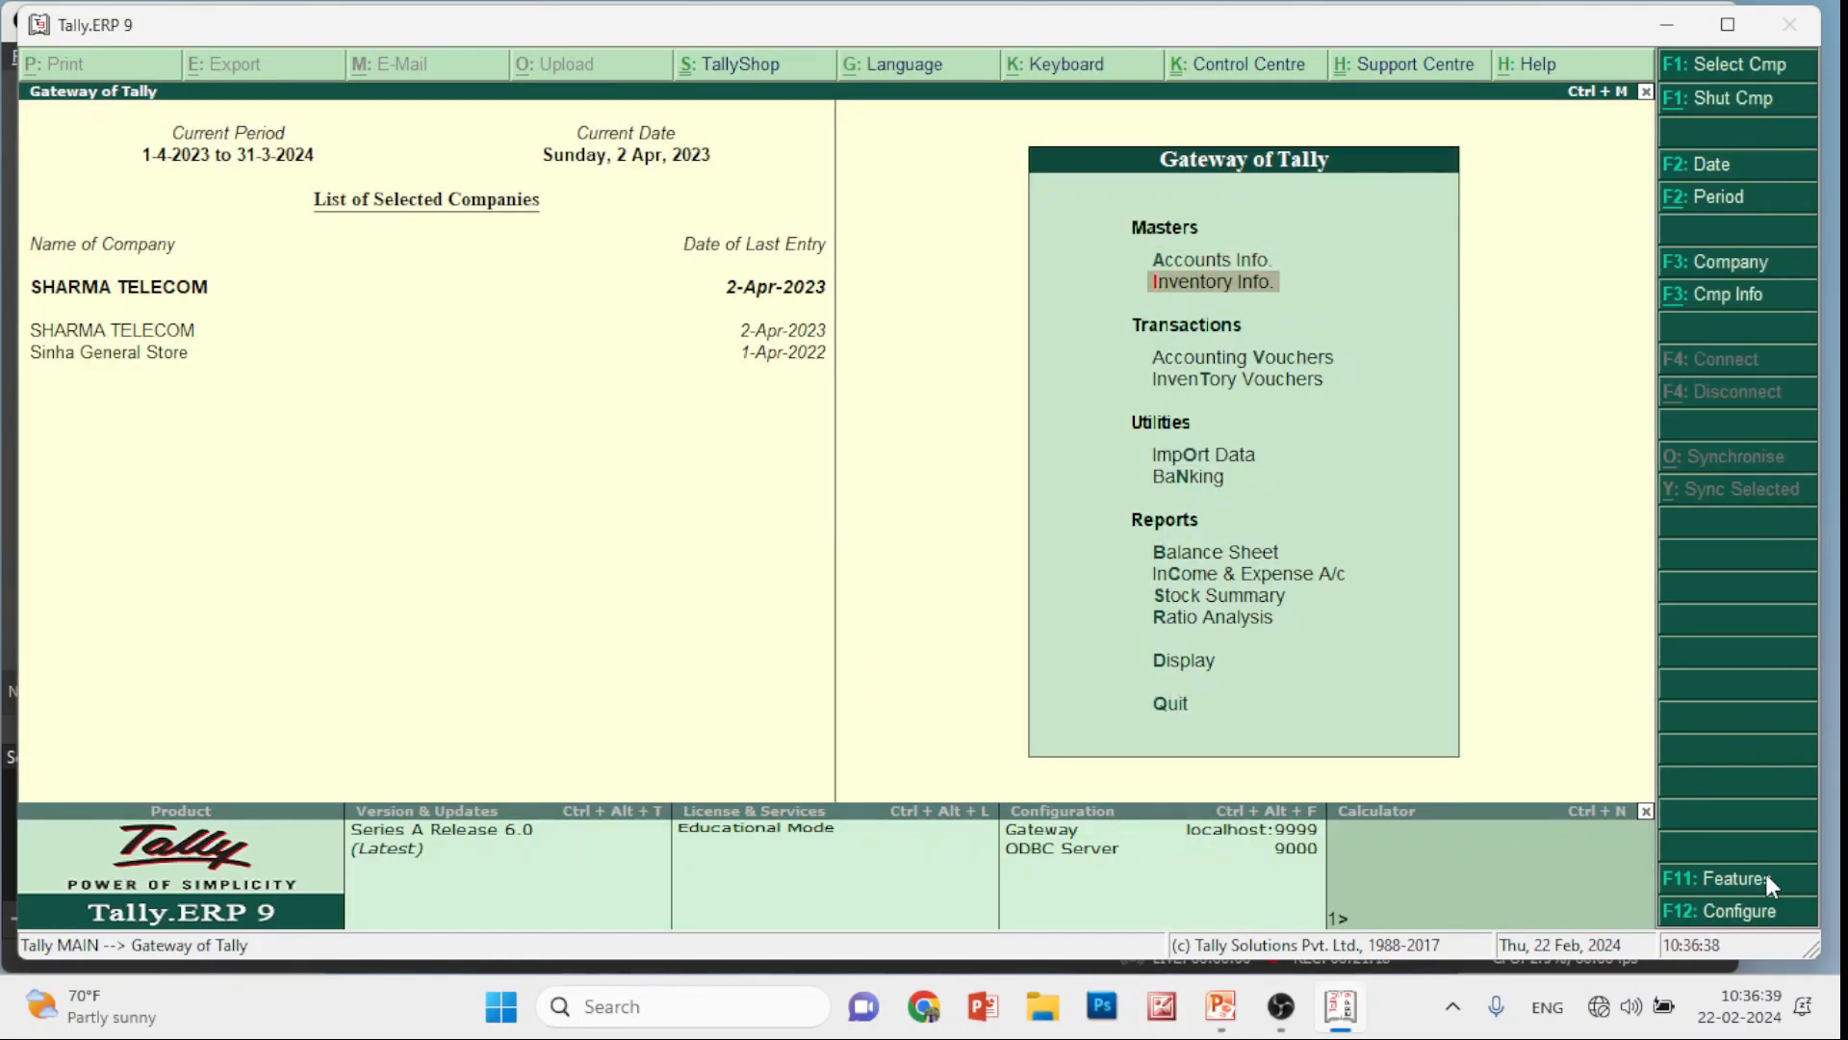
{"action": "key", "text": "Down"}
{"action": "key", "text": "Down"}
{"action": "key", "text": "Up"}
{"action": "key", "text": "Return"}
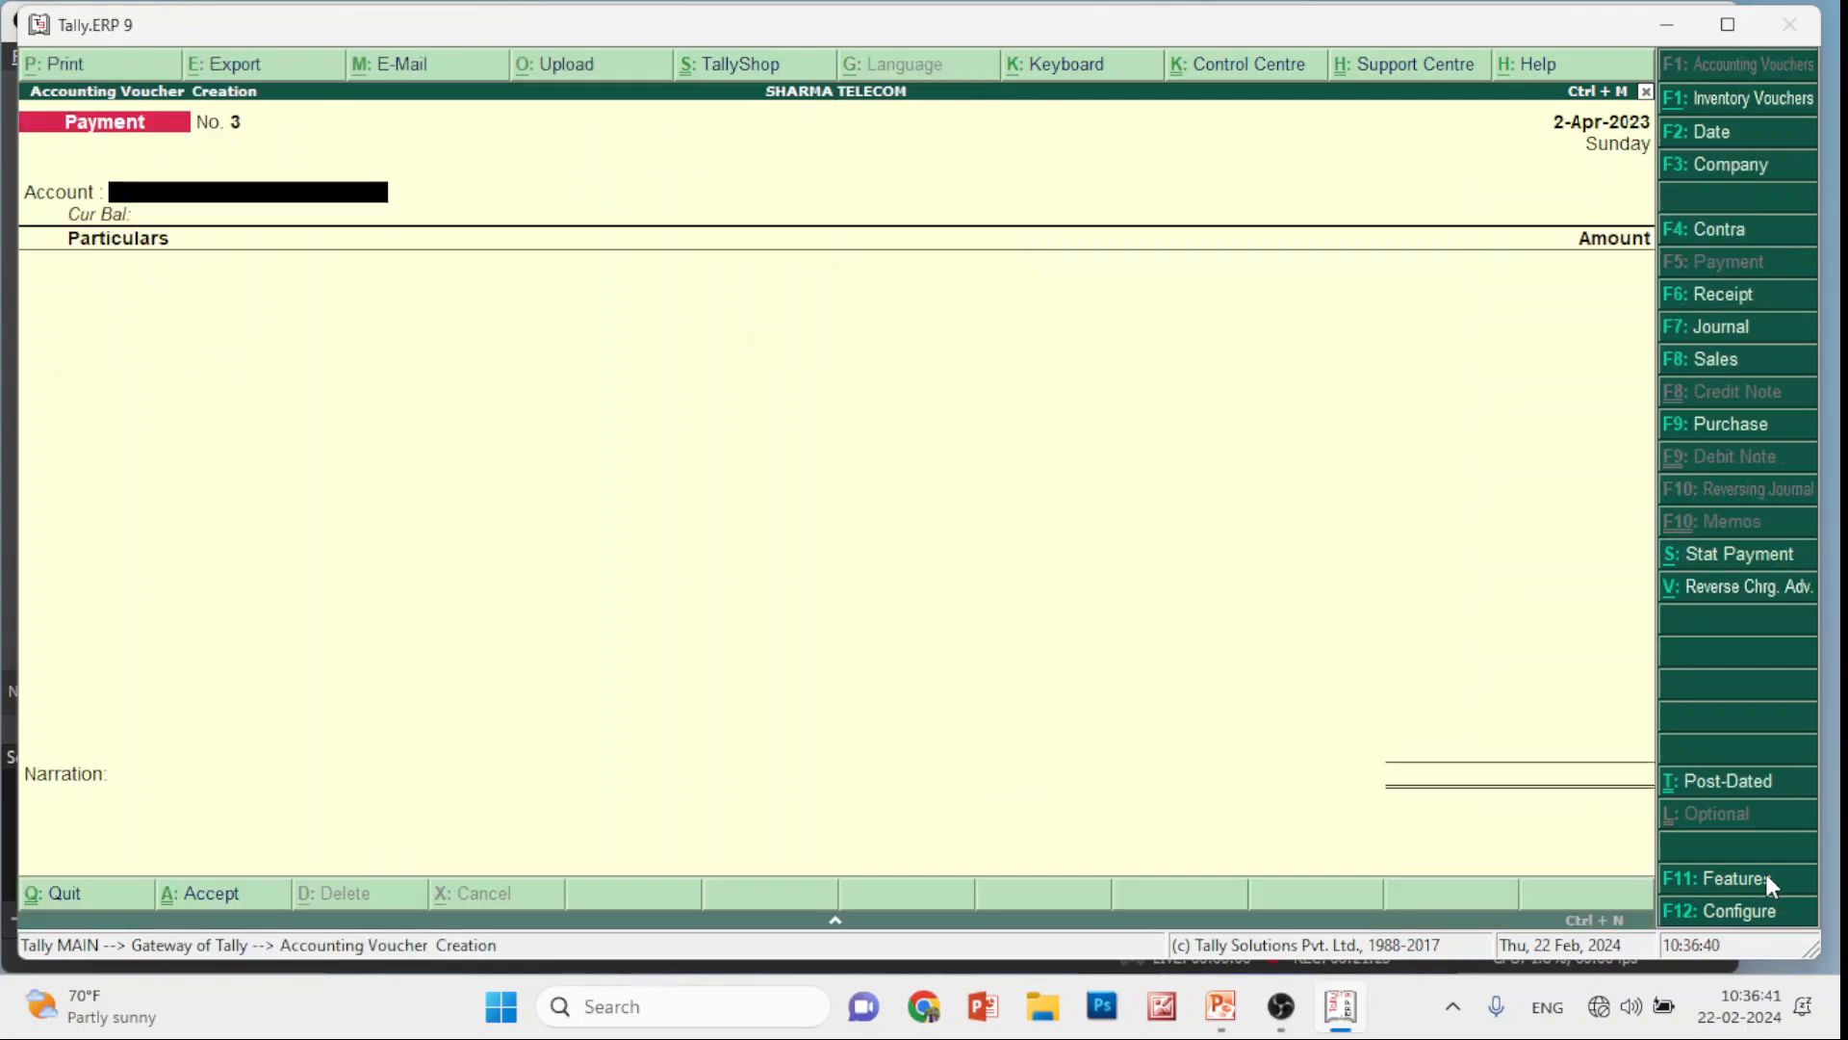
Make it Sales voucher No. 5 with the new customer ledger as party, Jharkhand state
{"action": "left_click", "coordinate": [1694, 359]}
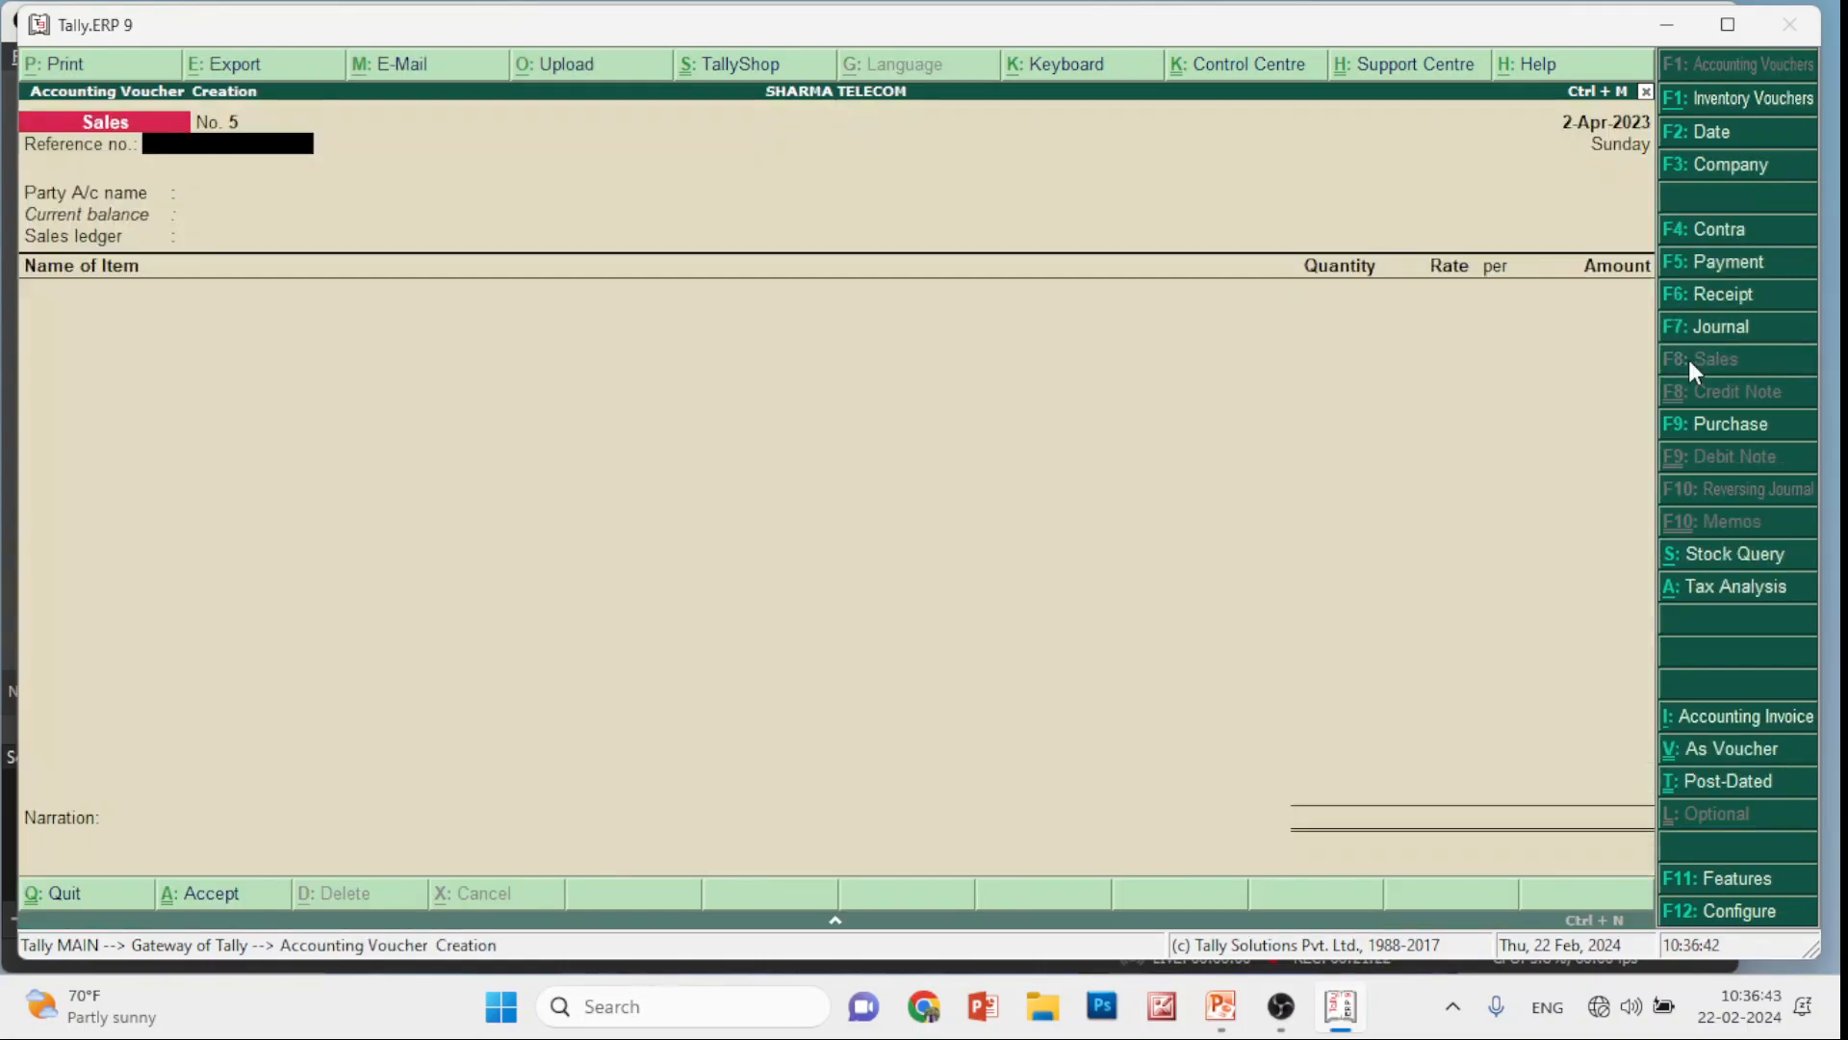
{"action": "key", "text": "Down"}
{"action": "key", "text": "Down"}
{"action": "key", "text": "Return"}
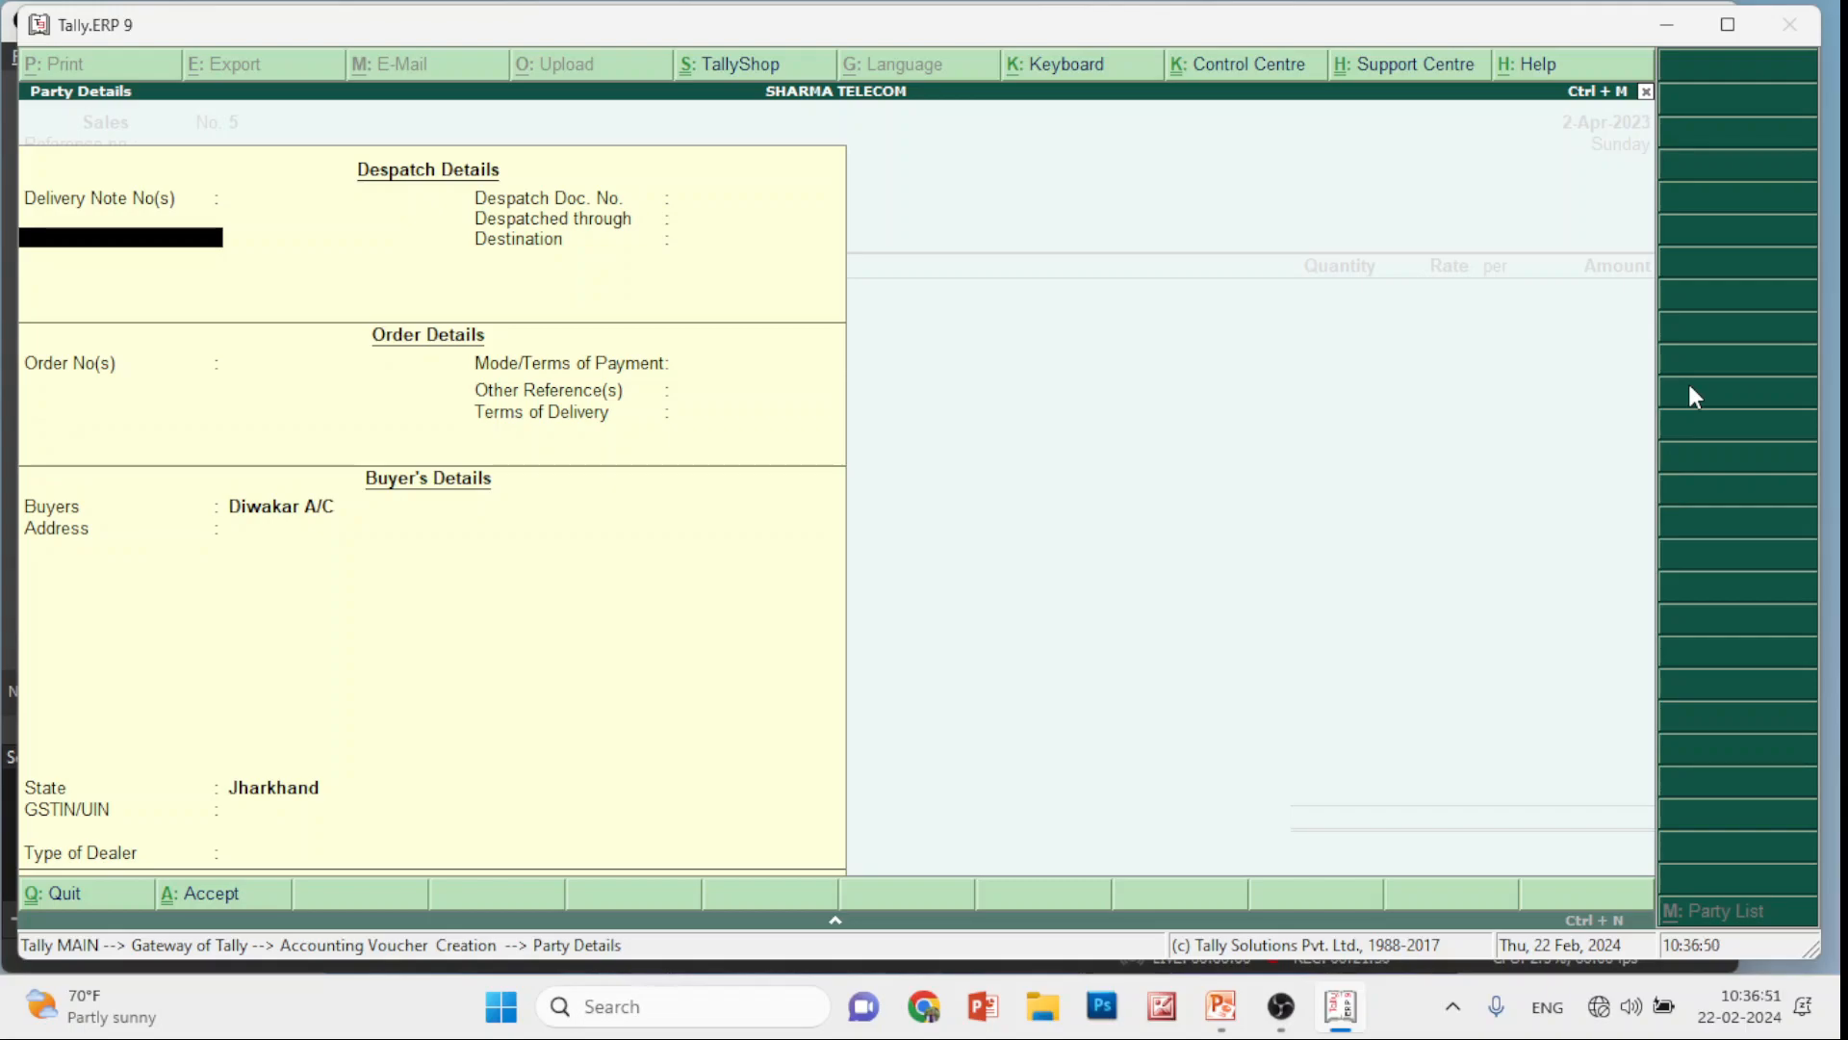
{"action": "key", "text": "Return"}
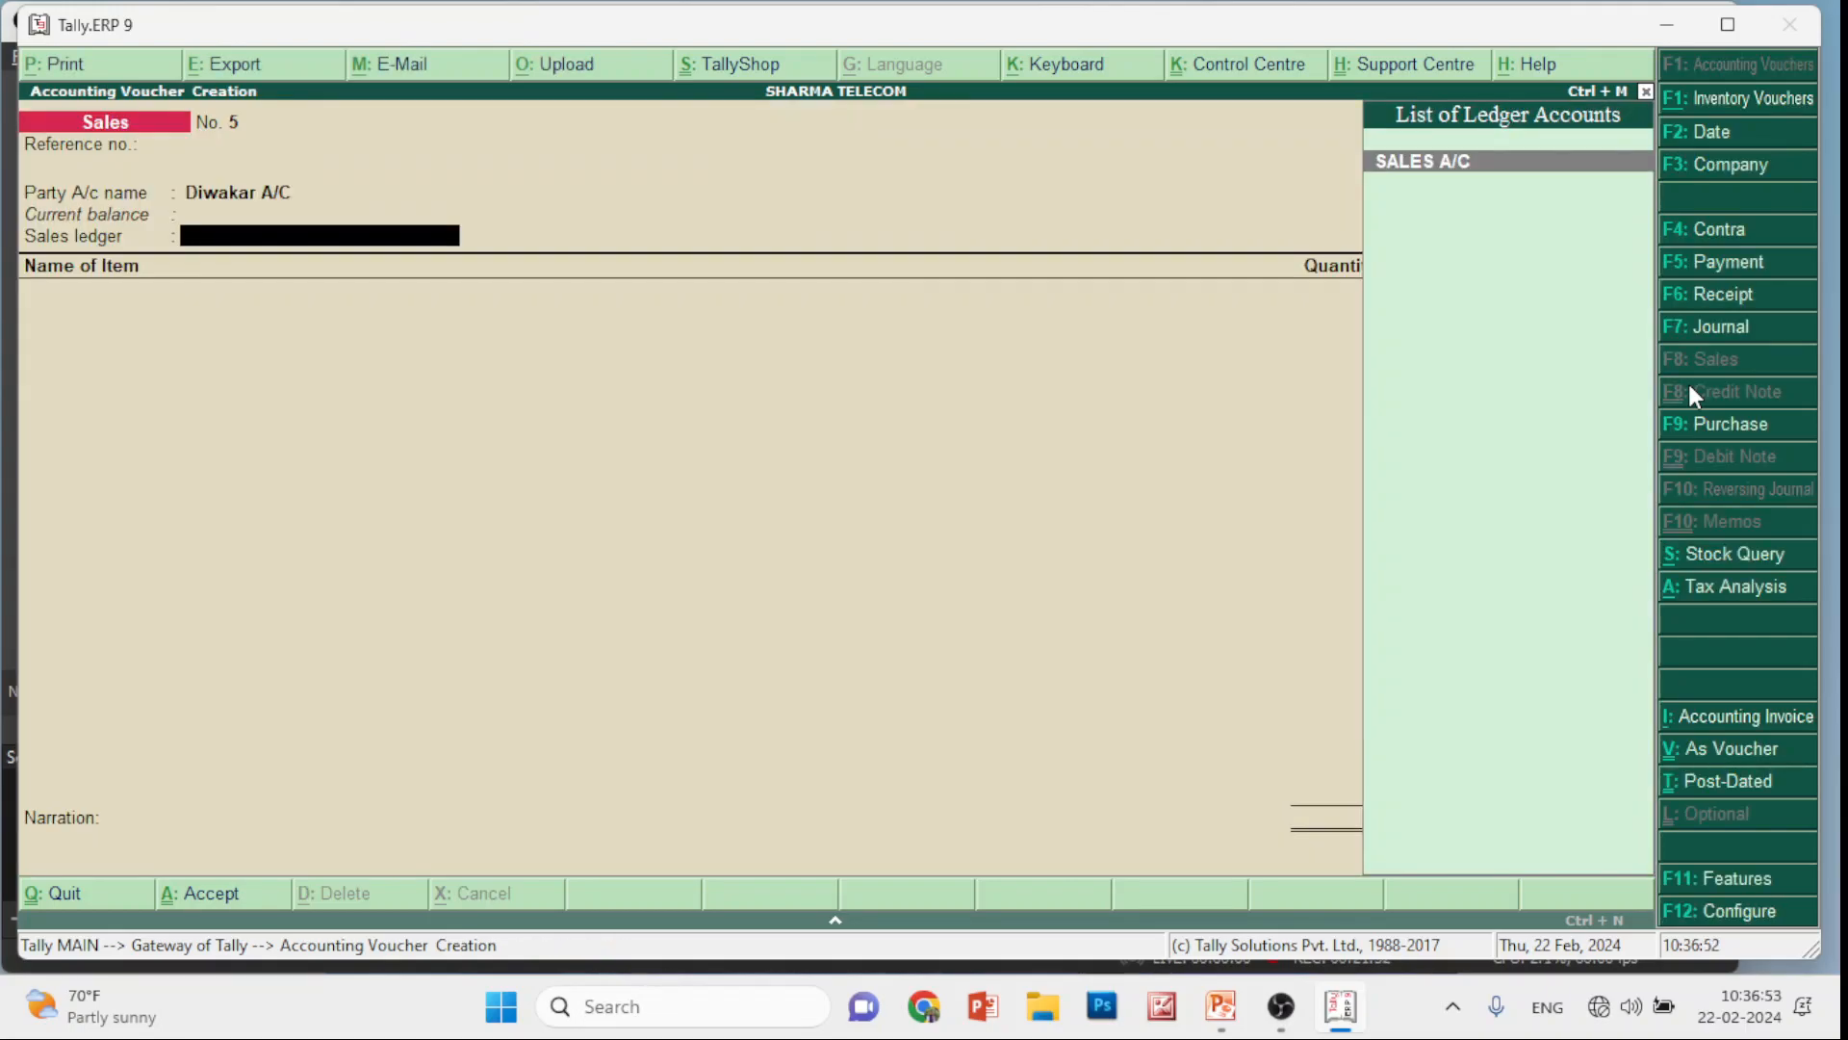